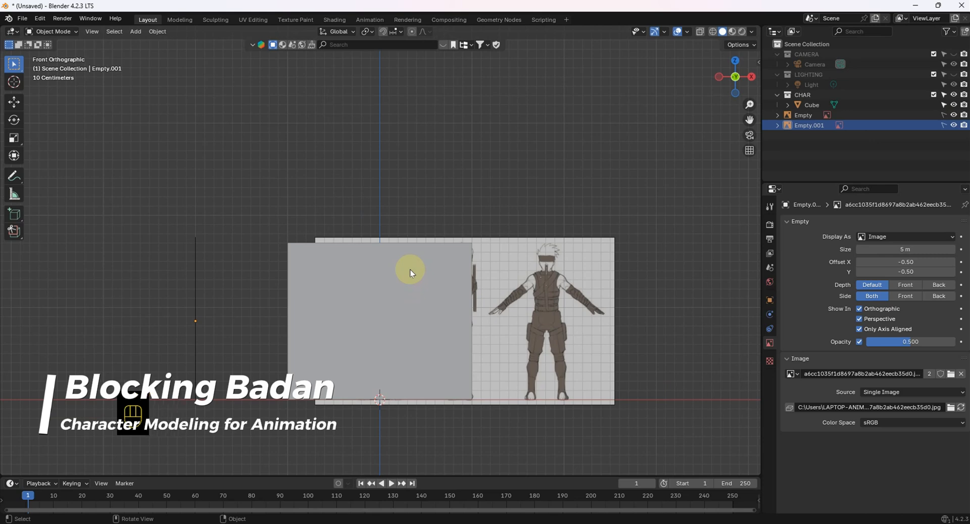
- Select the cube and apply all of its transforms, checking the values in its transform properties
click(387, 288)
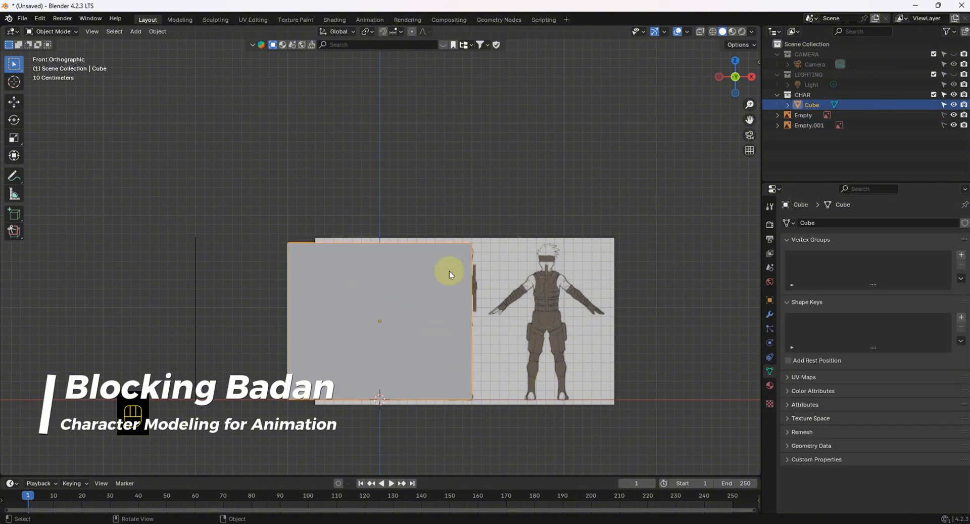
key(n)
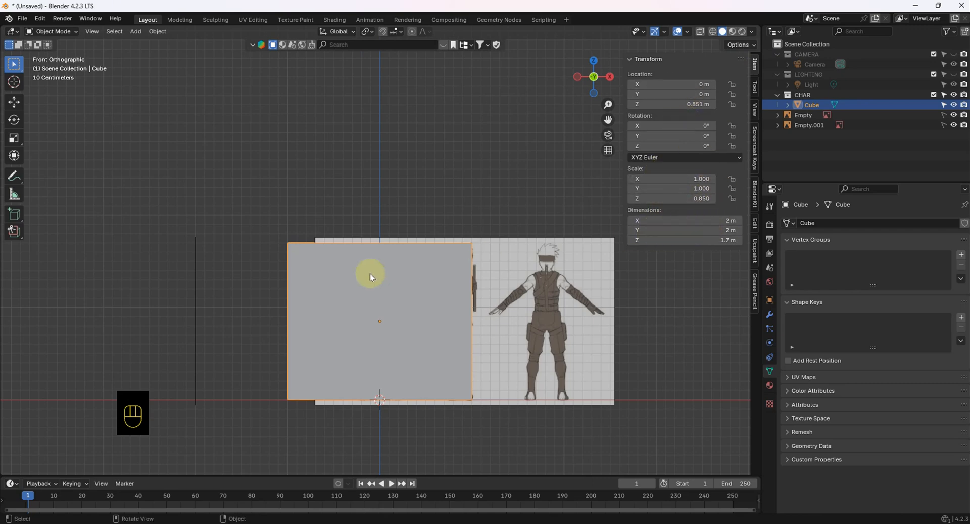
shift+middle_drag(435, 249, 345, 225)
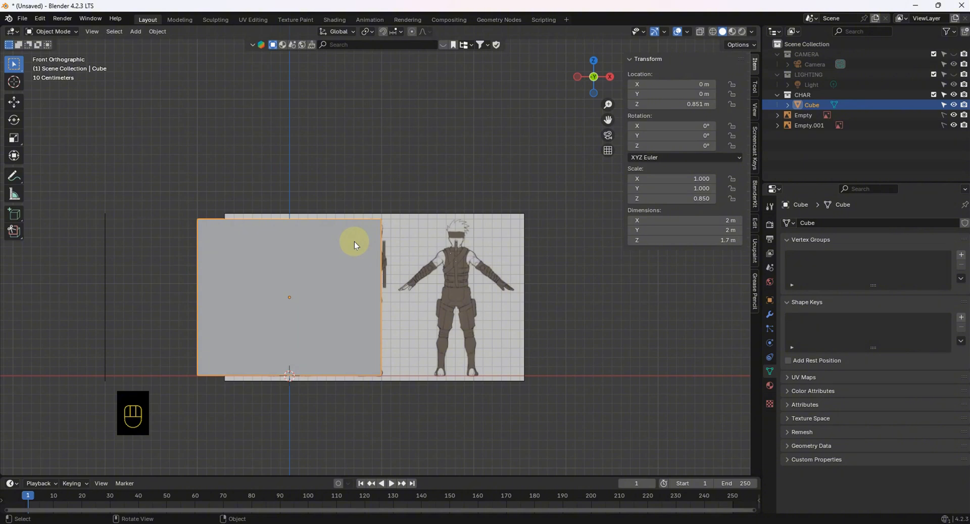
key(ctrl)
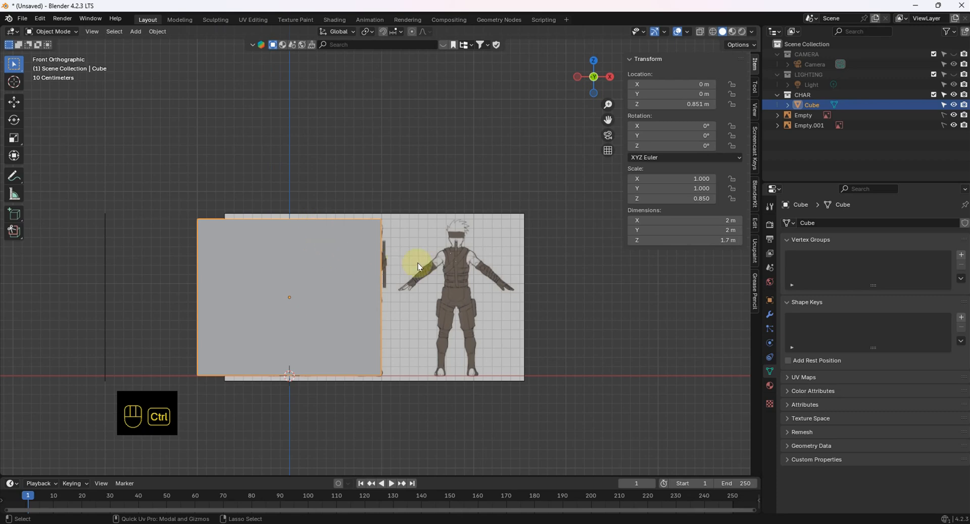
key(ctrl+a)
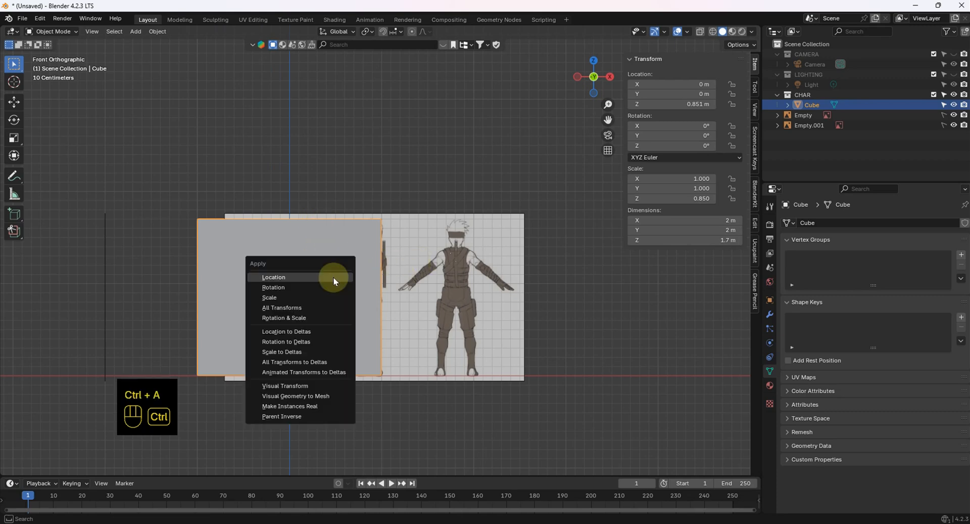
click(316, 312)
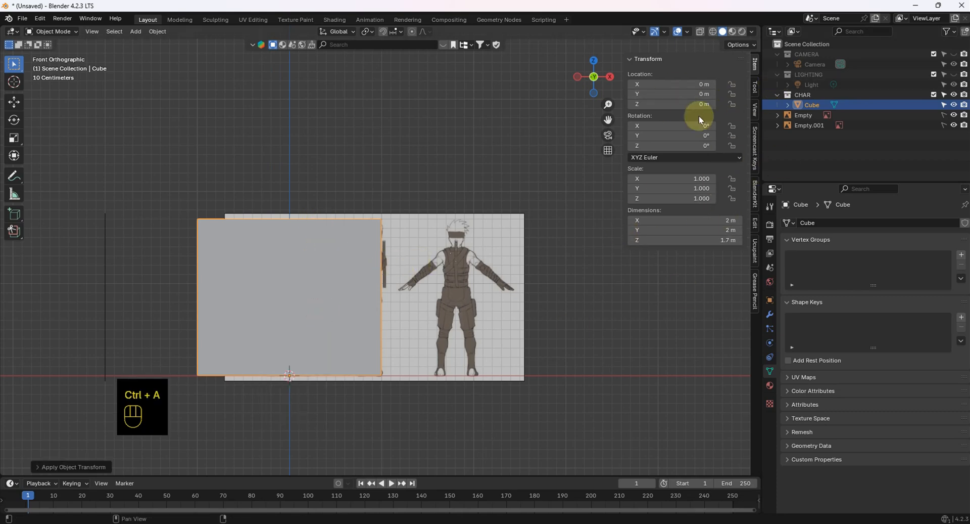
click(584, 314)
click(239, 293)
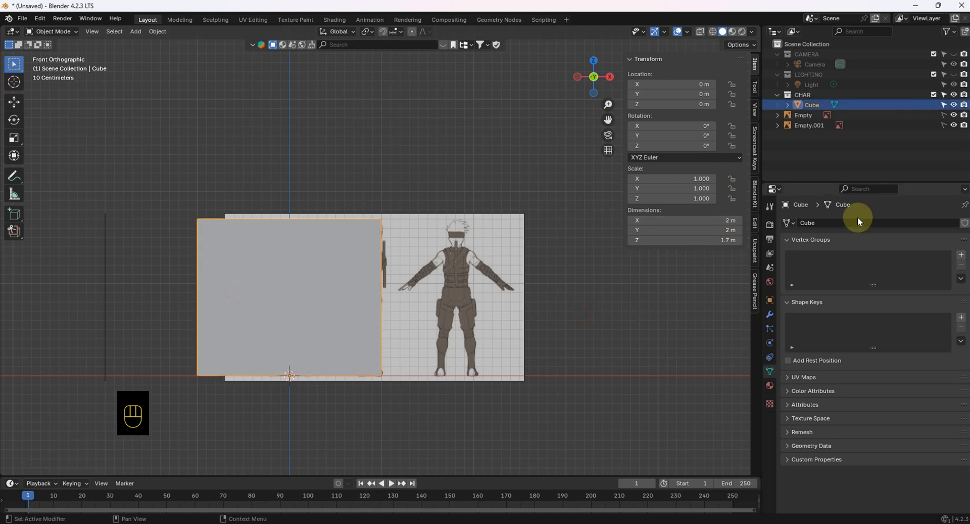
key(n)
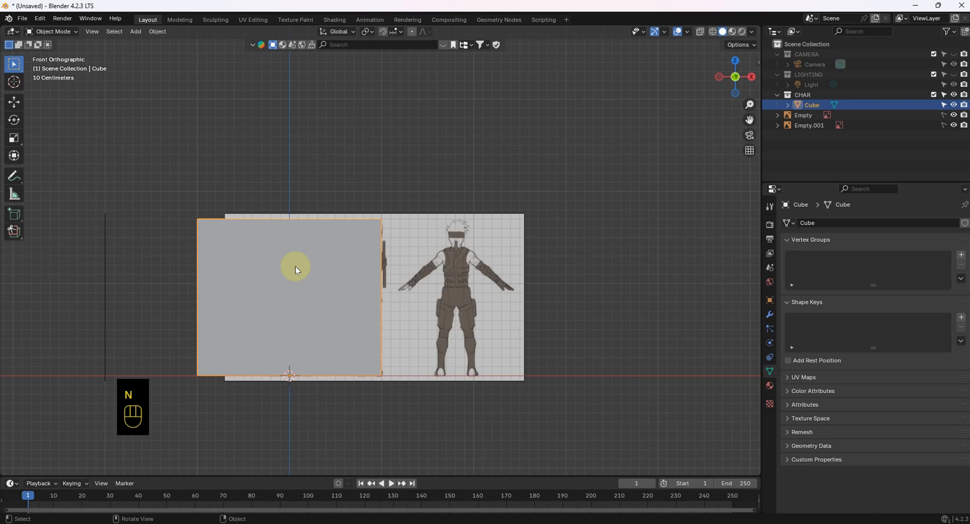
- In Edit Mode, shrink the whole cube to roughly chest width and raise it about 0.37 m along Z to the front-view figure's chest
key(Tab)
scroll(333, 282, up, 3)
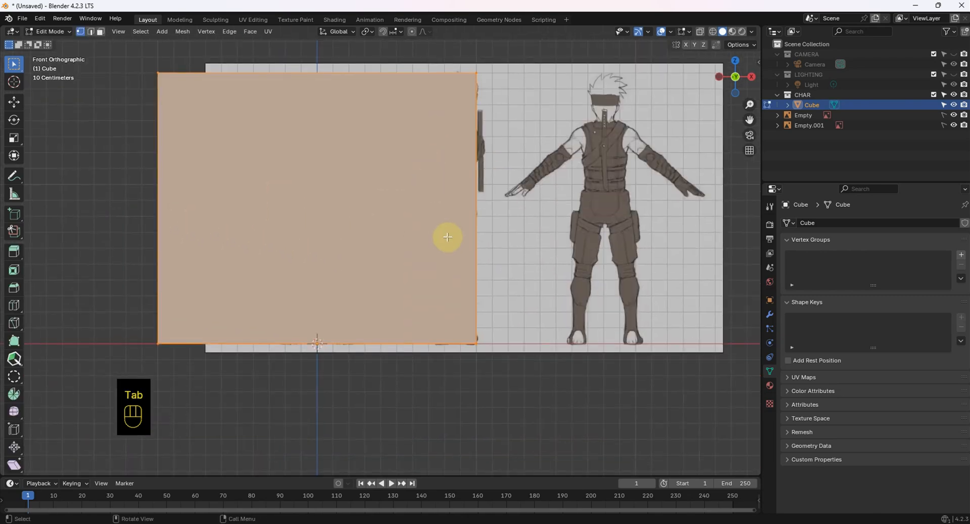
scroll(442, 253, down, 3)
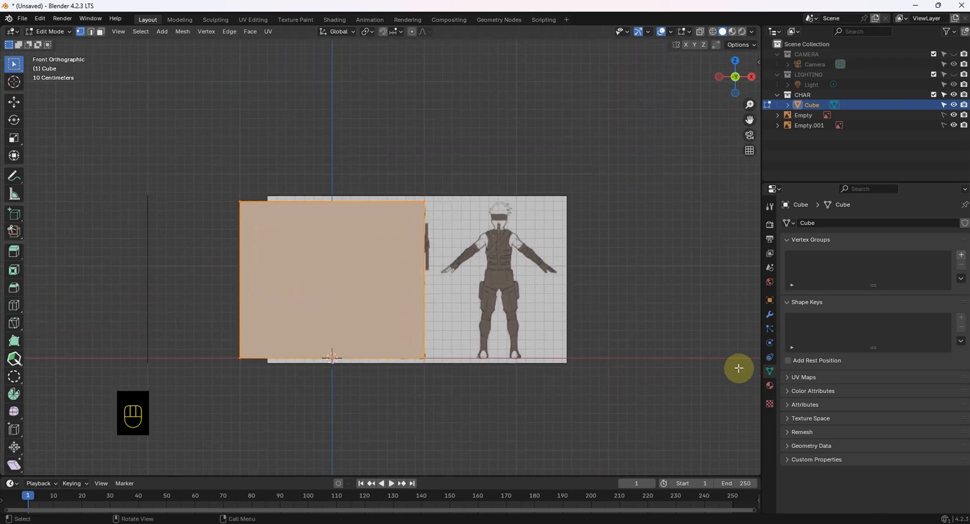
key(s)
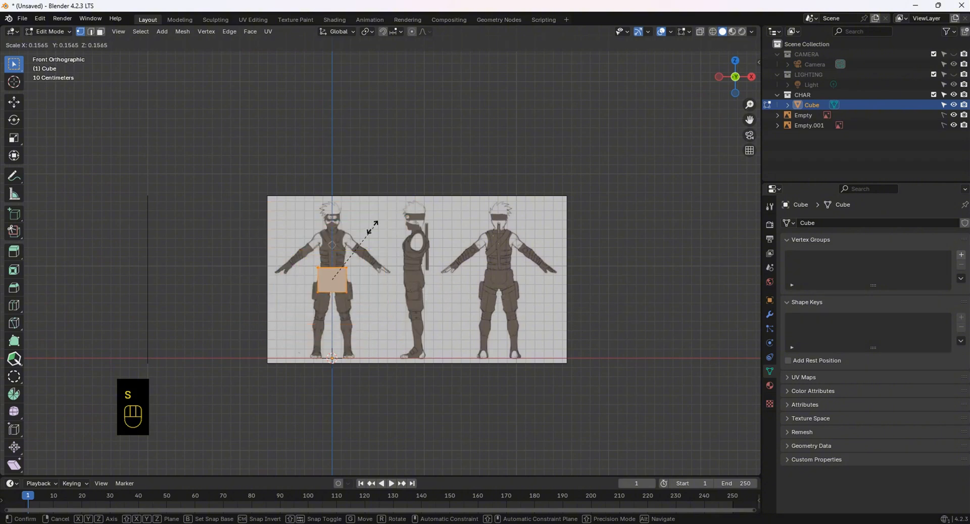
click(351, 227)
key(g)
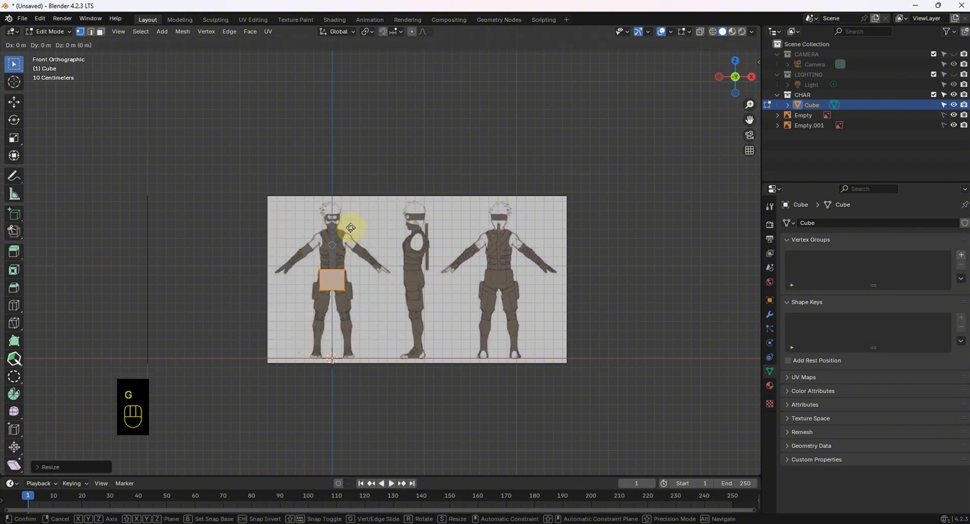
key(z)
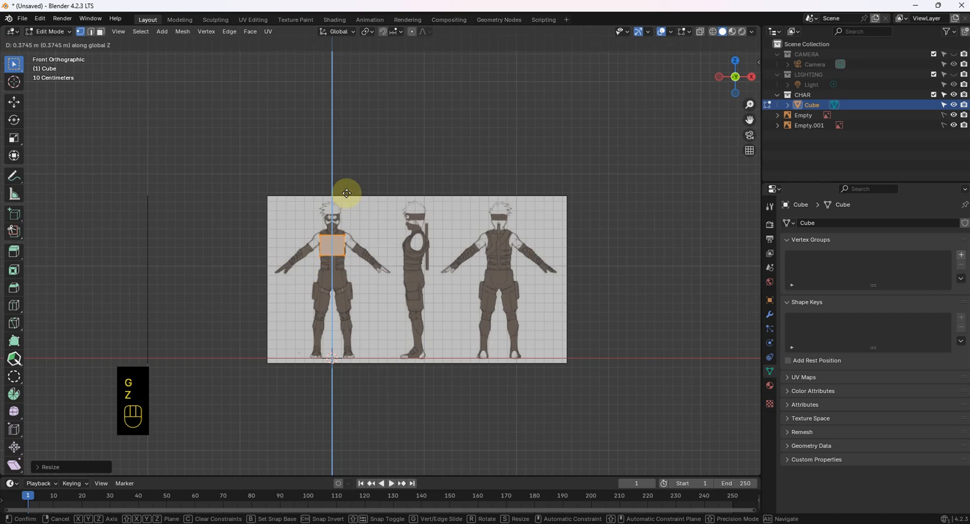
click(347, 192)
- Scale the chest block up by about 1.1 to match the torso width and raise it along Z to the base of the neck
scroll(340, 250, up, 8)
shift+middle_drag(455, 228, 473, 279)
key(s)
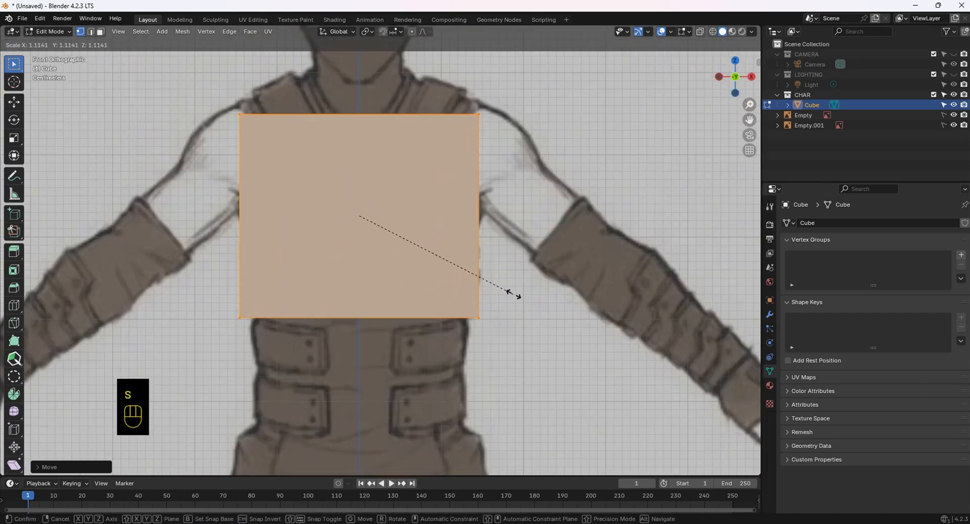
click(510, 290)
shift+middle_drag(510, 291, 485, 340)
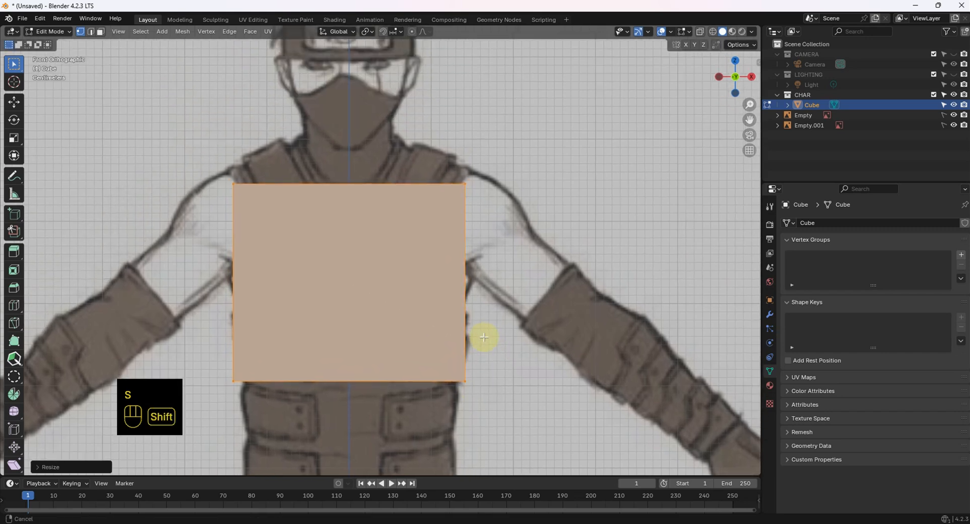
key(g)
key(z)
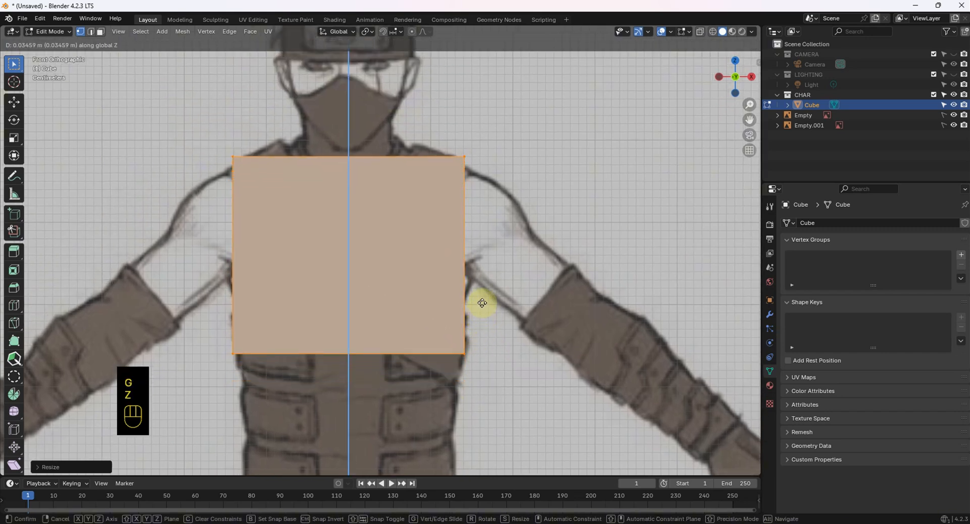
click(472, 286)
scroll(477, 303, down, 3)
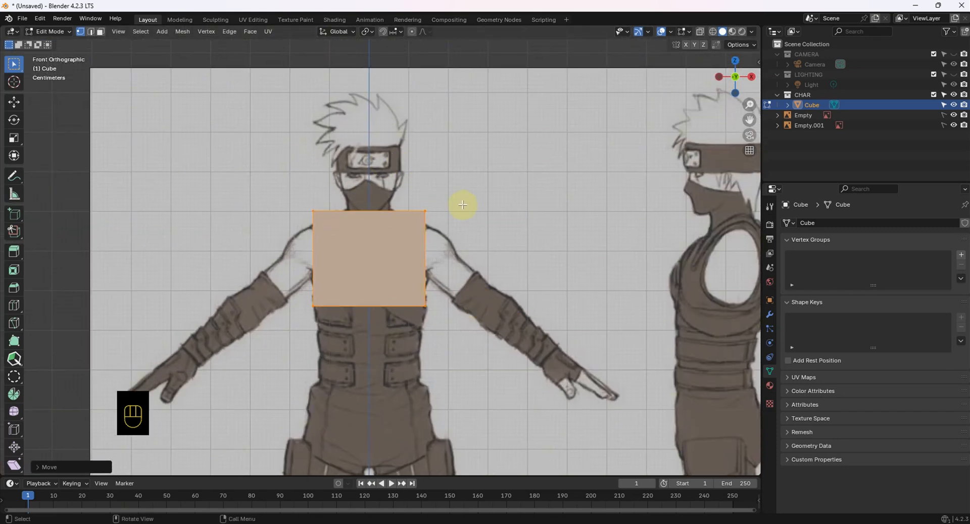
- Try to box-select all vertices on the block's left half and check the selection from a perspective angle
click(537, 235)
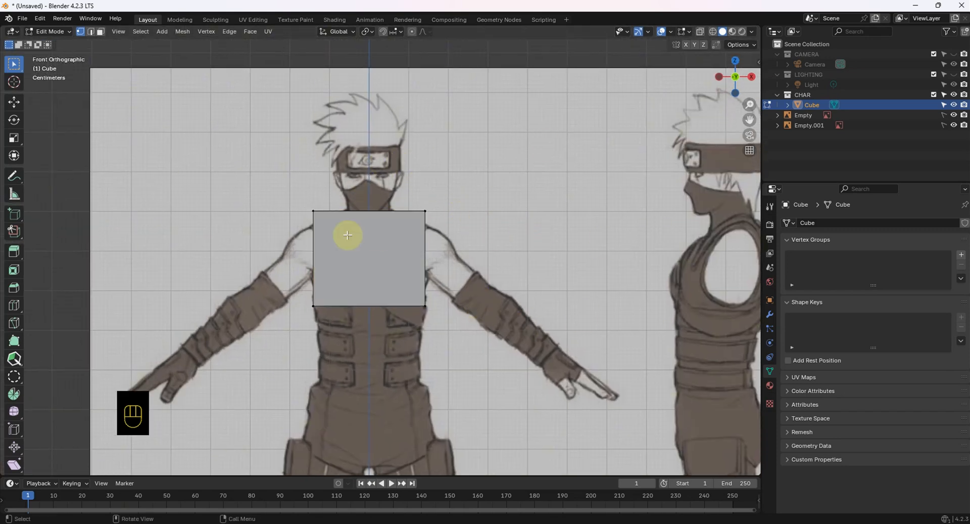
scroll(347, 227, up, 1)
drag(255, 132, 364, 466)
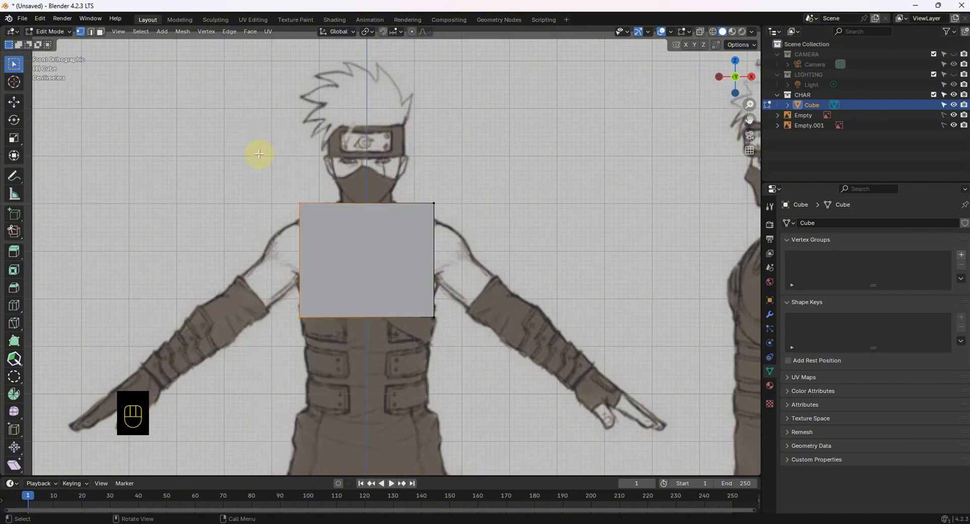
drag(243, 114, 359, 488)
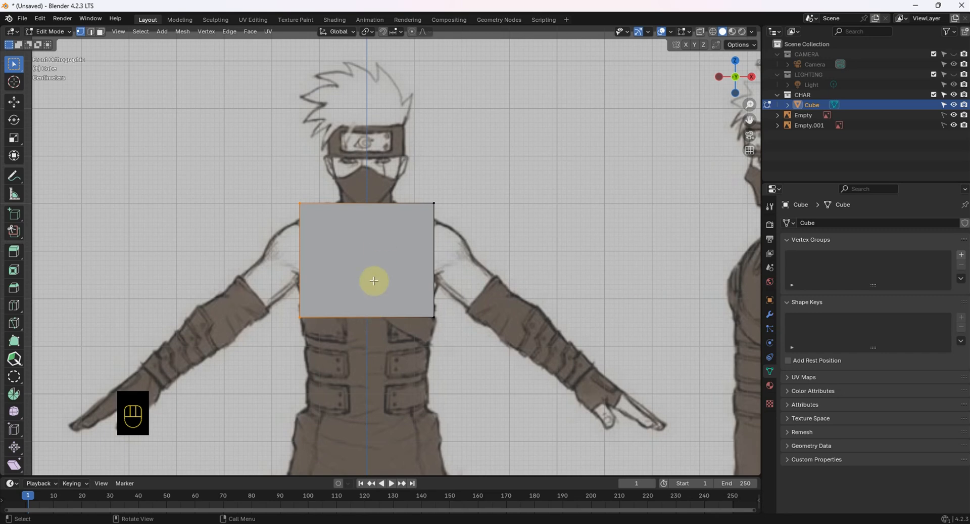
mouse_move(373, 281)
middle_down()
mouse_move(373, 329)
mouse_move(427, 308)
mouse_move(343, 296)
mouse_move(360, 282)
middle_up()
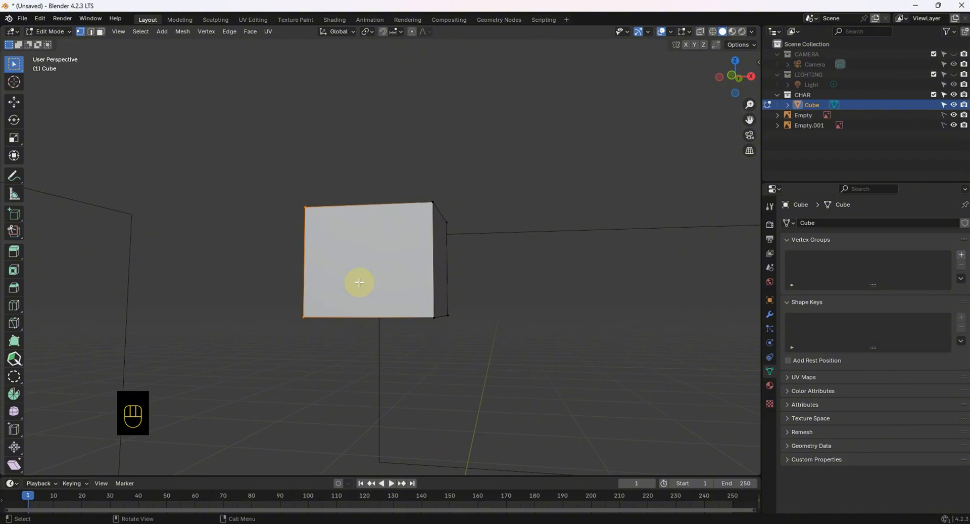
key(KP_1)
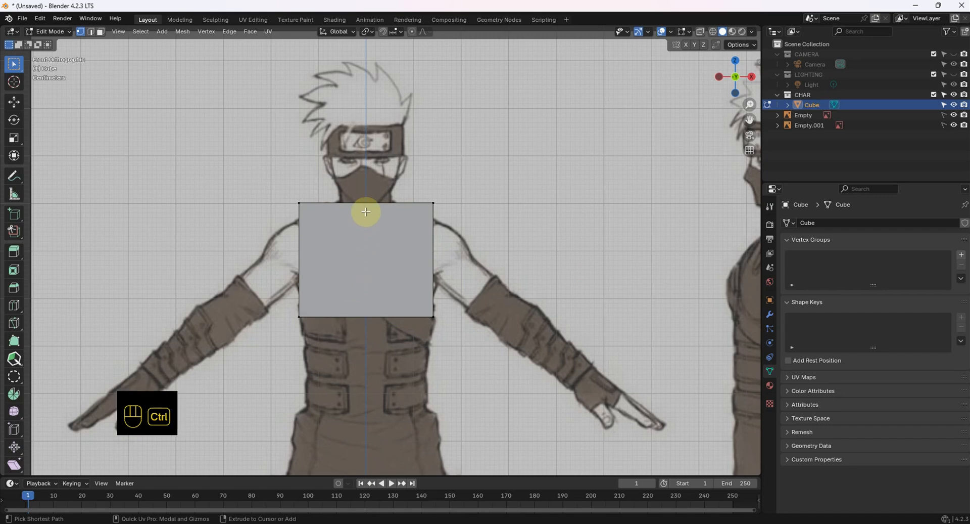
- Add one vertical loop cut down the centre of the chest block
key(ctrl+r)
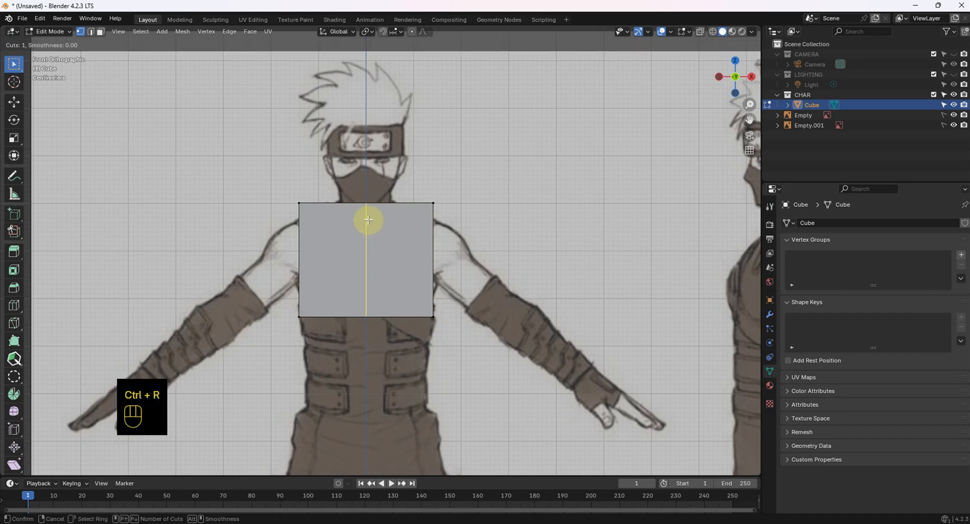
click(368, 220)
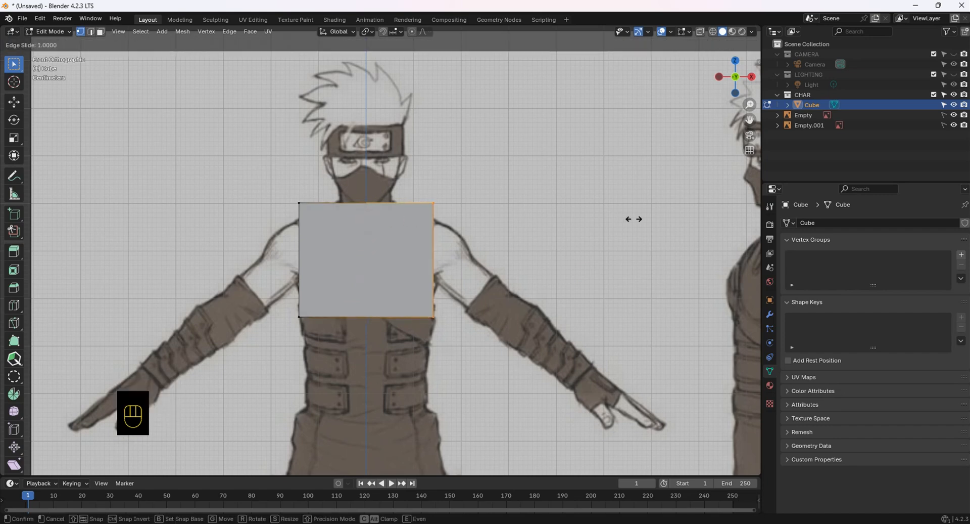
click(368, 214)
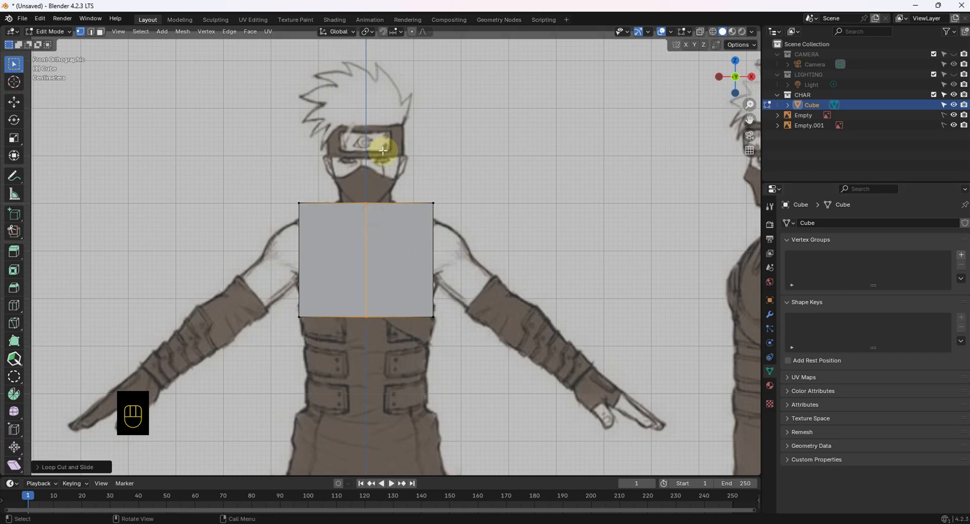
middle_drag(372, 213, 400, 230)
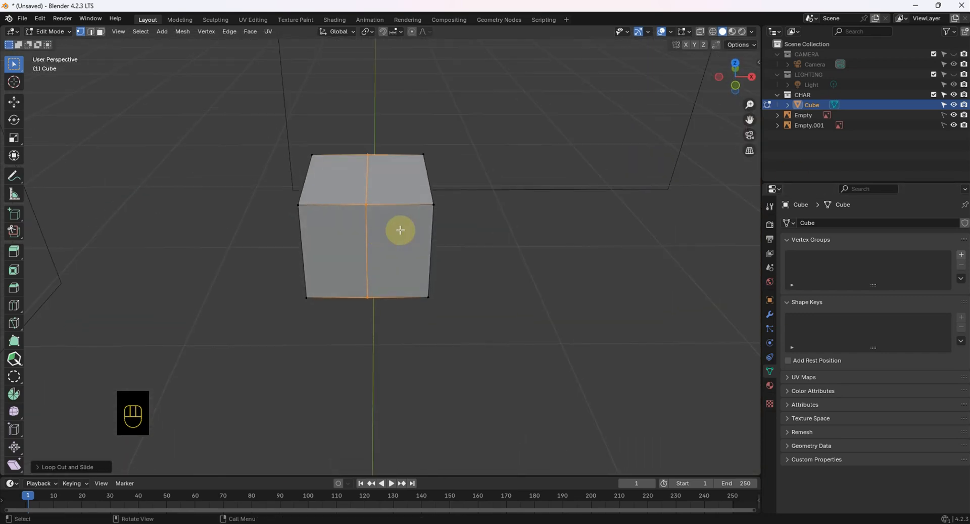
key(KP_1)
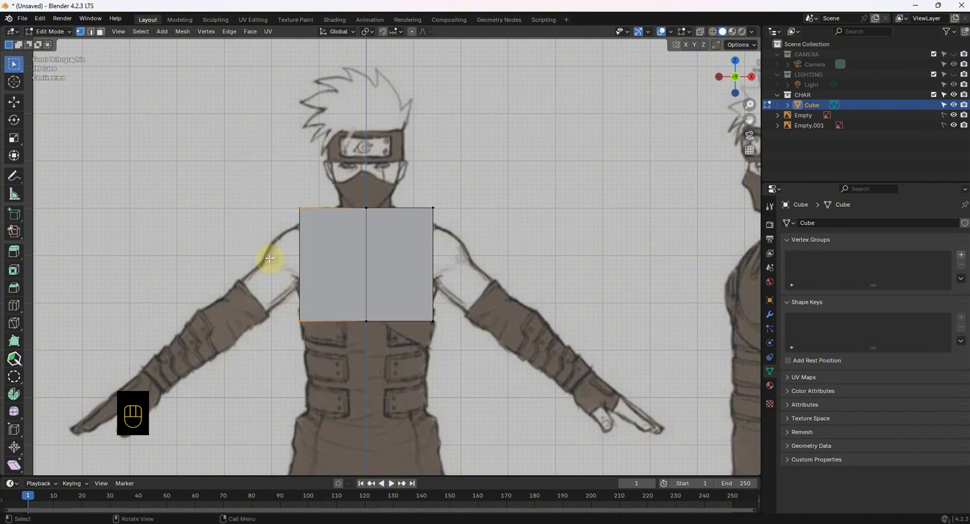
- Delete the vertices of the block's left half in the front view, using X-ray so the rear vertices are included
middle_drag(268, 258, 368, 302)
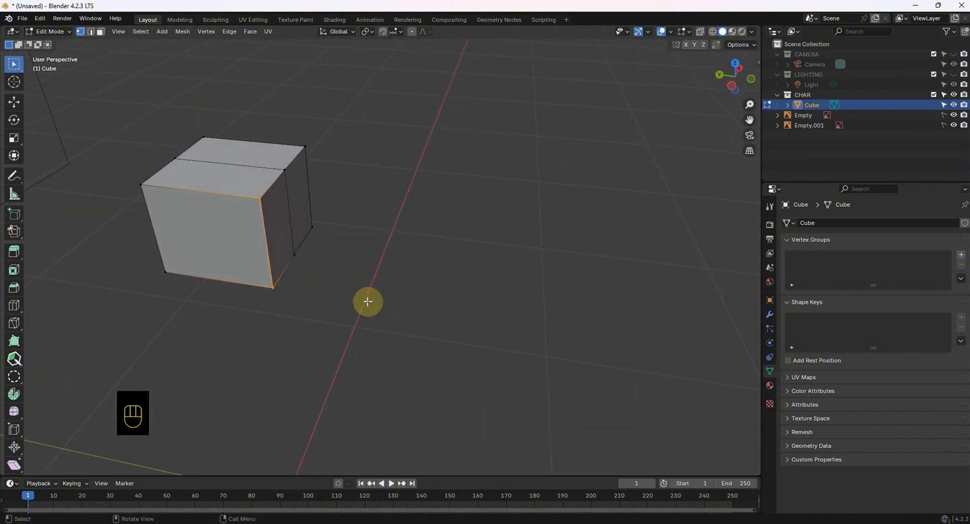
key(KP_1)
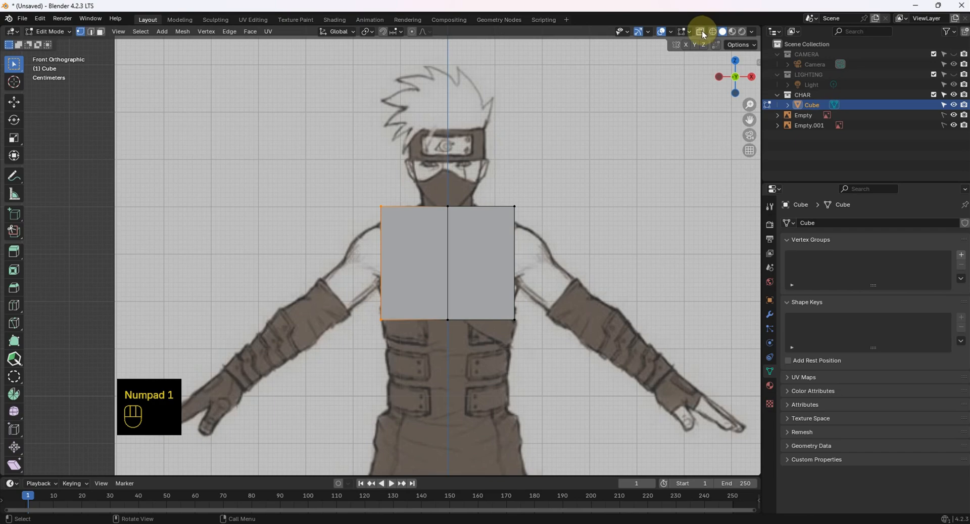
click(701, 32)
drag(260, 120, 423, 443)
key(x)
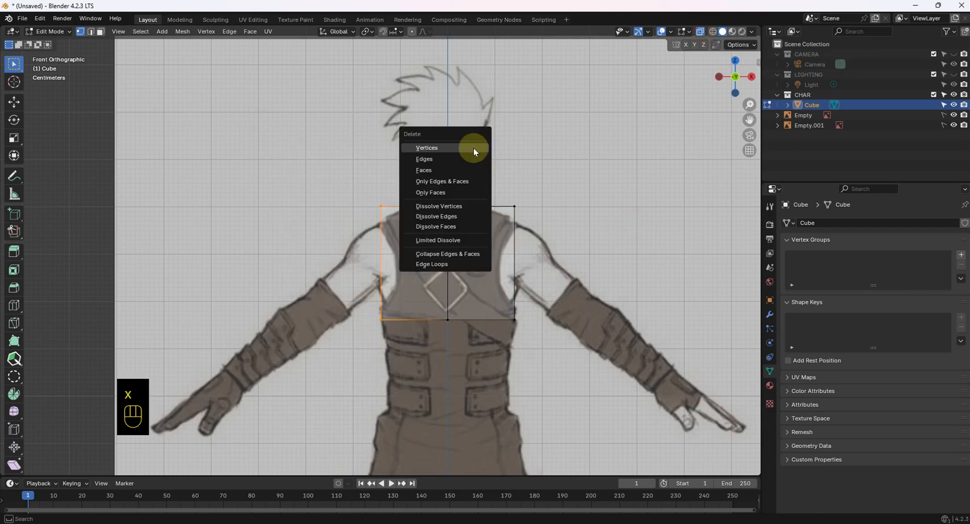
click(462, 151)
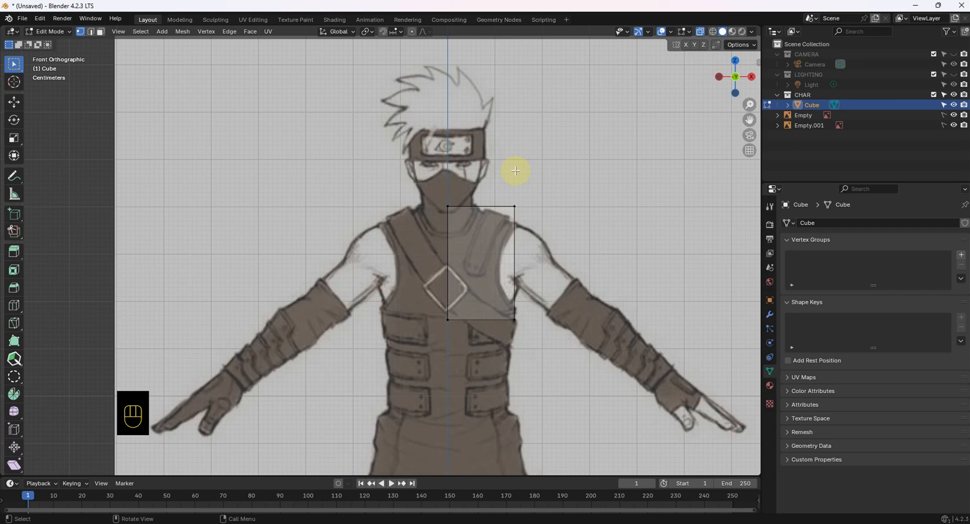
click(700, 31)
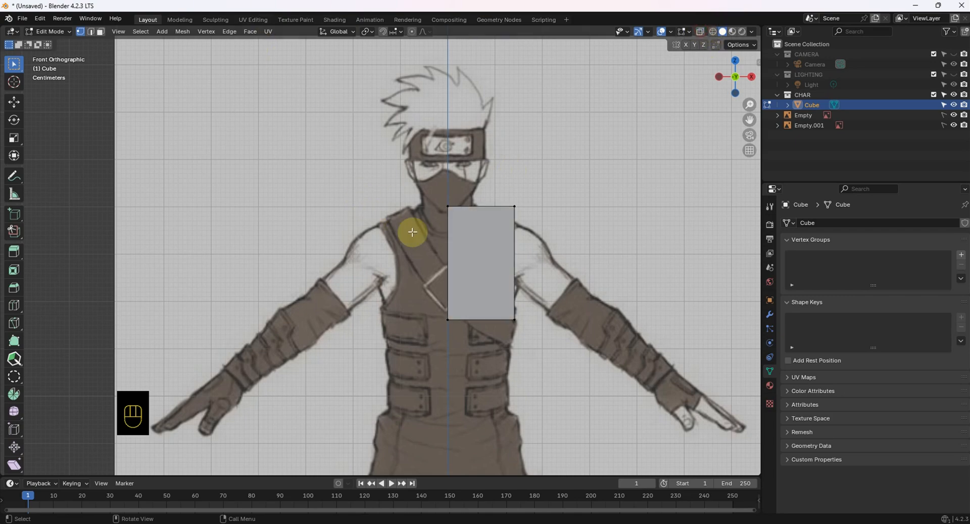
- Add a Mirror modifier on the X axis with Clipping enabled to the half block, and return its mesh to Edit Mode
click(58, 32)
click(56, 43)
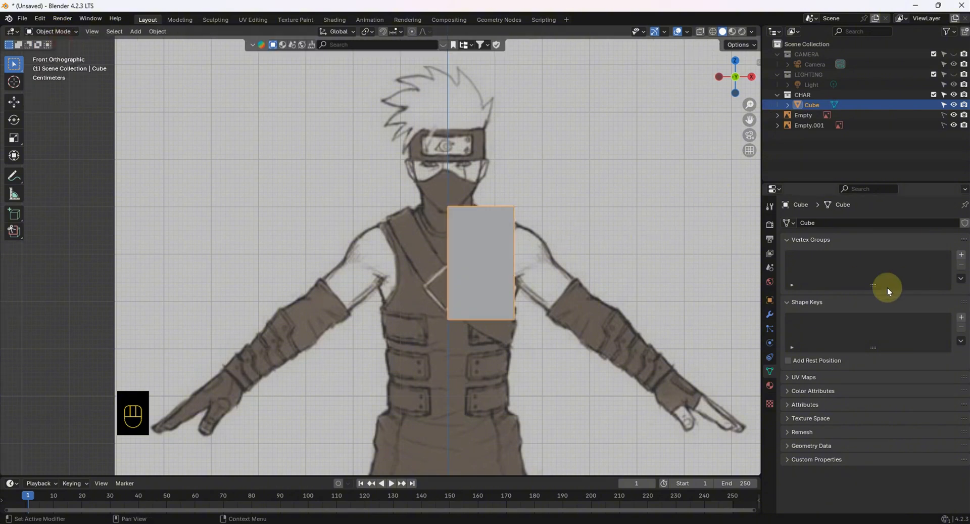
click(770, 314)
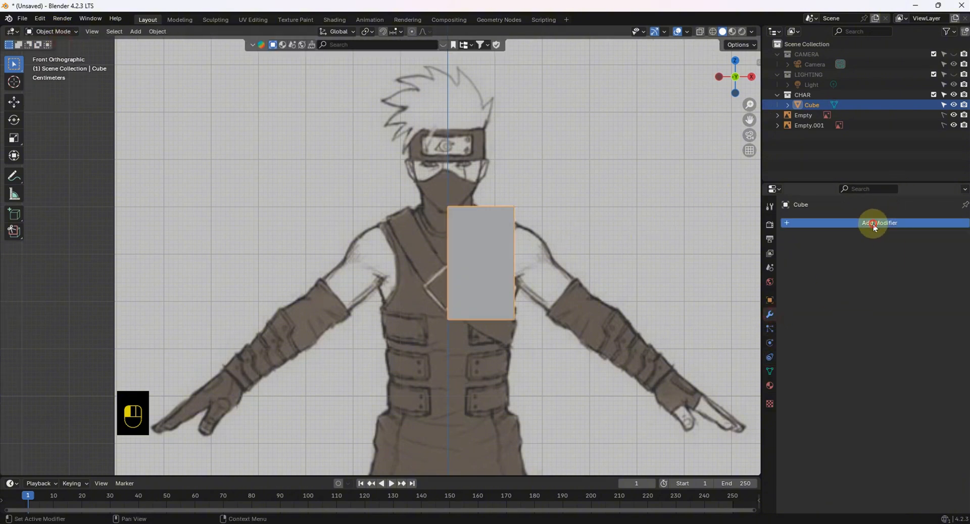
click(855, 223)
click(850, 223)
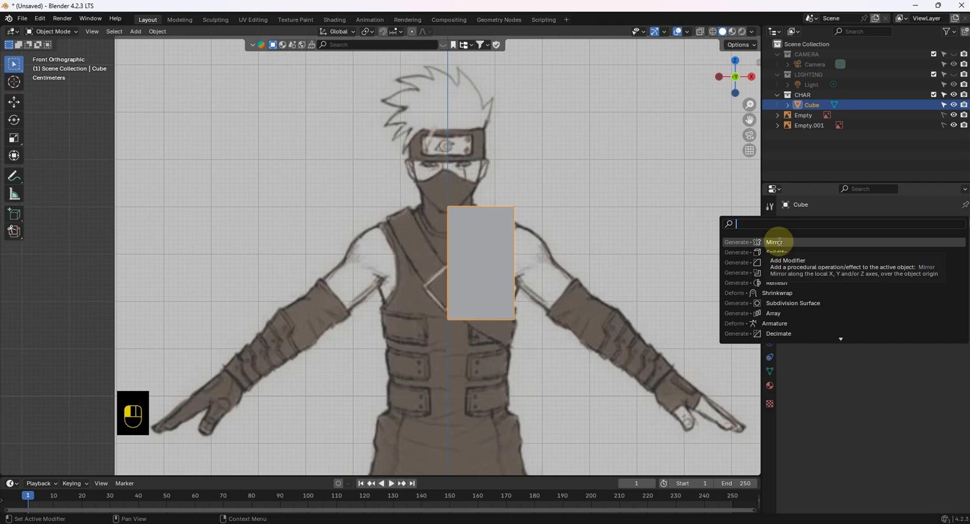
click(840, 239)
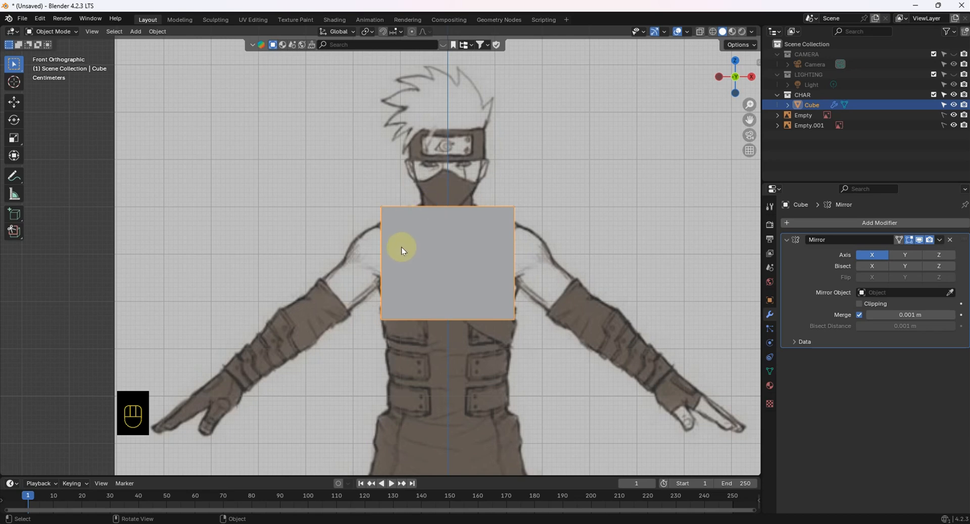
click(860, 304)
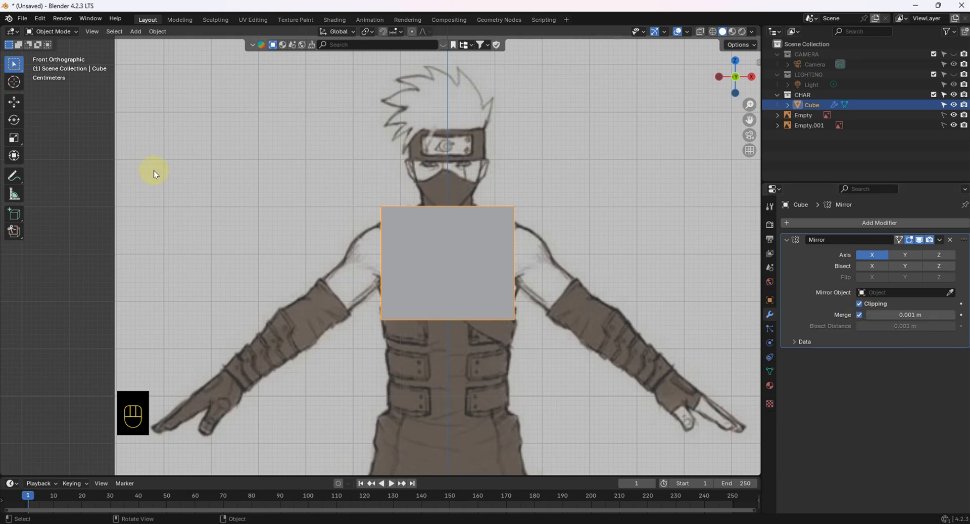
click(496, 256)
key(Tab)
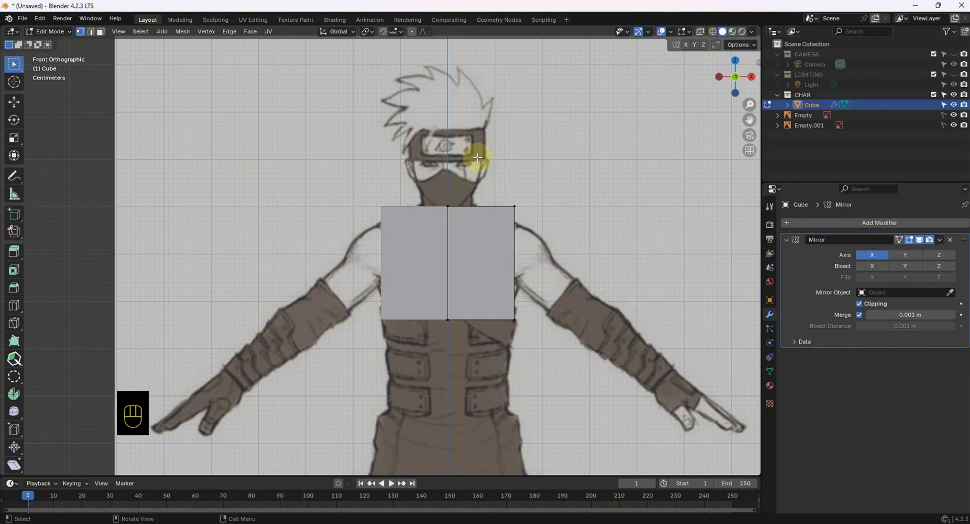
- Compare the mirrored chest block with the reference art in the front and right side views
drag(477, 158, 579, 279)
scroll(524, 231, up, 4)
shift+middle_drag(518, 229, 347, 277)
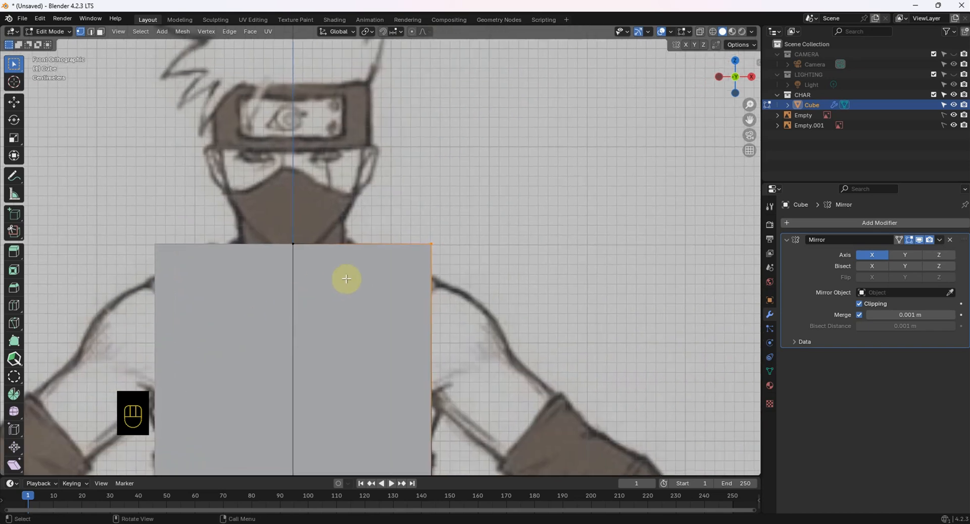
scroll(347, 277, down, 3)
drag(171, 77, 515, 377)
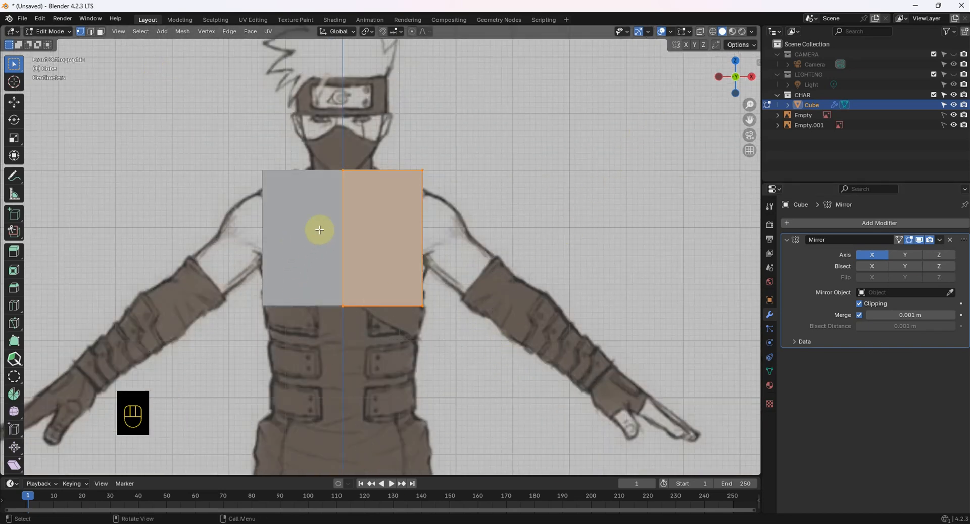
click(623, 292)
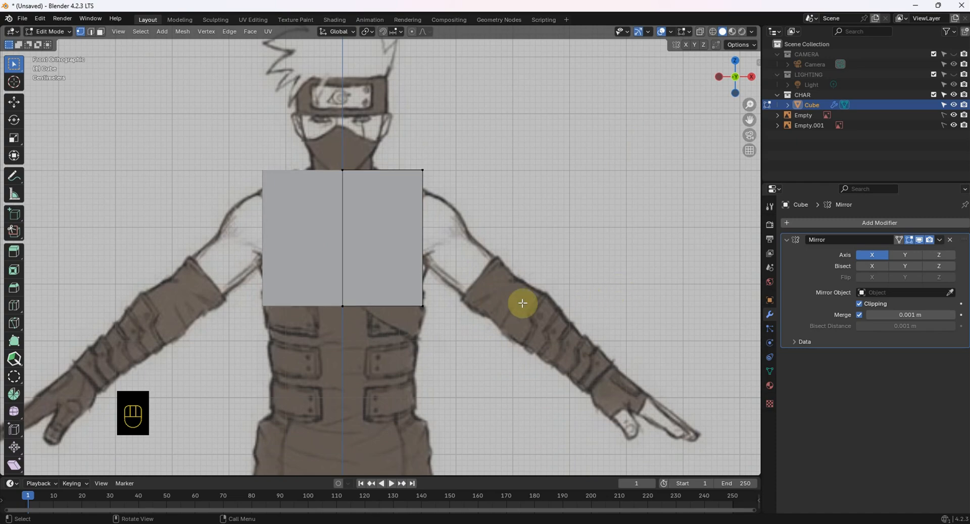
scroll(472, 285, down, 4)
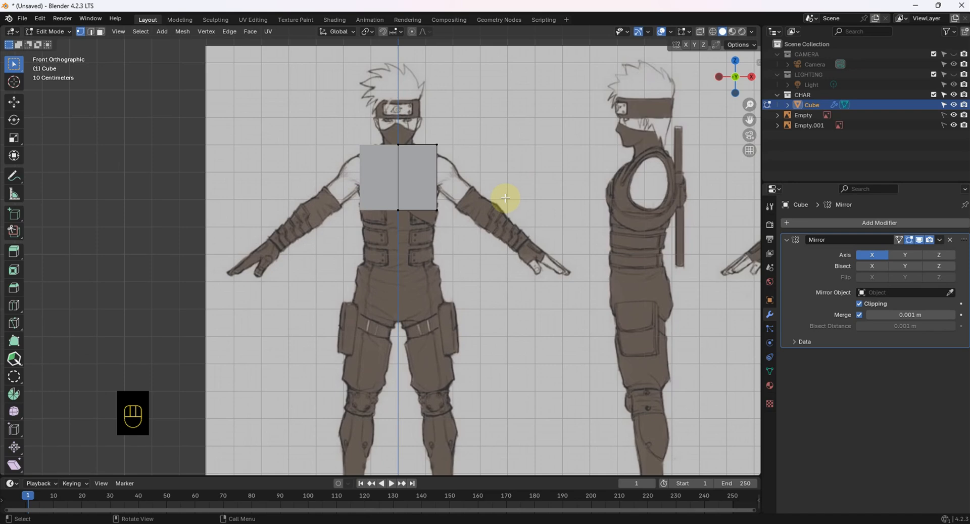
key(KP_1)
key(KP_3)
key(KP_1)
key(KP_3)
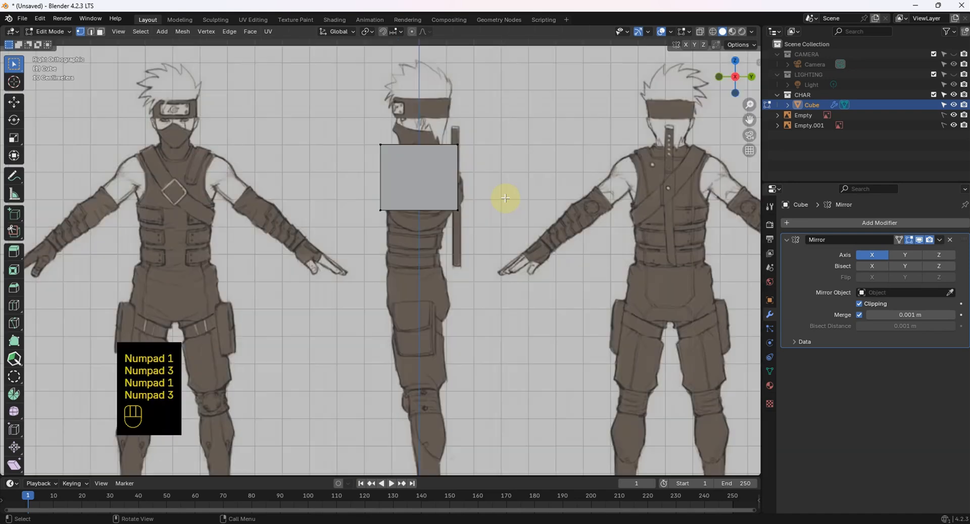
key(KP_1)
shift+middle_drag(444, 187, 444, 243)
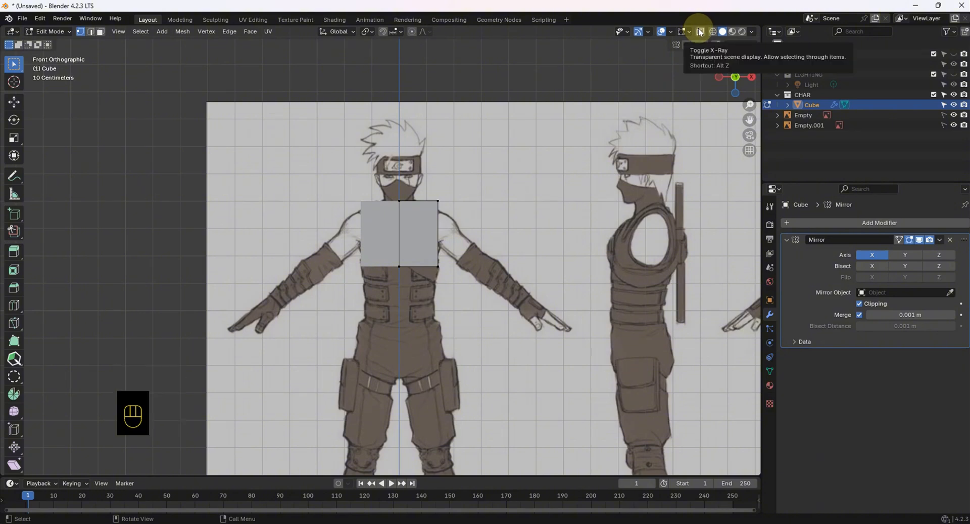
- With X-ray enabled, select the block's outer top vertices through the mesh and move them down about 0.037 m onto the shoulder line
click(446, 199)
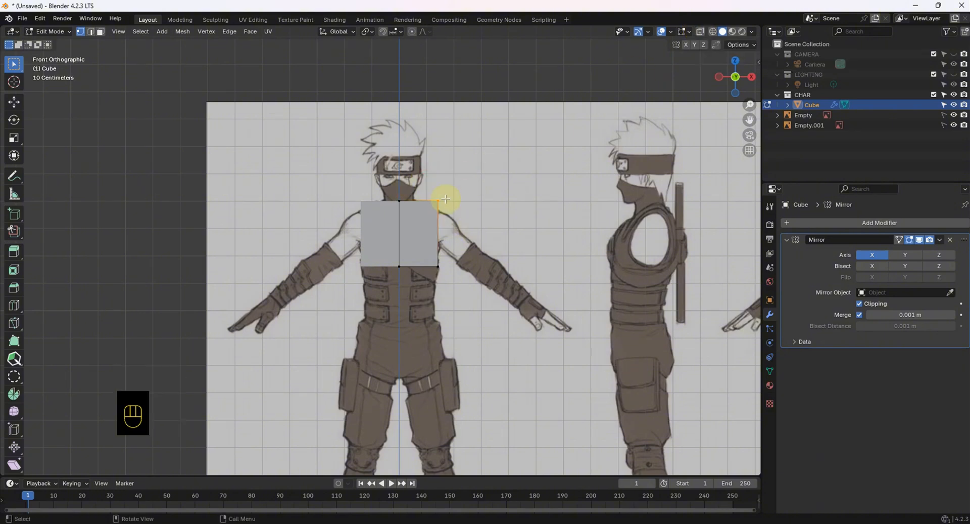
middle_drag(529, 182, 471, 253)
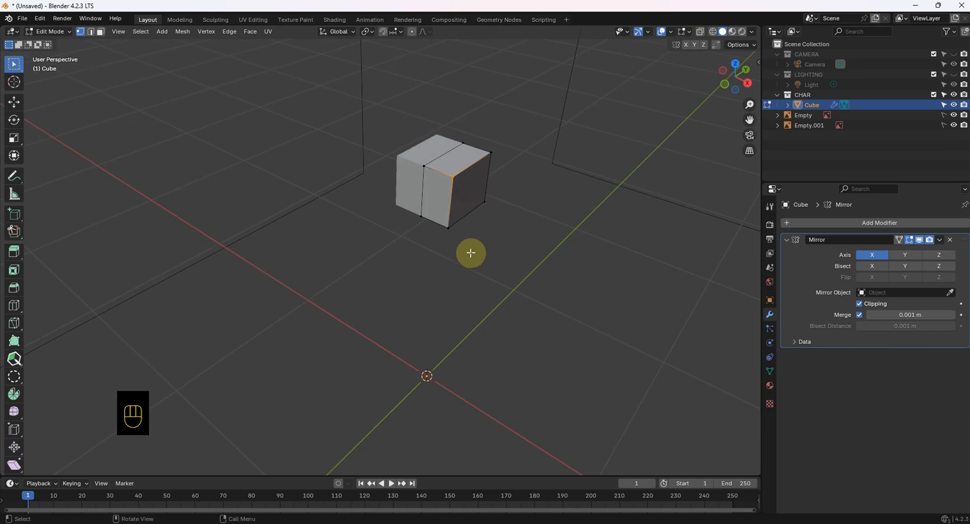
key(KP_1)
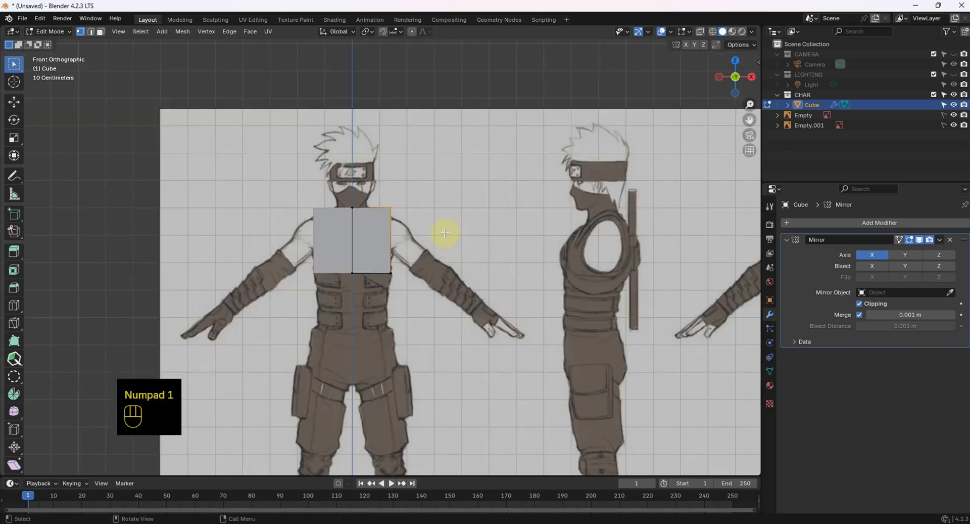
click(700, 33)
scroll(374, 259, up, 4)
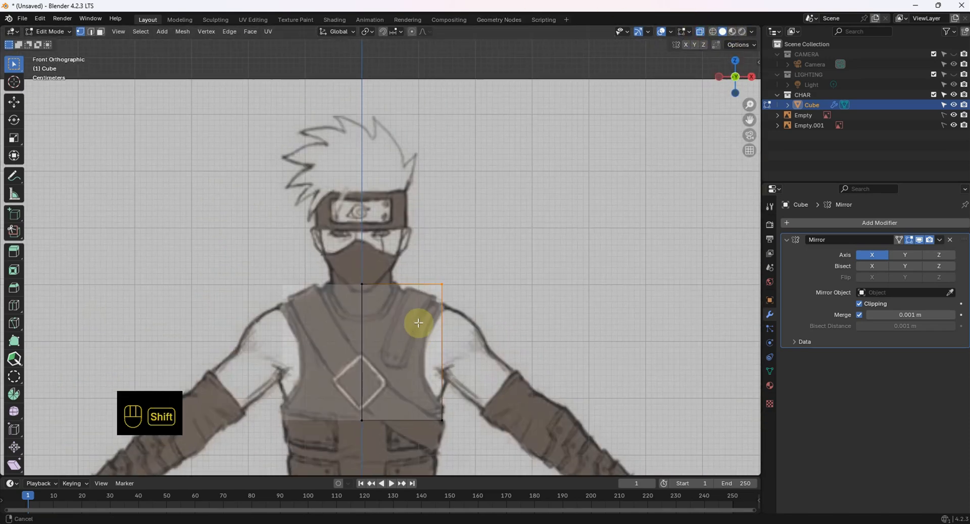
drag(403, 231, 506, 374)
scroll(472, 329, up, 4)
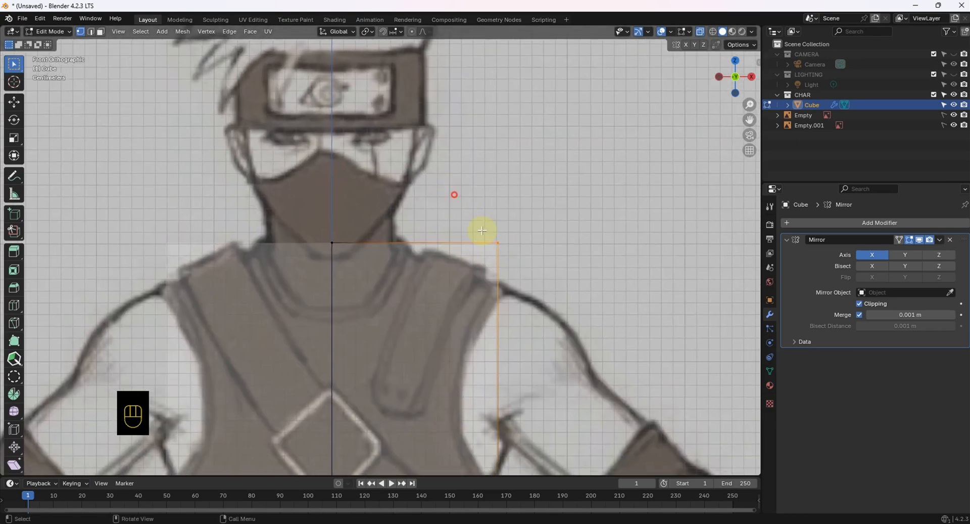
key(g)
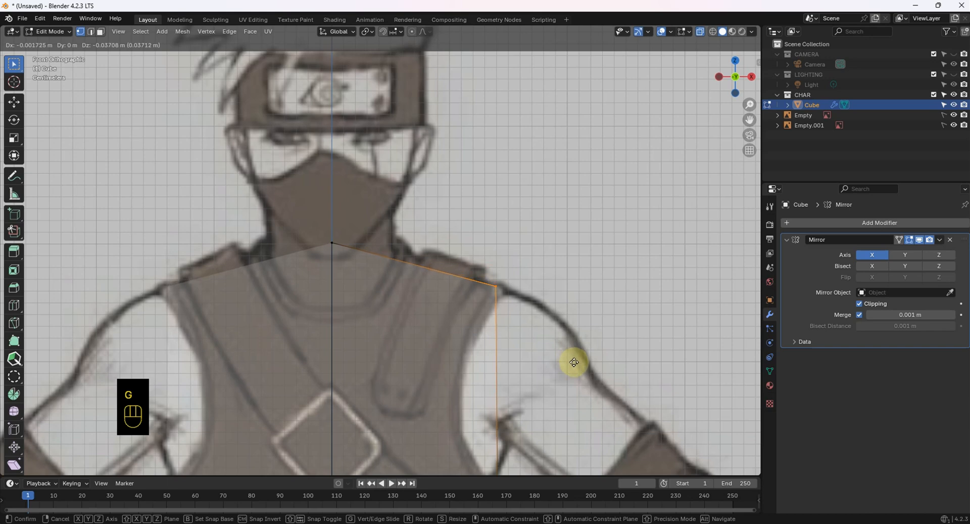
click(572, 358)
- Lower the top vertices on the centre line along Z to the base of the neck
shift+middle_drag(571, 358, 540, 291)
click(418, 202)
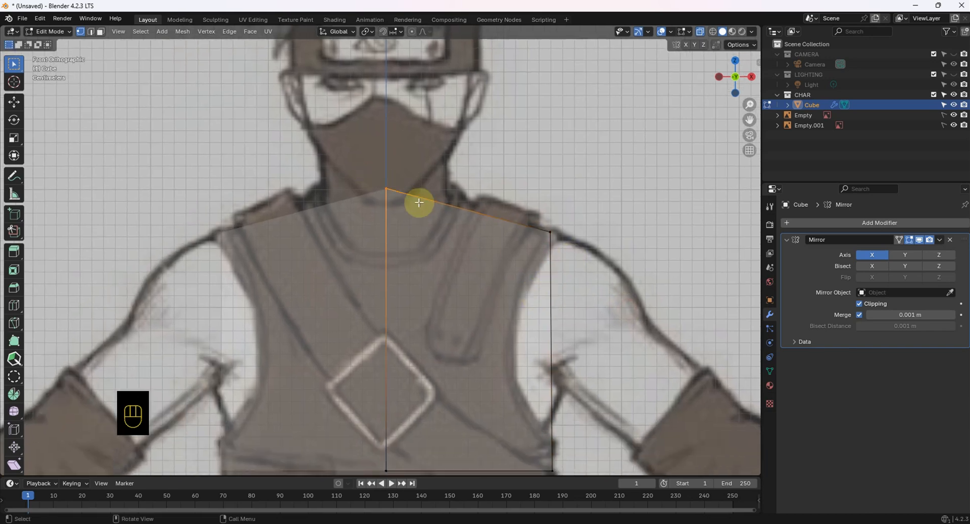
key(g)
key(z)
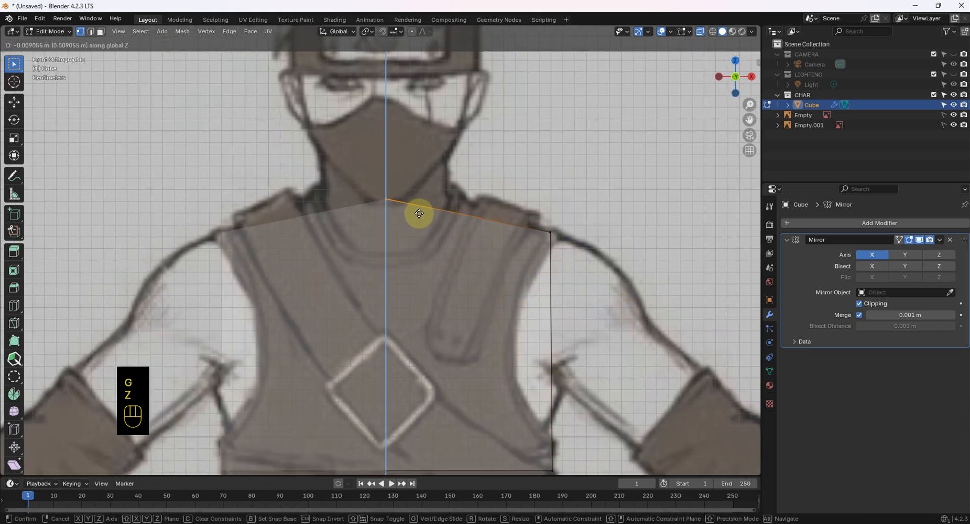
click(419, 219)
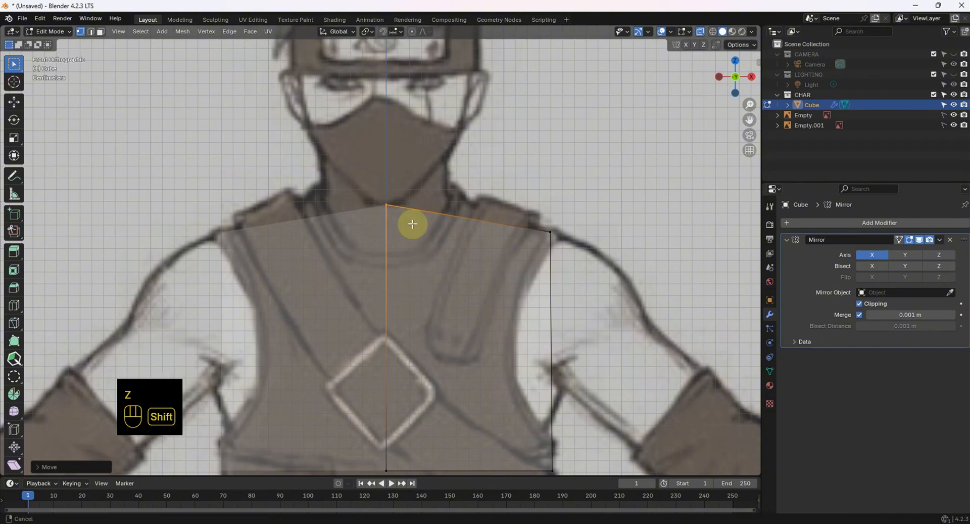
shift+middle_drag(411, 222, 399, 51)
scroll(510, 339, down, 2)
click(492, 283)
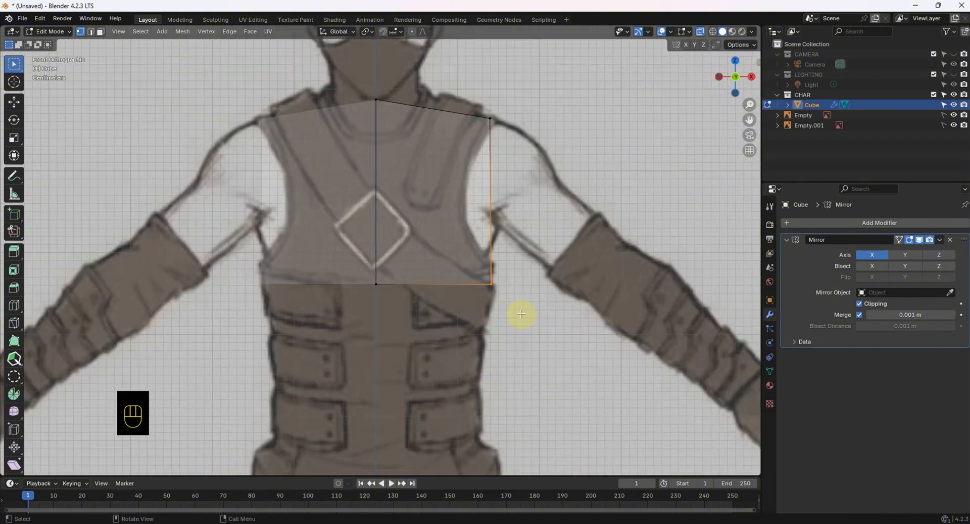
key(g)
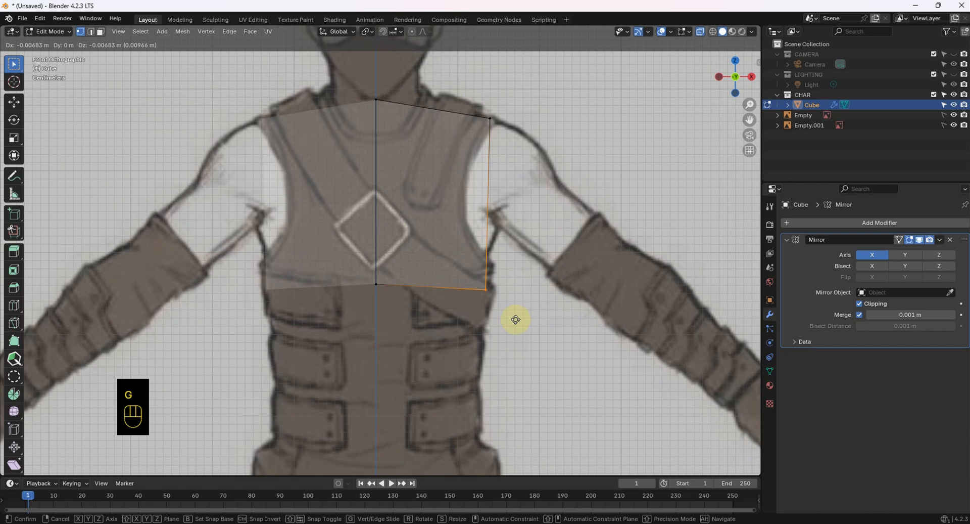
right_click(516, 320)
- Lower all the bottom vertices of the chest block along Z by about 0.015 m and scale them to about 0.86
drag(340, 256, 541, 339)
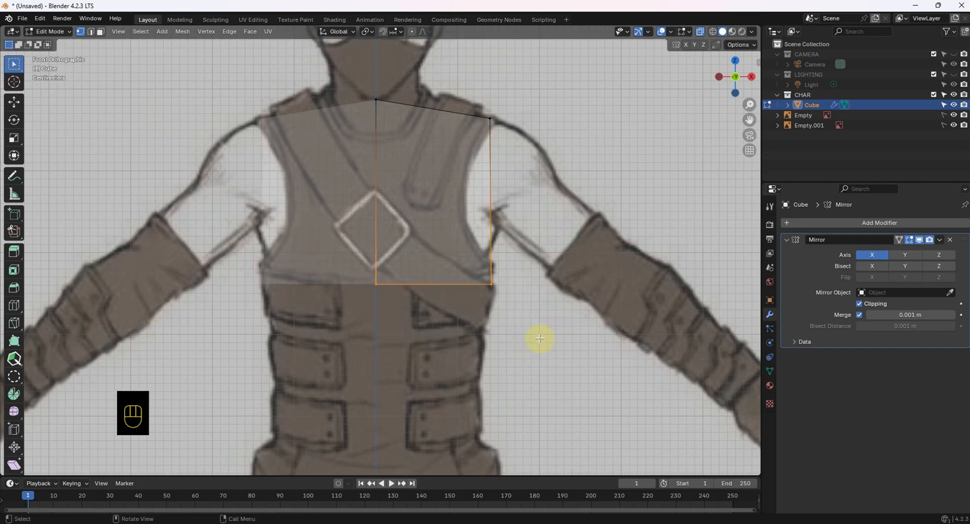
key(g)
key(z)
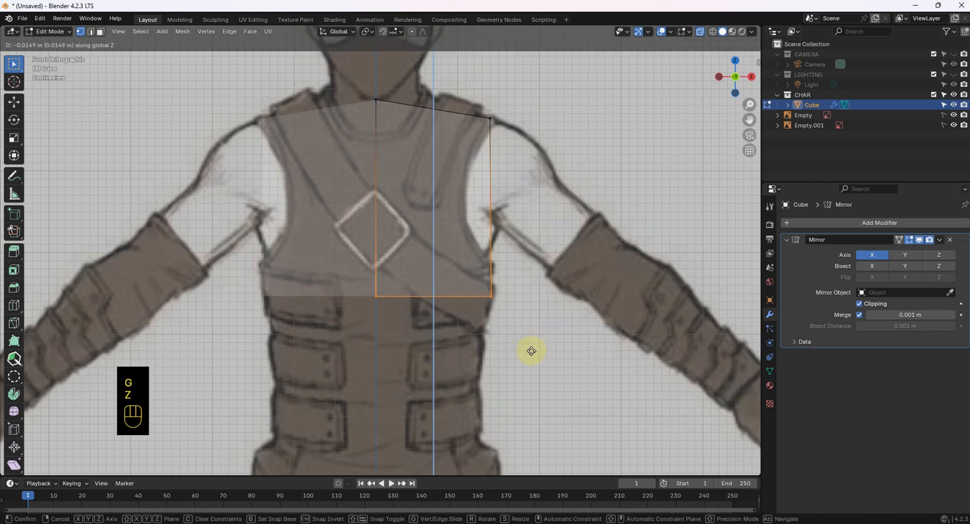
click(531, 350)
key(s)
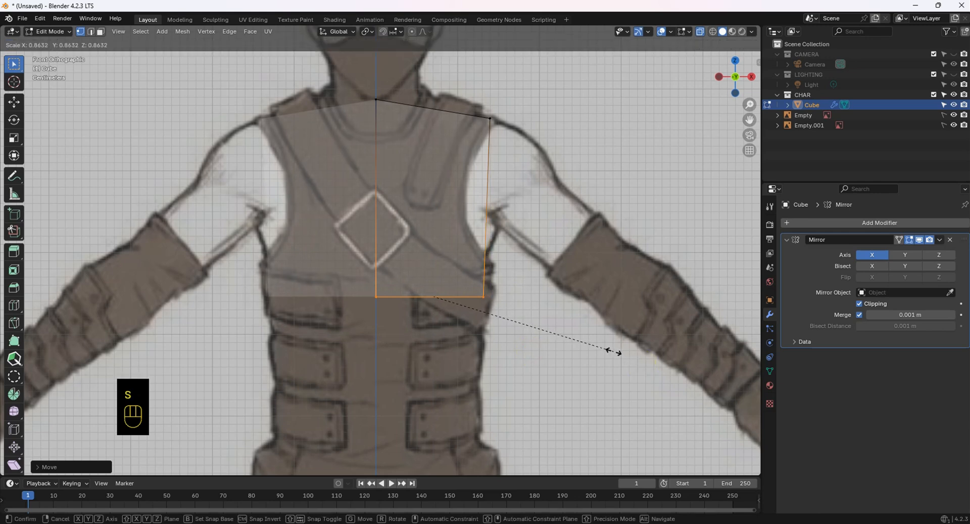
click(613, 351)
- Extrude the bottom of the chest block down to the waist, just above the hips, narrowing it slightly along the torso outline
shift+middle_drag(553, 396, 543, 294)
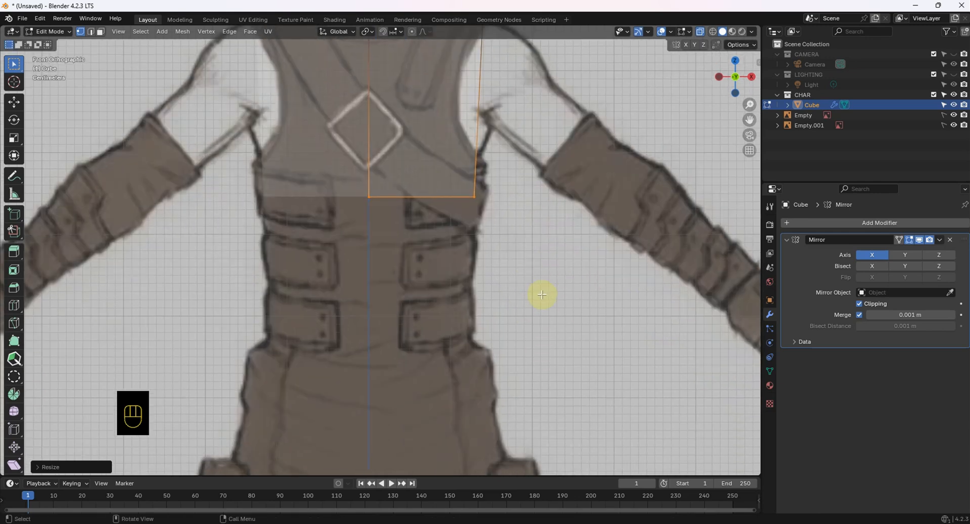
key(e)
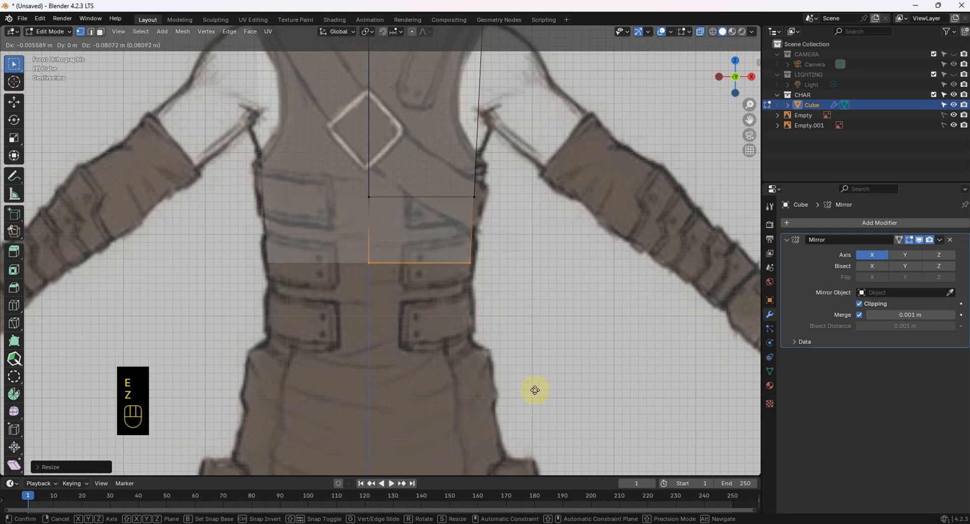
click(530, 440)
- Extrude the waist section down to just above the crotch, flaring it outward by about 0.04 m to the hip width
shift+middle_drag(531, 438, 560, 242)
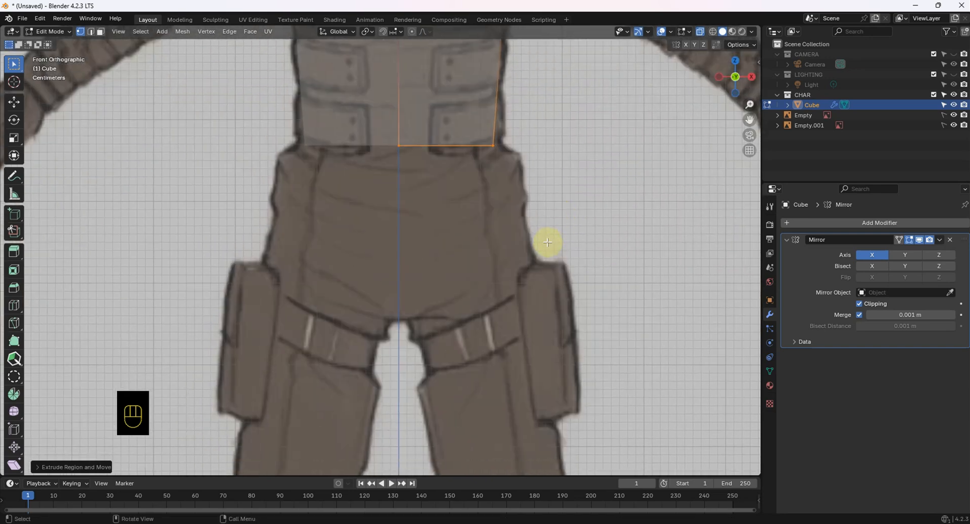
key(e)
key(z)
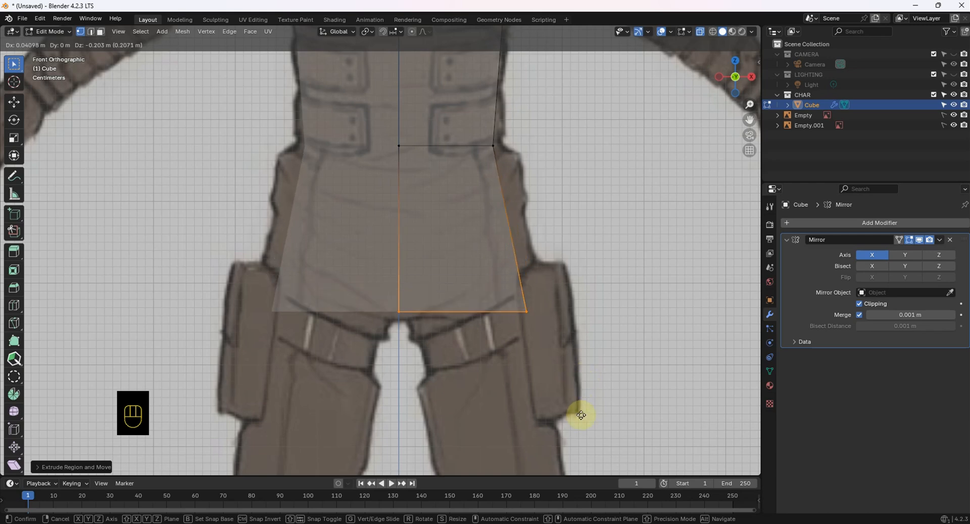
click(579, 387)
- Raise the outer bottom vertices of the pelvis section along Z by about 0.075 m to form the hip angle
drag(490, 243, 559, 353)
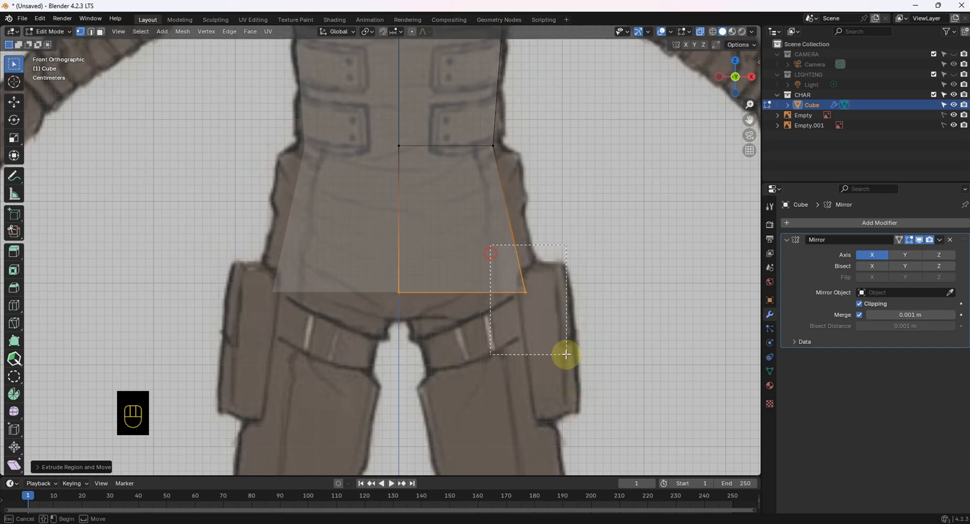
key(g)
key(z)
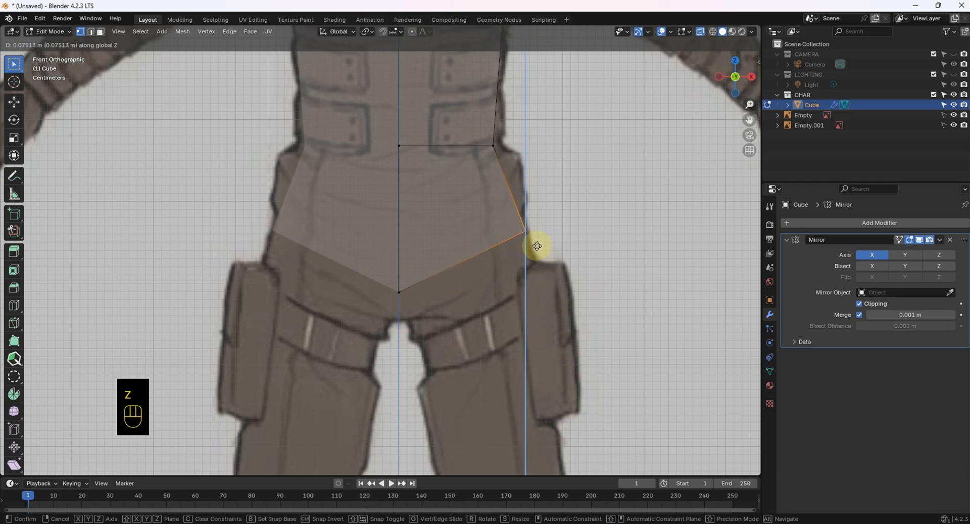
click(537, 246)
- Lower the pelvis section's centre bottom vertices slightly along Z toward the crotch, and view the mesh from the right side
click(402, 295)
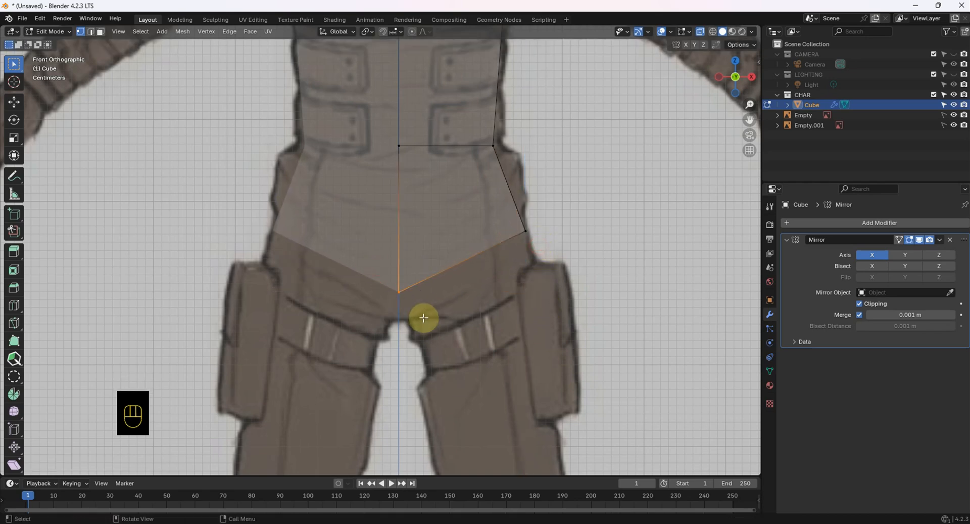
key(g)
key(z)
click(424, 323)
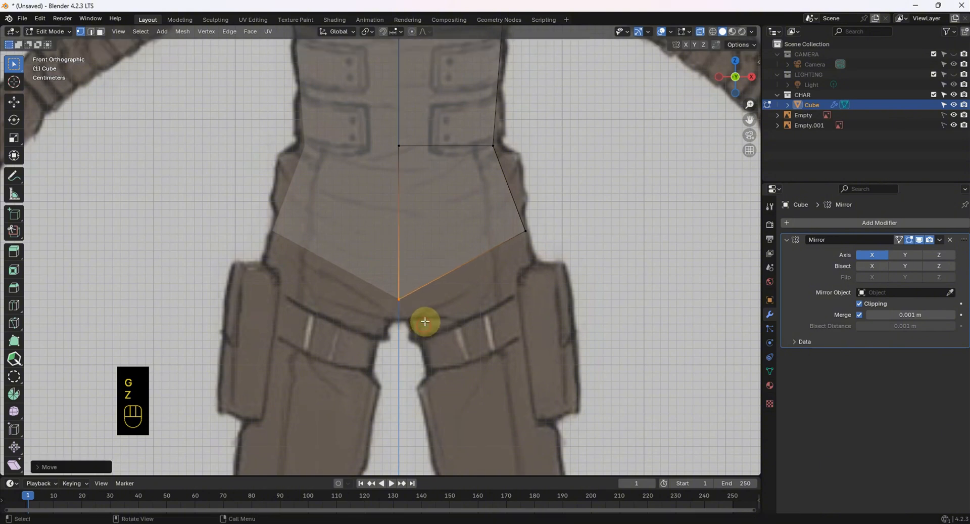
key(KP_3)
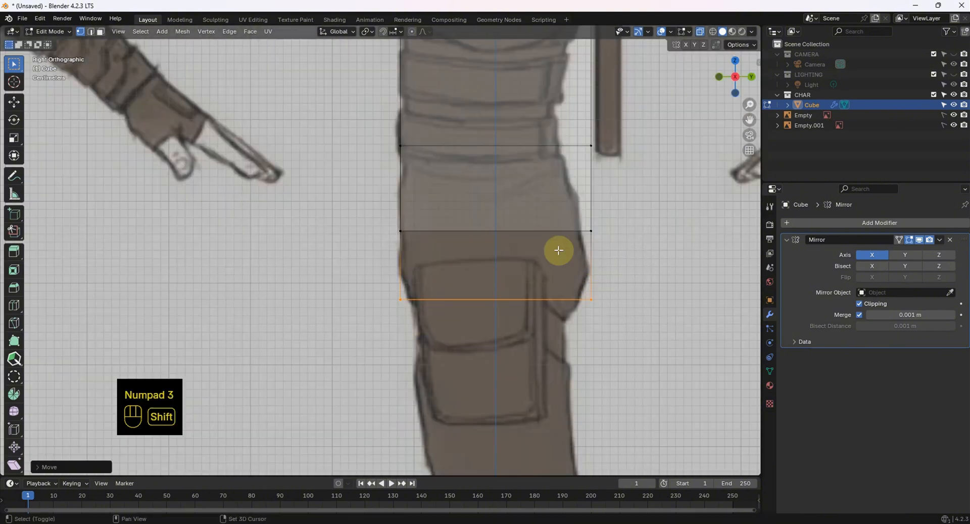
- Examine how the torso and pelvis block follows the front reference drawing from the shoulders to the crotch
shift+middle_drag(559, 252, 423, 399)
key(KP_1)
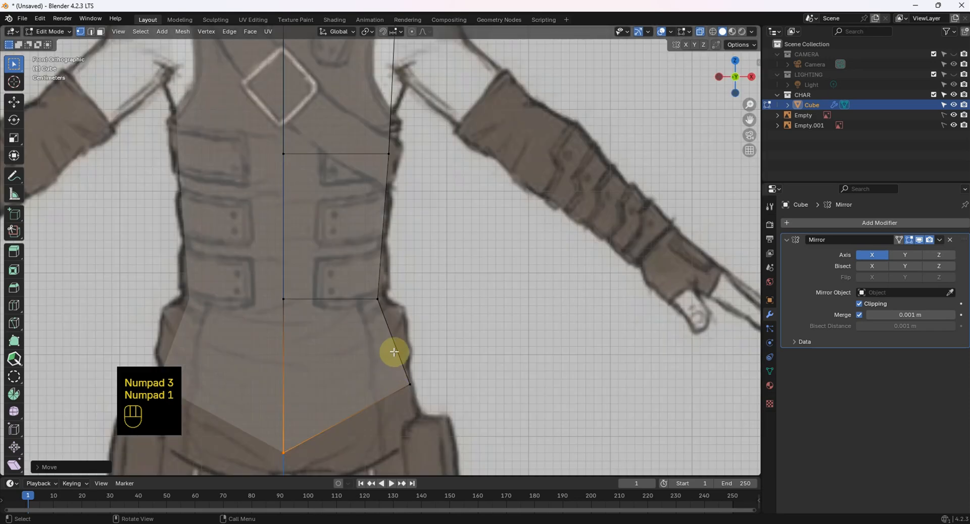
scroll(394, 343, down, 4)
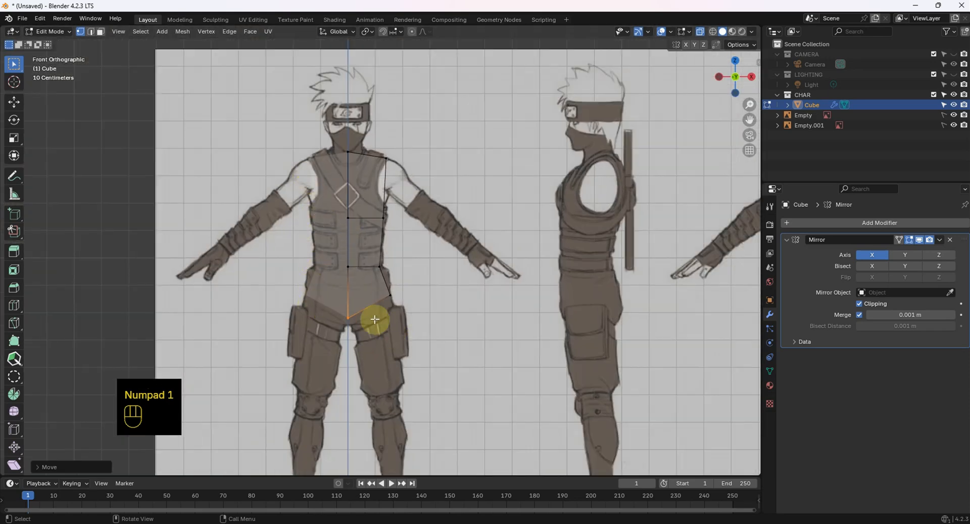
scroll(357, 243, up, 5)
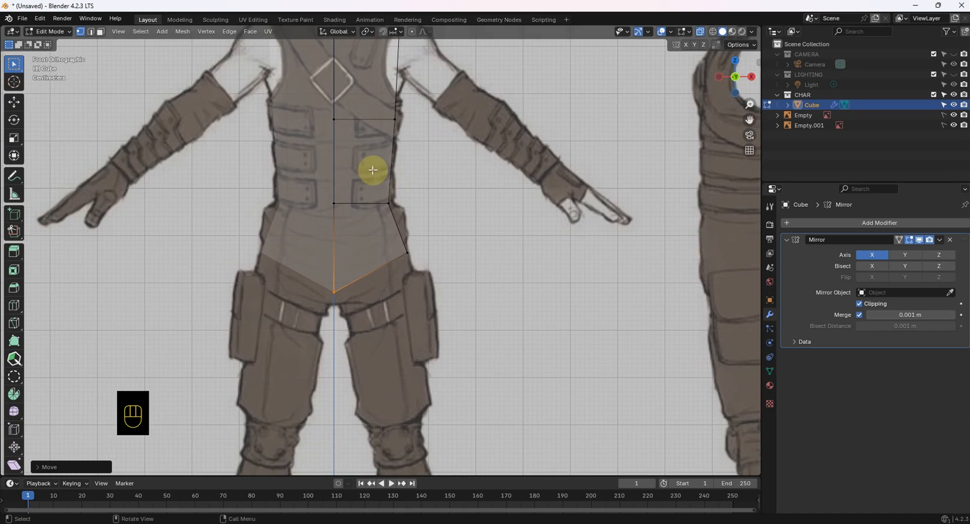
shift+middle_drag(372, 169, 386, 233)
scroll(331, 259, up, 3)
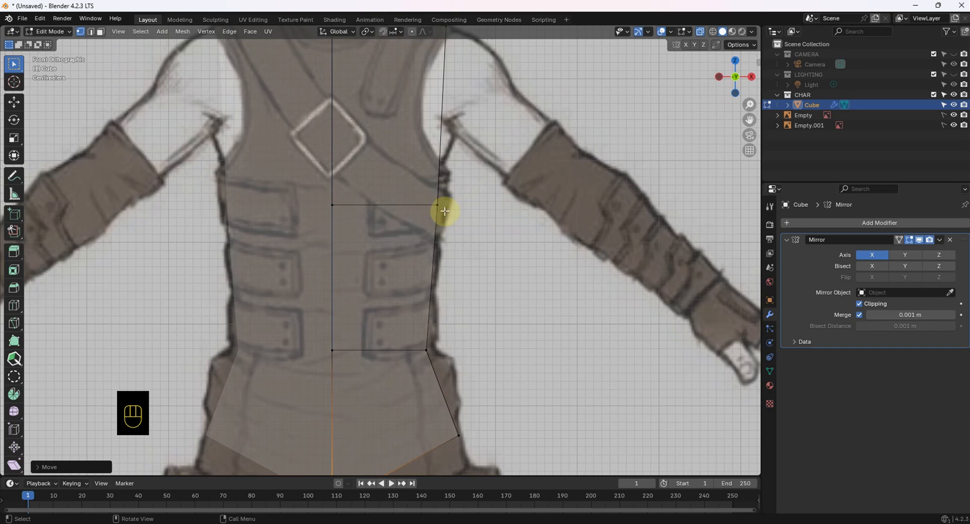
scroll(314, 246, down, 2)
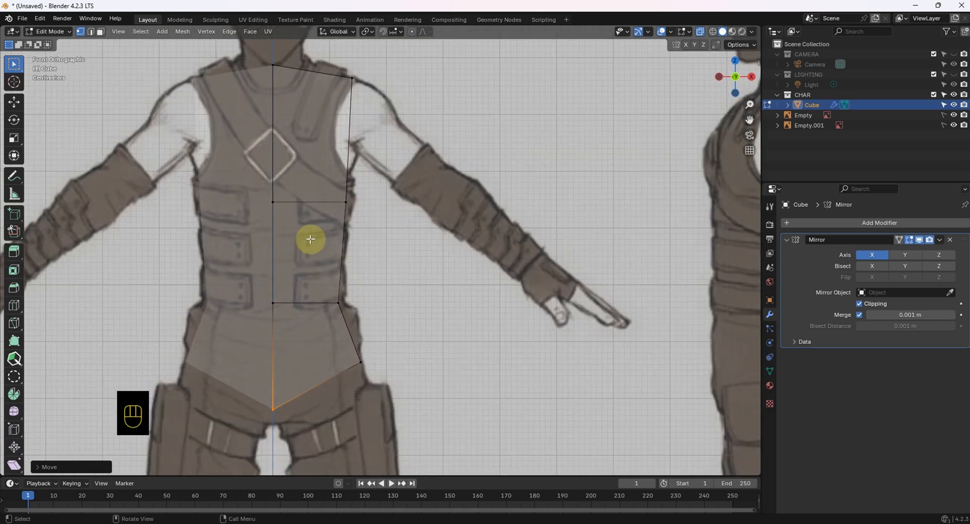
- In the right side view, move the front top vertices of the chest block back along Y to the base of the neck
key(KP_3)
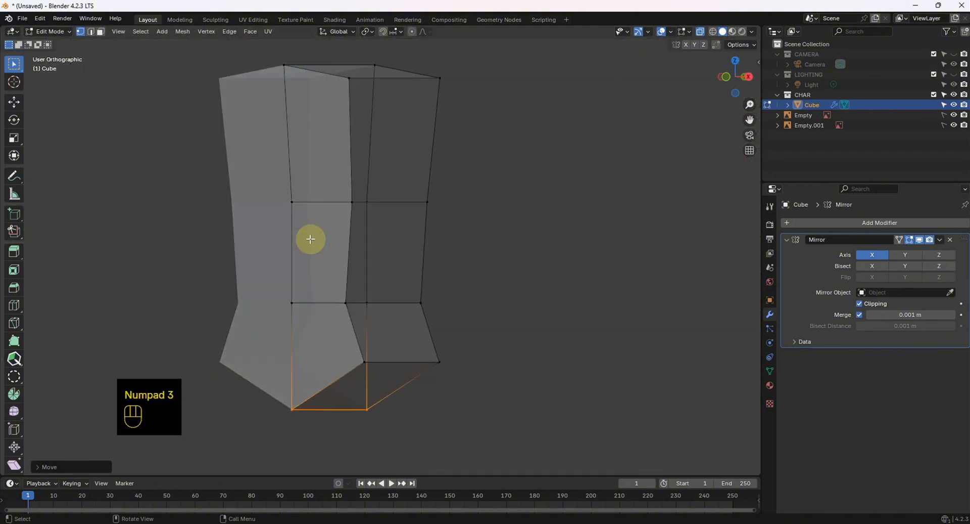
shift+scroll(390, 319, up, 5)
drag(316, 154, 383, 213)
key(g)
key(y)
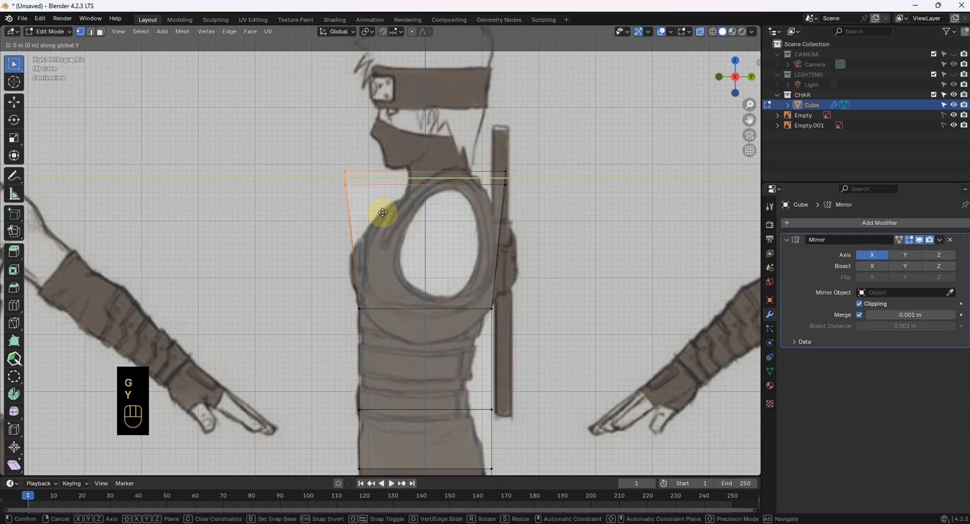
click(450, 221)
- Lower the front top vertices along Z to the collar line, shifting them slightly forward along Y to follow the chest outline
key(g)
key(z)
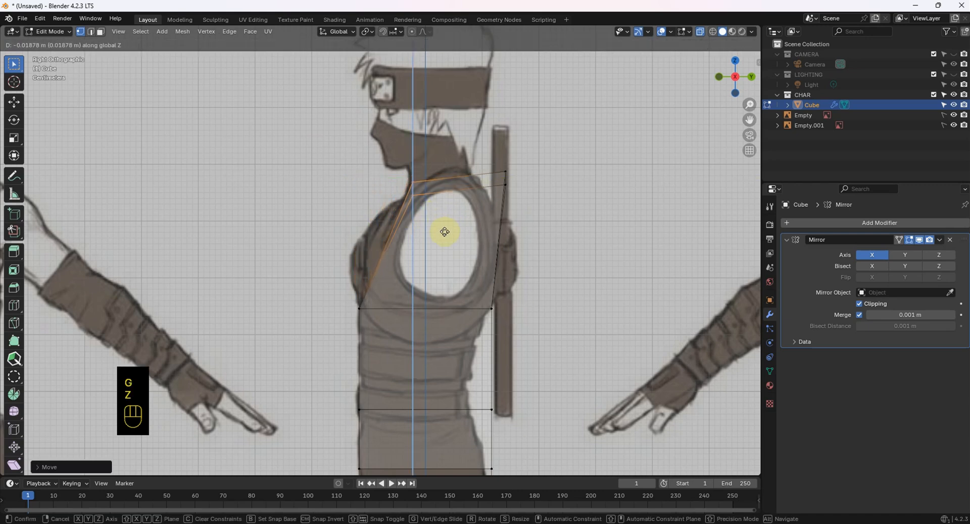
click(444, 235)
key(g)
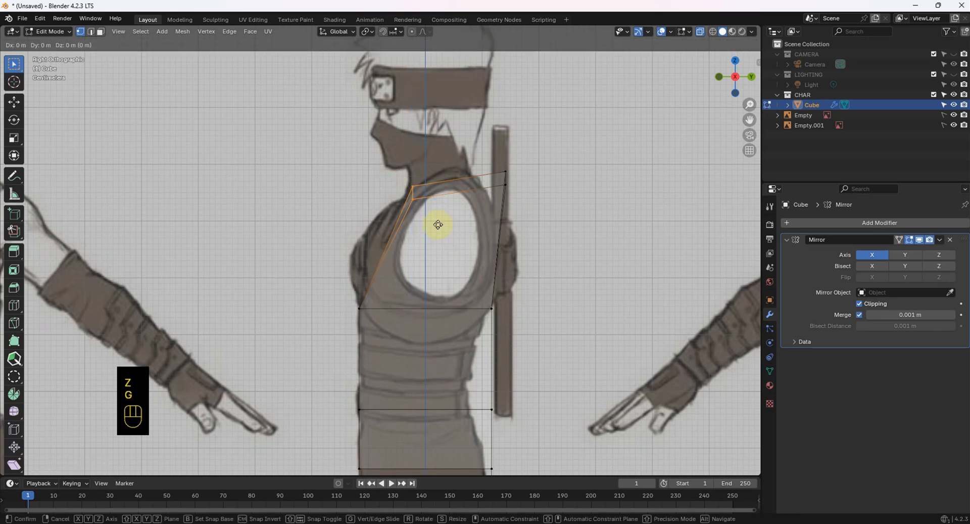
key(y)
click(424, 219)
key(g)
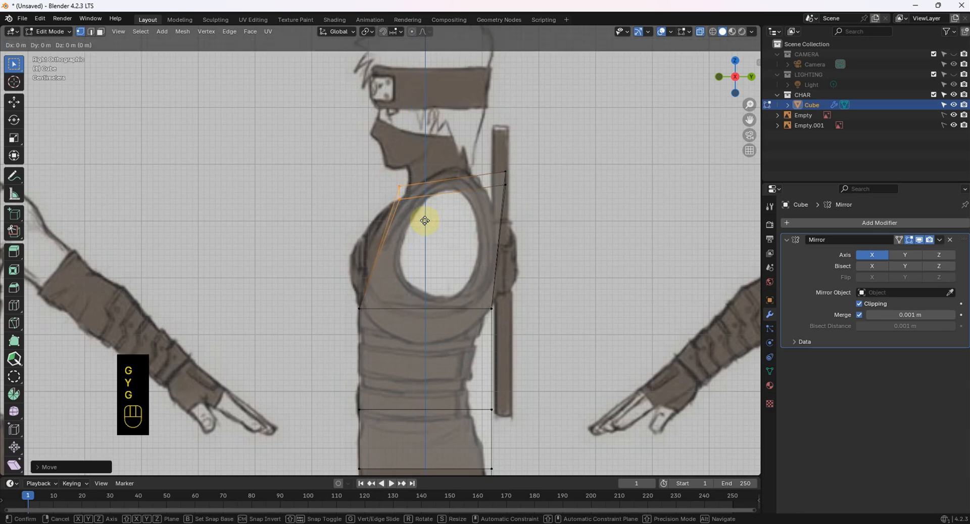
key(z)
click(421, 233)
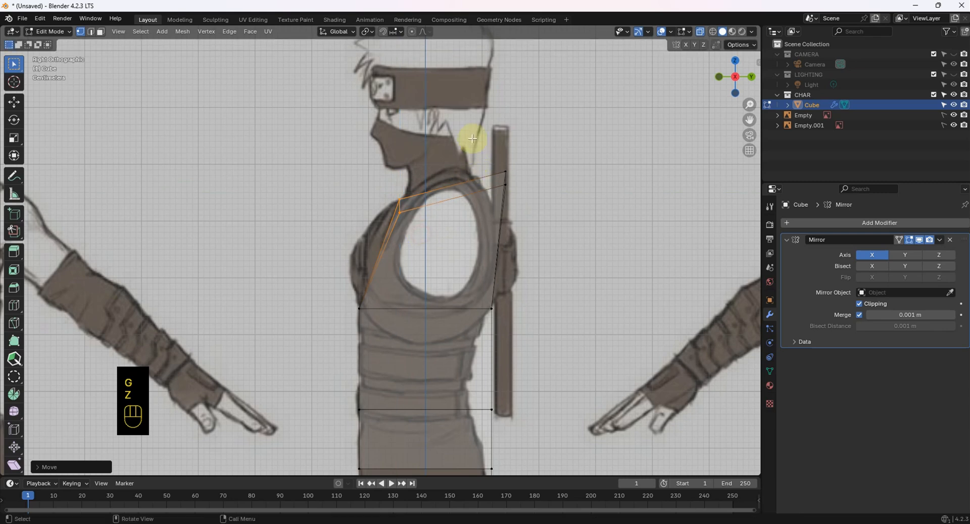
- Move the back top vertices of the chest block forward along Y to the nape in the side reference
drag(472, 139, 543, 206)
key(h)
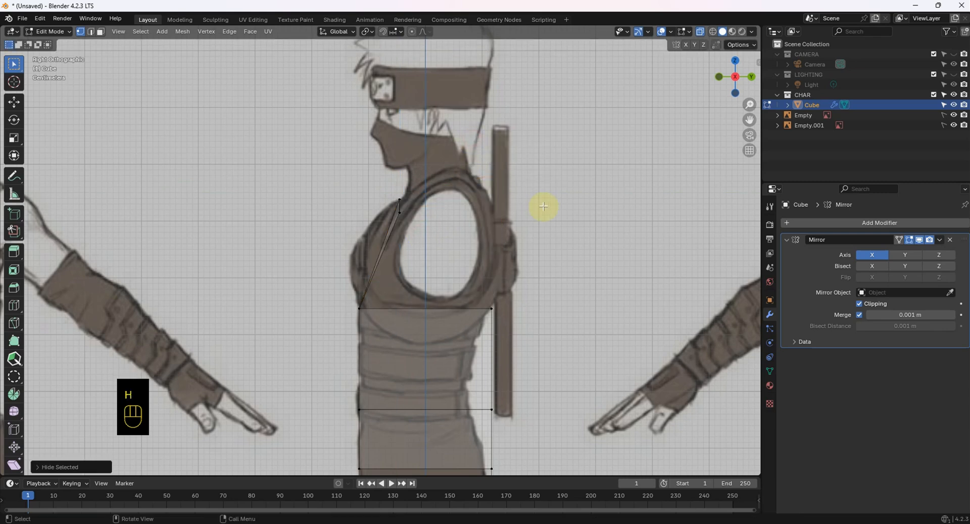
key(ctrl+z)
key(g)
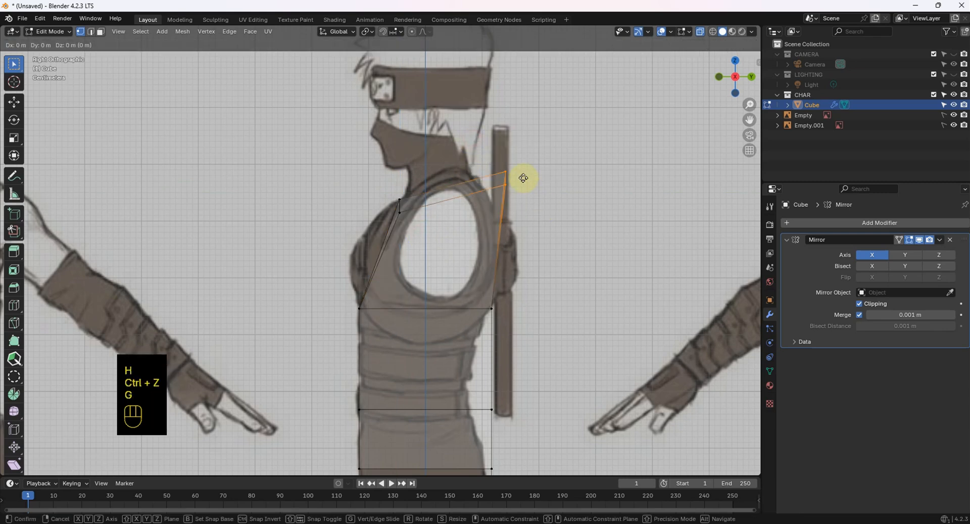
key(y)
click(492, 183)
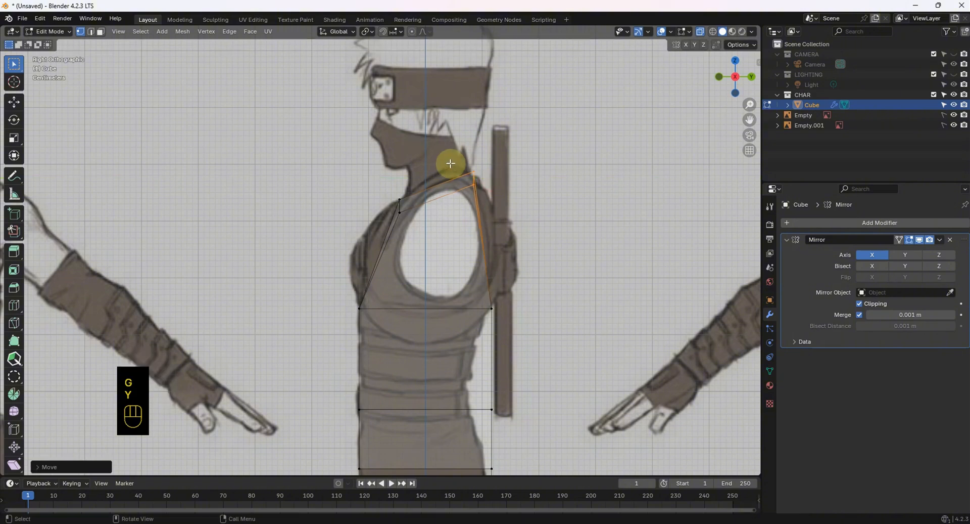
- Add one loop cut across the upper chest and move its front and back vertices outward toward the chest and upper back outlines
scroll(502, 223, up, 2)
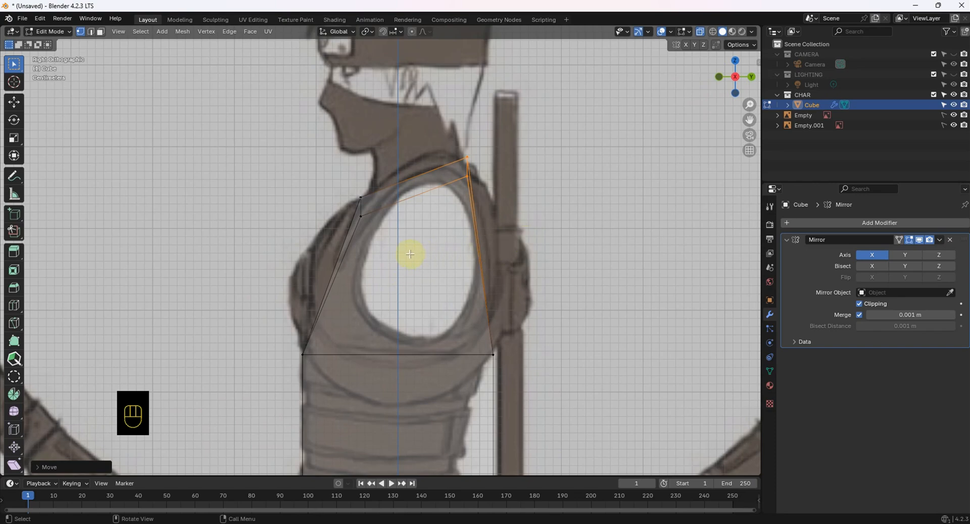
key(ctrl)
key(ctrl+r)
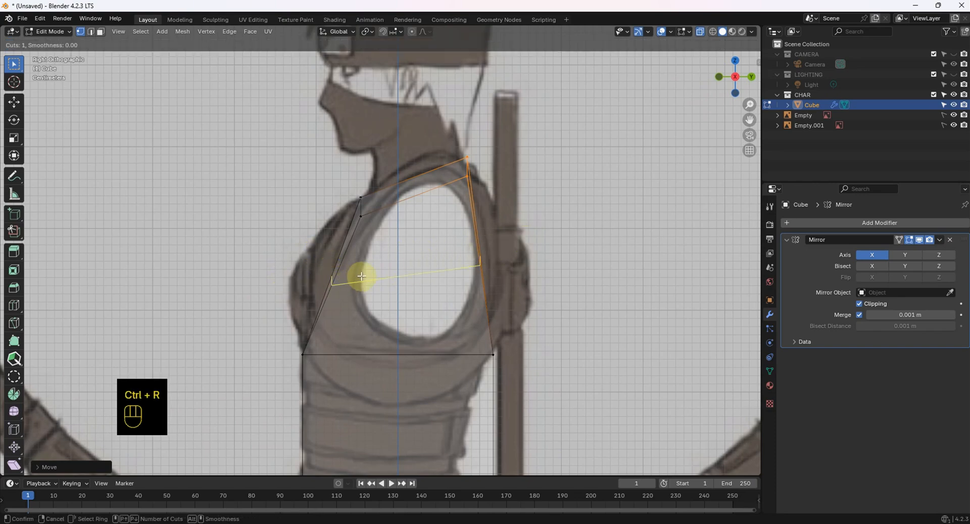
click(361, 273)
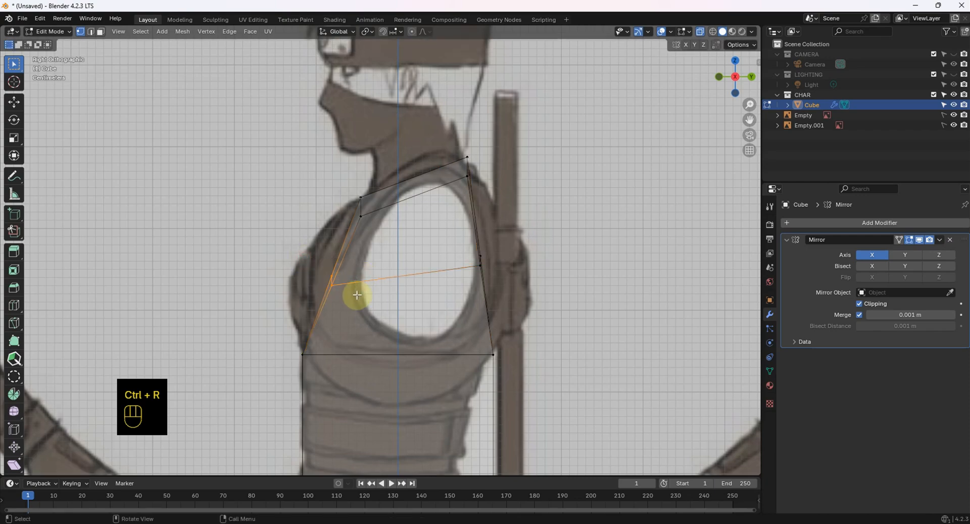
key(g)
click(340, 288)
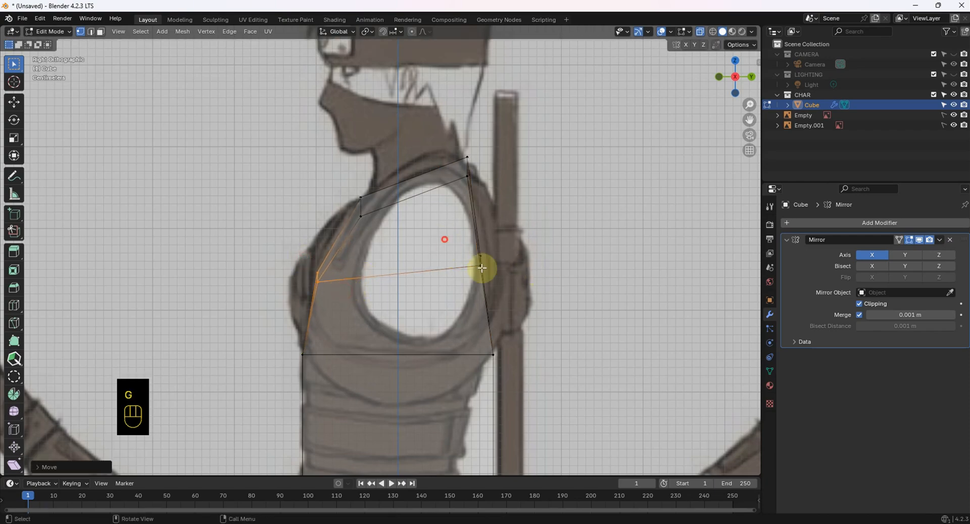
click(482, 267)
key(g)
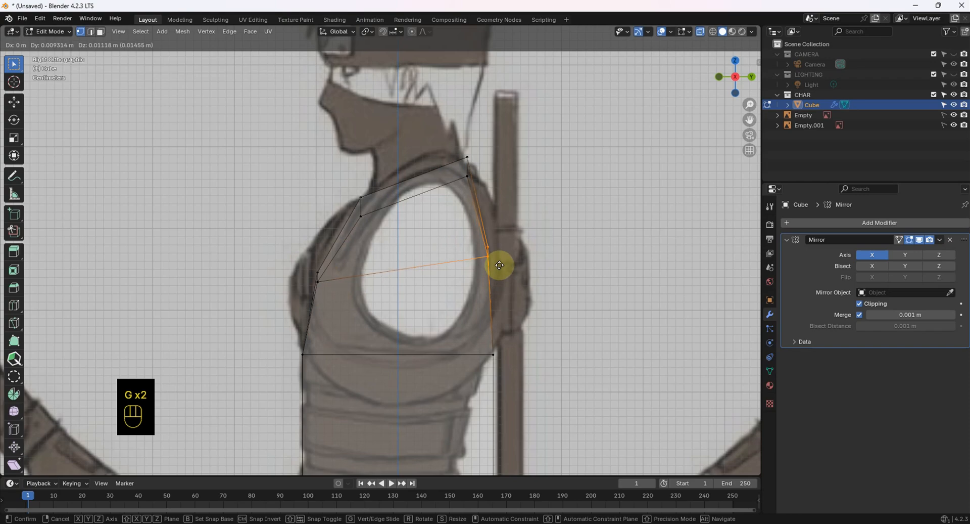
click(501, 262)
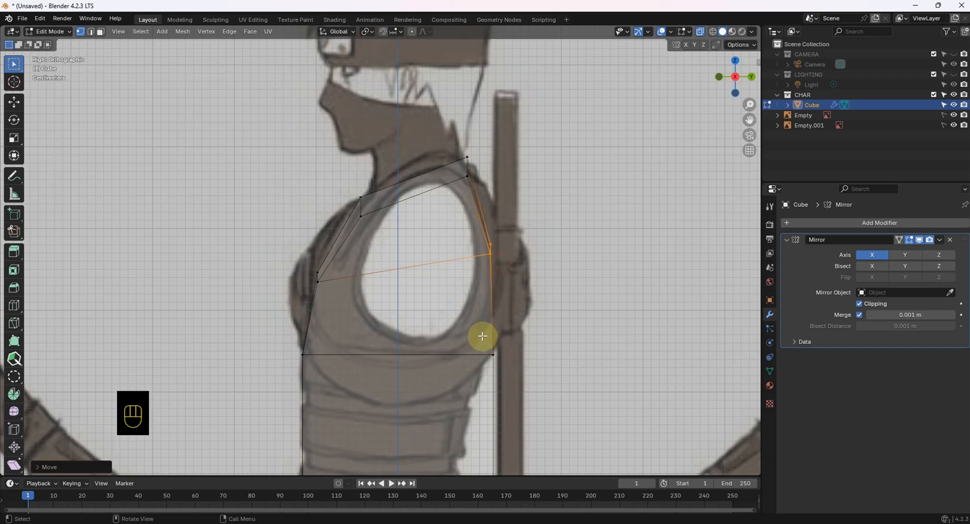
- Move the back vertices at the bottom of the chest section slightly forward along Y to the back outline
shift+middle_drag(485, 336, 433, 242)
click(458, 273)
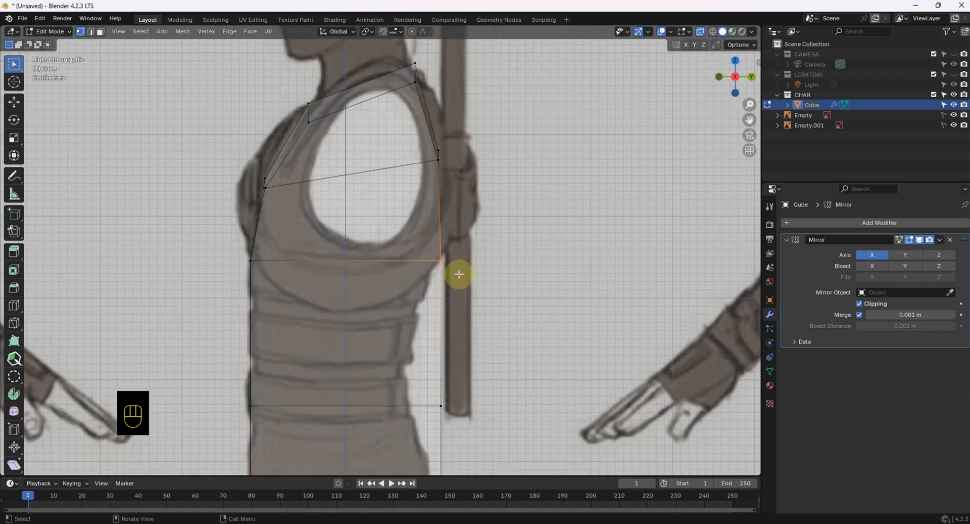
key(g)
key(y)
click(447, 303)
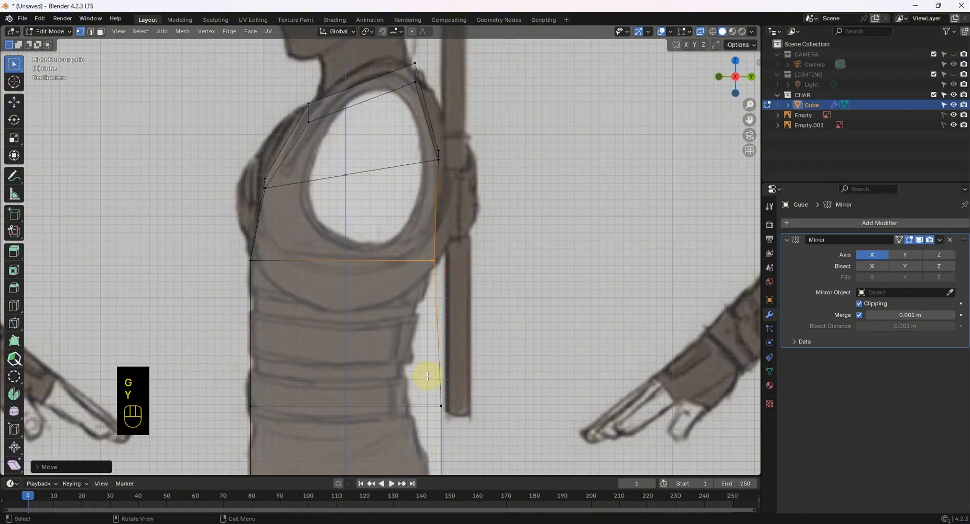
- Shift the waist's back vertices about 0.04 m forward and 0.065 m up into the lower back curve, and pull the hip's back vertices in
shift+middle_drag(437, 389, 417, 274)
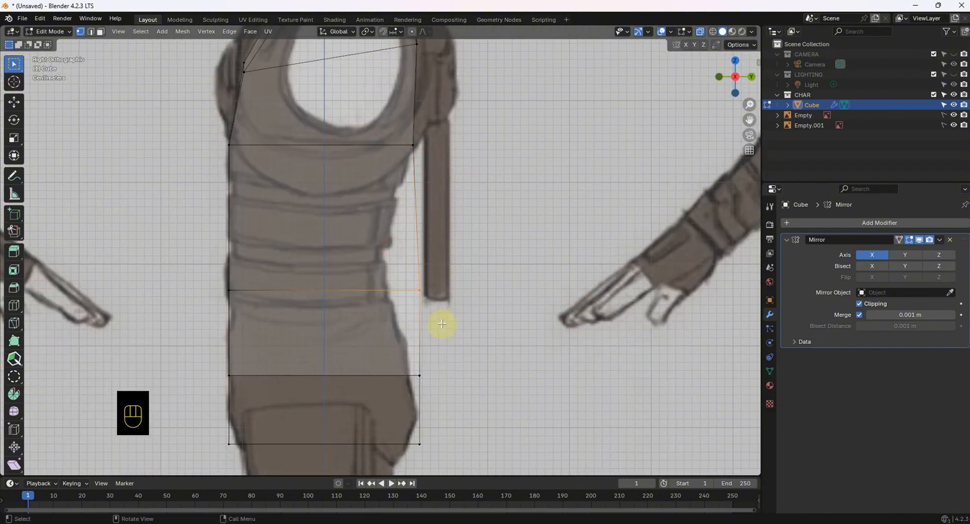
key(g)
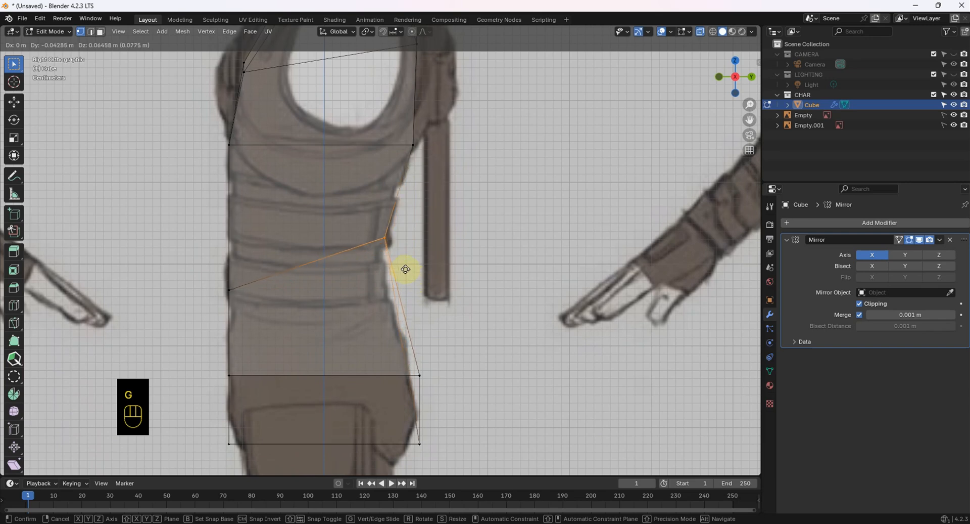
click(405, 269)
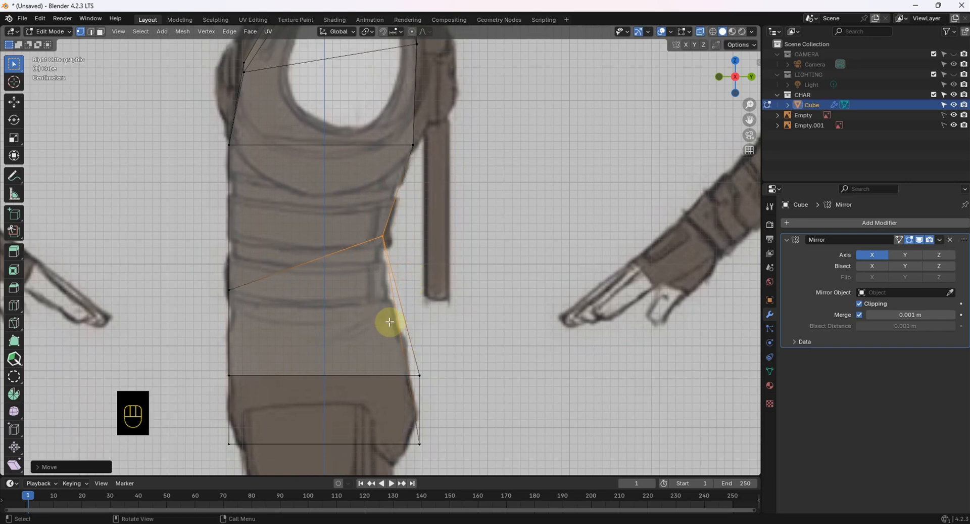
drag(389, 321, 454, 401)
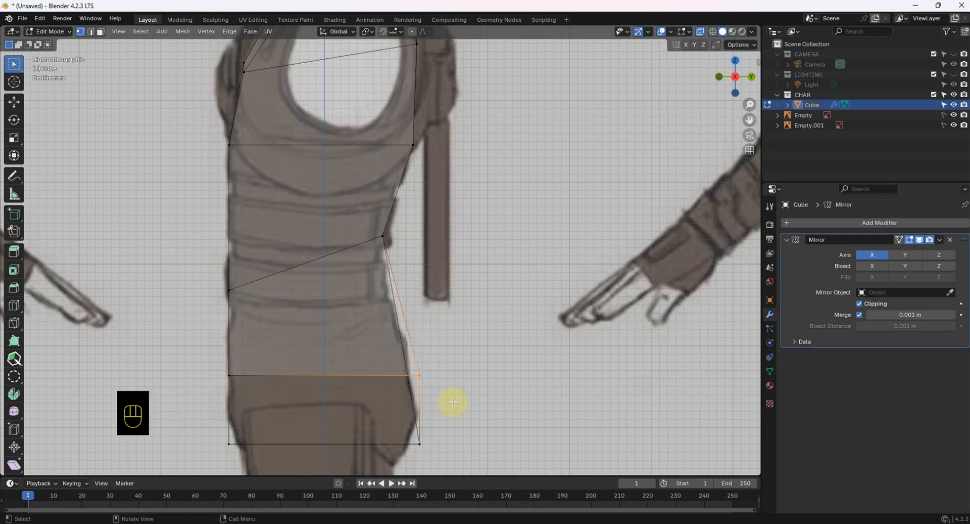
key(g)
click(441, 399)
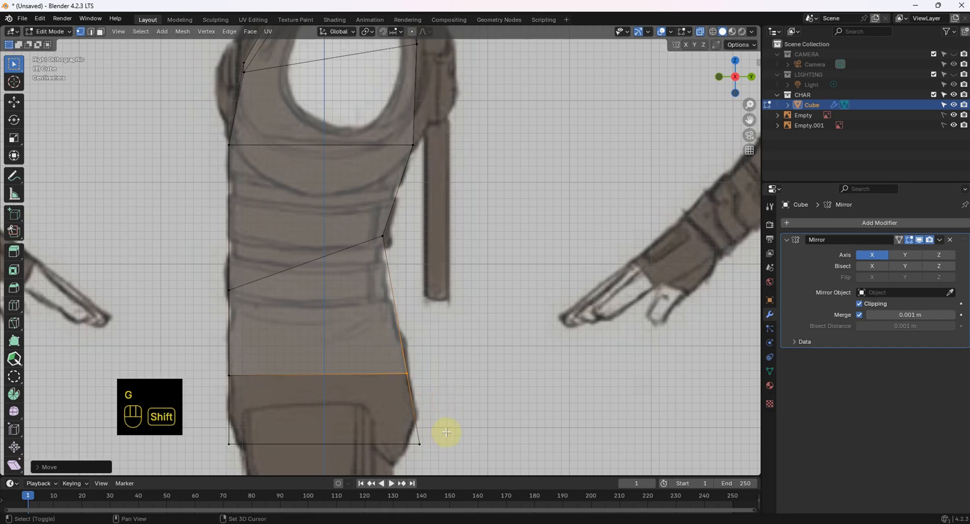
- Move the back and front bottom vertices of the pelvis section inward to taper it toward the crotch in the side view
shift+middle_drag(444, 431, 379, 318)
drag(379, 318, 463, 391)
key(g)
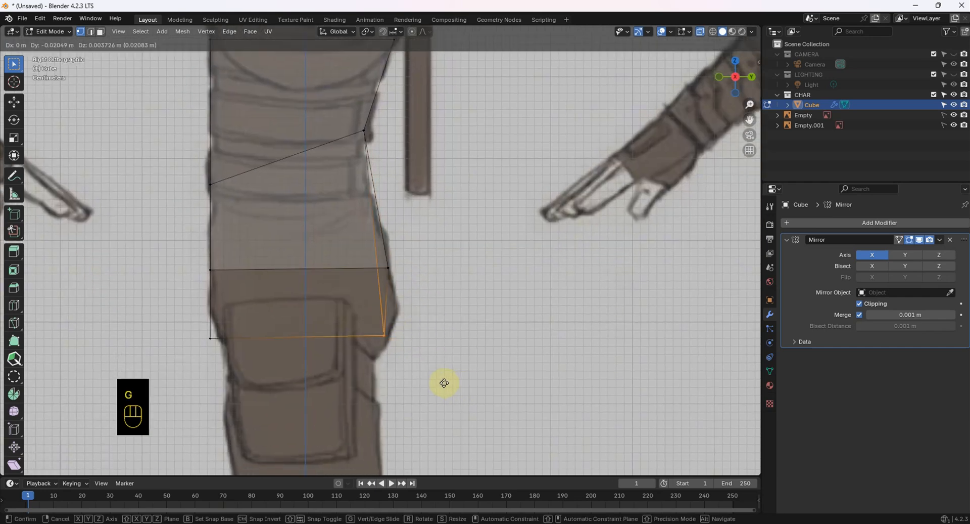
click(437, 388)
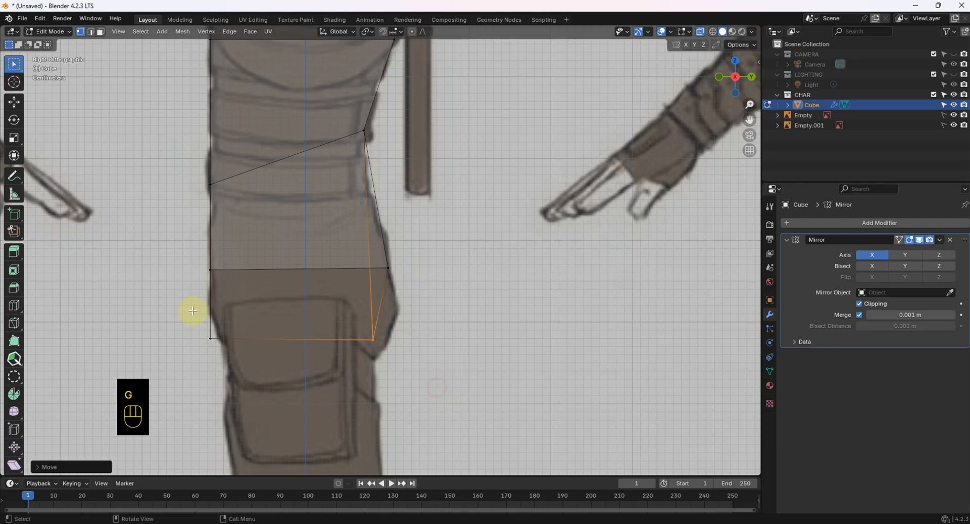
click(211, 337)
key(g)
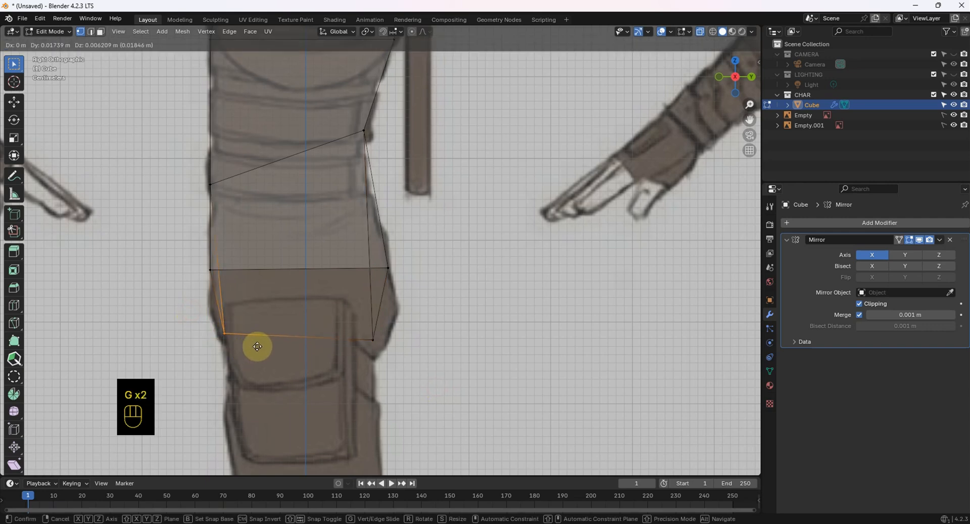
click(257, 347)
- Compare the shaped torso with the front and side references, and turn off X-ray display in the front view
scroll(257, 347, down, 4)
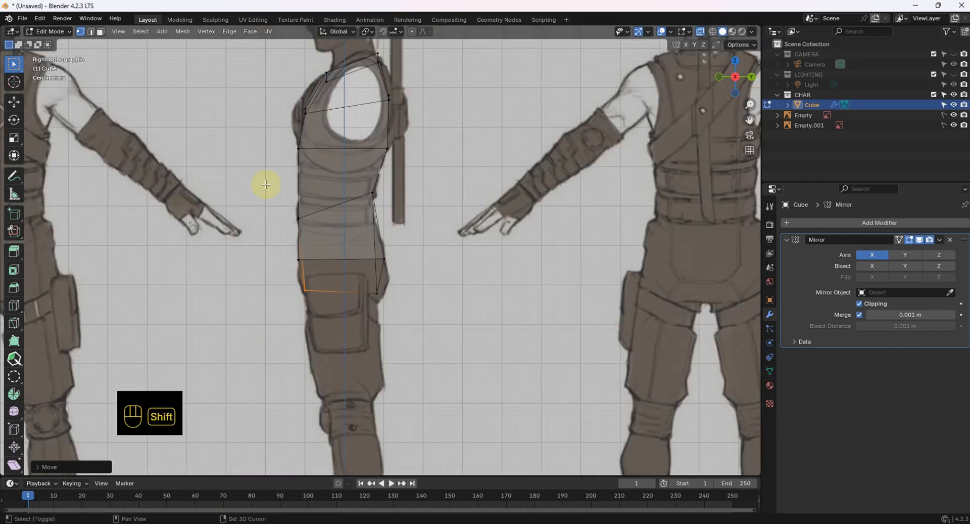
shift+middle_drag(266, 184, 254, 241)
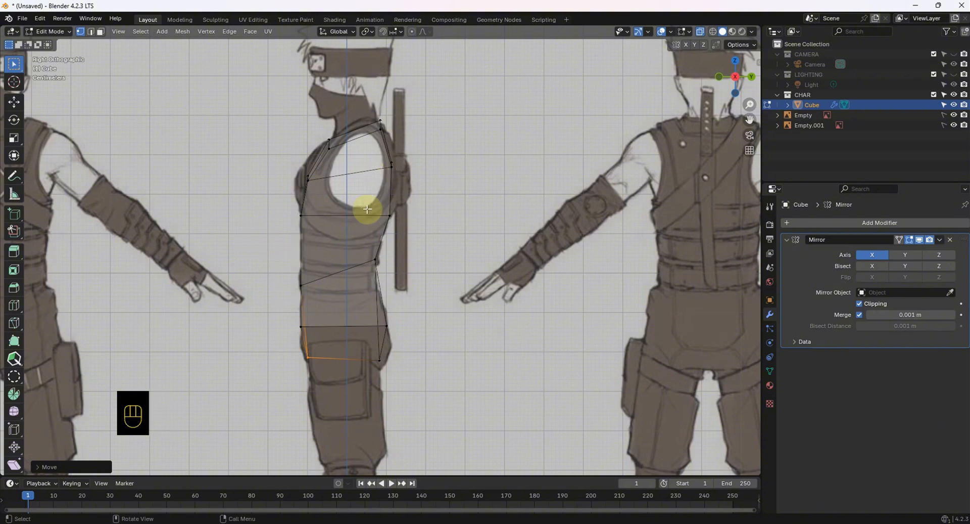
key(KP_1)
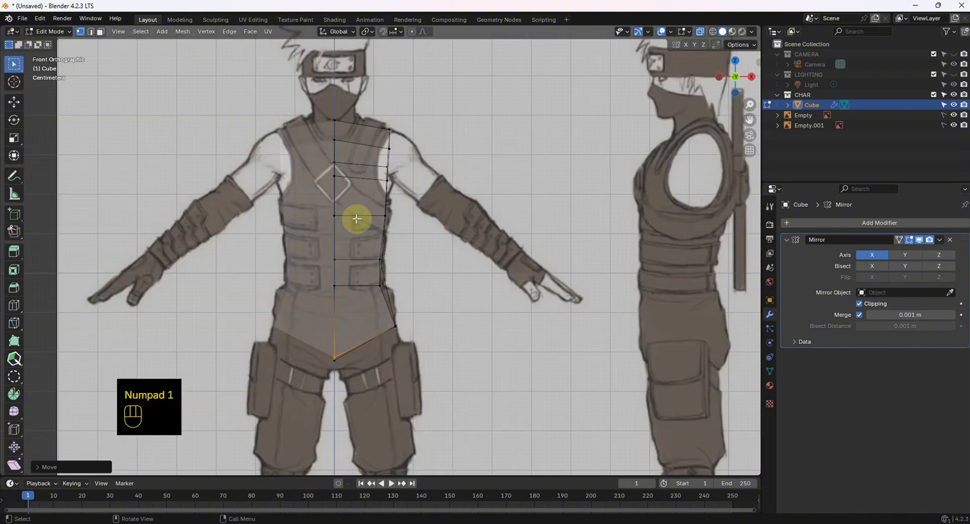
key(KP_3)
key(KP_1)
key(KP_3)
key(KP_1)
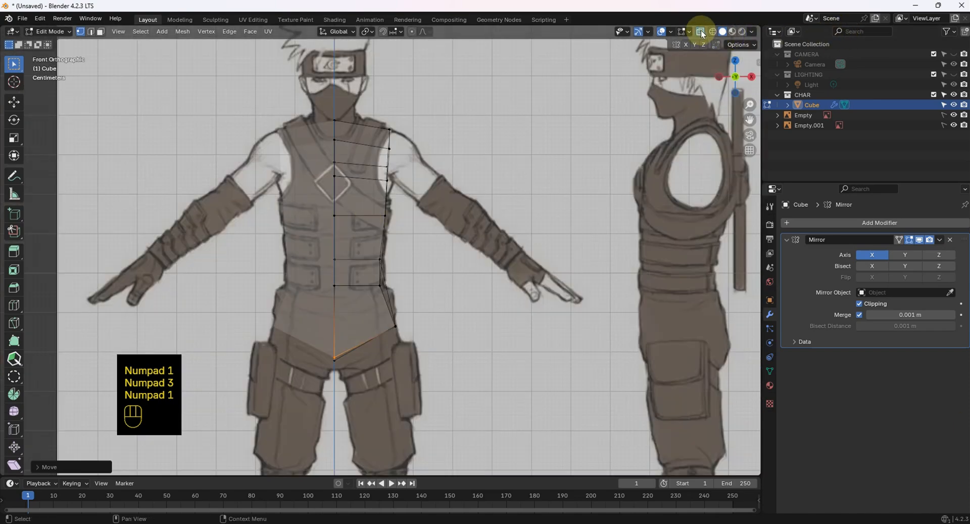
click(702, 32)
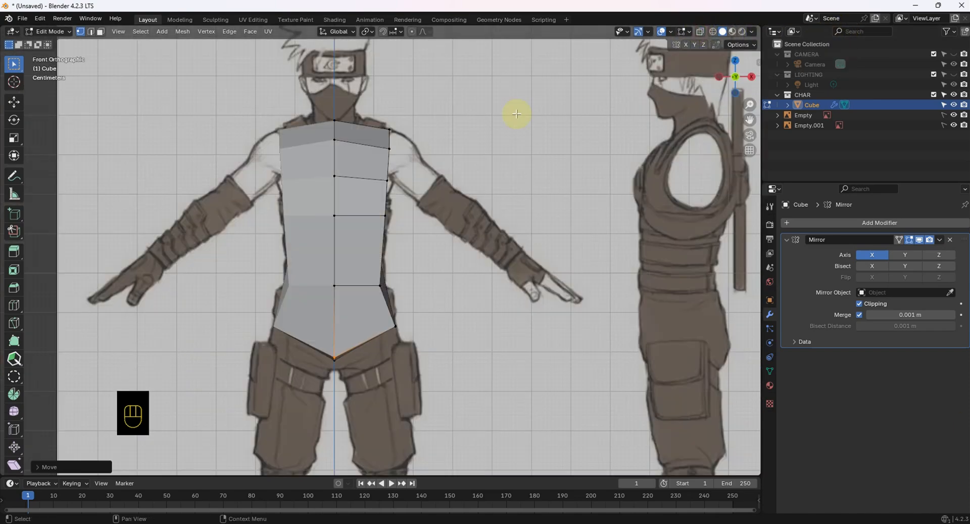
- Examine the blocked-out torso against the front reference, and check its volume from an angled perspective
middle_drag(408, 206, 429, 232)
key(KP_1)
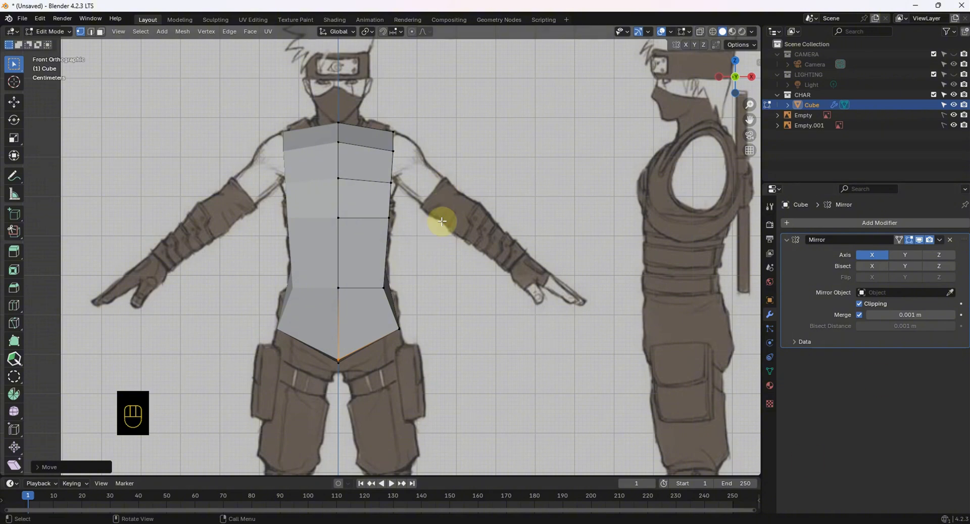
scroll(368, 271, down, 3)
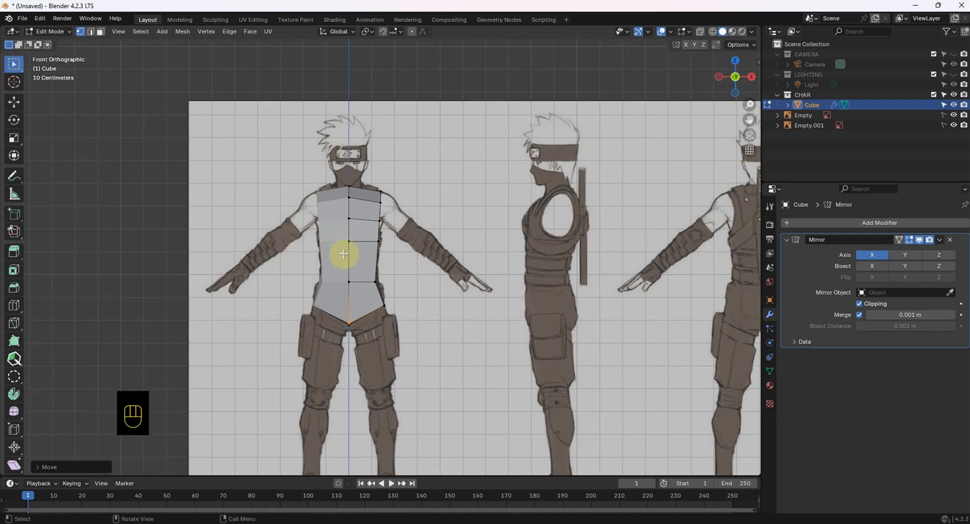
scroll(342, 253, up, 4)
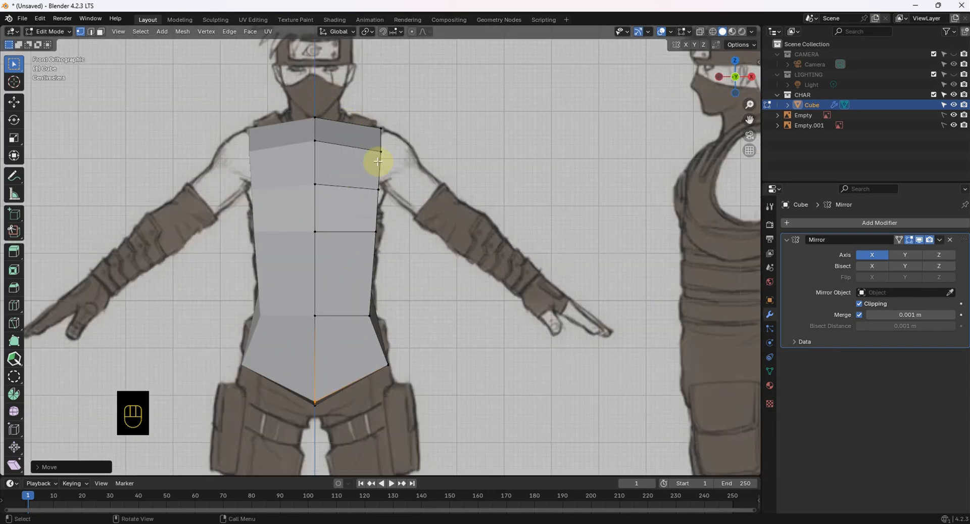
middle_drag(377, 157, 364, 157)
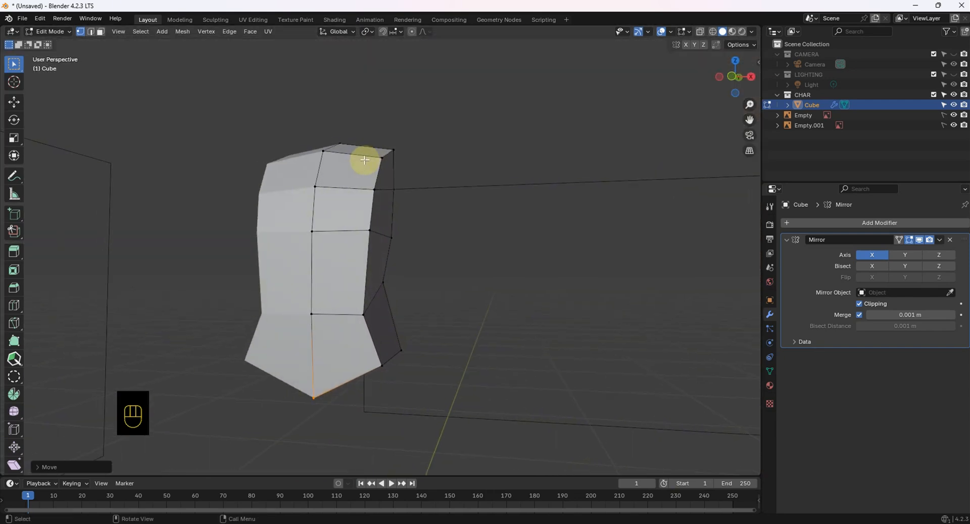
key(KP_1)
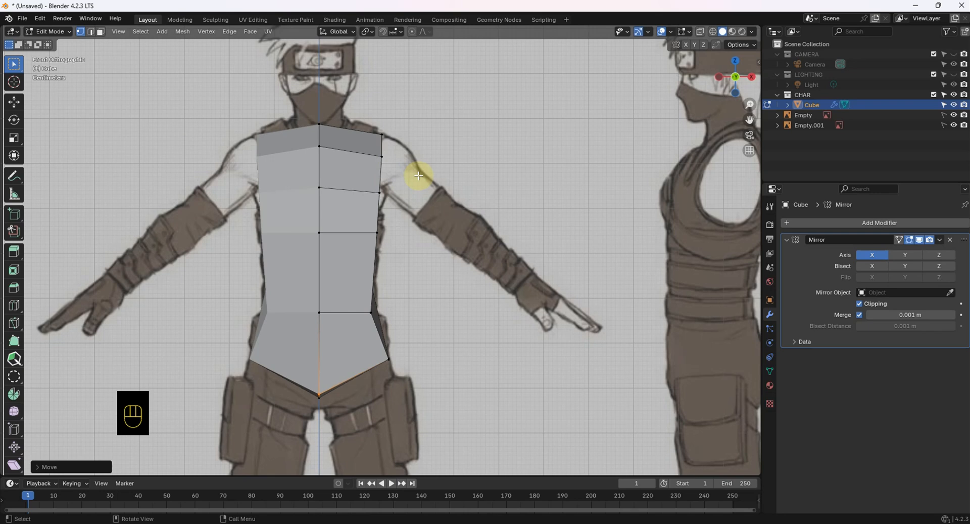
shift+middle_drag(325, 246, 331, 296)
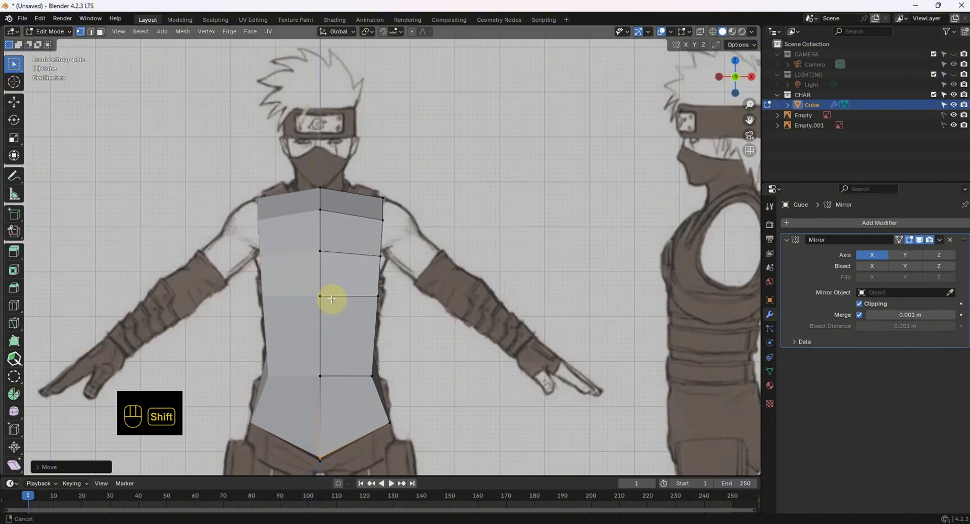
shift+middle_drag(415, 267, 538, 256)
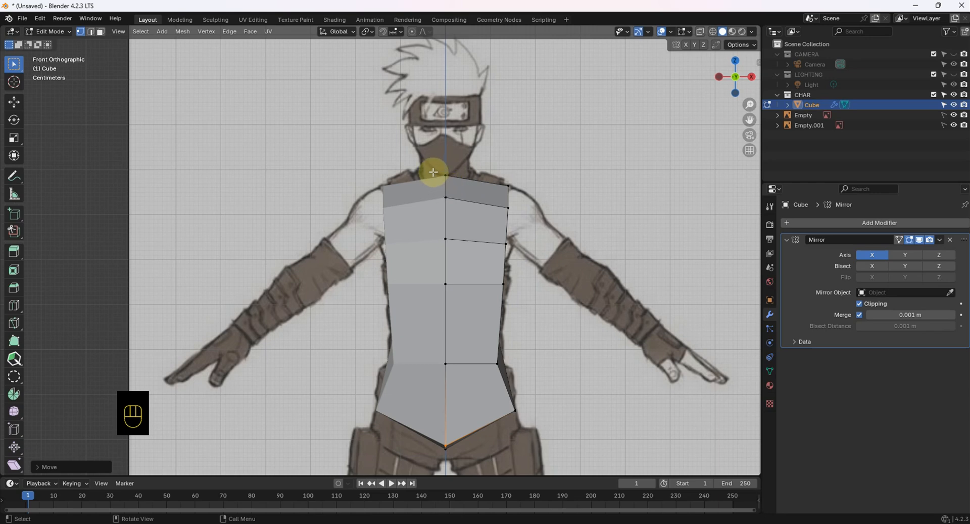
click(100, 31)
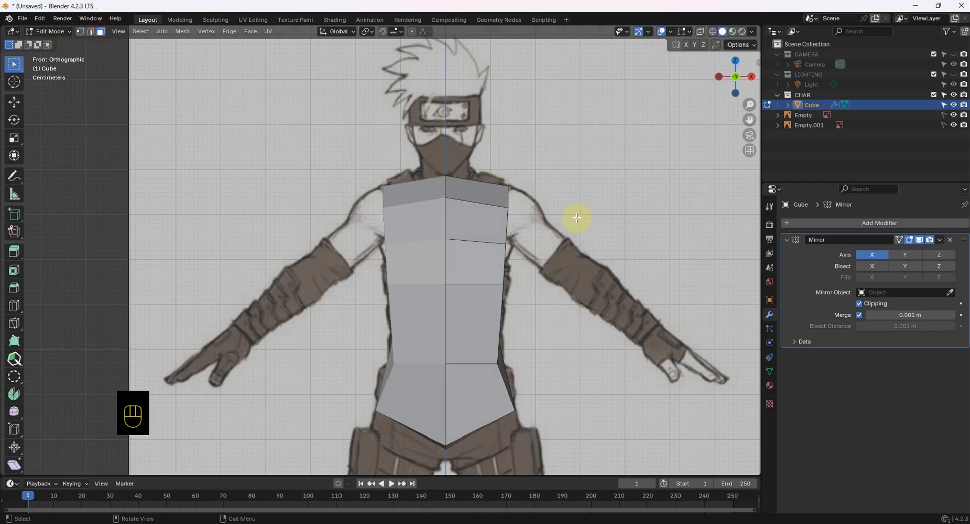
click(480, 192)
key(e)
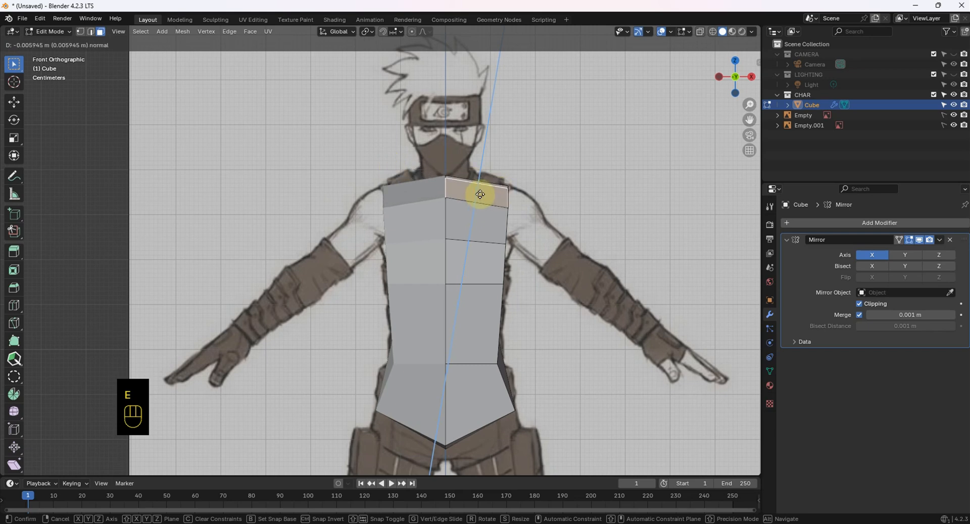
right_click(536, 183)
key(ctrl+z)
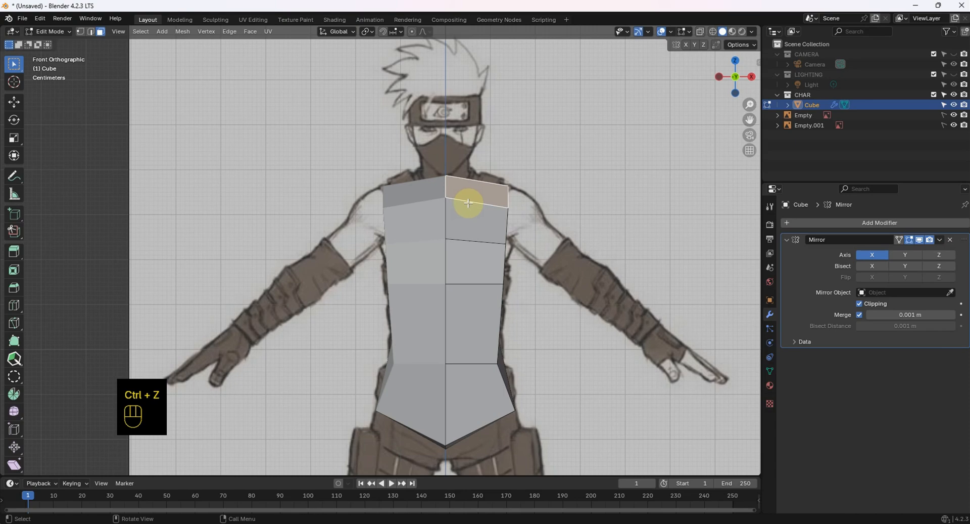
key(g)
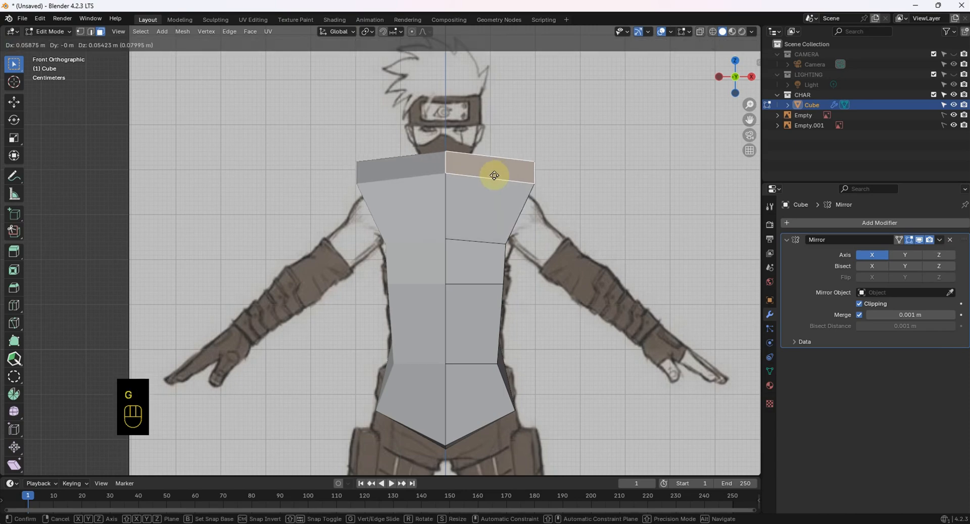
right_click(492, 176)
- Add a vertical loop cut through the half torso and slide it close to the mirror centre line
scroll(480, 212, up, 3)
shift+middle_drag(483, 223, 470, 113)
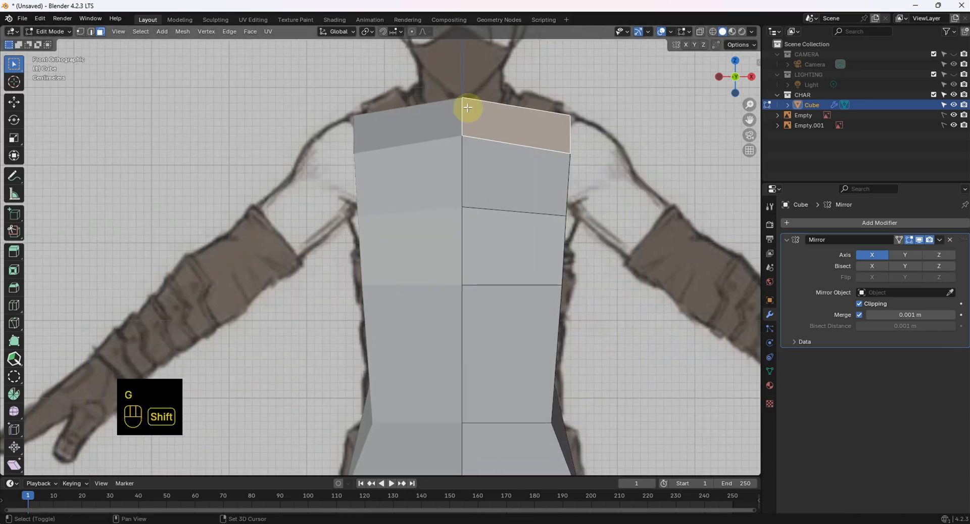
shift+middle_drag(510, 141, 471, 110)
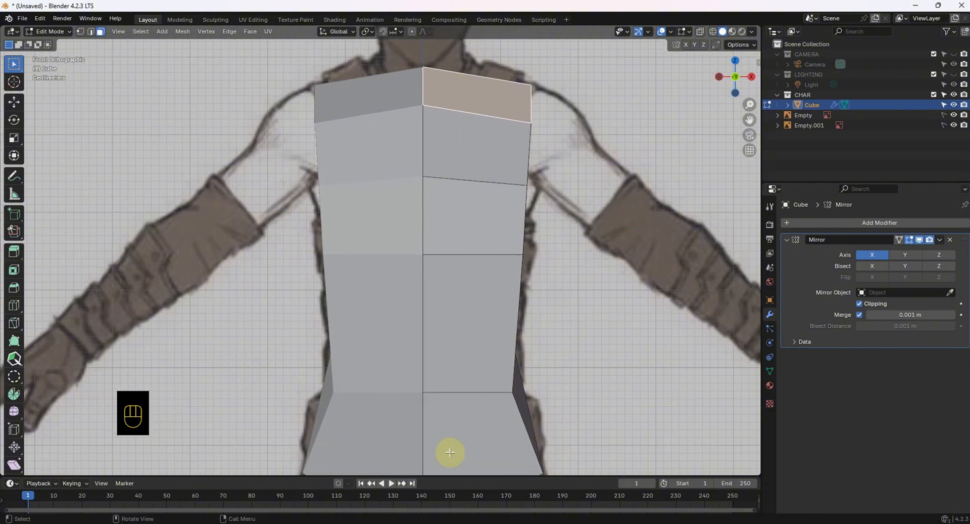
scroll(459, 263, down, 1)
shift+scroll(455, 260, up, 2)
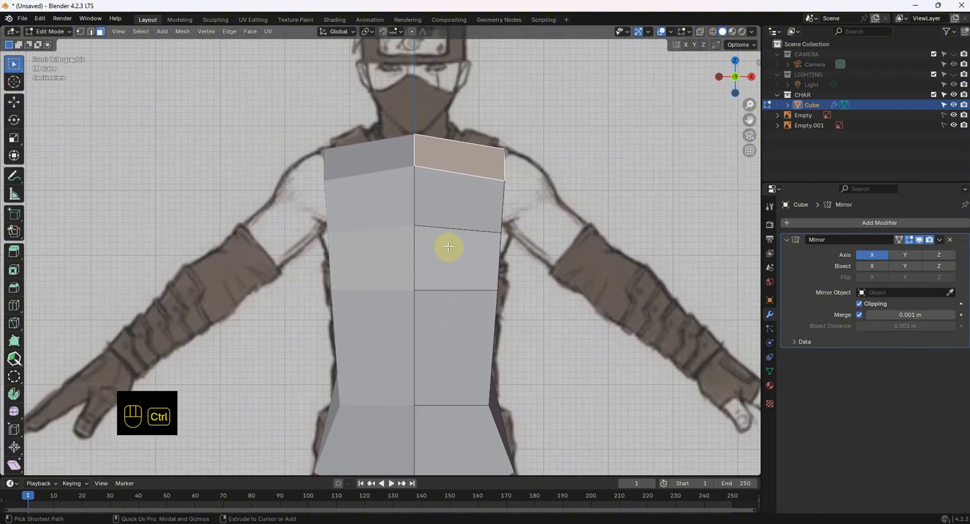
key(ctrl+r)
click(436, 211)
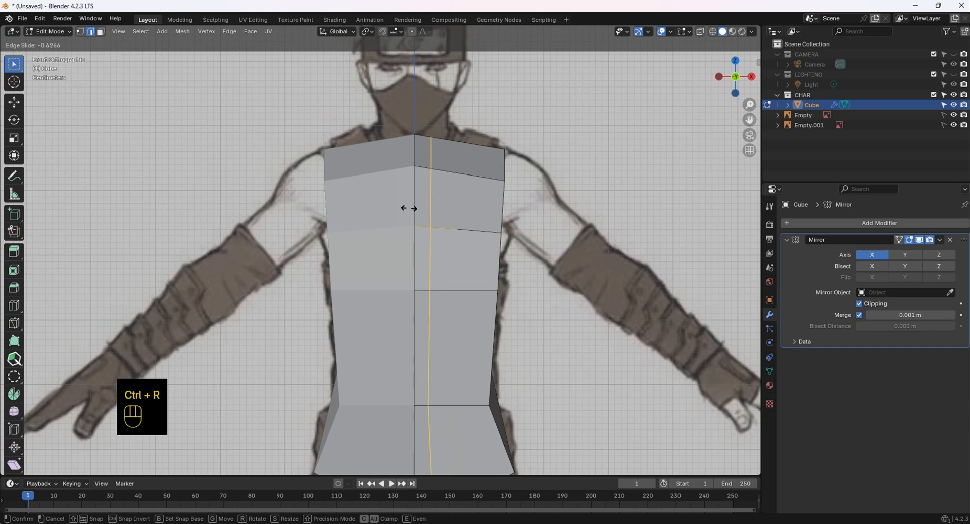
click(407, 207)
click(614, 241)
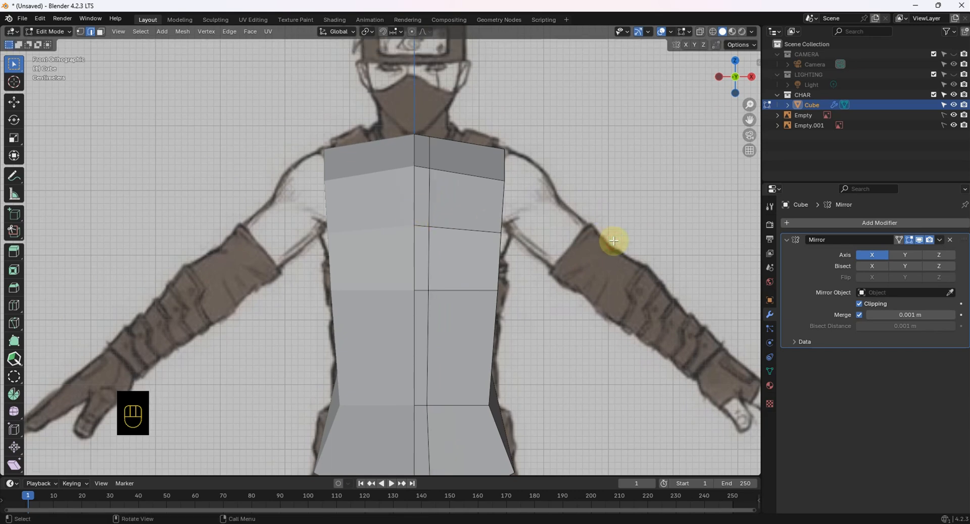
- With X-ray display on, move the new loop's back and front vertices on the torso's top outward along X toward the neck's width
click(701, 33)
scroll(453, 156, up, 2)
shift+middle_drag(453, 156, 461, 223)
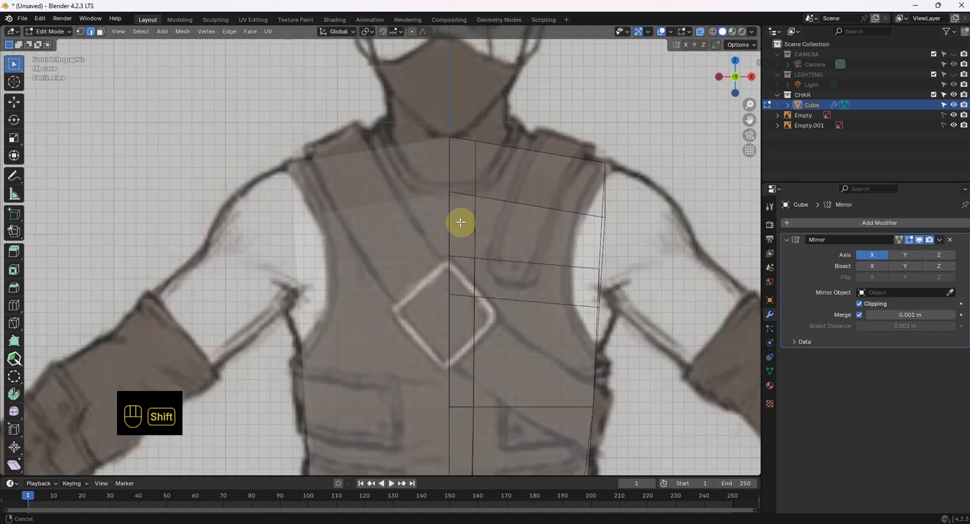
click(80, 31)
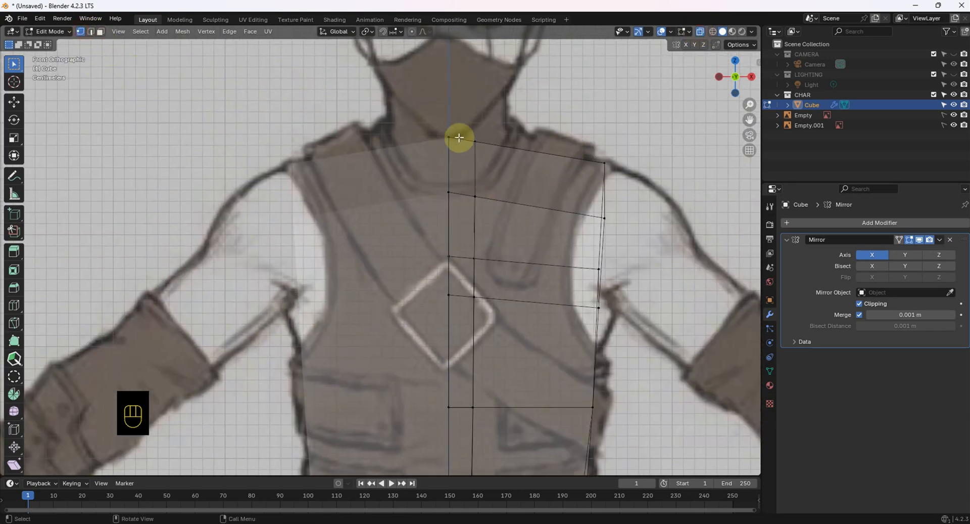
click(488, 149)
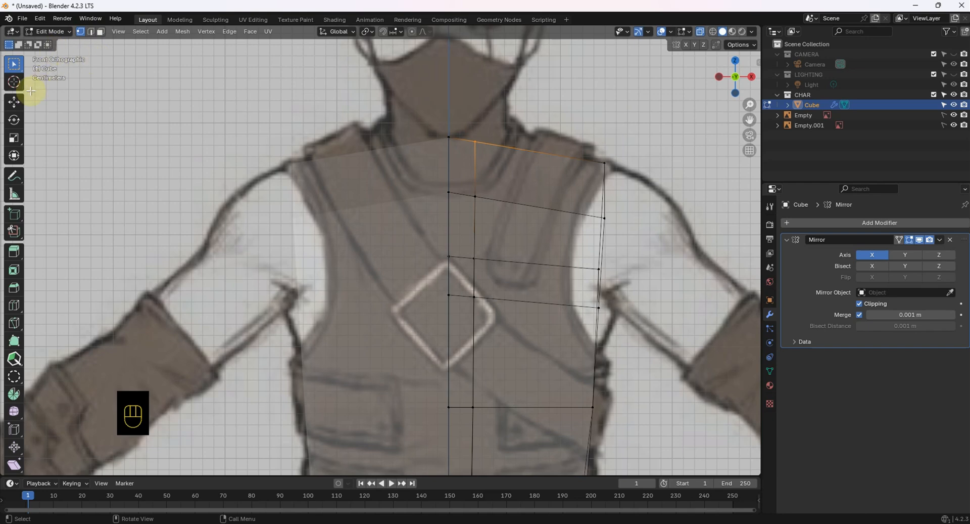
click(13, 101)
drag(506, 145, 539, 145)
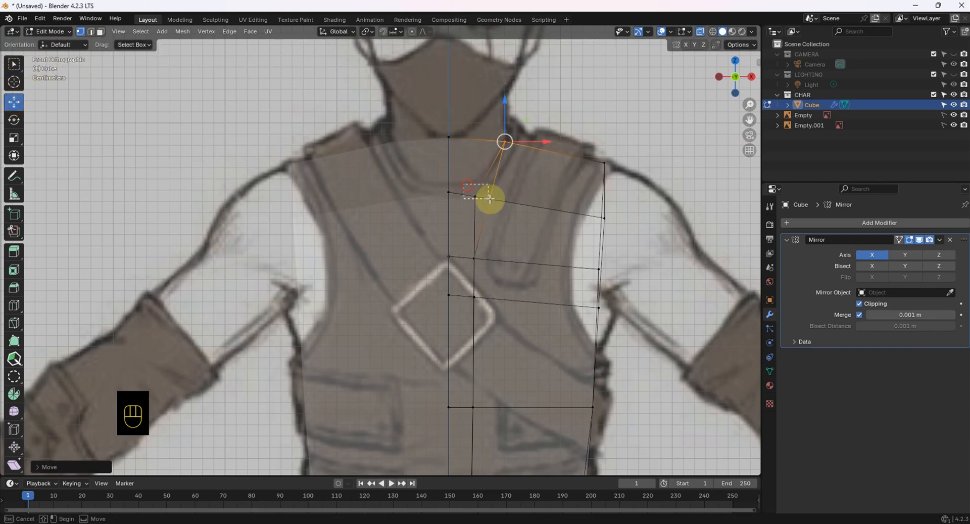
click(489, 198)
drag(514, 195, 524, 195)
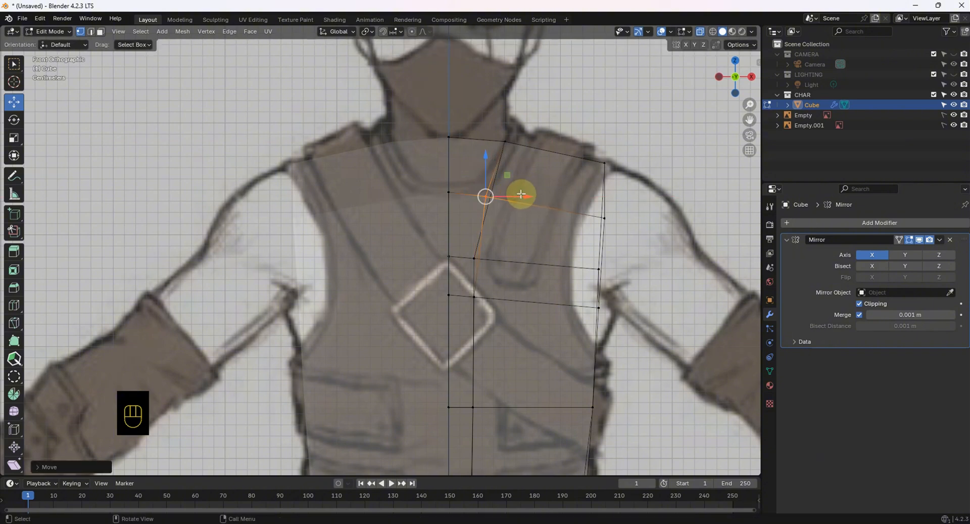
- Turn off X-ray display and add a centred loop cut down the torso's side, dividing its depth between front and back
key(KP_7)
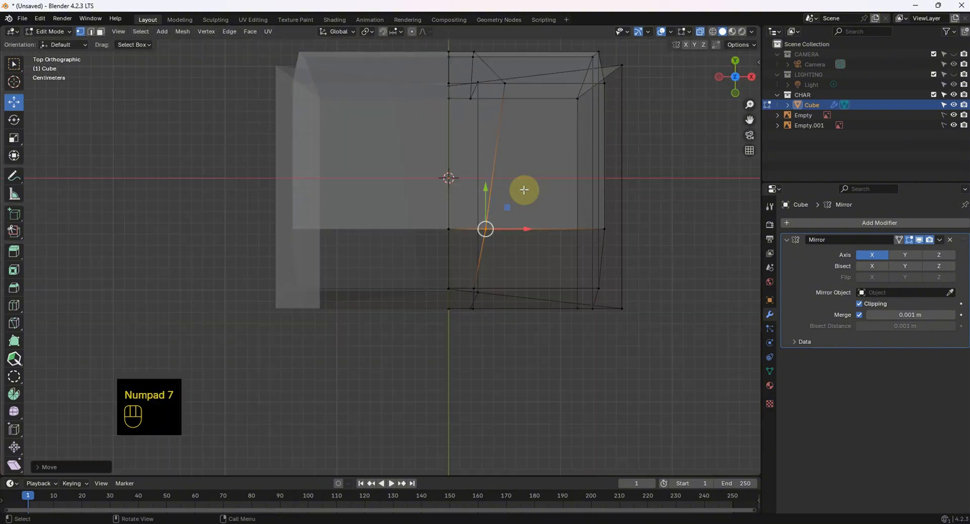
click(700, 31)
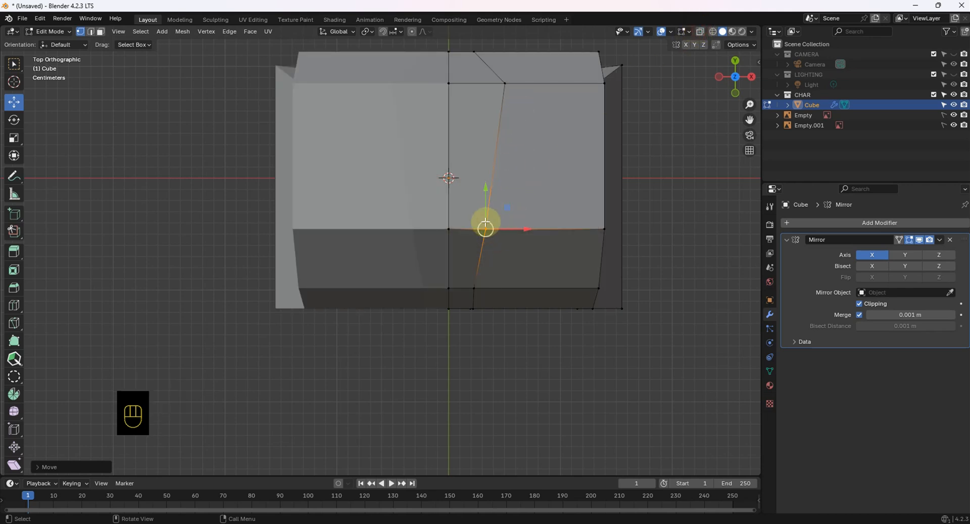
drag(492, 71, 520, 90)
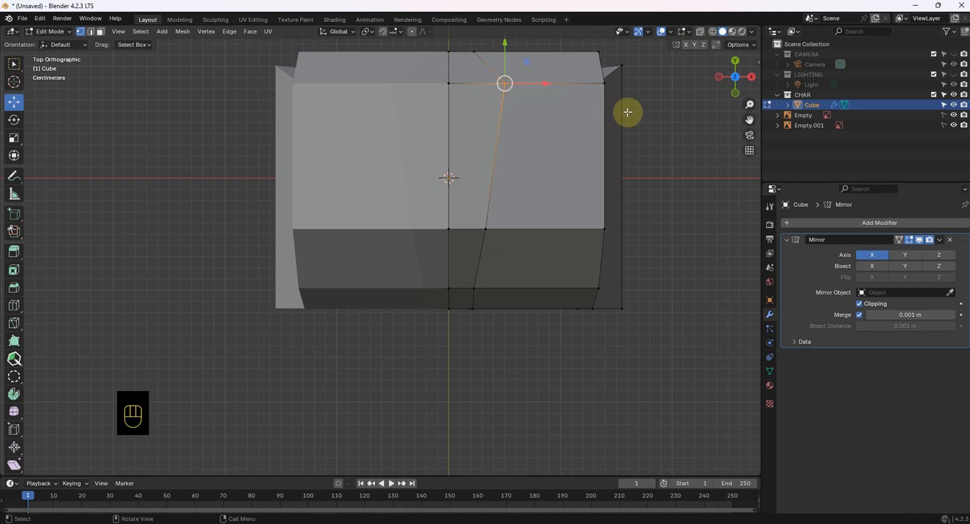
key(KP_3)
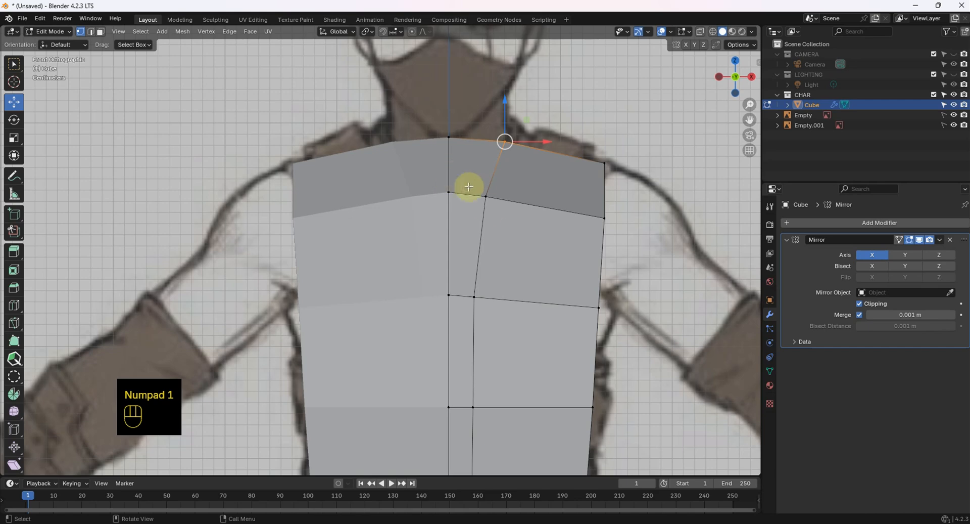
key(KP_3)
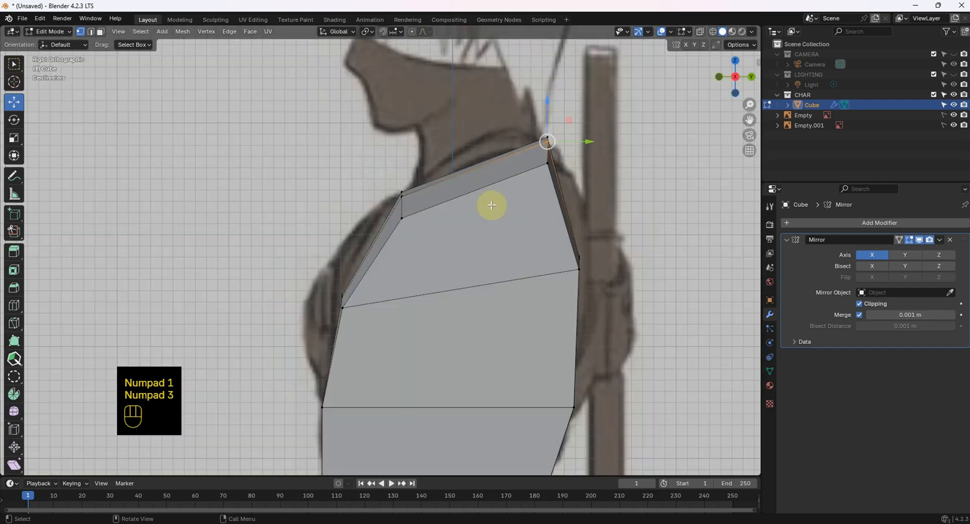
shift+middle_drag(524, 221, 413, 69)
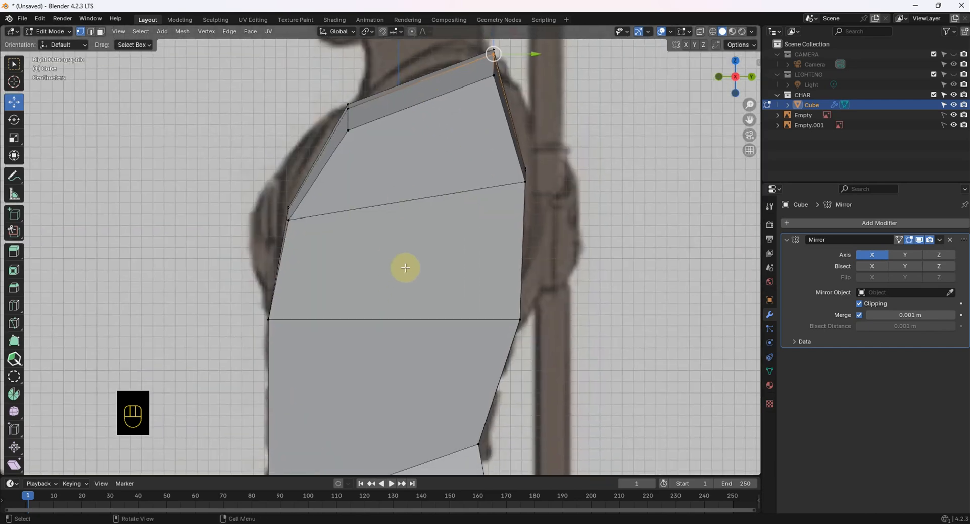
key(ctrl+r)
click(432, 90)
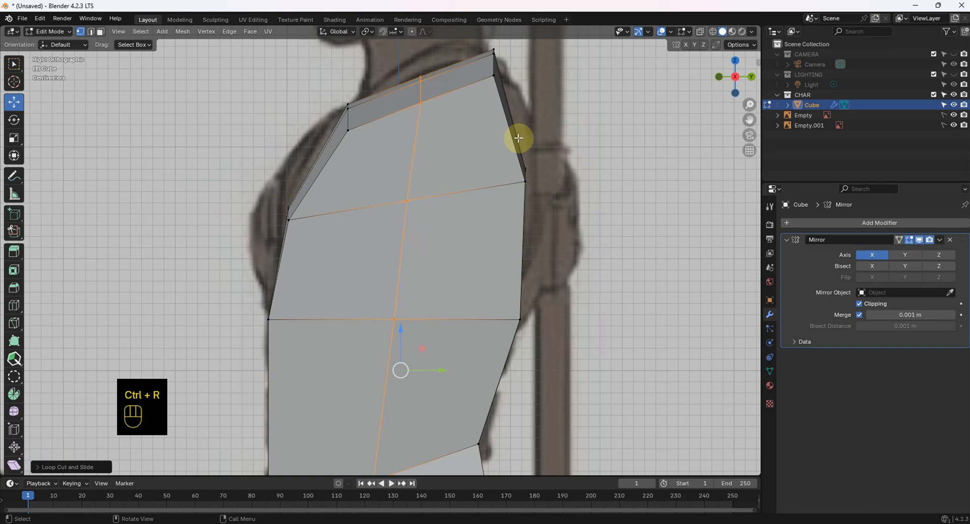
- Move the neck loop's back vertex on the torso's top inward along X toward the centre line
key(KP_1)
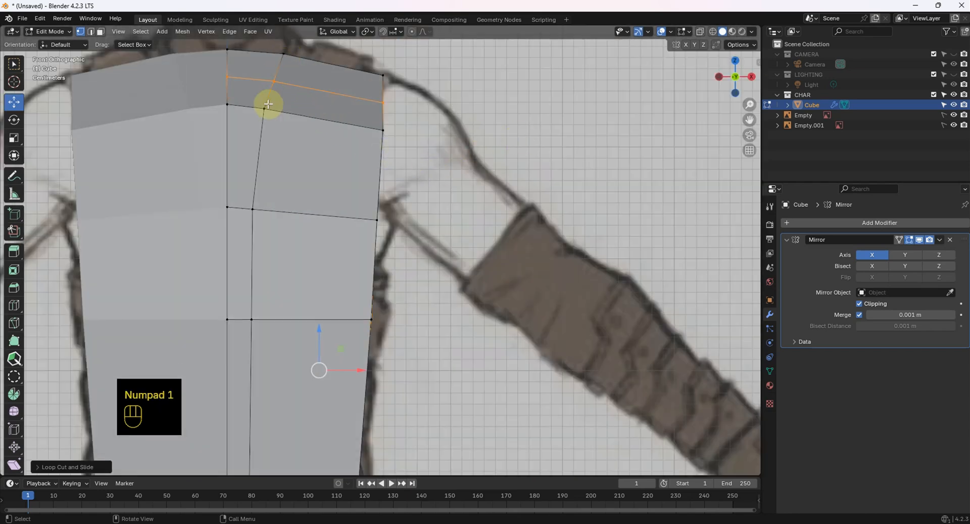
key(KP_3)
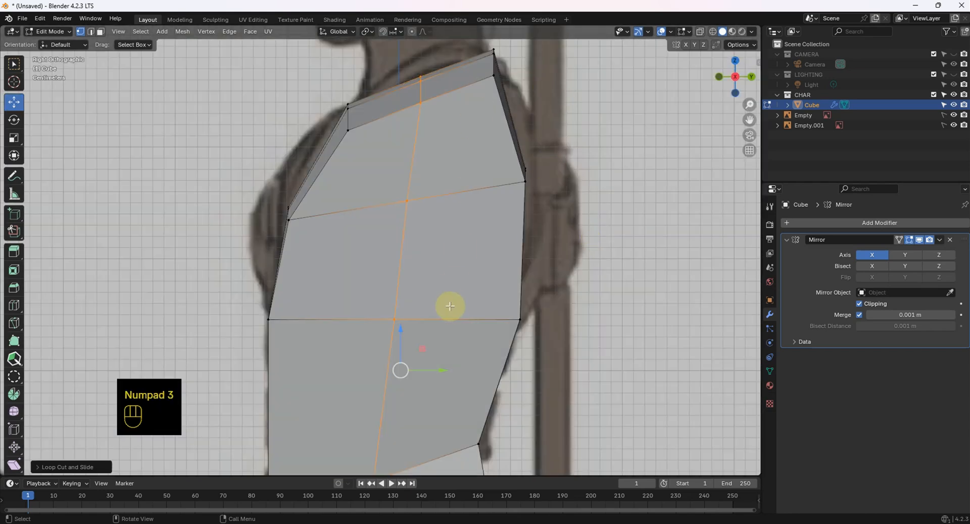
middle_drag(448, 307, 519, 310)
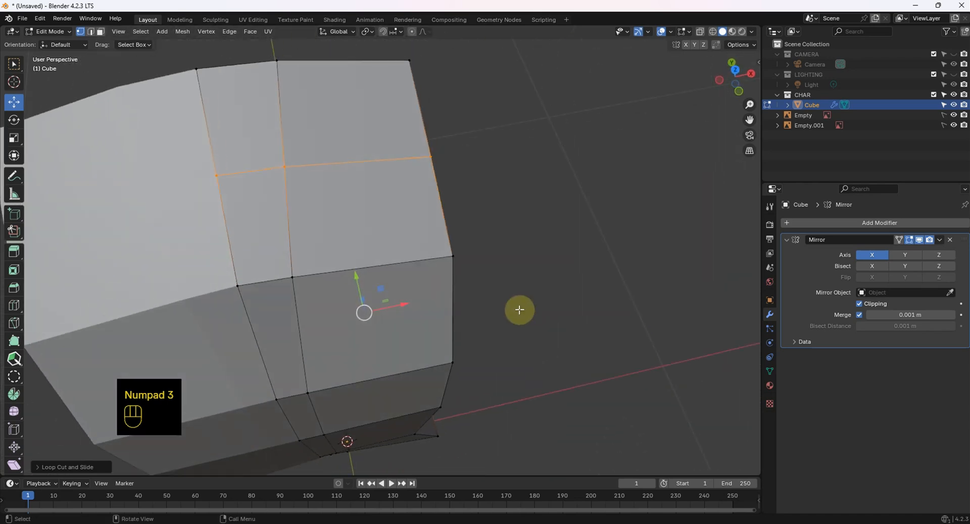
click(263, 150)
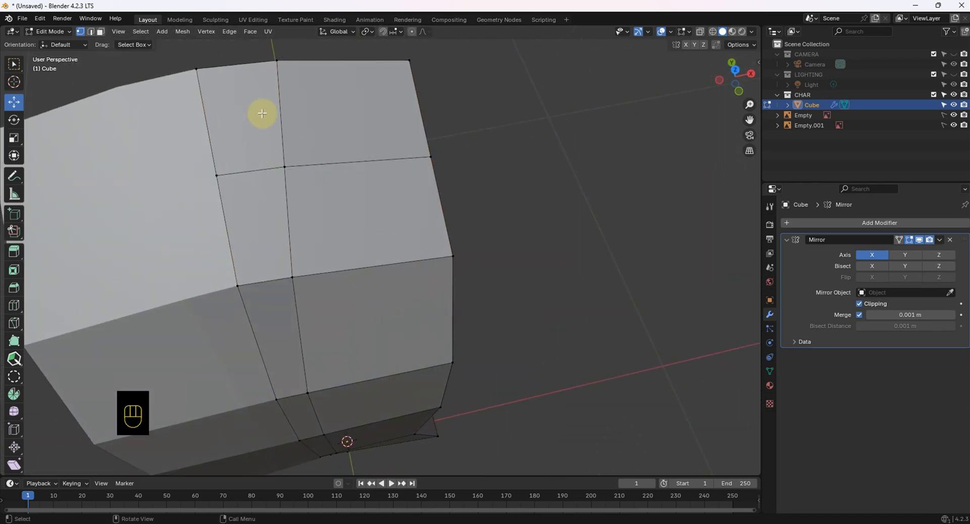
drag(265, 53, 303, 89)
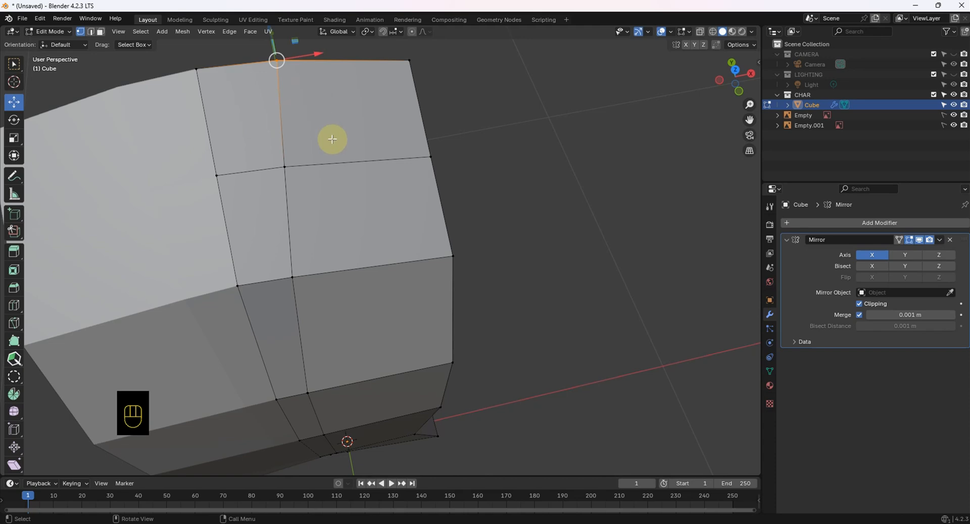
key(KP_1)
key(KP_7)
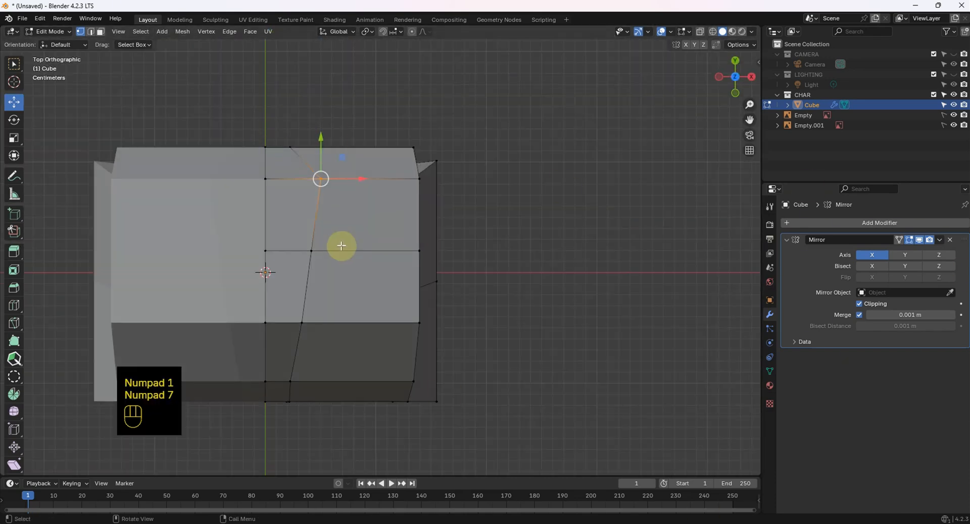
drag(359, 180, 336, 178)
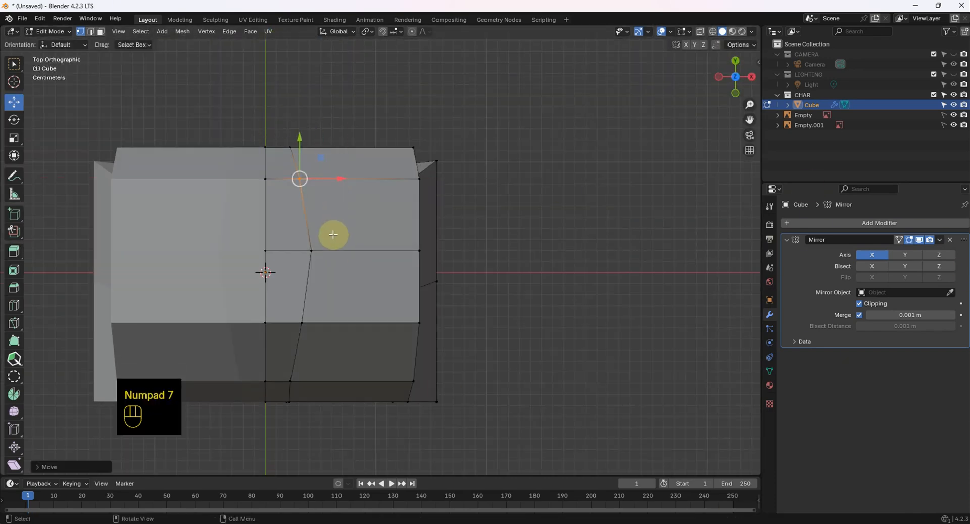
- With X-ray display on in front view, move the neck loop's middle vertex on the torso's top along X to match the reference neck's width
click(311, 251)
key(KP_1)
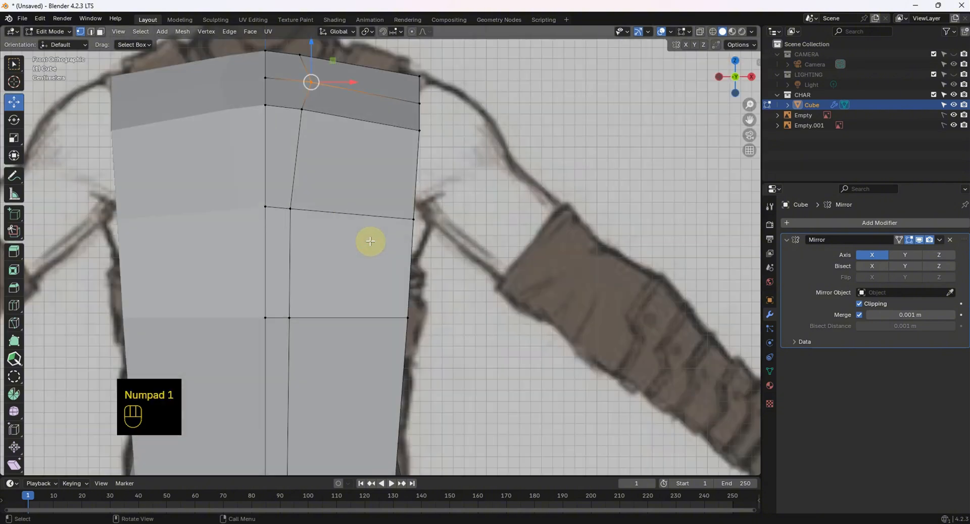
click(700, 32)
scroll(313, 81, up, 2)
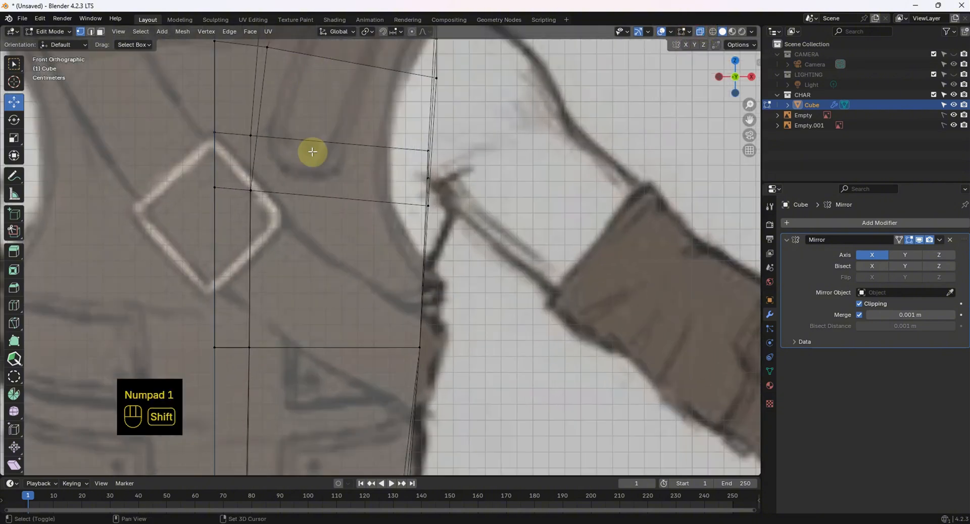
shift+middle_drag(312, 151, 324, 424)
drag(338, 278, 341, 277)
drag(302, 239, 304, 222)
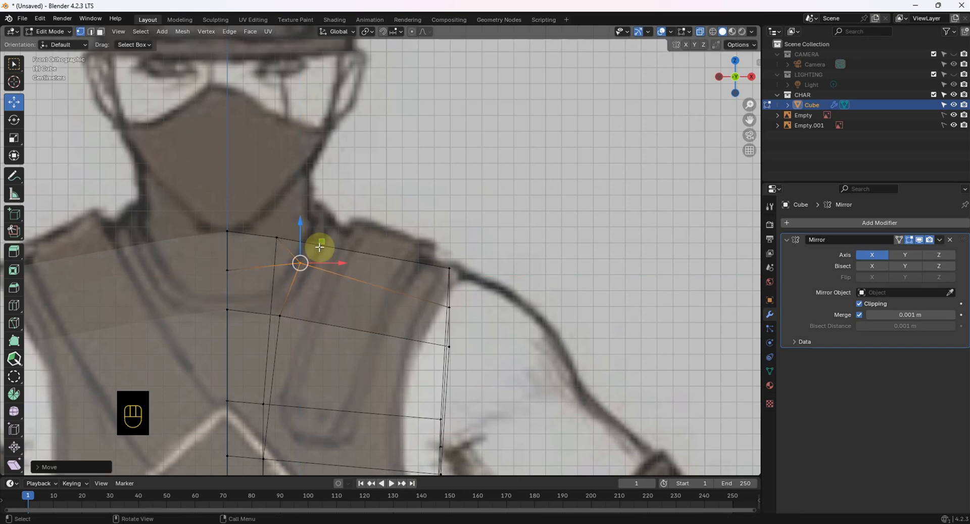
drag(336, 260, 316, 238)
- Move the neck loop's front vertex inward along X and up along Z, and turn off X-ray display
click(277, 230)
click(295, 323)
mouse_move(322, 315)
mouse_down()
mouse_move(301, 310)
mouse_move(310, 314)
mouse_up()
drag(268, 278, 267, 263)
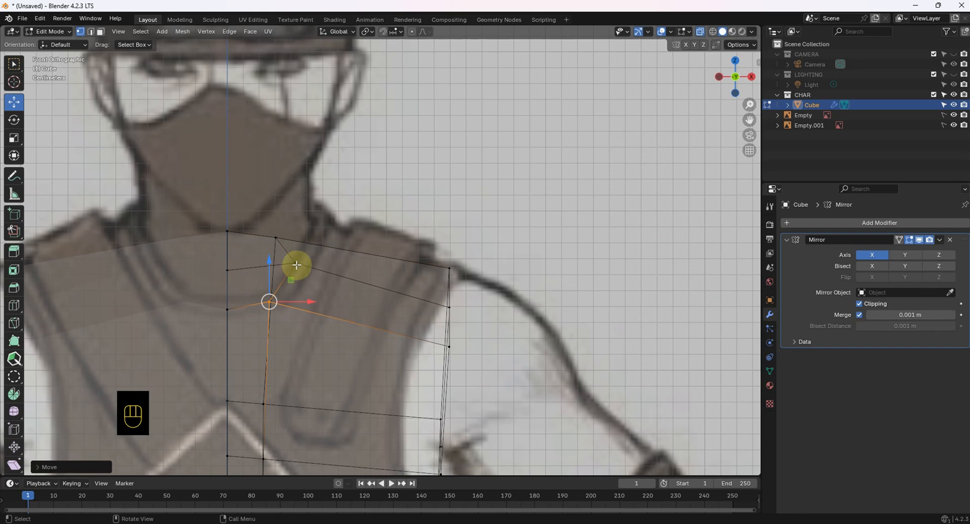
click(700, 34)
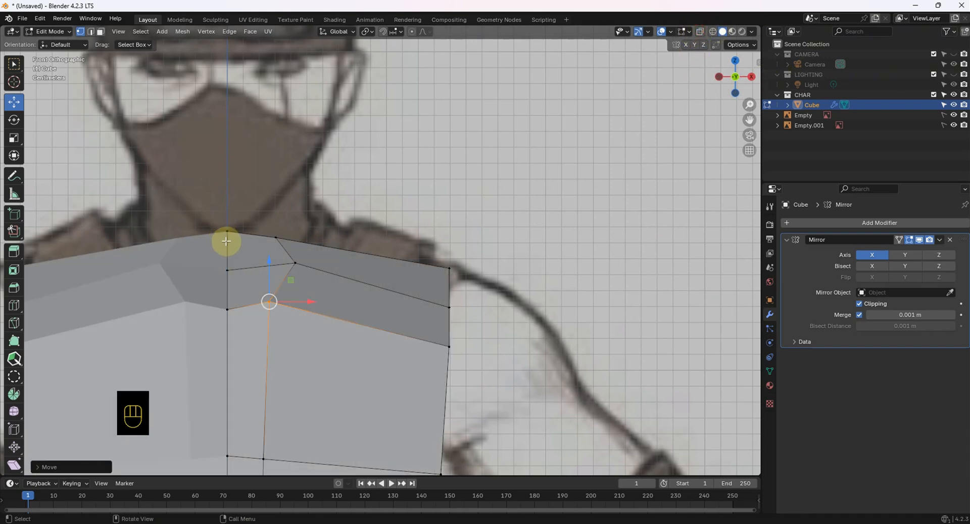
- Round the neck outline on the torso's top by moving its back vertex inward and its middle side vertex slightly outward along X
middle_drag(225, 243, 243, 340)
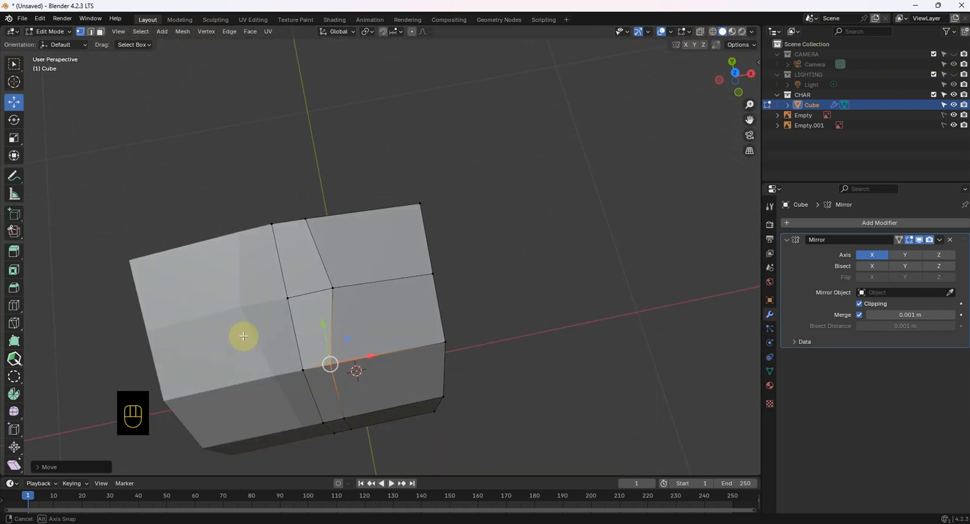
click(303, 218)
drag(338, 214, 330, 219)
click(349, 289)
drag(368, 284, 394, 286)
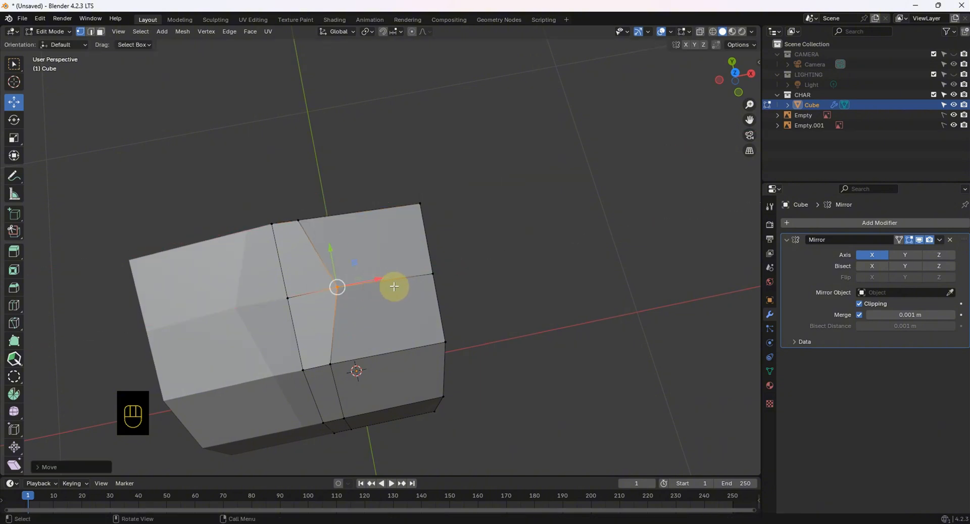
- Select the two neck faces on the torso's top and extrude them upward to the masked chin in the front reference
middle_drag(394, 286, 380, 179)
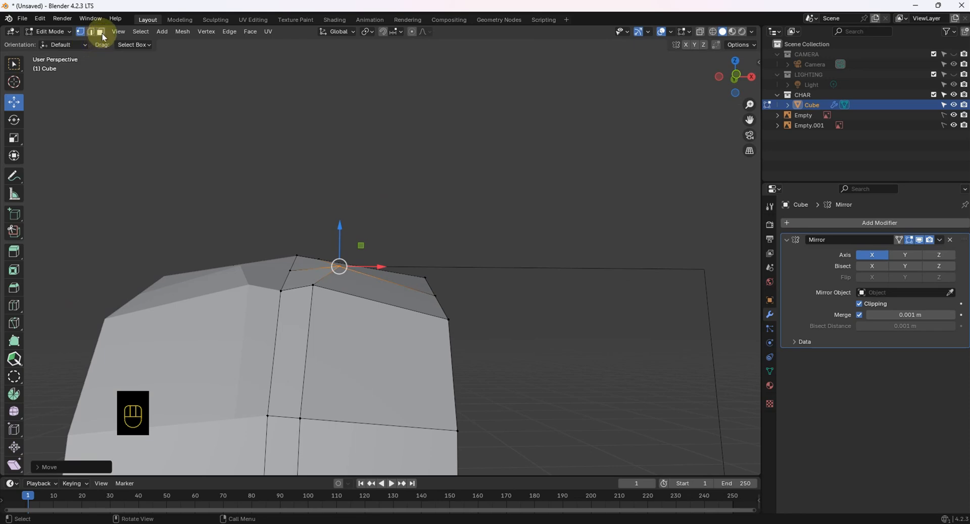
click(101, 32)
click(306, 277)
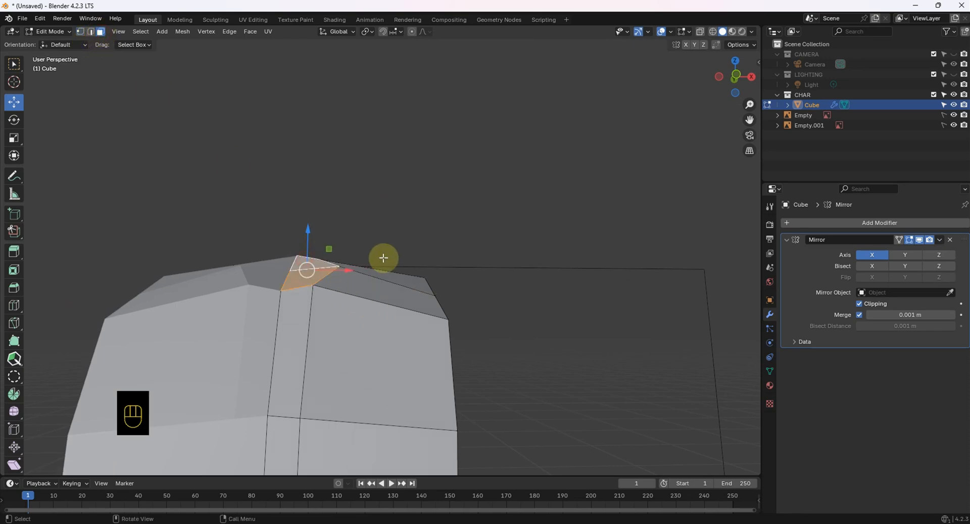
key(KP_1)
key(e)
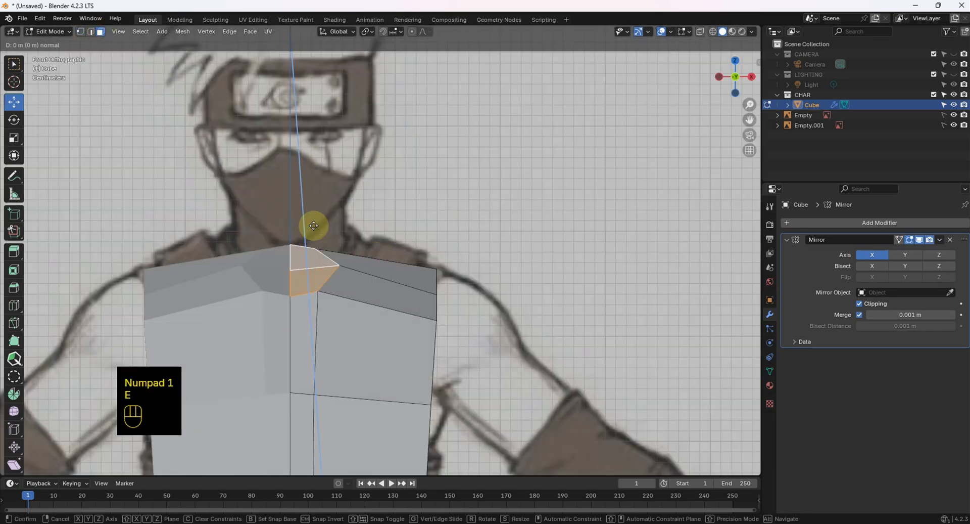
click(312, 169)
- Examine the extruded neck and torso against the front and side references, including with X-ray display
shift+middle_drag(349, 336, 343, 97)
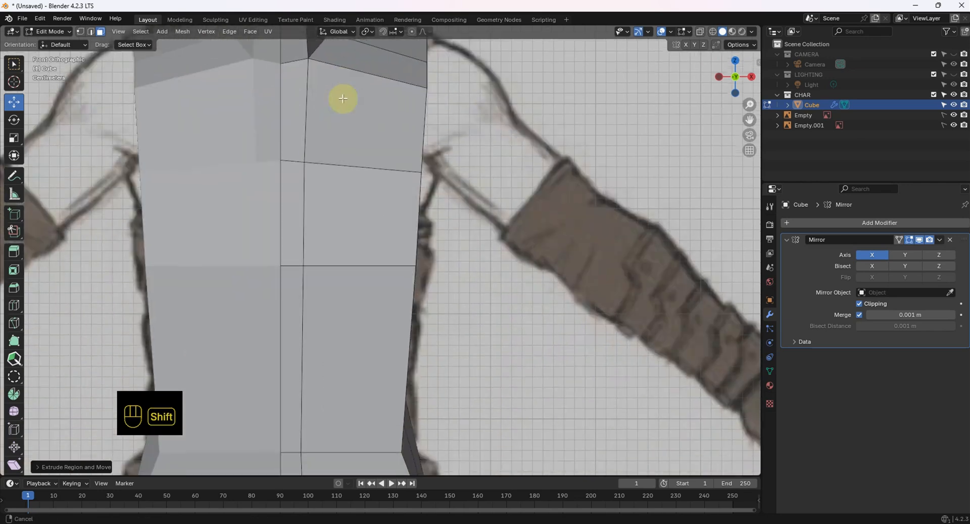
scroll(345, 178, down, 3)
scroll(342, 296, up, 3)
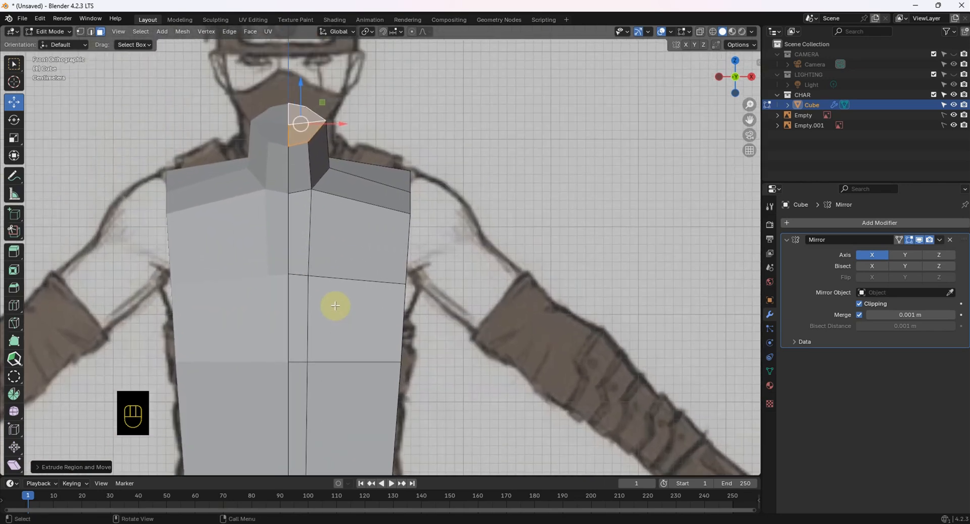
key(KP_1)
middle_drag(372, 288, 368, 266)
key(KP_3)
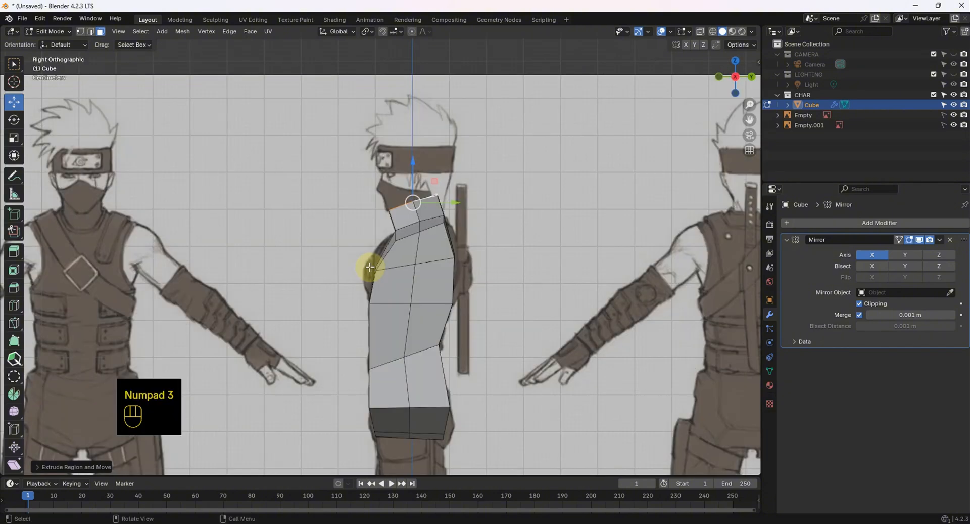
key(KP_1)
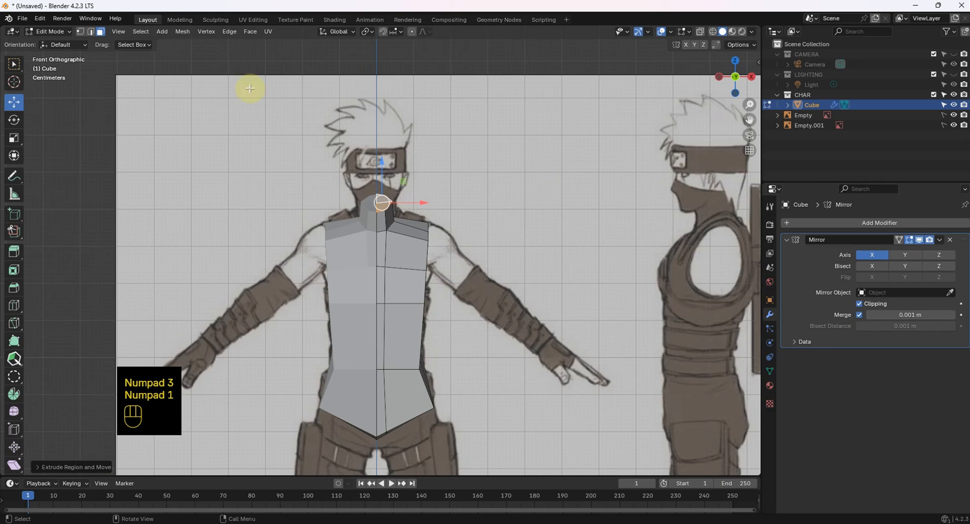
click(81, 31)
scroll(480, 225, up, 4)
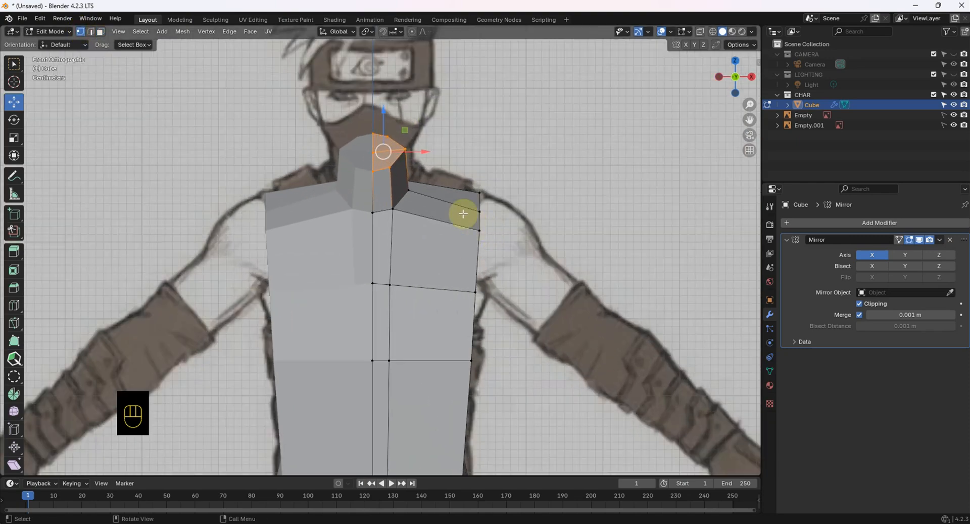
middle_drag(462, 210, 528, 222)
key(KP_3)
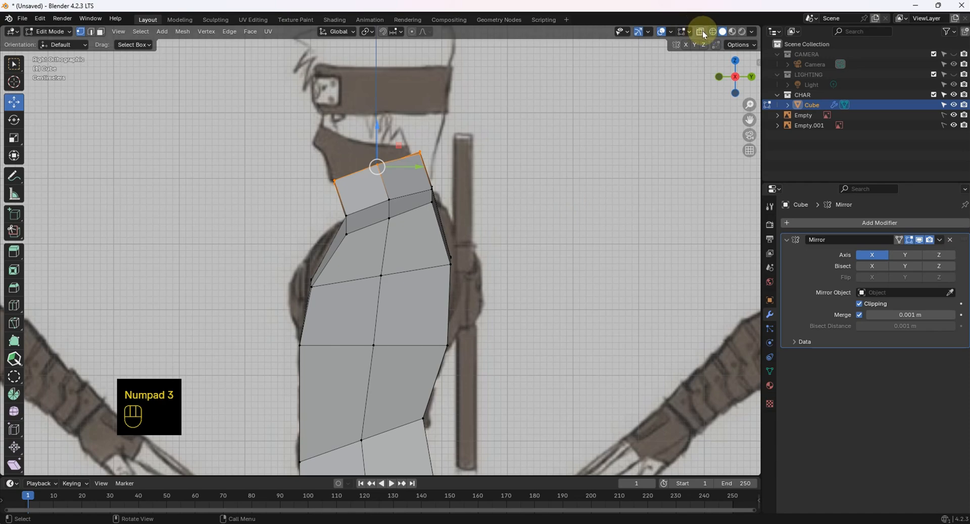
click(703, 30)
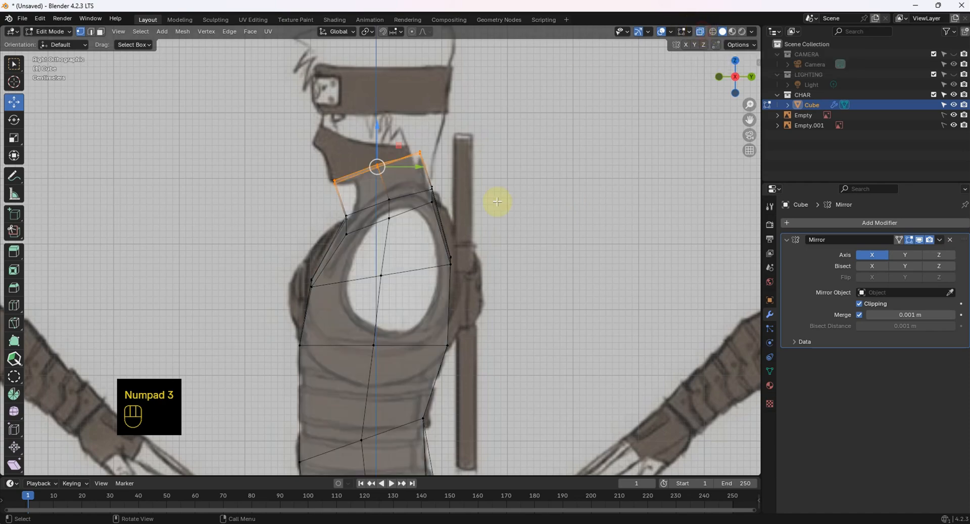
click(701, 32)
- Select the four upper side faces of the torso surrounding the shoulder opening in the side reference
click(102, 32)
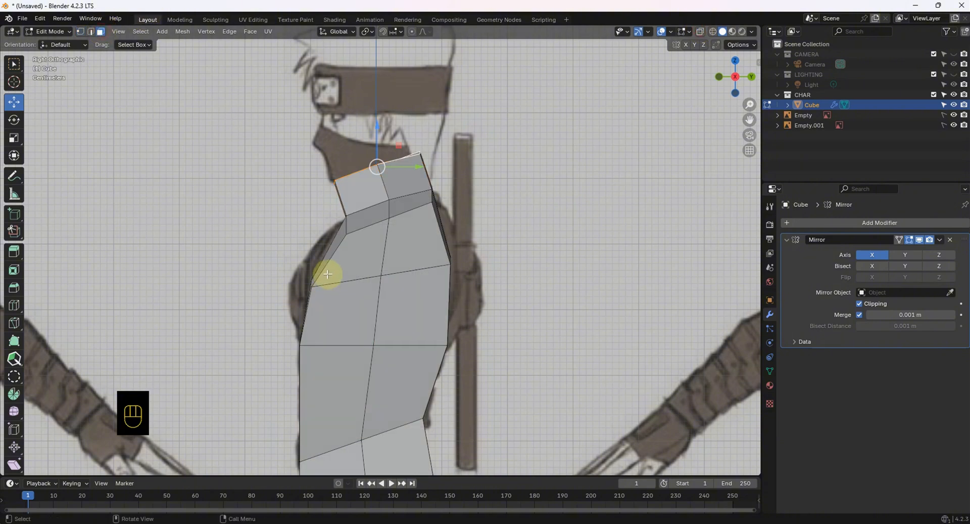
shift+click(353, 255)
shift+click(436, 250)
shift+click(432, 304)
click(629, 211)
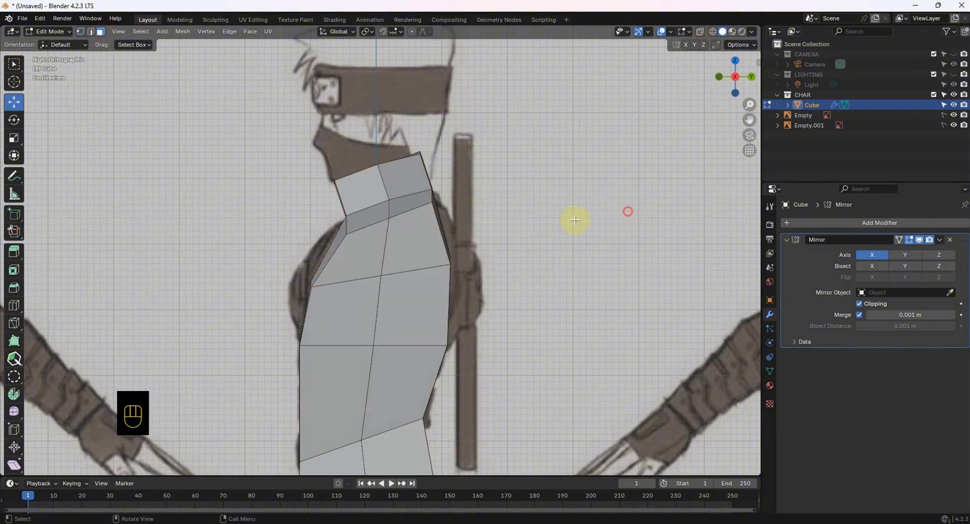
shift+click(368, 259)
shift+click(410, 258)
shift+click(413, 302)
shift+click(360, 302)
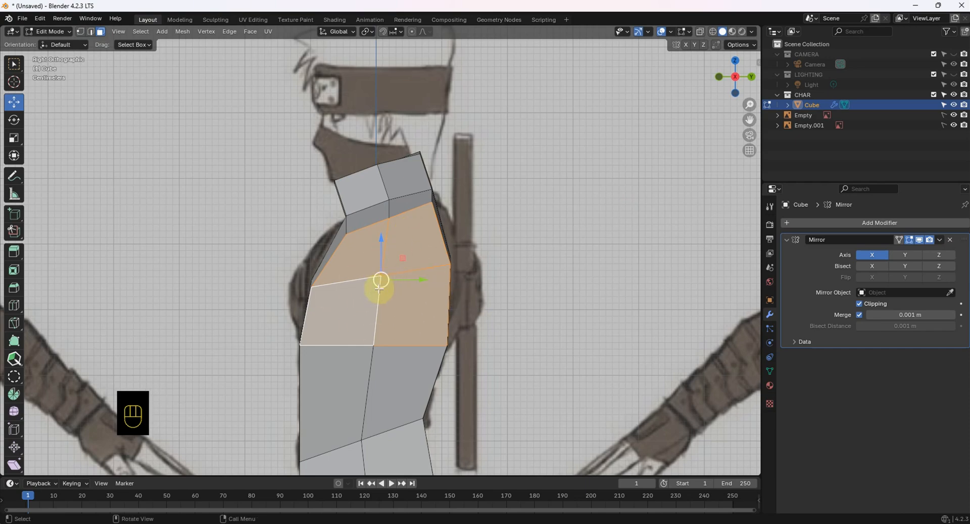
- Undo the trial drag on the four side faces and clear the selection in vertex select mode
scroll(379, 289, down, 3)
scroll(379, 282, up, 4)
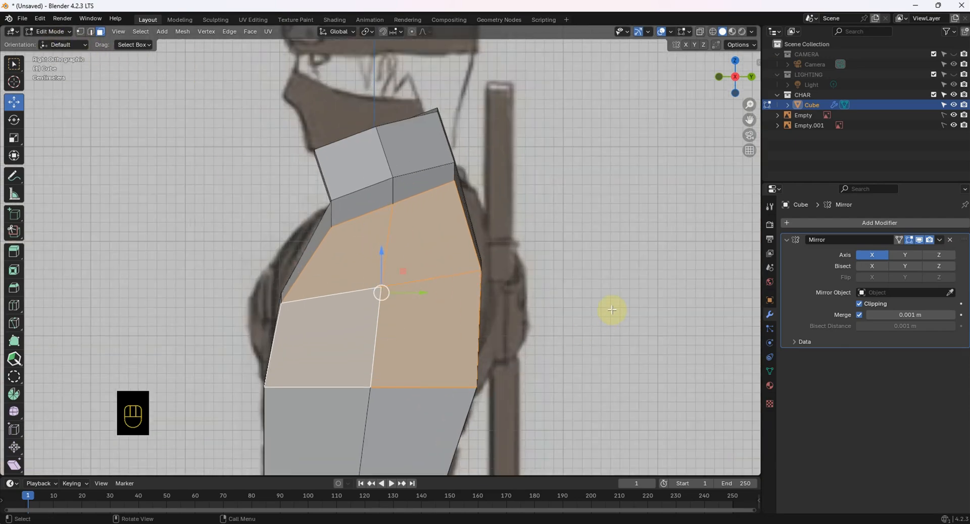
middle_drag(394, 290, 463, 288)
drag(463, 288, 523, 293)
key(ctrl+z)
middle_drag(520, 288, 576, 226)
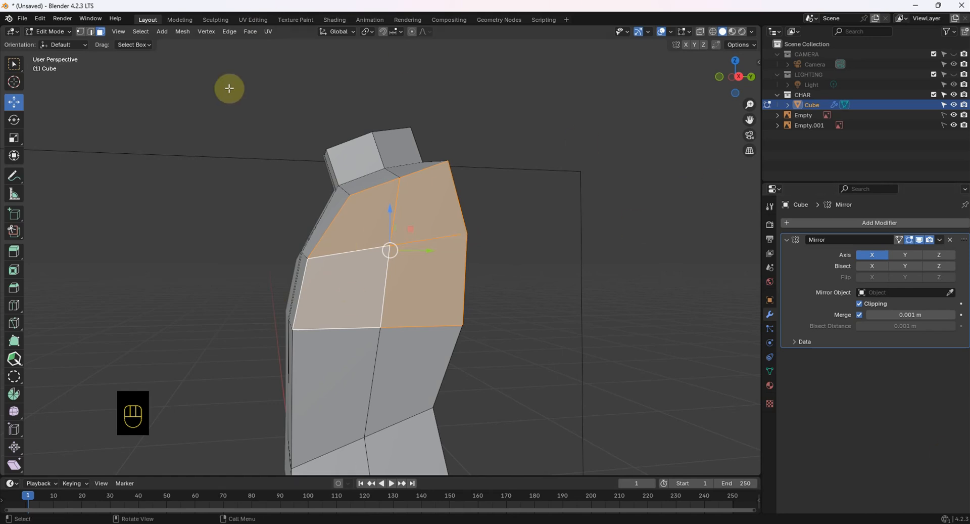
click(80, 31)
click(598, 203)
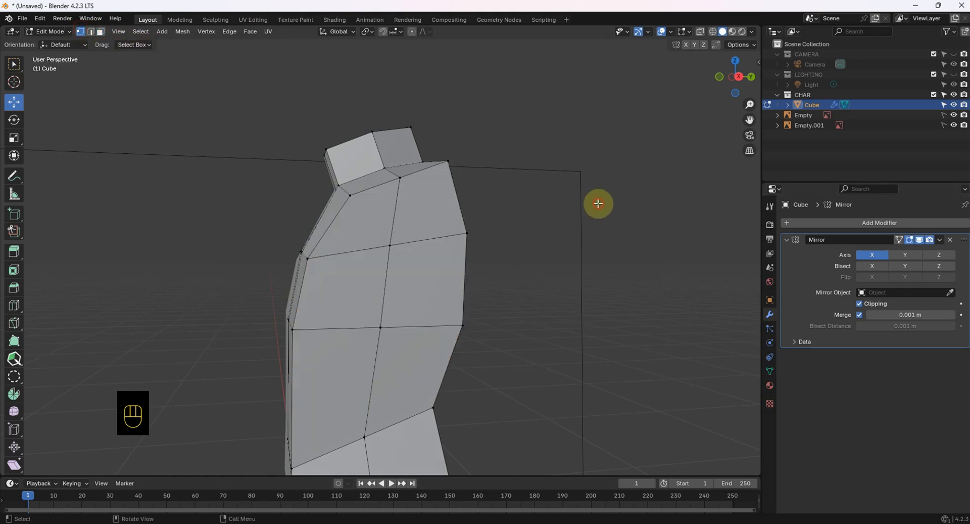
- In side view, select the upper pair and the lower pair of shoulder faces in turn, and clear the selection
key(KP_3)
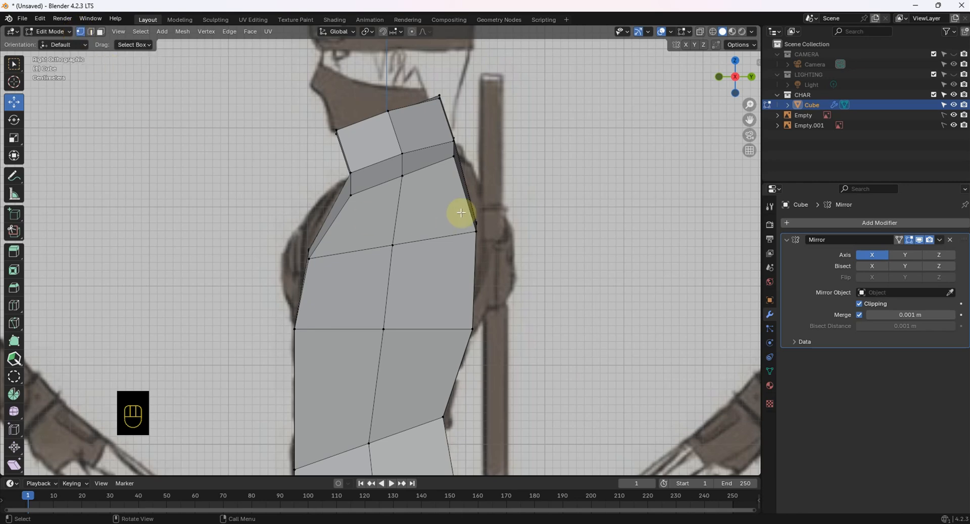
scroll(384, 237, up, 4)
drag(387, 218, 442, 282)
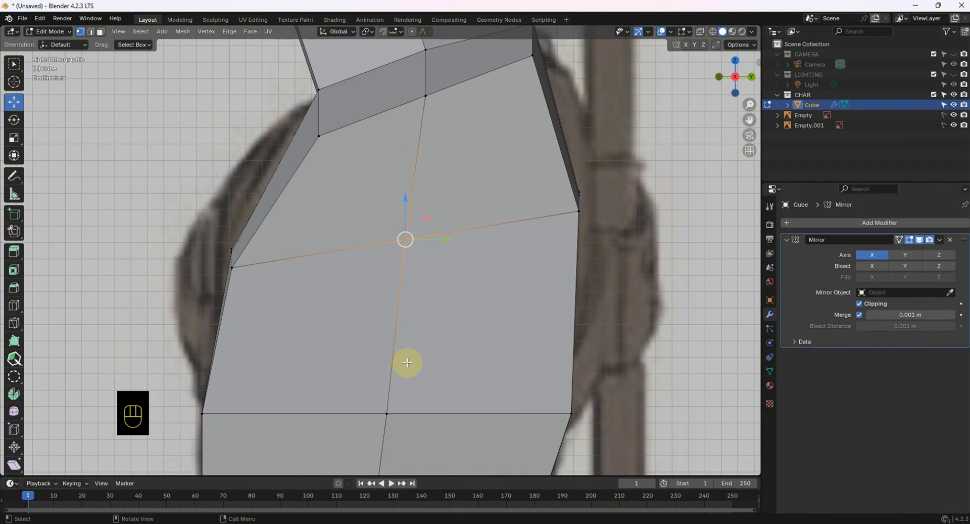
click(103, 31)
click(488, 167)
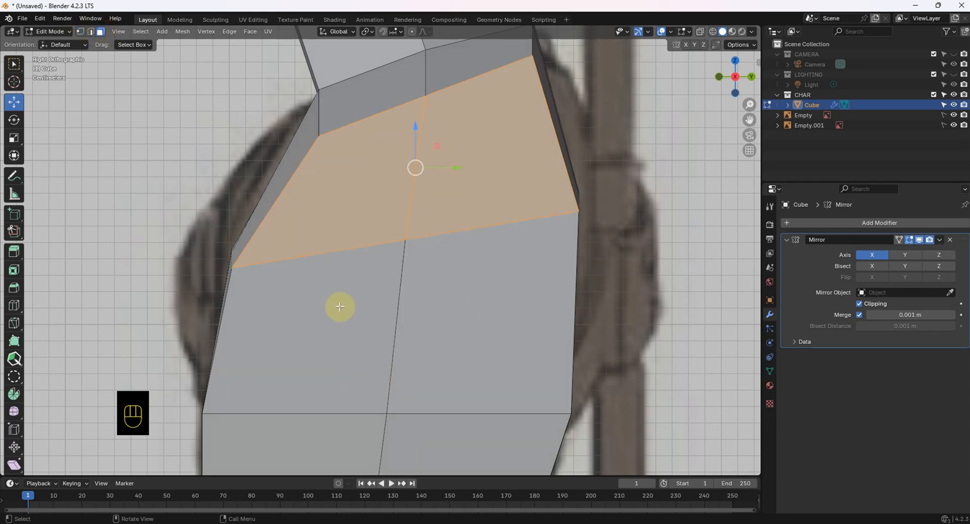
drag(336, 301, 538, 348)
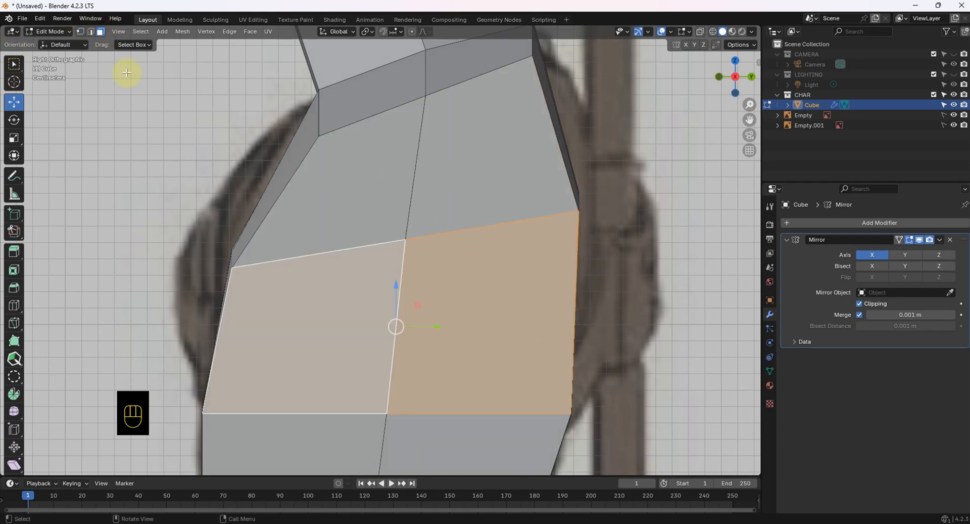
click(75, 117)
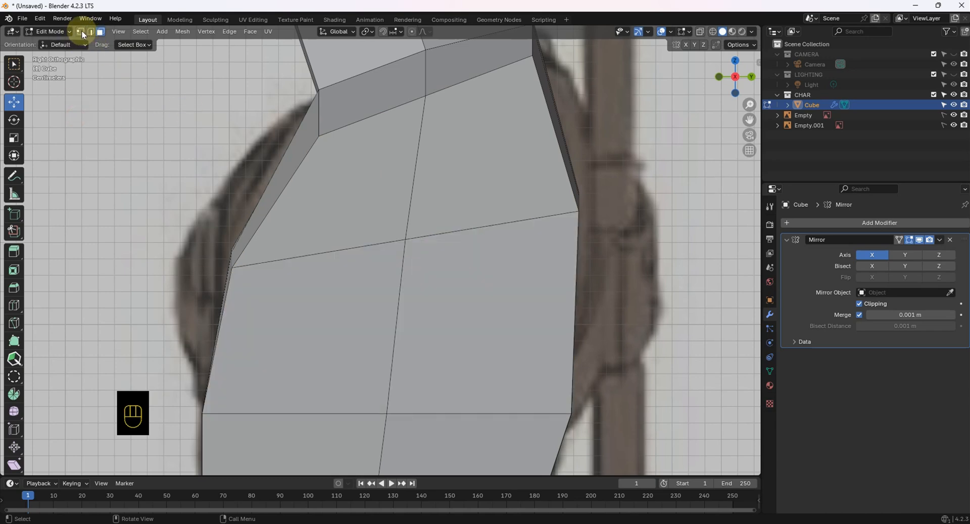
click(80, 31)
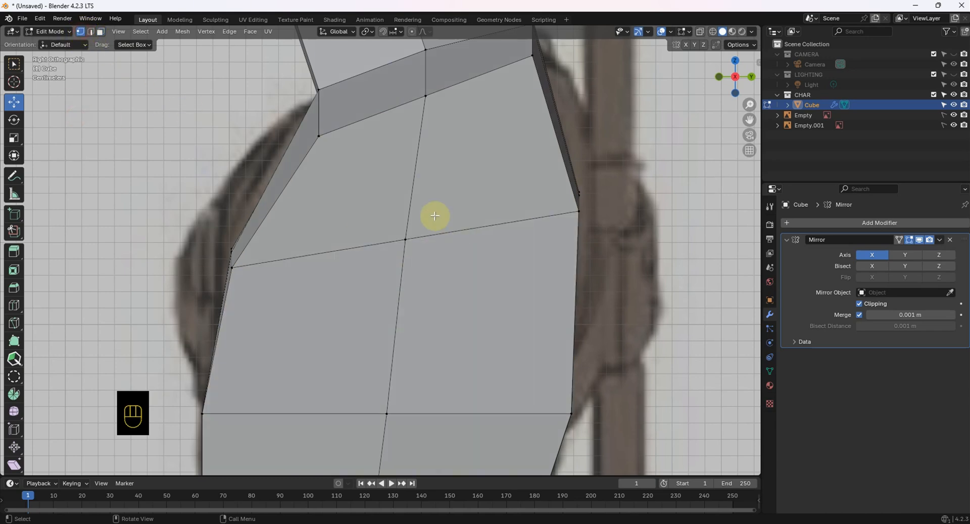
- Select the vertex on the torso's side where the four shoulder faces meet
click(427, 256)
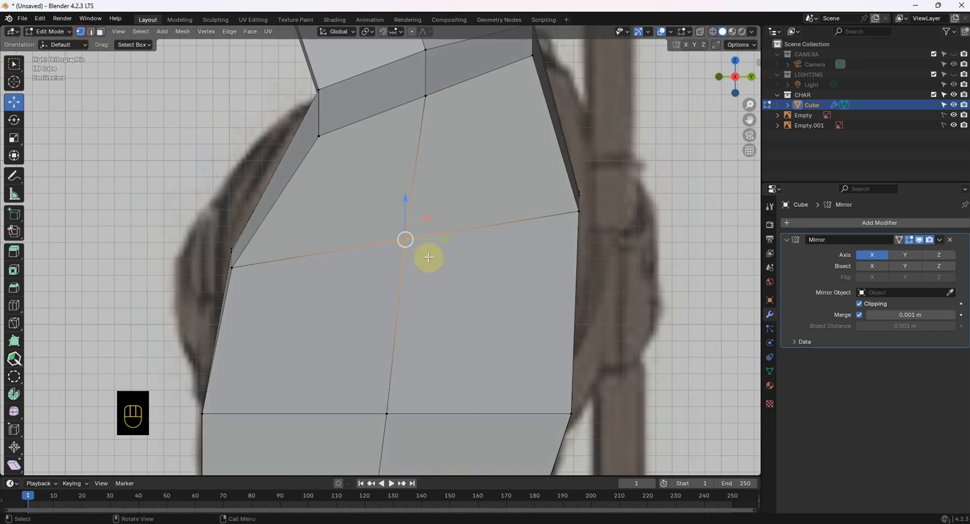
click(409, 209)
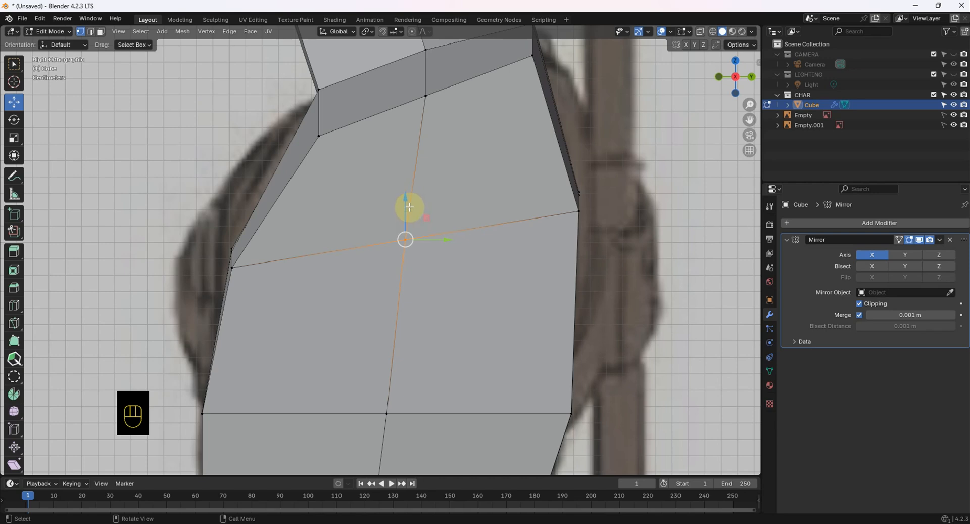
key(v)
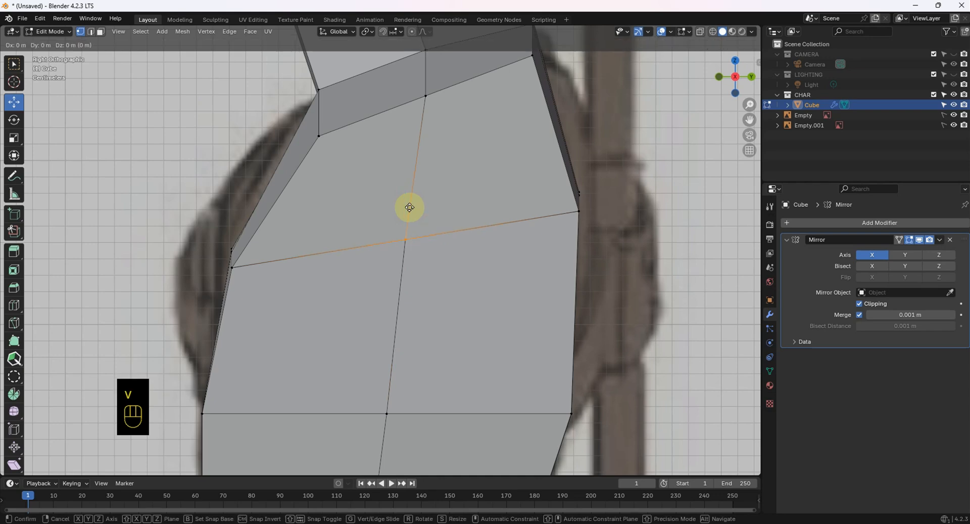
right_click(414, 141)
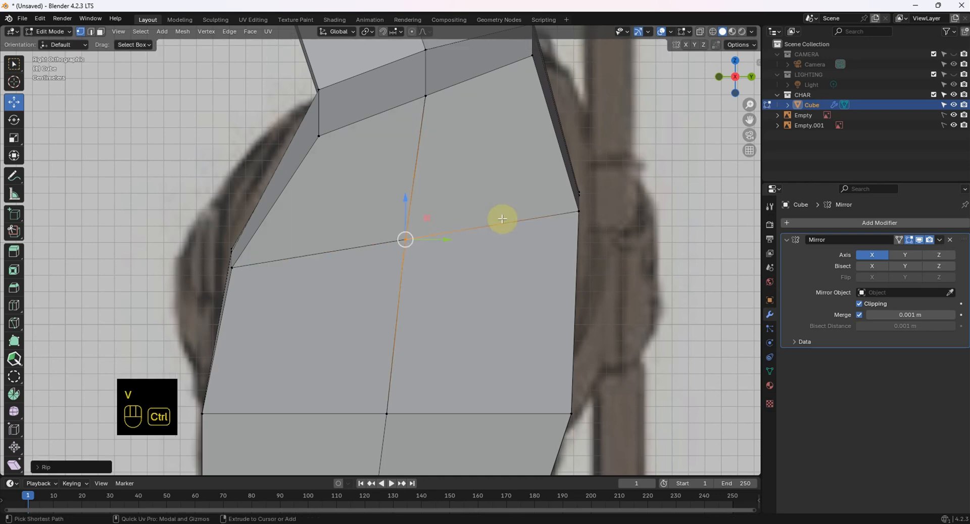
key(ctrl+z)
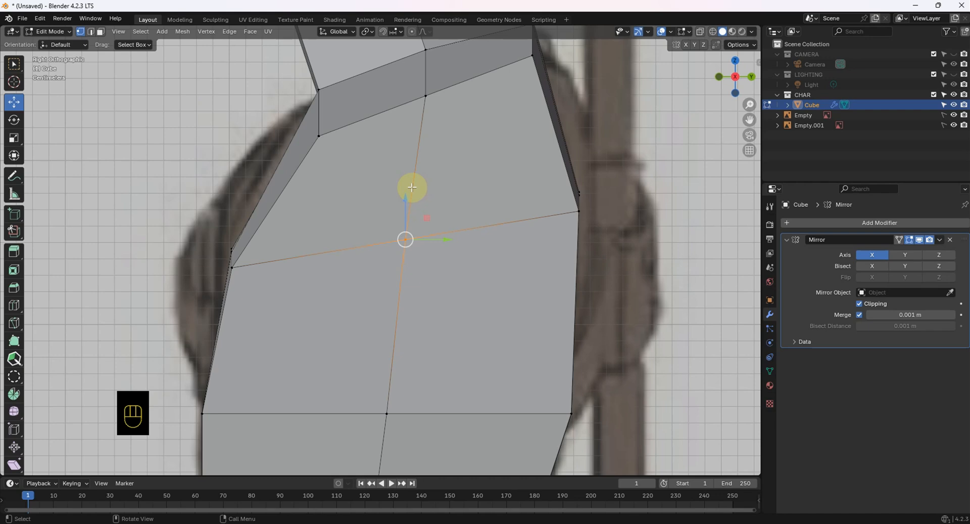
- Rip the torso's side vertex apart, raising the upper copy and lowering the lower one to open a diamond-shaped arm hole
key(v)
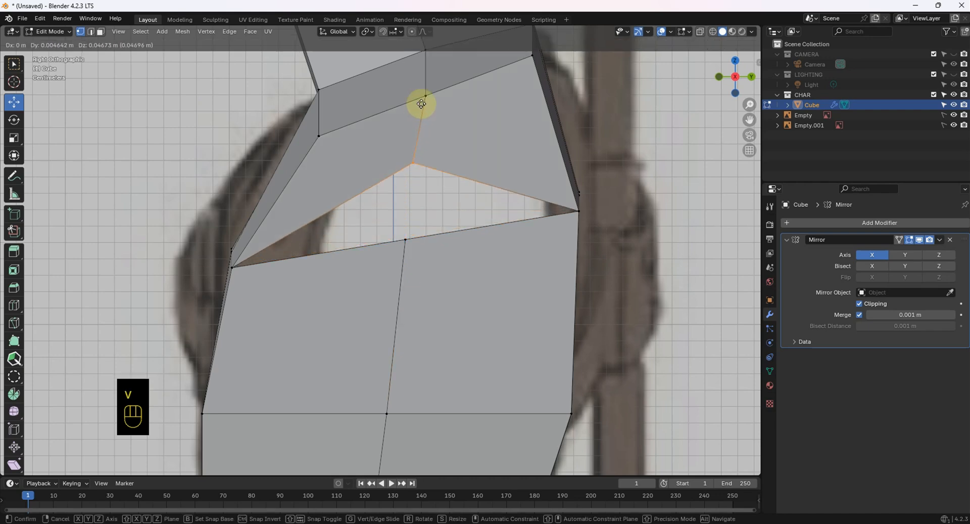
click(425, 93)
click(398, 209)
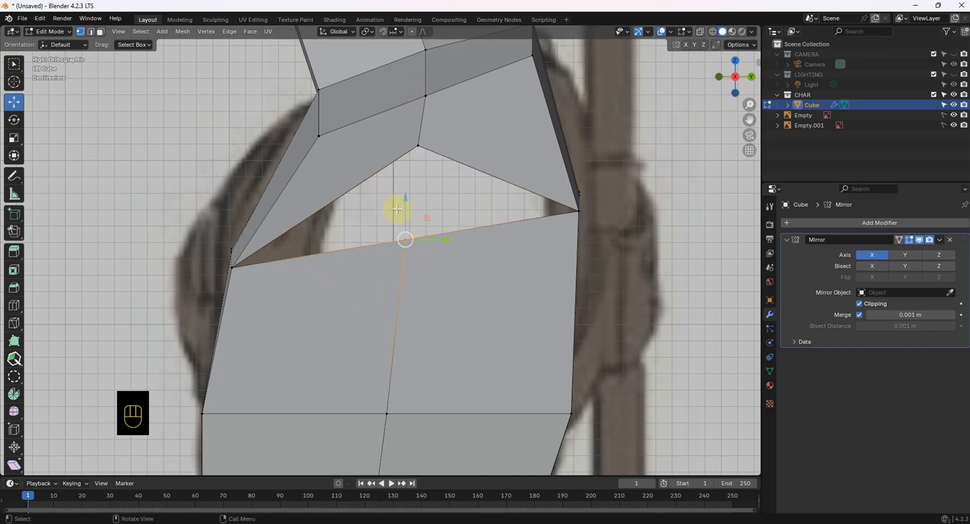
drag(407, 194, 398, 328)
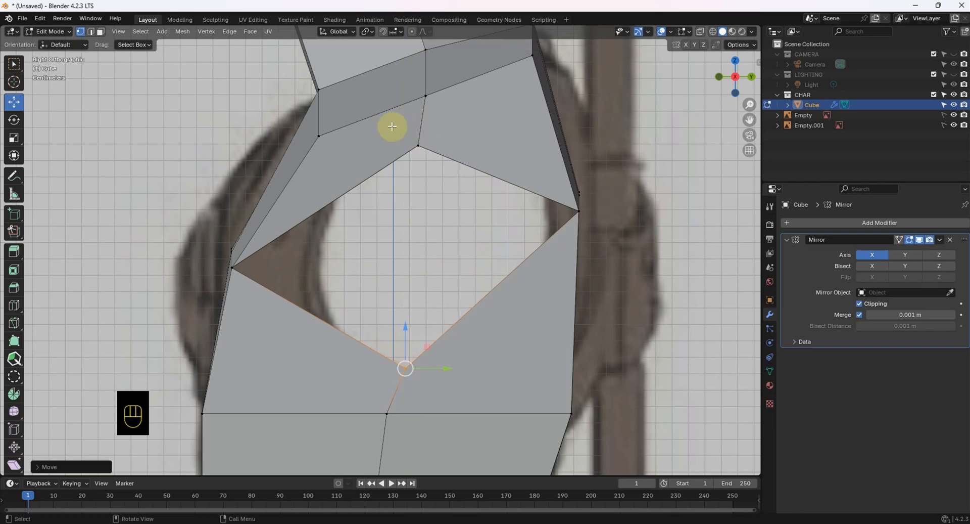
click(418, 146)
drag(415, 114, 418, 102)
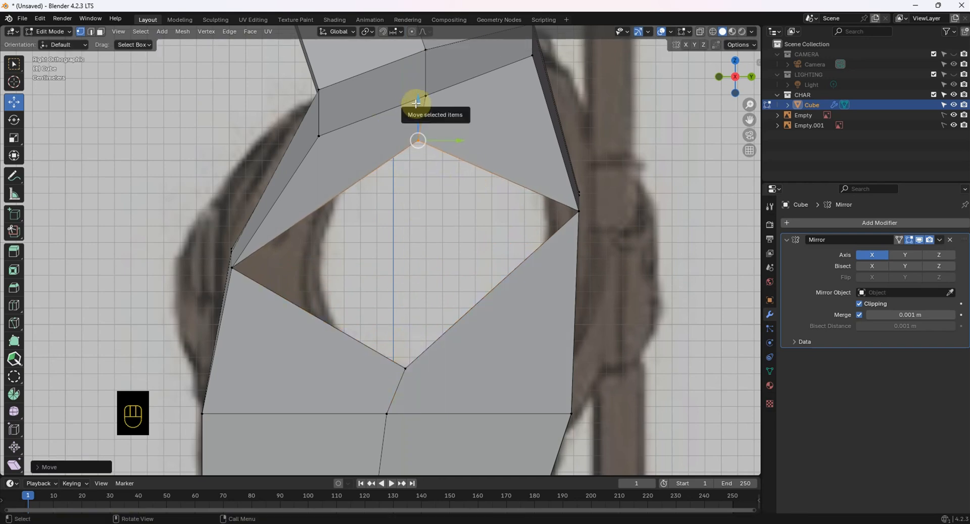
- In edge select mode, select the four edges bordering the arm hole
middle_drag(354, 357, 291, 336)
middle_drag(405, 234, 356, 234)
middle_drag(201, 231, 412, 285)
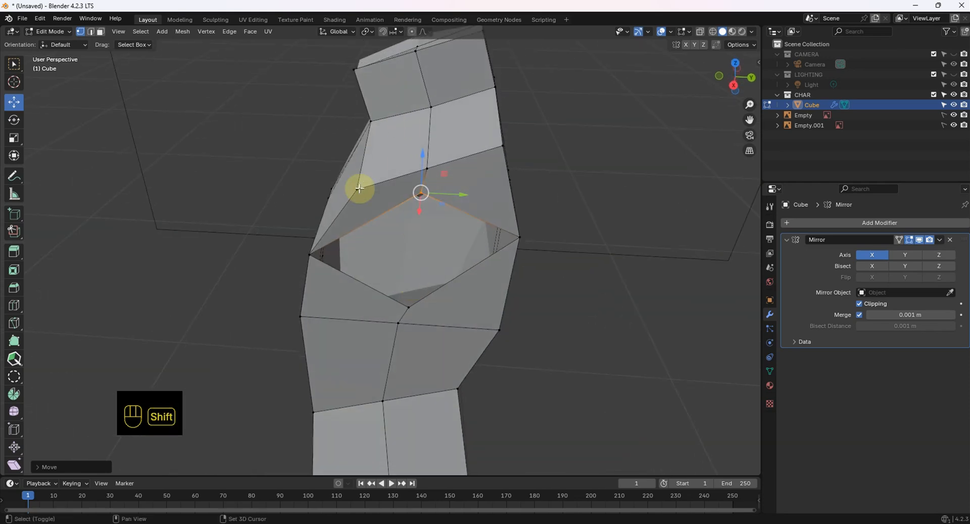
shift+middle_drag(361, 188, 352, 203)
scroll(352, 203, down, 2)
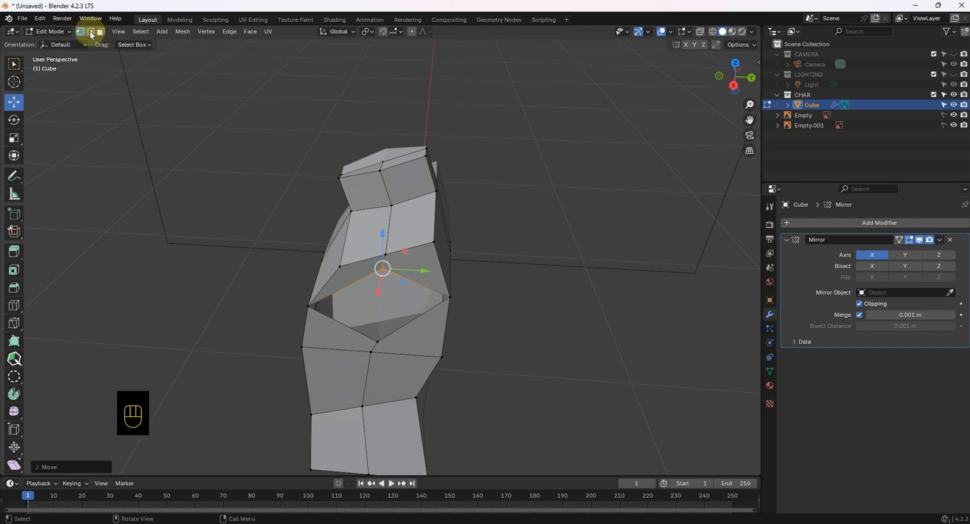
click(90, 33)
scroll(465, 264, up, 3)
shift+middle_drag(463, 260, 456, 203)
middle_drag(412, 240, 411, 327)
click(359, 214)
shift+click(450, 196)
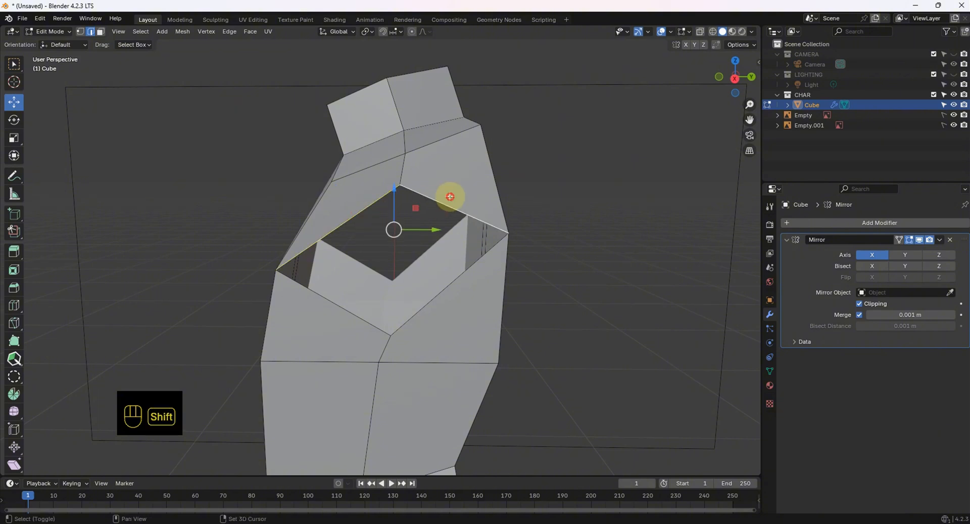
shift+click(469, 278)
shift+click(341, 305)
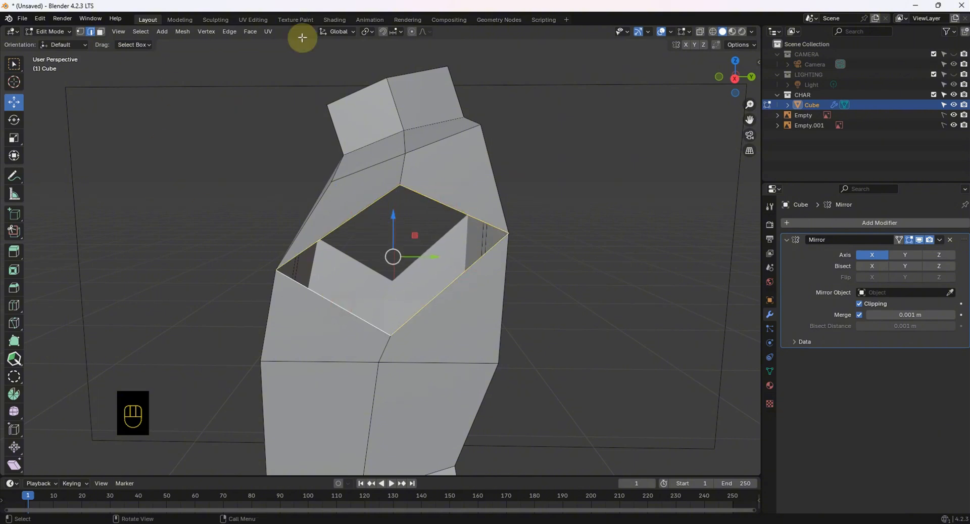
- Turn on the Statistics overlay and view the selected arm-hole edges from the side
click(689, 30)
click(671, 31)
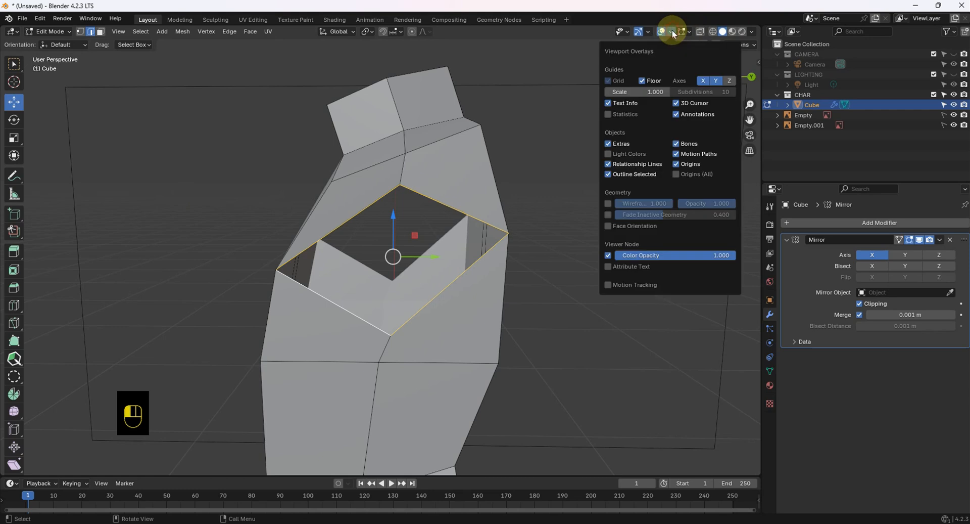
click(608, 114)
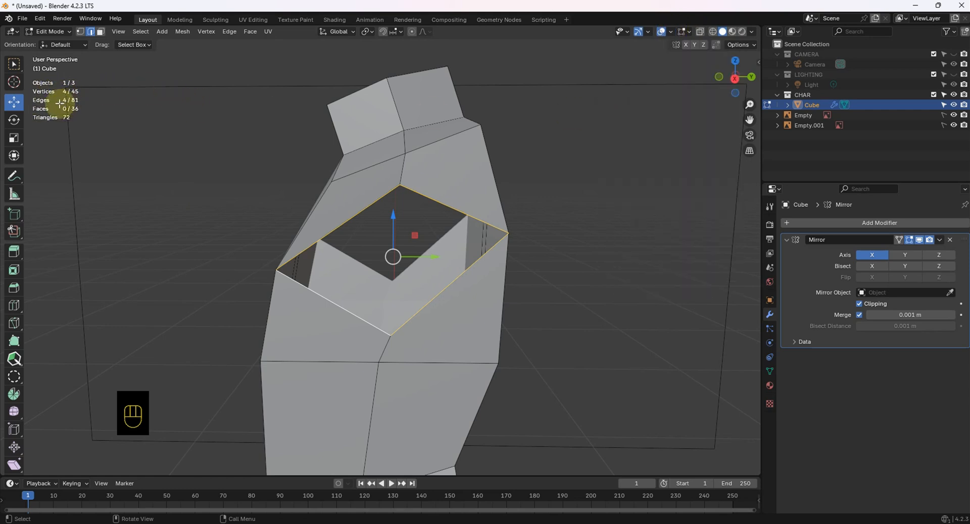
middle_drag(453, 219, 444, 197)
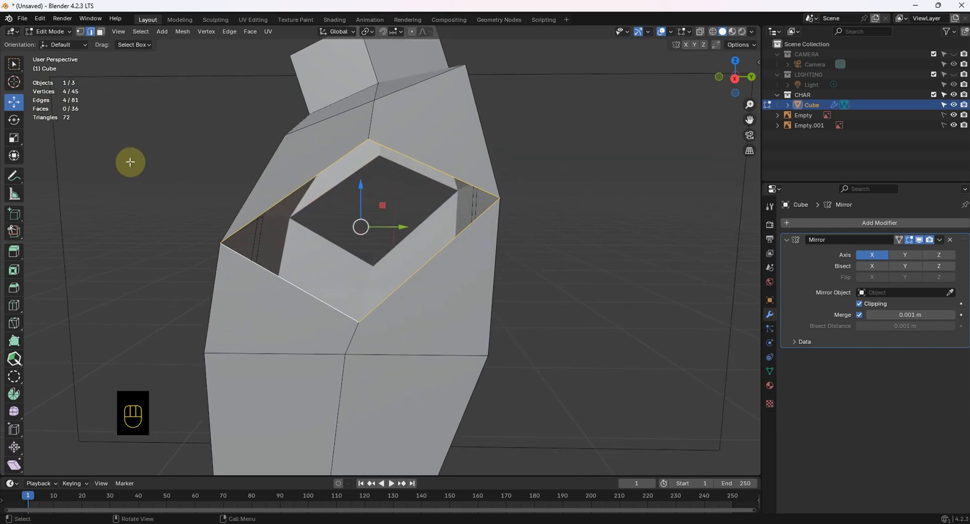
middle_drag(130, 162, 414, 241)
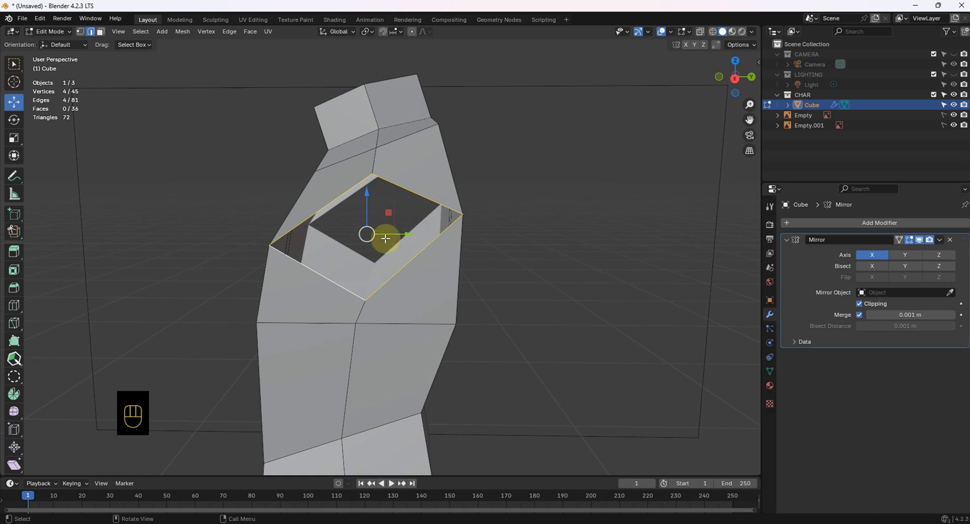
- Rip the two horizontal chest edges running from the arm hole's front corner to the mirror line
shift+middle_drag(431, 182, 438, 206)
click(577, 275)
scroll(420, 250, up, 3)
shift+middle_drag(420, 250, 427, 184)
shift+click(471, 216)
key(v)
click(444, 184)
- Rip the two horizontal back edges running from the arm hole's rear corner to the mirror line
click(479, 175)
shift+click(488, 175)
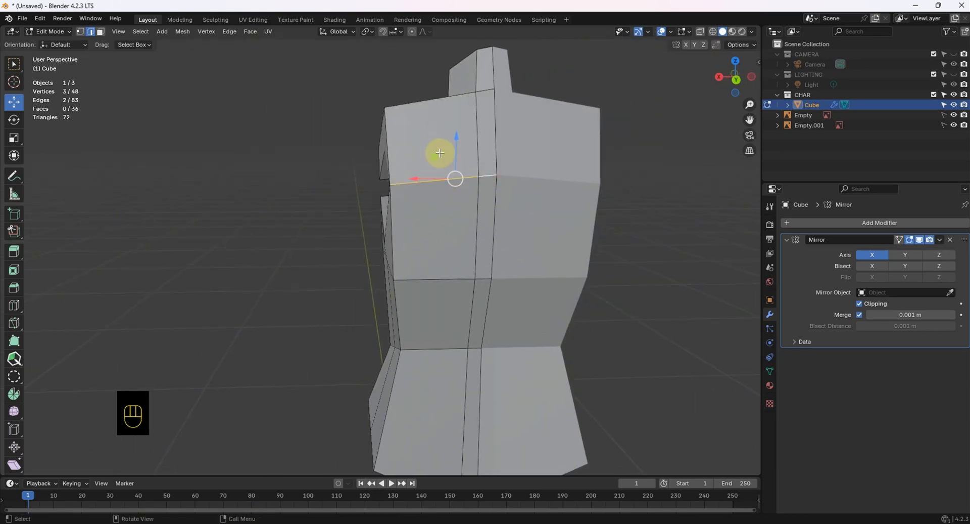
key(v)
click(423, 155)
middle_drag(422, 155, 639, 200)
- Adjust the height of the lower split edges on the chest and on the back to widen the gap around the torso
click(474, 188)
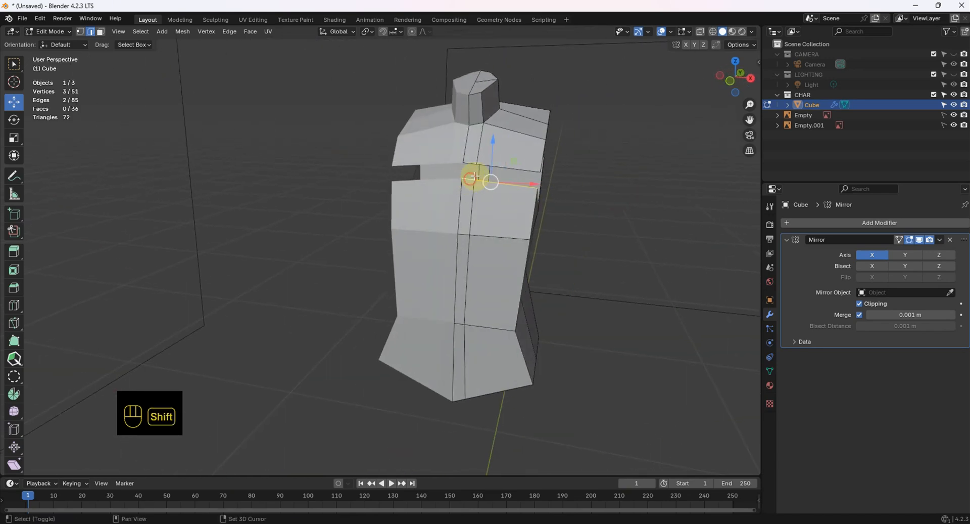
drag(492, 151, 490, 157)
middle_drag(490, 156, 364, 254)
shift+click(417, 236)
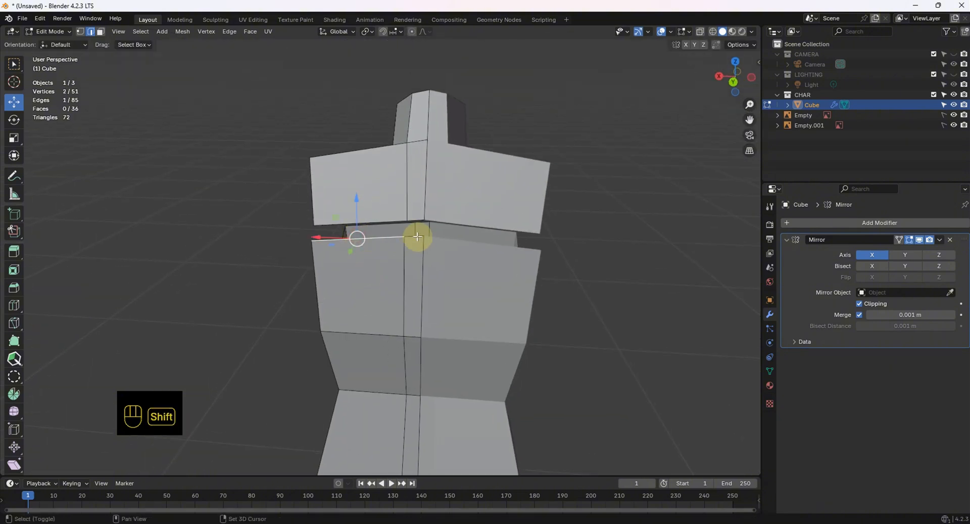
shift+click(417, 236)
drag(384, 222, 381, 217)
- Fill the gap across the chest with two faces, starting from the pair of edges at the mirror line
middle_drag(381, 216, 440, 251)
scroll(308, 247, up, 4)
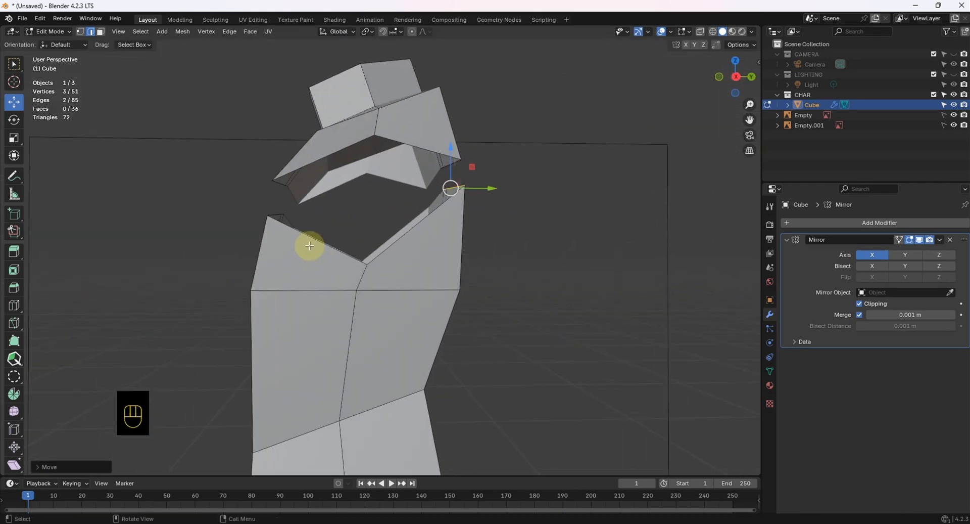
middle_drag(311, 247, 438, 284)
shift+middle_drag(439, 284, 610, 352)
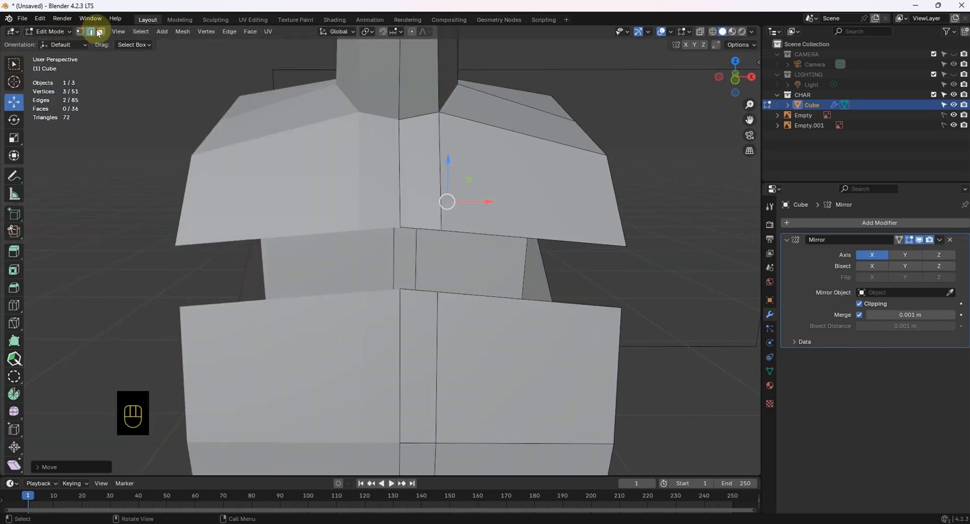
shift+click(420, 227)
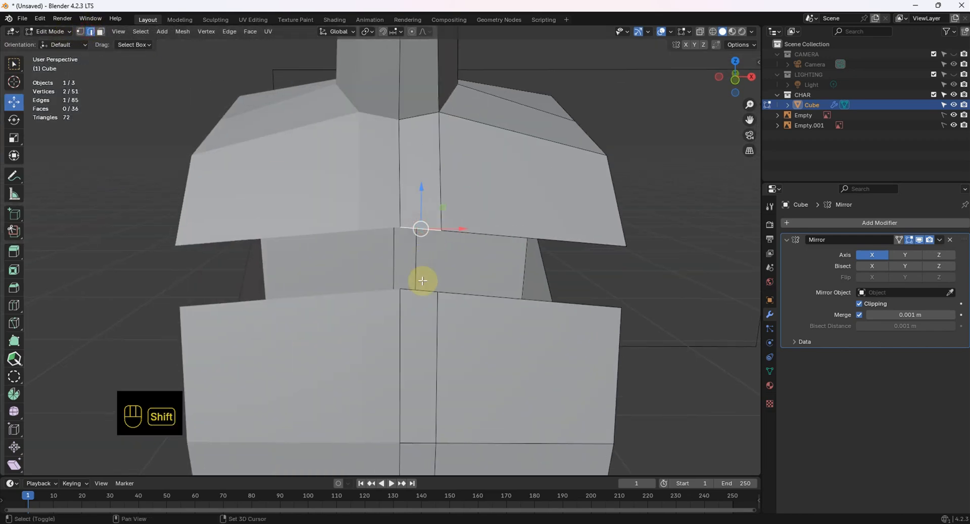
click(239, 246)
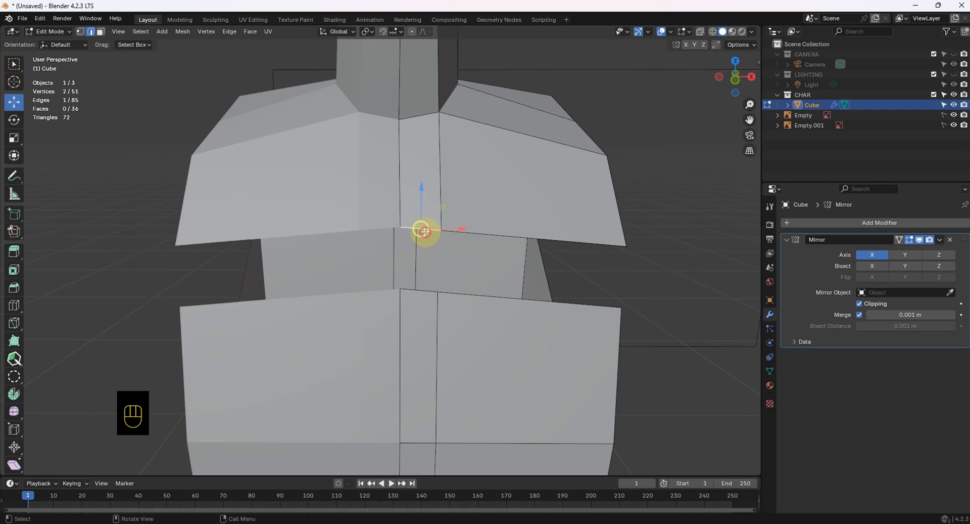
shift+click(417, 289)
key(f)
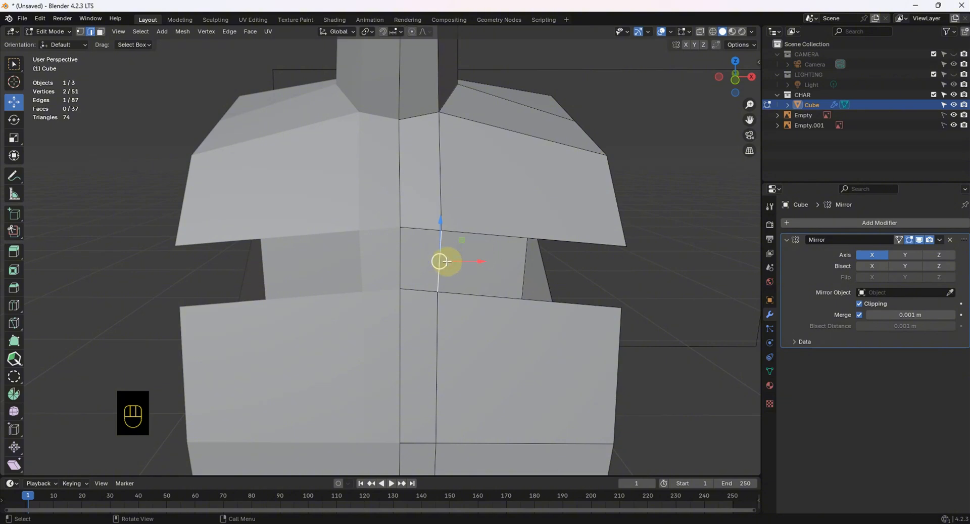
key(f)
- Fill the gap across the back with two faces between the upper and lower split edges
middle_drag(656, 268, 509, 201)
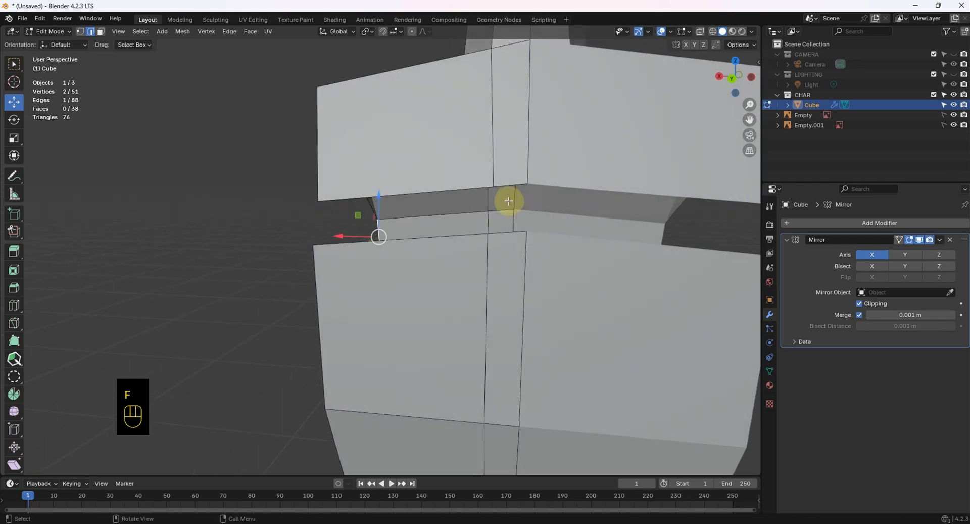
shift+click(508, 233)
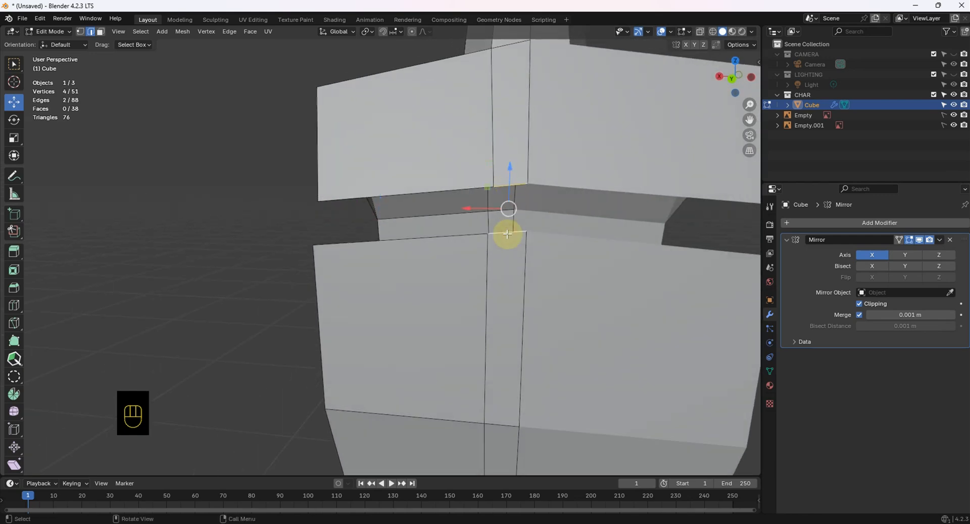
key(f)
key(f)
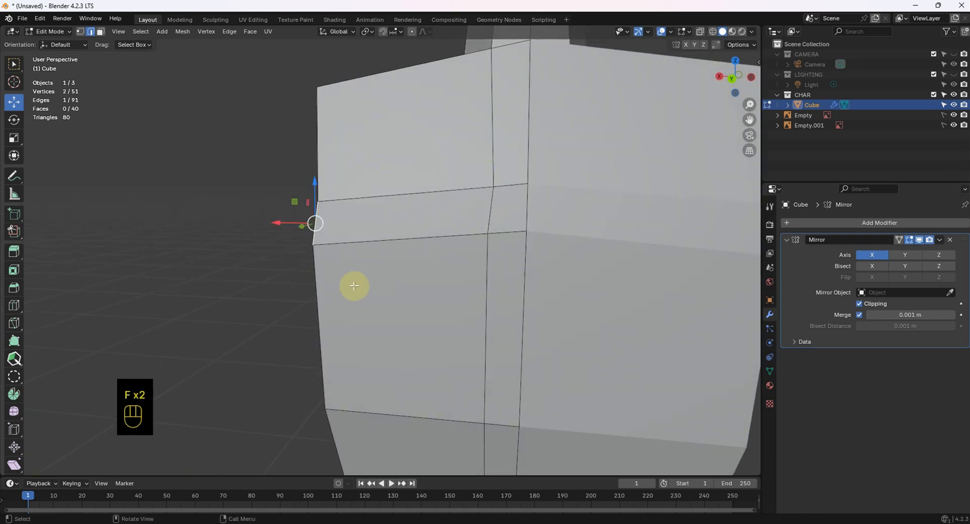
- Select the whole edge loop around the arm hole to check its vertex count
middle_drag(353, 285, 345, 185)
alt+click(344, 184)
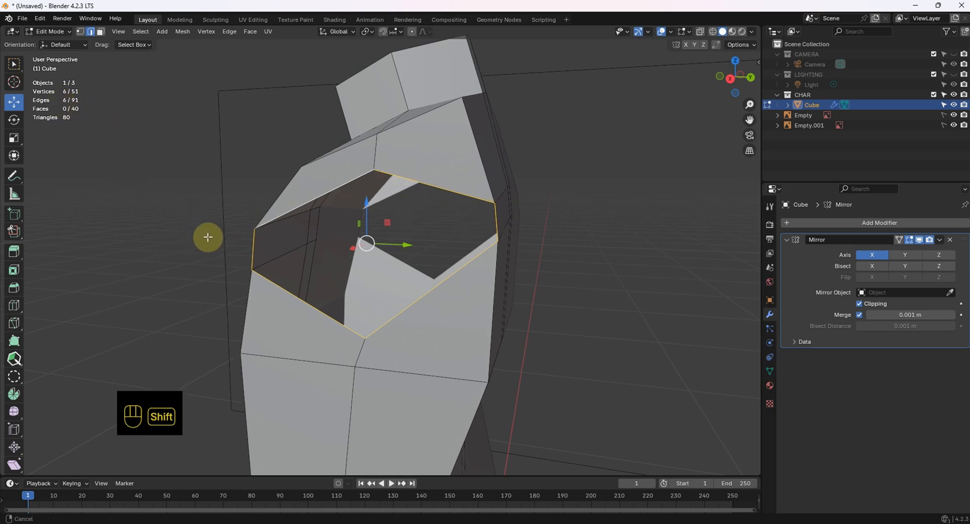
shift+middle_drag(211, 236, 485, 262)
- Add two vertical loop cuts through the neck and shoulder above the arm hole, one in the rear half and one in the front half
key(ctrl+r)
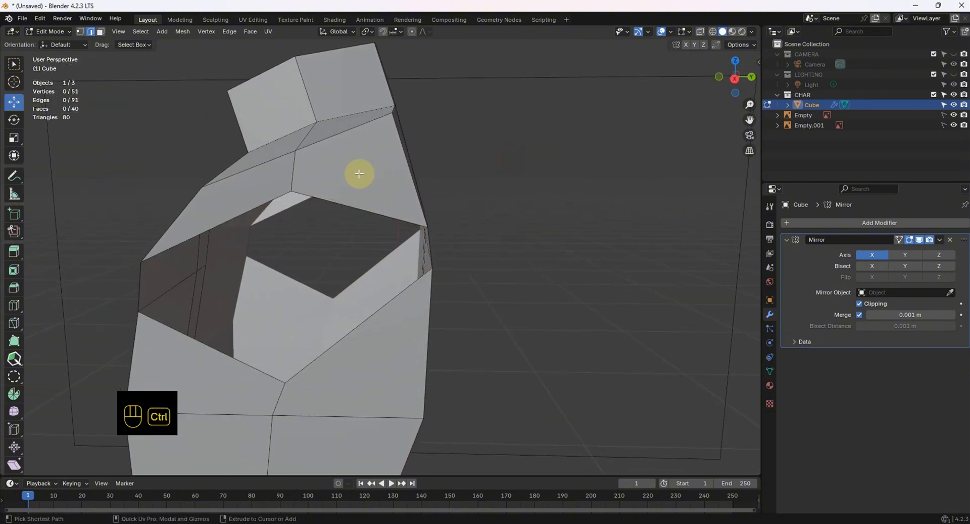
click(325, 121)
key(ctrl+r)
click(261, 135)
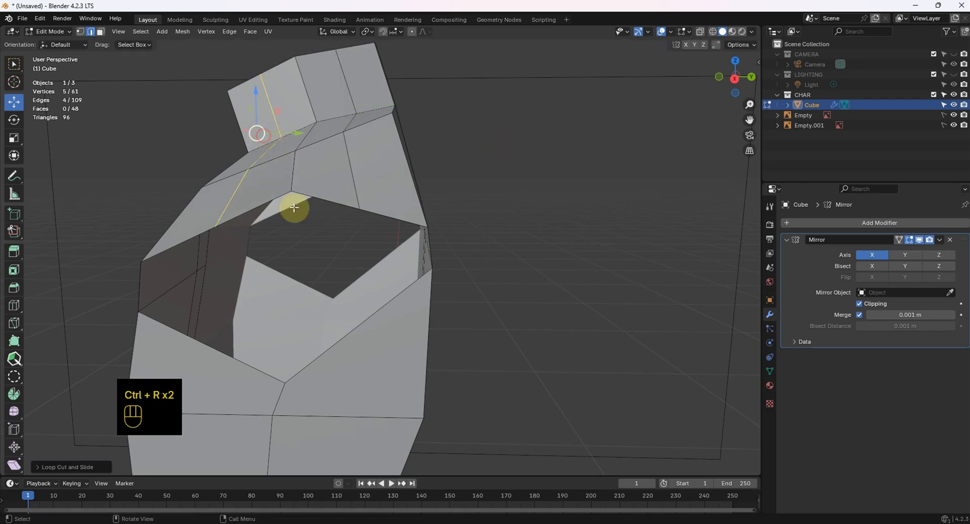
- In side view, add a centred vertical loop cut through the front half of the torso's side below the arm hole
shift+middle_drag(285, 302, 364, 306)
key(KP_3)
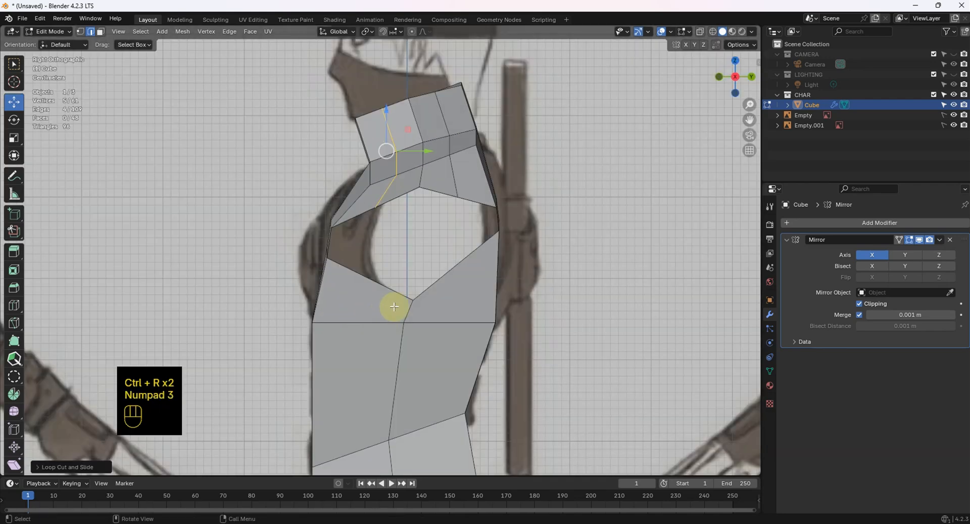
scroll(394, 307, up, 4)
shift+middle_drag(386, 257, 386, 248)
scroll(376, 269, down, 2)
key(ctrl+r)
click(374, 267)
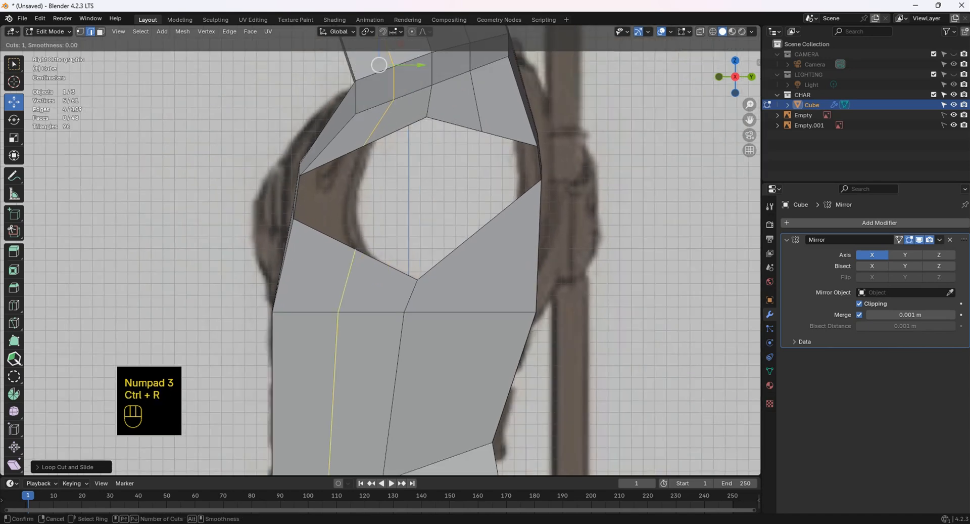
right_click(374, 267)
- Add a centred vertical loop cut through the rear half below the arm hole and check the hole's edge loop count
key(ctrl+r)
click(491, 233)
right_click(613, 245)
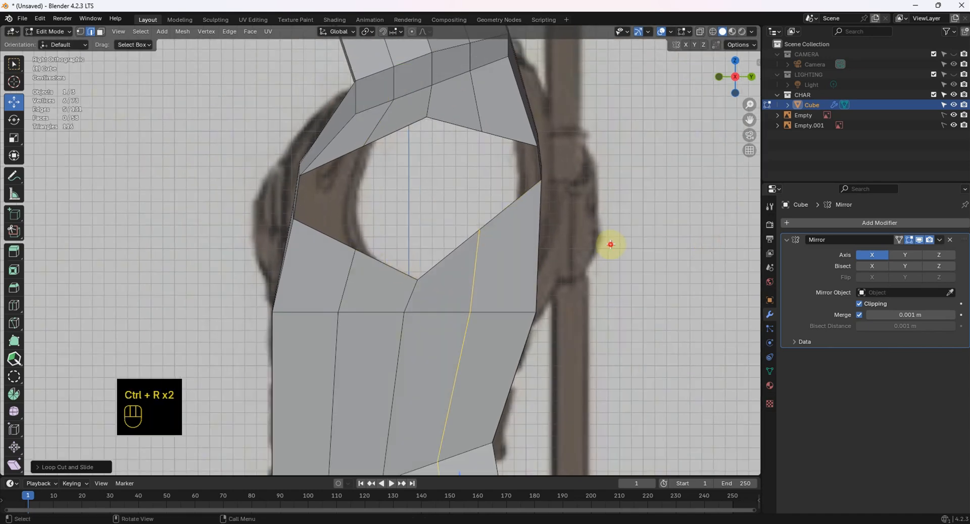
alt+click(339, 154)
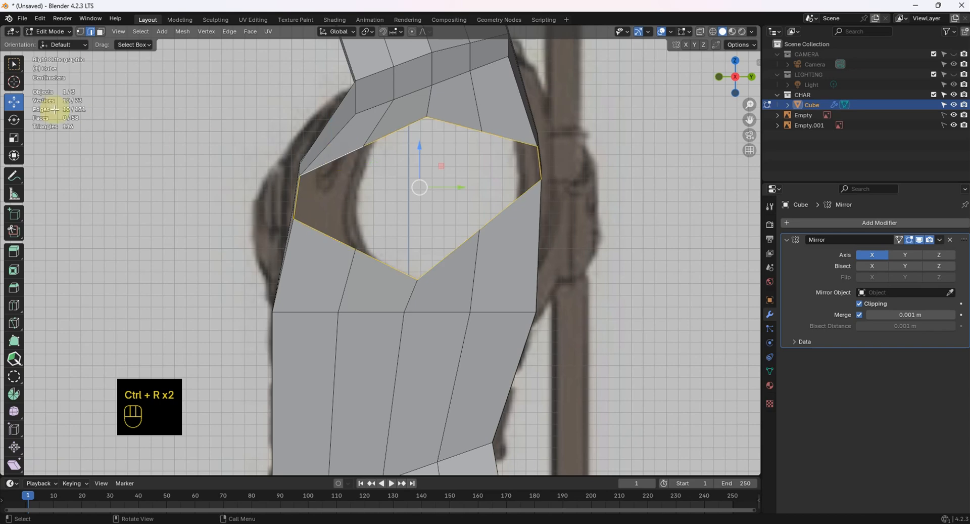
click(433, 187)
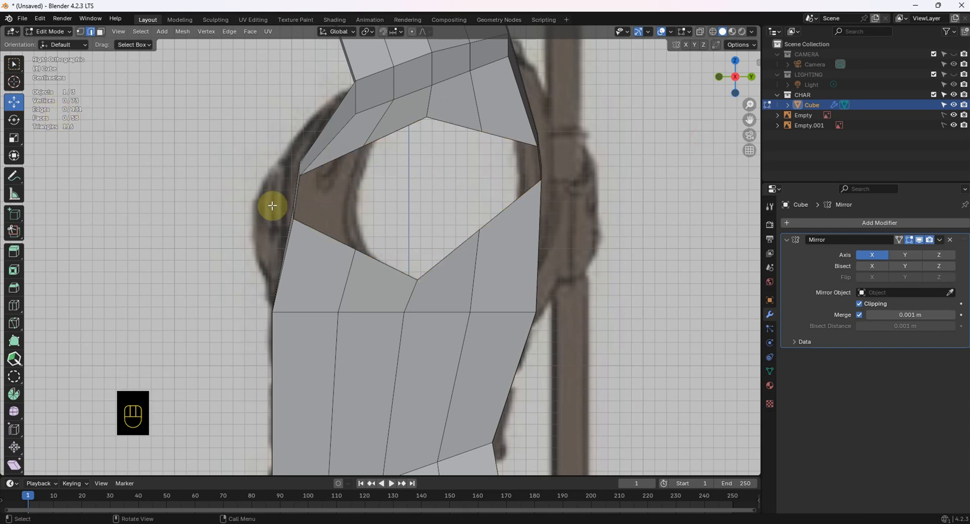
- Add a horizontal loop cut through the filled strip across the chest and clear the selection
middle_drag(269, 208, 289, 190)
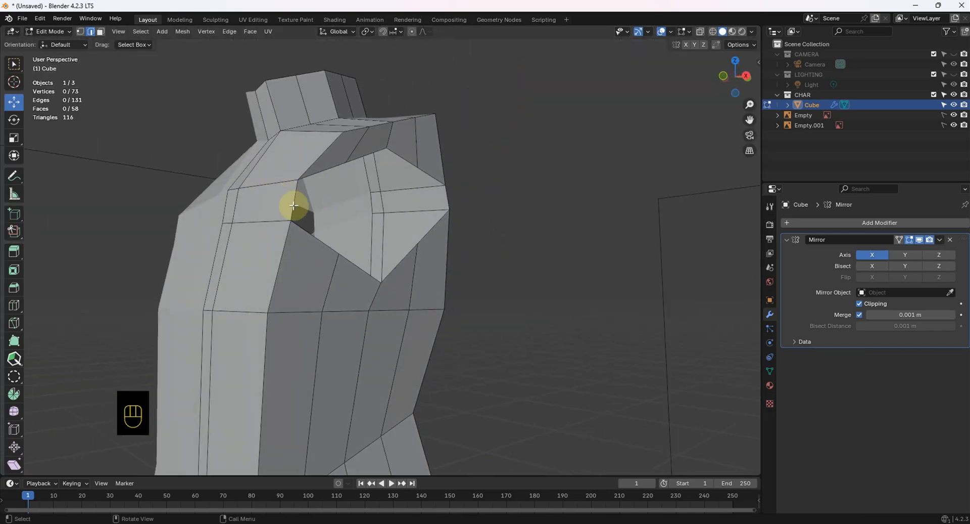
key(ctrl+r)
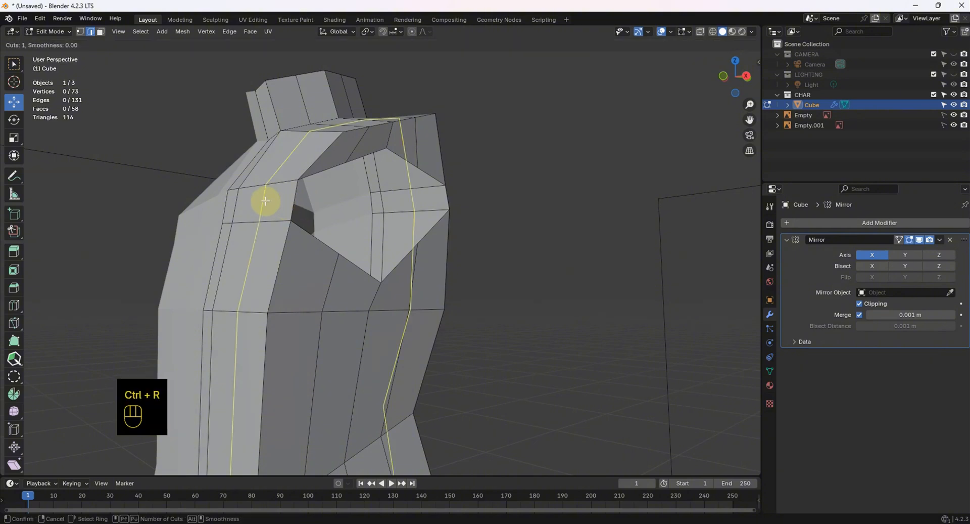
double_click(238, 199)
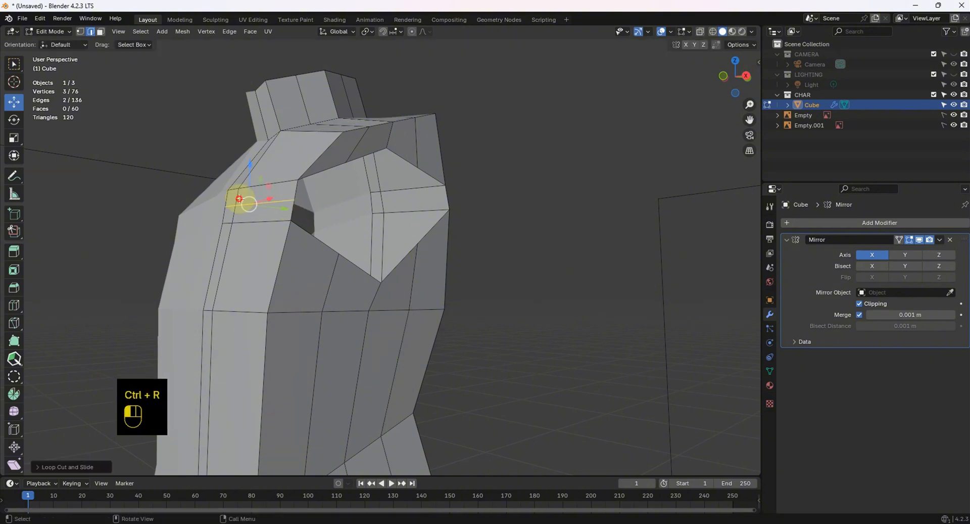
click(596, 201)
- Add a horizontal loop cut through the filled strip across the back and check the arm hole's edge loop count
key(ctrl+r)
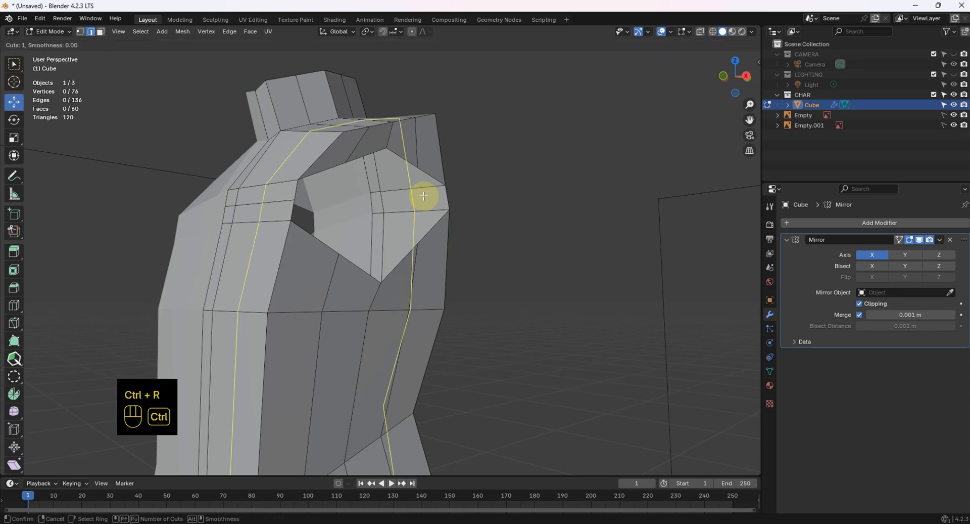
double_click(372, 204)
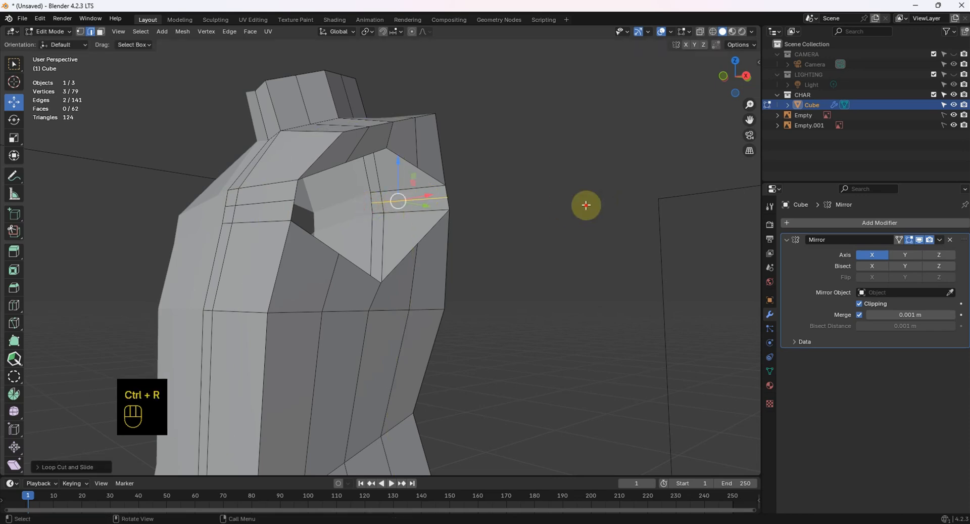
click(585, 206)
middle_drag(585, 205, 325, 169)
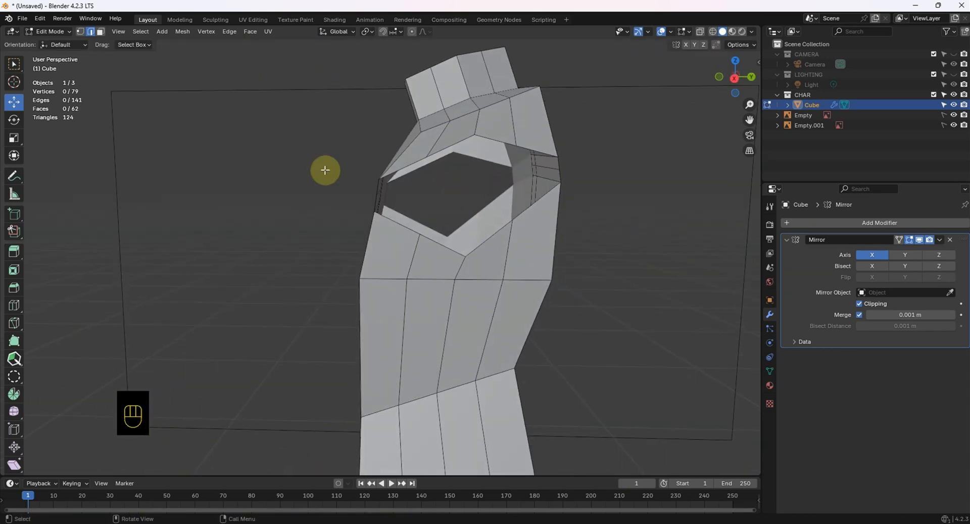
alt+click(414, 162)
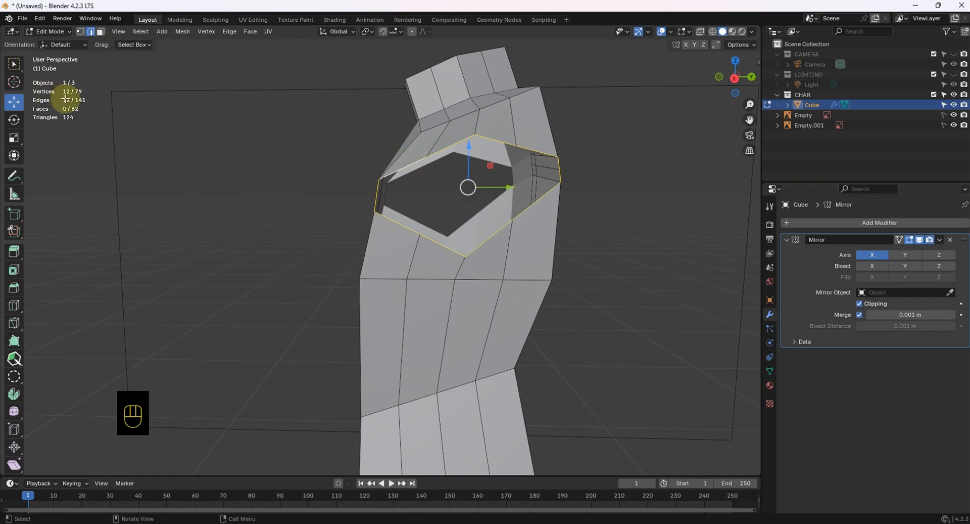
middle_drag(373, 364, 374, 232)
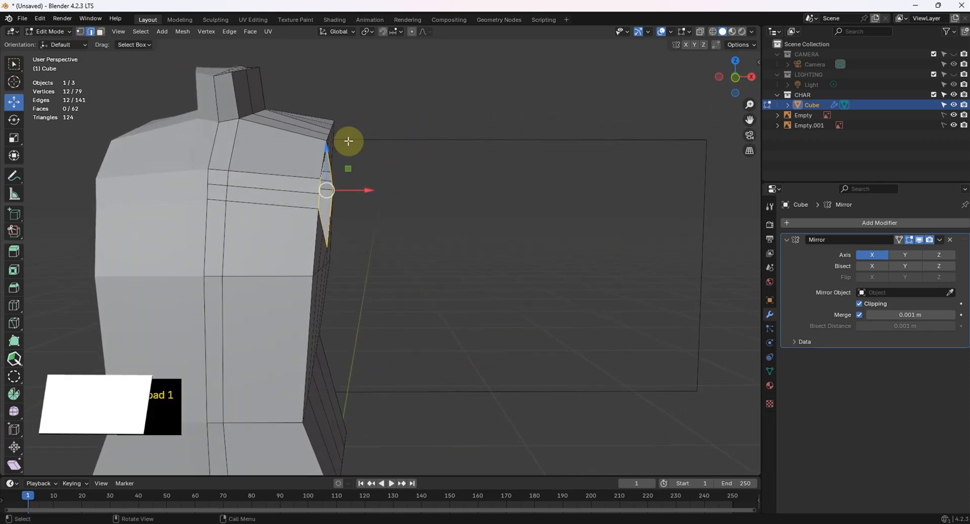
click(491, 277)
- Select the three upper vertices of the arm hole and move them outward toward the reference shoulder outline in front view
key(KP_1)
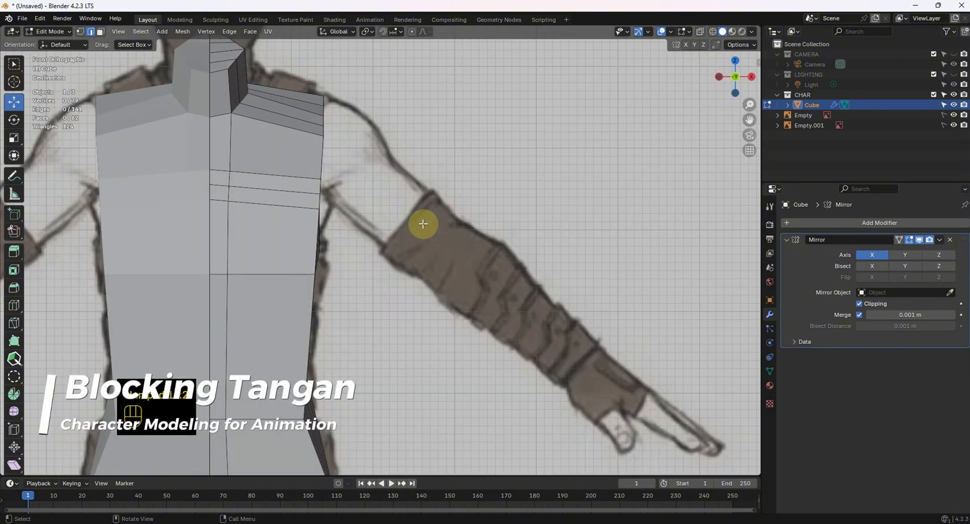
middle_drag(422, 221, 359, 173)
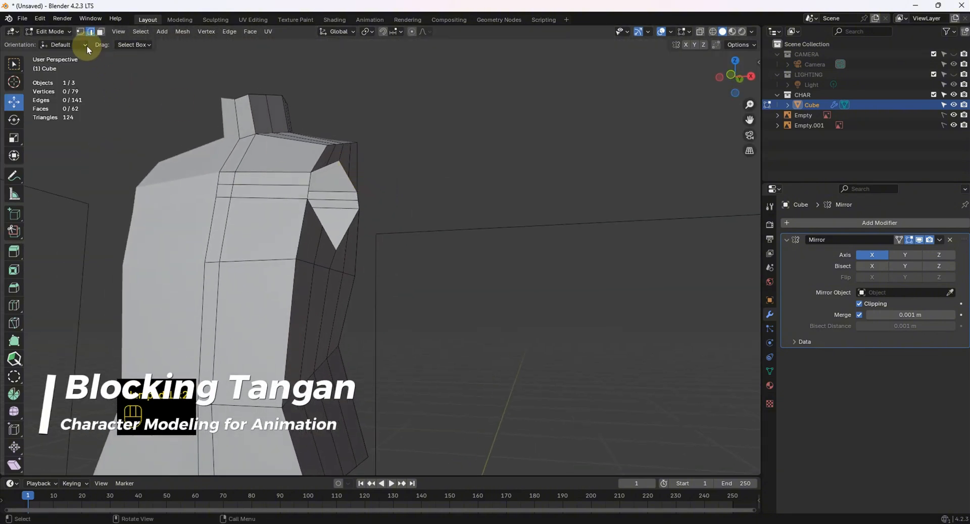
click(81, 32)
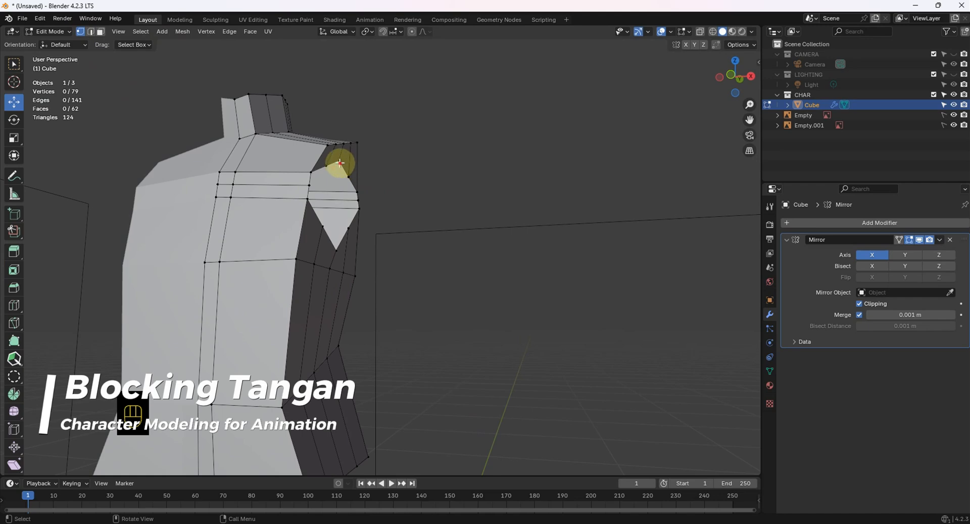
click(341, 163)
shift+click(329, 164)
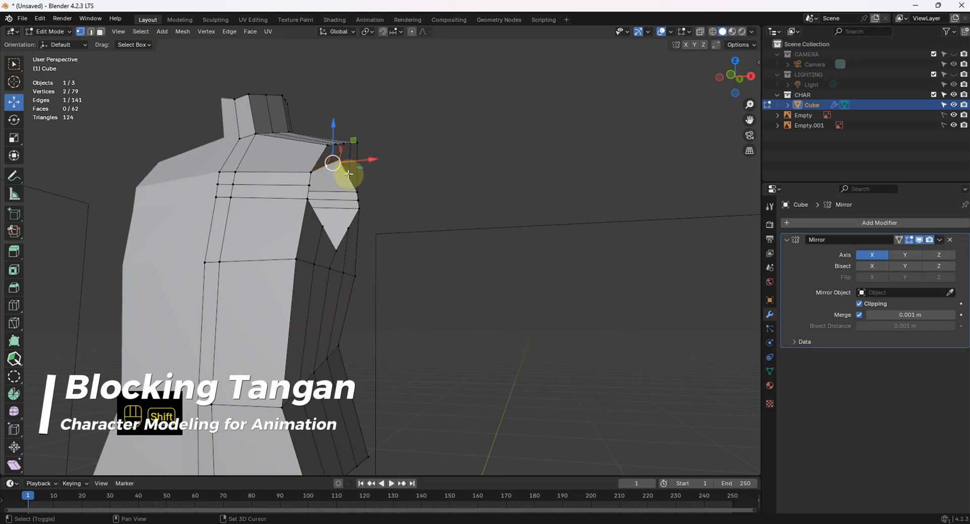
shift+click(348, 176)
key(KP_1)
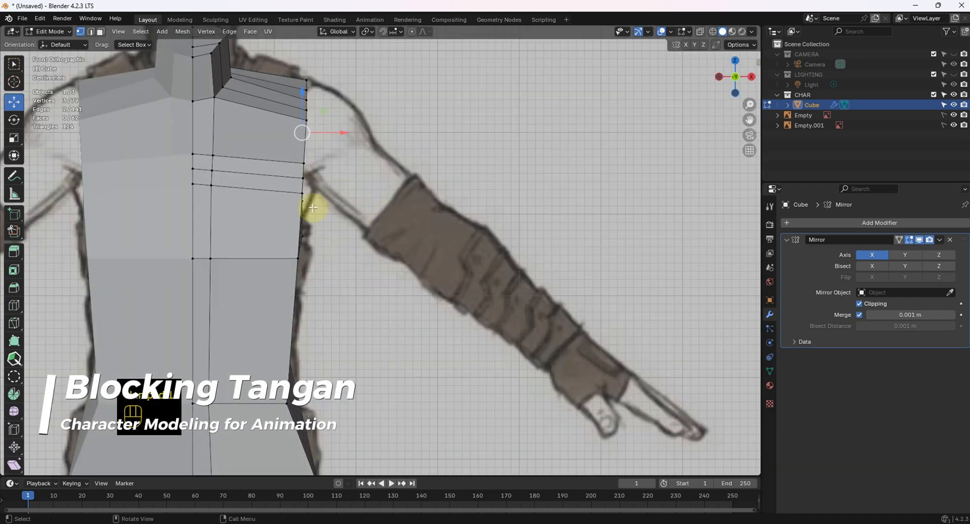
drag(351, 134, 353, 97)
- Select the outer corner vertex on top of the shoulder and lower it slightly in front view
middle_drag(352, 97, 518, 145)
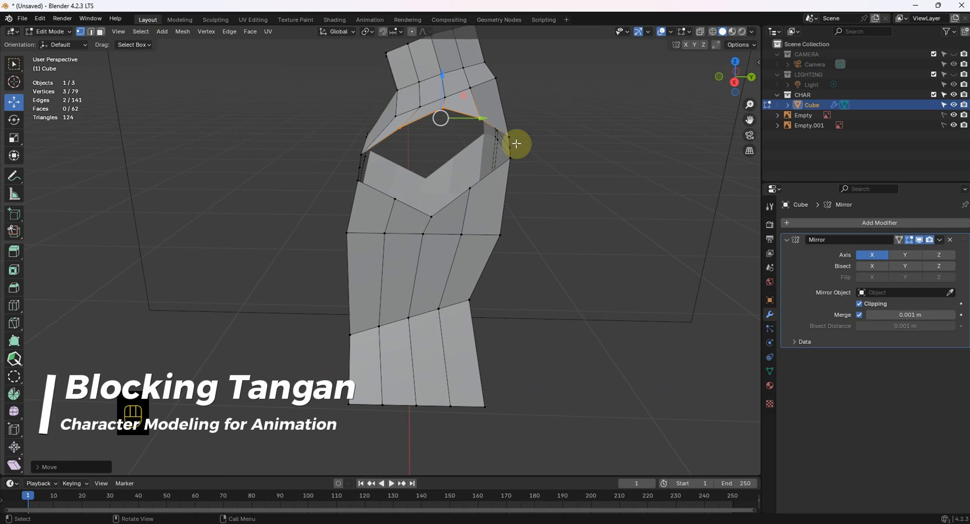
click(495, 75)
middle_drag(495, 75, 510, 155)
key(KP_1)
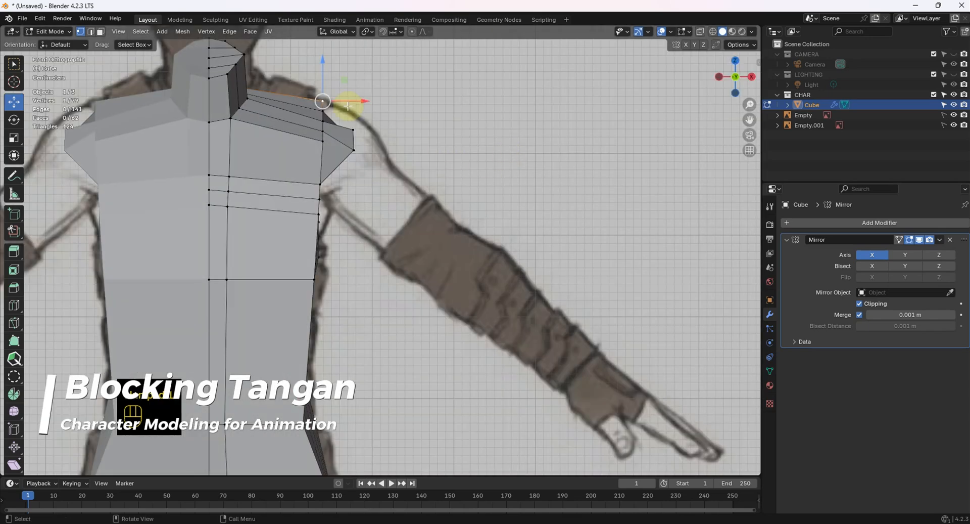
mouse_move(348, 106)
middle_down()
mouse_move(336, 121)
mouse_move(345, 122)
middle_up()
key(KP_1)
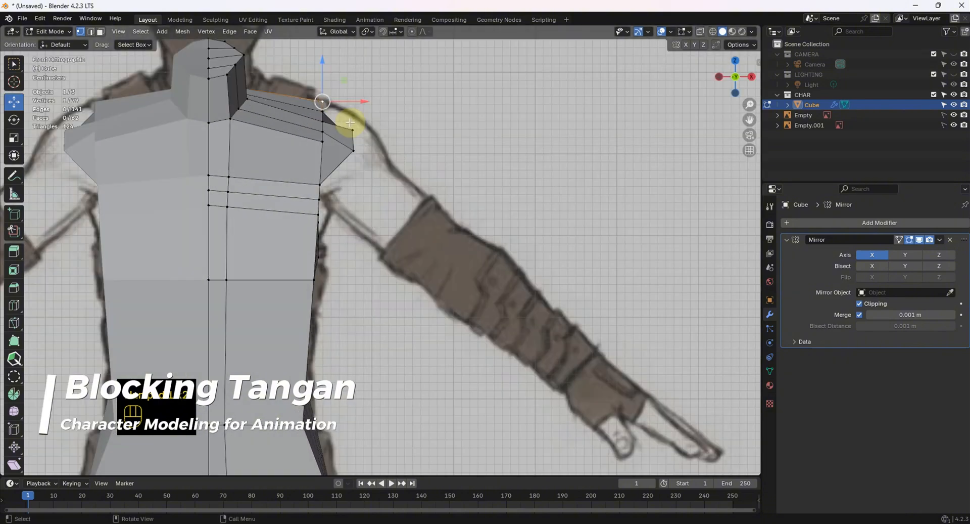
mouse_move(323, 73)
mouse_down()
mouse_move(320, 64)
mouse_move(322, 94)
mouse_move(323, 76)
mouse_up()
- Select the three lower vertices of the arm hole and move them outward toward the underside of the reference arm
middle_drag(325, 102, 338, 229)
click(336, 218)
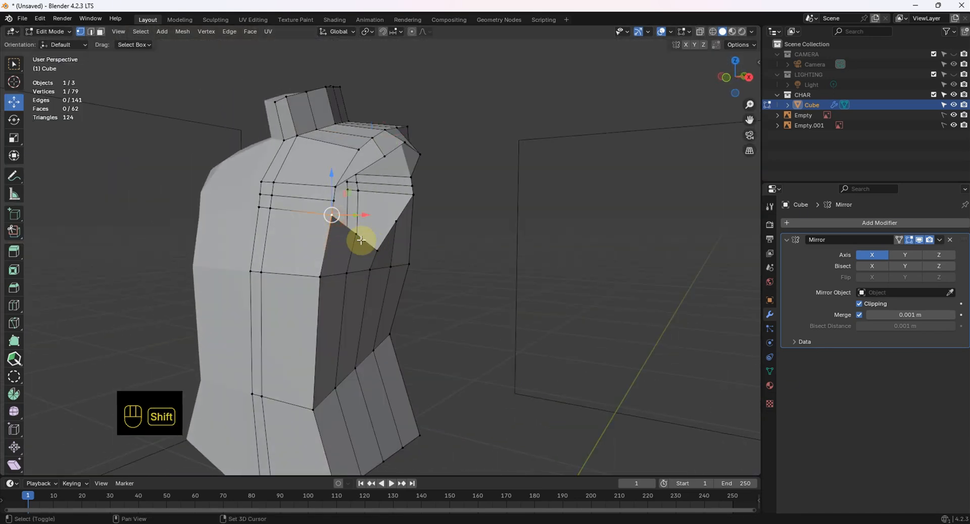
shift+click(379, 247)
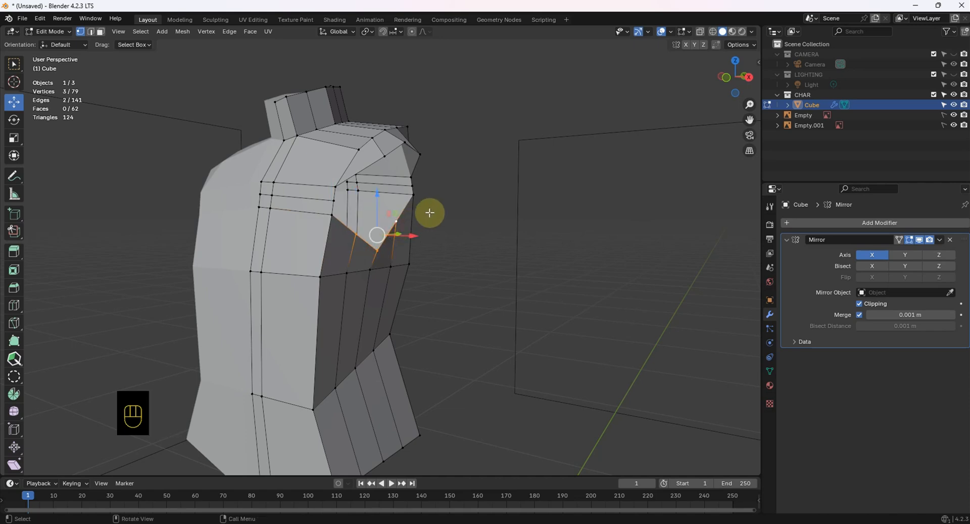
key(KP_1)
drag(323, 198, 365, 216)
- Lower the front and rear vertices beside the arm hole's lowest point to round its bottom edge
middle_drag(367, 218, 402, 233)
click(398, 218)
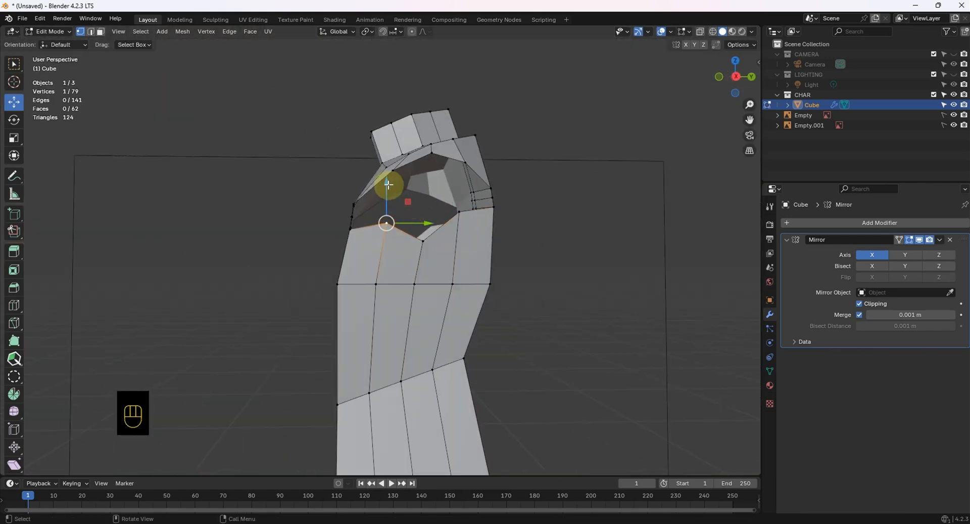
drag(389, 185, 388, 198)
click(459, 213)
drag(466, 192, 466, 210)
- Select the arm hole's edge loop and compare its shape with the front reference image
middle_drag(466, 211, 536, 243)
scroll(452, 276, down, 3)
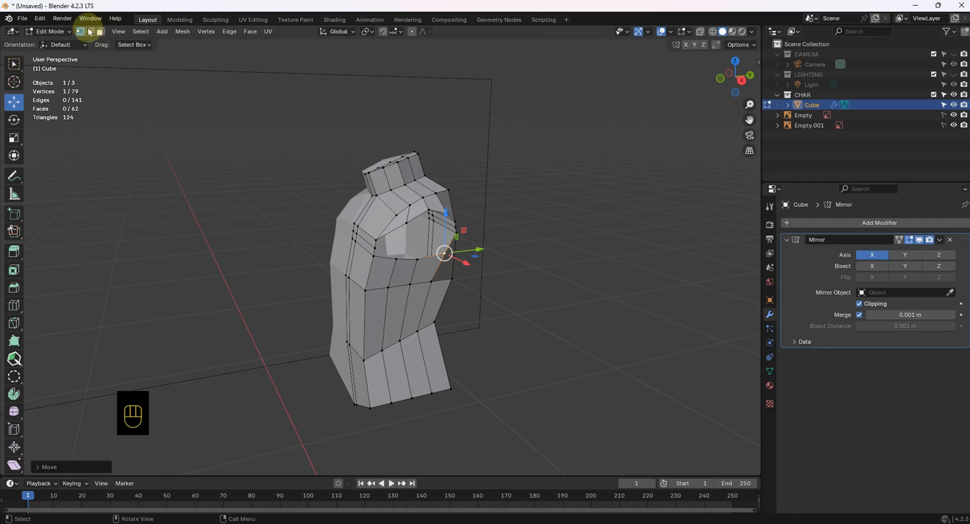
click(91, 32)
middle_drag(323, 182, 429, 196)
alt+click(439, 187)
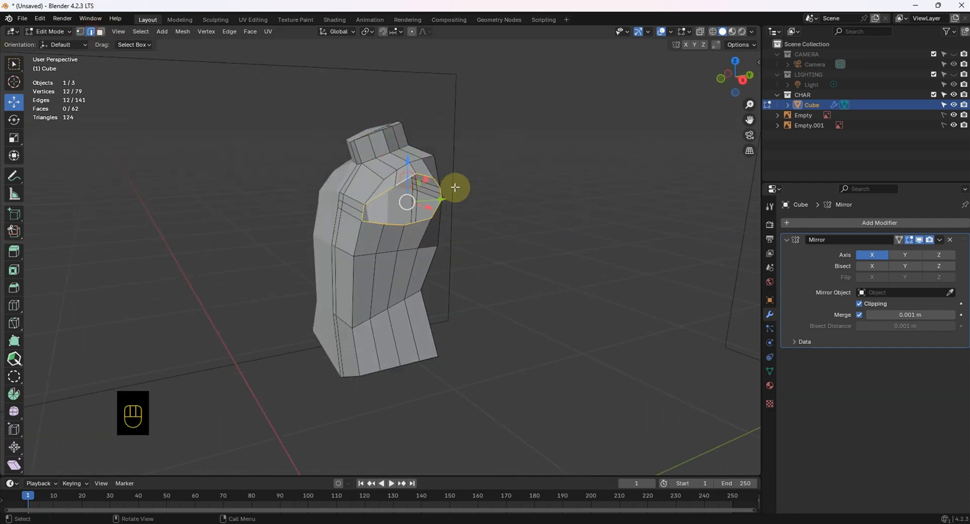
key(KP_1)
scroll(458, 197, up, 4)
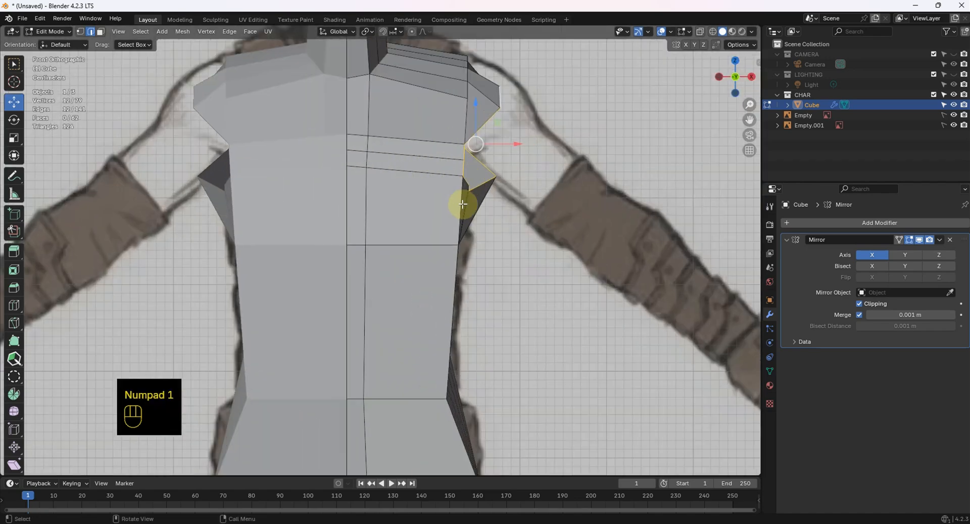
shift+middle_drag(574, 173, 399, 192)
- In front view, move the arm hole's three upper vertices slightly inward and pull the protruding lower vertex in toward the torso's side
click(81, 32)
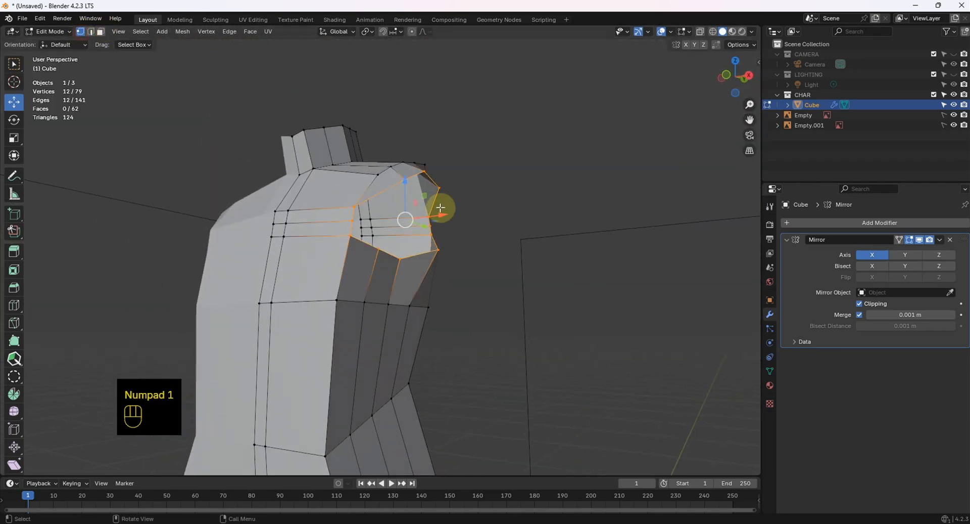
click(406, 180)
shift+click(426, 172)
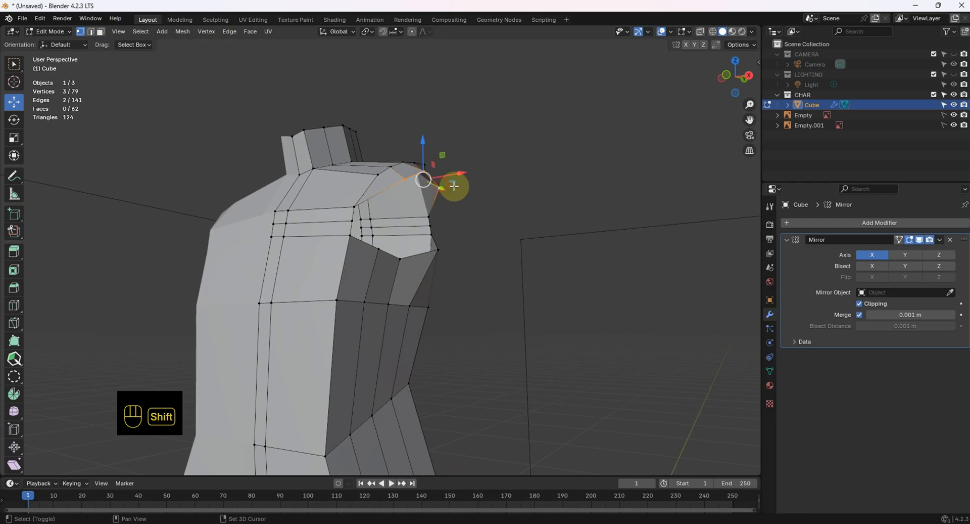
key(KP_1)
drag(408, 150, 401, 151)
click(373, 227)
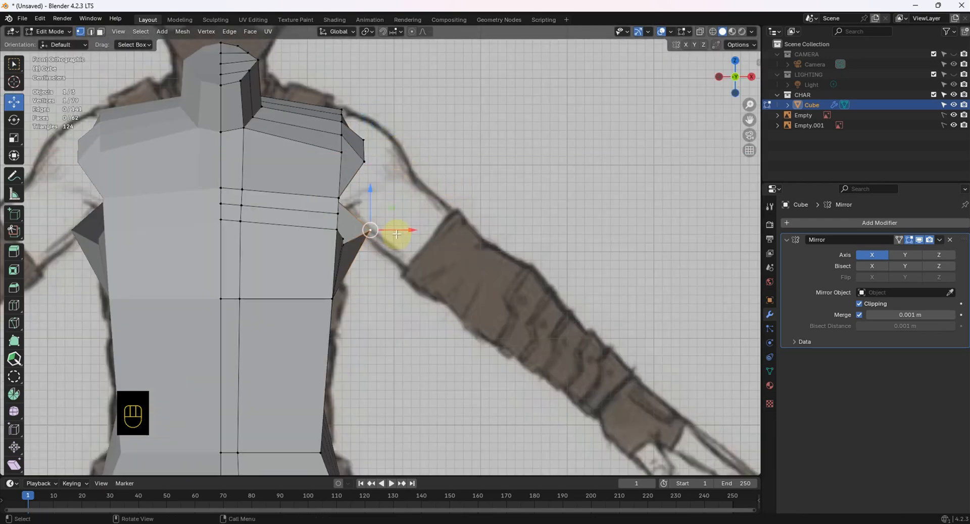
drag(388, 230, 335, 217)
- Extrude the arm hole's edge loop along the reference arm in front view, about 0.03 m outward and 0.02 m downward
middle_drag(335, 216, 297, 225)
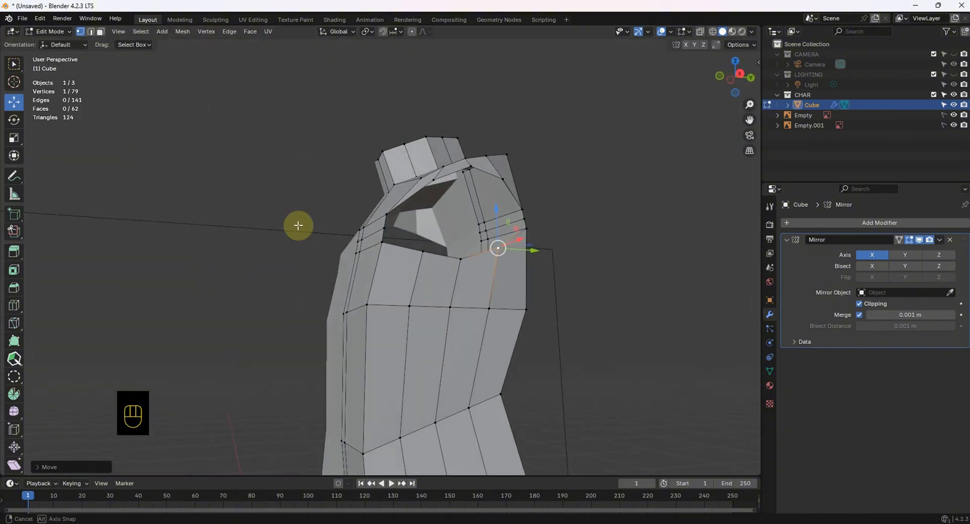
middle_drag(499, 279, 536, 261)
click(92, 31)
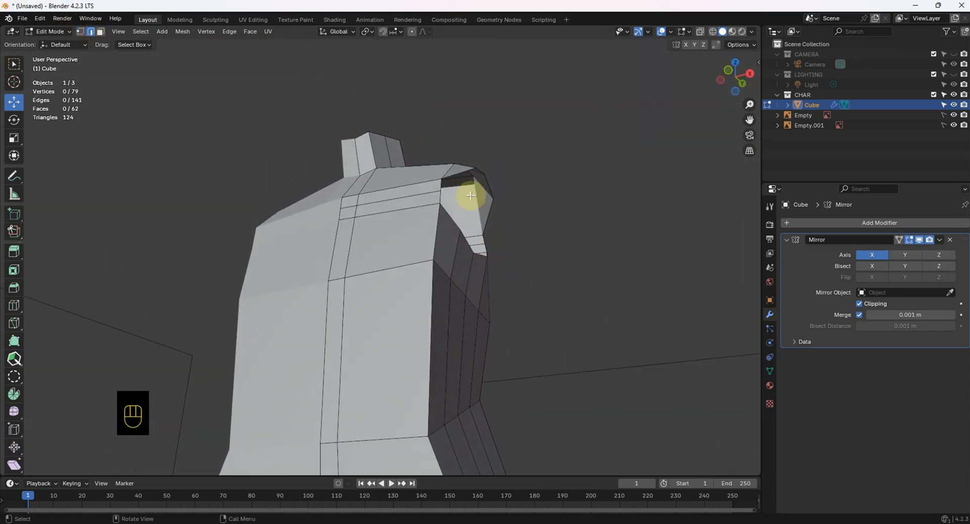
alt+click(462, 174)
key(KP_1)
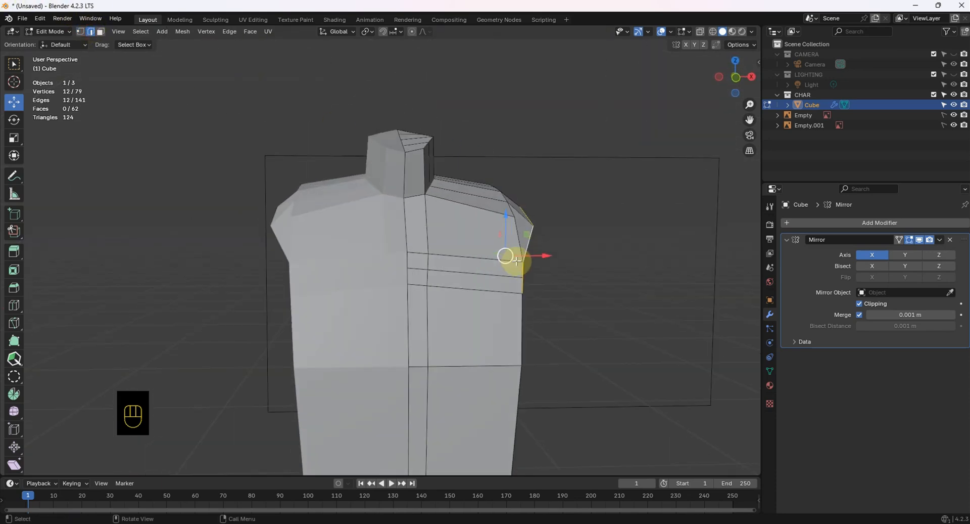
key(e)
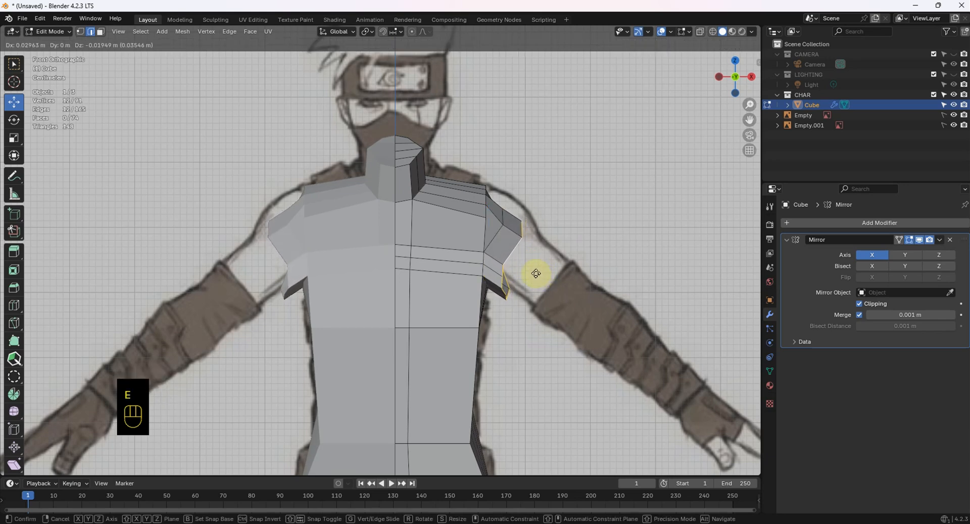
click(534, 272)
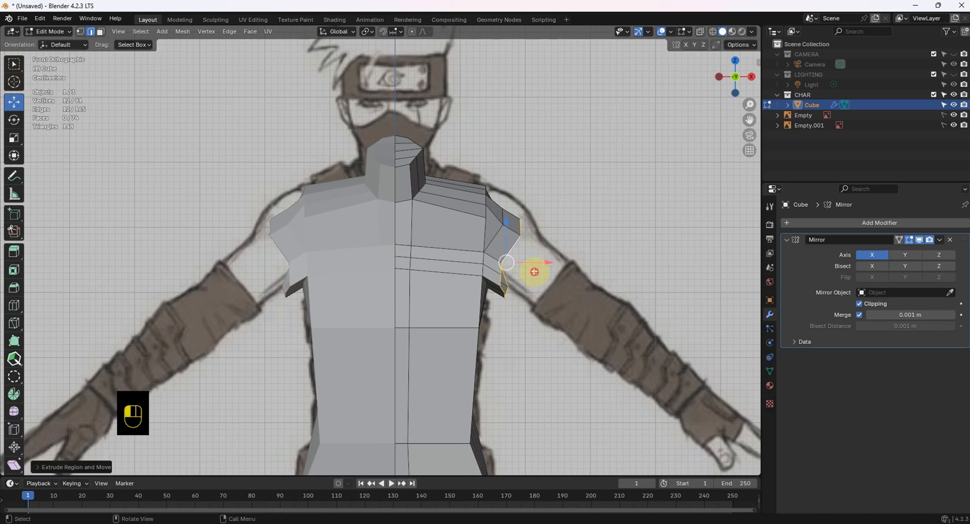
- Inspect the extruded arm opening from the side and look up the LoopTools Circle command and its Quick Favorites option
middle_drag(533, 277, 455, 238)
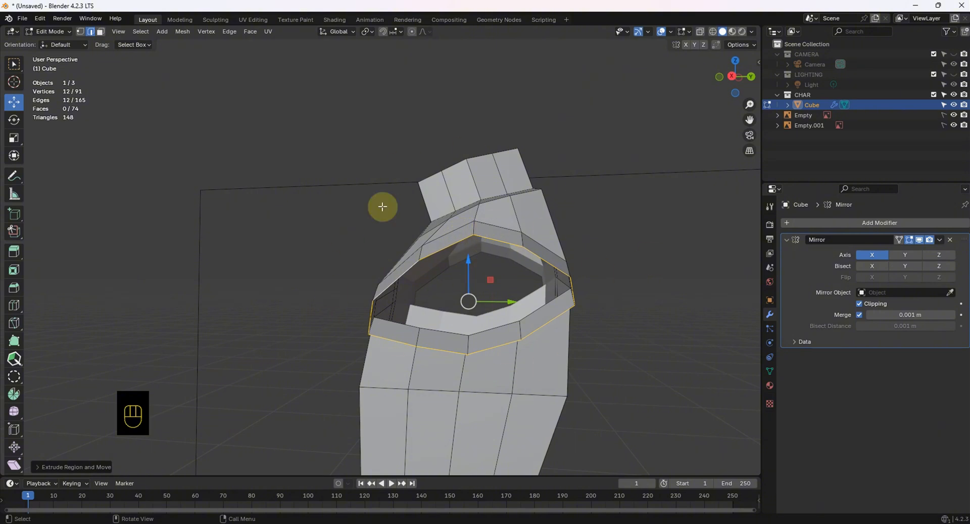
middle_drag(557, 275, 389, 206)
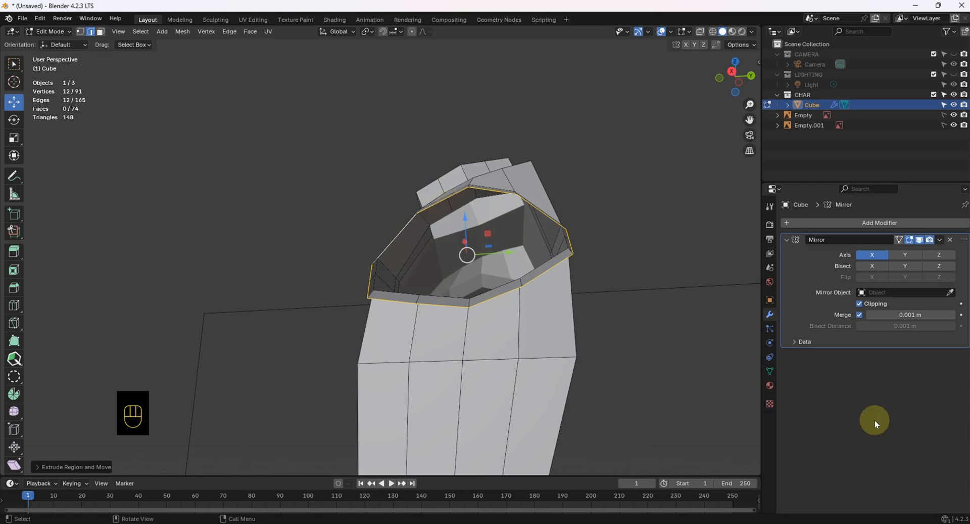
middle_drag(546, 218, 570, 212)
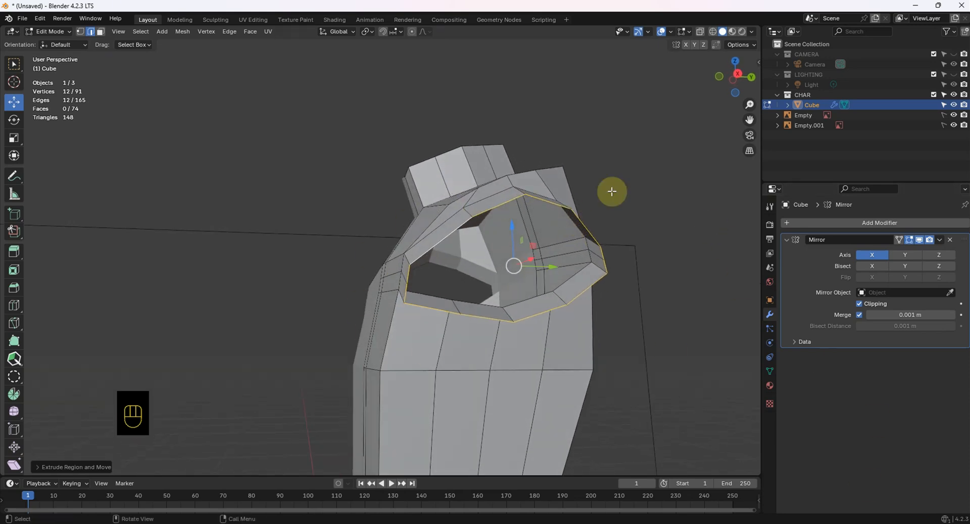
middle_drag(466, 217, 461, 217)
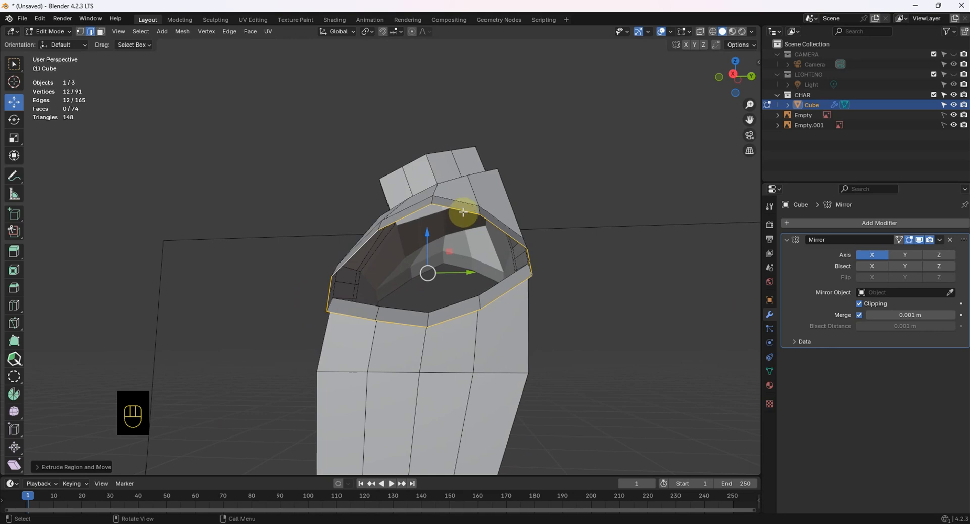
right_click(464, 211)
mouse_move(454, 187)
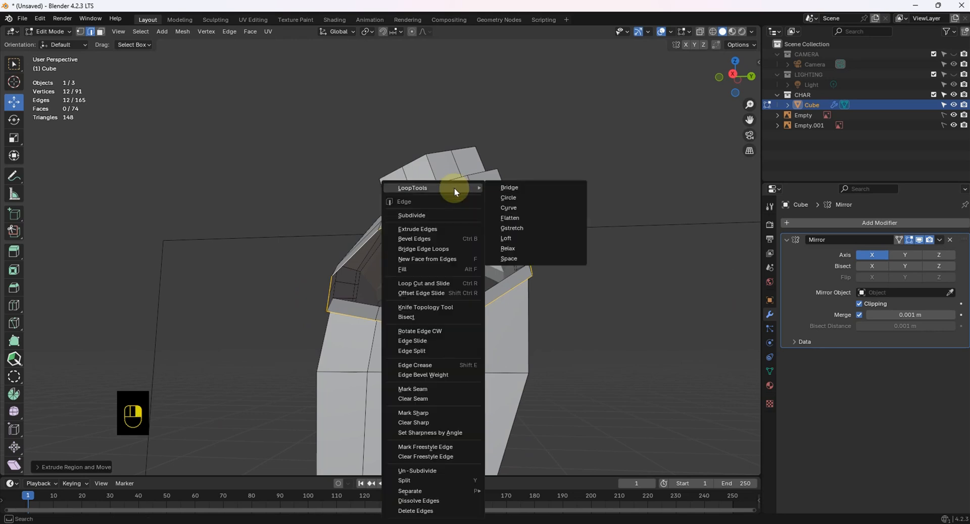
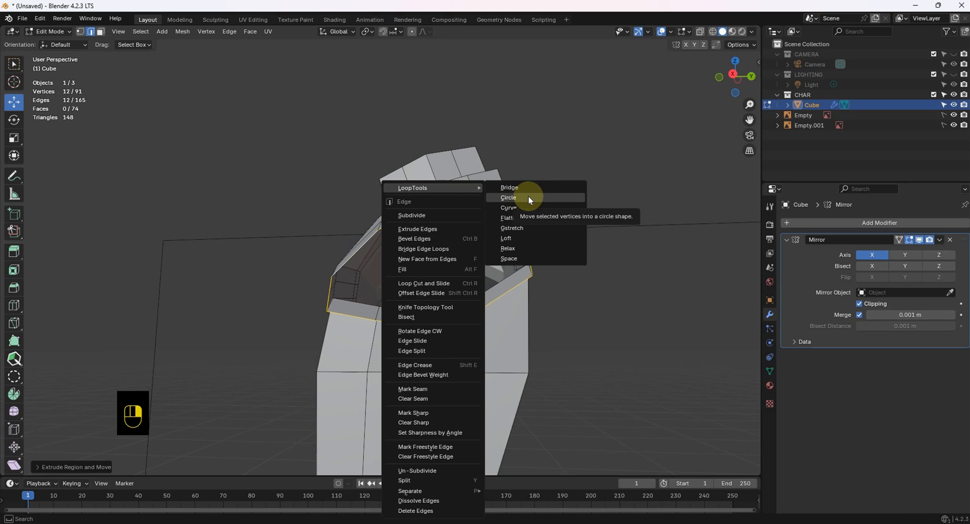
right_click(528, 198)
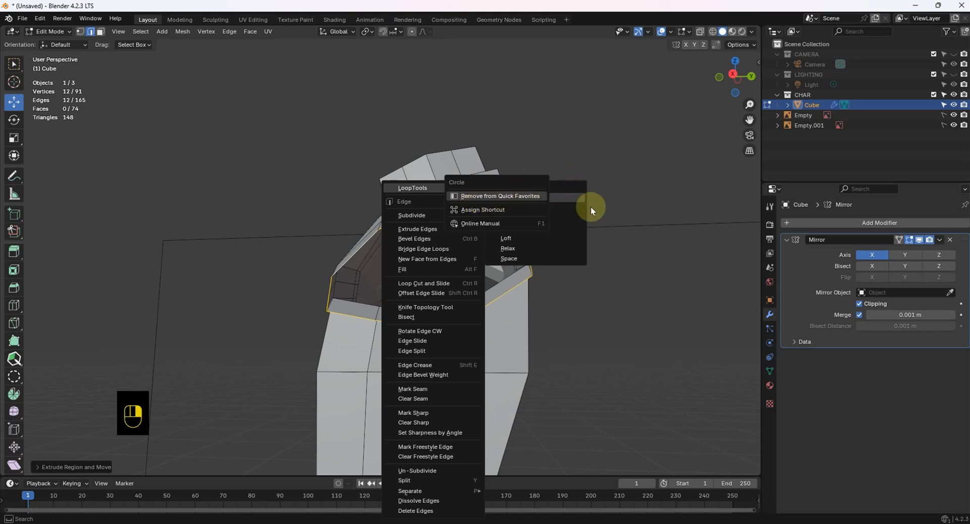
click(508, 197)
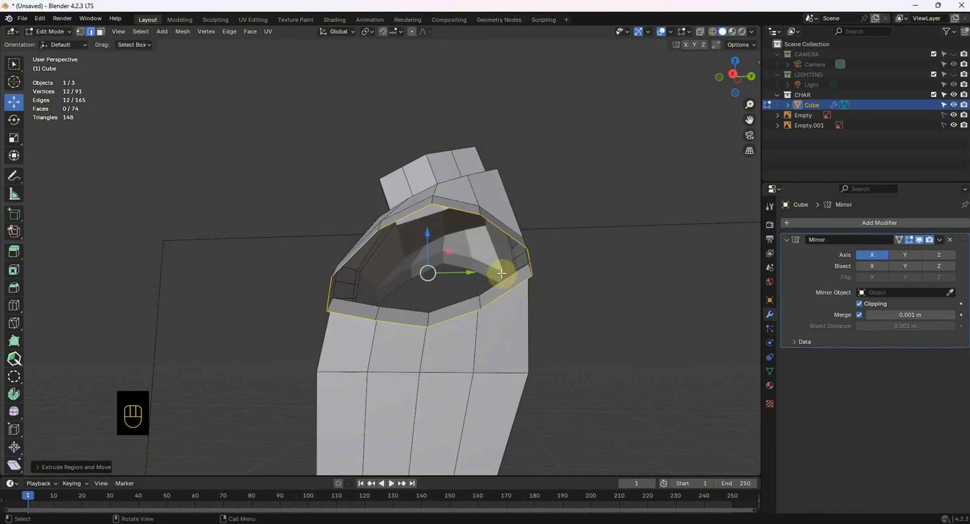
- Shape the extruded arm opening's edge loop into a circle with LoopTools Circle, look up the Quick Favorites list, and deselect the loop
right_click(483, 214)
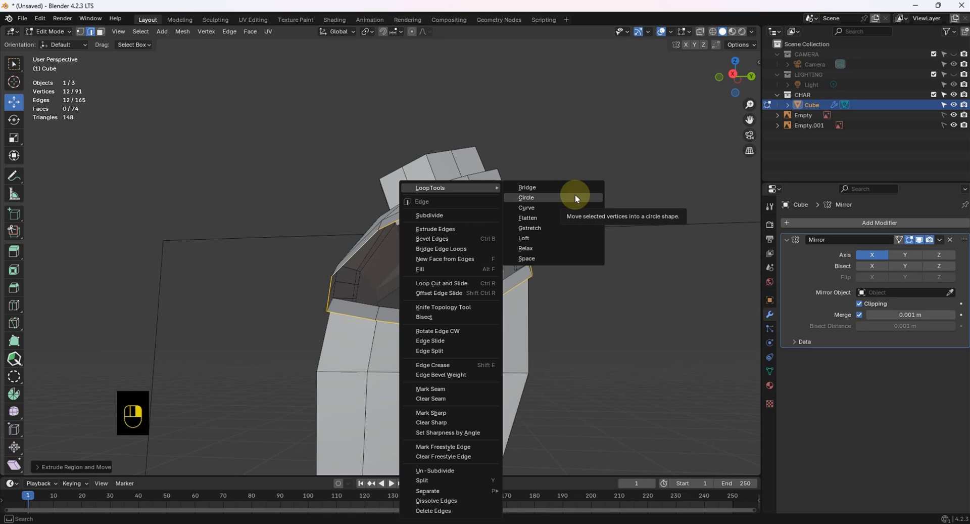
right_click(577, 197)
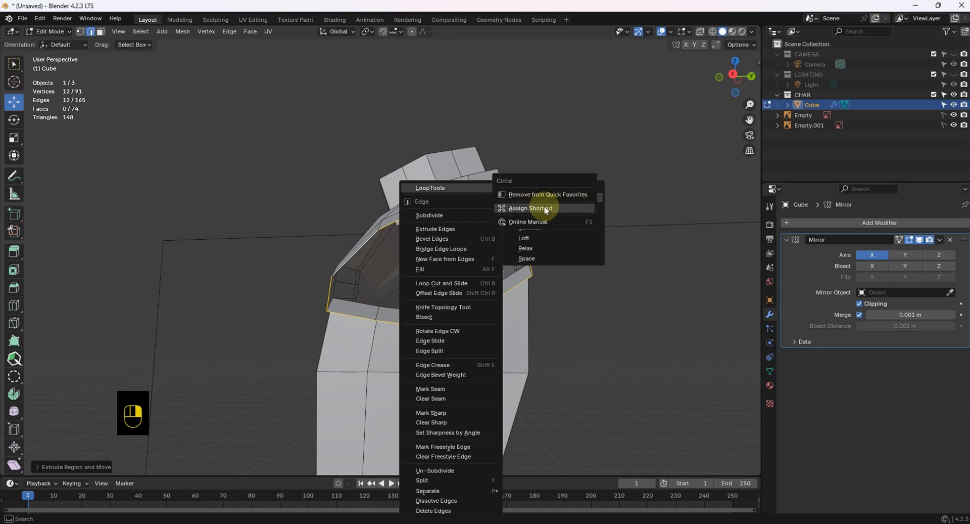
click(568, 197)
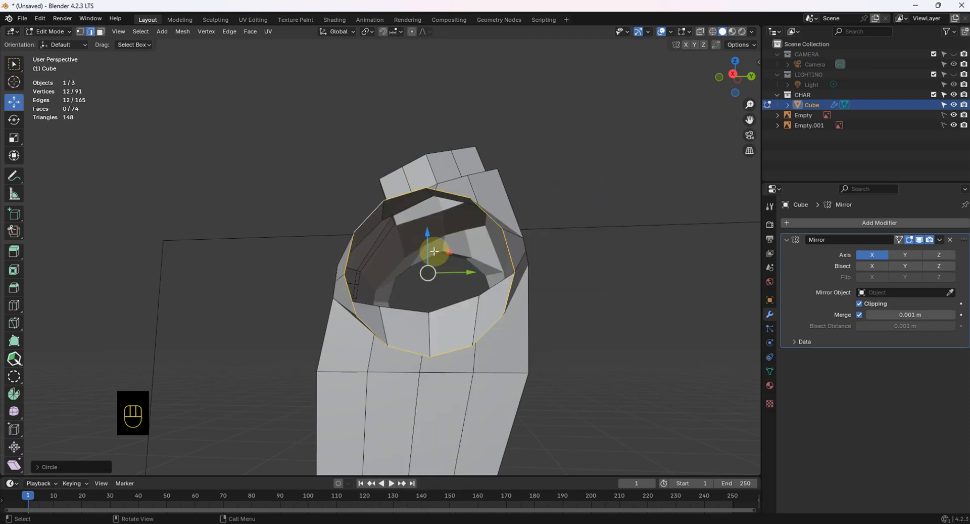
middle_drag(431, 251, 430, 284)
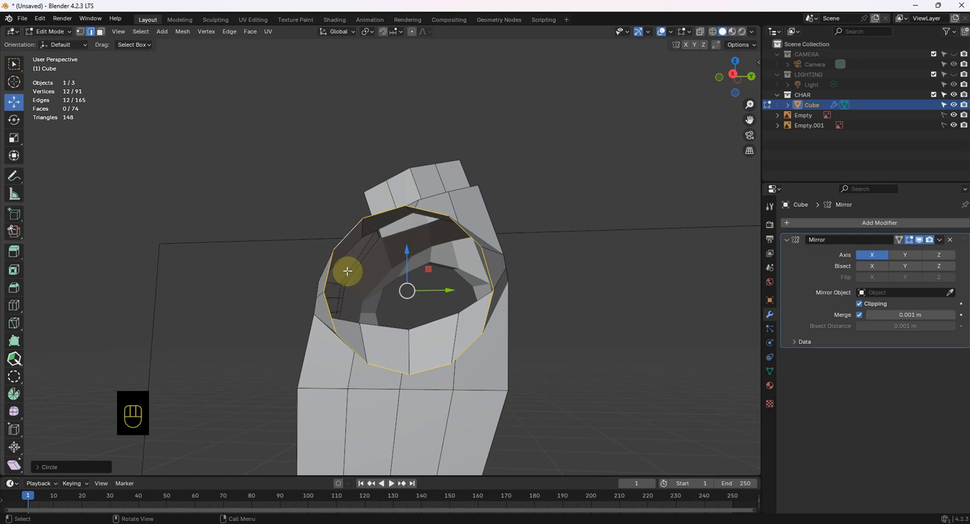
key(q)
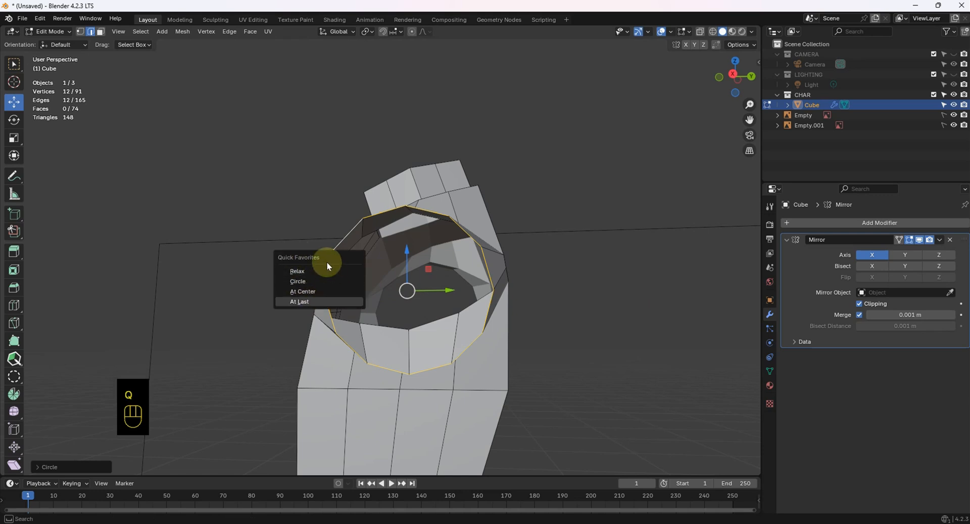
click(613, 249)
middle_drag(398, 310, 463, 219)
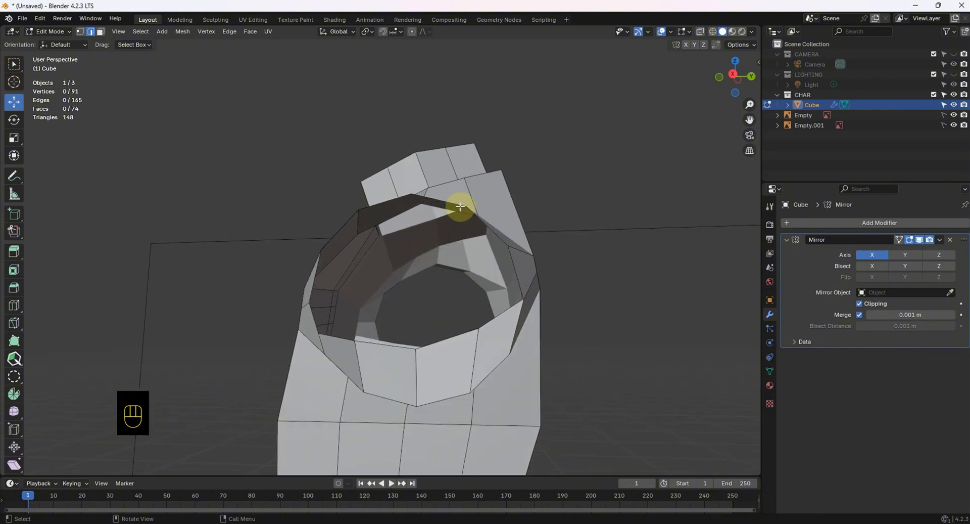
- Select the circular arm opening's edge loop and scale it down in side view
alt+click(459, 205)
mouse_move(494, 264)
middle_down()
mouse_move(524, 273)
mouse_move(494, 272)
middle_up()
key(KP_1)
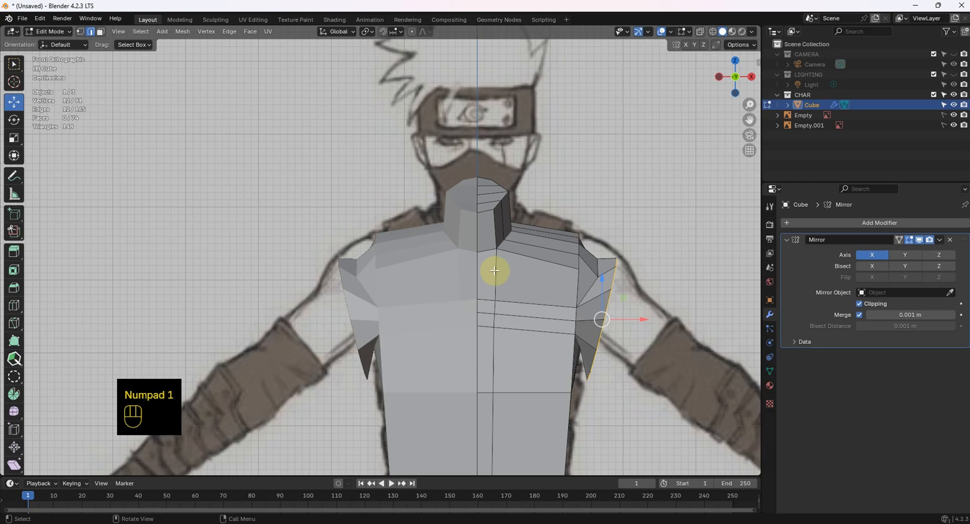
key(KP_3)
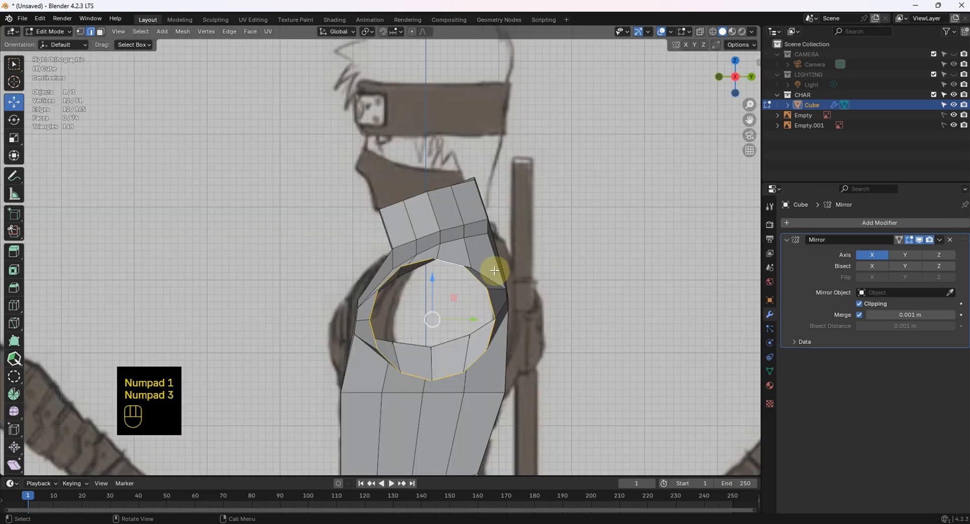
shift+middle_drag(472, 303, 483, 179)
key(s)
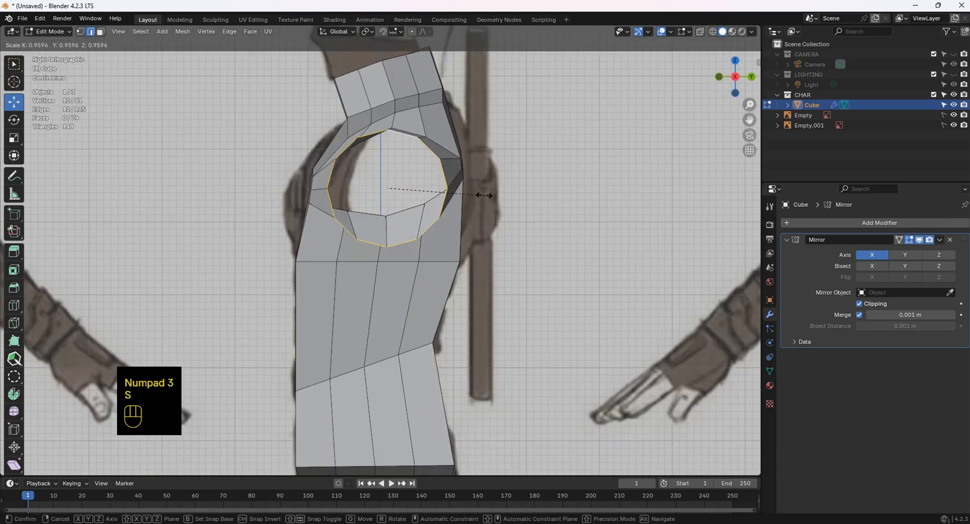
click(457, 180)
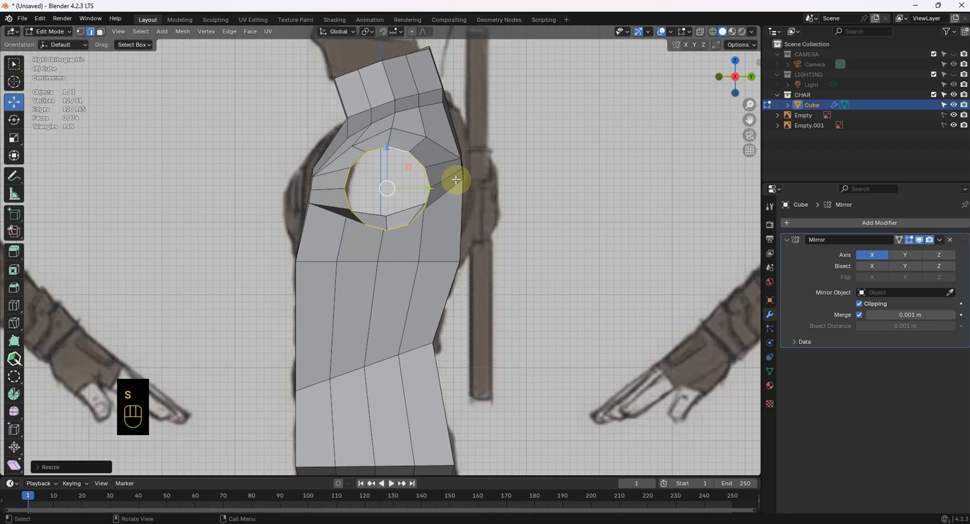
- In front view, raise the arm opening's outer loop and the edges joining it to the torso toward the reference shoulder line
key(KP_1)
drag(603, 145, 601, 134)
alt+click(588, 152)
middle_drag(591, 143, 592, 142)
key(KP_1)
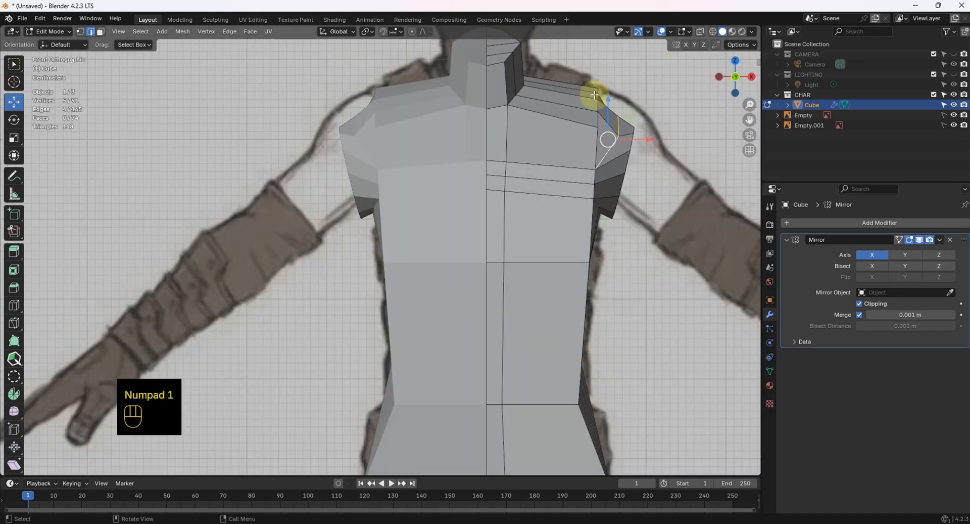
drag(611, 98, 609, 79)
alt+click(630, 137)
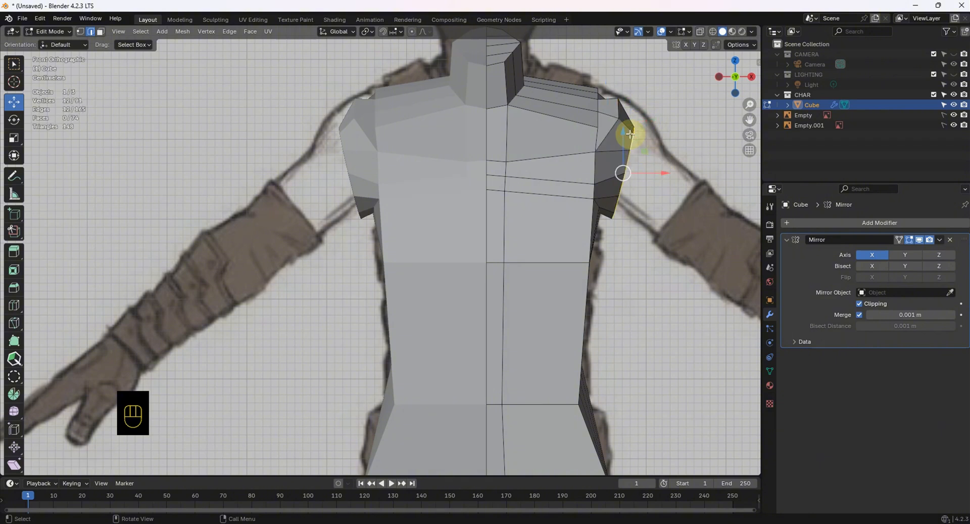
drag(631, 134, 645, 120)
- Select the edges joining the arm to the front of the torso, add the adjoining lower edge, and move them inward along X
alt+click(620, 106)
middle_drag(644, 120, 469, 92)
click(455, 83)
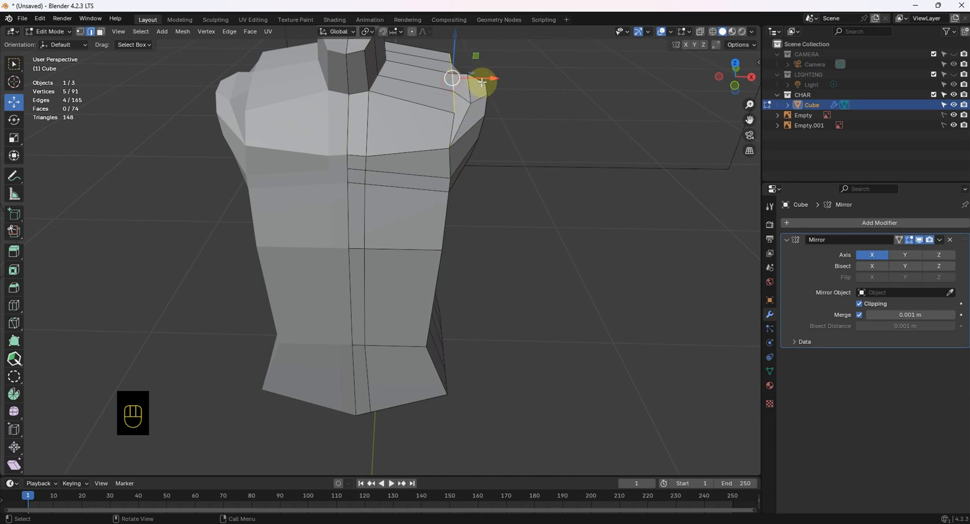
shift+click(448, 124)
drag(490, 91, 475, 88)
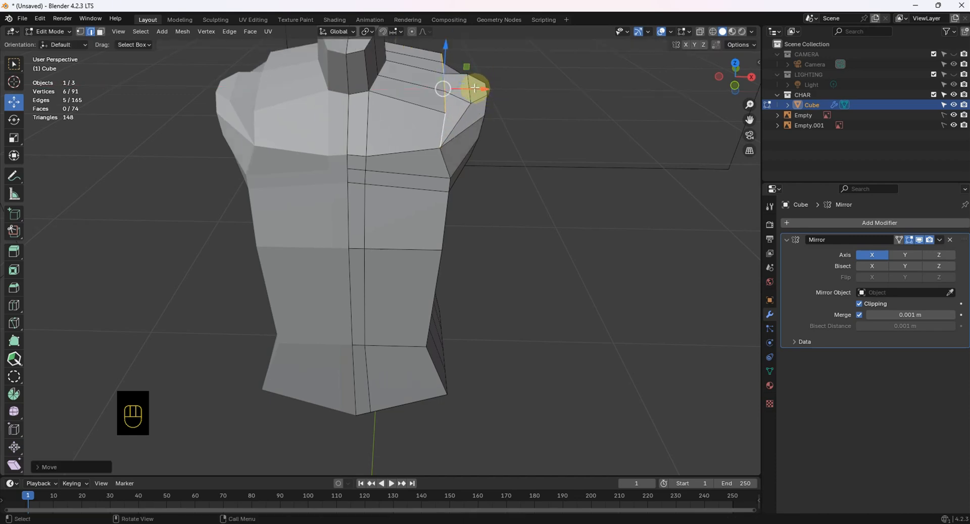
key(KP_1)
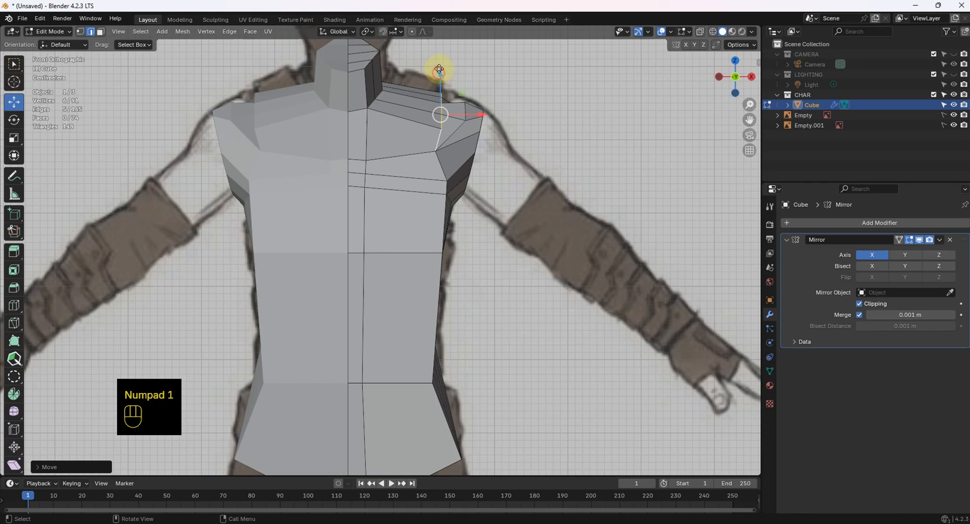
- Select the arm opening's outer edge loop and move it slightly inward and upward in front view
middle_drag(500, 133, 496, 159)
alt+click(498, 155)
key(KP_1)
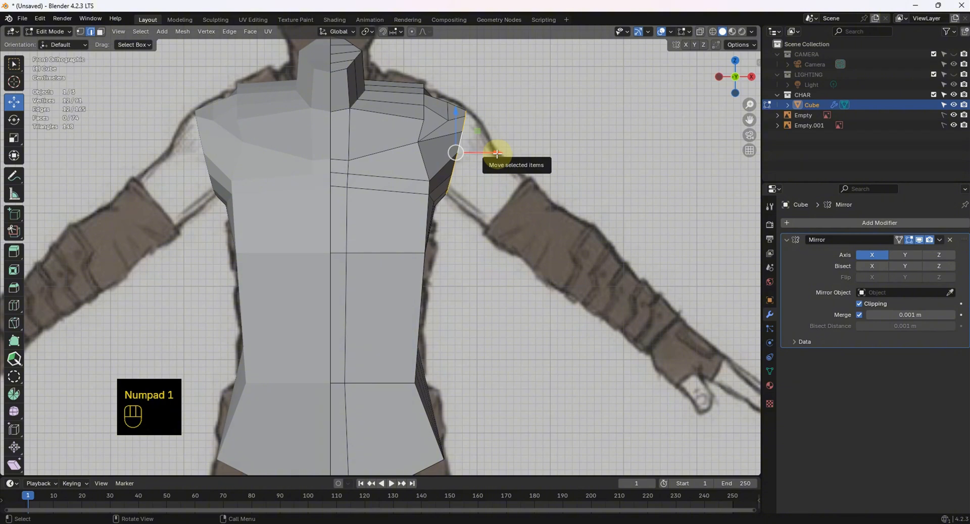
drag(491, 151, 485, 151)
drag(446, 114, 449, 111)
- Extrude the arm opening about 0.03 m outward and 0.02 m downward, and rotate its new end loop square to the reference arm
key(e)
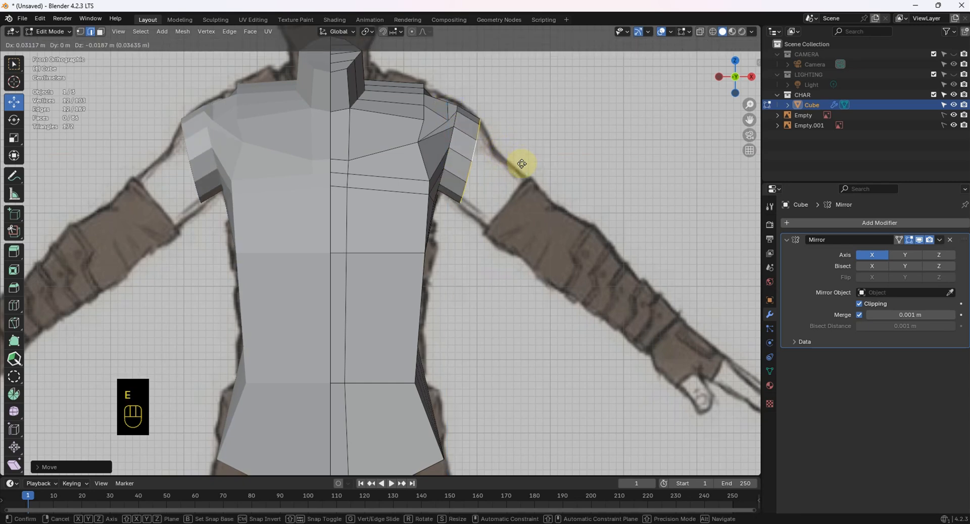
click(521, 164)
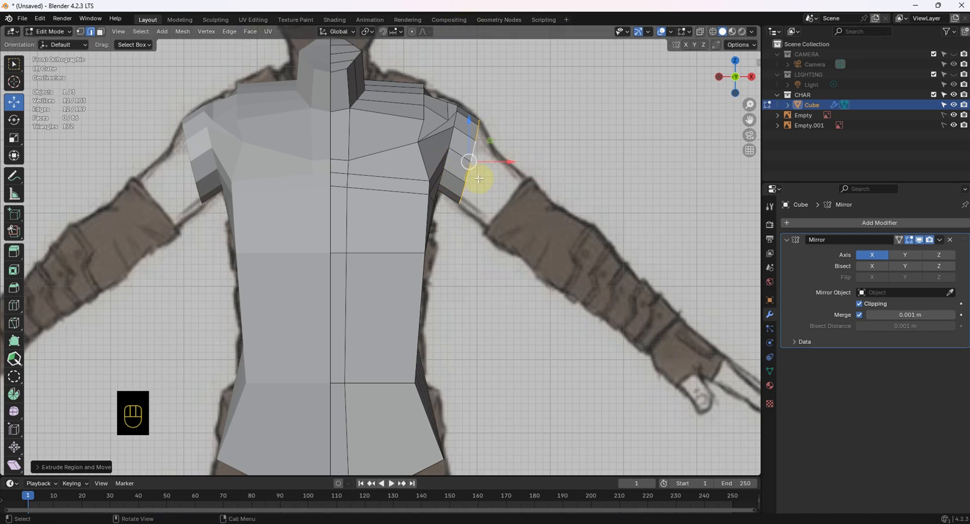
key(KP_1)
middle_drag(488, 176, 376, 218)
key(KP_1)
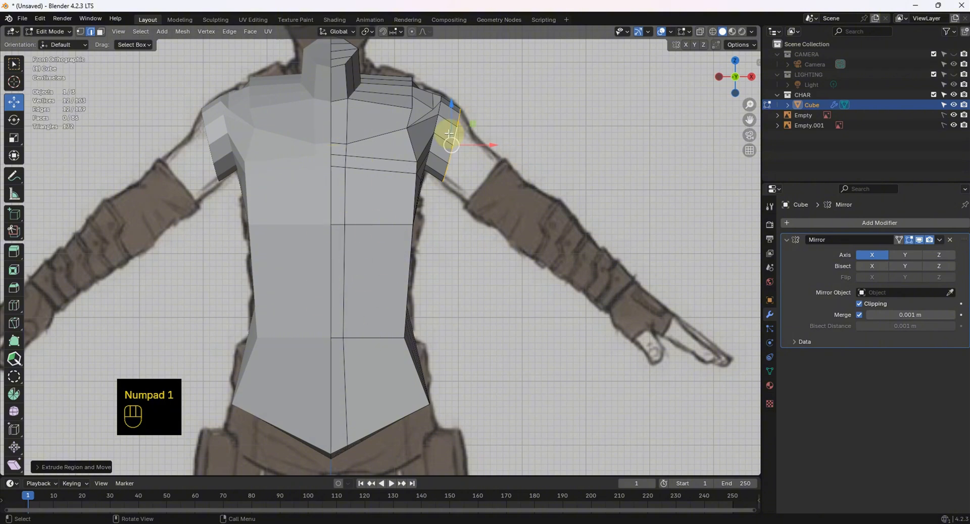
key(r)
click(527, 161)
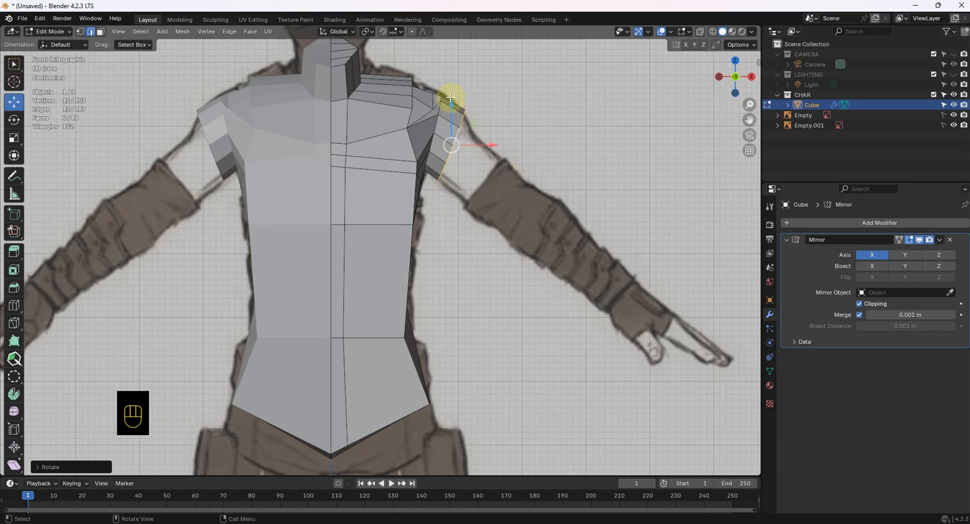
- In face select mode, select the new arm segment's ring of faces and rotate it about 5.7 degrees in front view
scroll(450, 128, up, 2)
scroll(450, 127, down, 2)
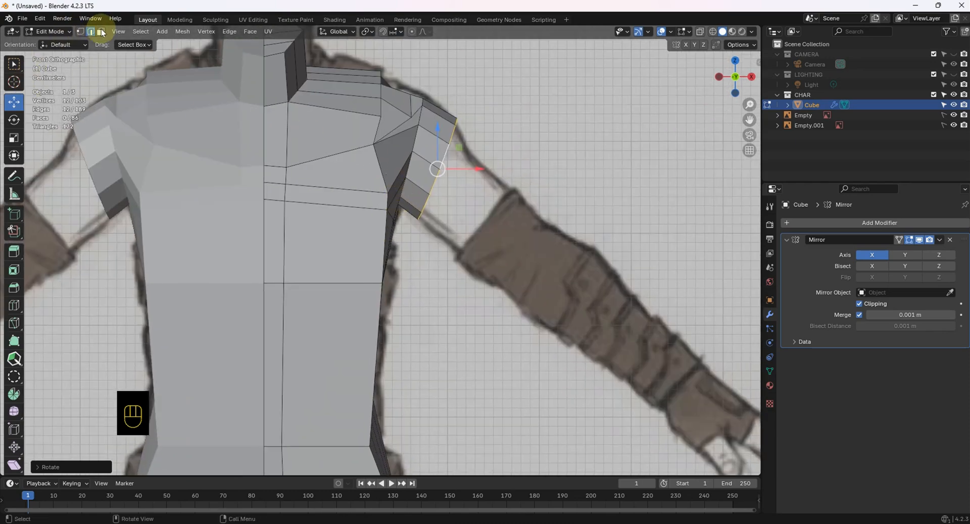
click(101, 31)
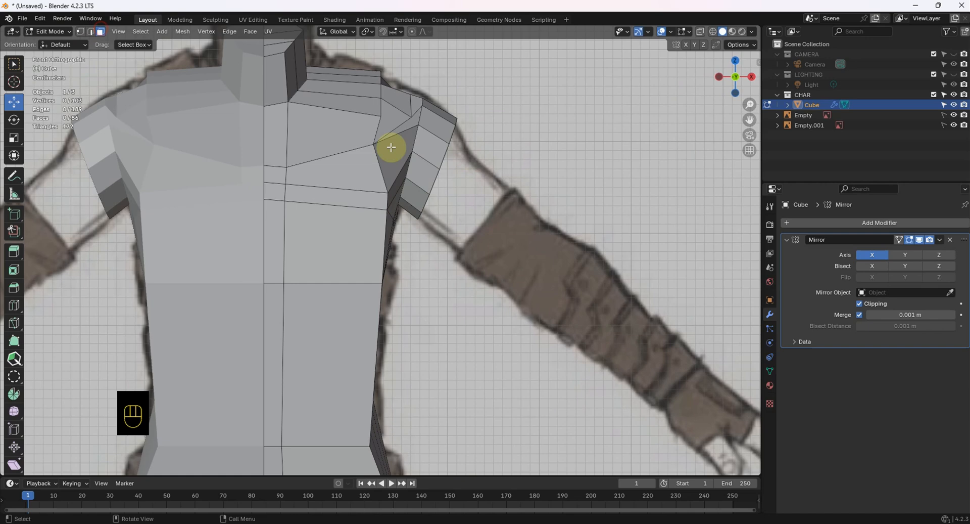
key(KP_5)
alt+click(435, 151)
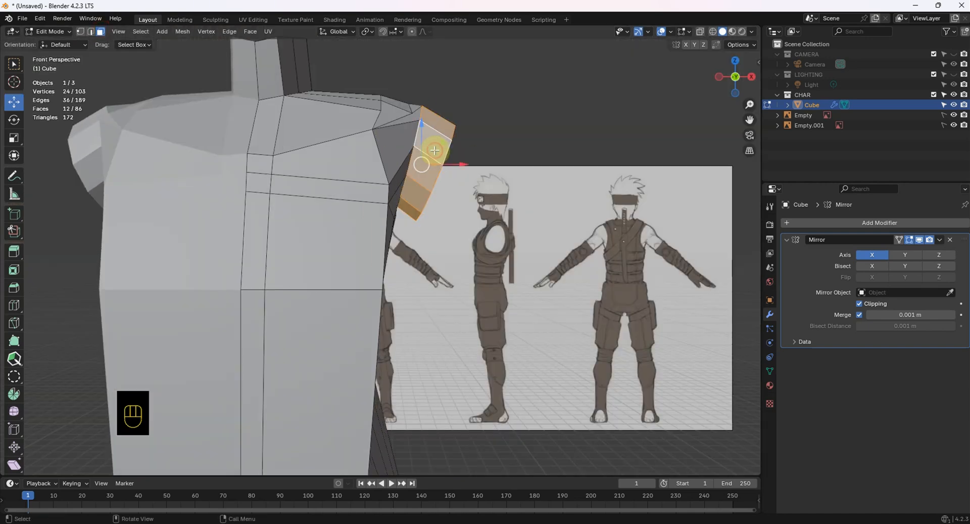
key(KP_1)
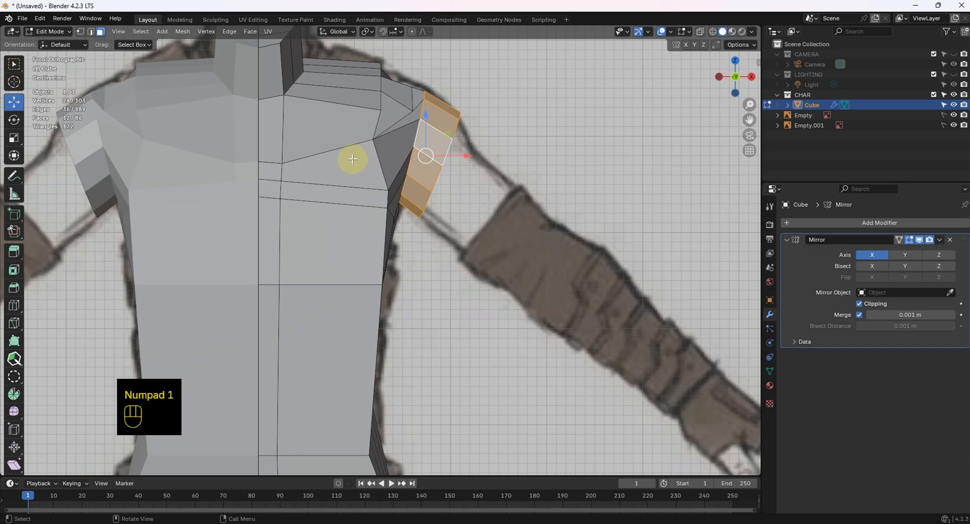
shift+middle_drag(351, 158, 453, 129)
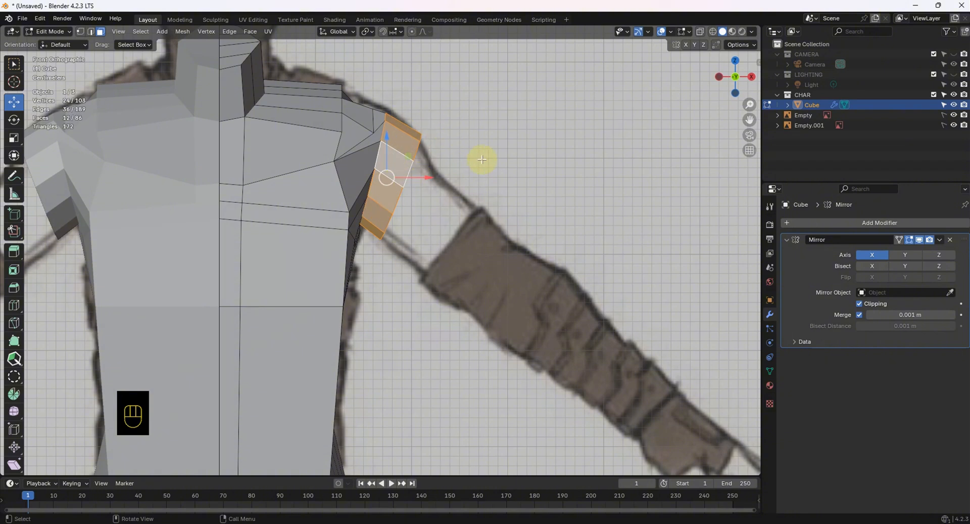
key(r)
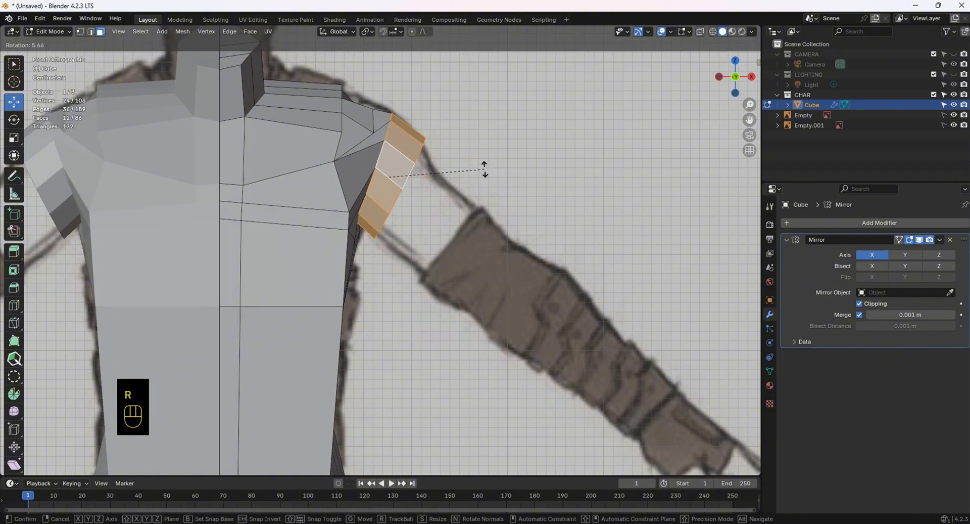
click(484, 169)
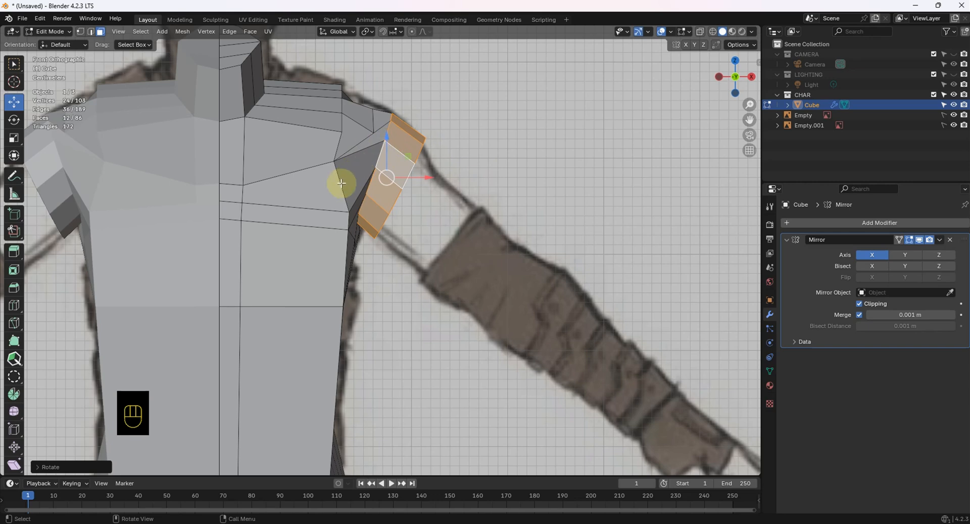
shift+middle_drag(343, 165, 445, 195)
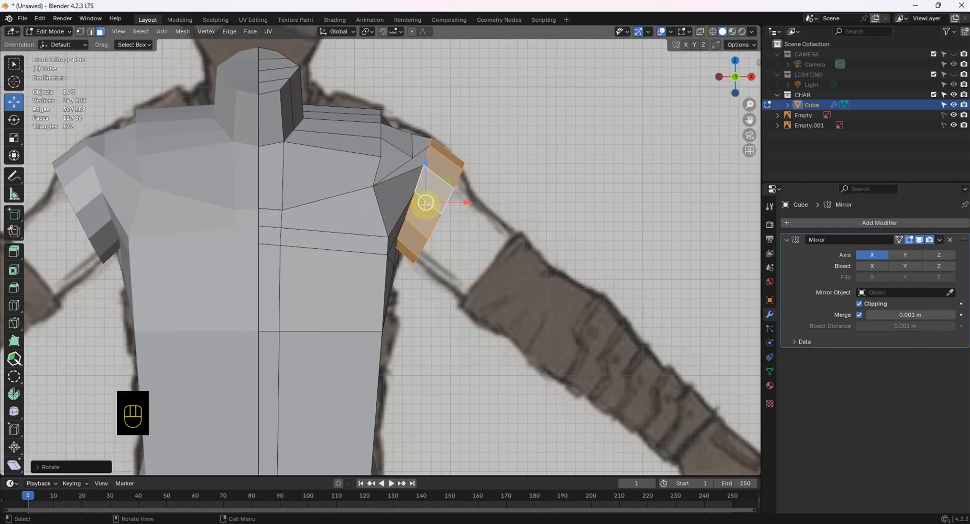
click(457, 172)
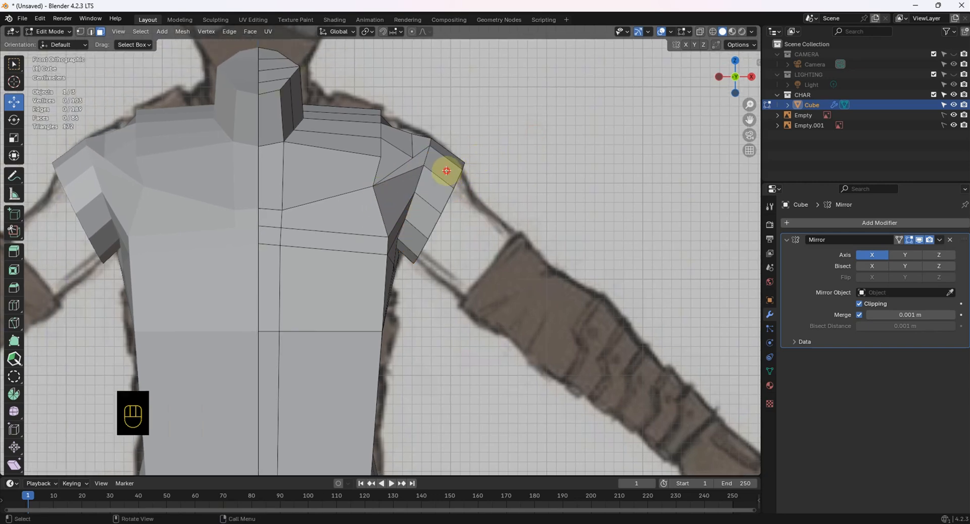
alt+click(444, 168)
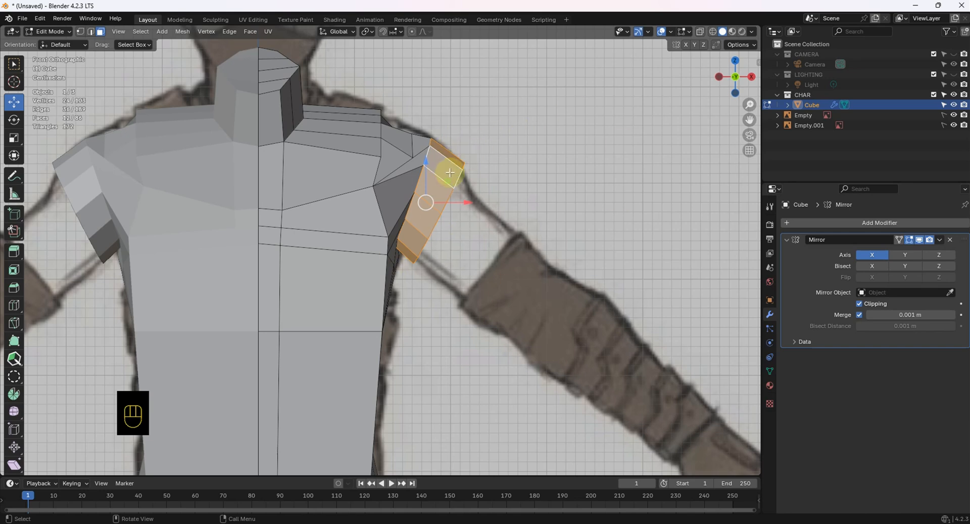
click(557, 122)
alt+drag(438, 165, 438, 166)
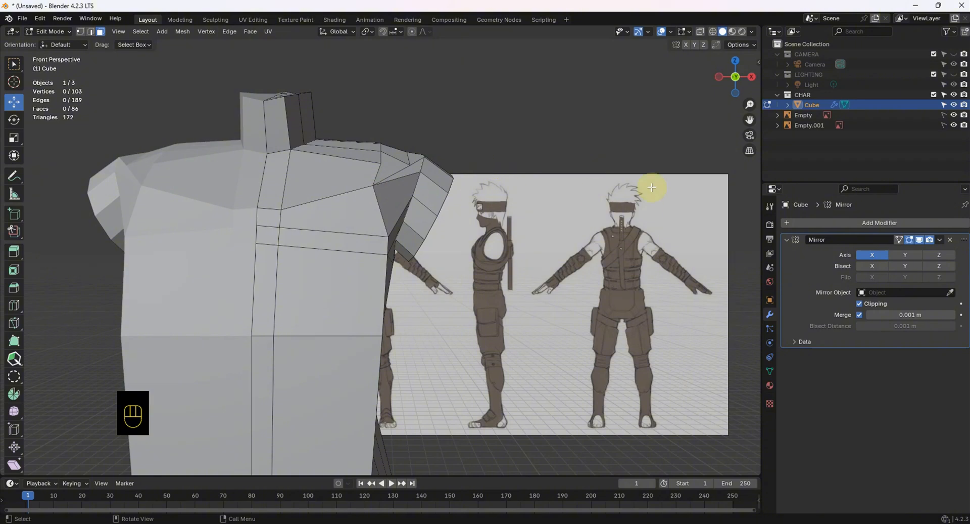
key(KP_3)
key(KP_1)
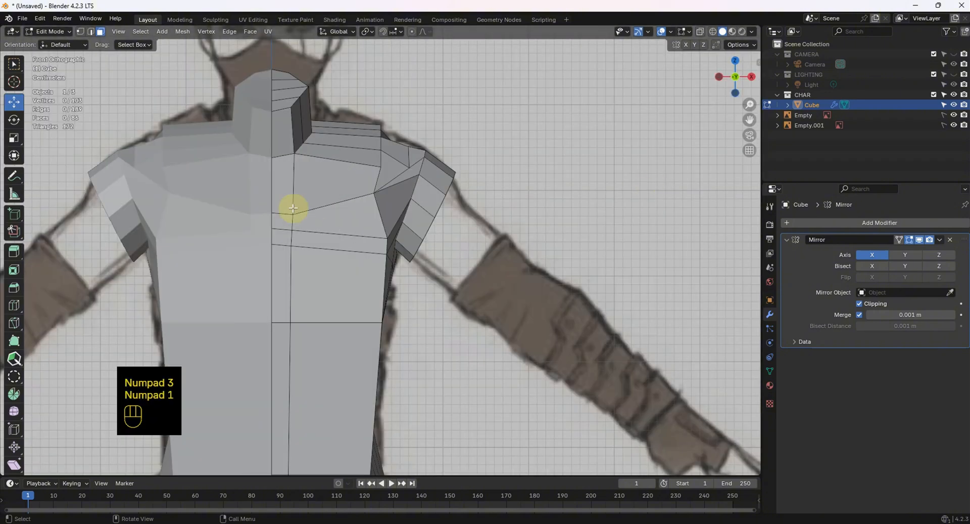
scroll(402, 183, up, 2)
scroll(403, 183, down, 1)
- Select the ring of faces forming the first arm segment and split it from the torso mesh
double_click(427, 144)
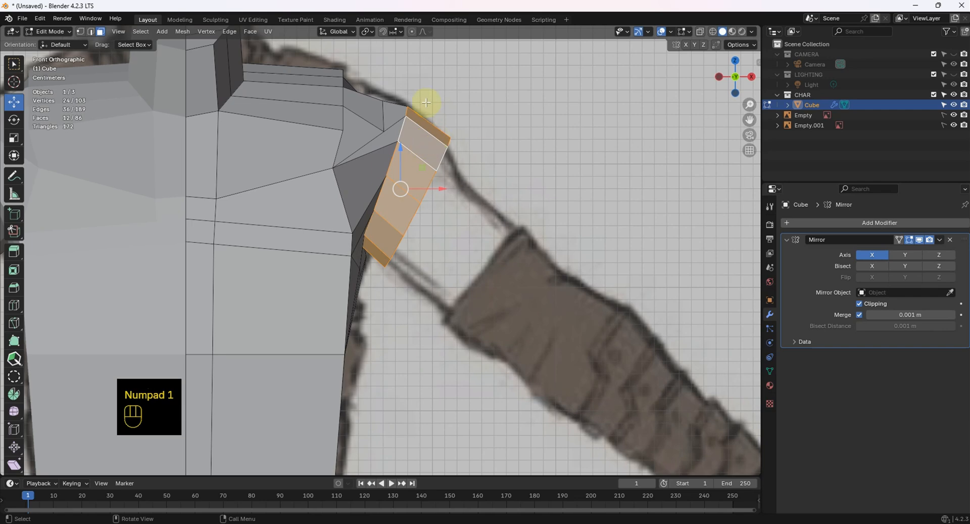
shift+middle_drag(426, 102, 410, 166)
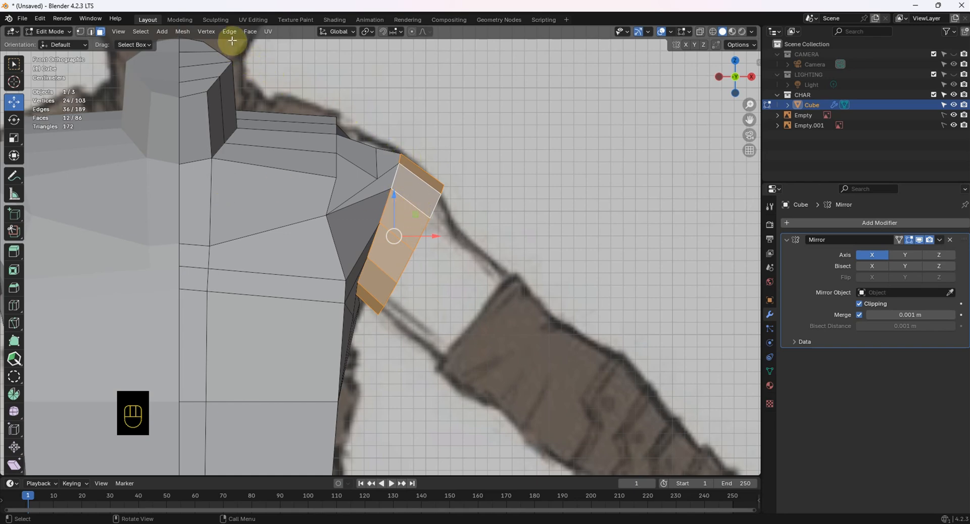
click(182, 32)
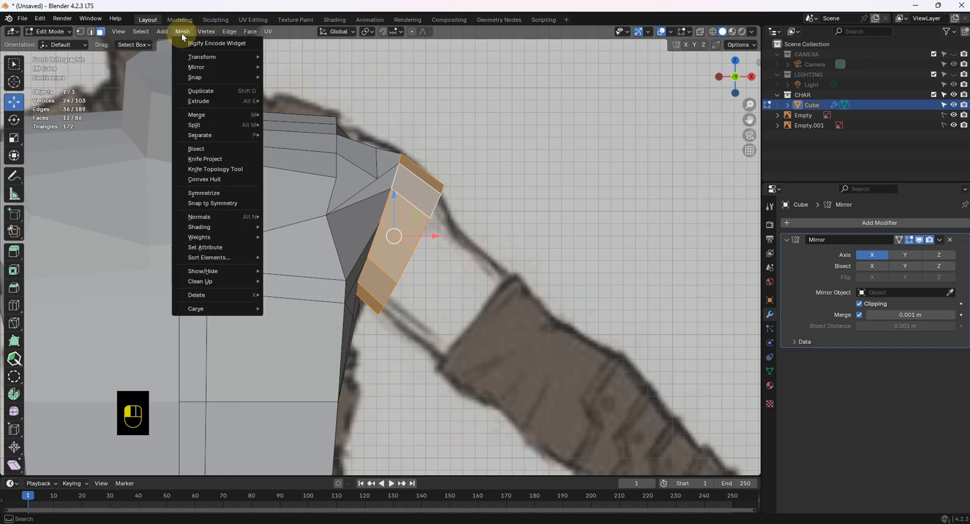
mouse_move(210, 128)
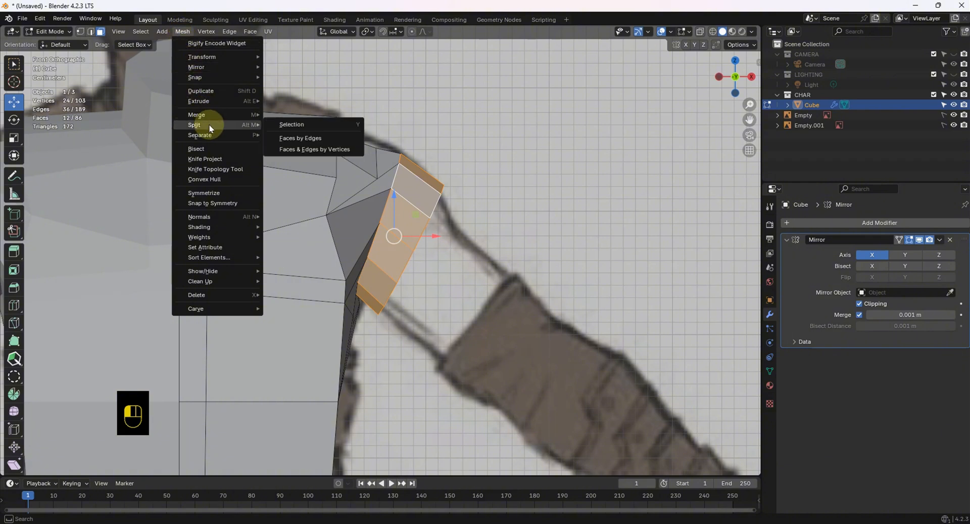
click(318, 127)
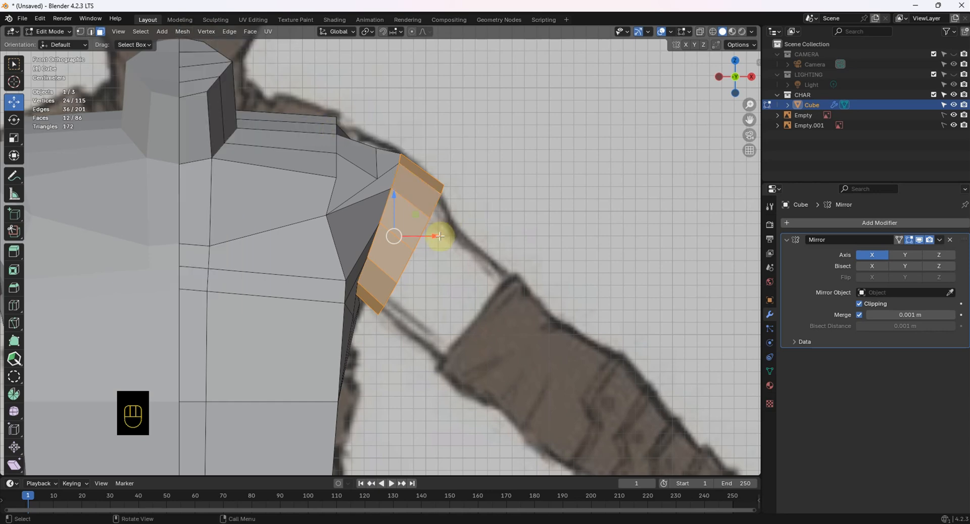
drag(441, 237, 487, 243)
key(ctrl+z)
- Clear the selection, select the linked torso and neck geometry, and hide it
scroll(526, 179, down, 2)
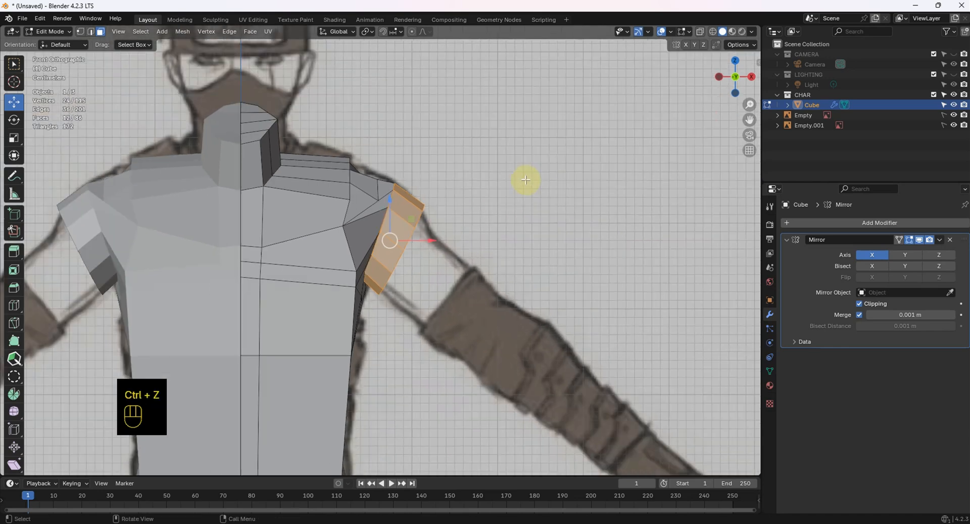
scroll(525, 180, down, 2)
click(524, 178)
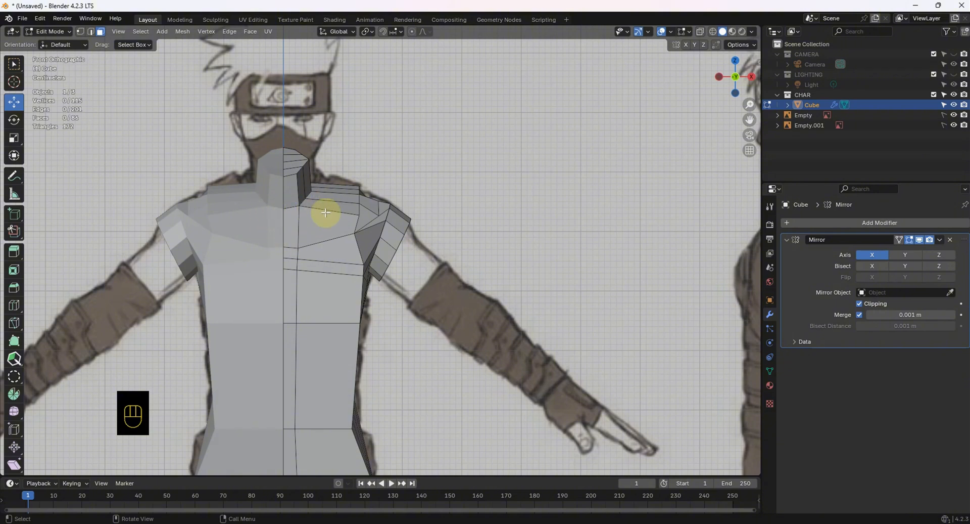
key(l)
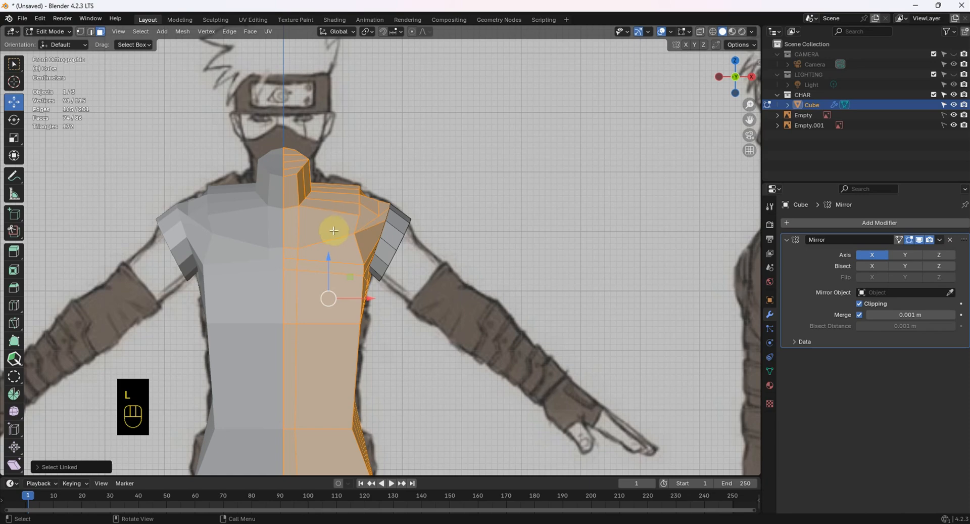
key(h)
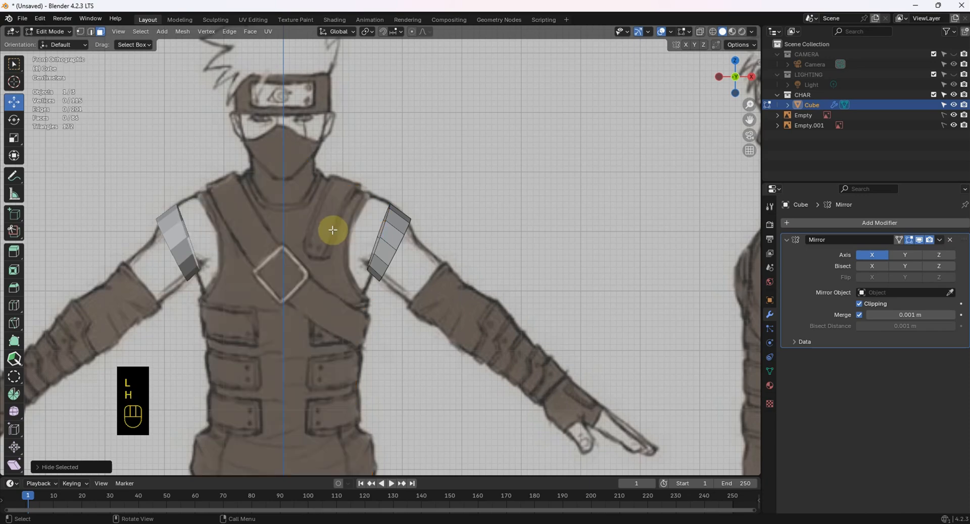
- Select the arm segment's ring of faces and scale it uniformly to about 0.9
shift+middle_drag(365, 246, 347, 189)
scroll(364, 219, up, 3)
shift+middle_drag(364, 219, 338, 249)
scroll(338, 244, up, 1)
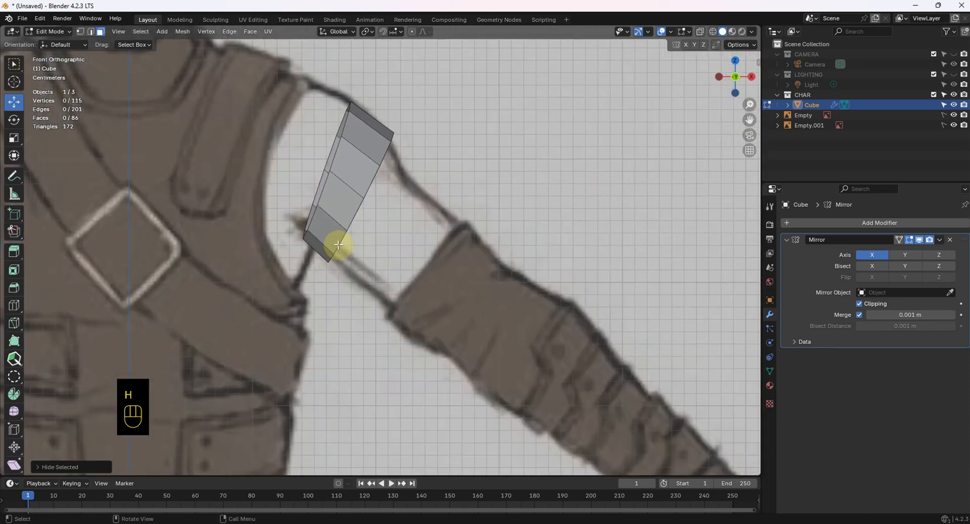
scroll(338, 244, up, 1)
double_click(353, 114)
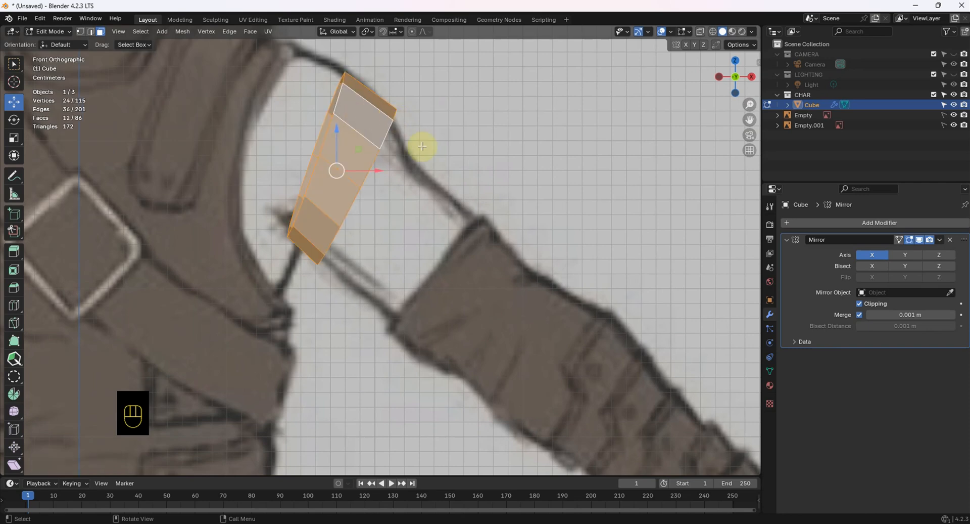
scroll(472, 156, down, 2)
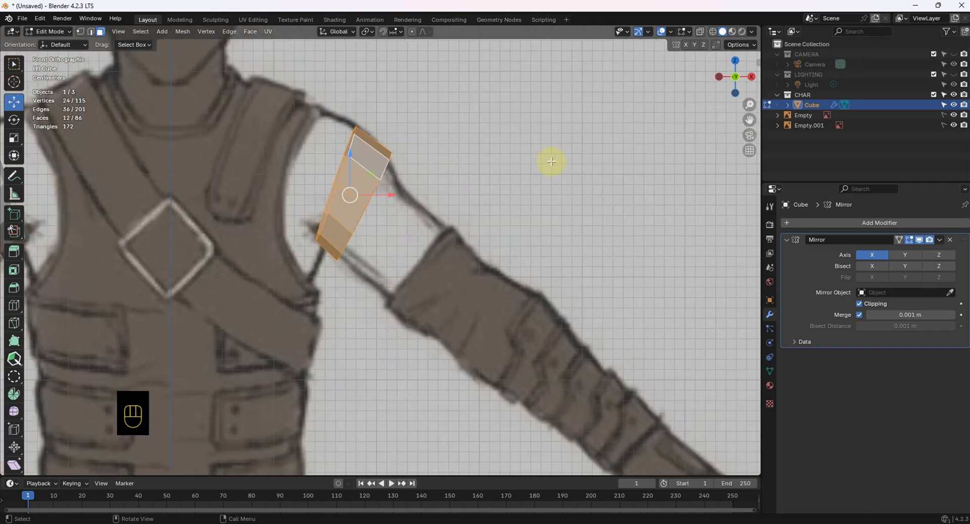
key(s)
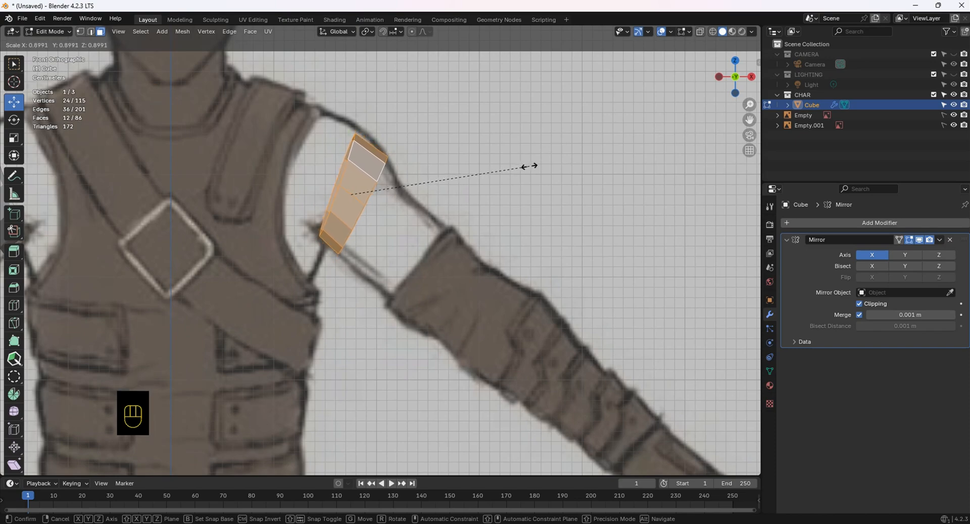
click(526, 165)
scroll(416, 171, down, 5)
scroll(347, 152, up, 7)
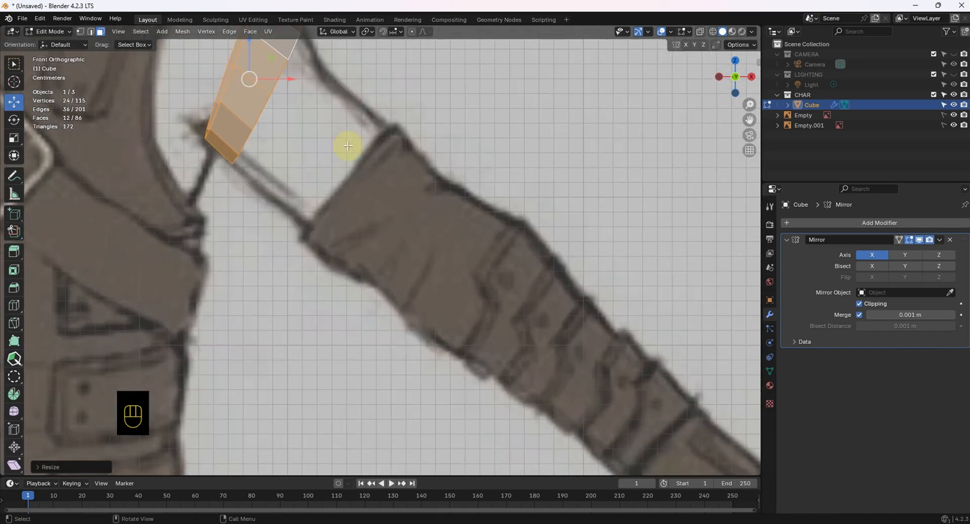
scroll(348, 146, down, 4)
scroll(385, 148, up, 2)
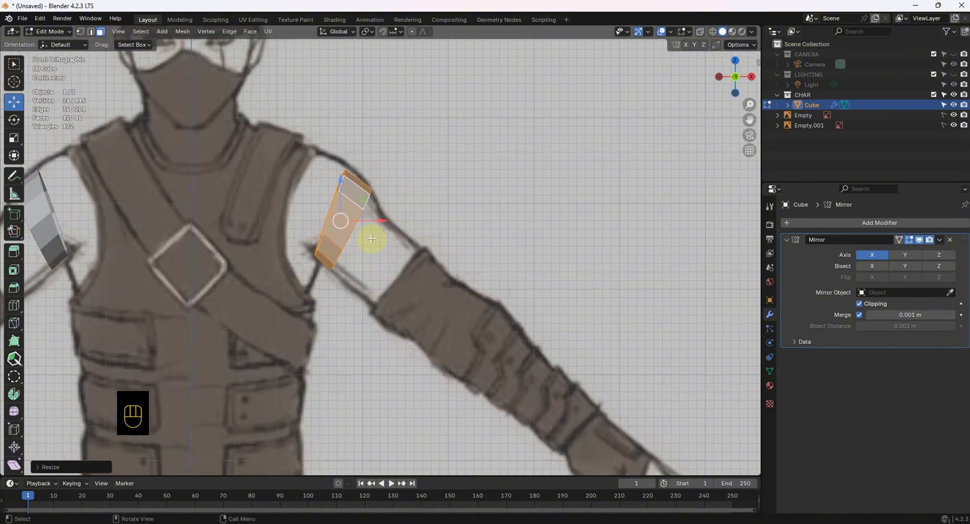
- In edge select mode, select the arm segment's outer edge loop and rotate it slightly in front view toward the reference arm's cross direction
click(429, 144)
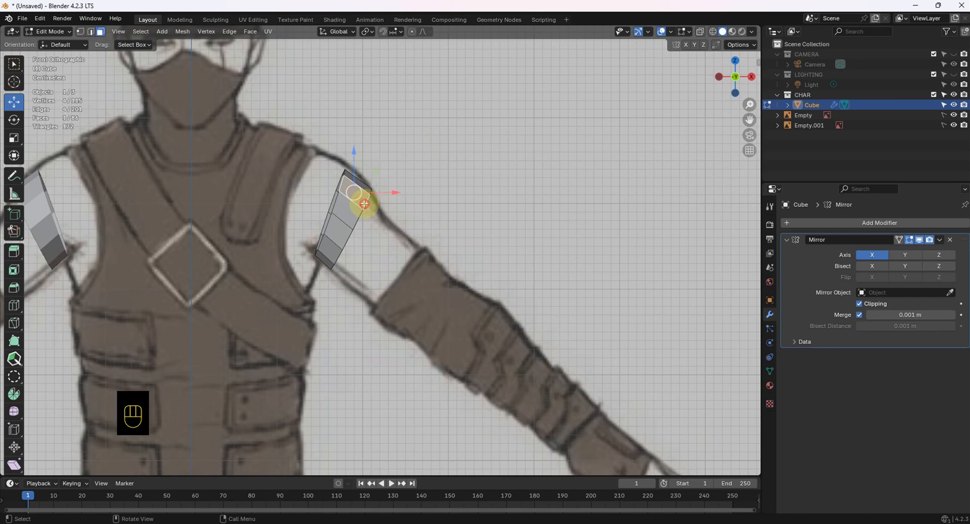
click(91, 31)
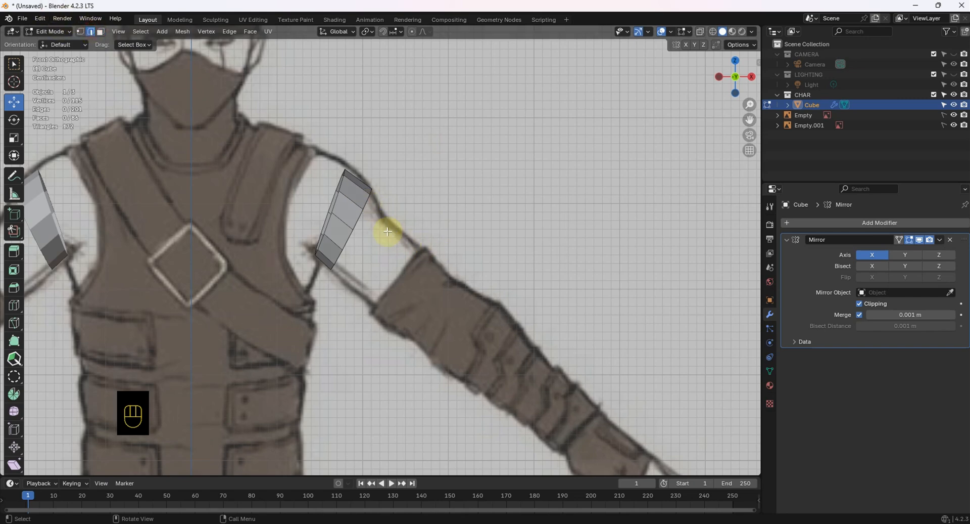
alt+click(367, 210)
scroll(405, 205, up, 2)
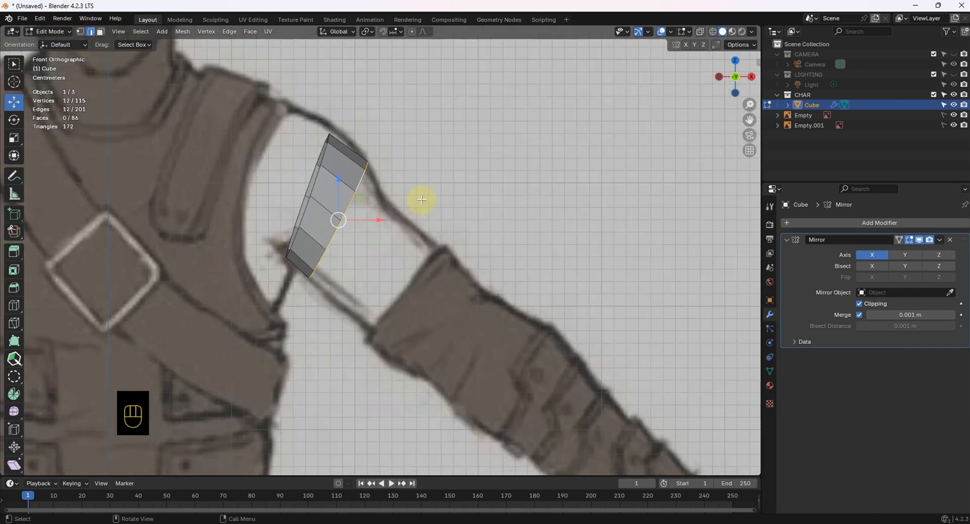
mouse_move(418, 198)
middle_down()
mouse_move(361, 184)
mouse_move(401, 191)
middle_up()
key(KP_1)
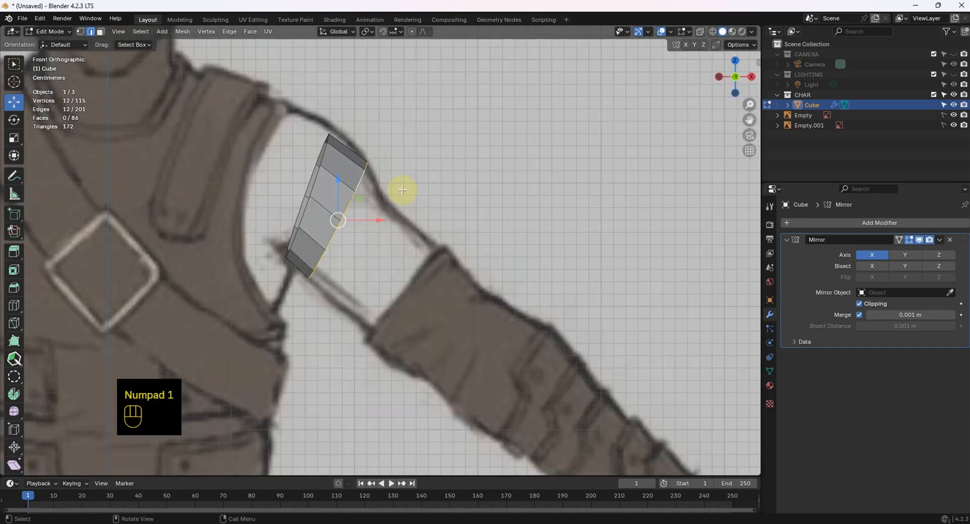
key(r)
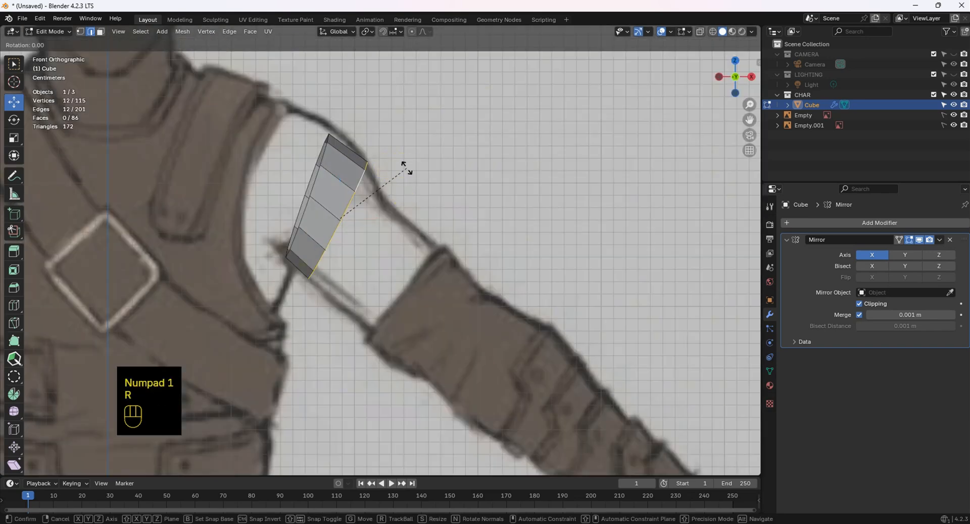
click(403, 180)
- Scale the outer edge loop down slightly, fine-tune its rotation, and nudge it slightly outward and downward along the arm
key(s)
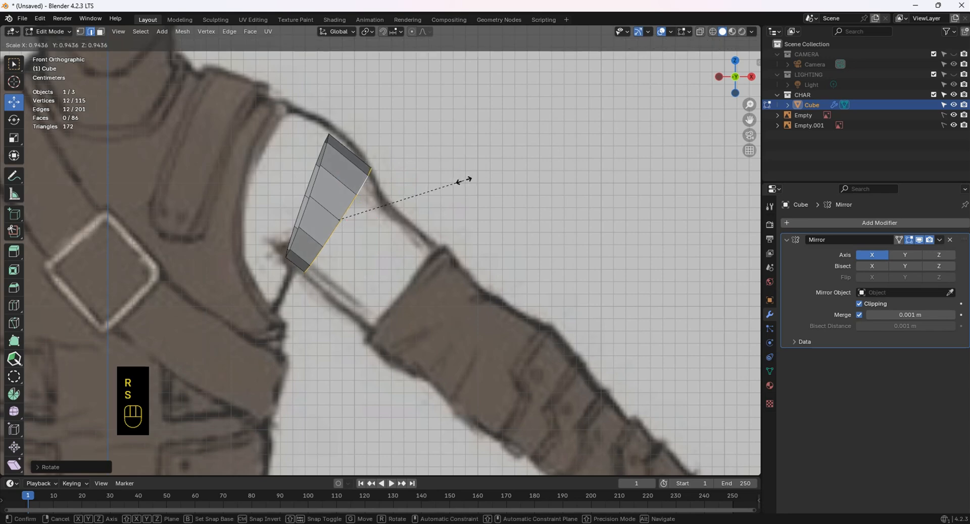
click(487, 184)
key(r)
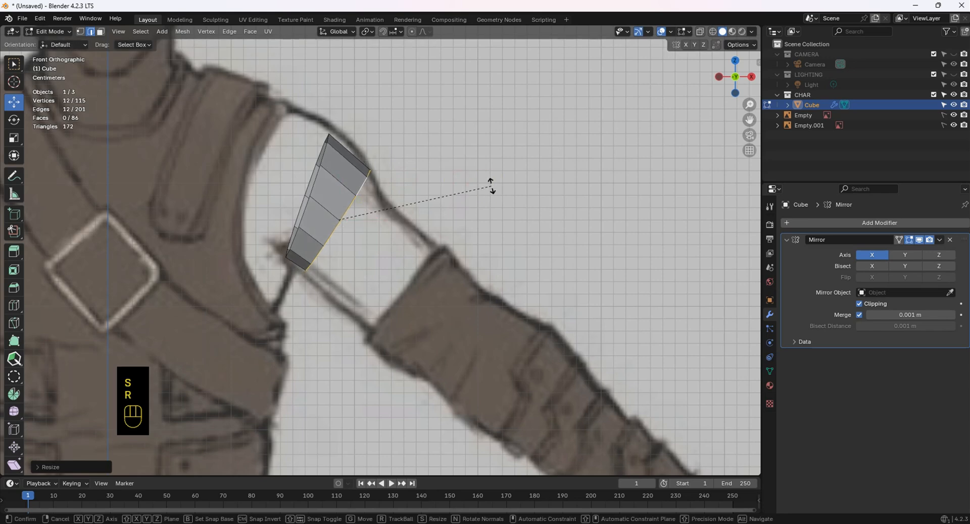
click(472, 188)
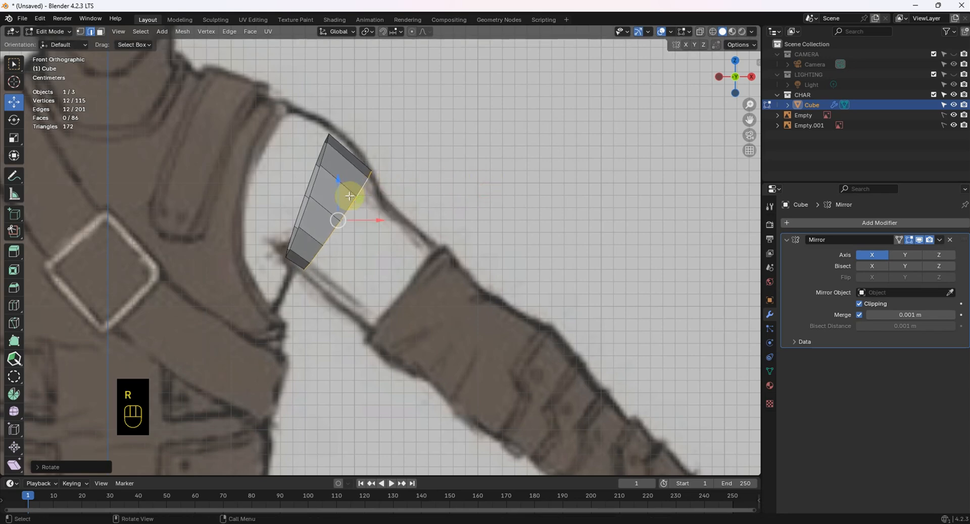
drag(356, 198, 356, 205)
- Extrude the outer edge loop down the arm to the upper edge of the forearm wrap and scale its end to about 0.9
shift+middle_drag(424, 215, 325, 156)
shift+middle_drag(418, 217, 418, 126)
scroll(381, 241, down, 5)
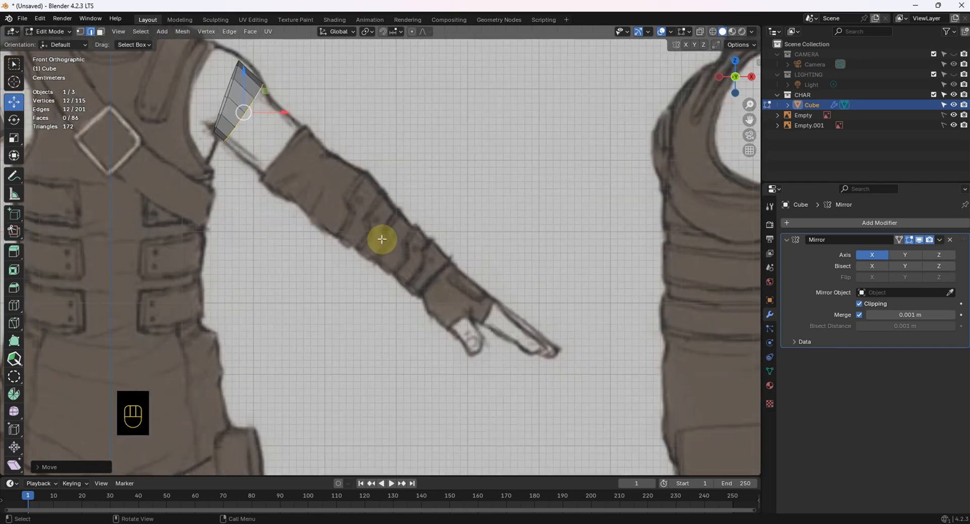
scroll(354, 227, up, 1)
scroll(342, 222, up, 2)
shift+middle_drag(342, 223, 374, 265)
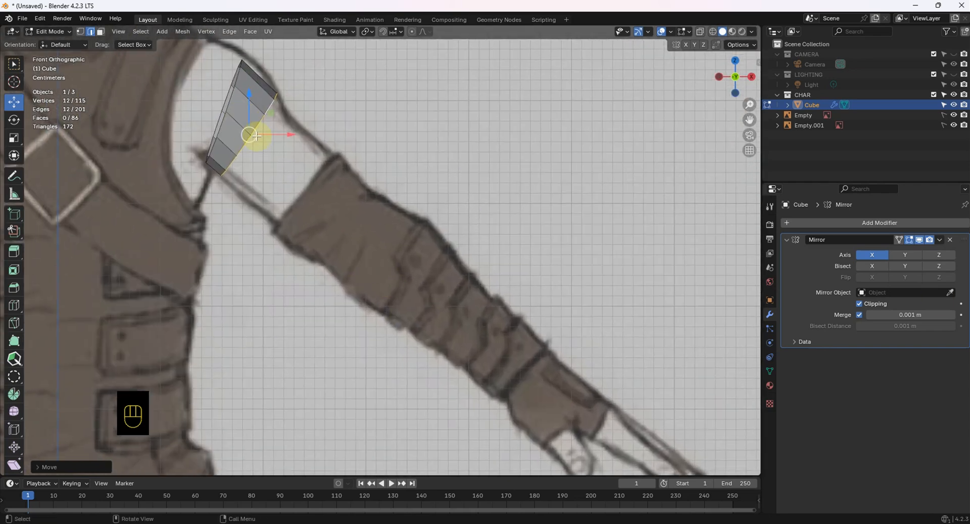
mouse_move(255, 147)
middle_down()
mouse_move(260, 119)
mouse_move(263, 131)
middle_up()
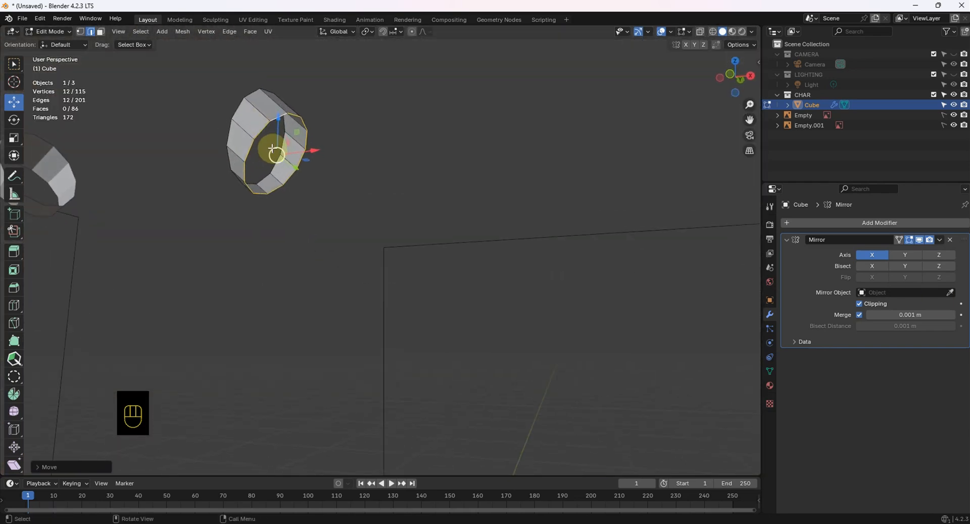
key(KP_1)
key(e)
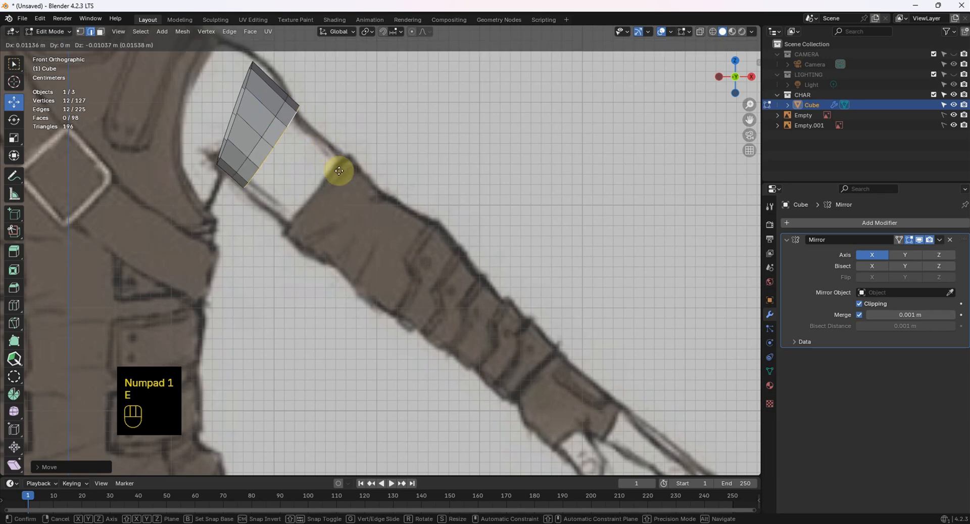
click(379, 216)
key(s)
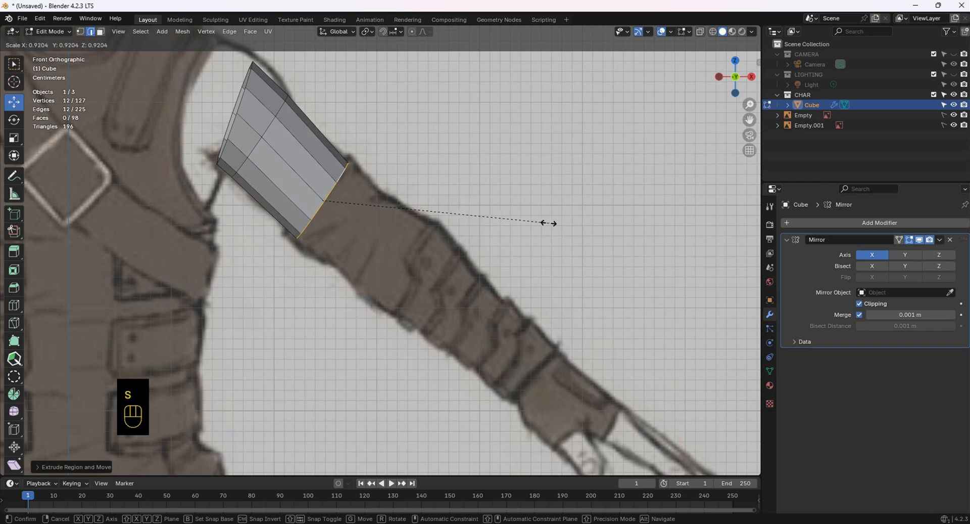
click(541, 223)
- Move the arm's outer edge loop further down along the reference arm and scale it to about 0.92
mouse_move(542, 223)
middle_down()
mouse_move(399, 177)
mouse_move(477, 255)
middle_up()
key(KP_1)
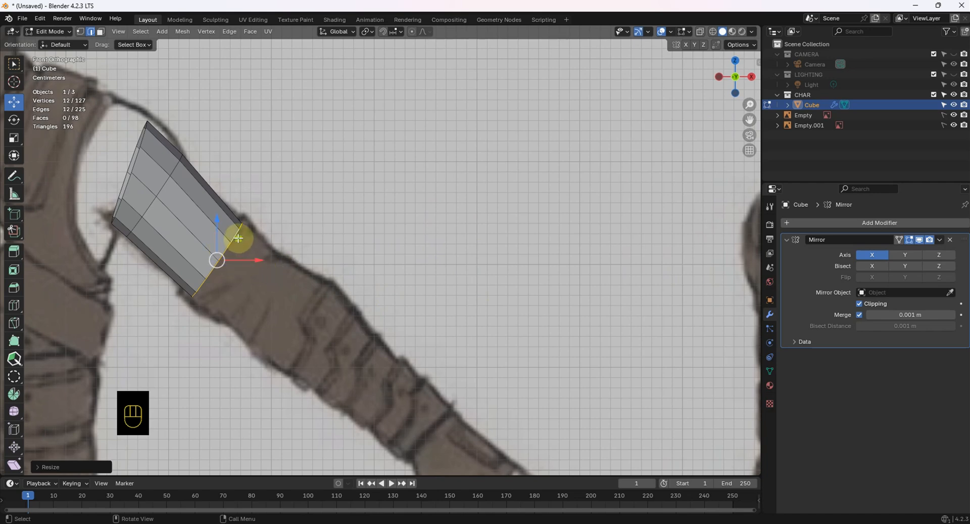
drag(238, 237, 271, 266)
key(s)
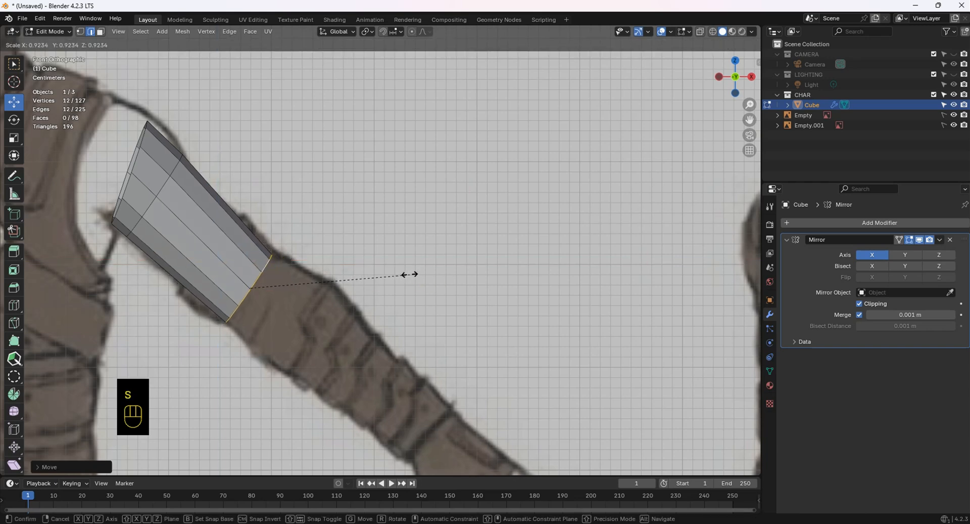
click(404, 274)
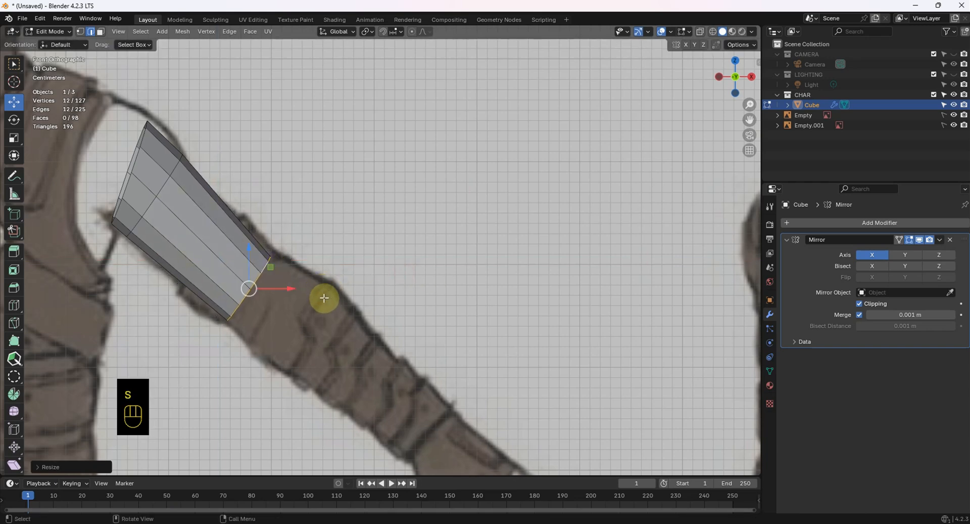
- Extrude the outer edge loop a short way down the arm, scale it up to the reference's forearm width, and nudge it slightly outward
key(e)
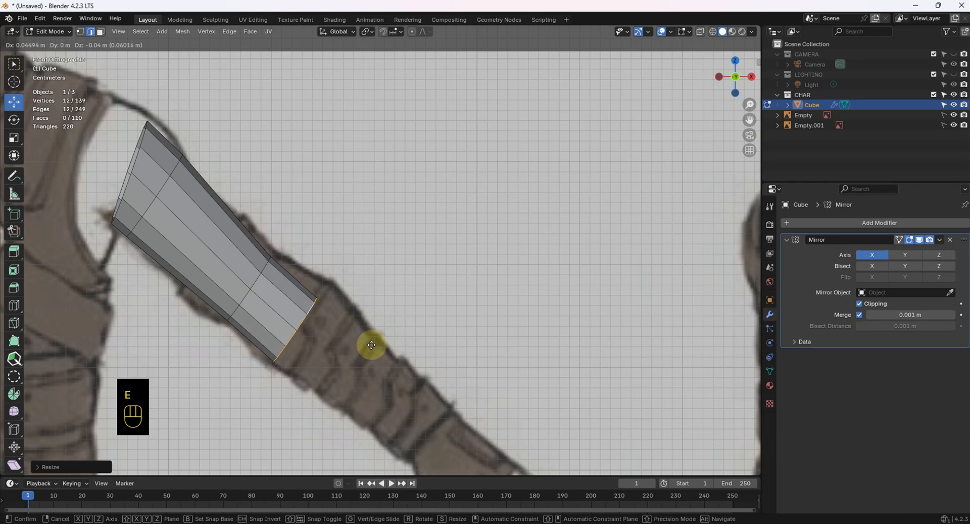
click(368, 338)
key(s)
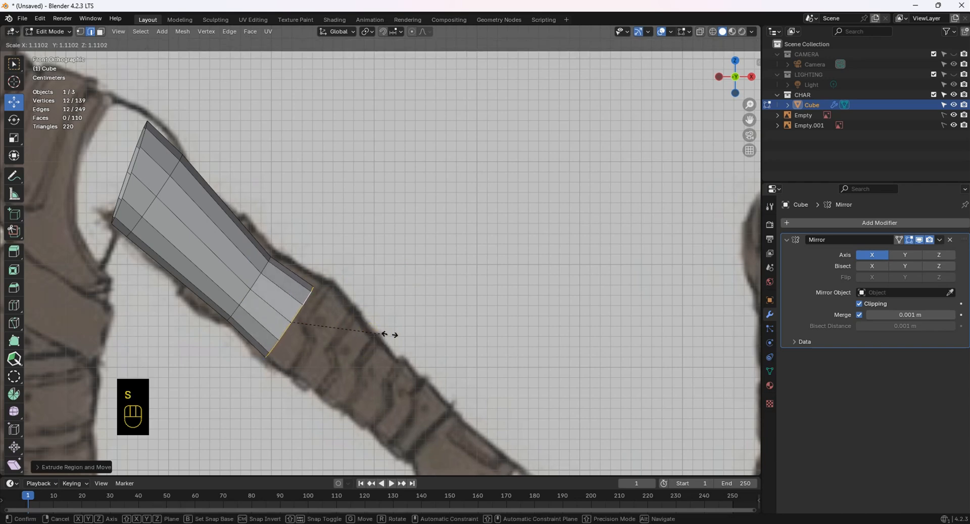
click(409, 333)
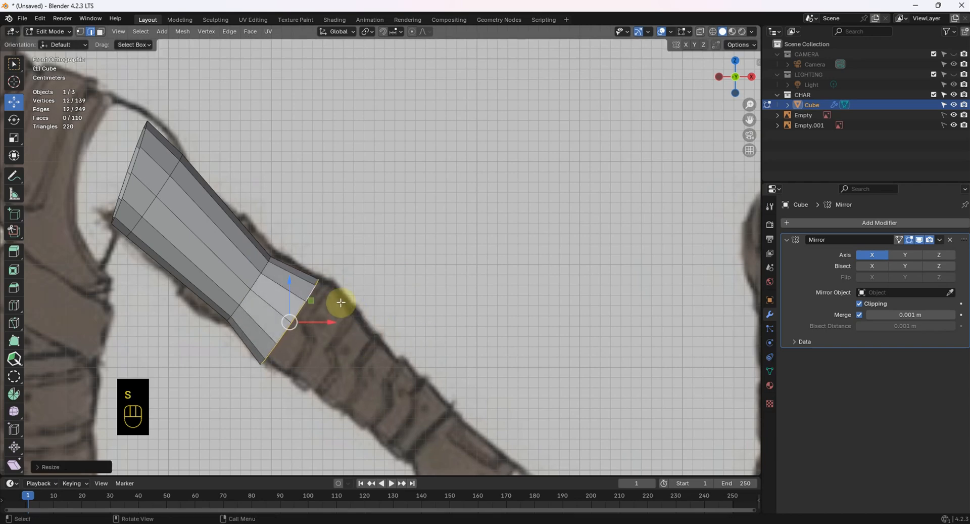
key(g)
click(318, 302)
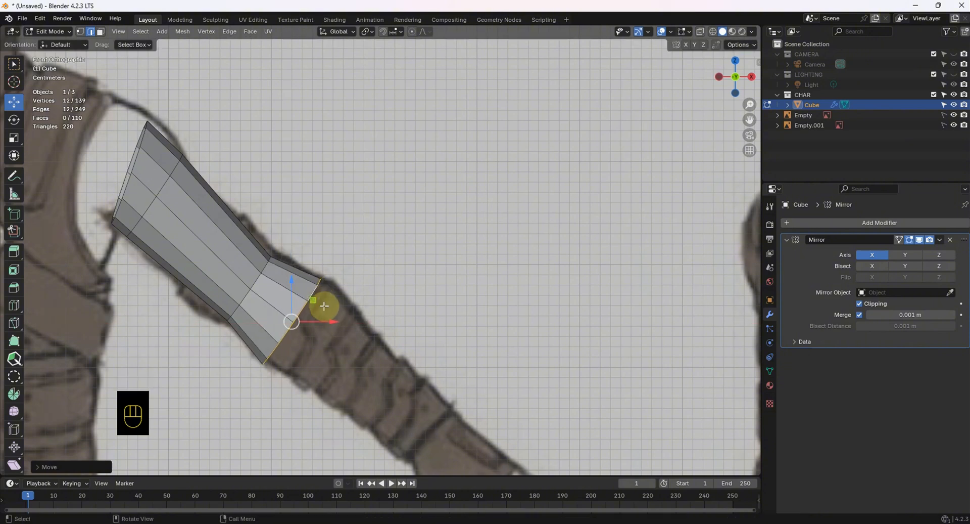
- Extrude the outer edge loop down the forearm to the lower end of the reference's wraps
key(e)
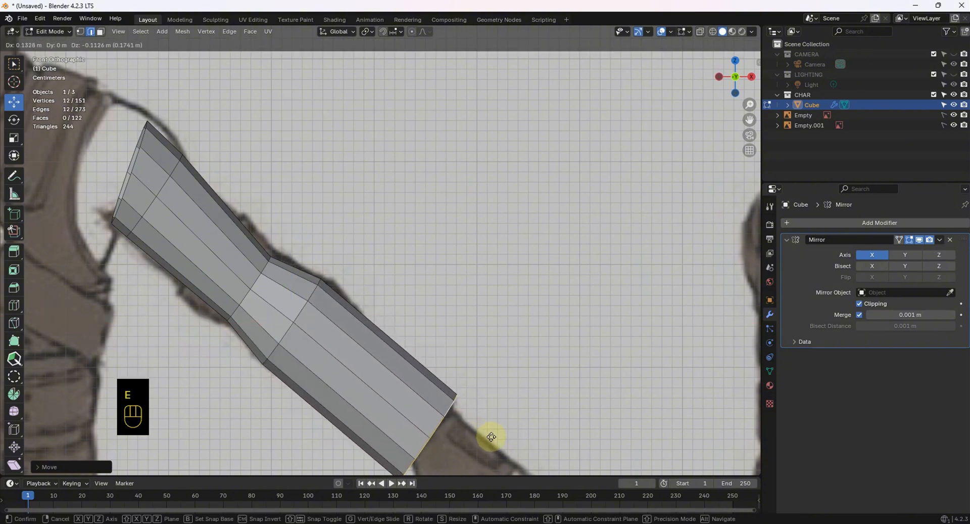
- Extrude the forearm's open end down to the wrist and scale it to about 0.45 to match the reference
click(495, 441)
key(s)
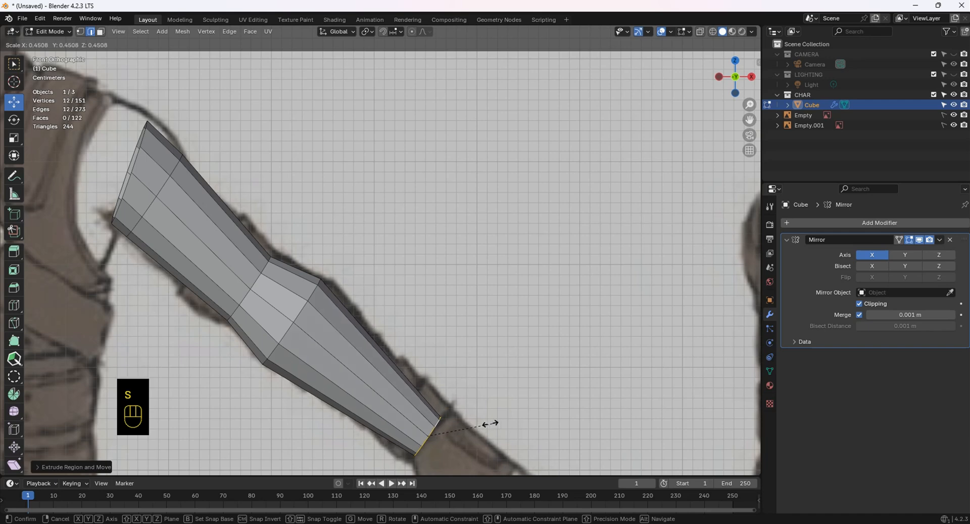
click(489, 423)
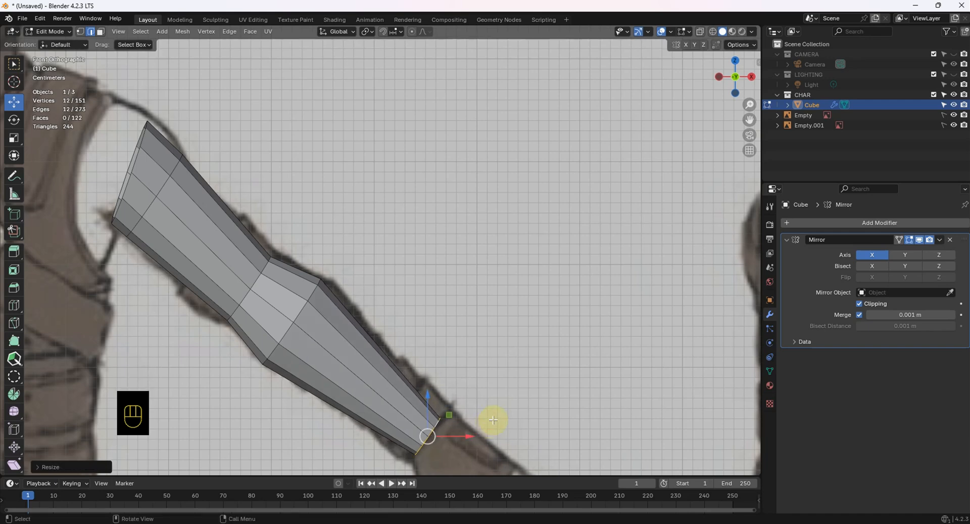
- Add a loop cut across the middle of the upper arm and scale it up slightly, to about 1.08
shift+middle_drag(226, 260, 222, 227)
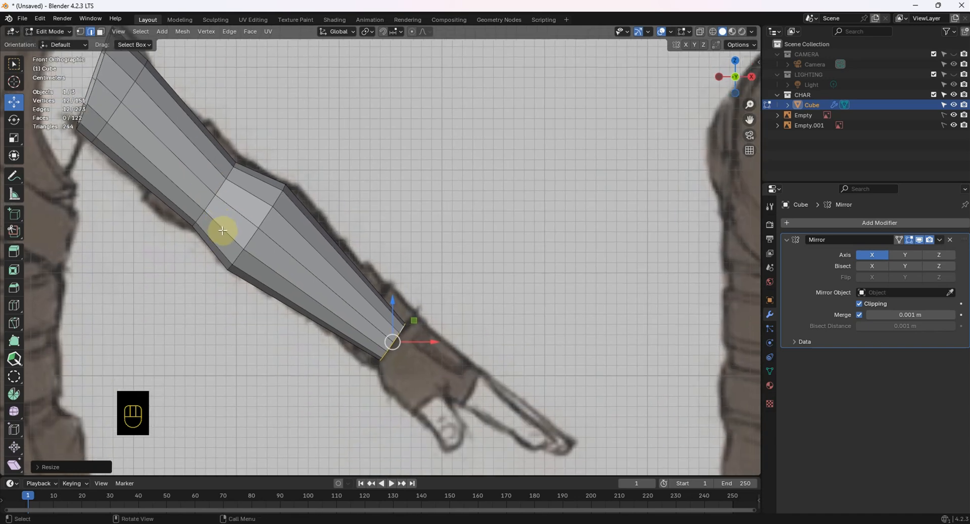
key(ctrl+r)
click(181, 126)
click(190, 124)
key(s)
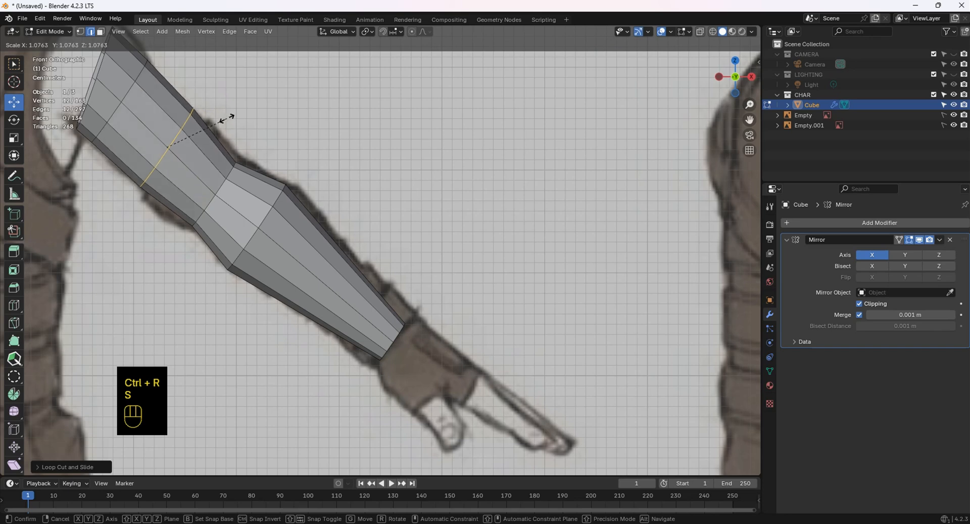
click(227, 118)
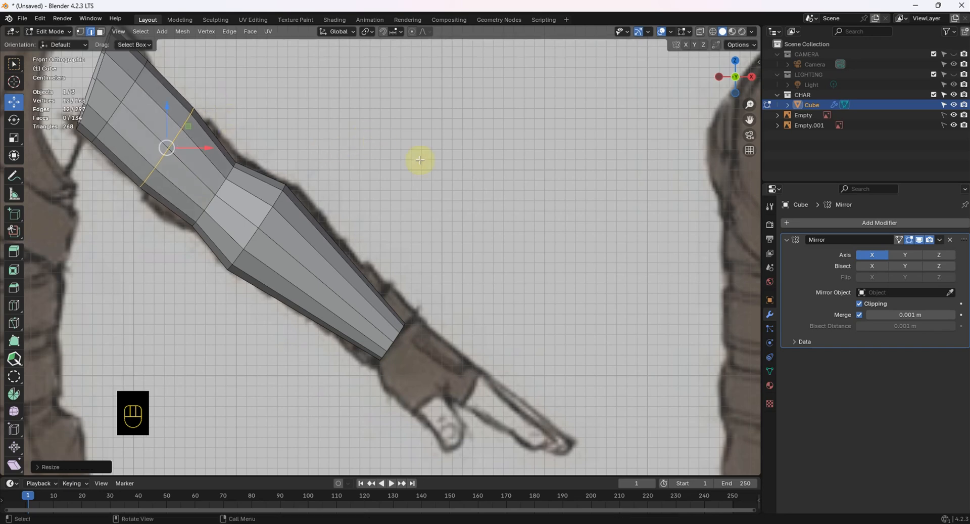
- Examine how both mirrored arms fit the front reference drawing and clear the edge selection
scroll(249, 156, down, 6)
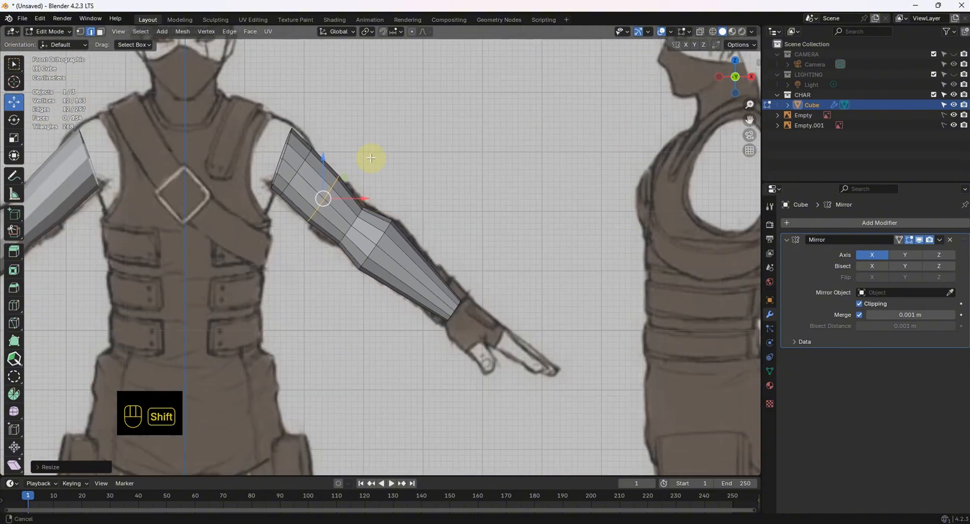
scroll(388, 226, up, 3)
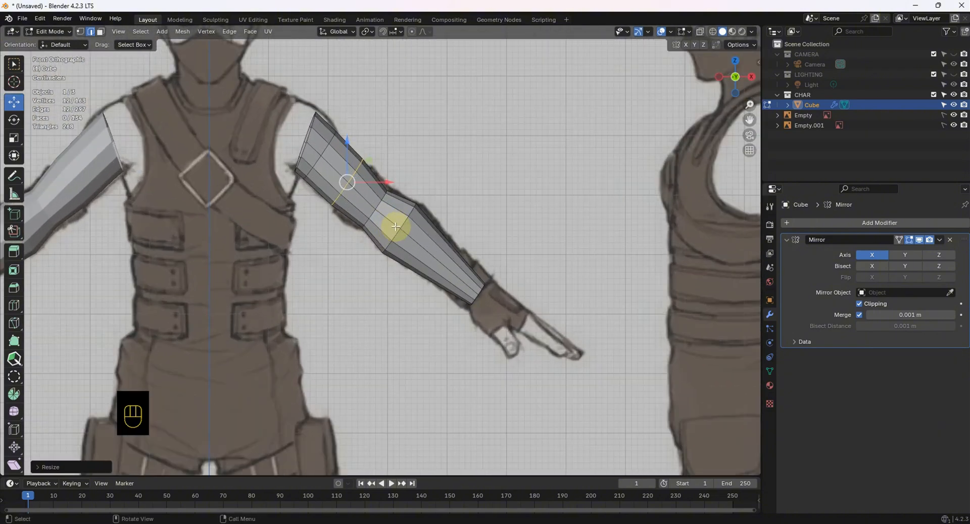
shift+middle_drag(379, 216, 430, 235)
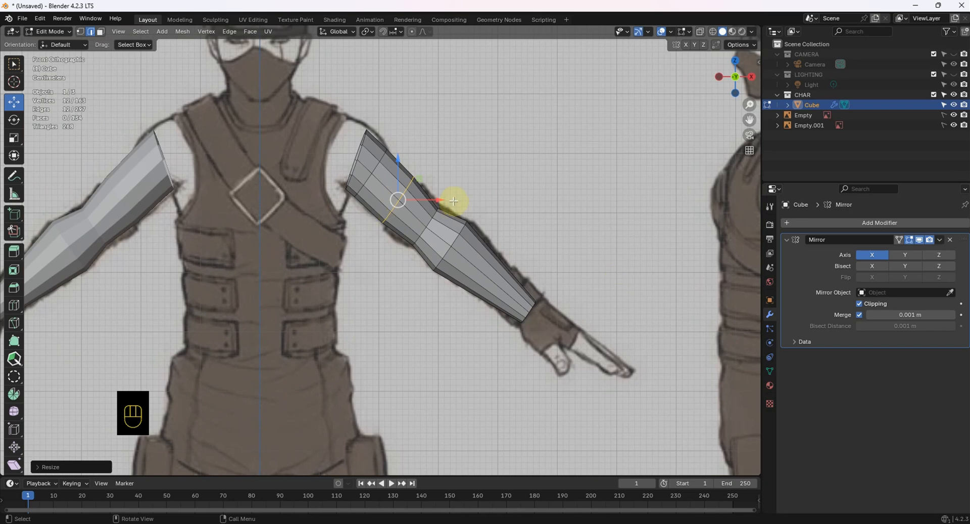
shift+middle_drag(379, 254, 480, 253)
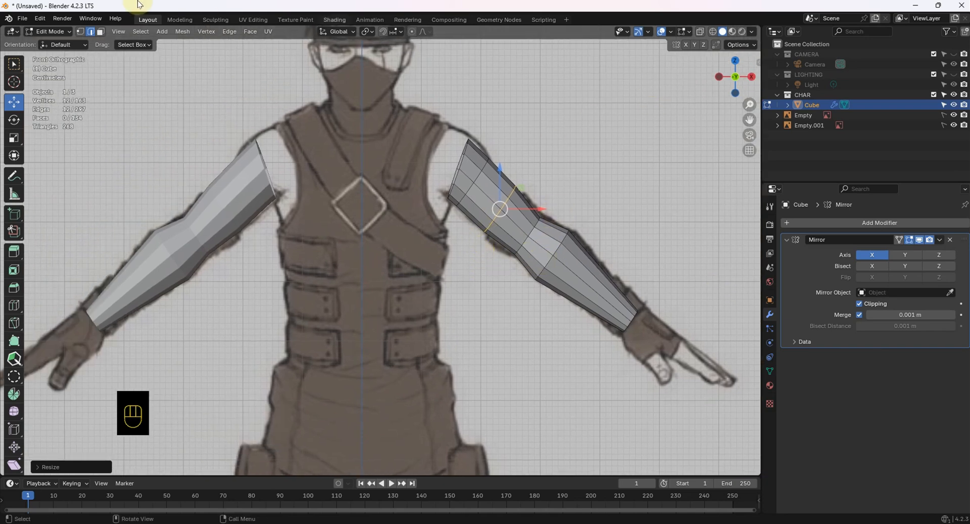
click(570, 216)
scroll(465, 318, down, 3)
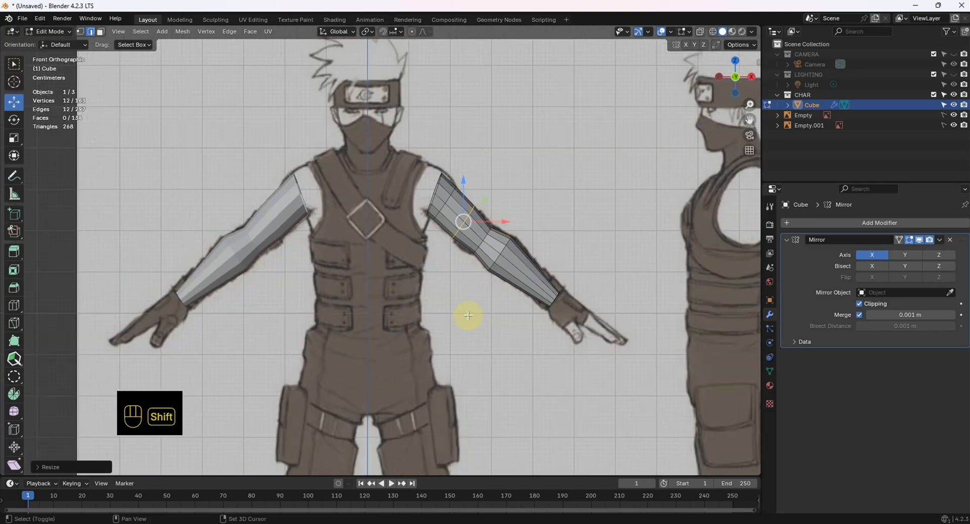
shift+middle_drag(466, 318, 499, 233)
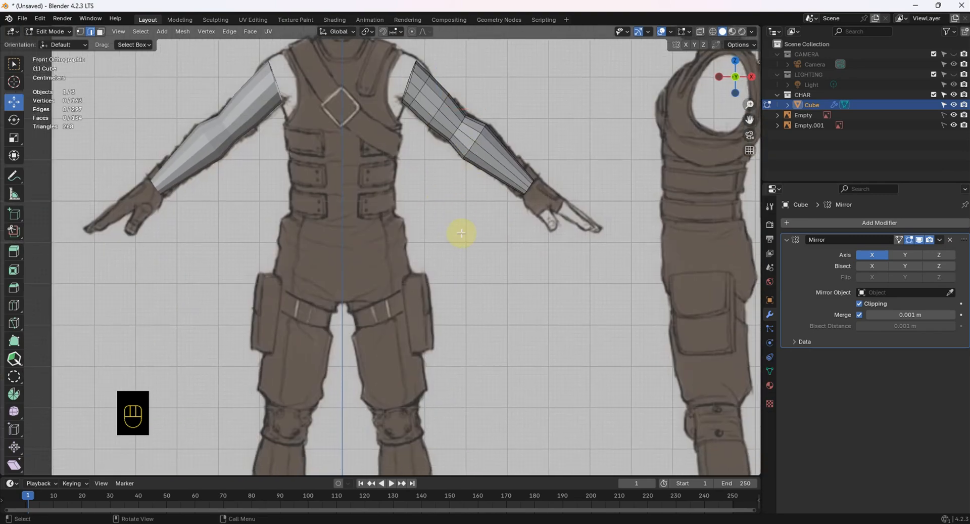
shift+middle_drag(412, 211, 428, 245)
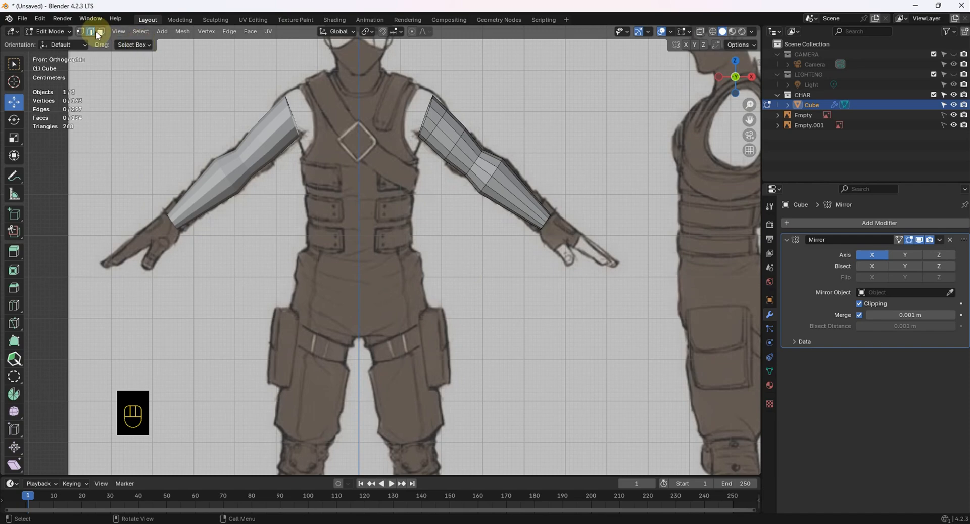
- Reveal the hidden torso geometry and clear its selection
scroll(395, 108, down, 2)
shift+middle_drag(392, 113, 397, 148)
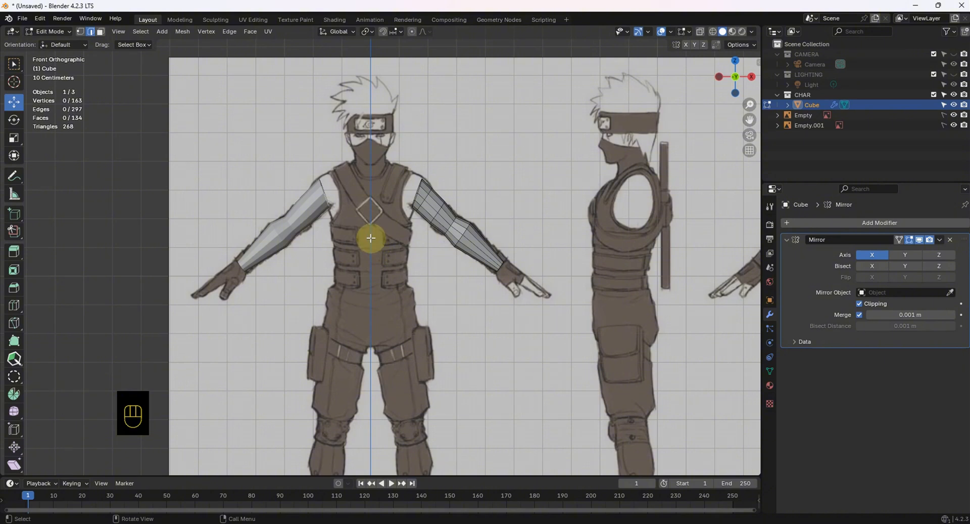
key(alt+h)
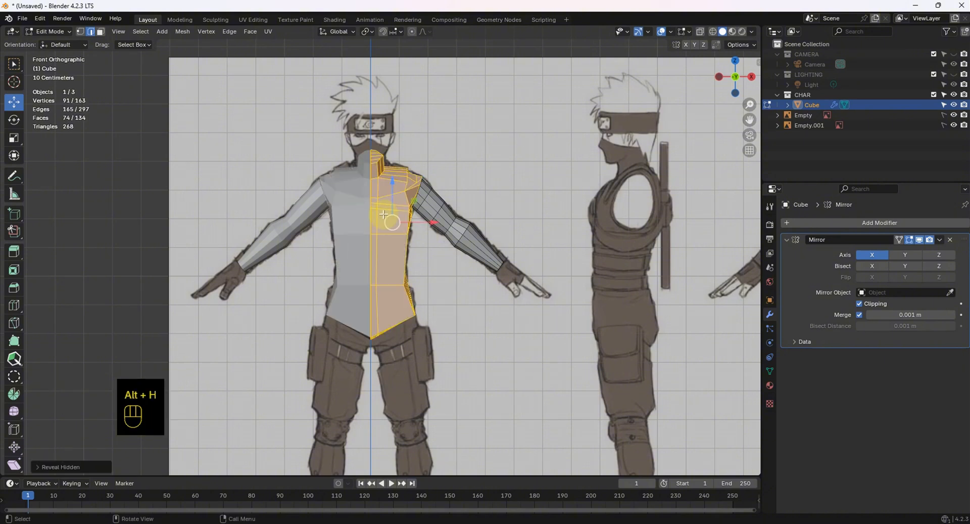
click(462, 289)
- Select the whole linked arm mesh, raise it and rotate it until it extends horizontally from the shoulder
scroll(435, 233, up, 5)
shift+middle_drag(436, 233, 290, 232)
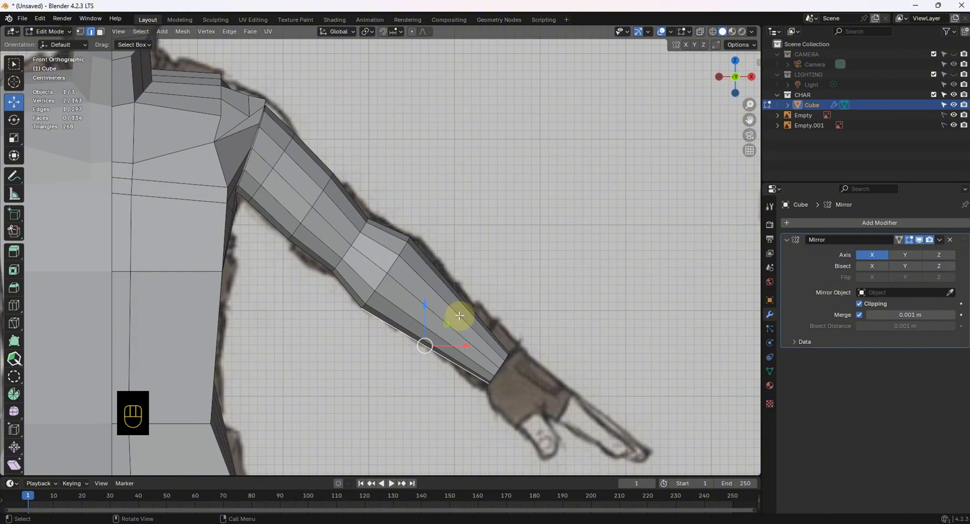
key(l)
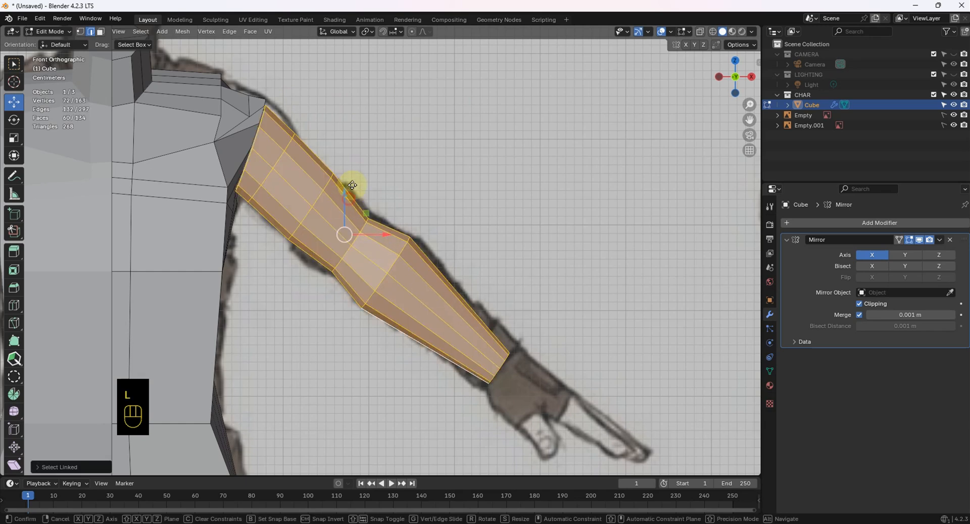
drag(345, 192, 360, 142)
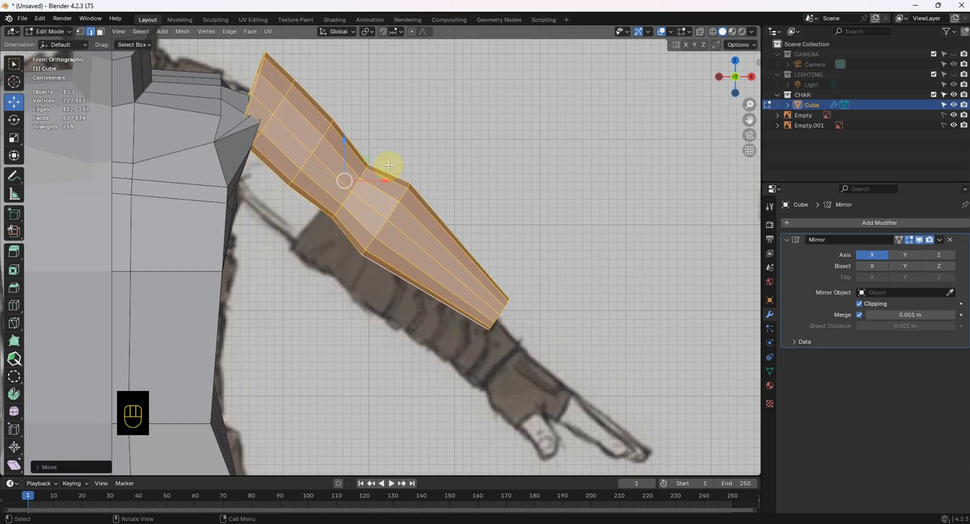
shift+middle_drag(390, 162, 389, 218)
key(r)
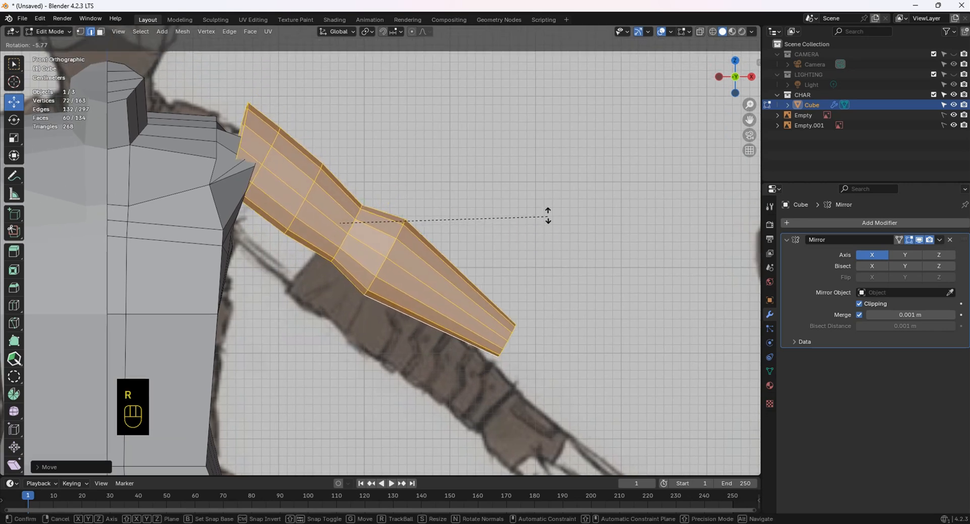
click(510, 99)
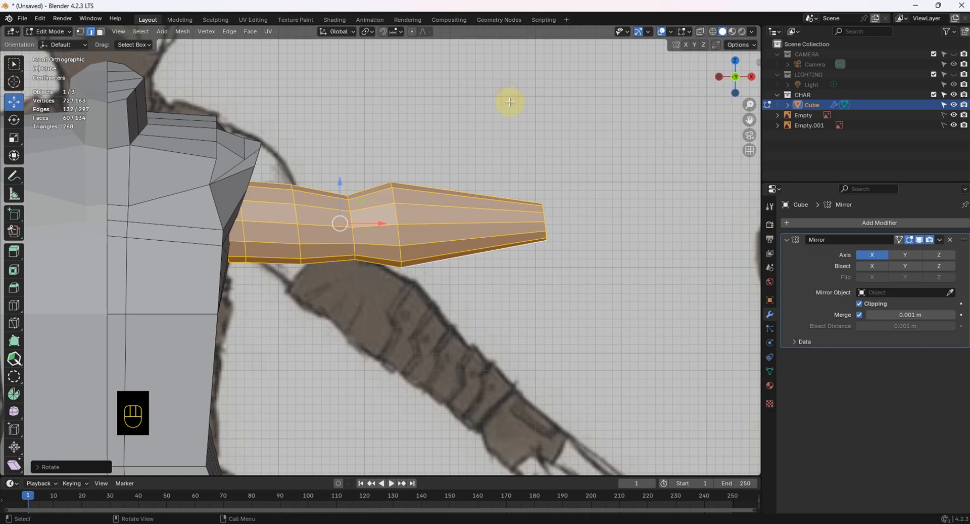
- Move the arm about 0.09 m outward along X and slightly upward along Z, clear of the torso
key(g)
key(x)
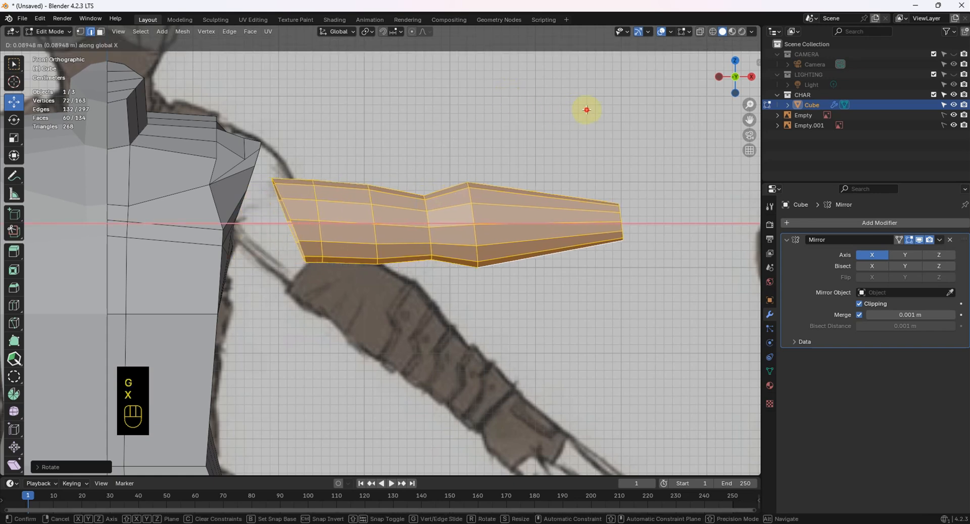
click(586, 108)
key(g)
key(z)
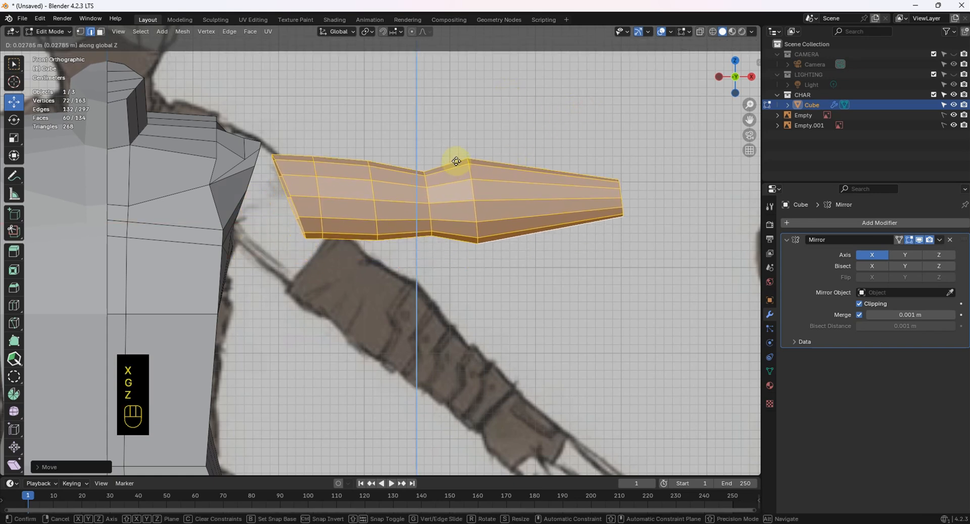
click(458, 153)
- Fine-tune the arm's position inward and upward so its upper corner sits right beside the shoulder tip
scroll(304, 154, up, 4)
shift+middle_drag(304, 154, 390, 228)
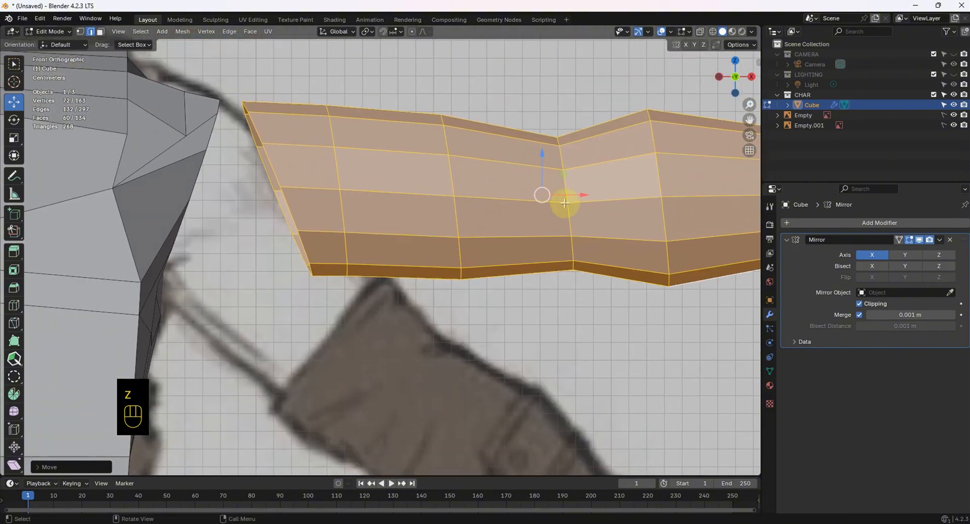
drag(583, 198, 565, 197)
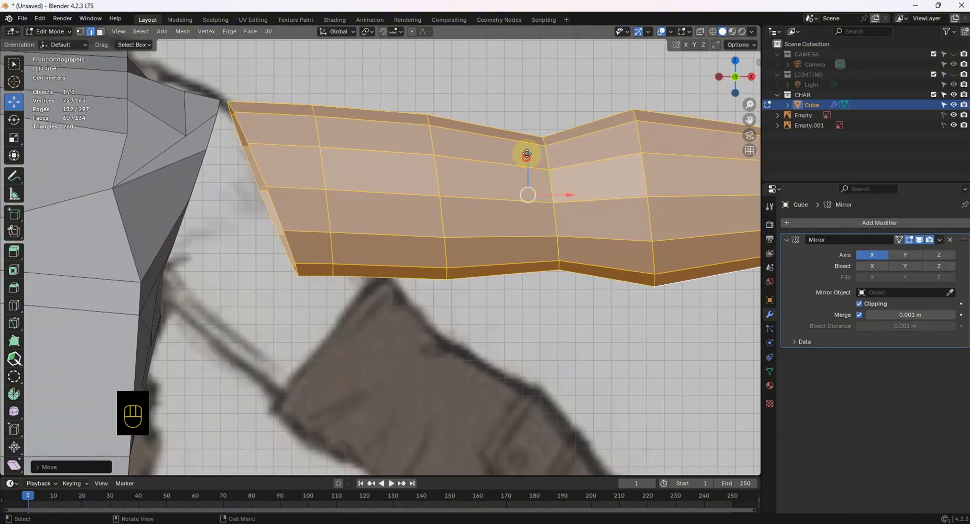
drag(526, 153, 529, 152)
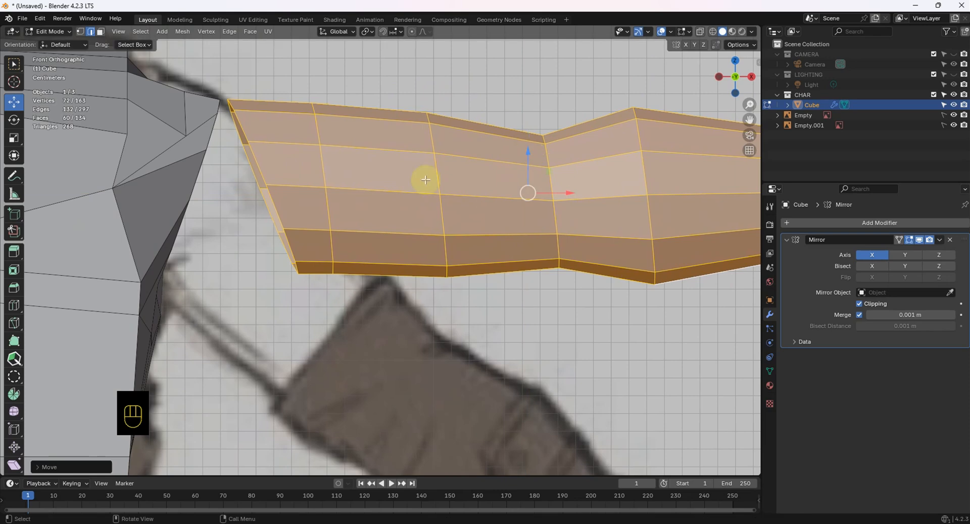
- Select the arm's open shoulder edge loop and the torso's armhole loop and join them with Bridge Edge Loops
shift+middle_drag(297, 158, 446, 209)
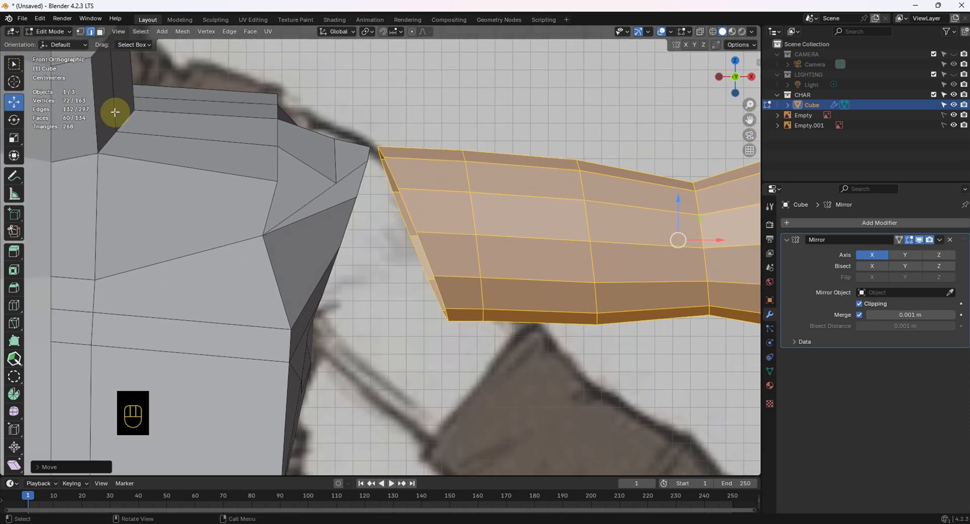
click(370, 215)
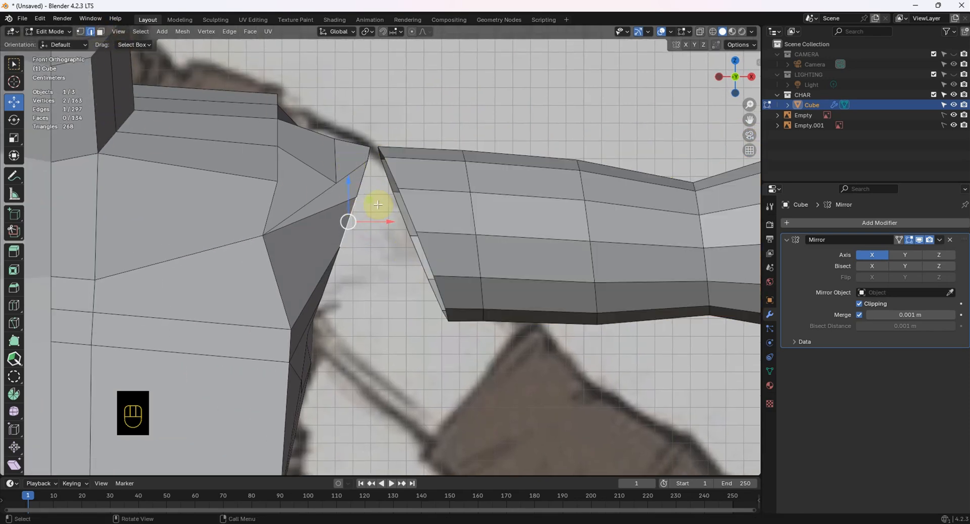
click(401, 195)
alt+click(401, 194)
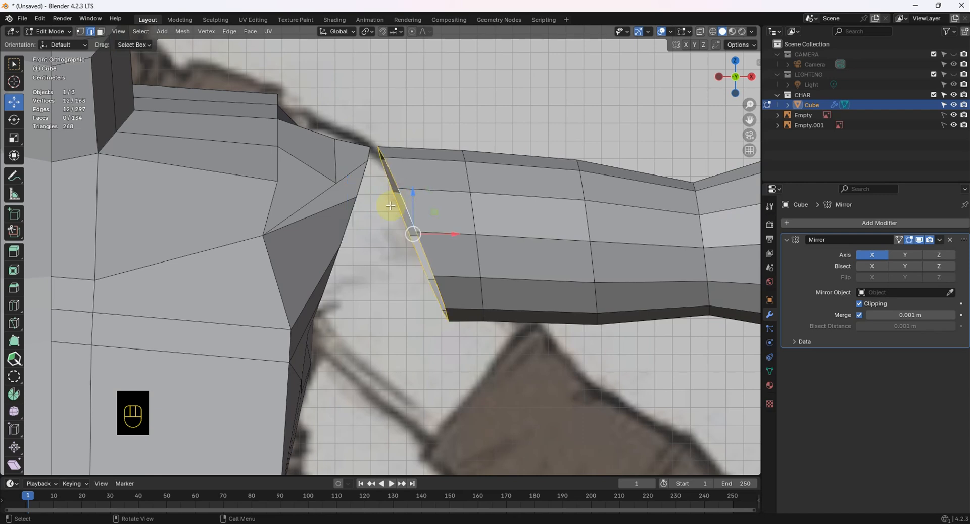
alt+shift+click(349, 212)
click(411, 347)
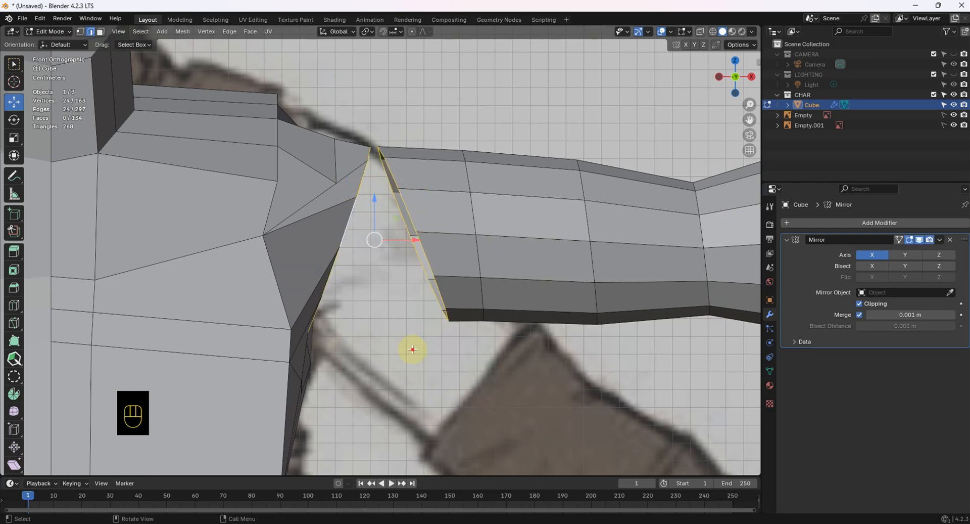
alt+click(412, 216)
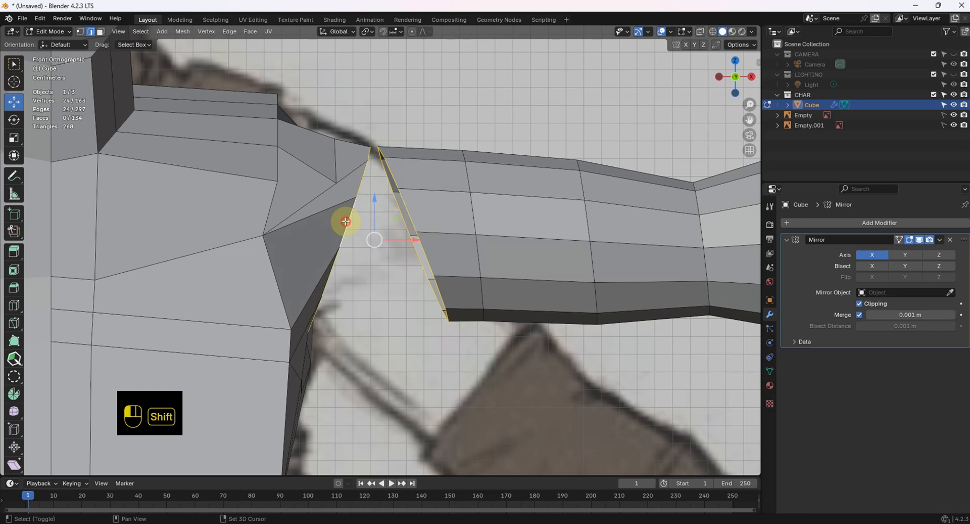
key(ctrl+e)
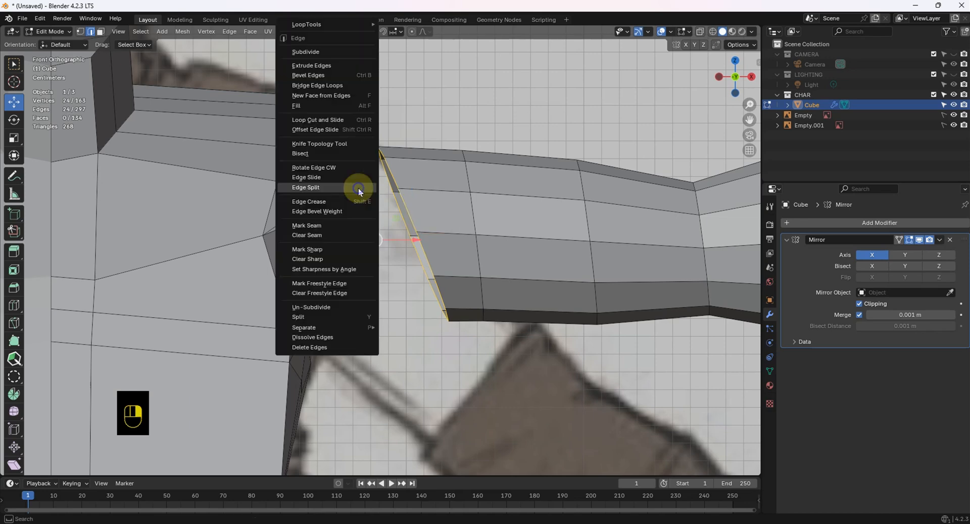
click(342, 88)
- Check the bridged shoulder and the outstretched arm out to the wrist against the body proportions
scroll(425, 243, down, 8)
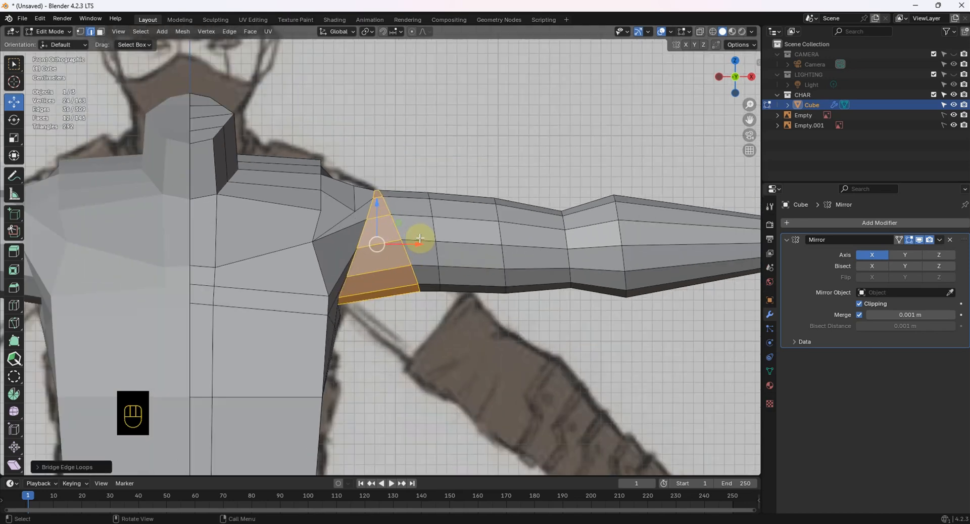
scroll(427, 260, down, 2)
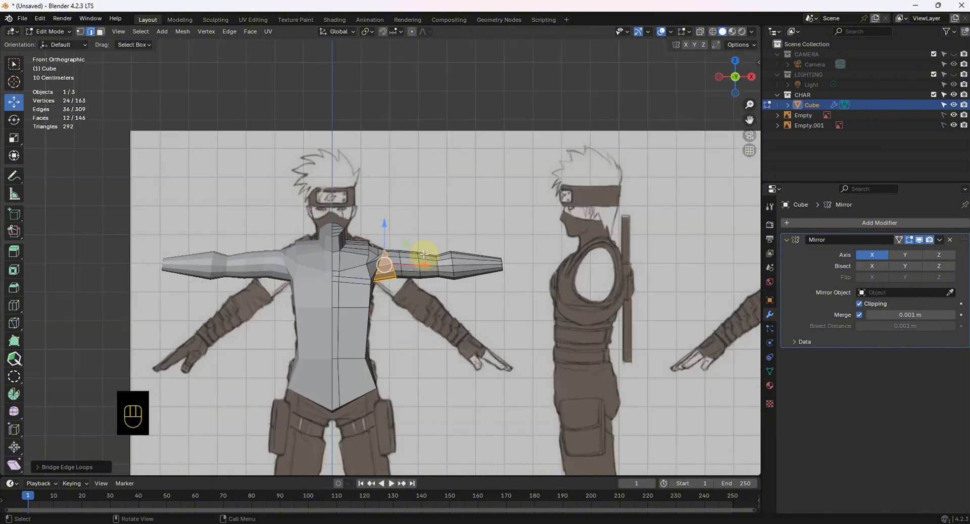
scroll(545, 270, up, 3)
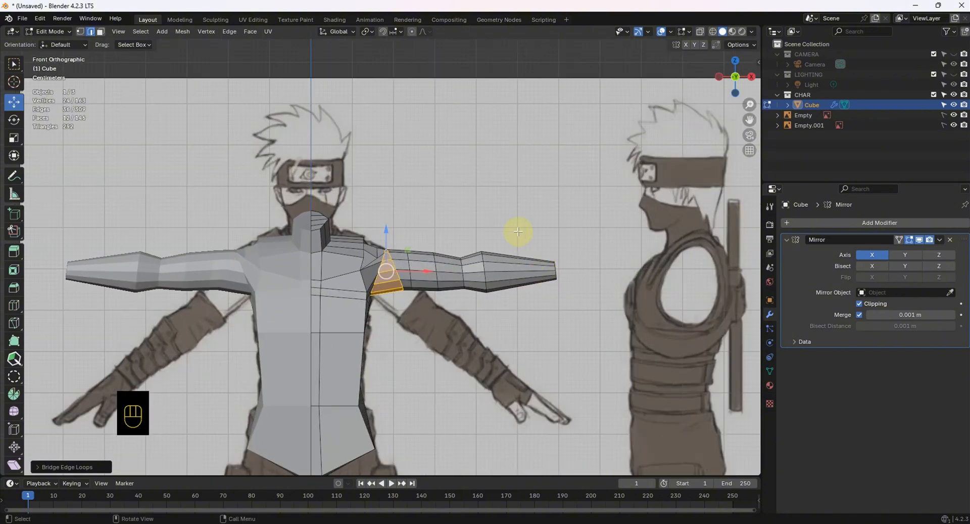
alt+click(558, 267)
scroll(419, 276, up, 2)
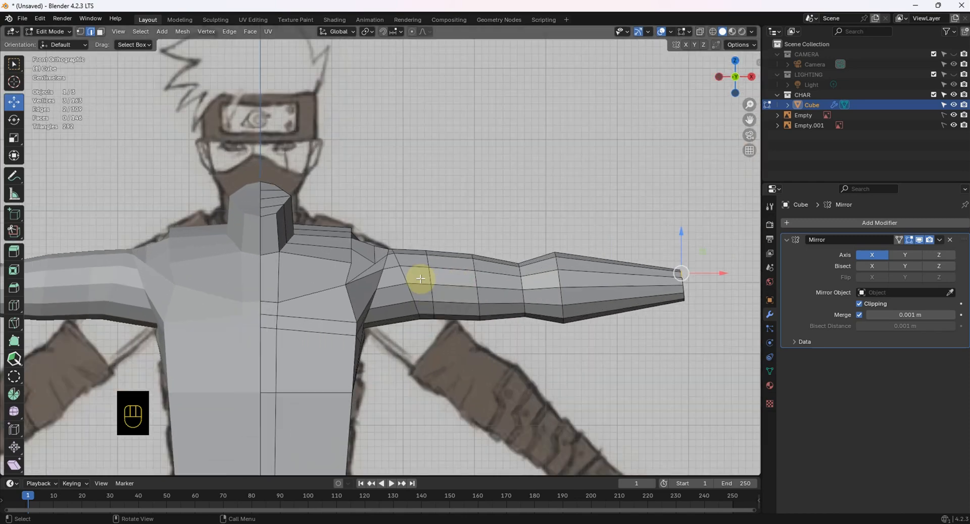
scroll(435, 273, up, 2)
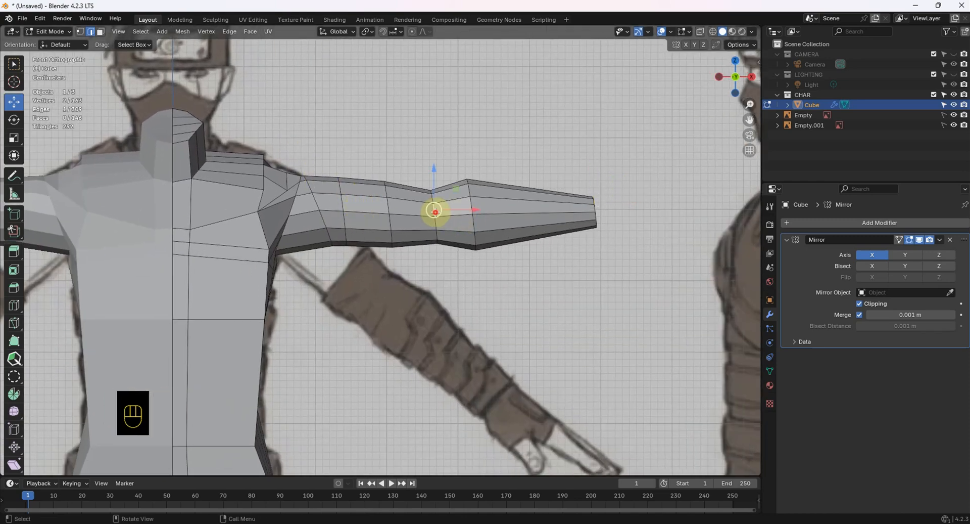
- Move the elbow edge loop about 0.012 m and the widest forearm loop slightly less toward the body along X
alt+click(435, 210)
key(g)
key(x)
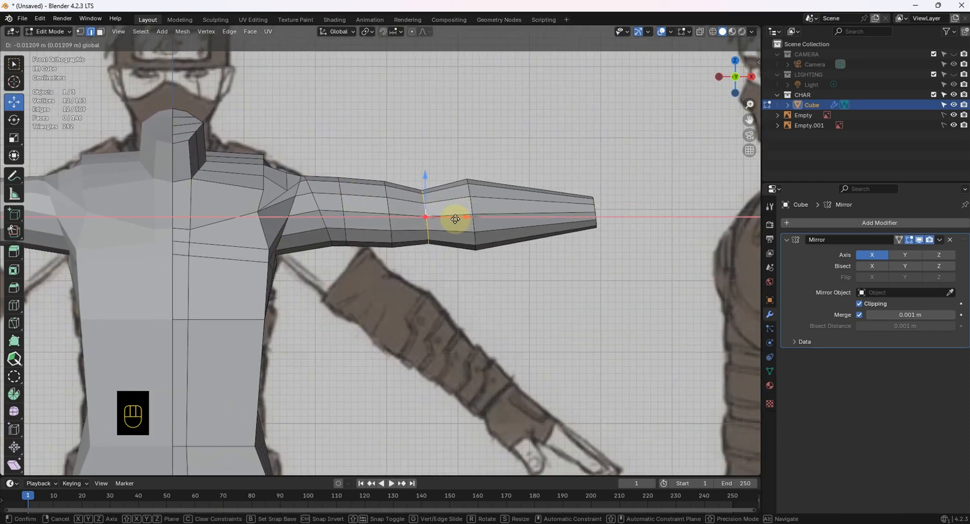
click(455, 219)
alt+click(472, 202)
key(g)
key(x)
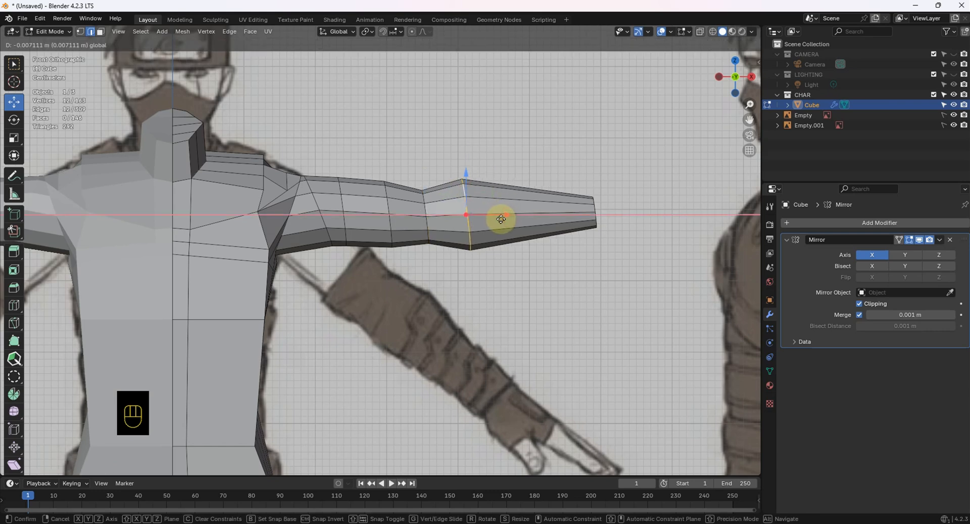
click(498, 219)
- Move the open wrist edge loop slightly inward along X to shorten the forearm
click(592, 208)
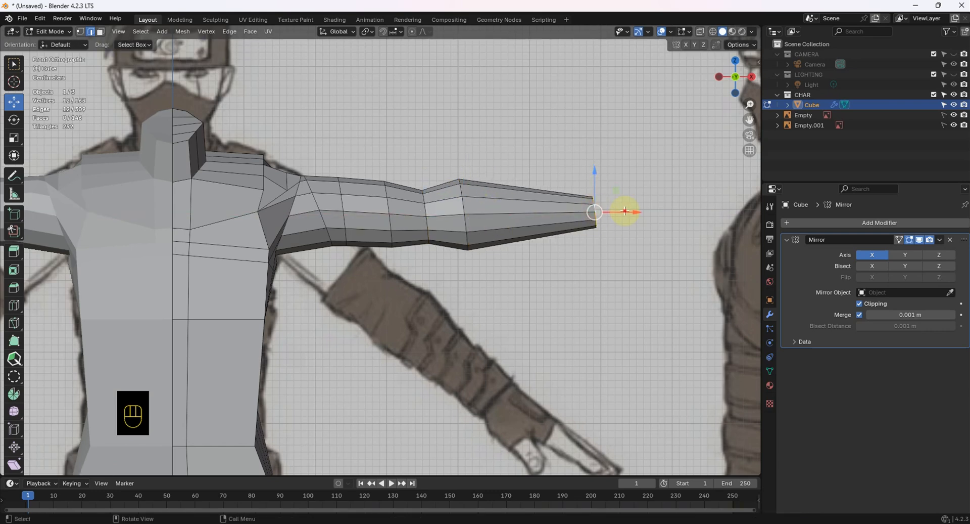
key(g)
key(x)
click(613, 211)
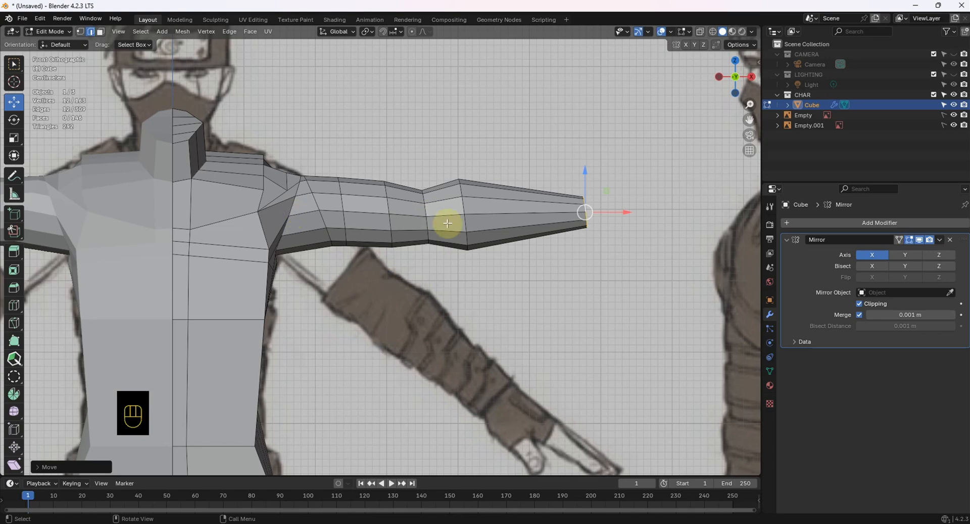
scroll(501, 287, down, 4)
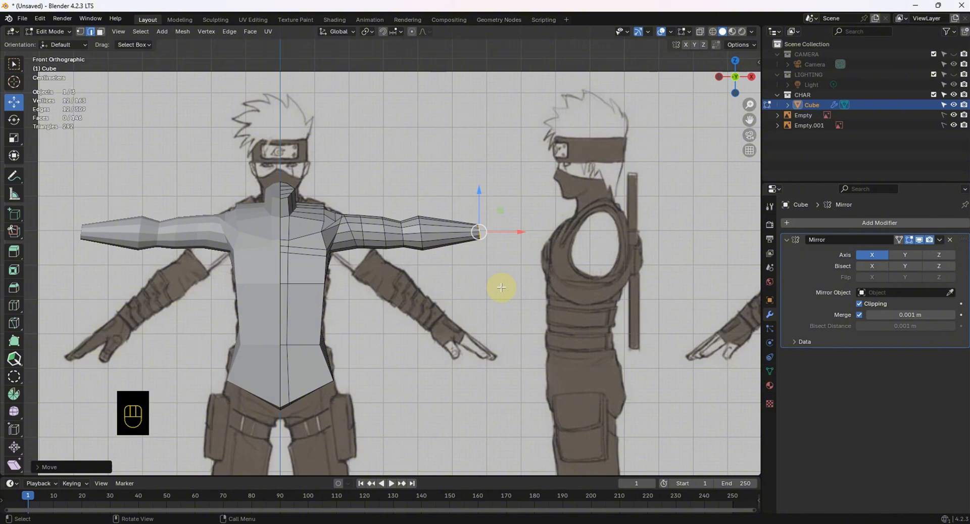
key(ctrl+z)
key(ctrl+z)
key(ctrl+z)
key(ctrl+z)
key(ctrl+z)
key(ctrl+z)
key(ctrl+z)
key(ctrl+z)
key(ctrl+z)
key(ctrl+z)
key(ctrl+z)
key(ctrl+z)
key(ctrl+z)
key(ctrl+z)
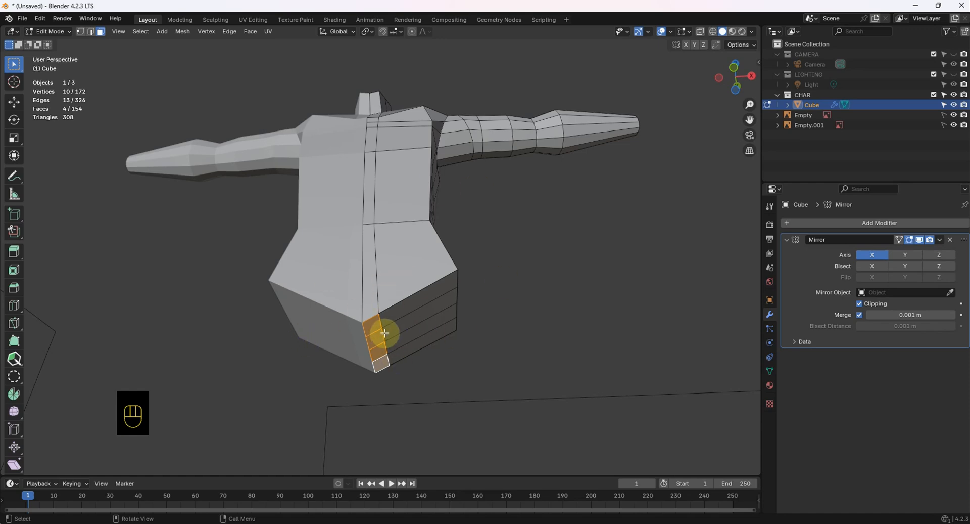
- Extrude the four selected crotch faces a short way straight down along Z to the top of the gap between the reference legs
key(KP_1)
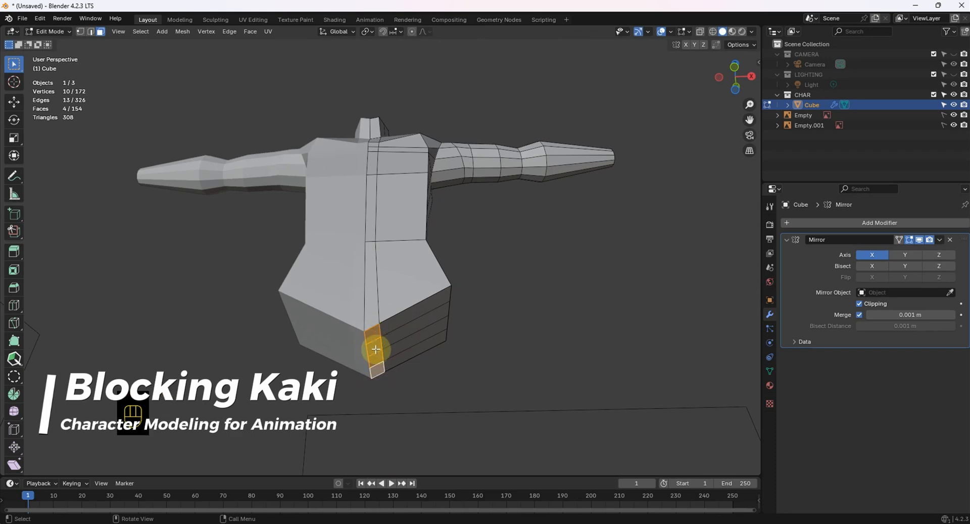
scroll(377, 372, up, 5)
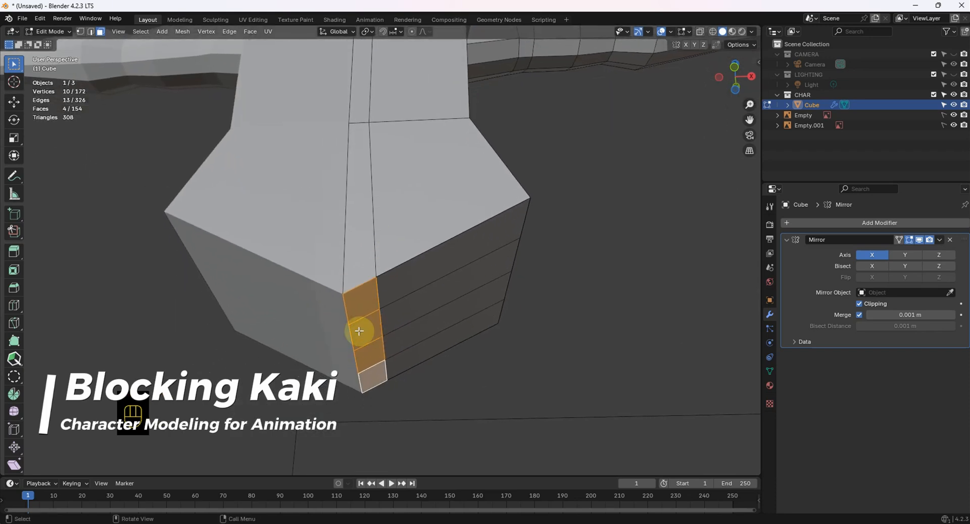
key(KP_1)
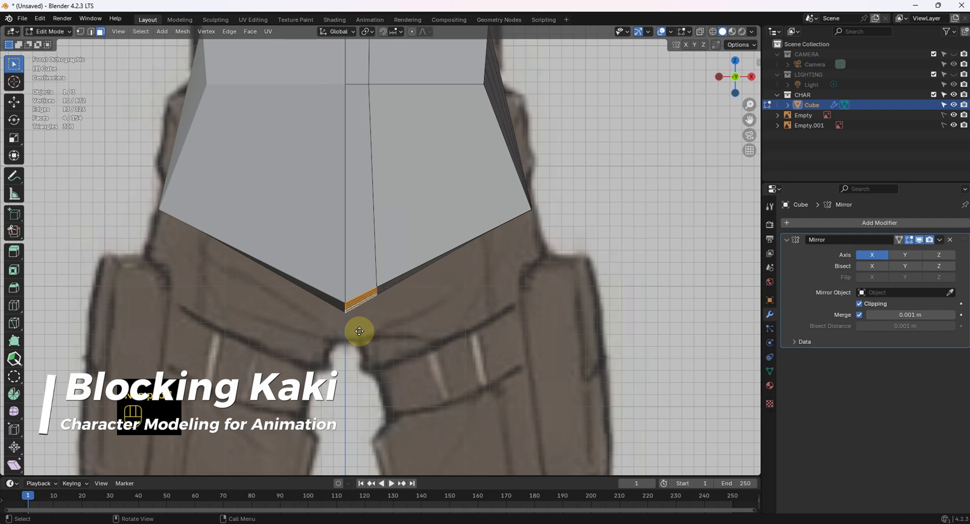
key(e)
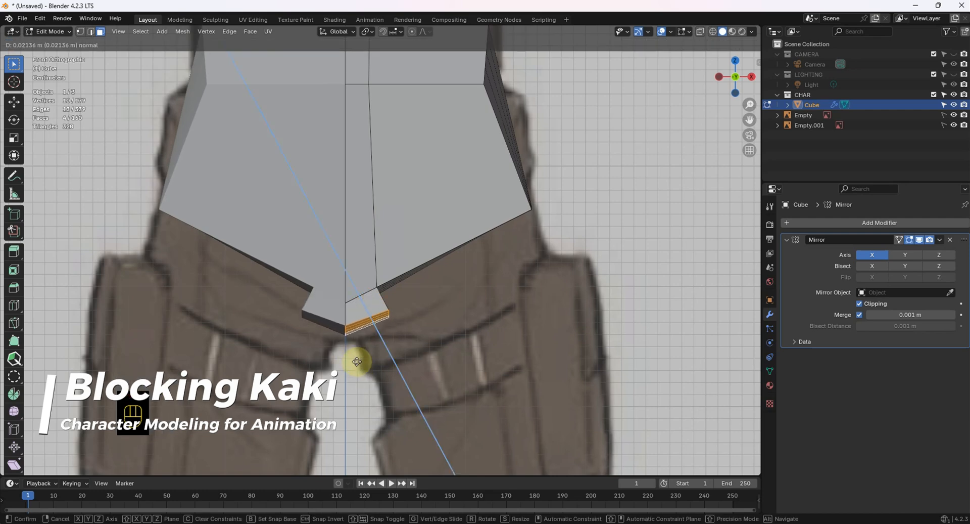
key(z)
click(356, 357)
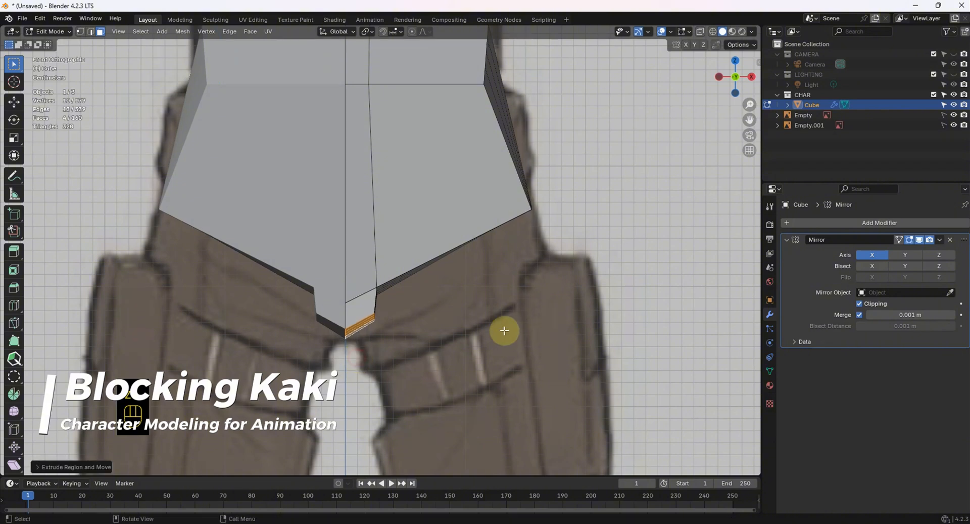
- Select the eight faces under the hip, including the outer side of the crotch strip, and extrude them slightly along their normal
middle_drag(487, 324, 404, 263)
shift+middle_drag(470, 328, 356, 352)
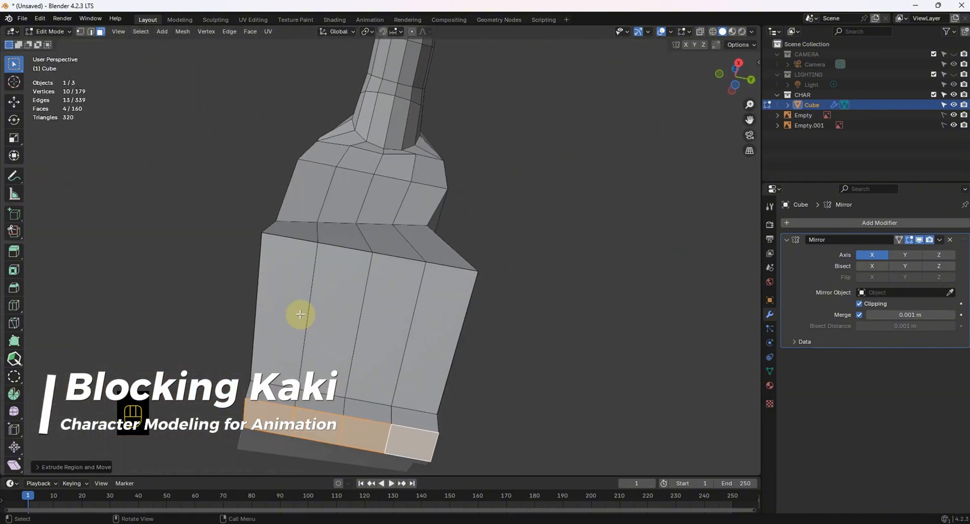
drag(295, 306, 408, 400)
shift+click(407, 415)
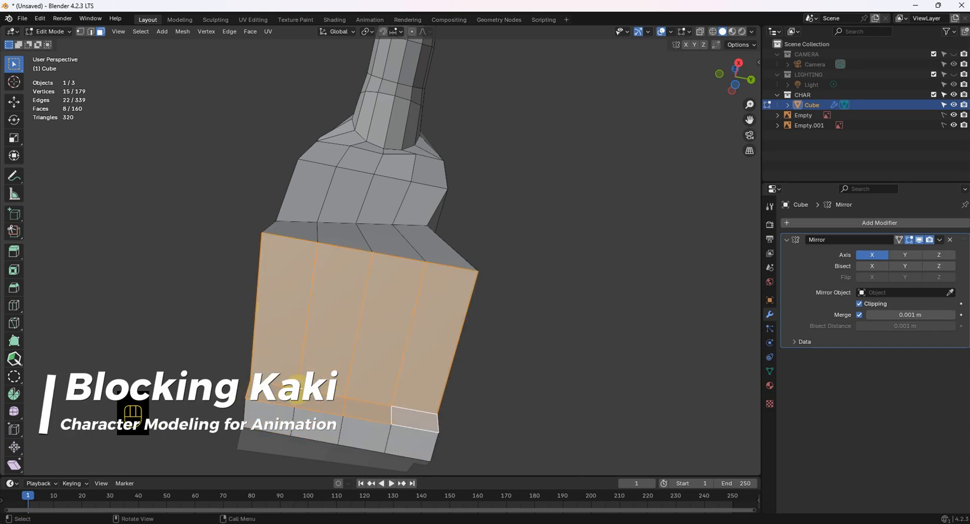
key(KP_1)
key(e)
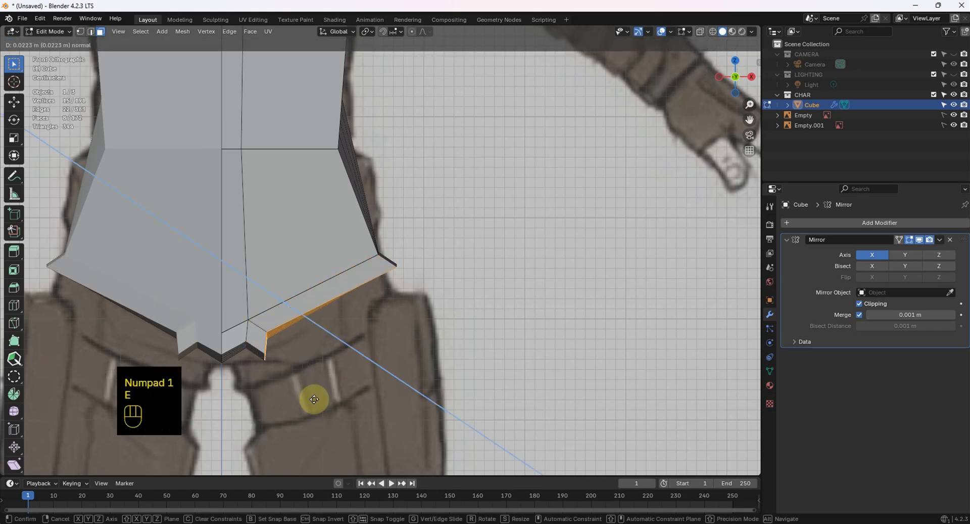
click(352, 380)
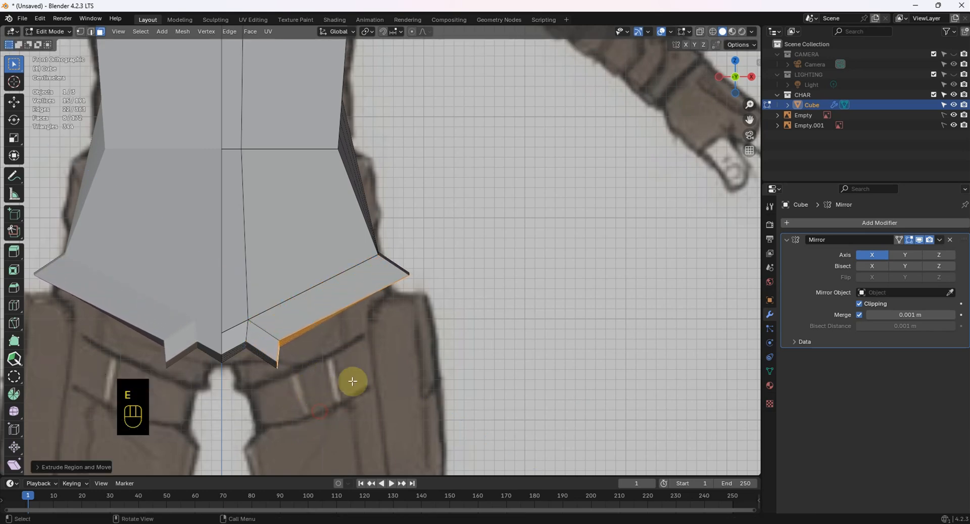
- Try shrinking the extruded thigh base, undo that, and even out its faces with the Smooth tool instead
key(s)
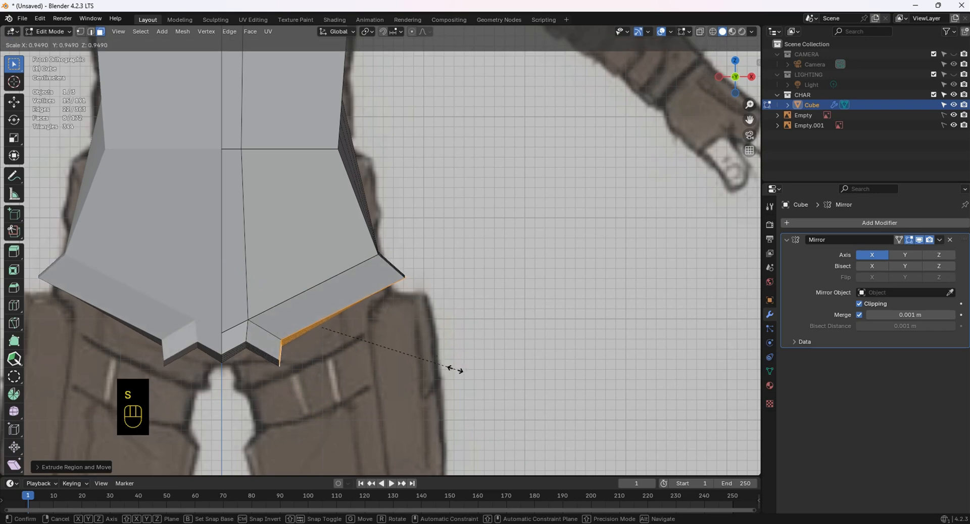
click(424, 382)
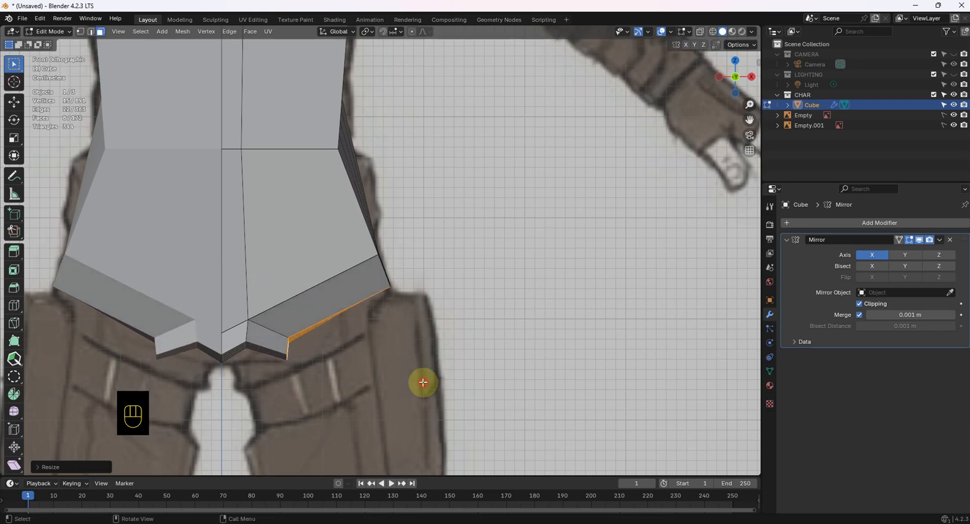
click(14, 410)
drag(360, 360, 453, 368)
key(ctrl+z)
key(ctrl+z)
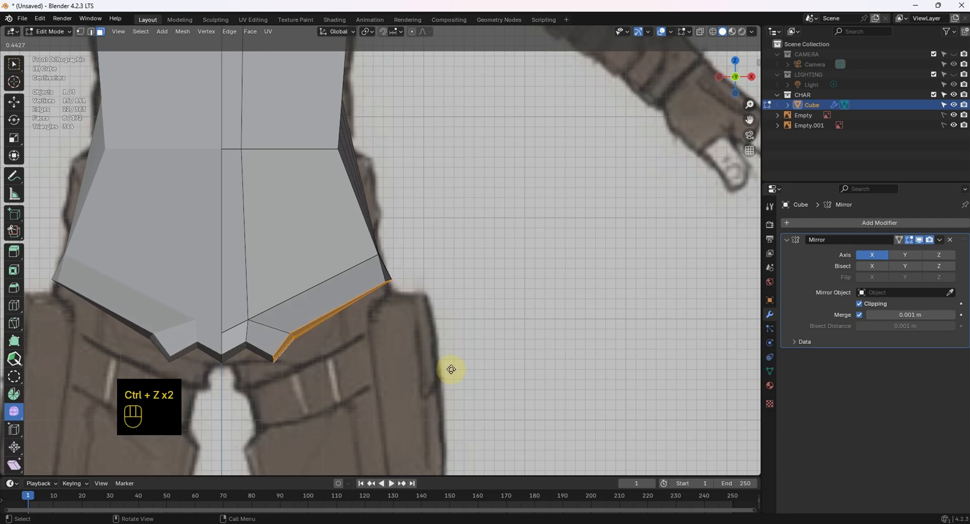
- Move the thigh base faces slightly inward to follow the reference hip outline and smooth them again
key(g)
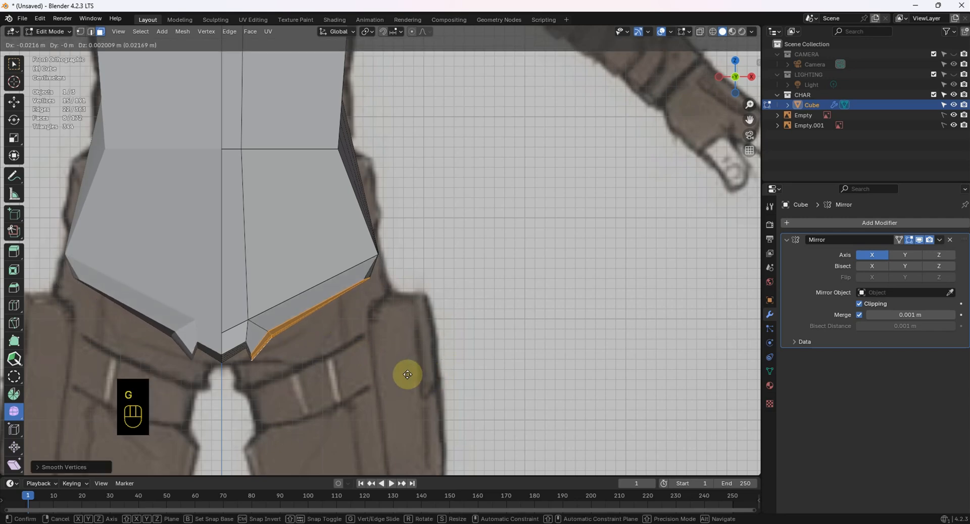
click(379, 364)
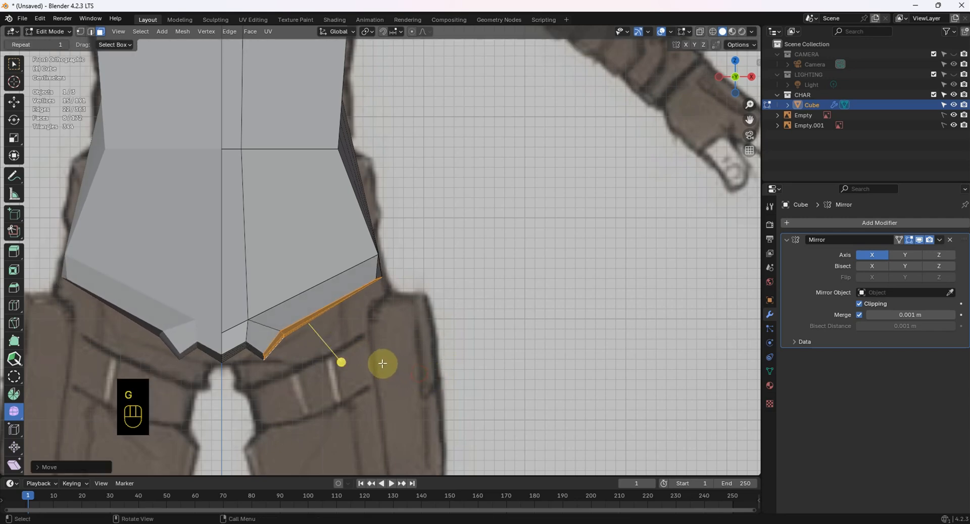
scroll(380, 344, down, 4)
click(13, 412)
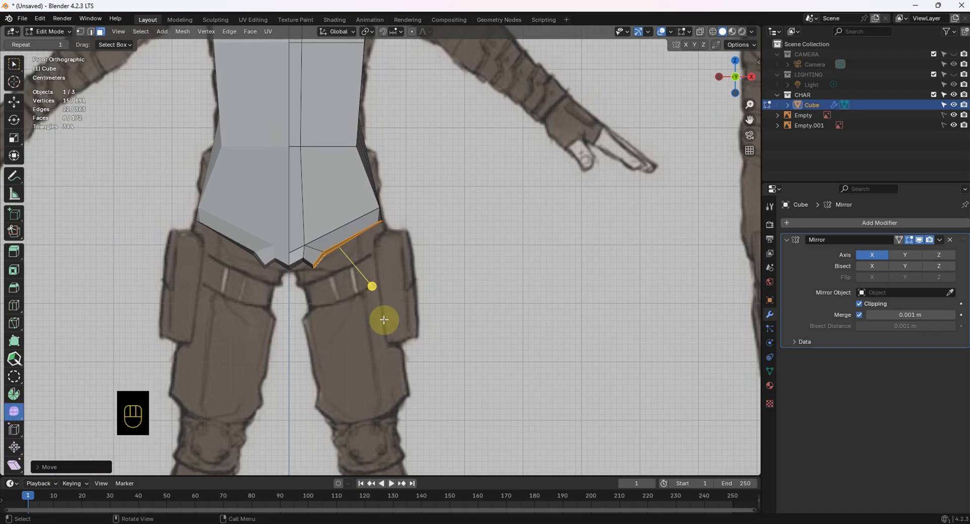
middle_drag(383, 321, 383, 279)
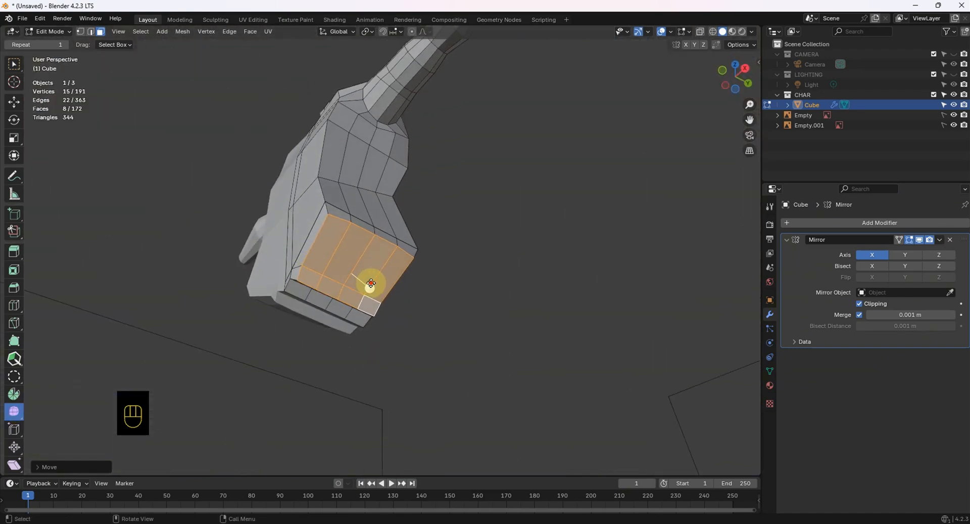
drag(370, 283, 406, 287)
middle_drag(407, 287, 500, 351)
key(KP_1)
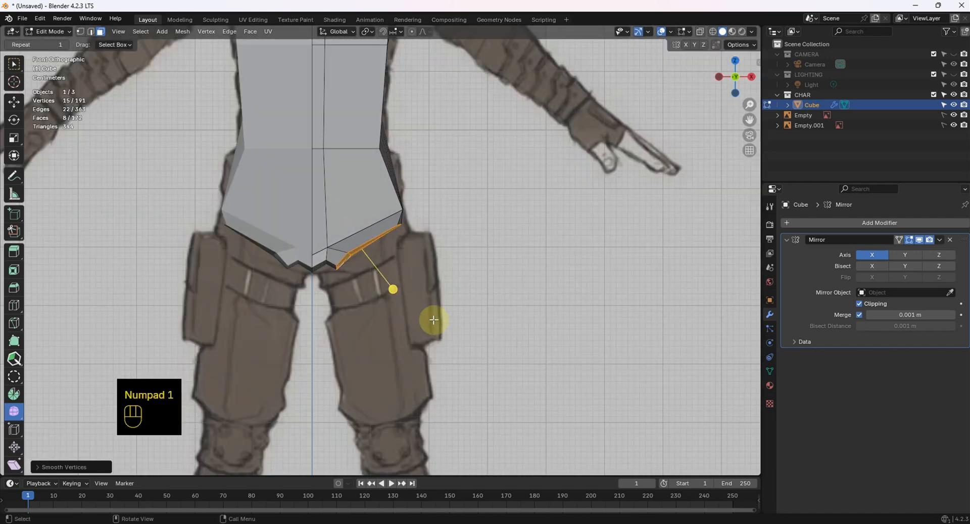
- Adjust the smoothing of the thigh base faces and shift them a little toward the crotch along X
scroll(379, 292, up, 4)
drag(375, 288, 302, 154)
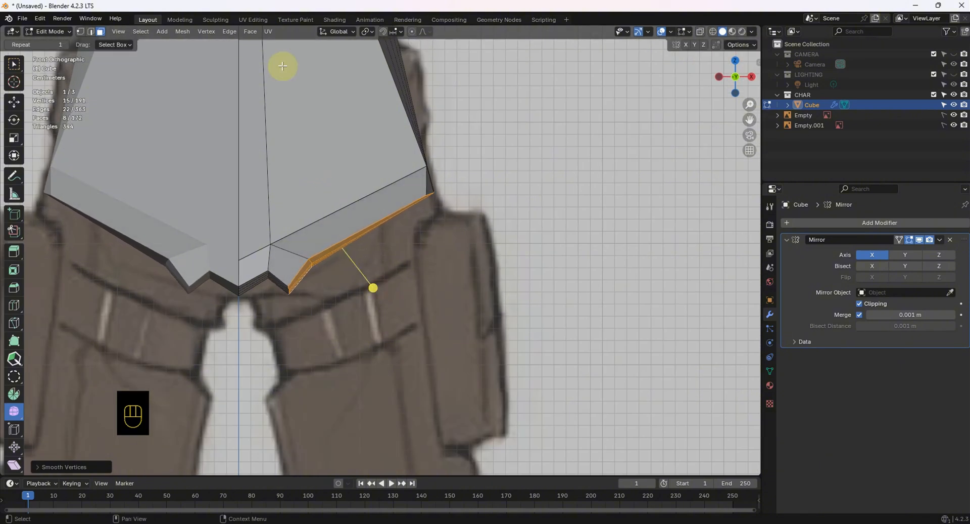
key(g)
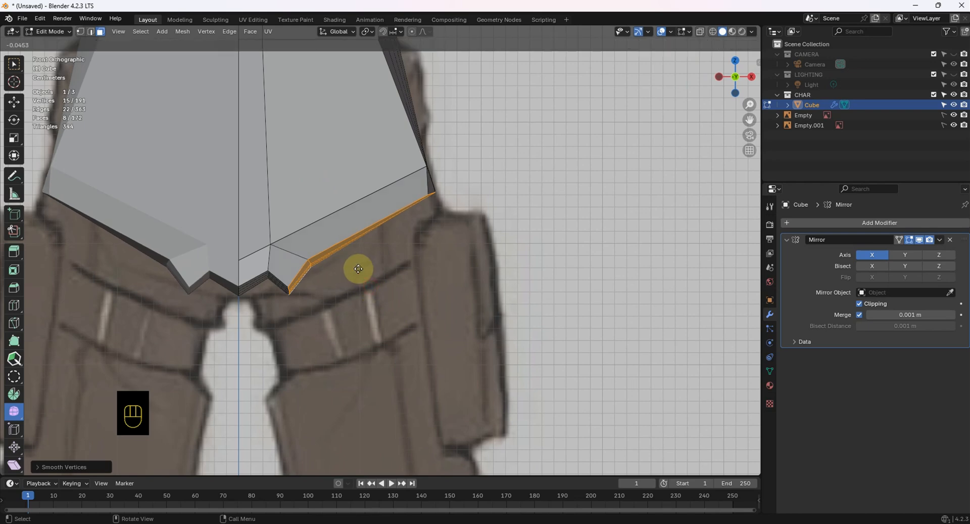
key(Escape)
key(g)
key(x)
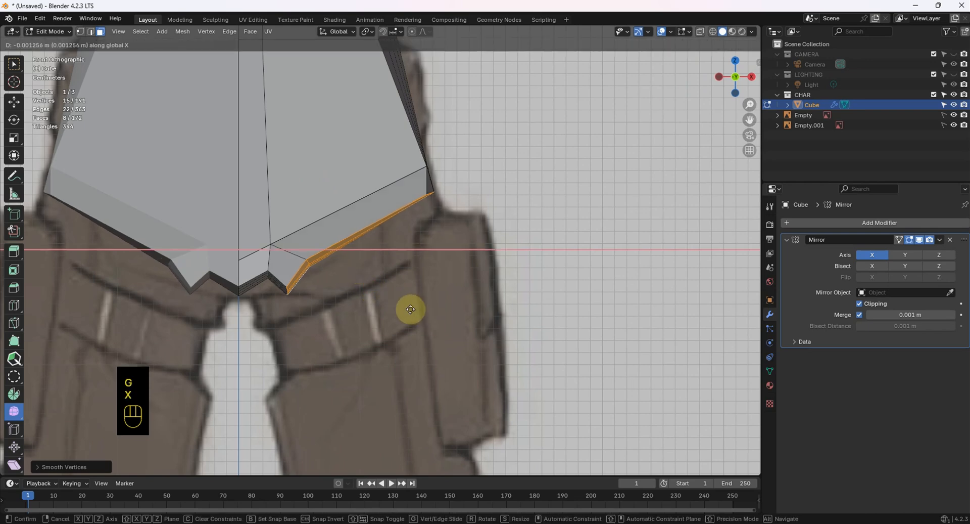
click(401, 309)
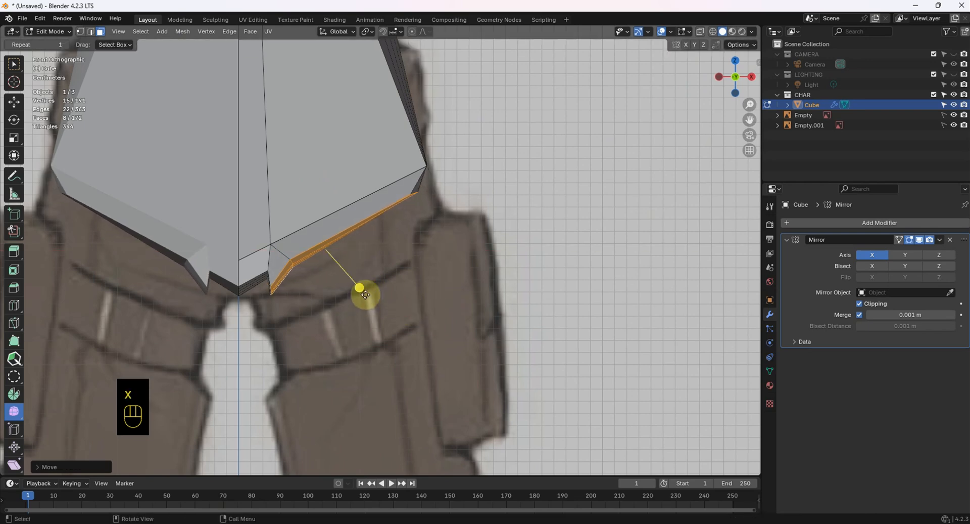
- Smooth the thigh base faces further, fine-tune their scale, and even them out once more
drag(357, 292, 323, 268)
key(s)
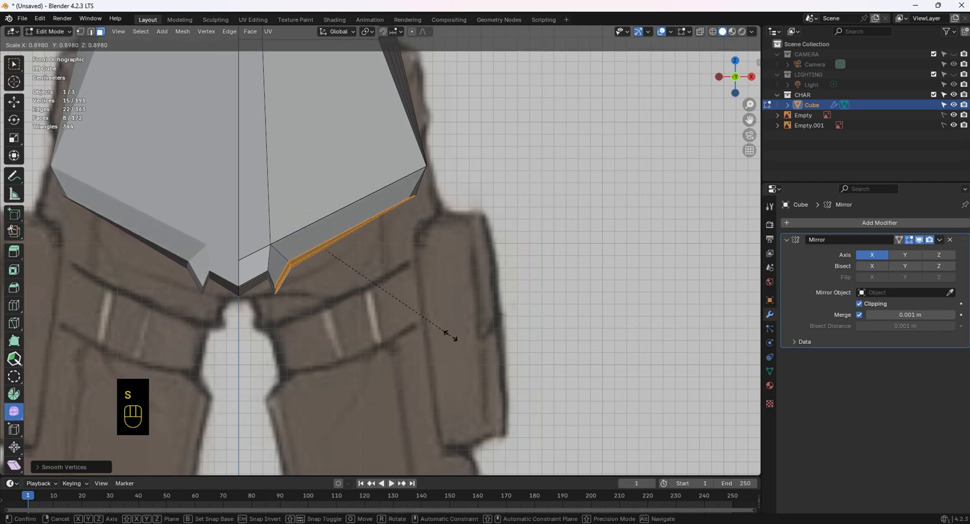
click(432, 361)
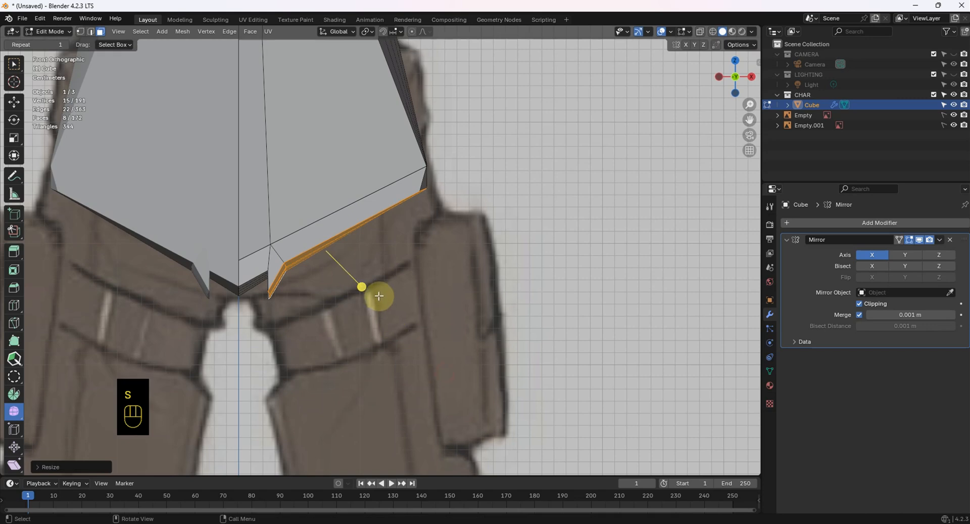
drag(378, 293, 424, 265)
- Move the thigh base faces about 0.005 m outward along X and smooth them lightly
key(g)
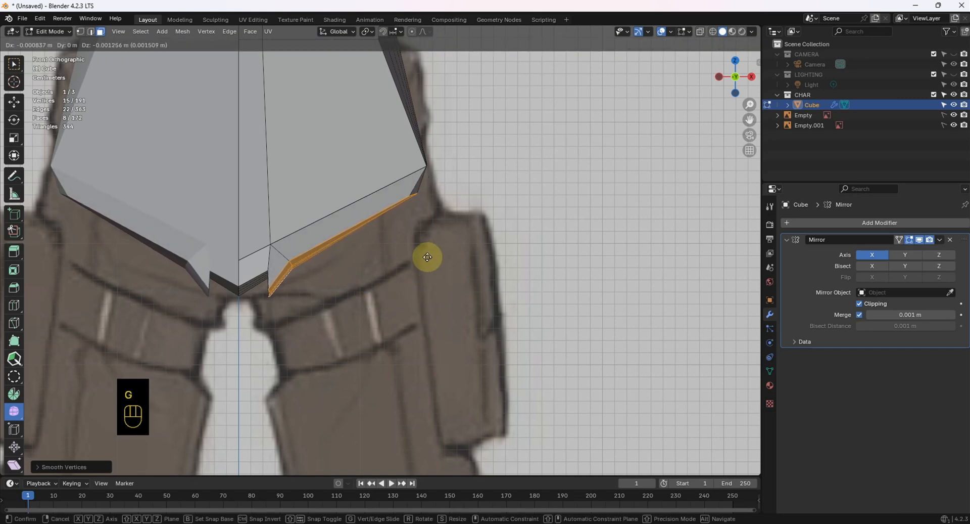
key(z)
key(x)
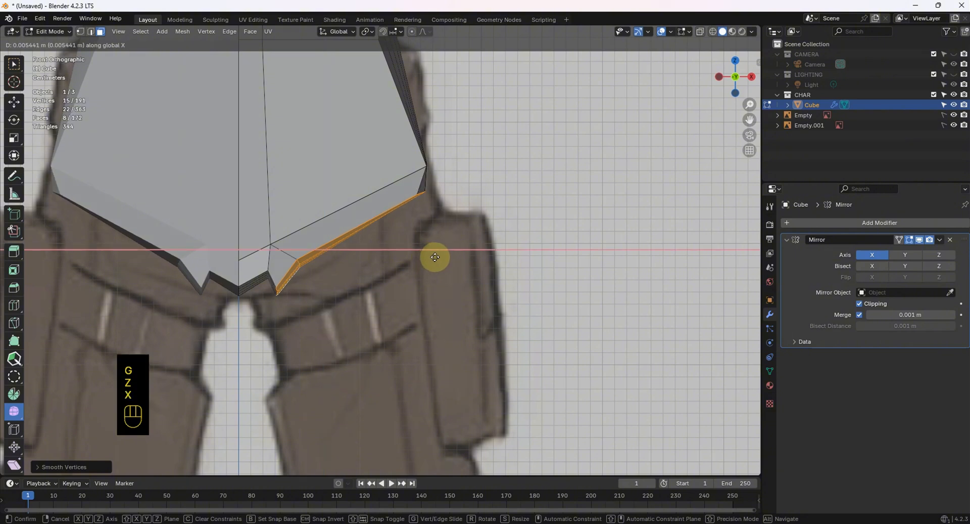
click(435, 256)
drag(369, 289, 380, 325)
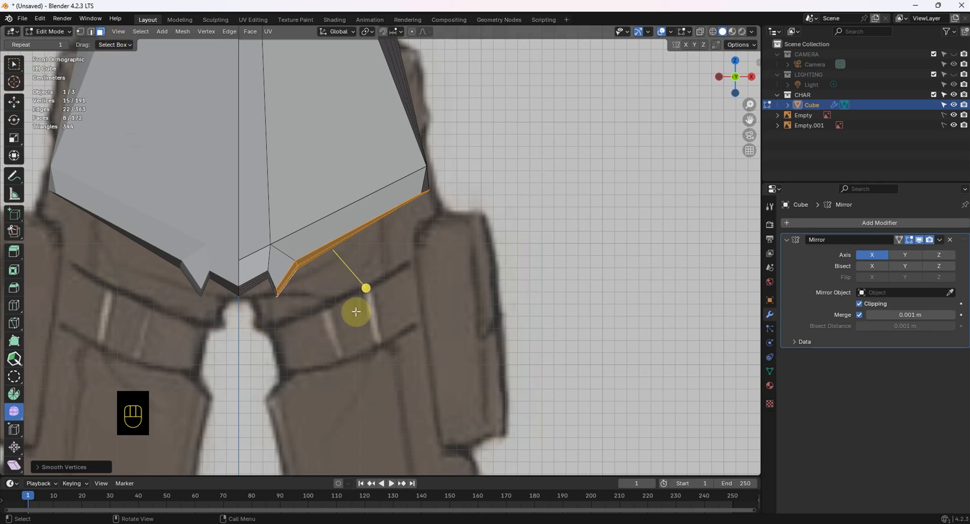
- Extrude the thigh base faces about 0.19 m downward to follow the reference leg toward mid-thigh
click(15, 65)
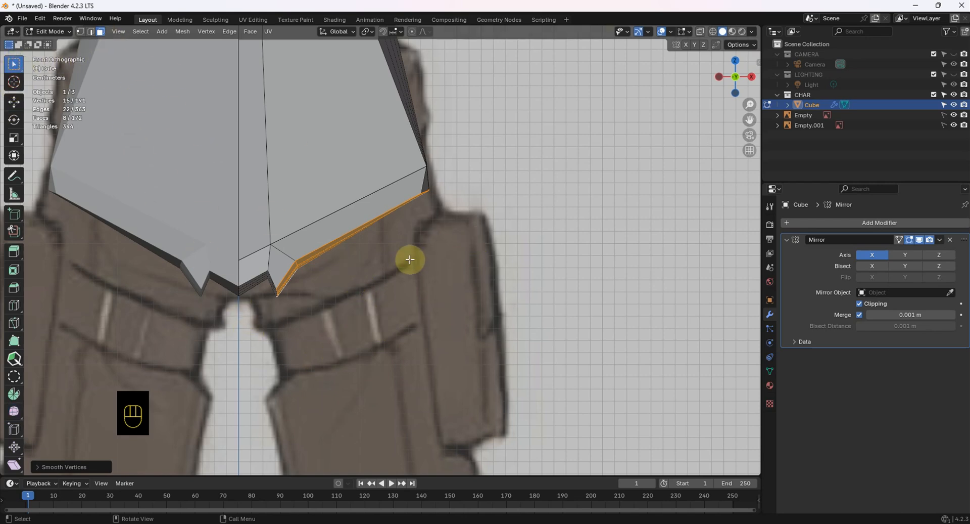
scroll(412, 263, down, 4)
key(e)
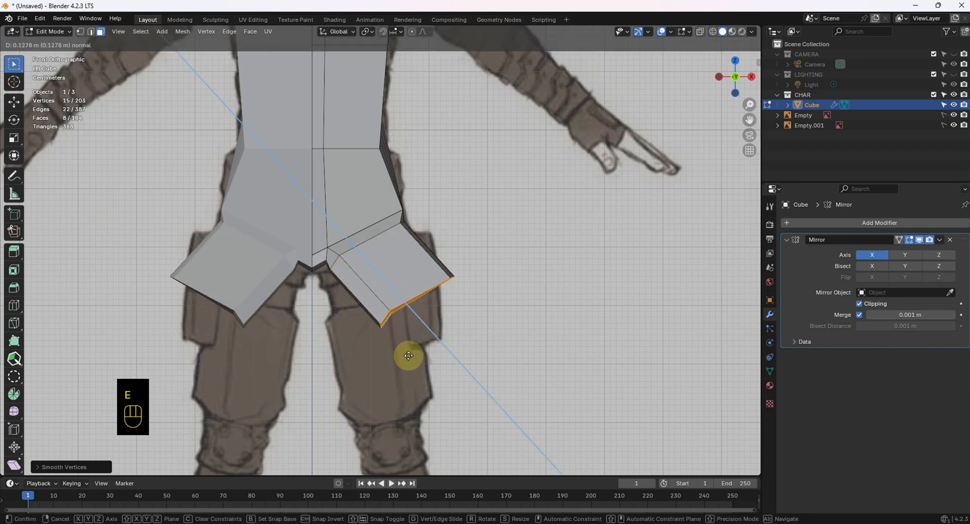
key(z)
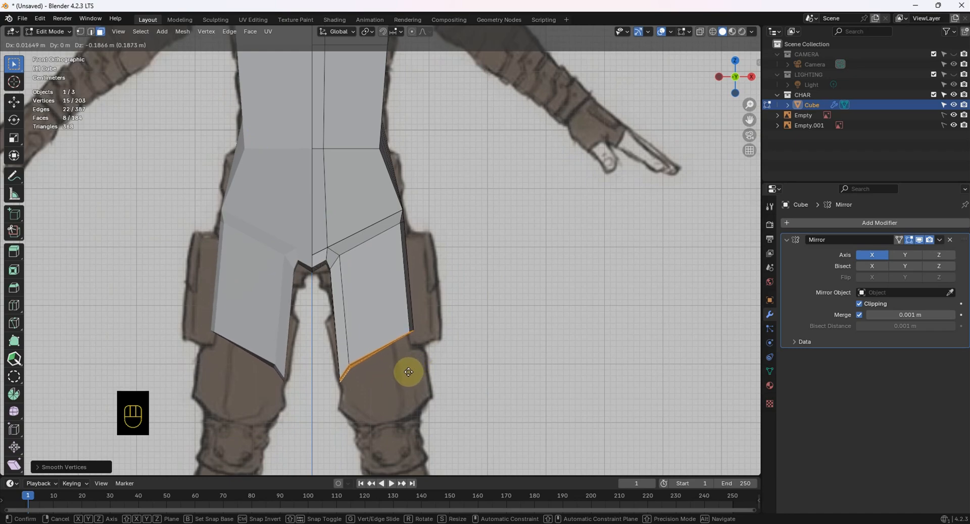
click(409, 372)
- Shape the extruded thigh end faces into a circle with LoopTools Circle and scale them down
scroll(401, 354, down, 5)
middle_drag(399, 336, 584, 291)
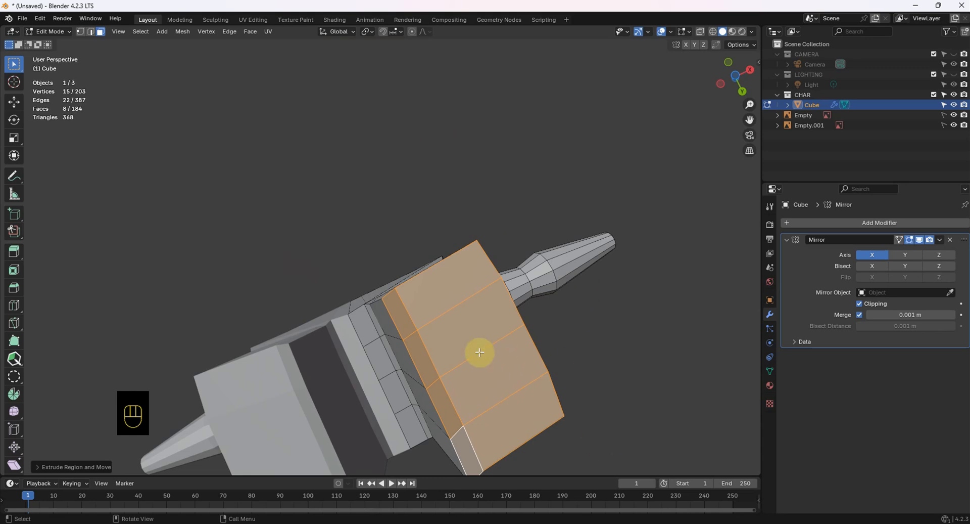
middle_drag(482, 338, 446, 315)
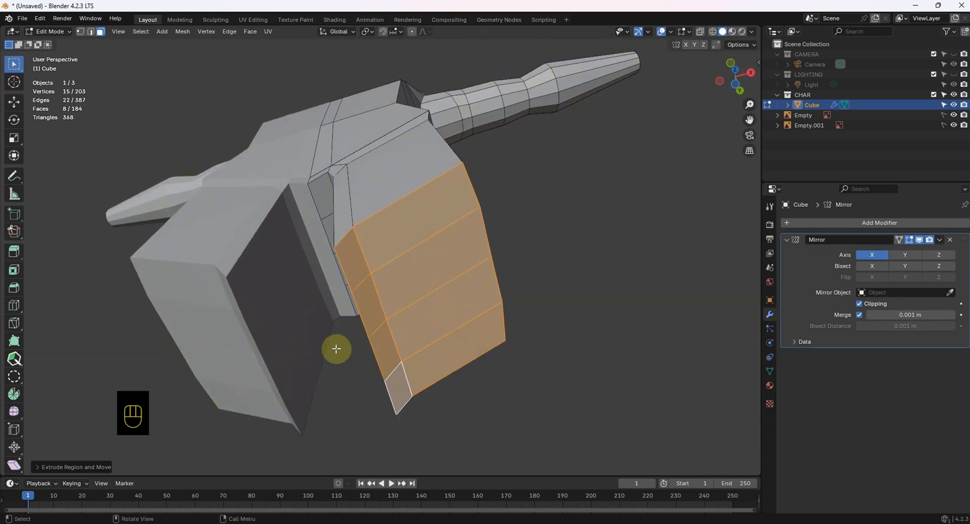
middle_drag(353, 271, 383, 231)
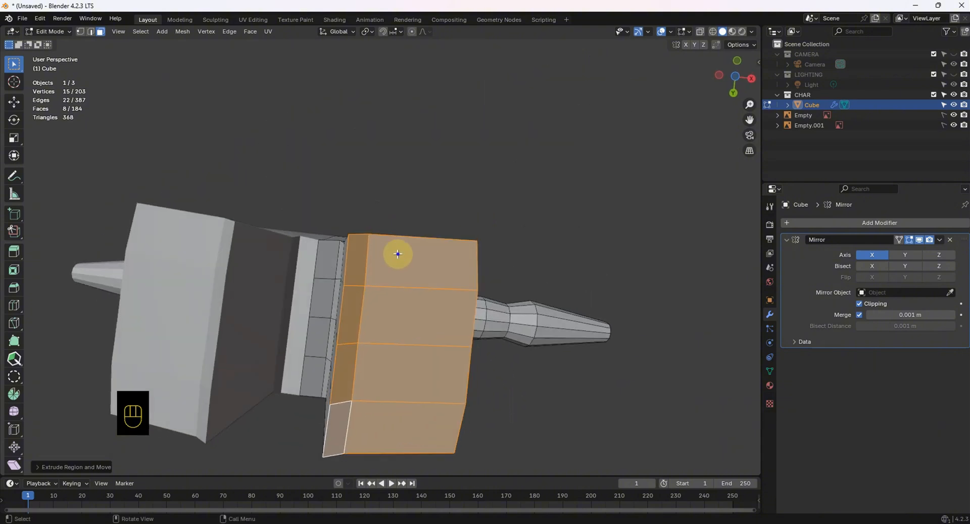
right_click(398, 253)
key(Escape)
right_click(390, 250)
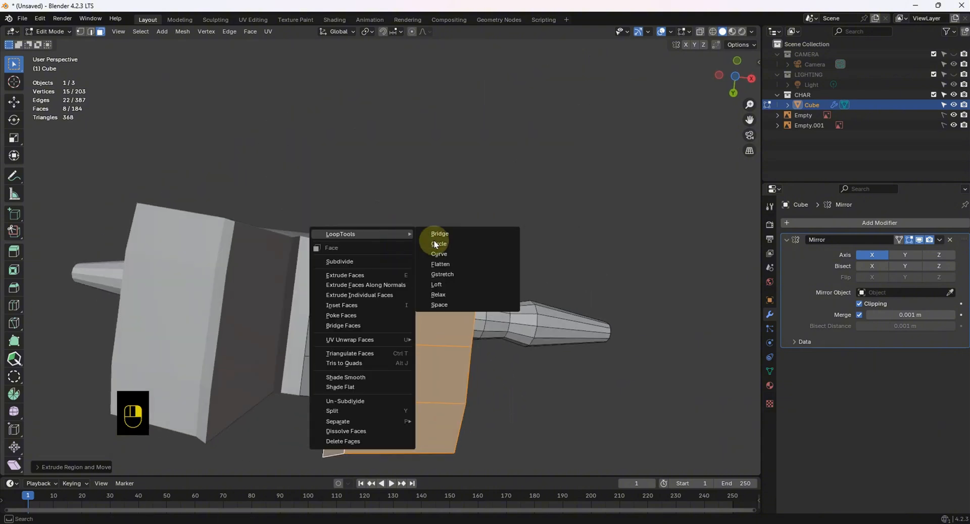
click(438, 243)
shift+middle_drag(444, 308, 448, 245)
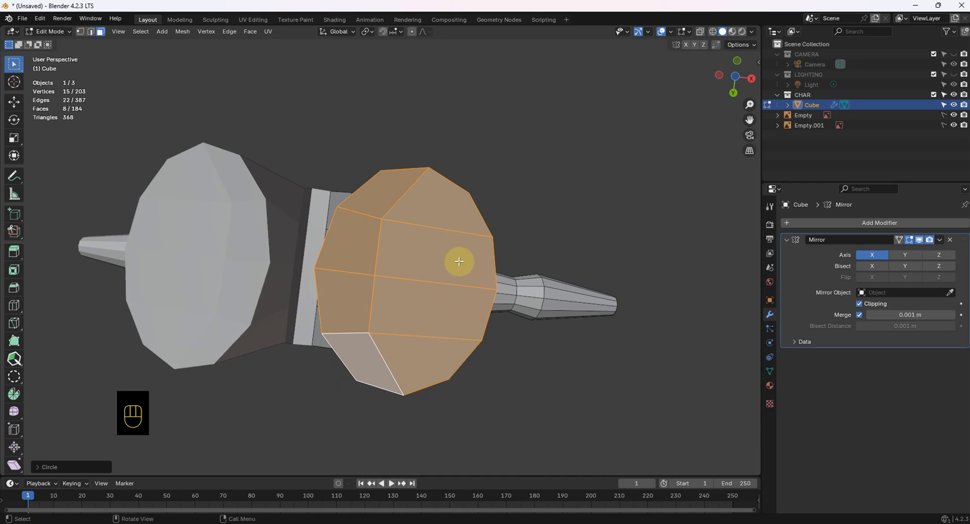
key(s)
click(499, 312)
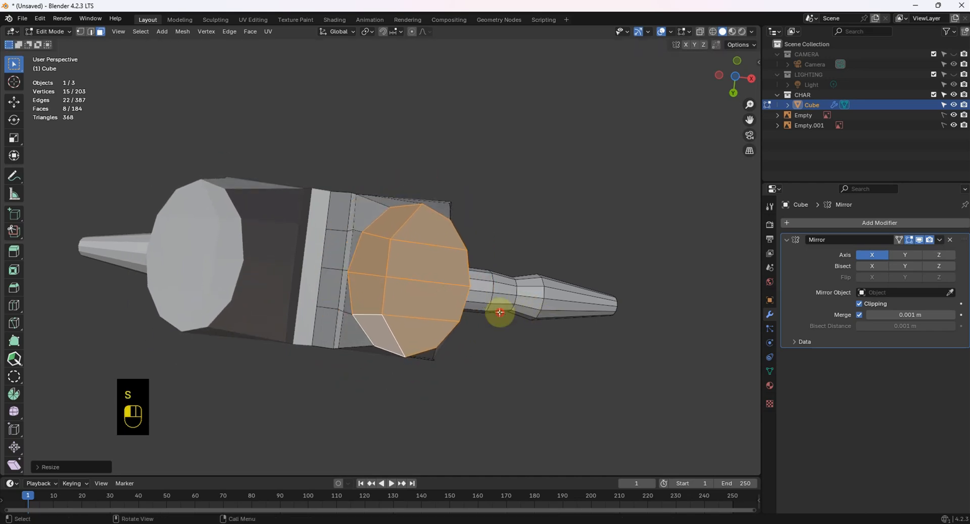
- Flatten the thigh end faces to scale 0 along Z, and enlarge them uniformly by about 1.14
middle_drag(490, 292, 479, 317)
scroll(478, 317, down, 5)
middle_drag(448, 269, 399, 289)
scroll(390, 260, up, 5)
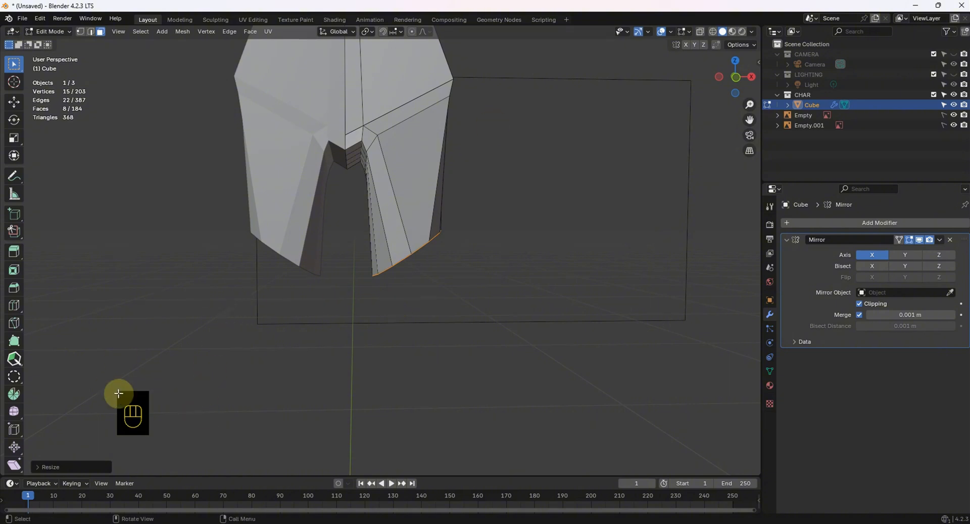
key(KP_1)
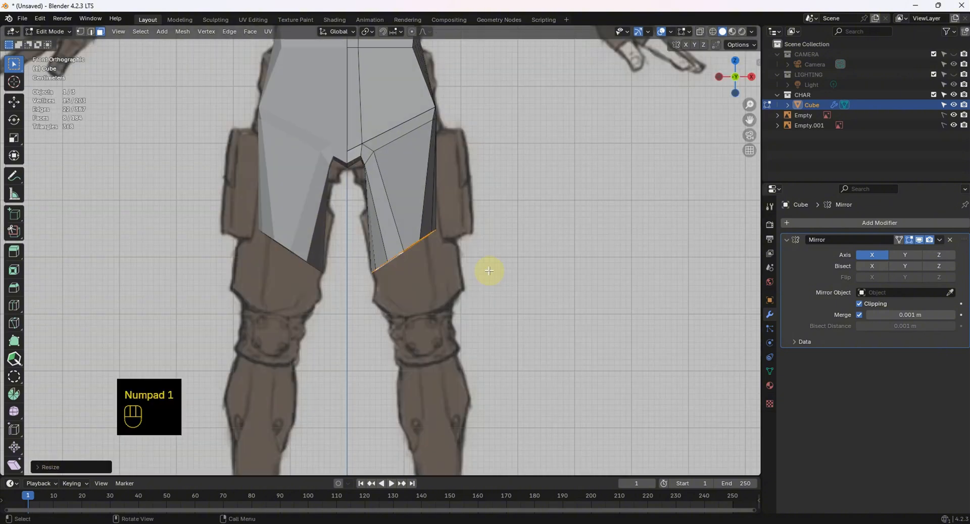
key(s)
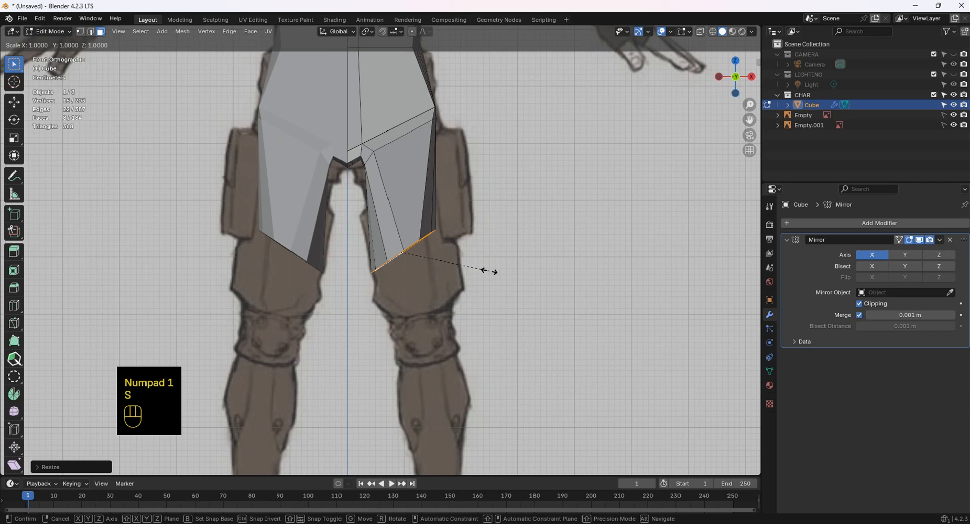
key(z)
key(KP_0)
key(Return)
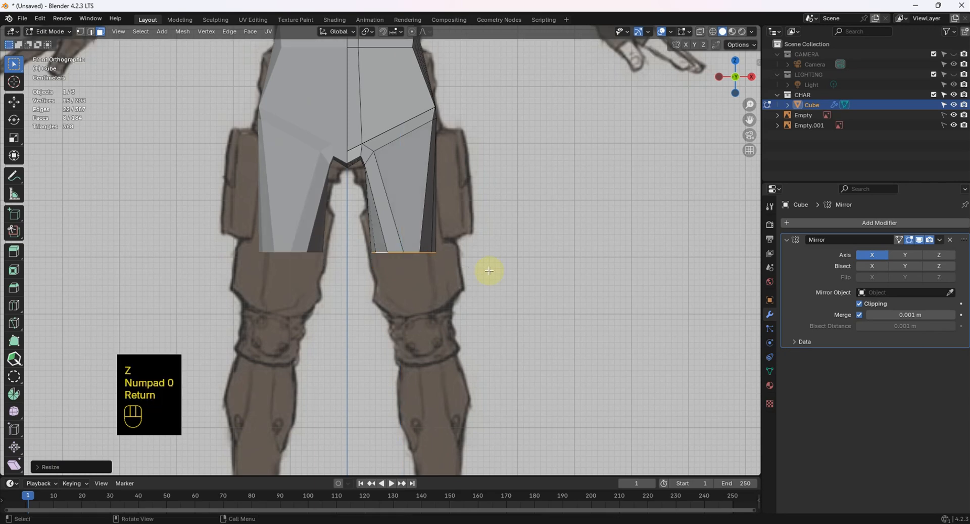
key(s)
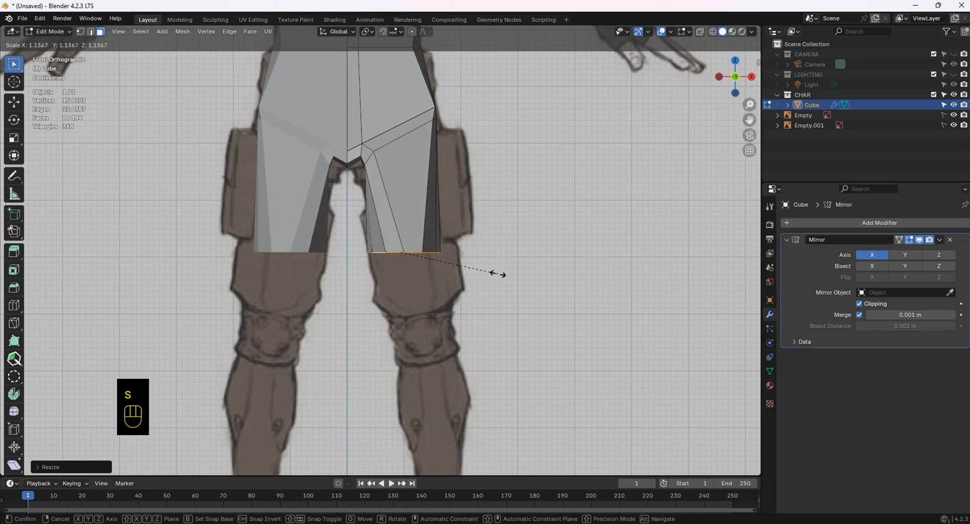
click(501, 274)
- From the bottom view, scale the thigh end faces to about 0.79 along Y and reapply LoopTools Circle
scroll(441, 275, down, 2)
shift+middle_drag(442, 275, 458, 152)
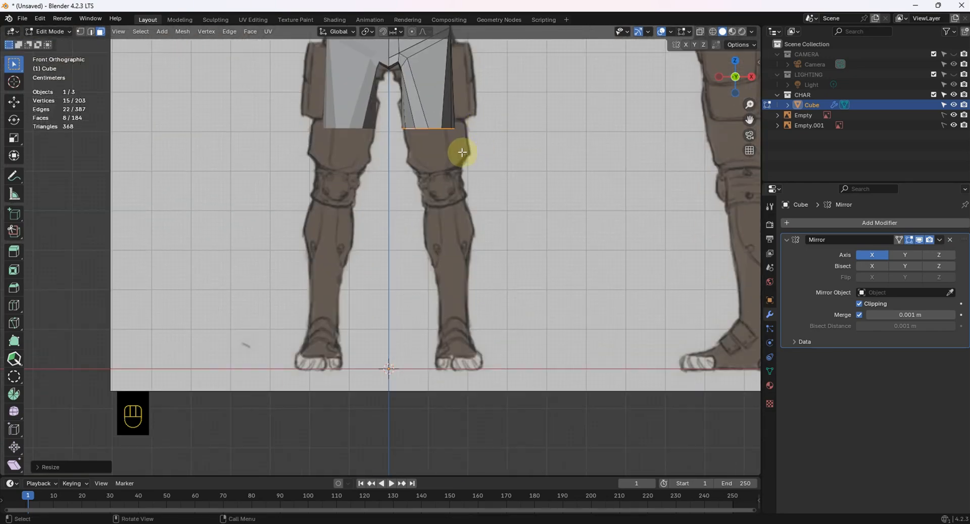
scroll(429, 200, up, 3)
shift+middle_drag(428, 201, 394, 281)
scroll(390, 273, up, 2)
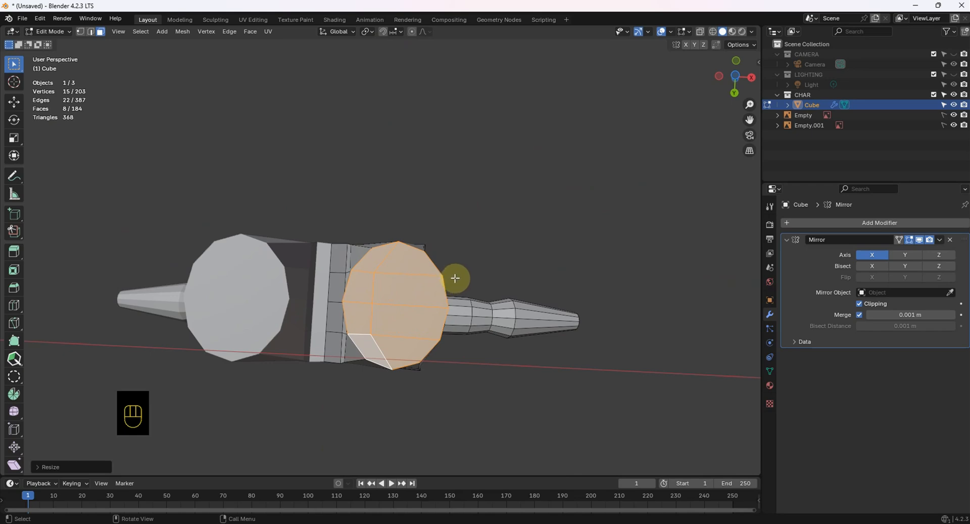
key(ctrl+KP_7)
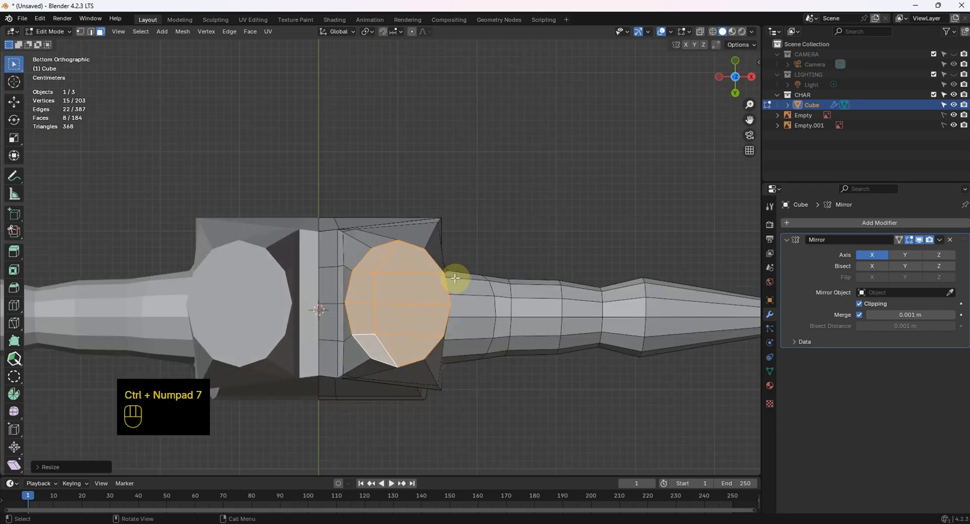
key(s)
key(y)
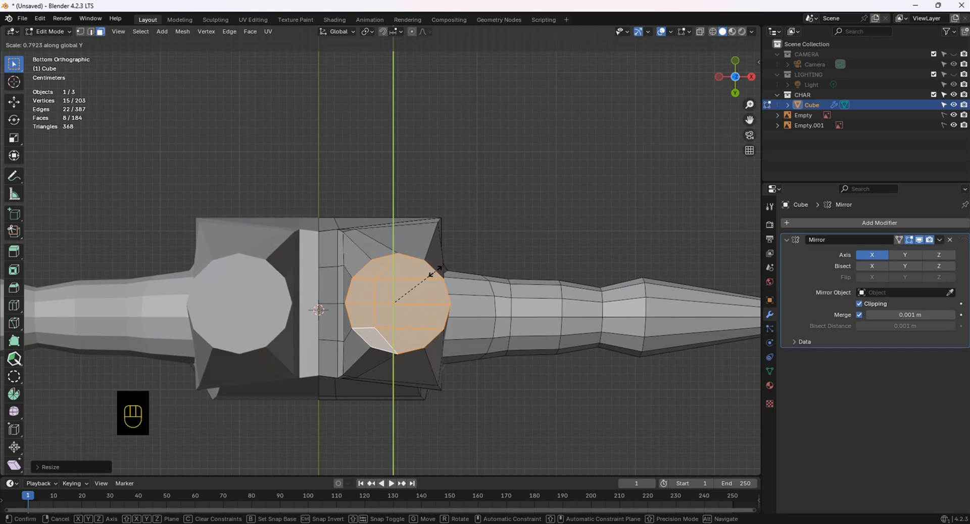
click(434, 271)
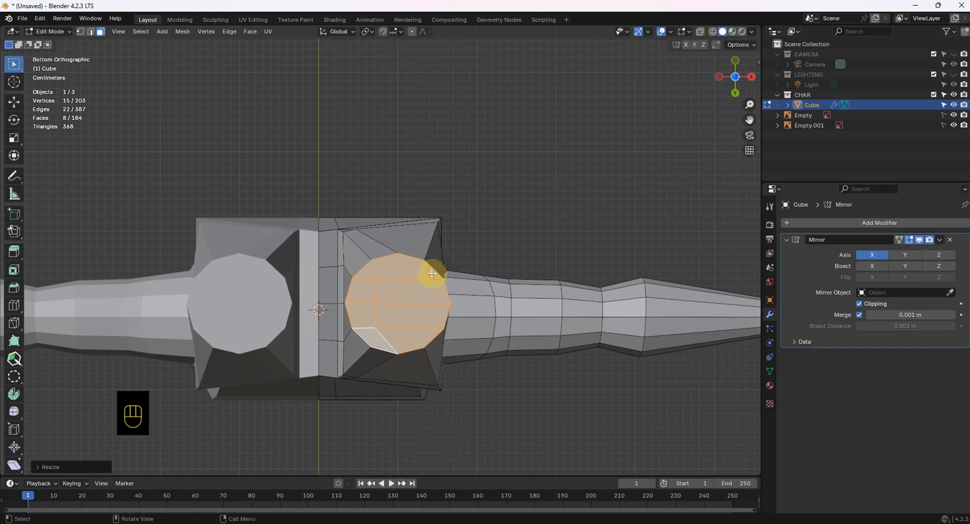
key(q)
click(408, 262)
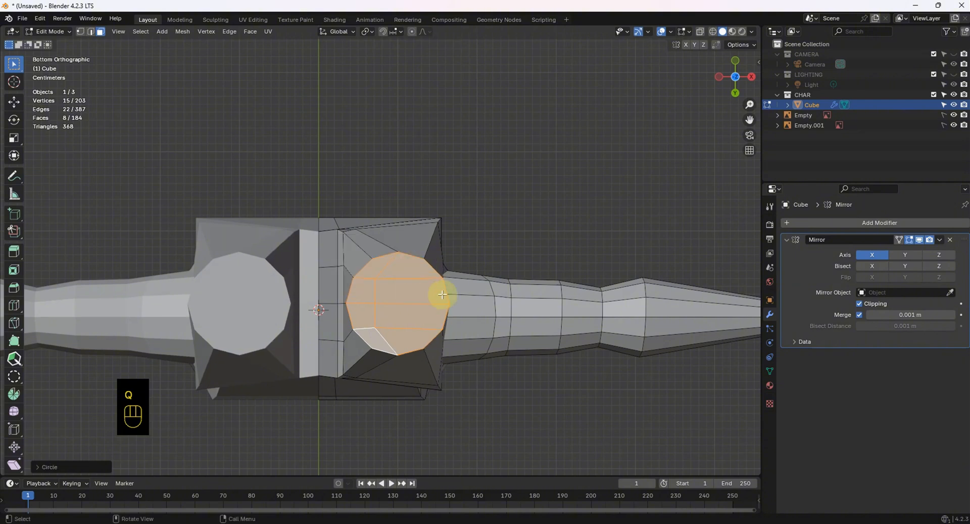
- Move the circular thigh end faces slightly outward along X to line up with the front reference leg
key(KP_1)
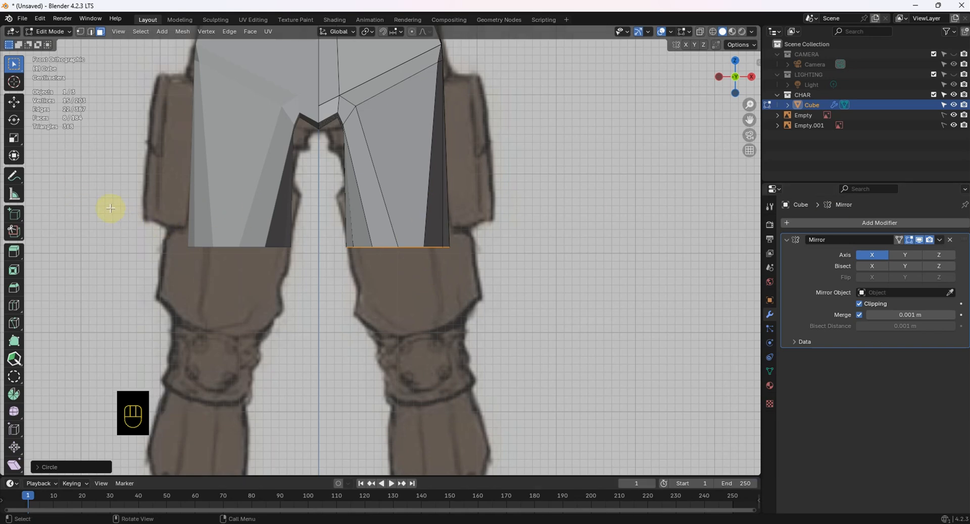
shift+middle_drag(381, 255, 407, 201)
scroll(407, 201, down, 2)
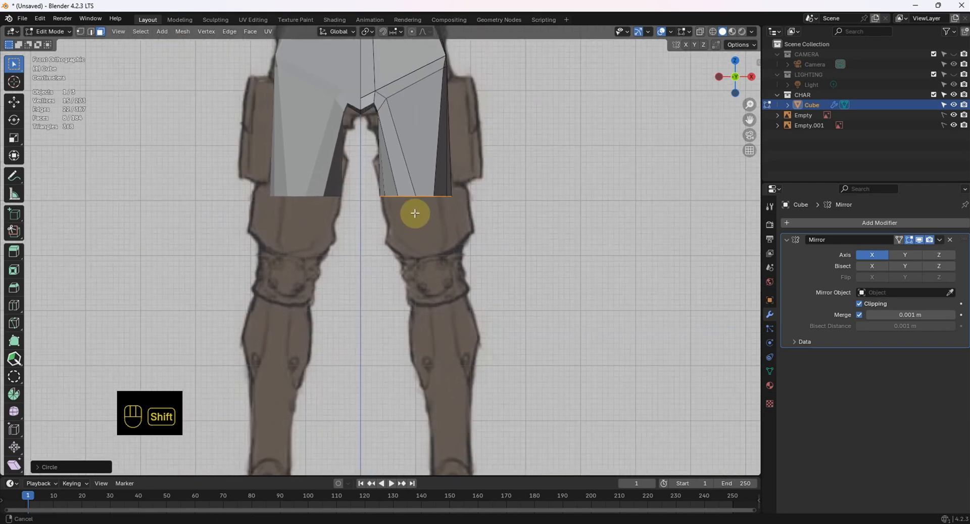
click(14, 101)
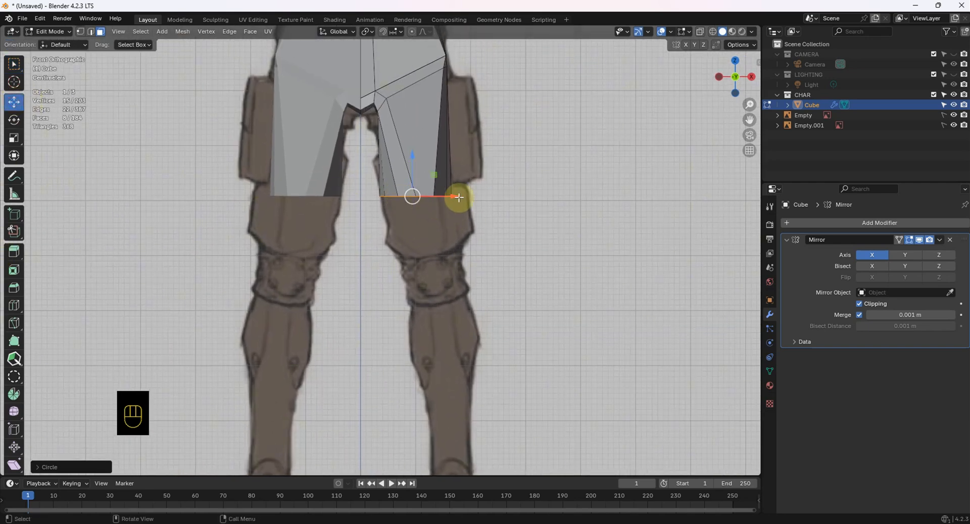
drag(455, 195, 460, 196)
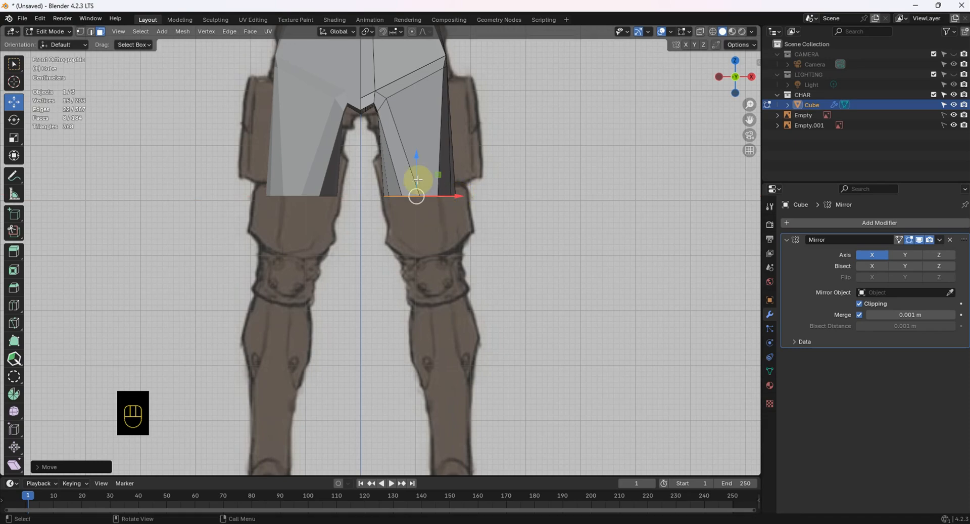
- Extrude the thigh end faces down to the knee, scale them narrower, and shift them slightly outward along X
key(e)
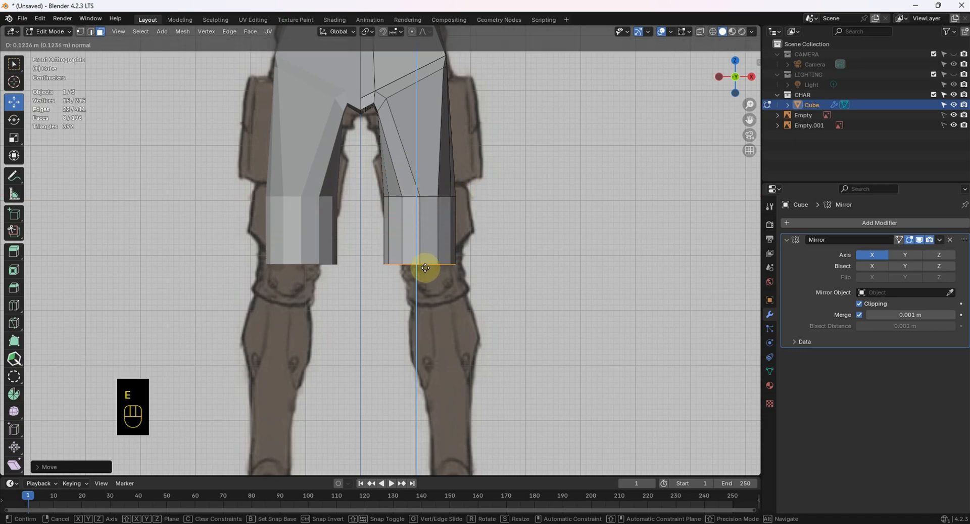
click(429, 279)
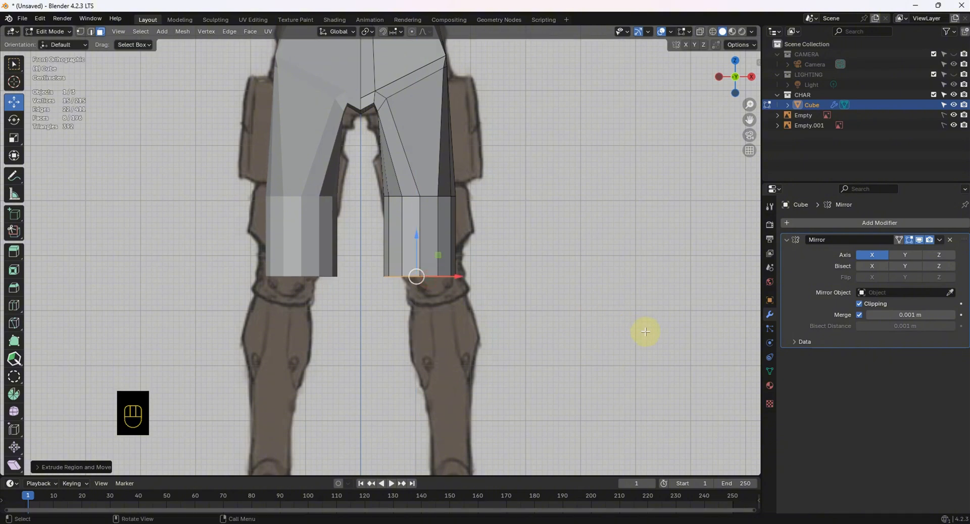
key(s)
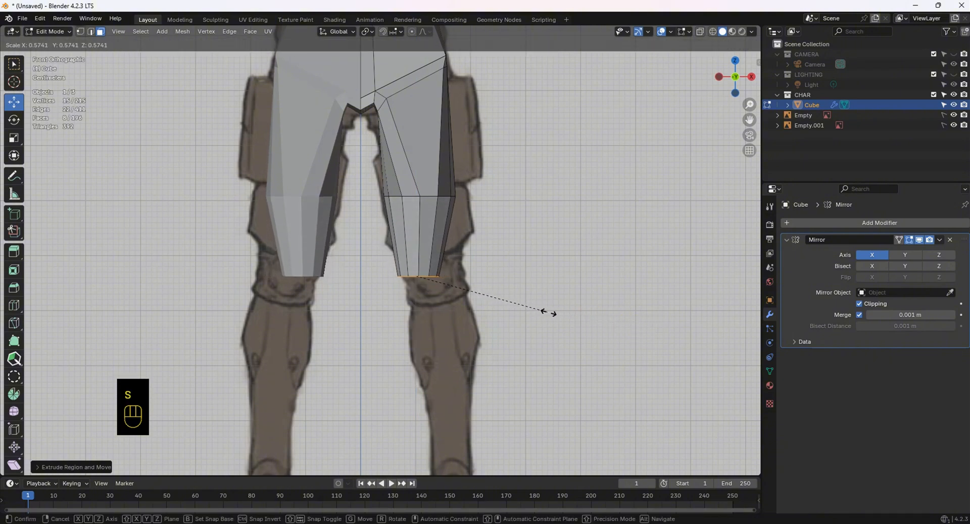
click(558, 316)
key(g)
key(x)
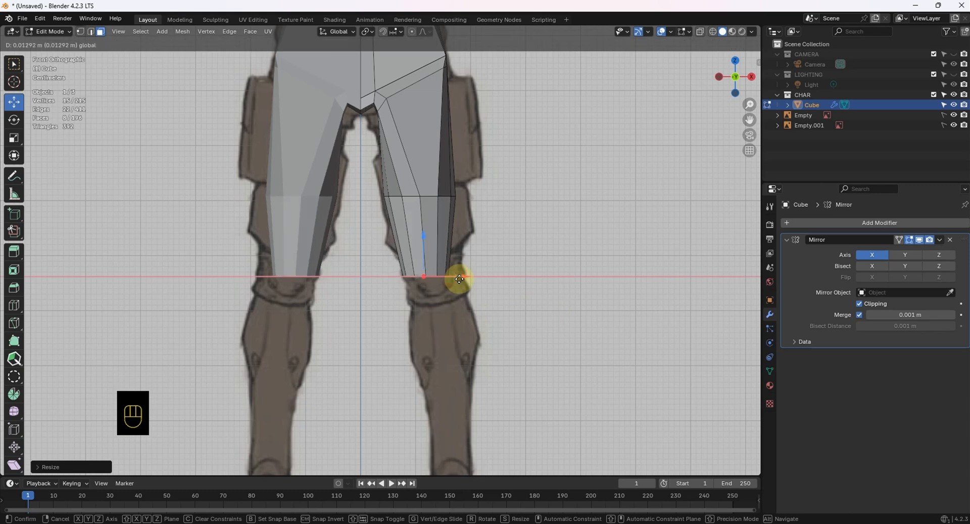
click(457, 280)
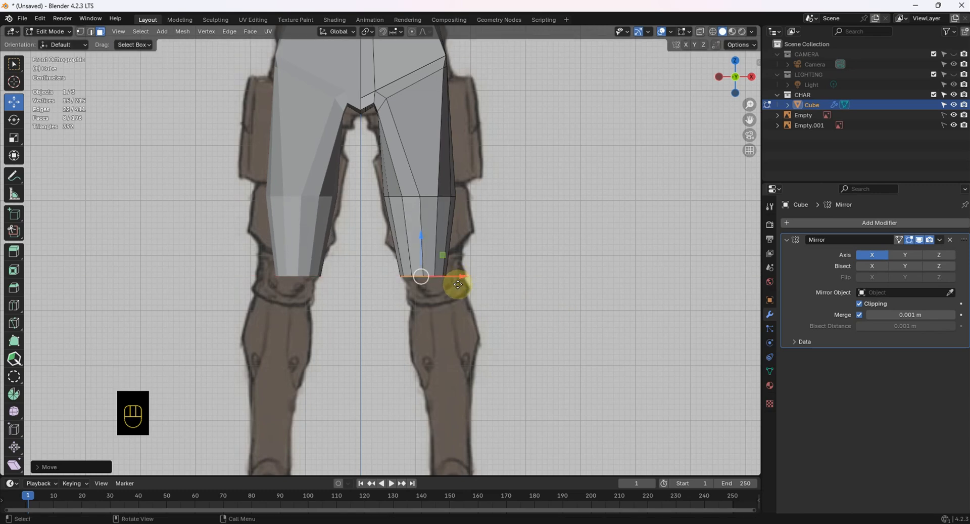
- Extrude the knee end faces down to the upper calf and scale them up by about 1.66
key(e)
click(463, 350)
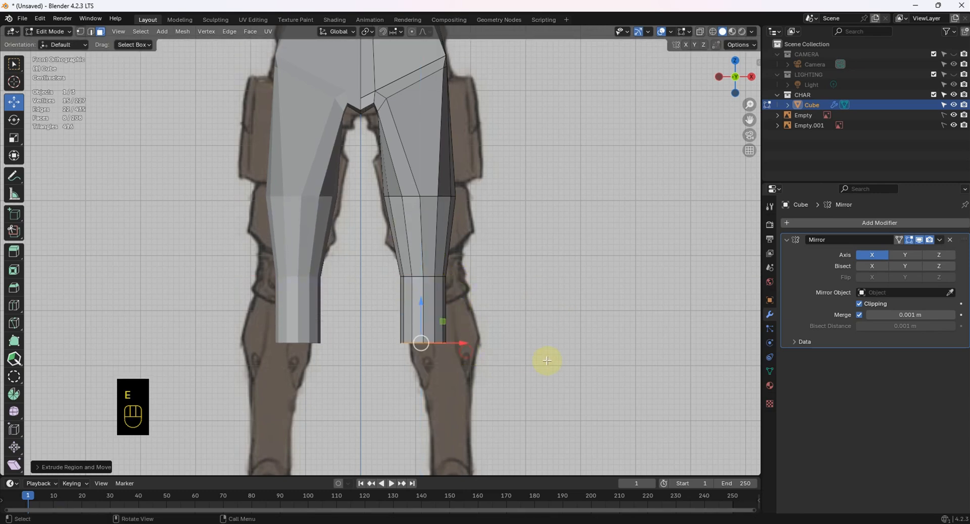
key(s)
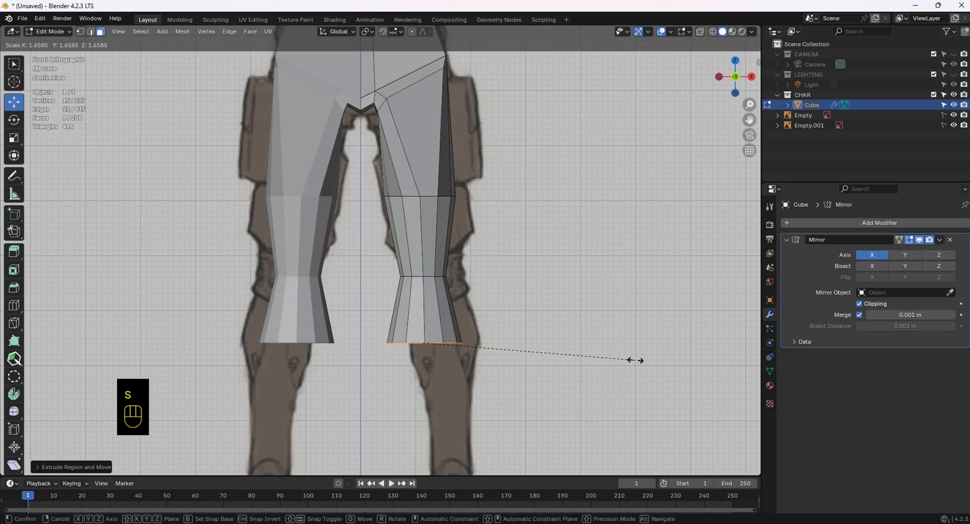
click(635, 361)
- Extrude the calf end faces about 0.2 m down toward the ankle and scale them down
shift+middle_drag(494, 329, 527, 199)
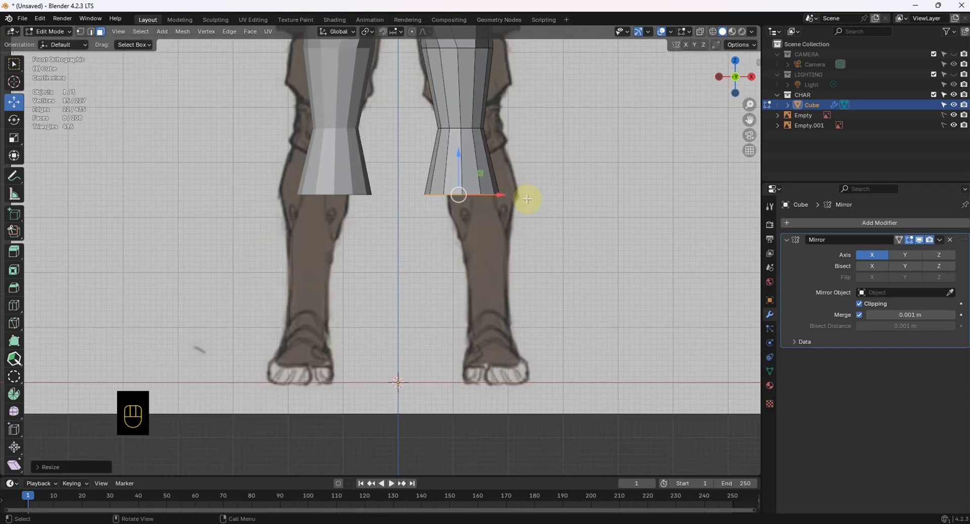
key(e)
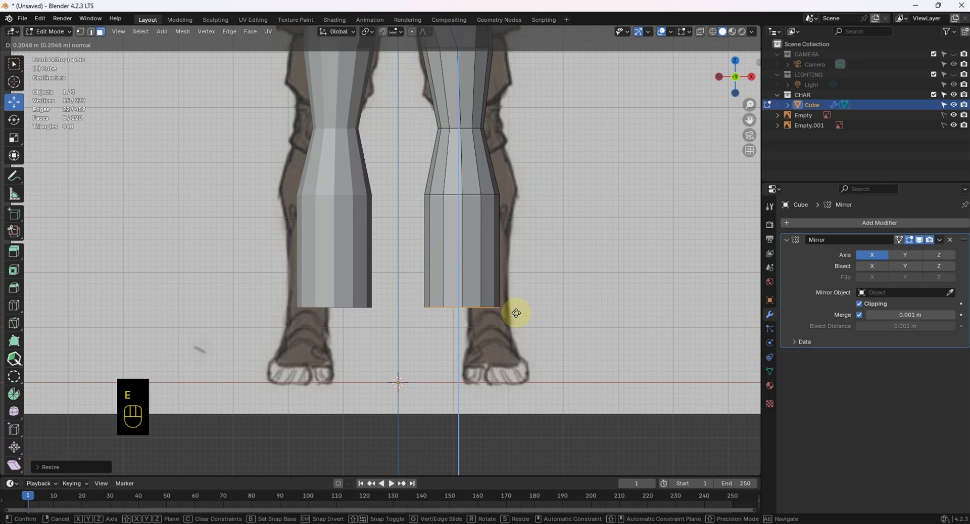
click(516, 310)
key(s)
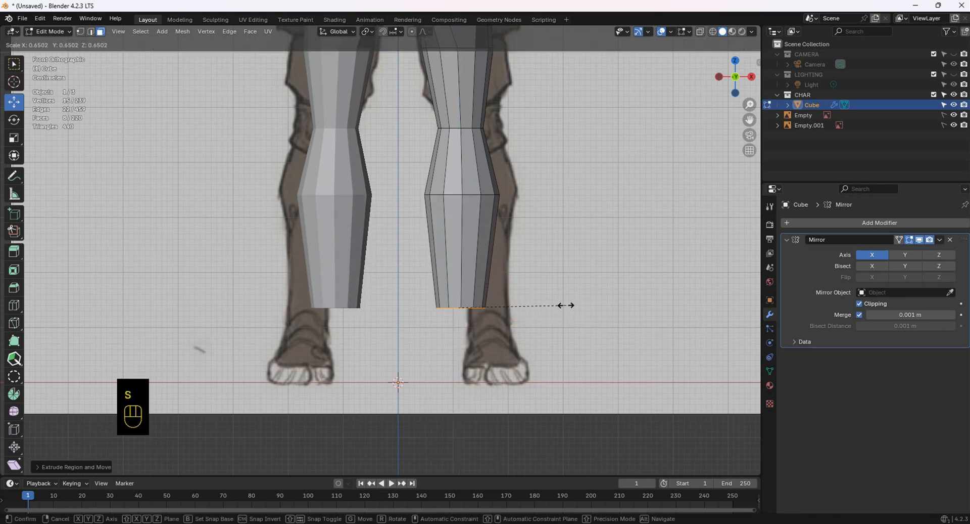
click(537, 285)
- Select the upper-calf edge loop and scale it down to roughly 0.87
double_click(470, 194)
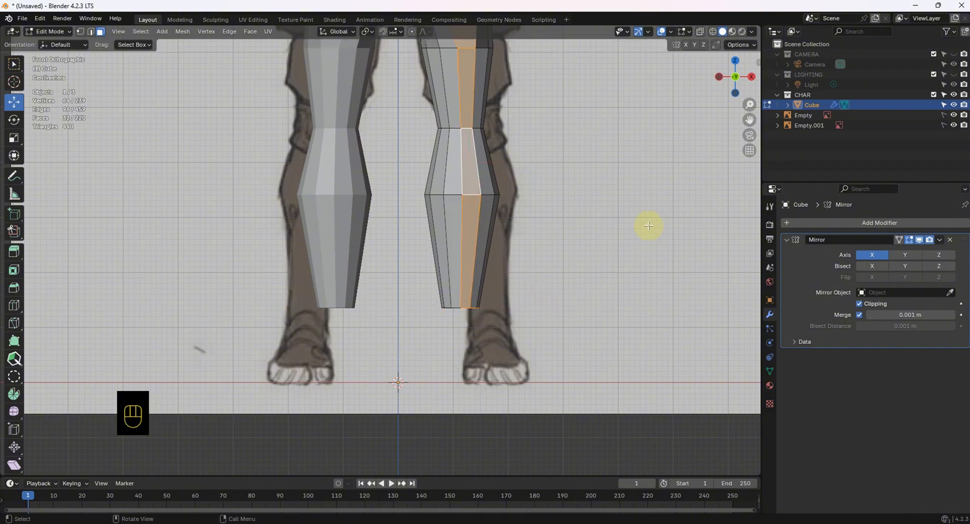
click(90, 31)
click(521, 199)
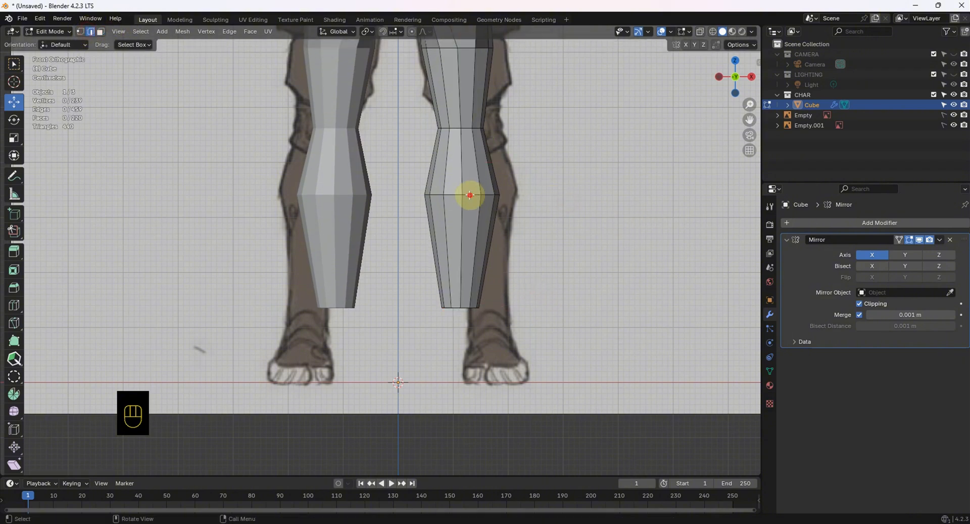
double_click(468, 195)
key(s)
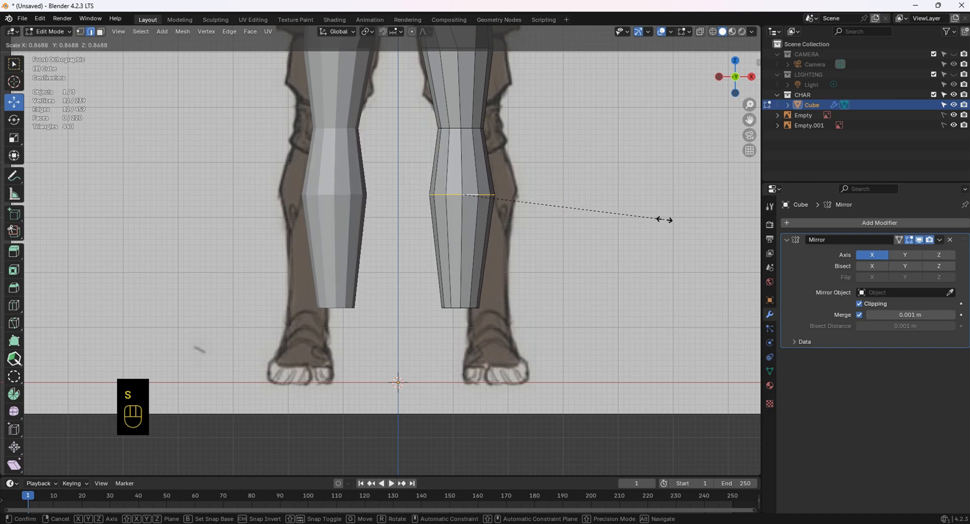
click(622, 225)
- Select the whole ankle end of the leg and scale it slightly narrower in the front view
shift+middle_drag(543, 267, 546, 284)
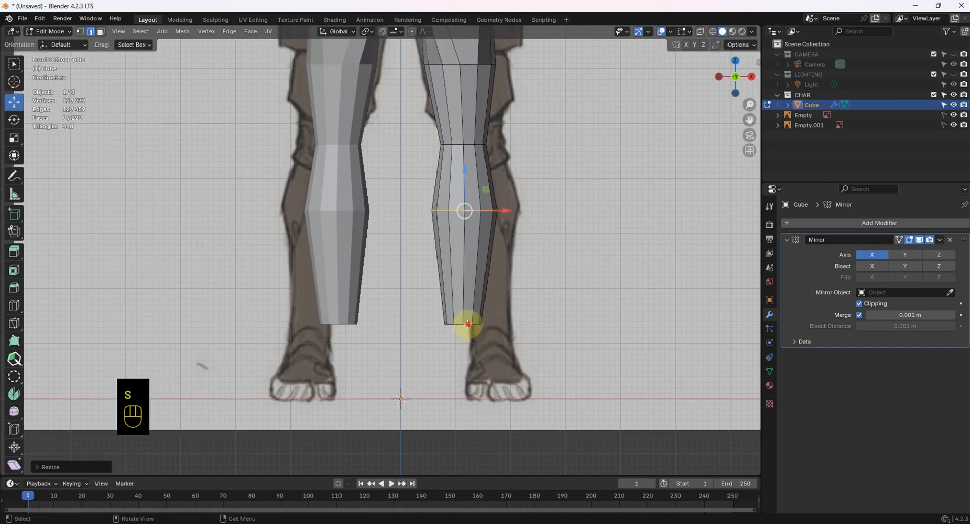
click(468, 323)
middle_drag(515, 319, 567, 265)
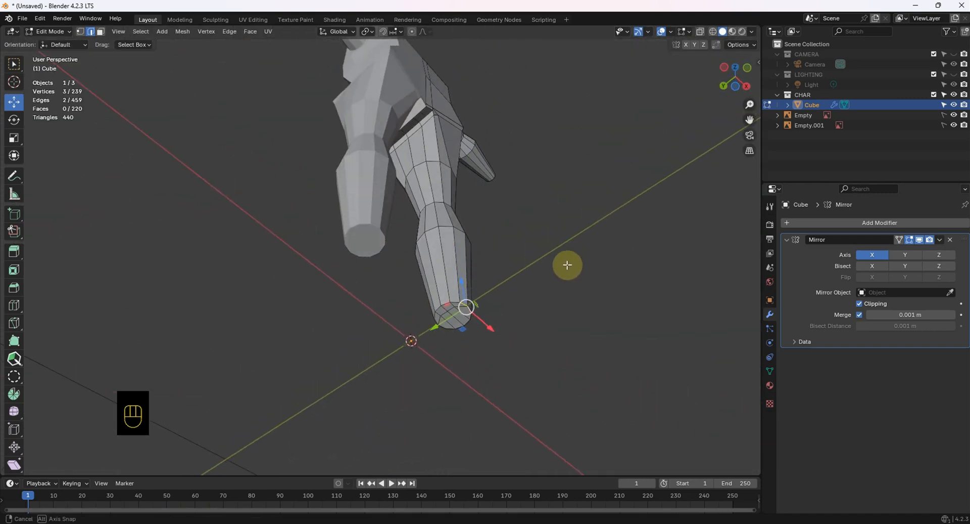
drag(411, 288, 512, 363)
key(KP_1)
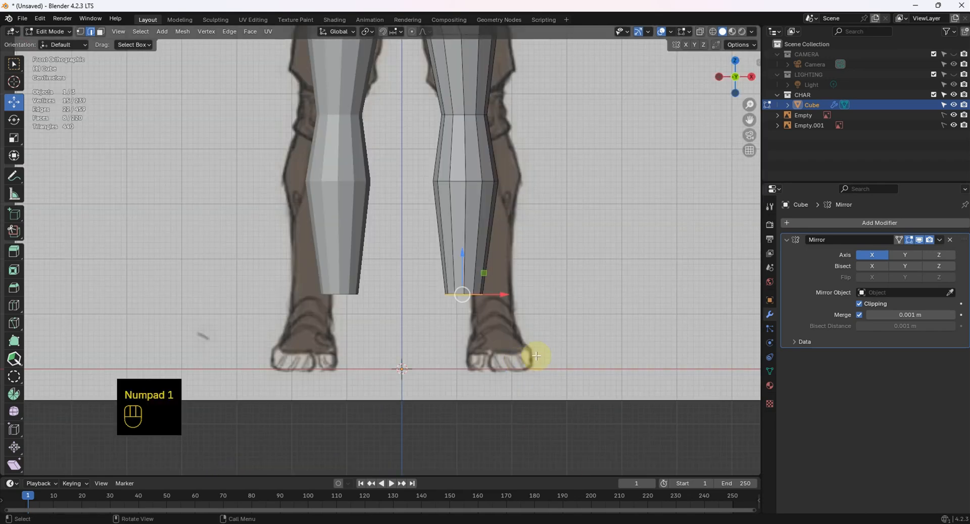
key(s)
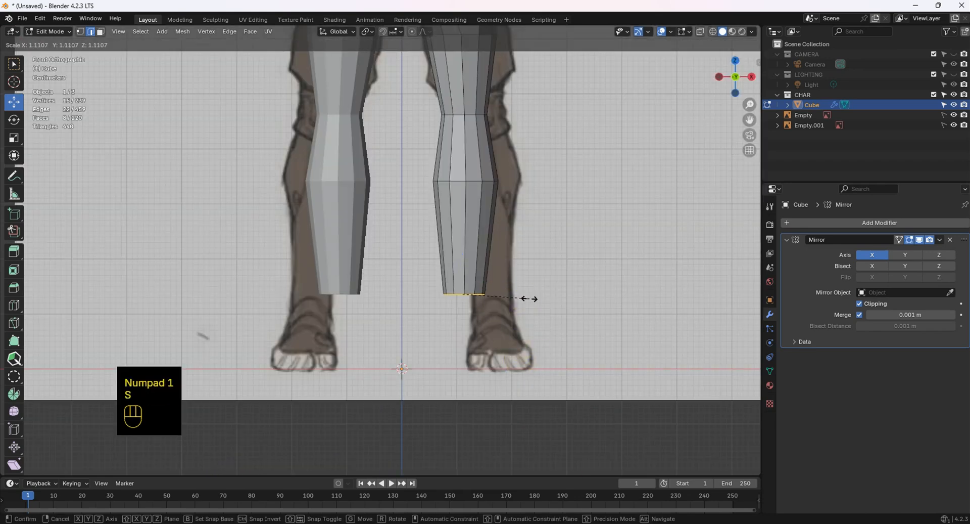
click(518, 298)
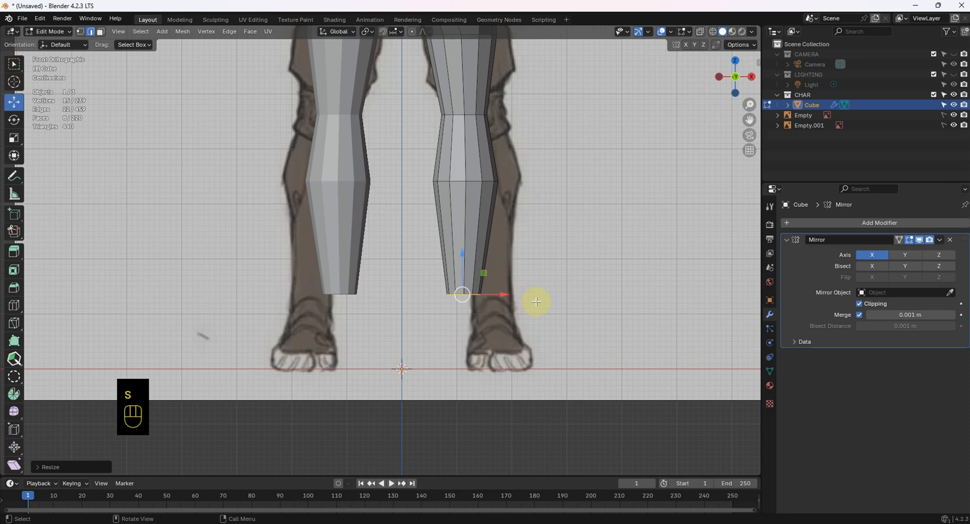
- In the right side view, move the lower-thigh, knee and upper-calf edge loops back along Y to follow the reference leg
key(KP_3)
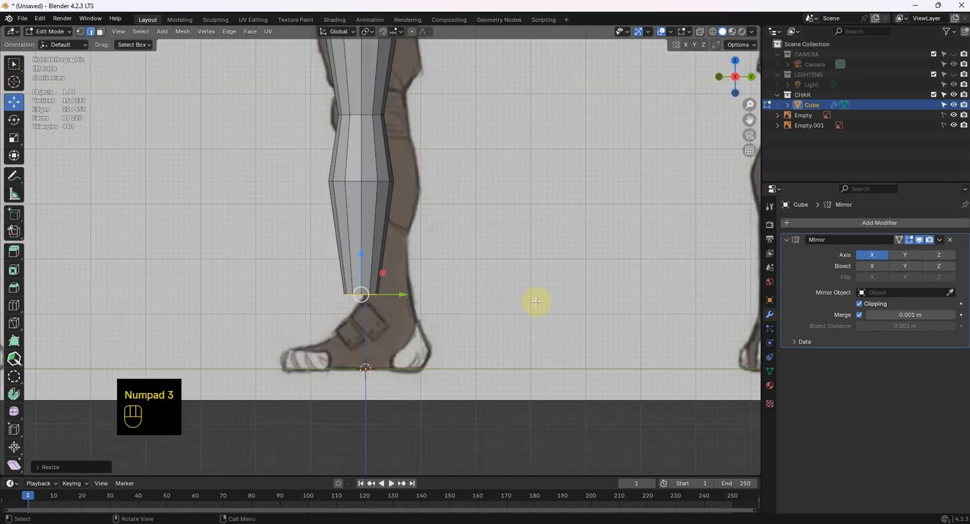
shift+scroll(403, 262, up, 12)
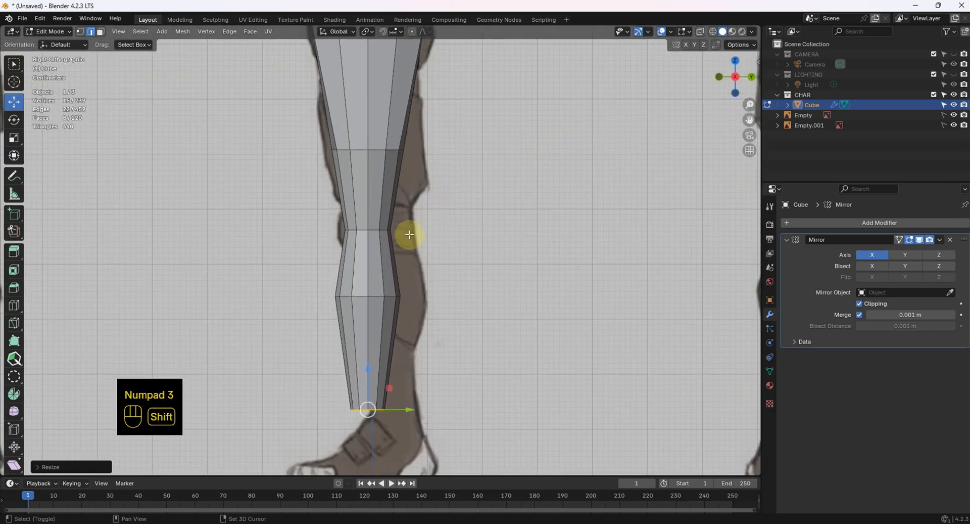
click(395, 255)
alt+click(404, 256)
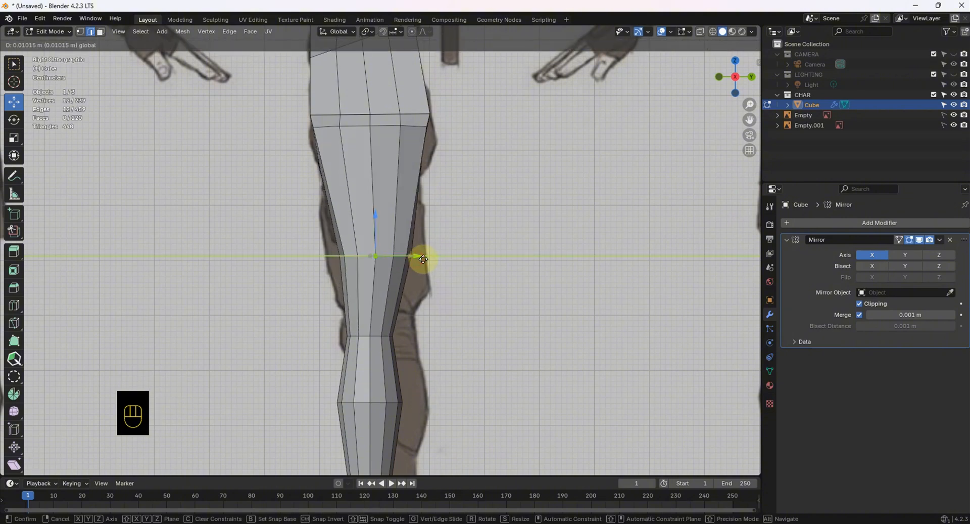
alt+click(369, 337)
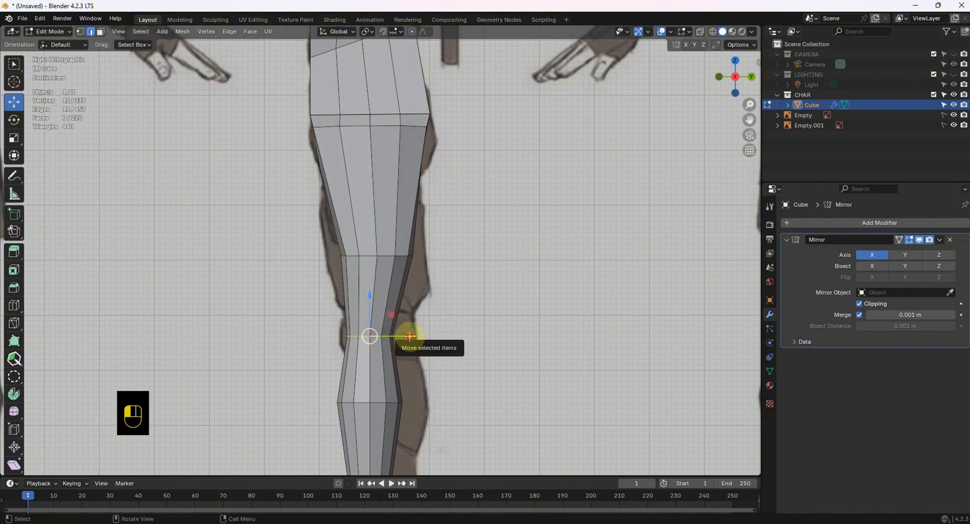
drag(369, 338, 441, 409)
alt+click(375, 403)
shift+middle_drag(458, 288, 471, 108)
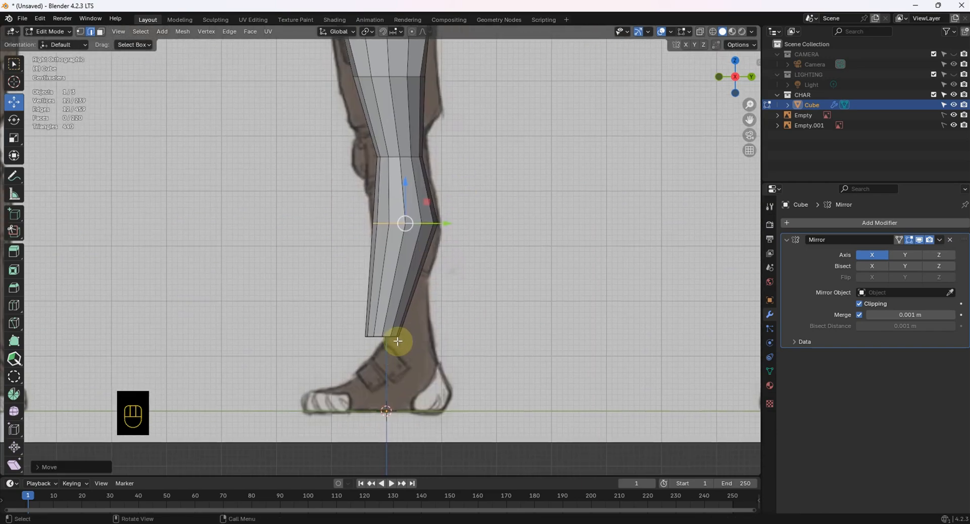
drag(352, 329, 427, 368)
middle_drag(426, 369, 436, 275)
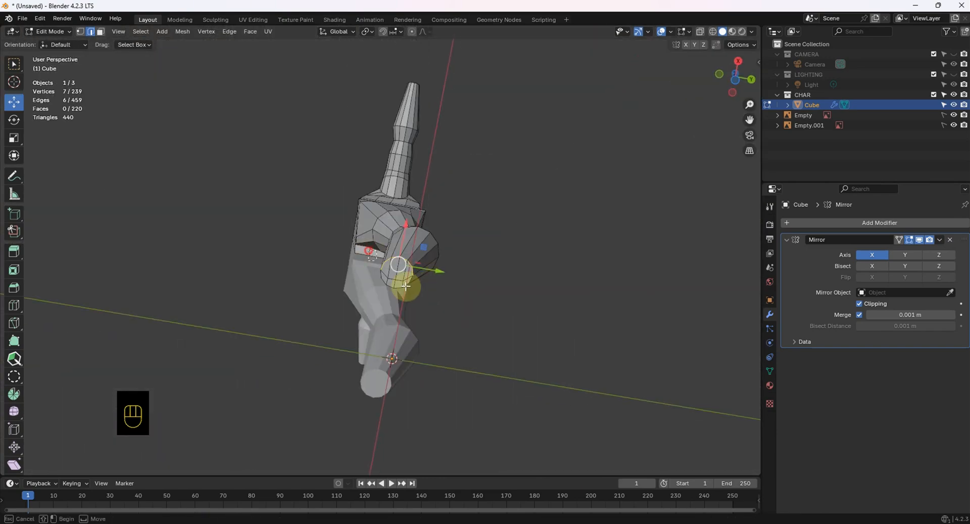
alt+shift+click(428, 276)
click(543, 301)
- Select the complete ankle end and move it back along Y to align with the side reference ankle
middle_drag(543, 301, 643, 361)
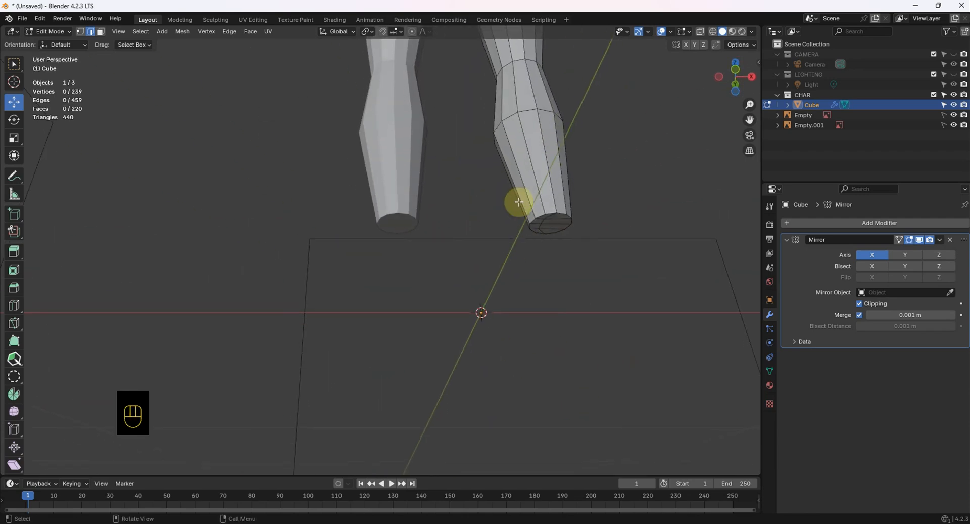
drag(521, 201, 589, 260)
key(KP_3)
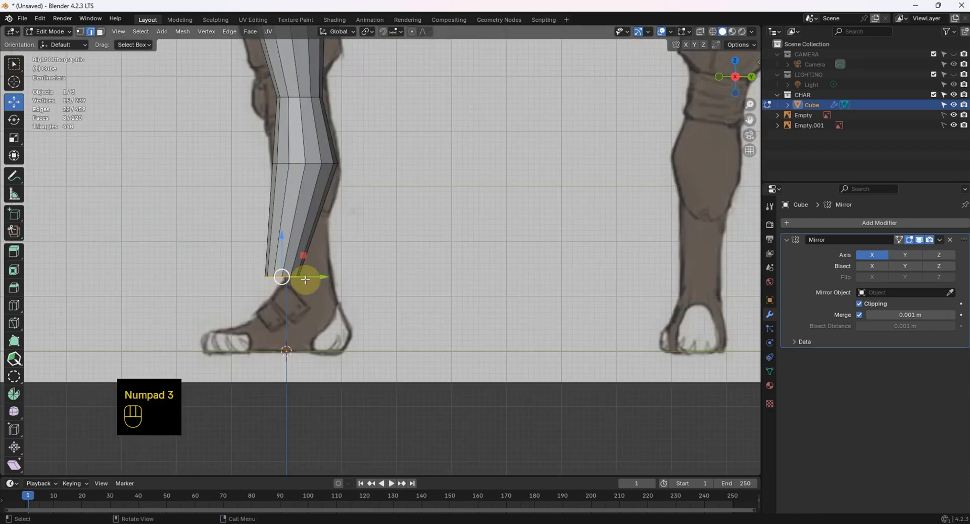
drag(325, 277, 343, 275)
- Extrude the ankle end down about 0.016 m and scale it up to about 1.18
scroll(342, 276, down, 3)
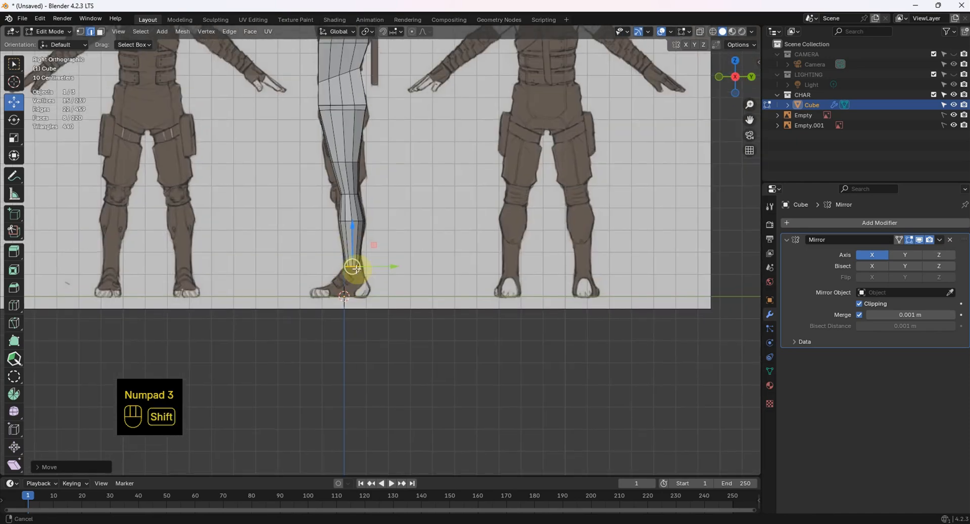
shift+middle_drag(347, 271, 356, 189)
scroll(357, 190, up, 5)
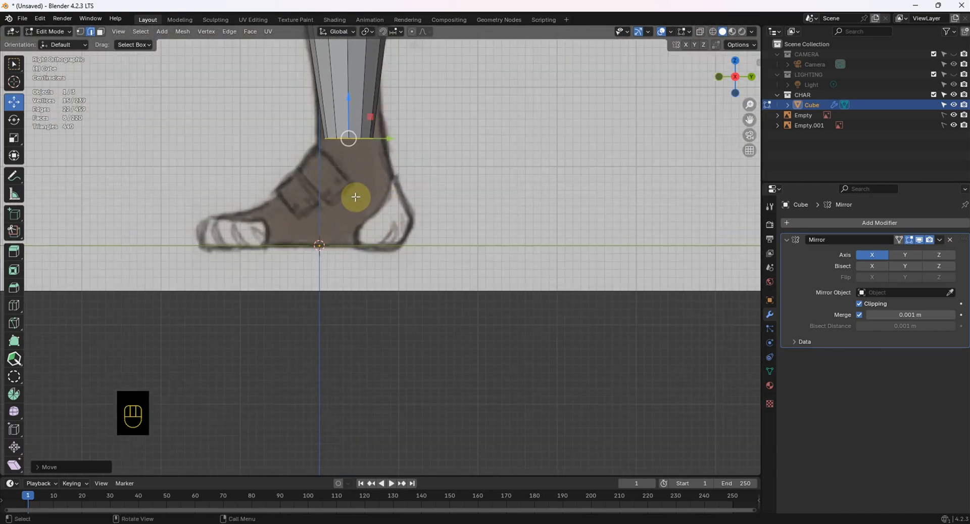
key(e)
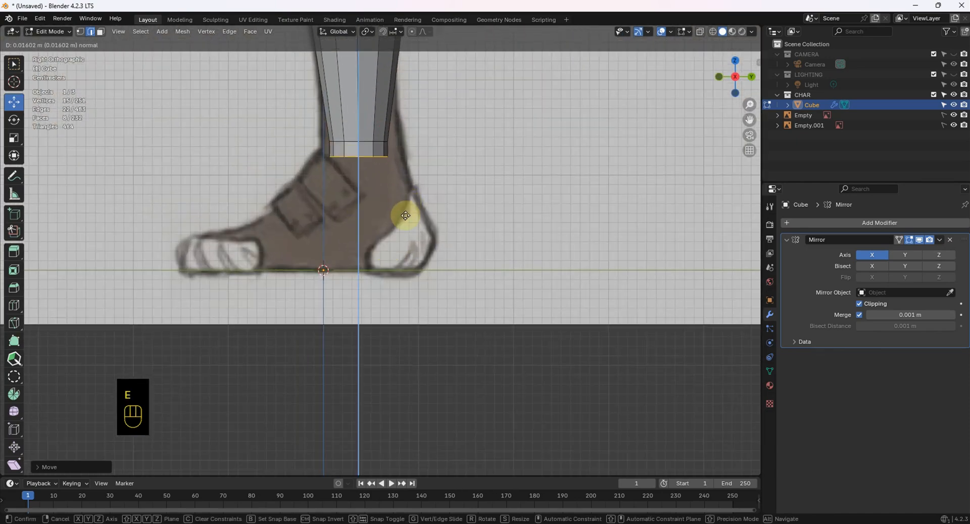
click(401, 212)
key(s)
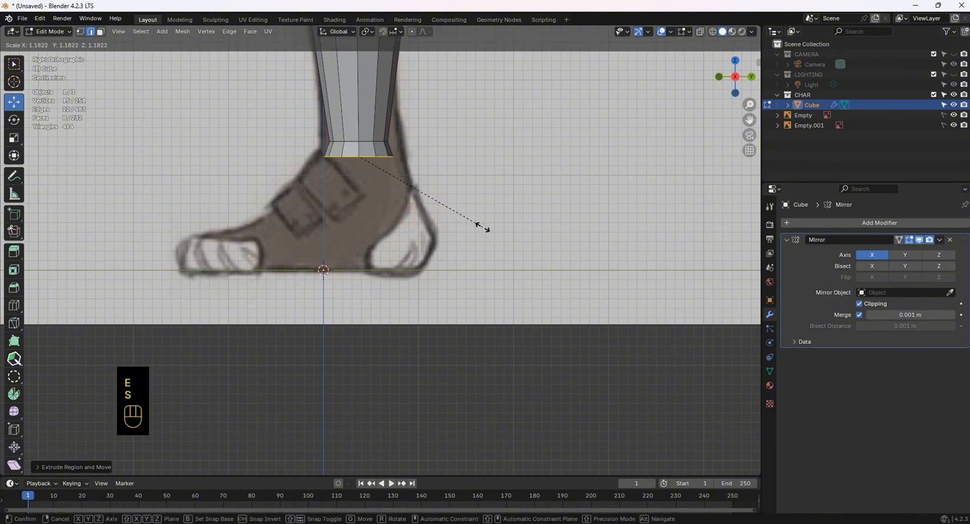
click(482, 226)
- Extrude the flared ankle end about 0.013 m, scale it to about 0.85, and extrude it again down to the ground line
key(e)
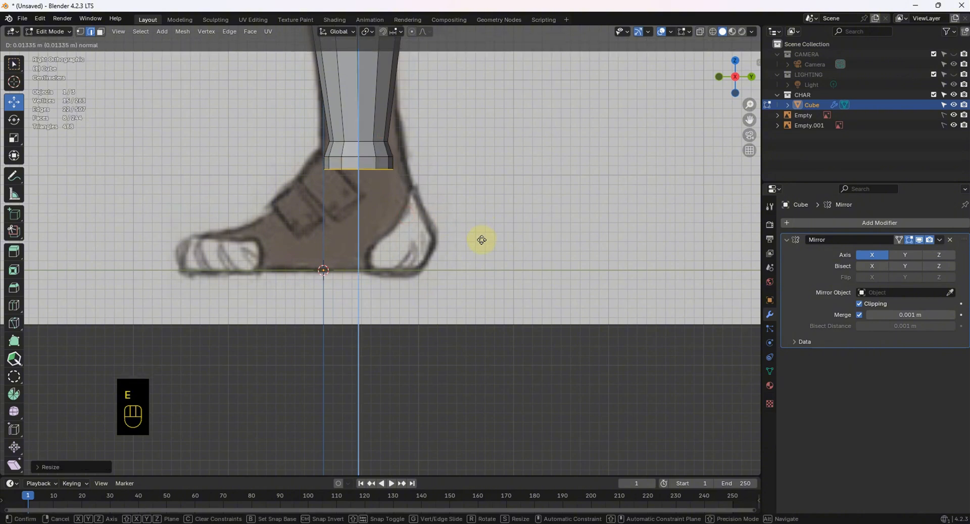
click(481, 240)
key(s)
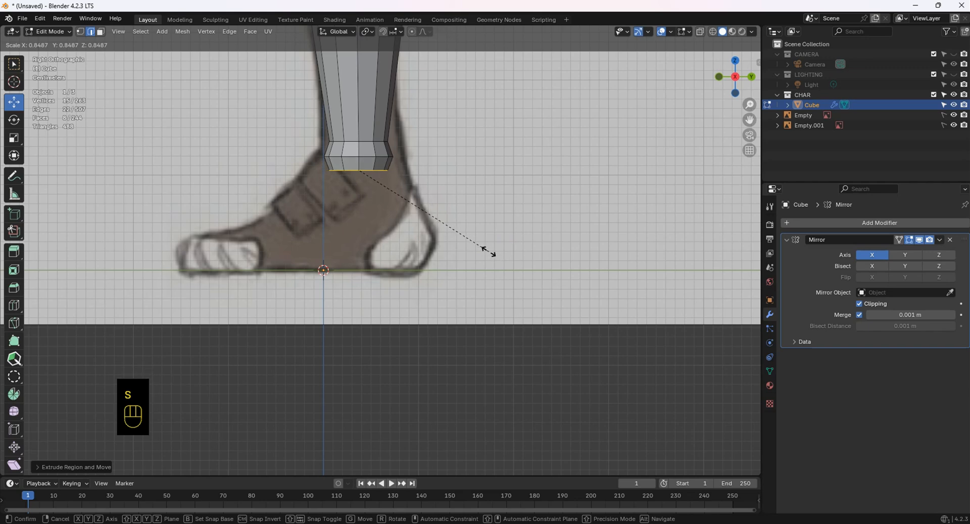
click(488, 253)
key(e)
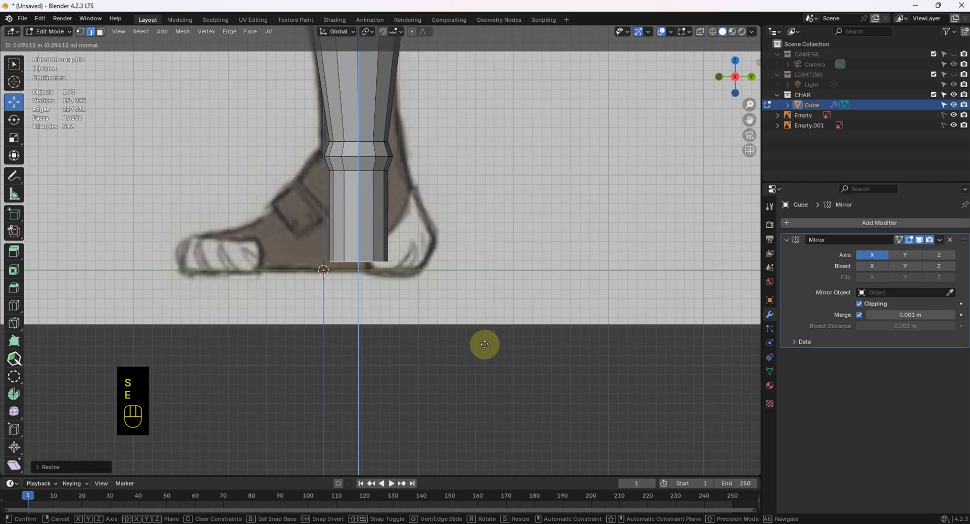
click(484, 348)
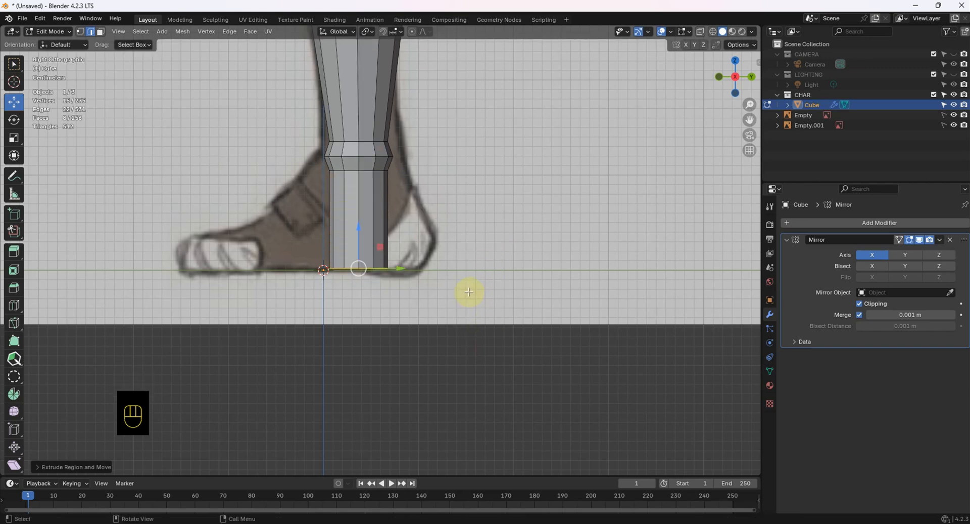
- Compare the extruded leg ends with the foot drawings from the front, side and back views
key(KP_3)
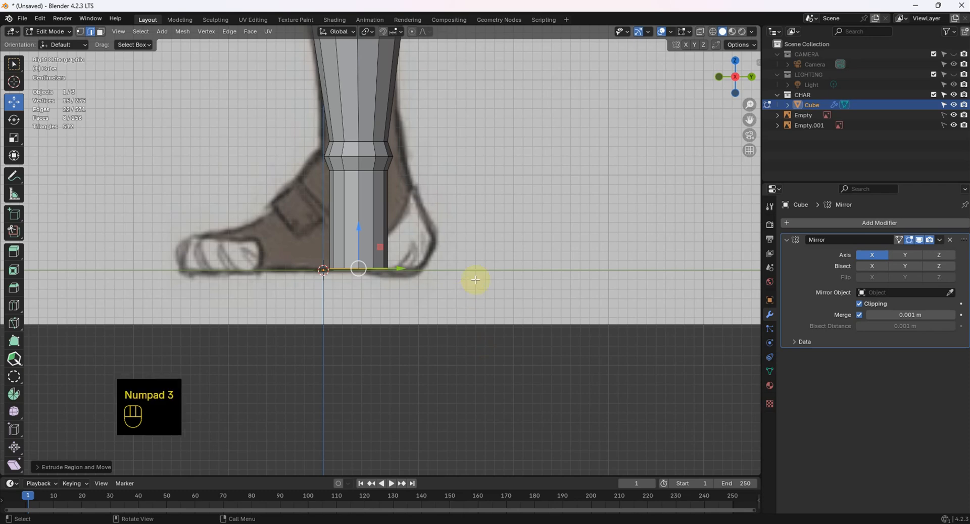
key(KP_1)
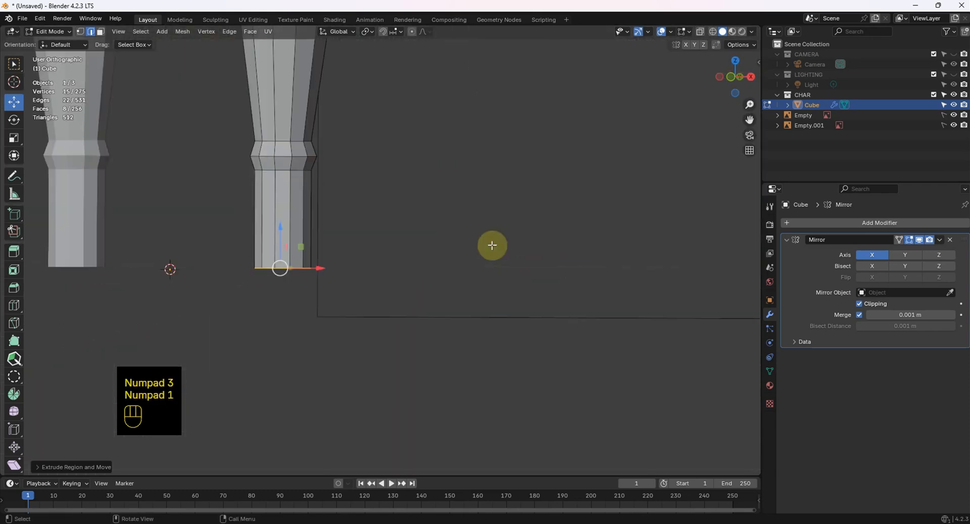
scroll(427, 227, down, 3)
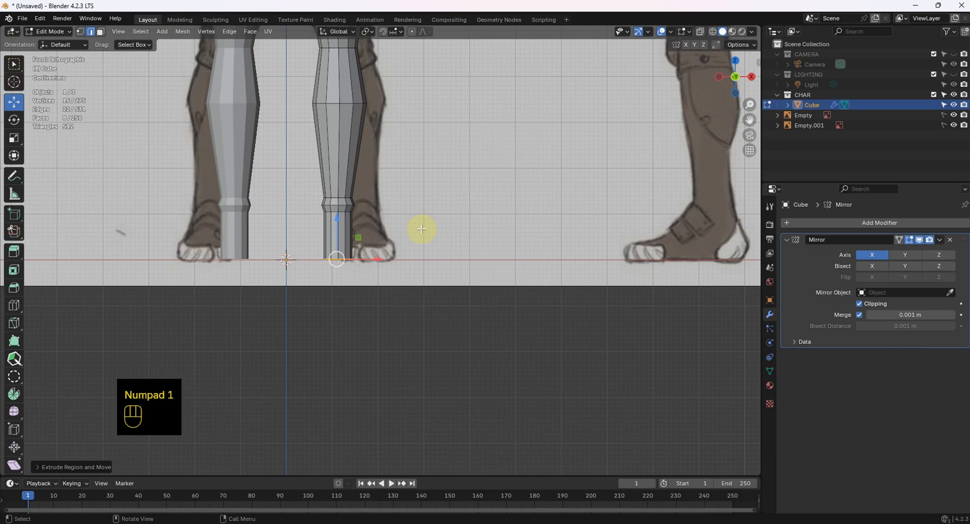
key(KP_3)
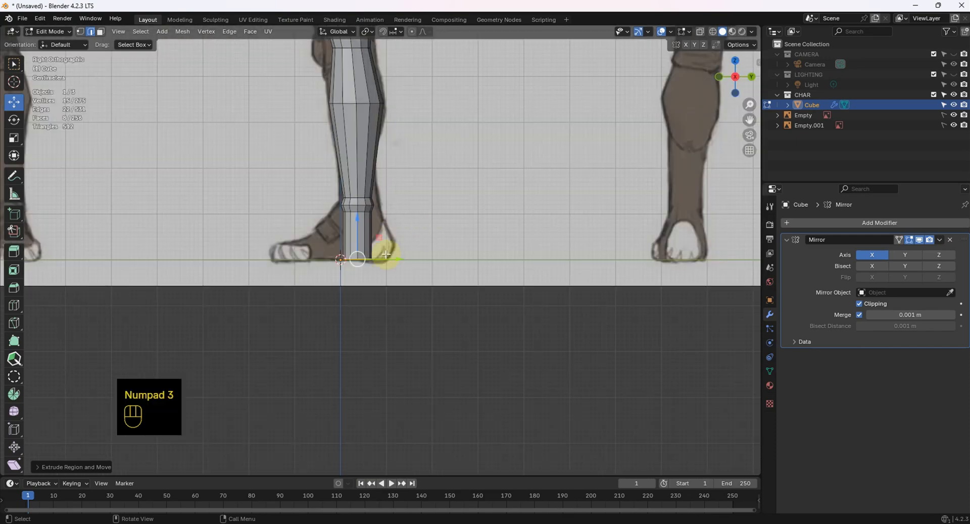
middle_drag(379, 248, 309, 243)
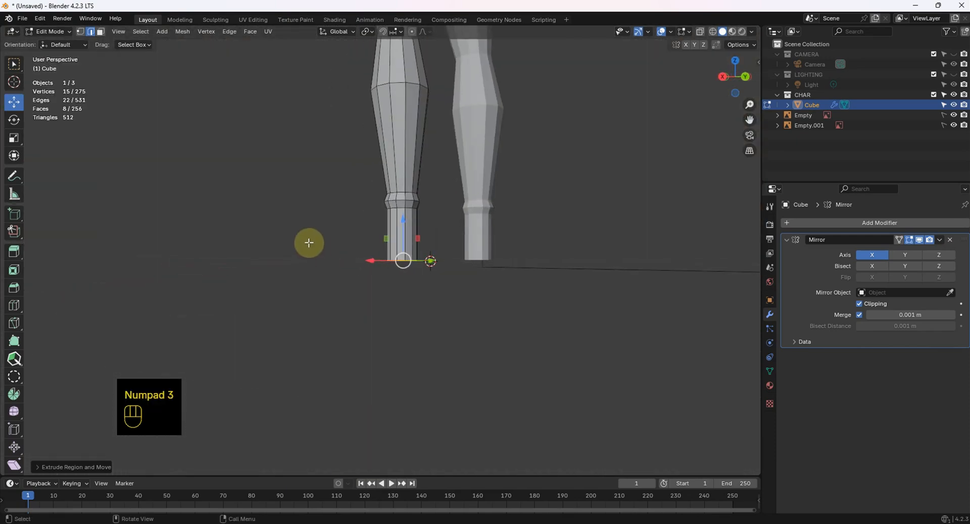
key(ctrl)
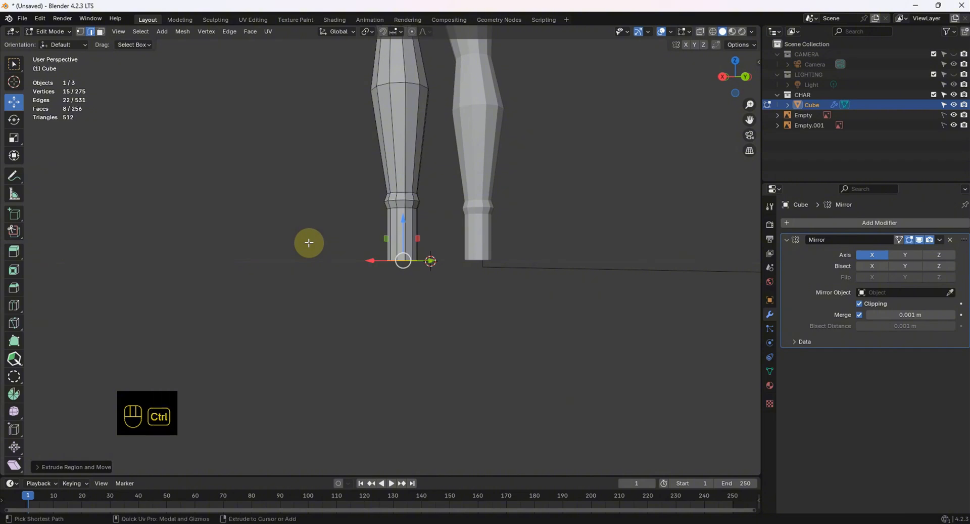
key(ctrl+KP_1)
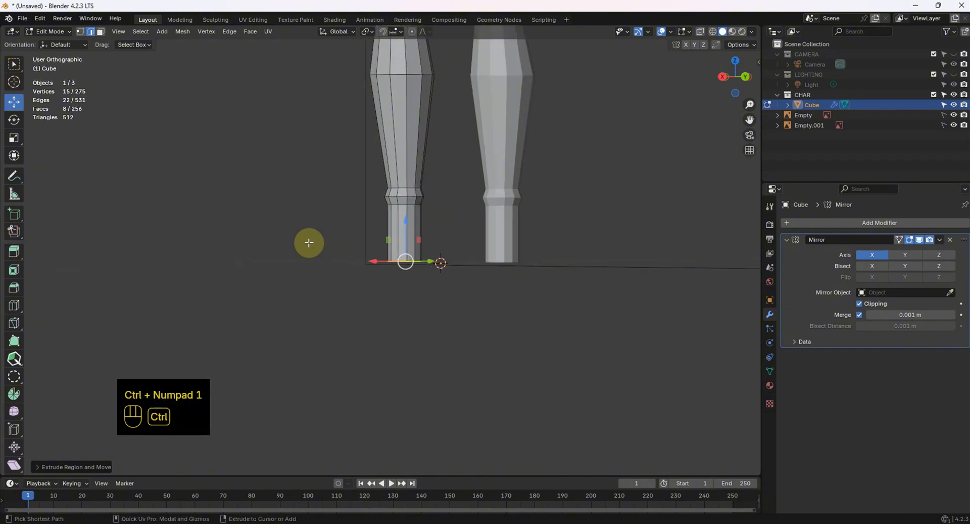
- Select the four rear edges of the leg's bottom end and move them back along Y toward the heel in the side reference
shift+middle_drag(386, 195, 201, 195)
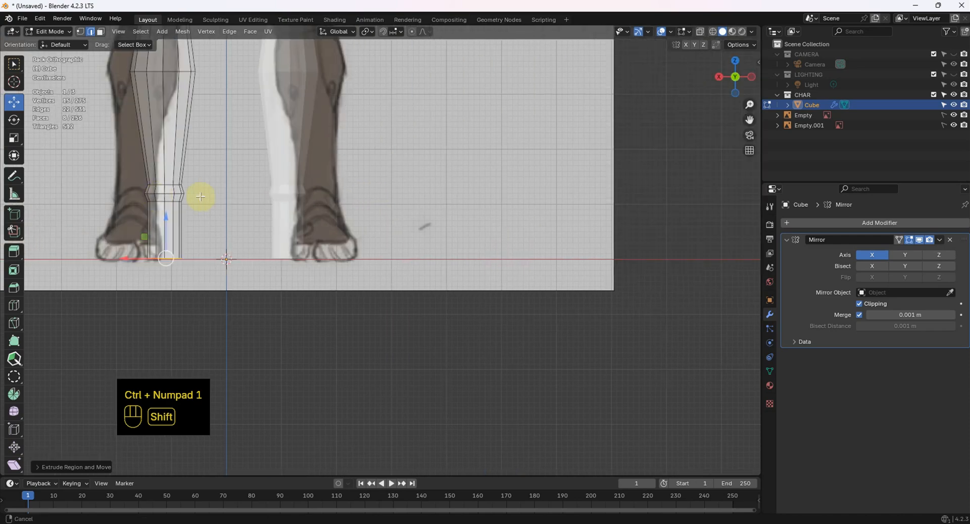
scroll(168, 238, up, 4)
scroll(521, 294, up, 3)
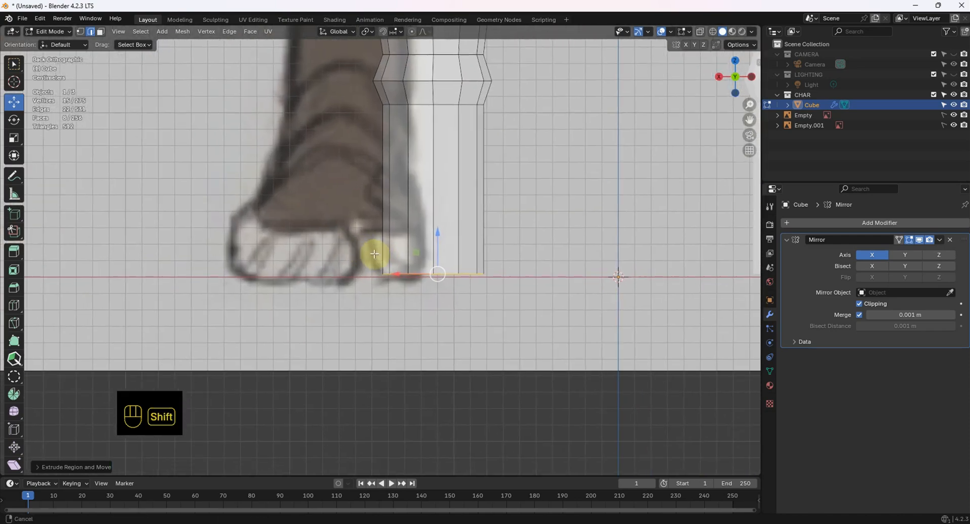
click(516, 298)
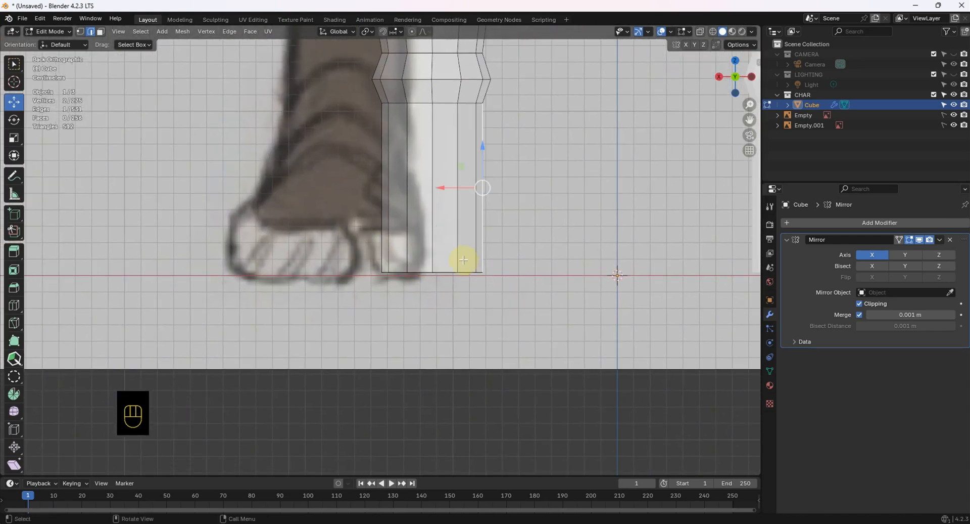
click(395, 268)
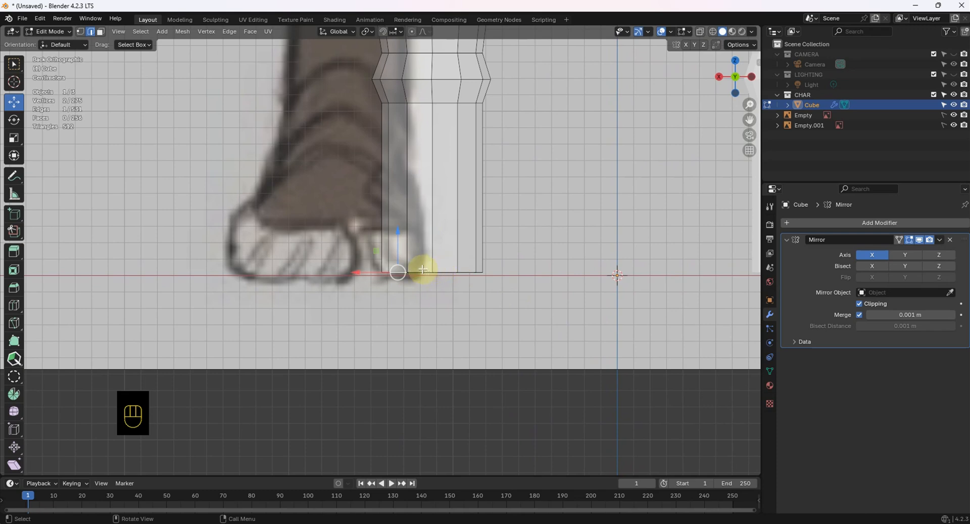
shift+click(453, 269)
key(KP_3)
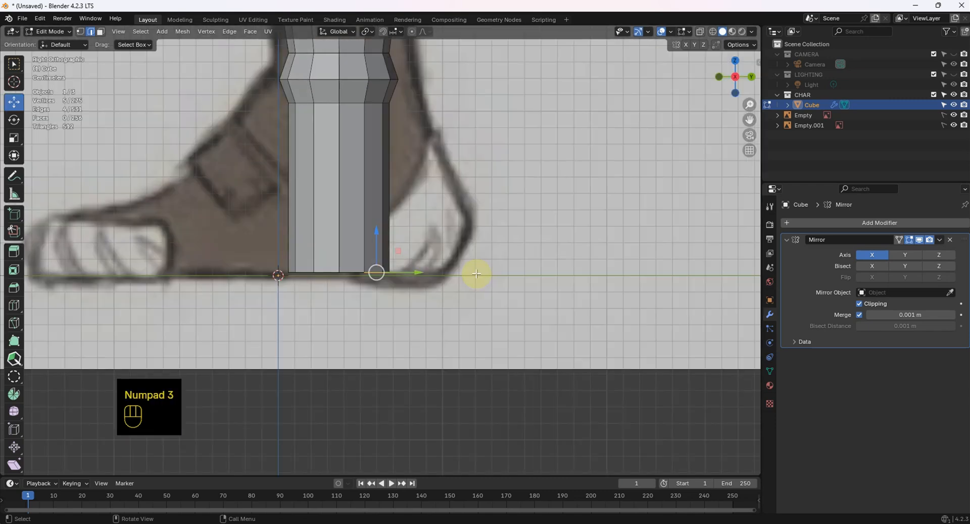
drag(411, 278, 489, 279)
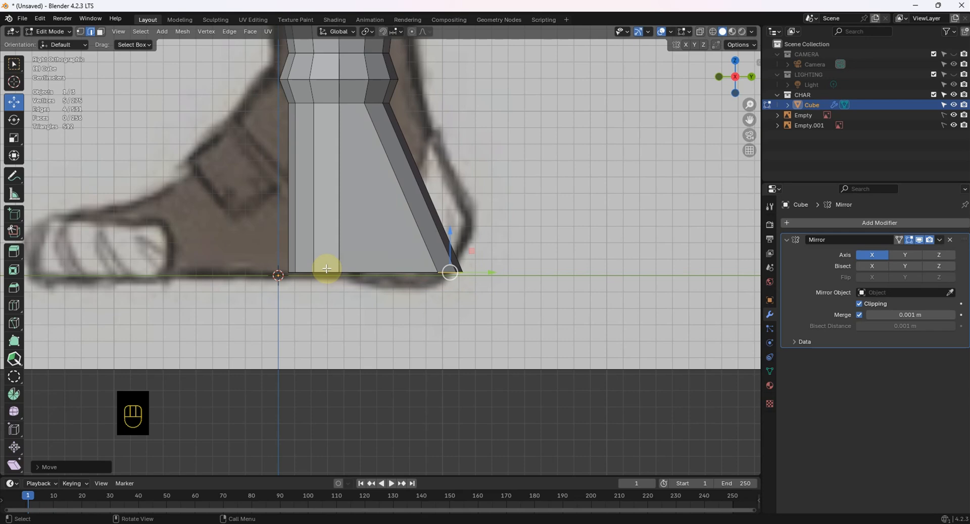
- Select the six front faces of the lowest leg segment and extrude them forward about 0.04 m to start the foot
key(KP_1)
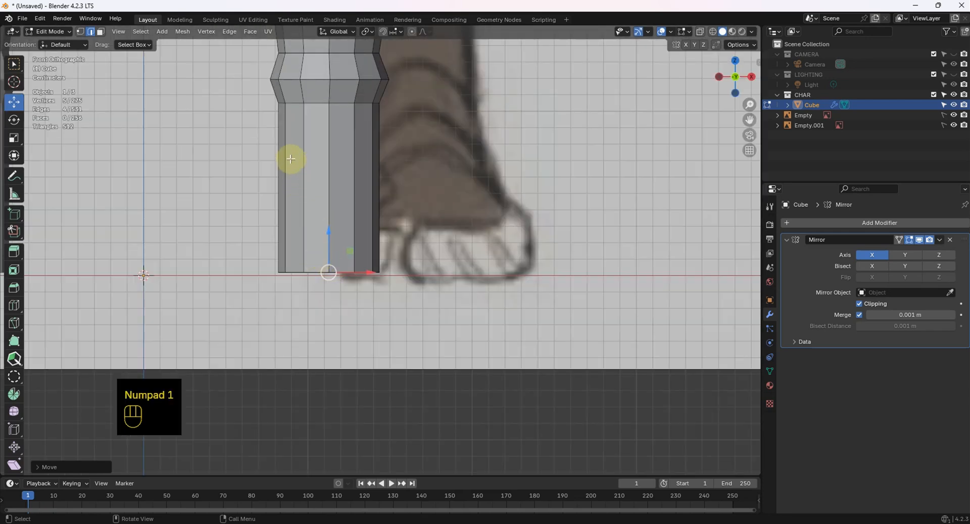
click(101, 32)
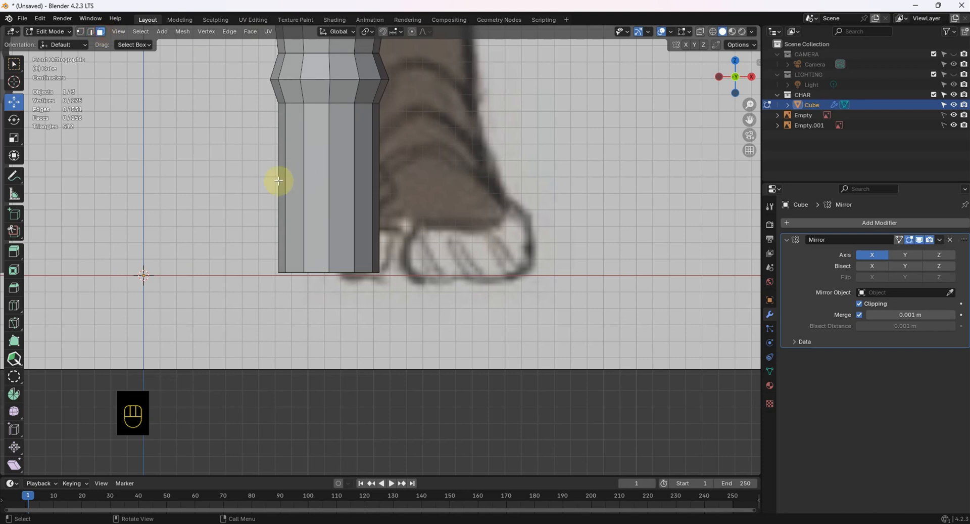
shift+click(282, 183)
shift+click(296, 177)
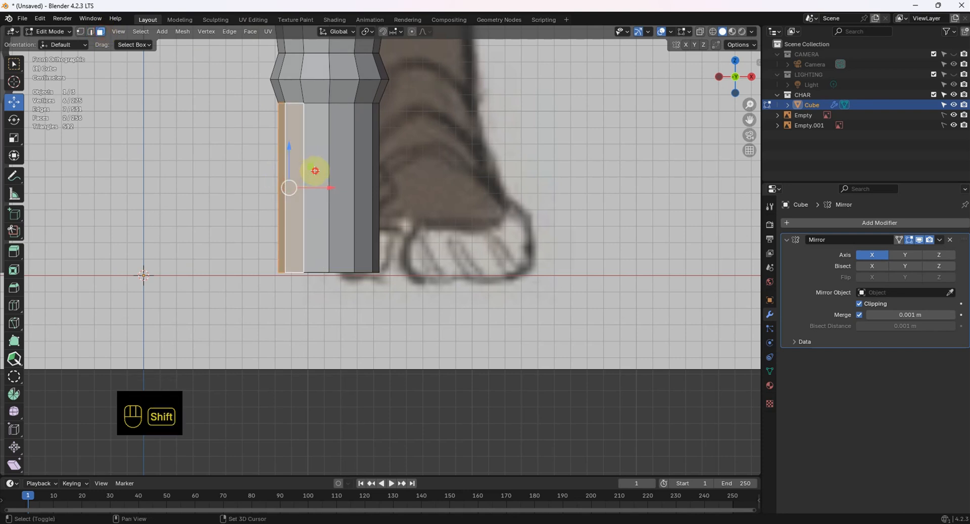
shift+click(314, 168)
shift+click(349, 169)
shift+click(364, 170)
shift+click(376, 174)
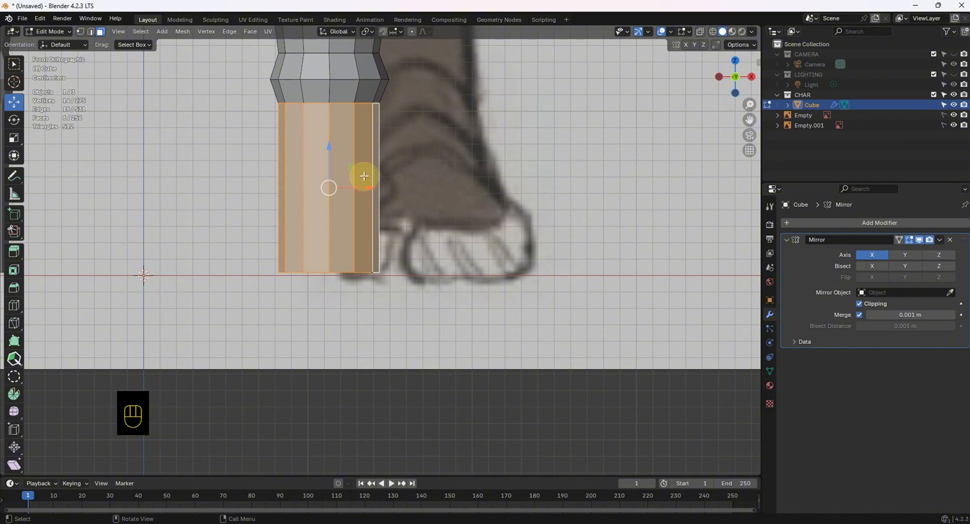
key(KP_3)
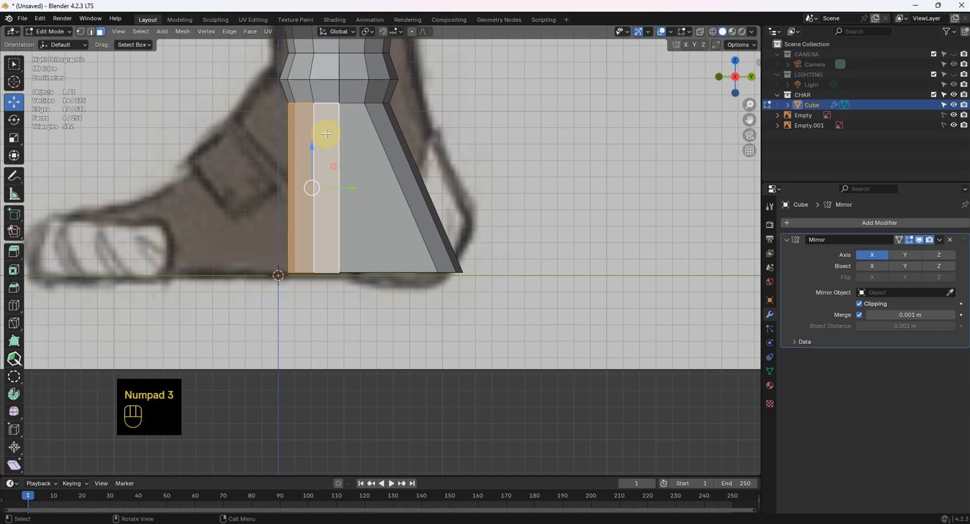
key(e)
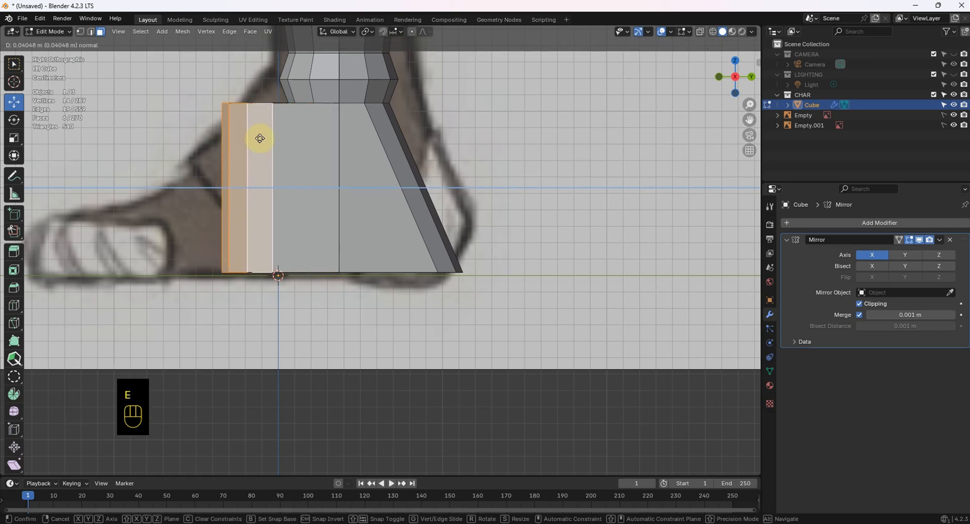
click(255, 138)
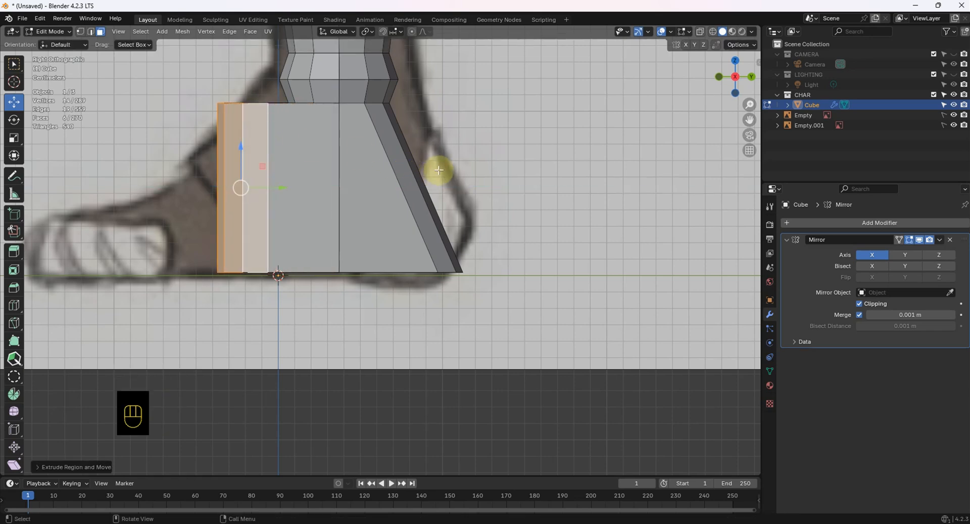
- Scale down the extruded front faces and lower them to the ground line so their top edge follows the instep
key(s)
click(380, 161)
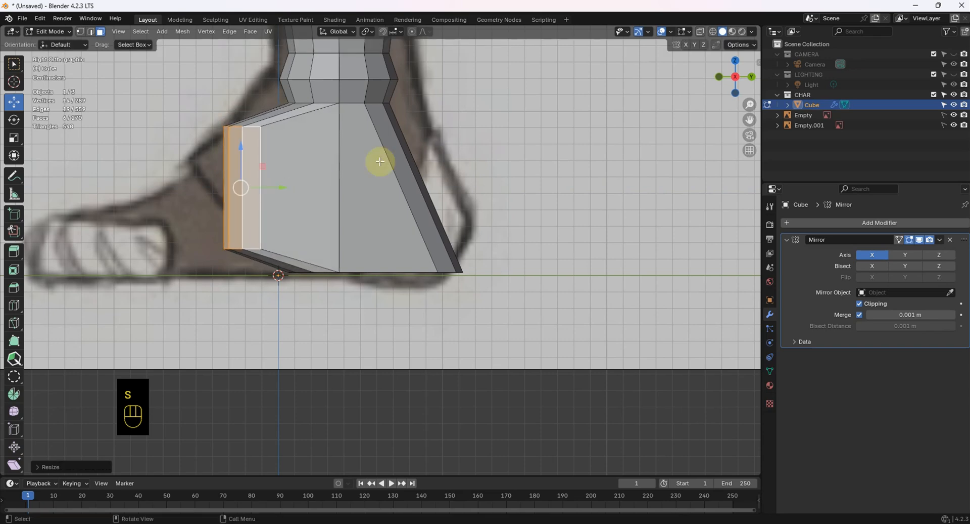
mouse_move(238, 146)
mouse_down()
mouse_move(239, 177)
mouse_move(244, 158)
mouse_up()
key(s)
click(325, 148)
- Extrude the foot's front faces forward about 0.057 m, then shrink and lower them to fit the reference where the toes begin
key(e)
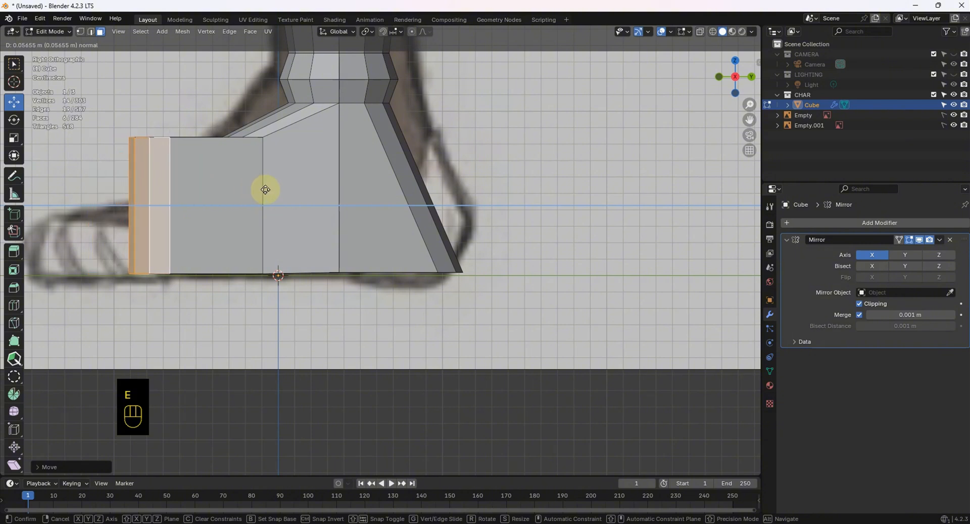
click(266, 189)
key(s)
click(265, 200)
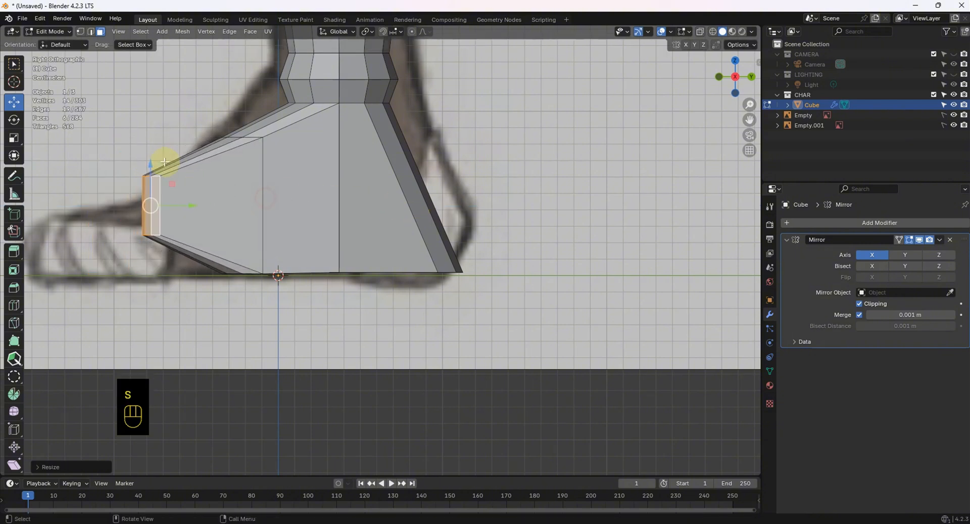
mouse_move(149, 172)
mouse_down()
mouse_move(147, 205)
mouse_move(199, 208)
mouse_move(150, 190)
mouse_up()
key(s)
click(492, 207)
- Extrude the front faces to the reference toe tip, scale them to about 0.6, and lower them to the ground line
key(e)
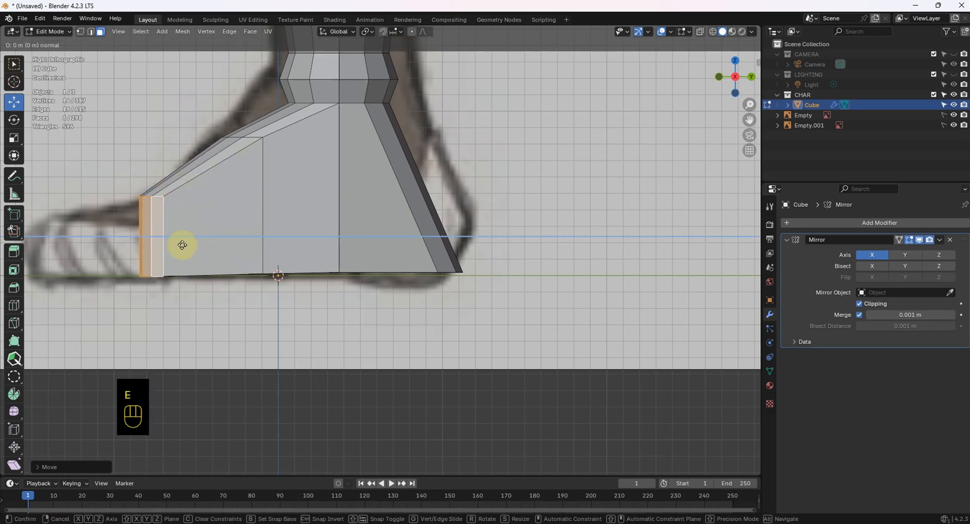
click(124, 237)
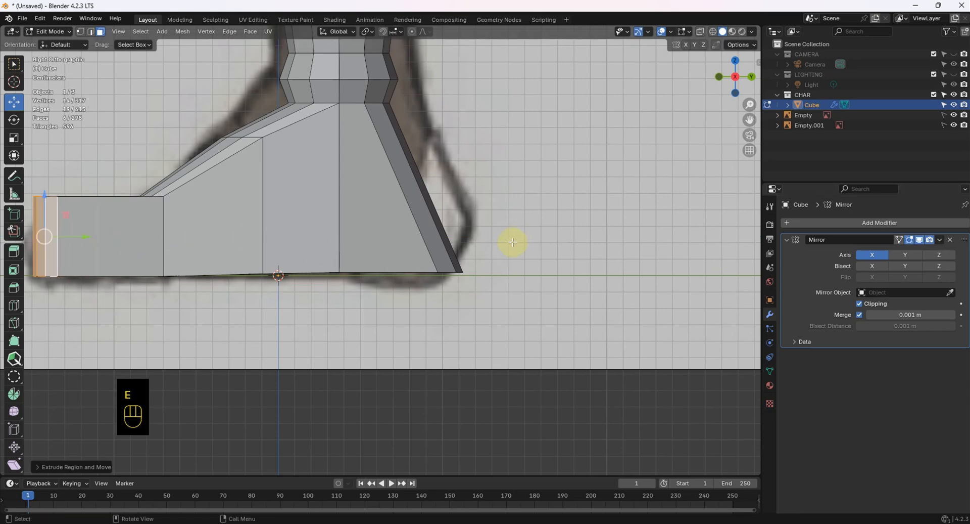
scroll(514, 242, down, 2)
shift+middle_drag(384, 247, 465, 256)
key(s)
click(389, 238)
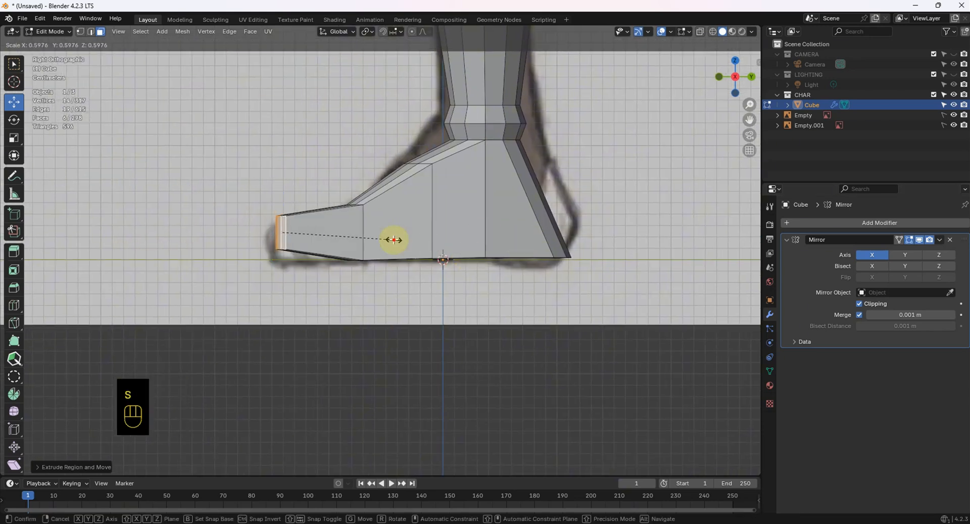
drag(281, 190, 280, 208)
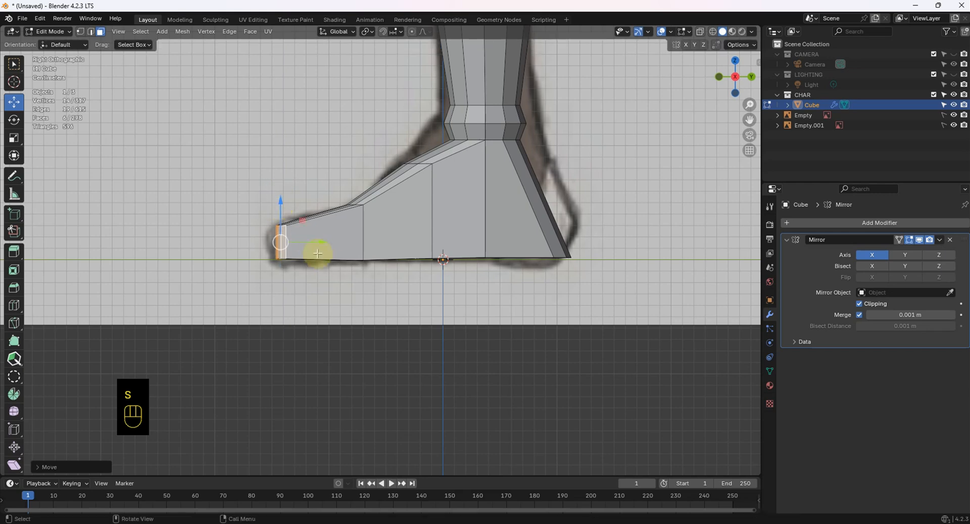
- Select the foot's first edge loop in front of the ankle and widen it along X in the front view
middle_drag(316, 253, 465, 225)
scroll(453, 283, down, 3)
scroll(466, 226, up, 6)
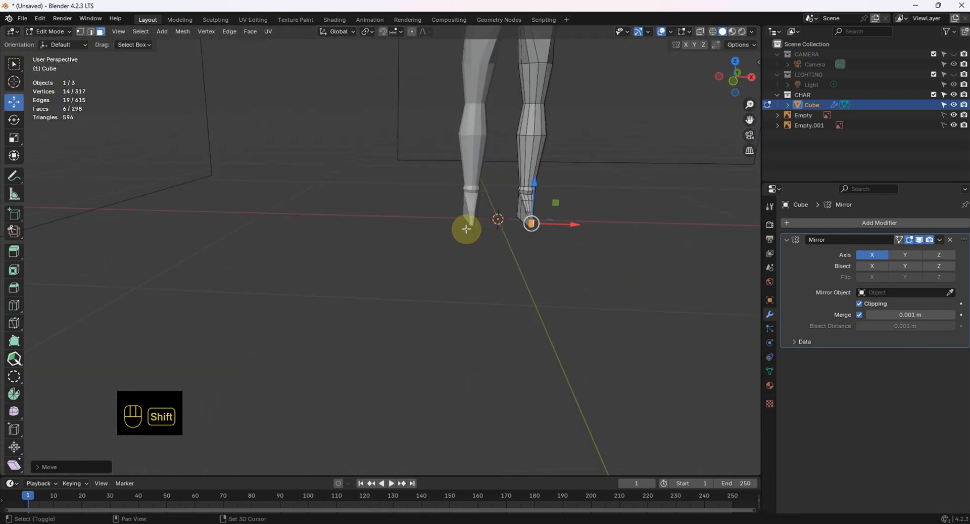
key(KP_1)
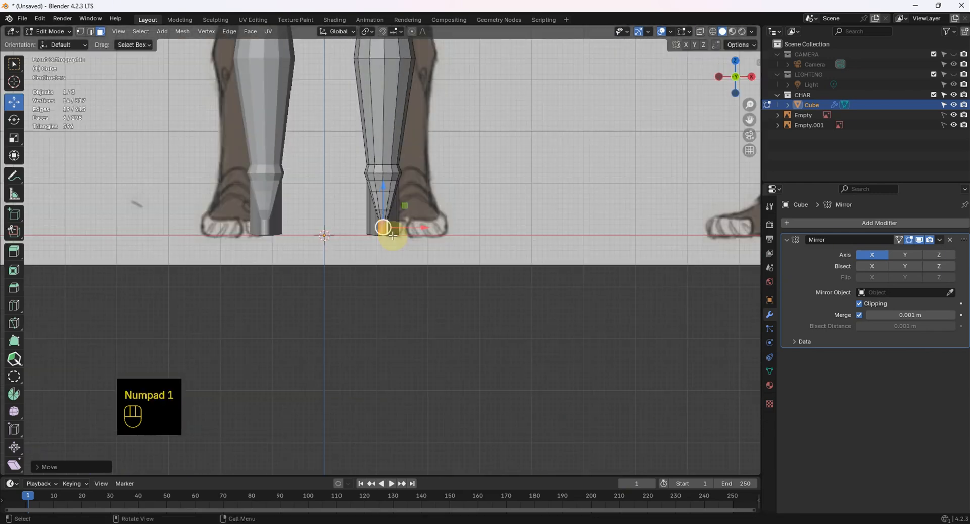
middle_drag(404, 163, 387, 216)
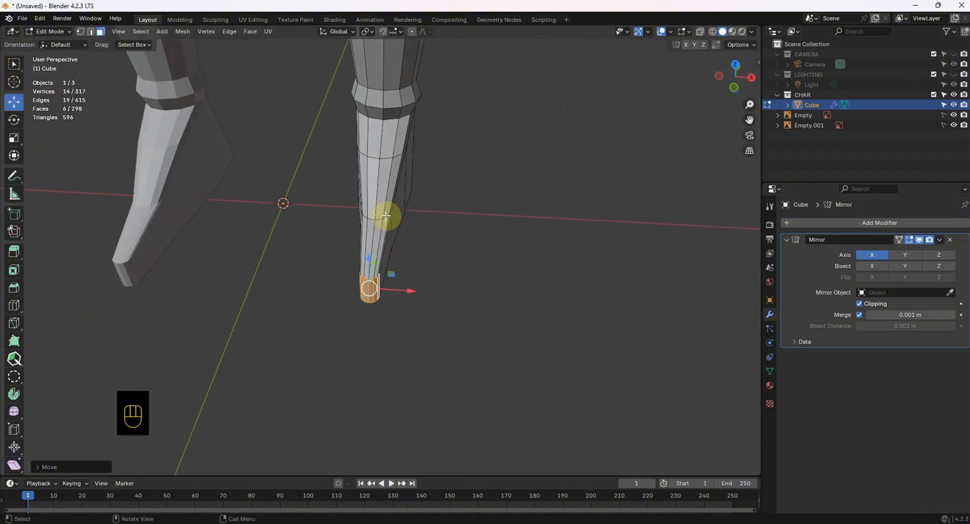
alt+click(391, 158)
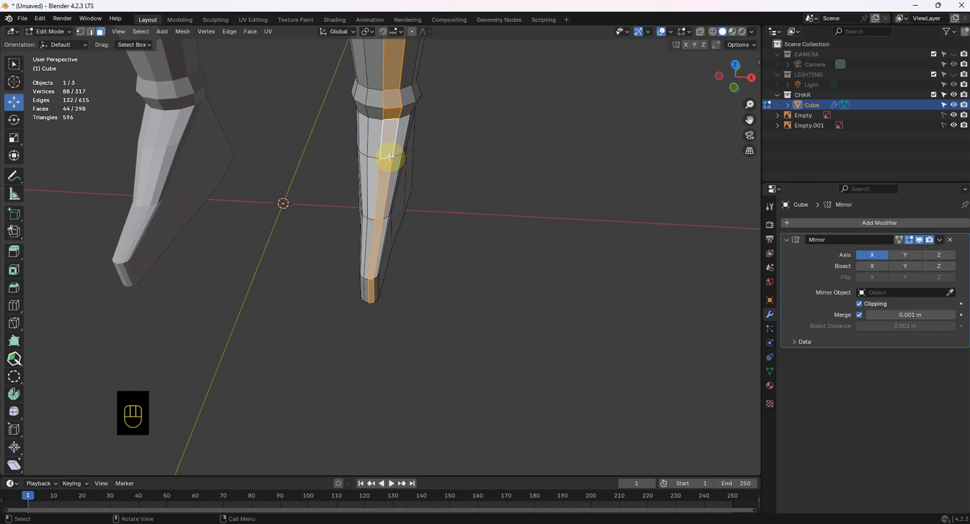
click(472, 184)
key(2)
alt+click(385, 157)
middle_drag(385, 157, 448, 143)
key(s)
click(451, 195)
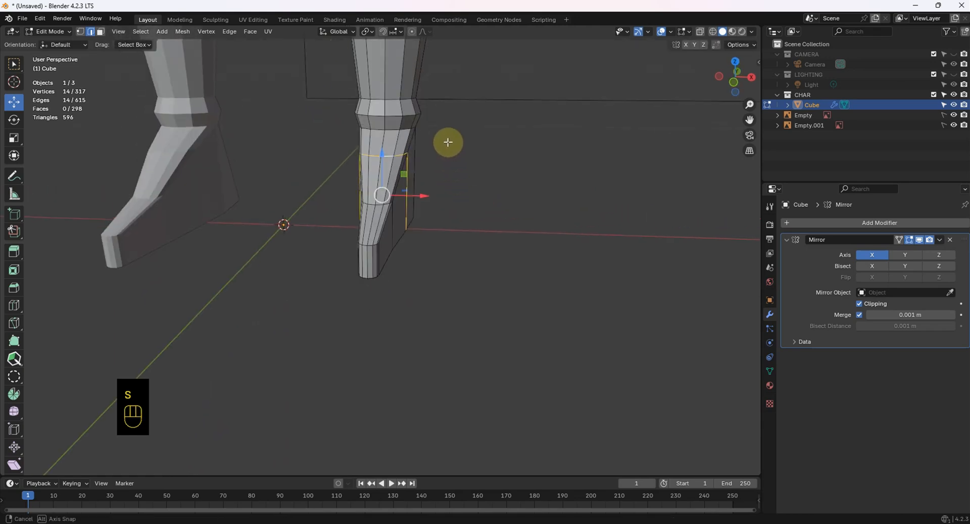
key(KP_1)
key(s)
key(x)
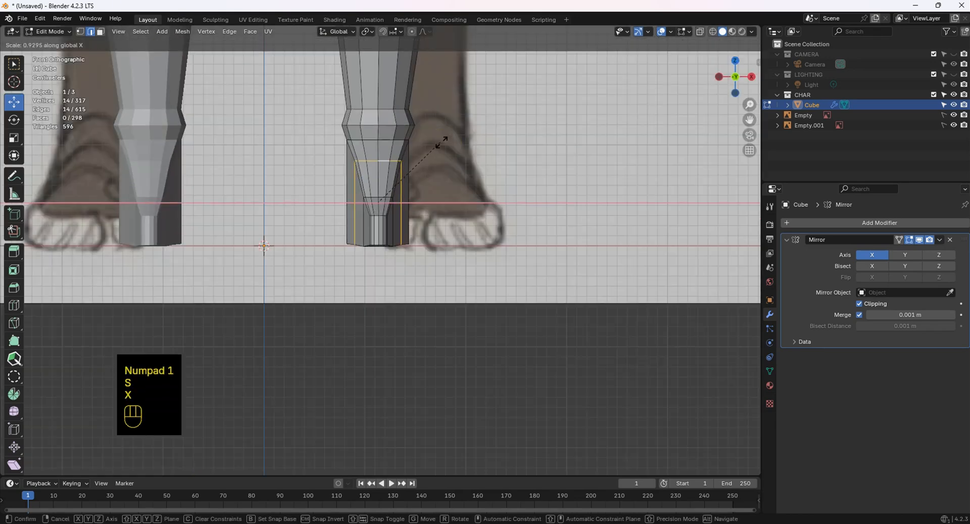
- Select the edge loop where the toes begin and widen it along X to nearly the width of the foot
click(376, 194)
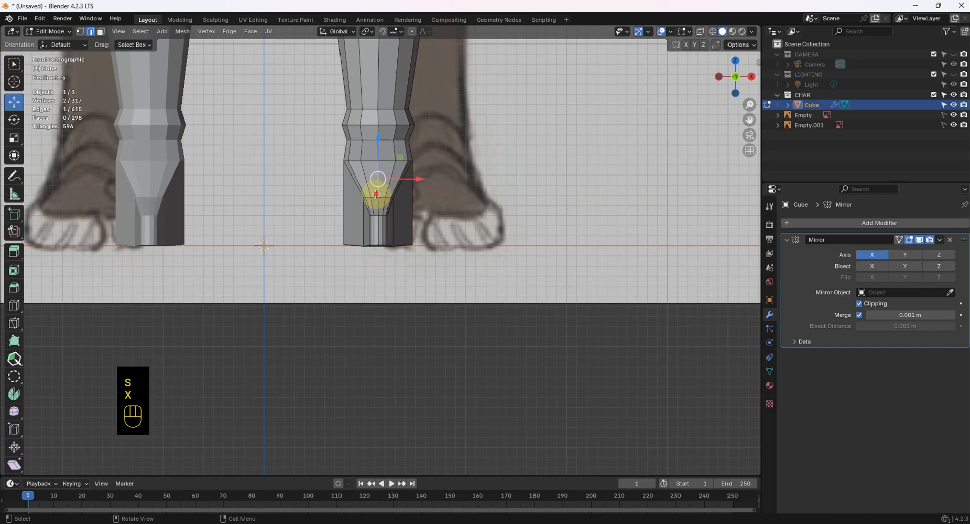
alt+click(374, 195)
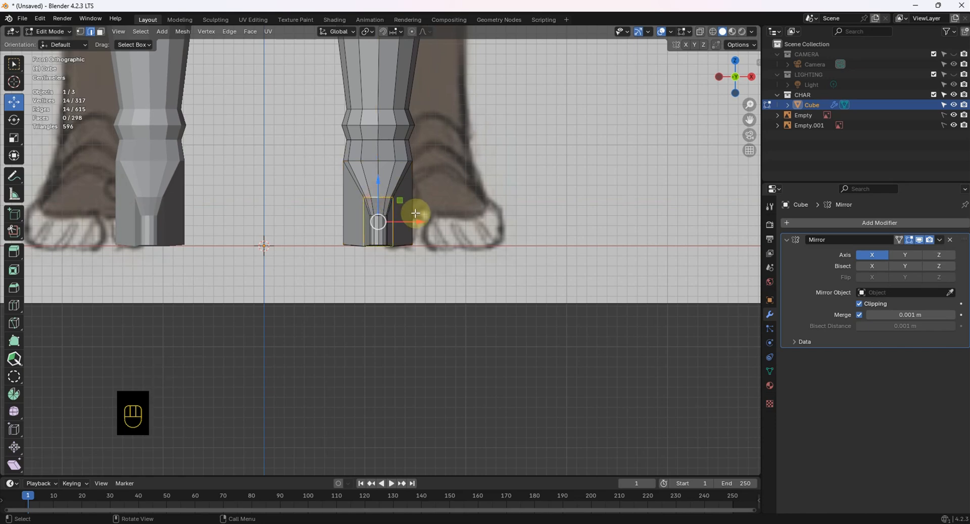
key(s)
key(x)
click(389, 228)
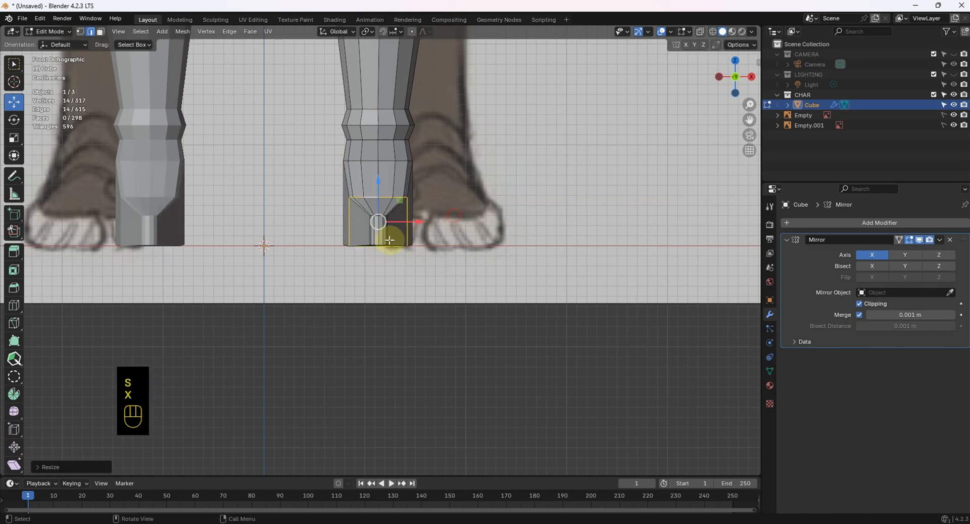
- Try to widen the toe tip faces along X to about 4.5
scroll(379, 210, up, 3)
middle_drag(379, 210, 395, 248)
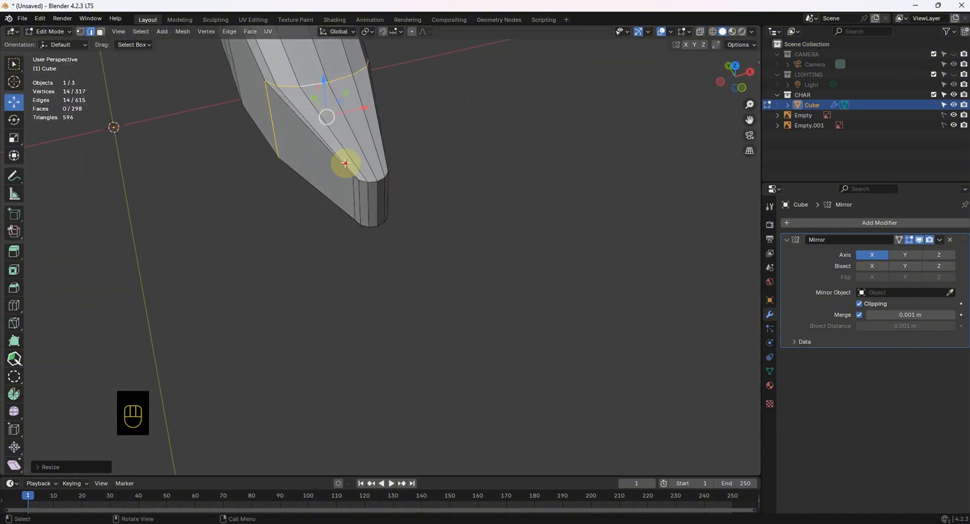
drag(347, 164, 447, 268)
key(KP_1)
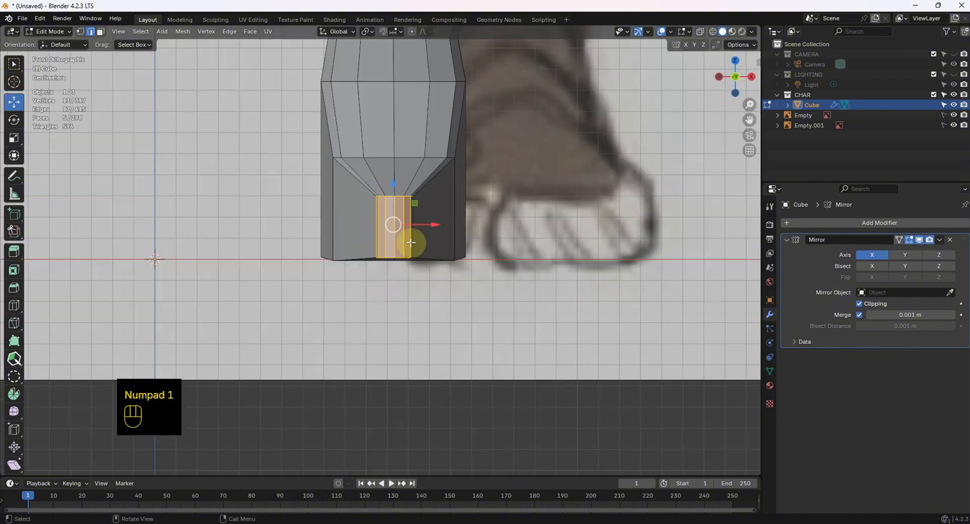
key(s)
key(x)
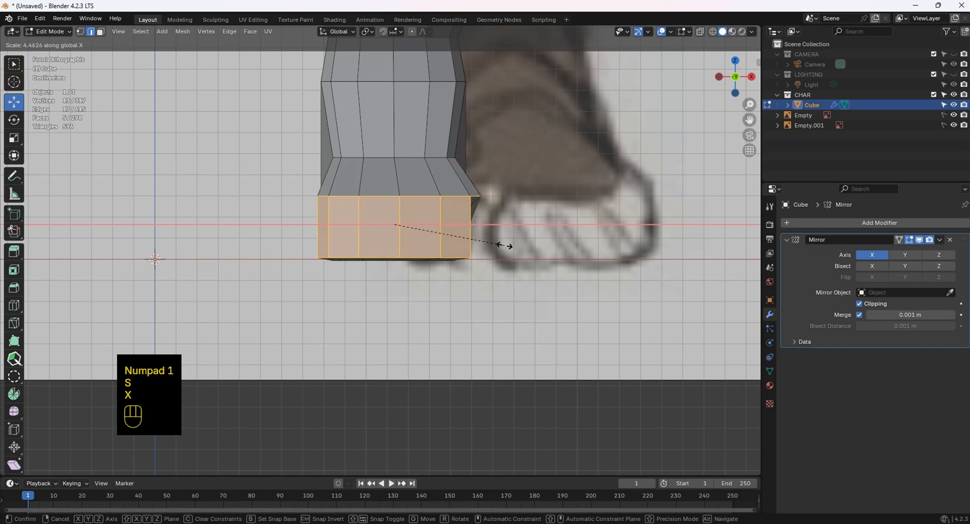
click(503, 248)
- Select all six front faces of the toe tip and widen them along X to slightly beyond the foot's width in the front view
middle_drag(473, 244, 440, 232)
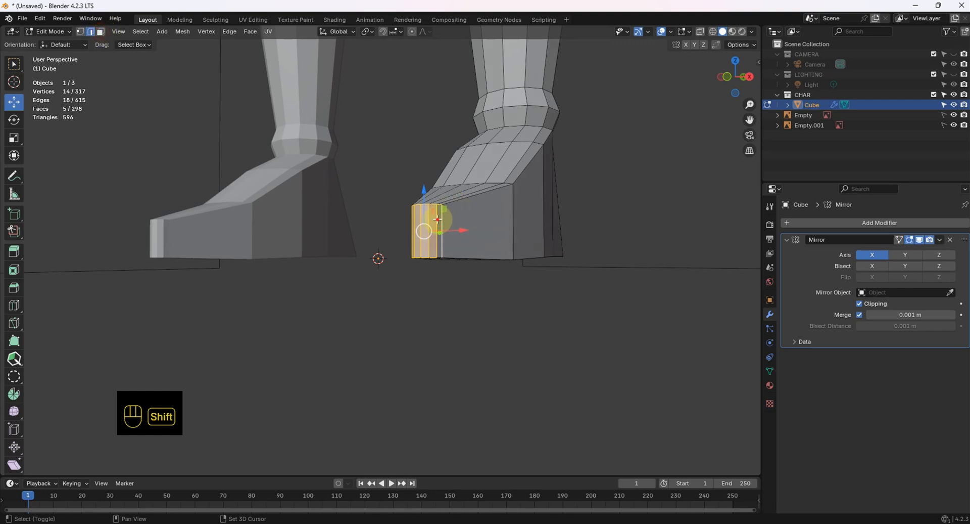
key(3)
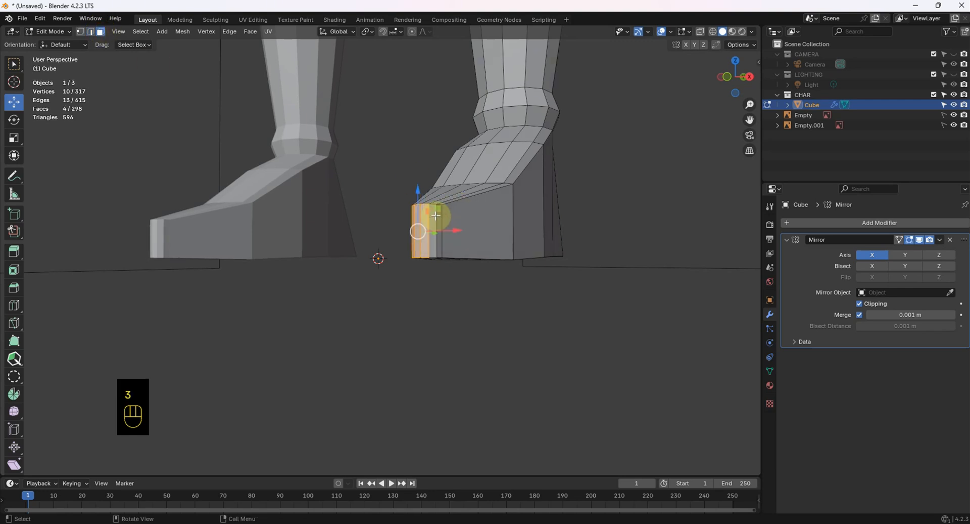
scroll(449, 215, up, 3)
shift+click(484, 192)
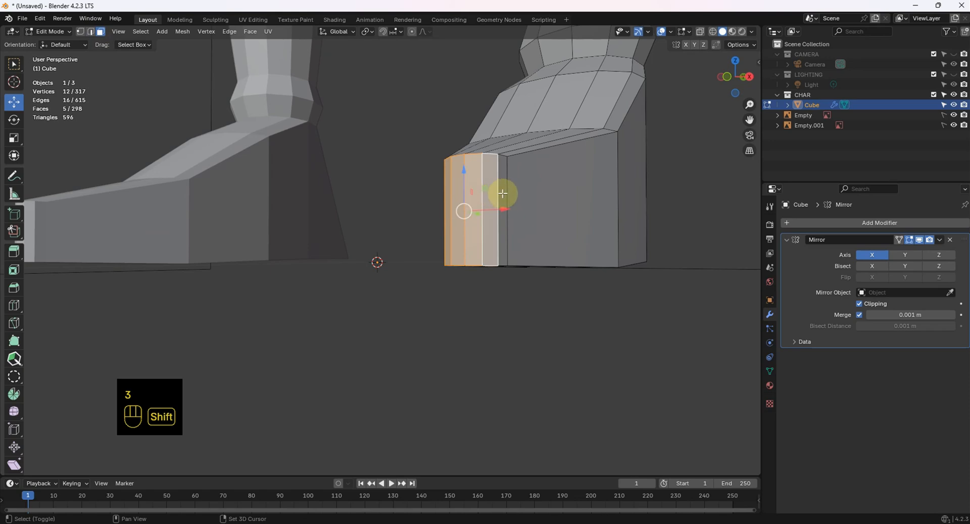
shift+click(503, 196)
middle_drag(503, 196, 511, 234)
key(KP_1)
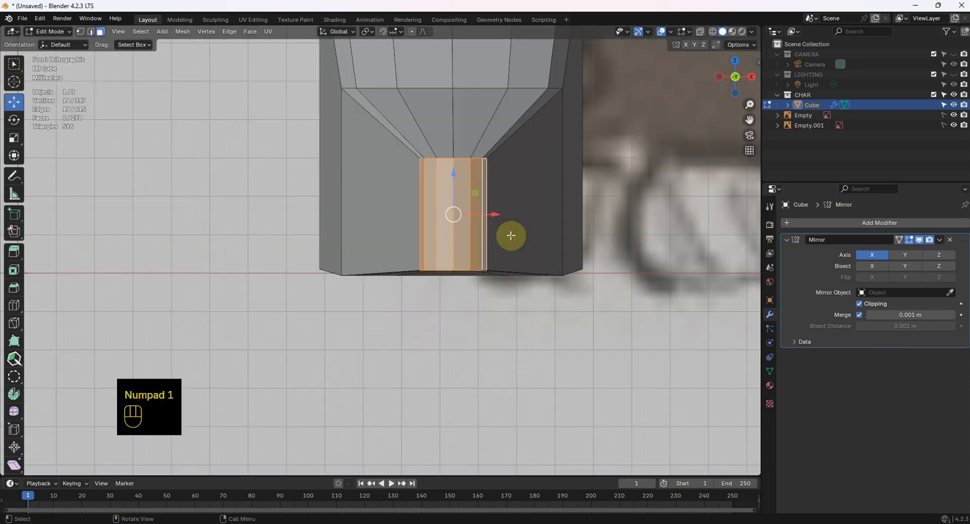
key(s)
key(x)
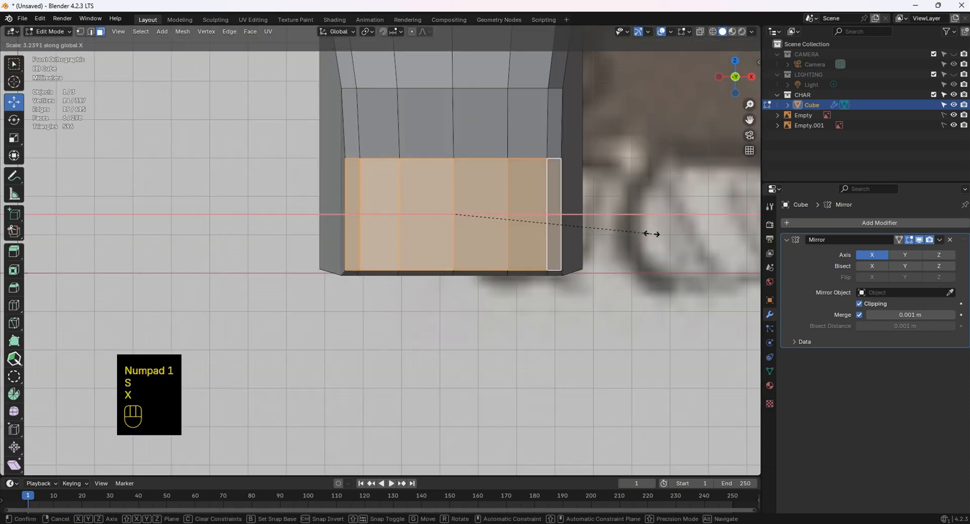
click(685, 234)
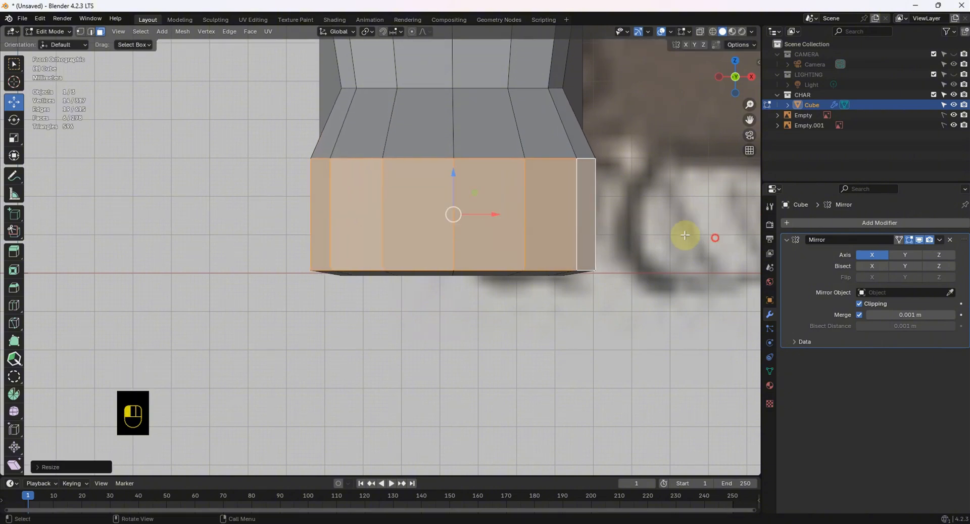
- Switch to edge selection and select the edge loop where the toes begin
middle_drag(684, 234, 672, 305)
click(91, 32)
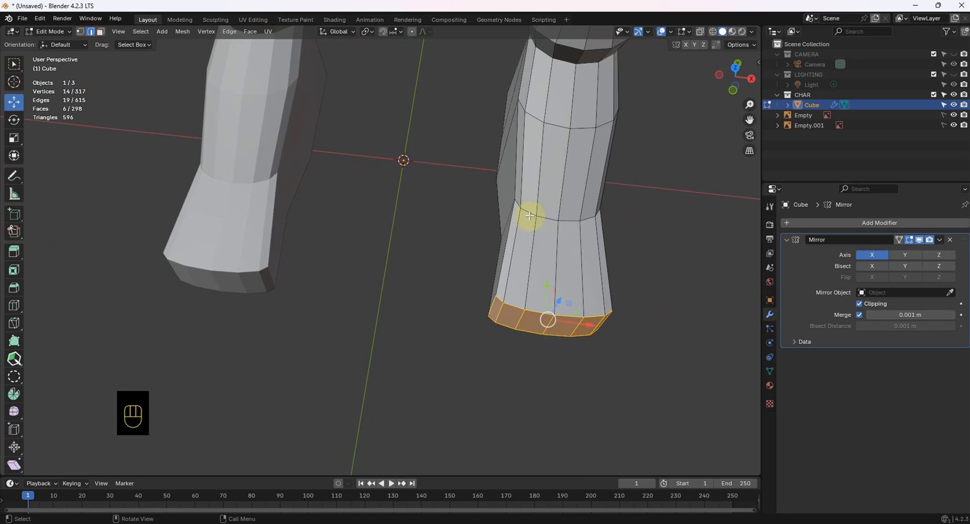
key(ctrl+r)
- Try to scale the edge loop where the toes begin uniformly to about 1.2 and undo it
key(s)
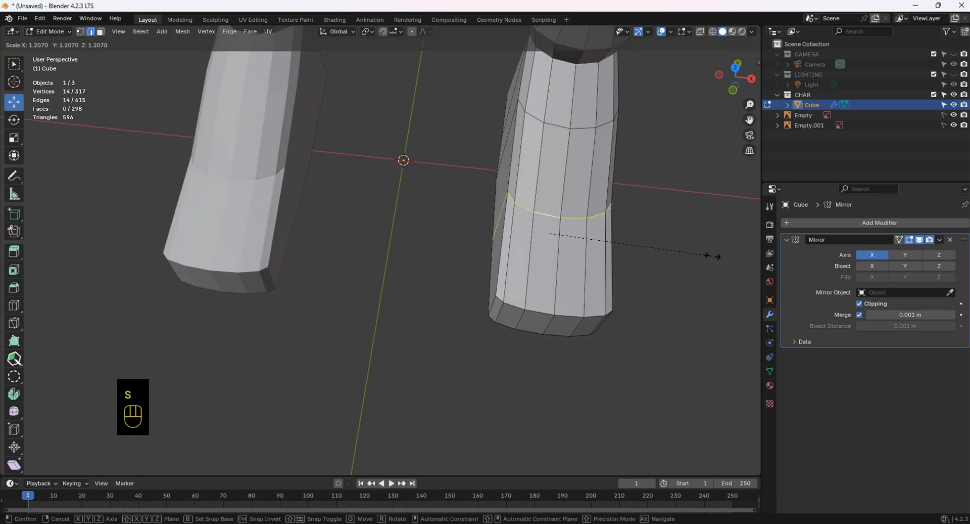
click(732, 256)
middle_drag(732, 257, 661, 193)
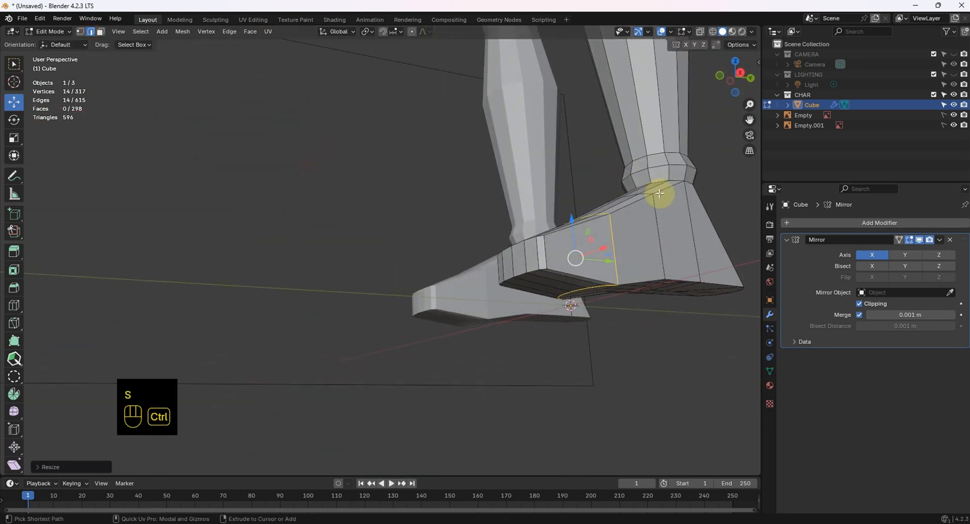
key(ctrl+z)
- Widen the edge loop where the toes begin along X only and clear the selection
key(s)
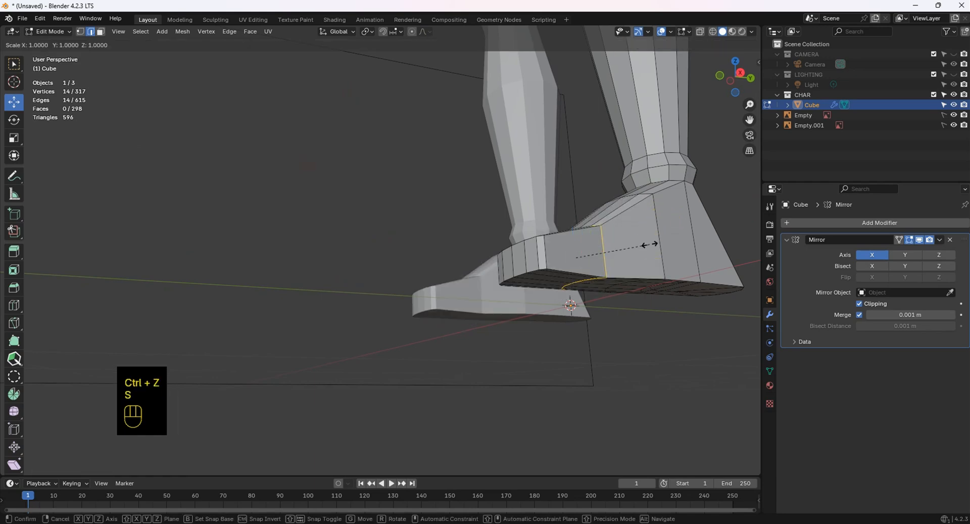
key(x)
click(687, 260)
middle_drag(687, 259, 382, 301)
scroll(432, 303, down, 8)
shift+middle_drag(256, 238, 598, 385)
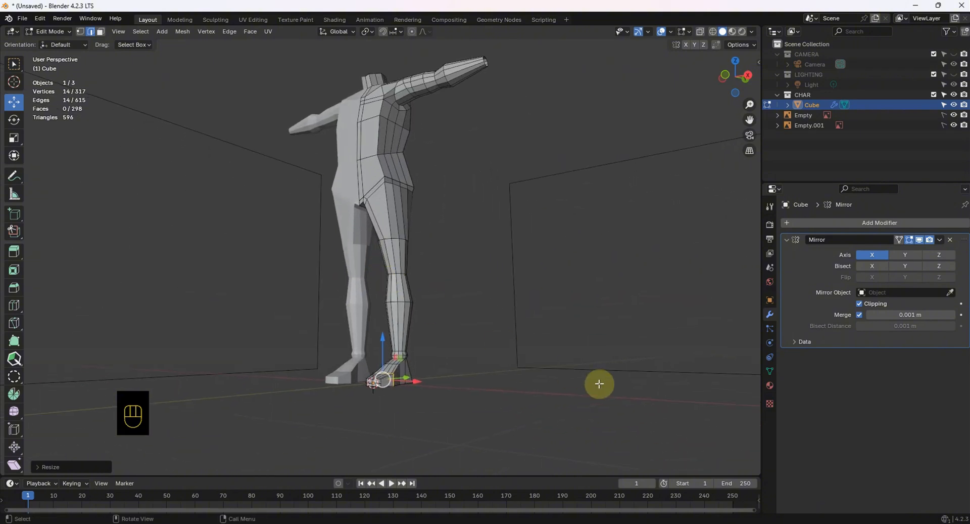
click(505, 376)
- Add two evenly spaced horizontal loop cuts around the sides of the foot, from toe tip to heel
middle_drag(505, 377, 427, 396)
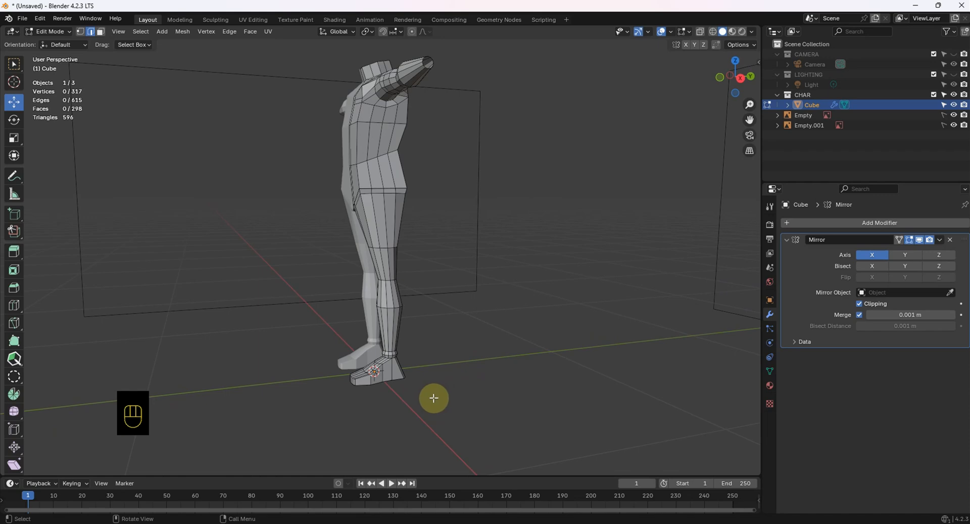
scroll(424, 390, up, 3)
shift+middle_drag(423, 389, 498, 314)
middle_drag(497, 314, 465, 277)
shift+middle_drag(465, 277, 434, 319)
scroll(447, 349, up, 4)
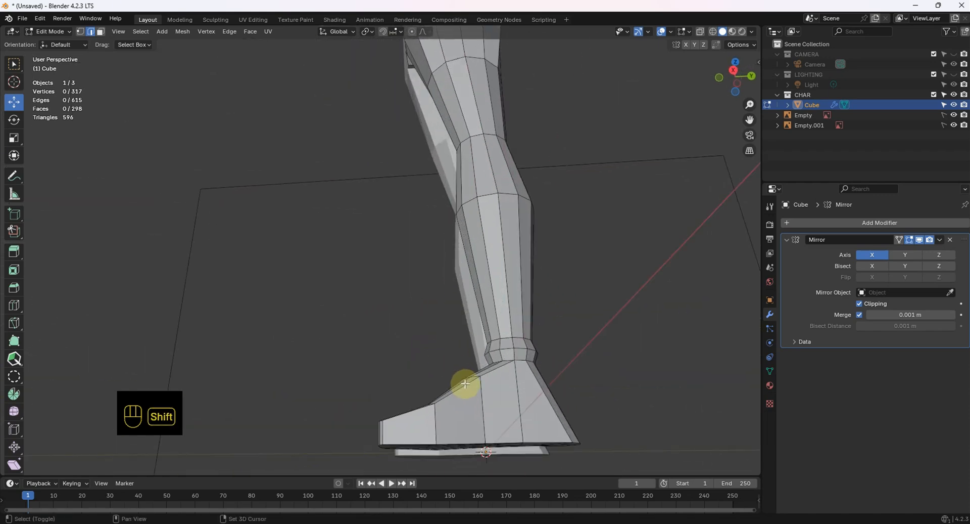
shift+middle_drag(465, 383, 325, 245)
key(ctrl+r)
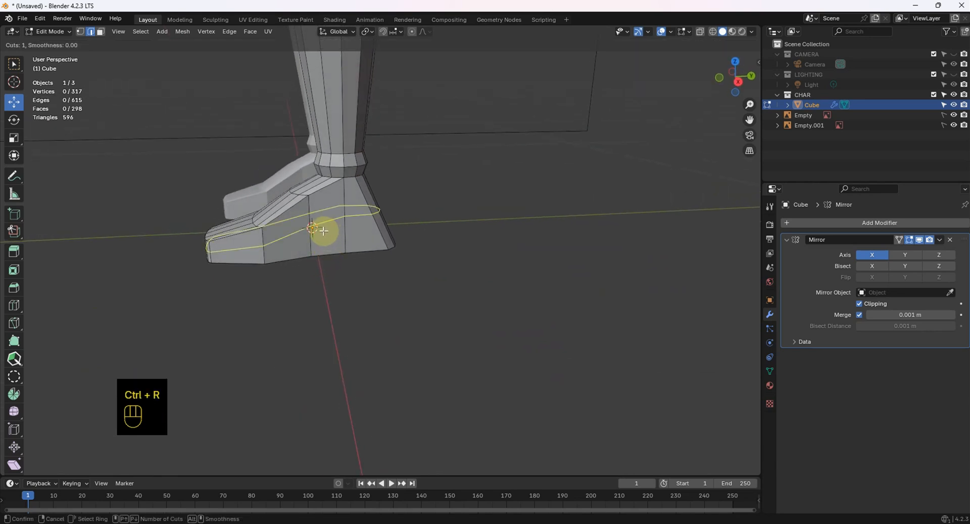
click(325, 231)
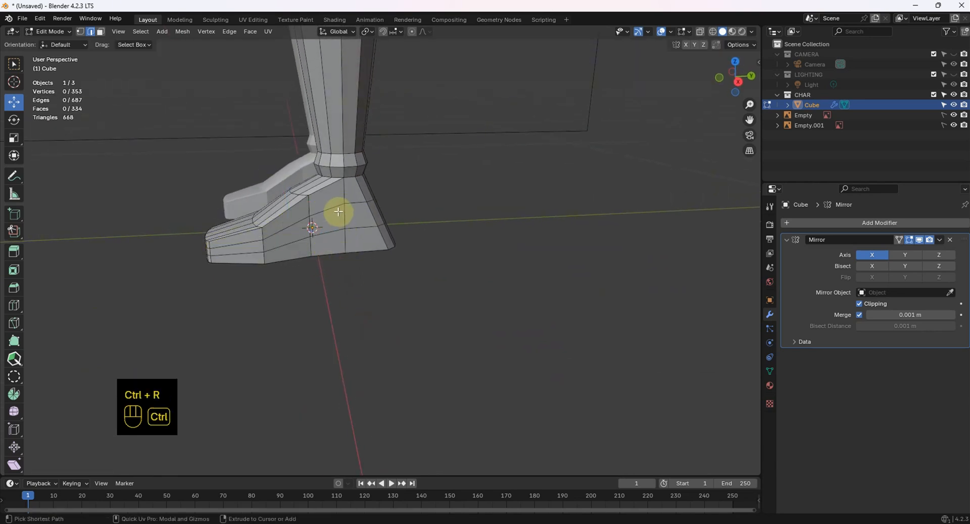
- Add two crosswise loop cuts to each of the foot's three sections: below the ankle, across the instep and across the toes
key(ctrl+r)
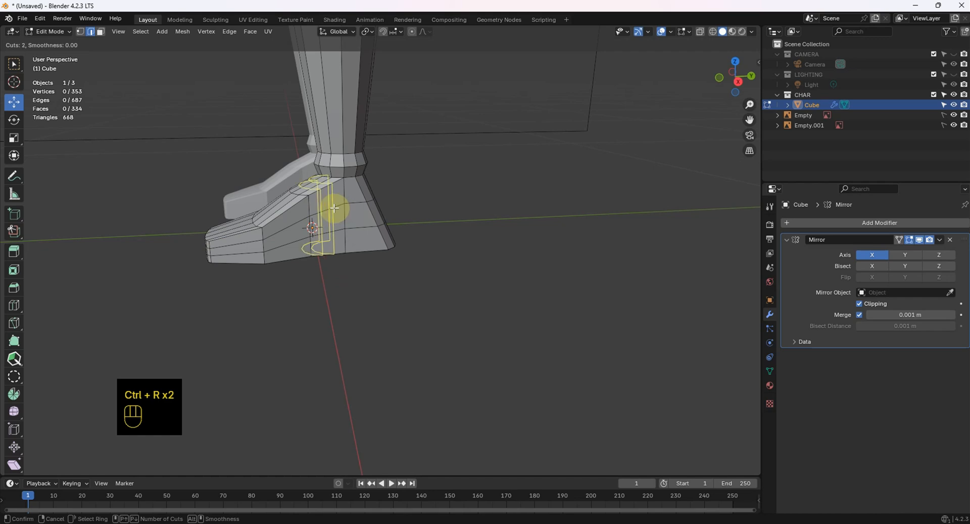
click(329, 210)
key(ctrl+r)
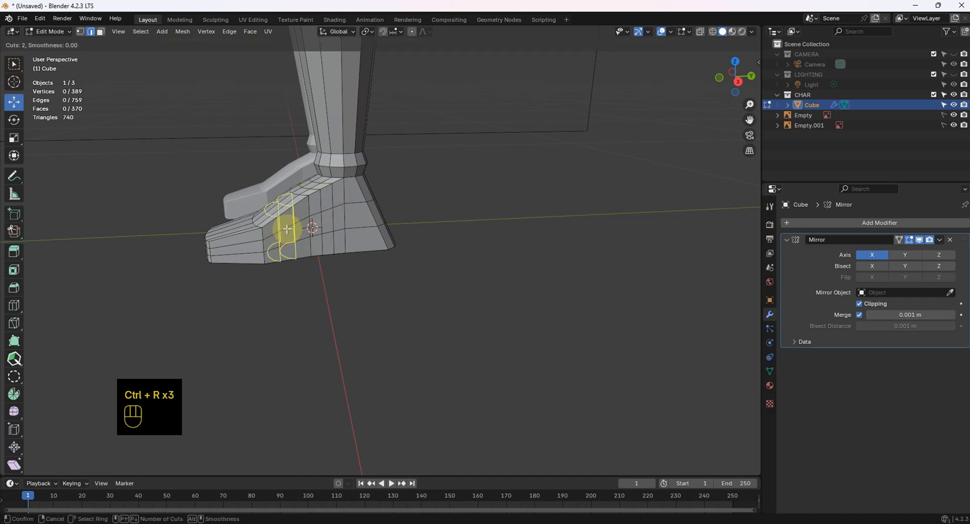
click(286, 227)
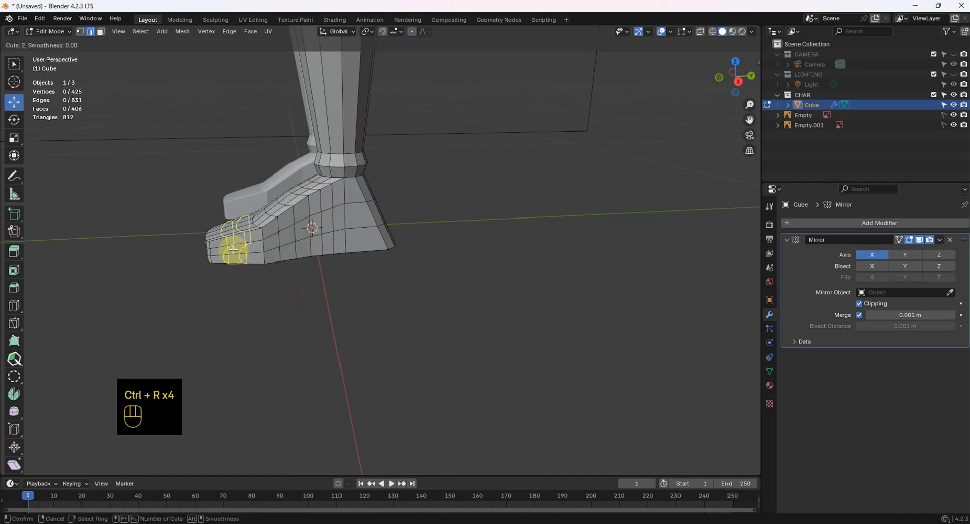
key(ctrl+r)
click(232, 246)
- Examine the subdivided foot and the body mesh, comparing the torso with the reference drawing in the front view
middle_drag(232, 246, 440, 420)
scroll(379, 353, down, 5)
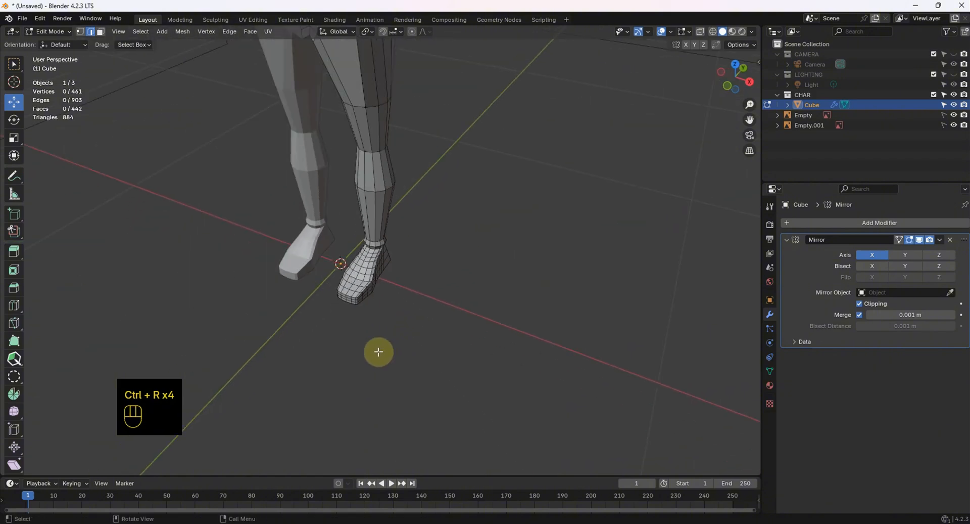
middle_drag(377, 351, 461, 277)
shift+middle_drag(419, 273, 392, 318)
scroll(386, 267, up, 3)
middle_drag(385, 266, 405, 297)
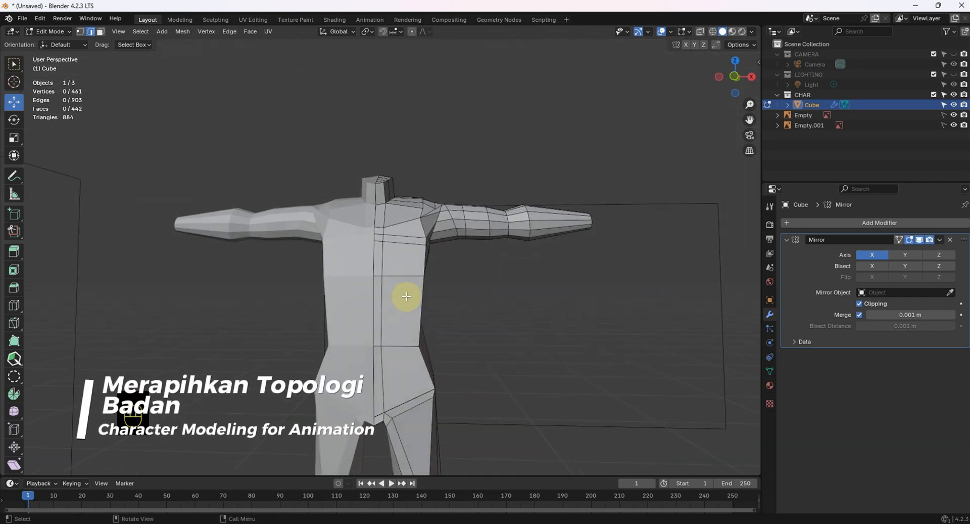
middle_drag(433, 260, 427, 297)
key(KP_1)
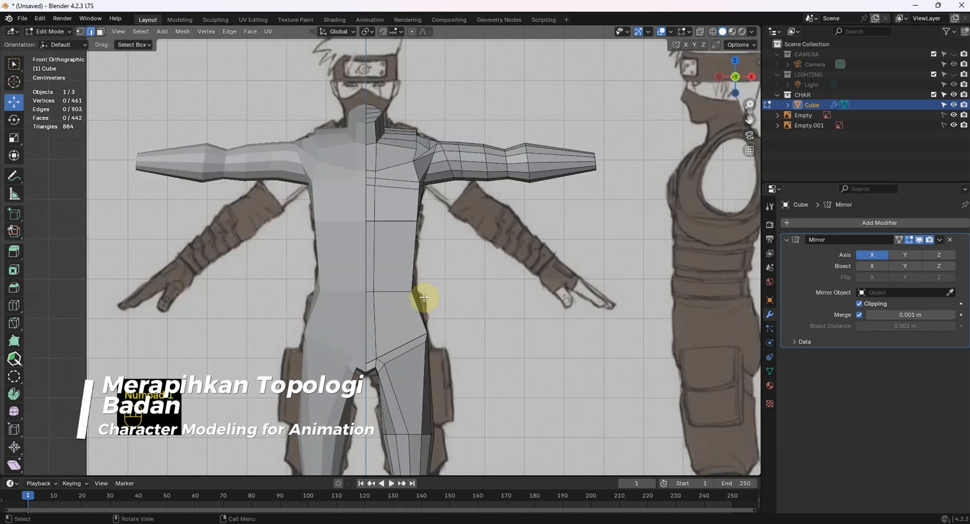
shift+middle_drag(353, 301, 373, 322)
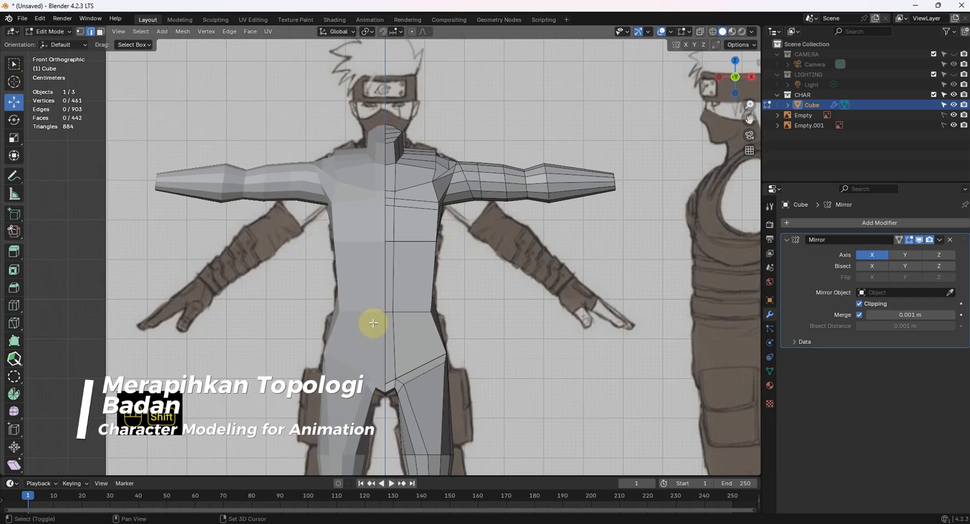
scroll(401, 273, up, 1)
shift+middle_drag(401, 272, 386, 214)
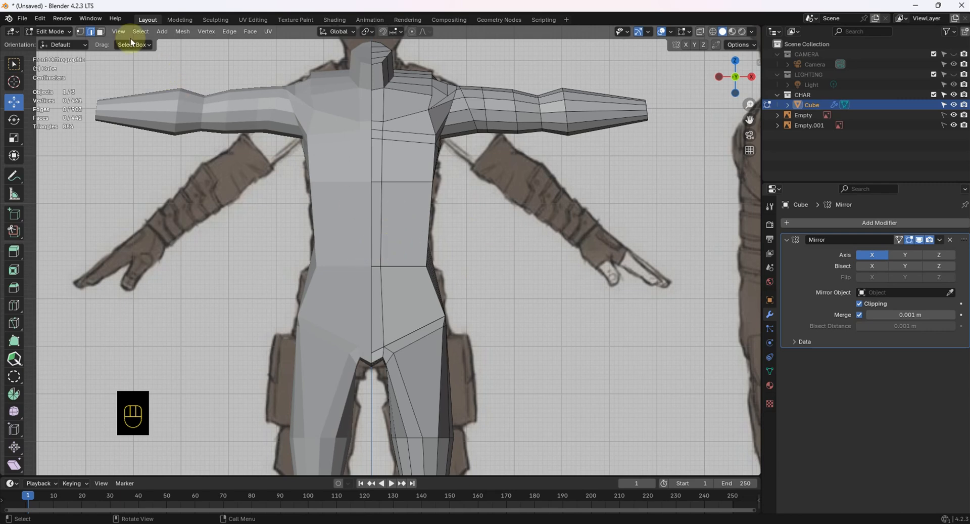
- Examine the large belly, hip and chest faces by selecting each in turn in face mode, and clear the selection
click(101, 31)
click(411, 217)
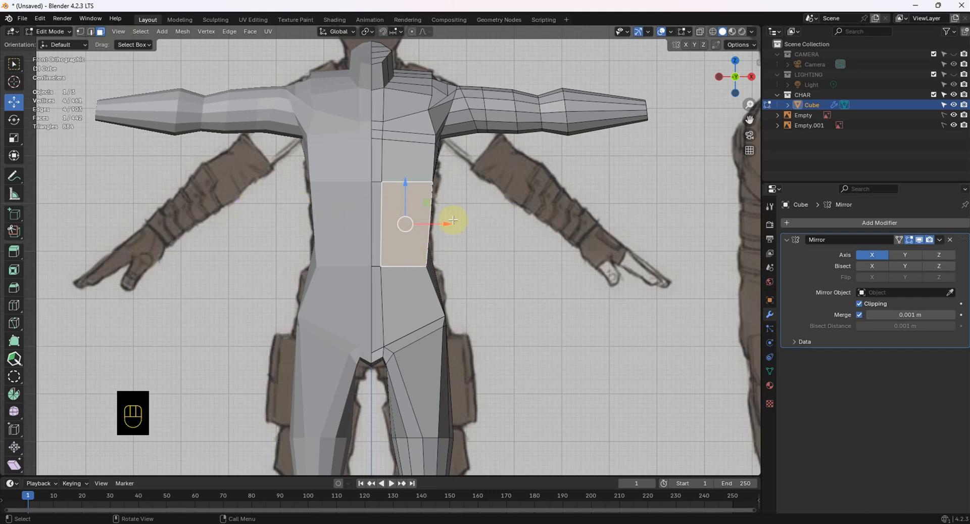
click(416, 301)
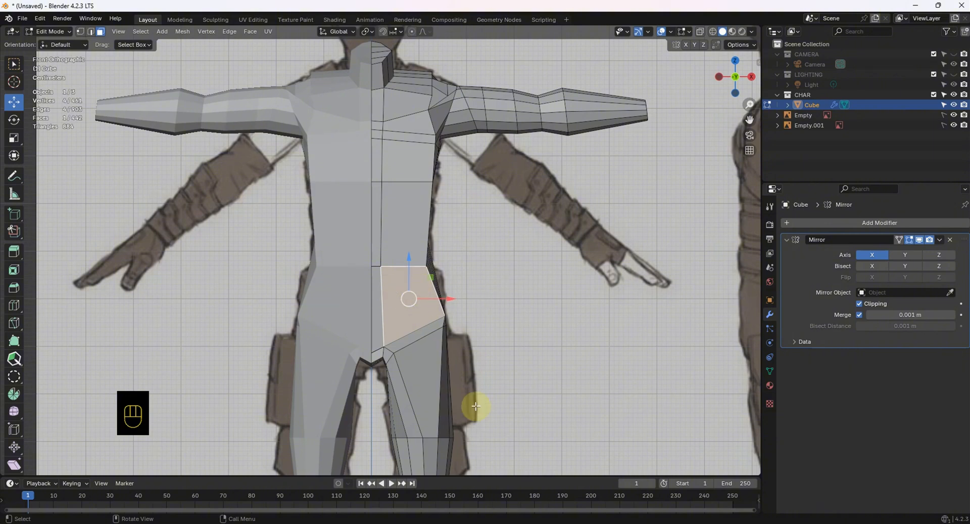
click(411, 173)
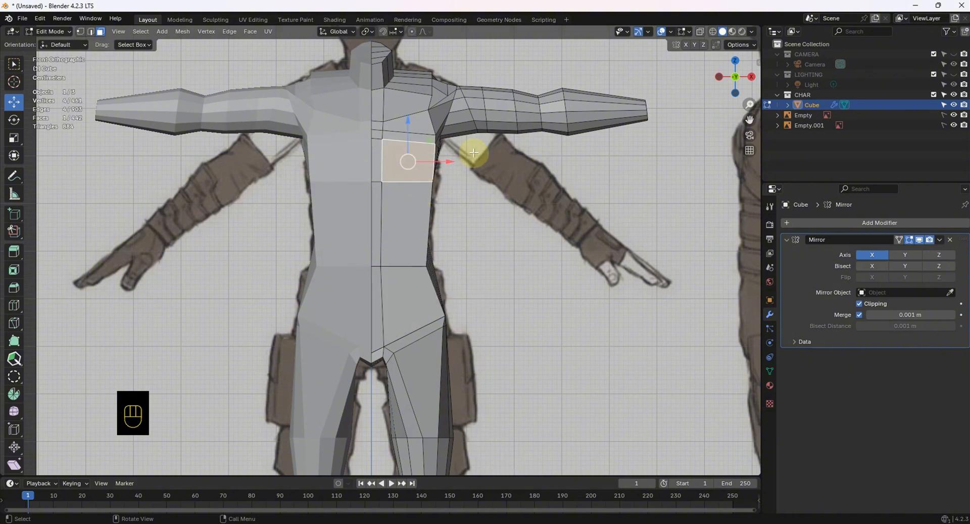
click(592, 289)
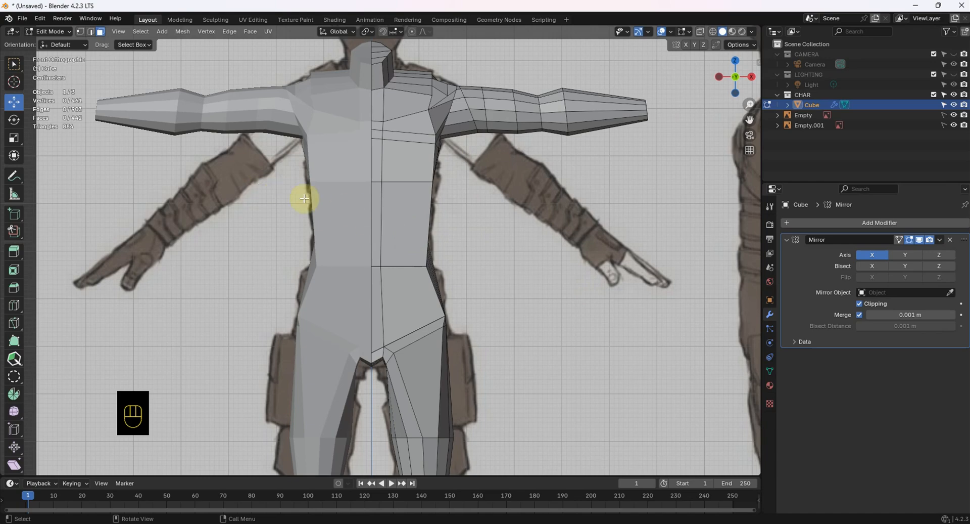
- Add two evenly spaced loop cuts around the hips between the waist and the leg line, without sliding them
scroll(331, 200, up, 3)
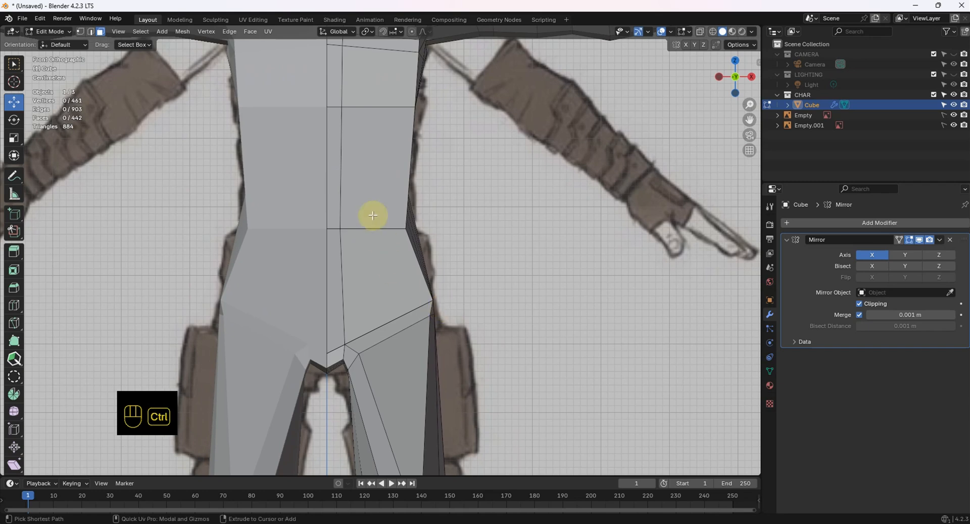
key(ctrl+r)
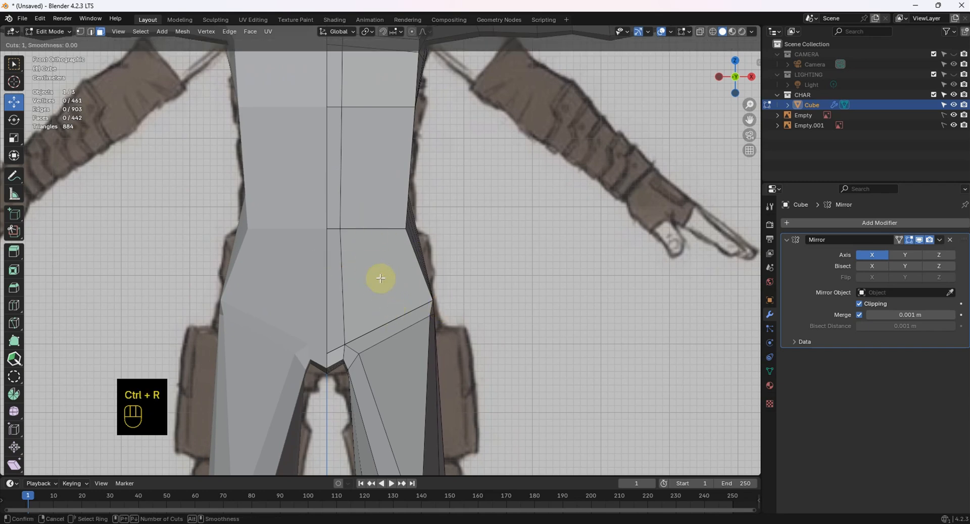
scroll(344, 262, up, 1)
click(343, 262)
right_click(500, 277)
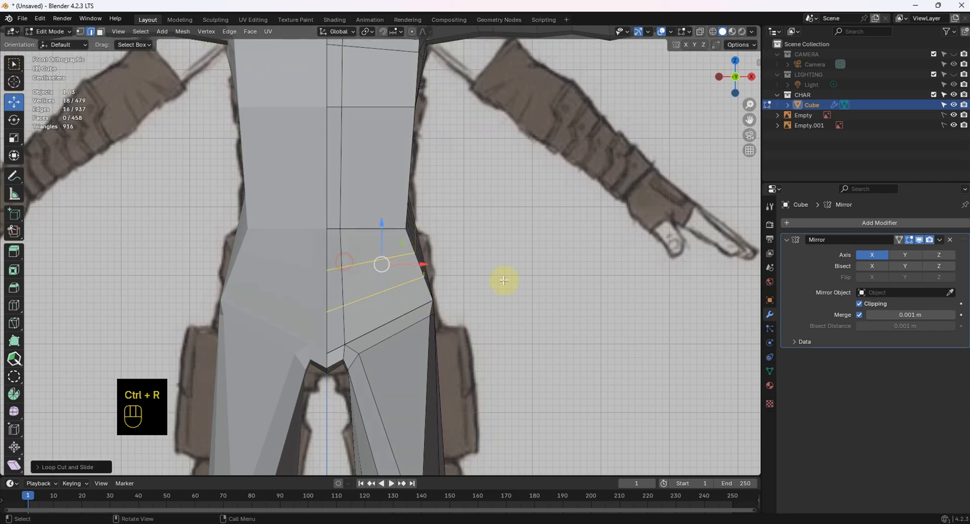
- Add three evenly spaced loop cuts around the belly above the waist, without sliding them
key(ctrl+r)
click(392, 185)
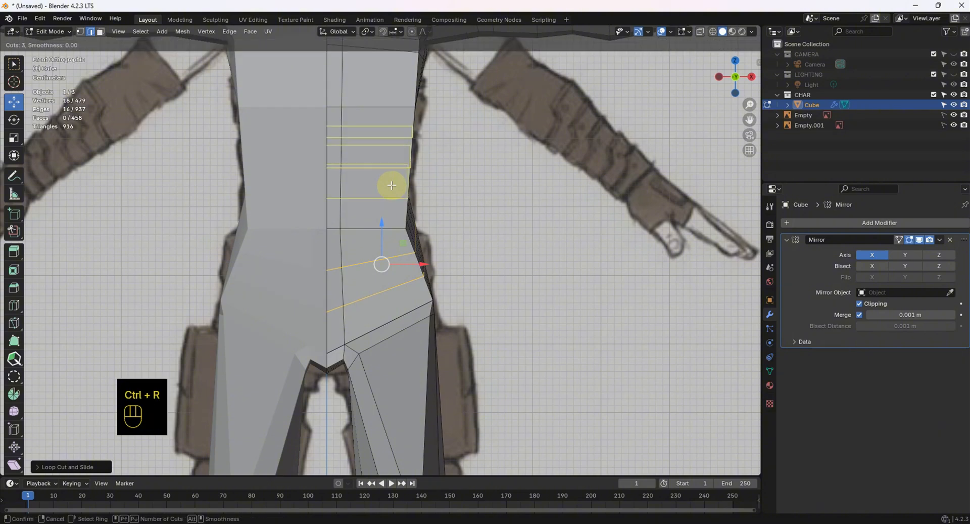
right_click(389, 191)
- Add two evenly spaced loop cuts around the chest just below the armpits, without sliding them
shift+middle_drag(433, 206, 425, 258)
key(ctrl+r)
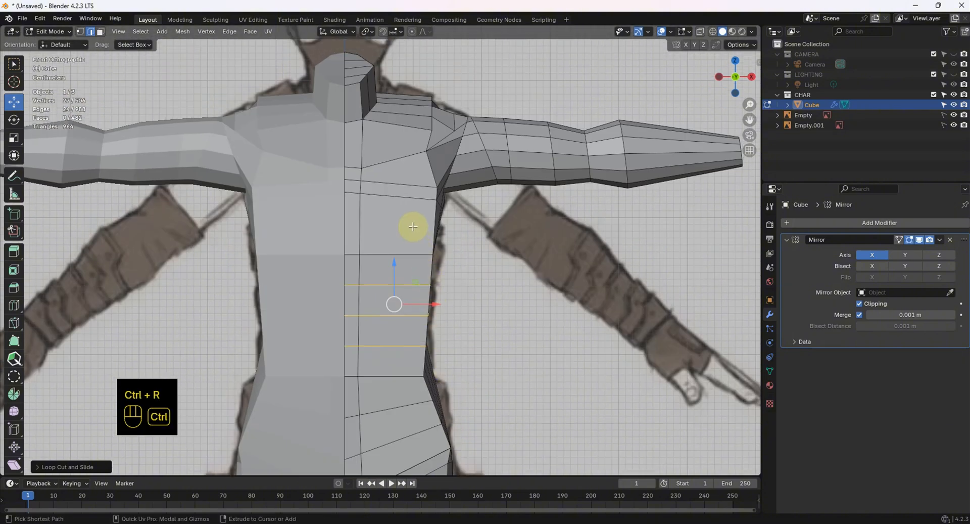
click(348, 213)
right_click(347, 211)
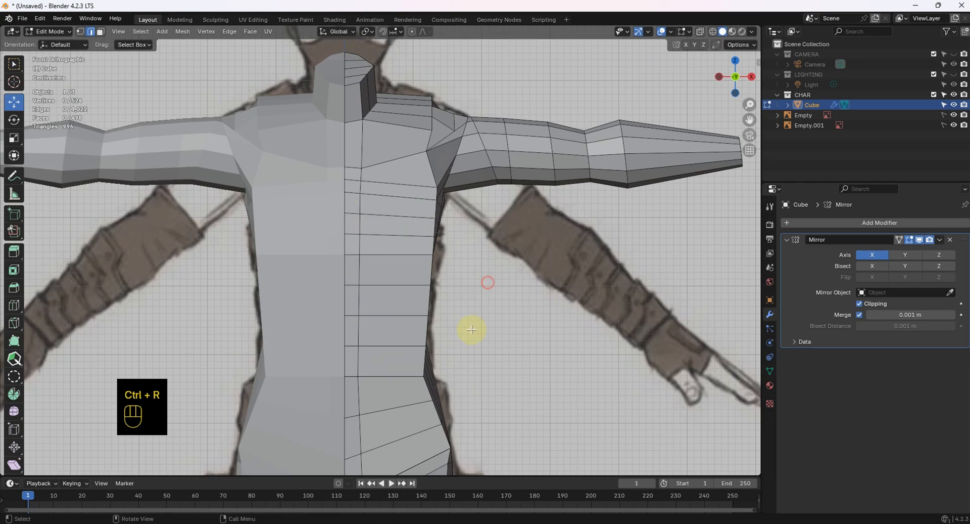
- Try to raise the upper hip edge loop slightly along Z and undo the move
shift+middle_drag(472, 329, 498, 263)
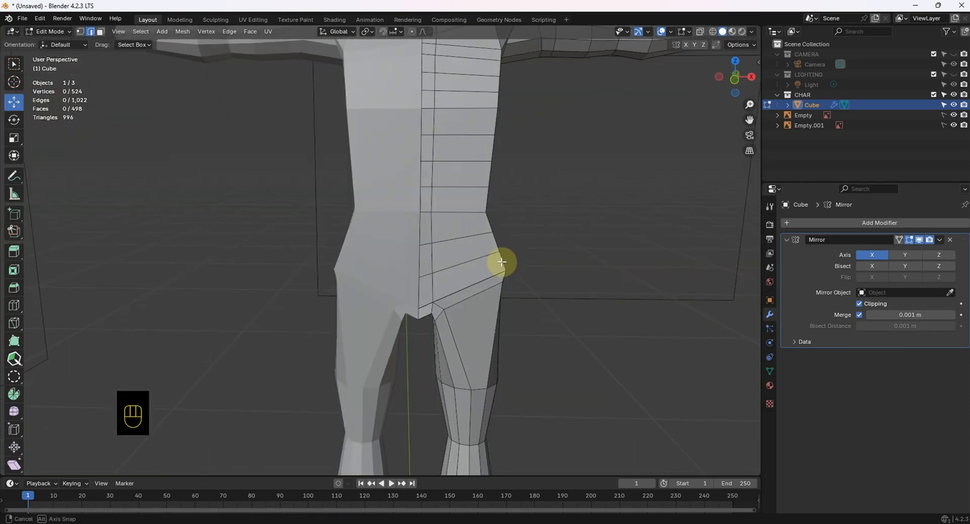
drag(460, 195, 460, 185)
key(ctrl+z)
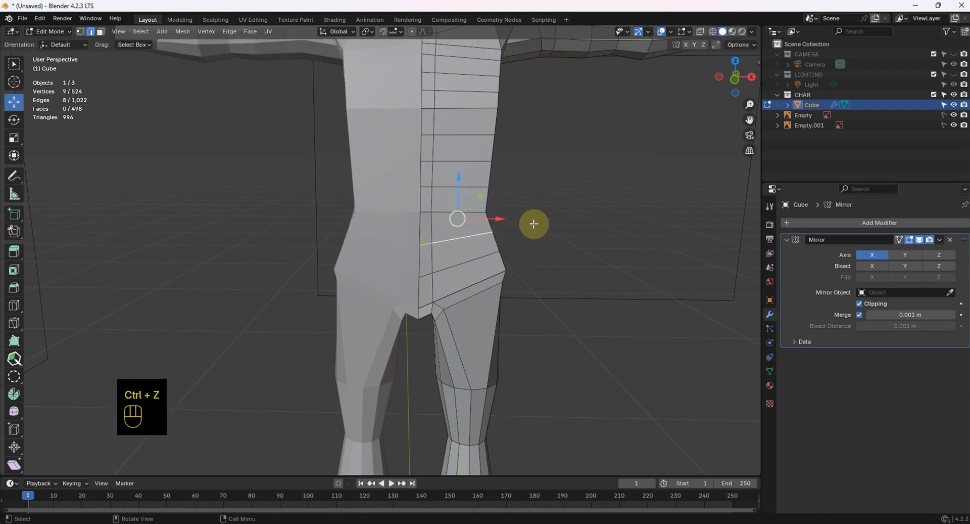
- Slide the upper hip edge loop upward along the surface, closer to the waist
key(g)
key(g)
click(532, 215)
middle_drag(494, 258, 479, 262)
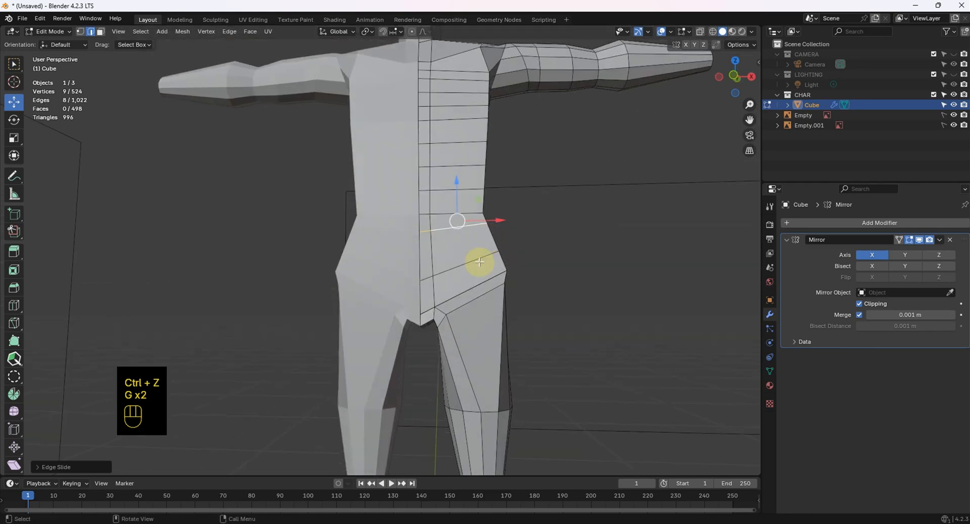
alt+click(478, 258)
click(607, 252)
- Add one centred loop cut in the wide gap between the two upper hip edge loops, without sliding it
key(ctrl+r)
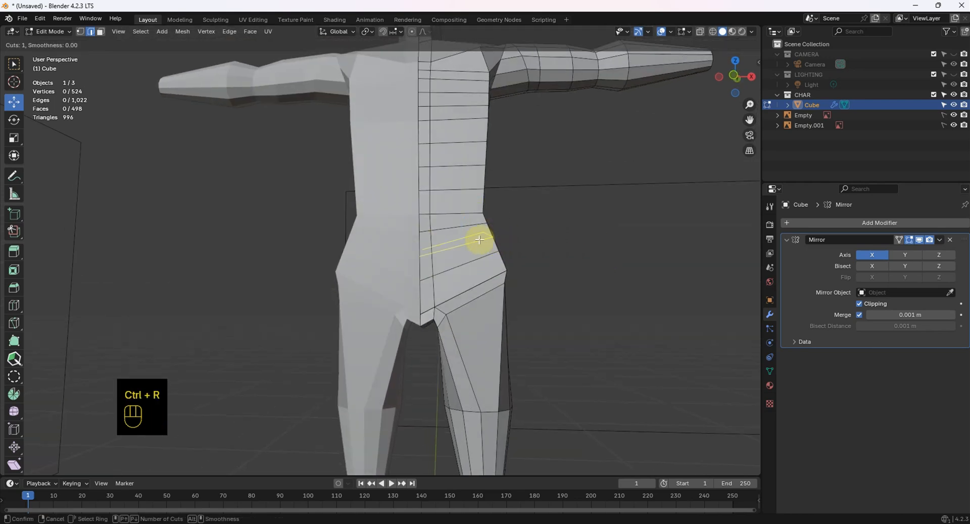
click(481, 238)
right_click(482, 239)
click(548, 253)
- Switch the body mesh to Sculpt Mode and choose the Smooth brush
scroll(528, 265, down, 1)
middle_drag(528, 264, 485, 210)
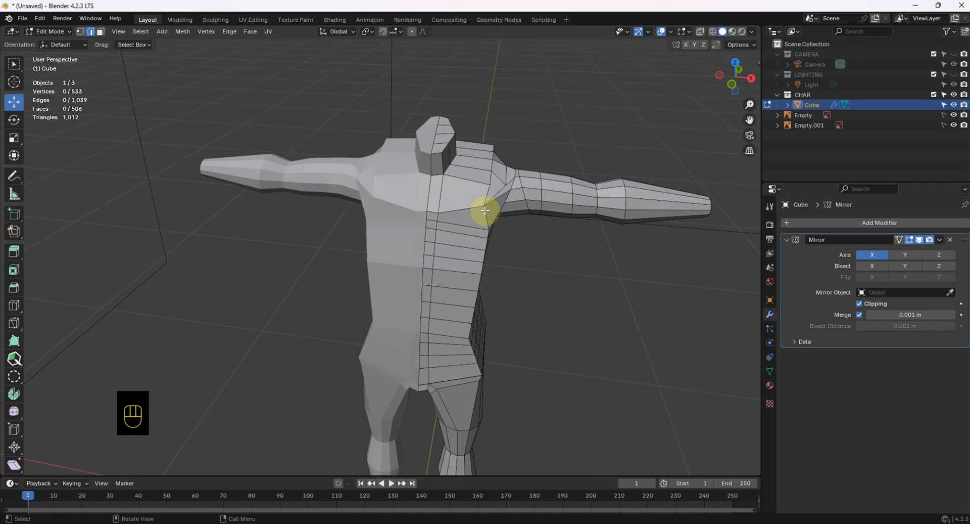
middle_drag(476, 275, 500, 320)
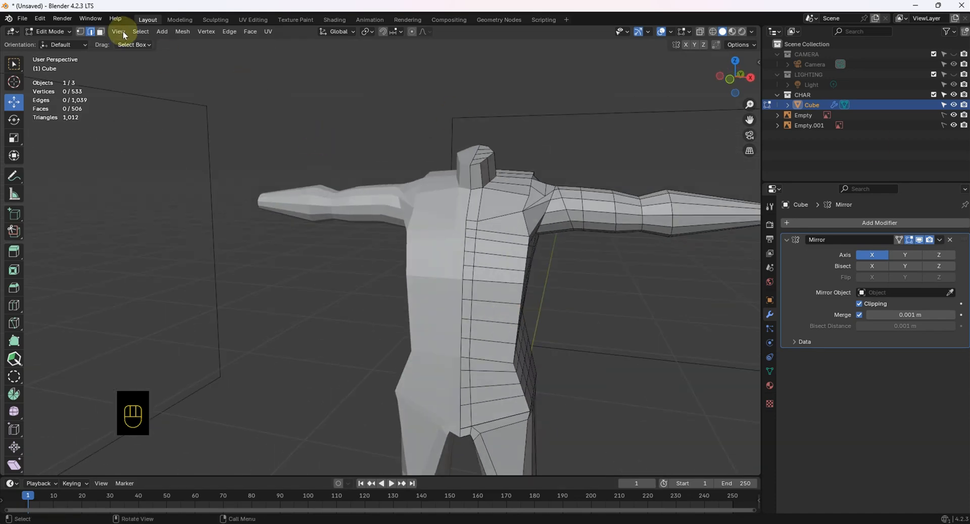
scroll(478, 265, down, 3)
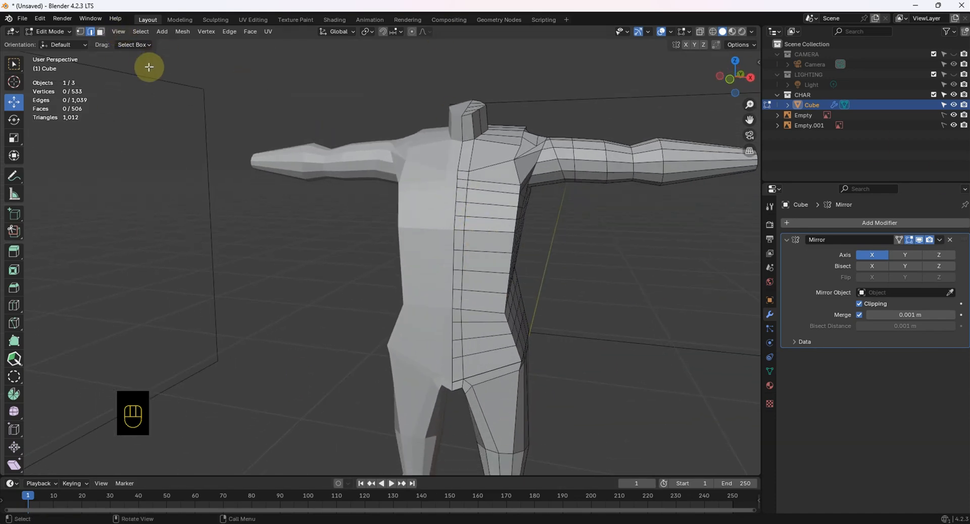
click(55, 33)
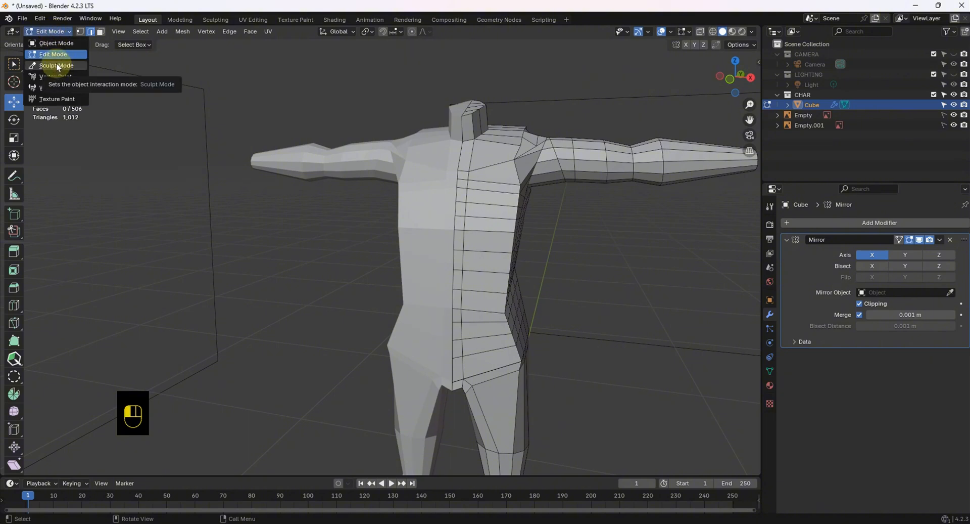
click(59, 66)
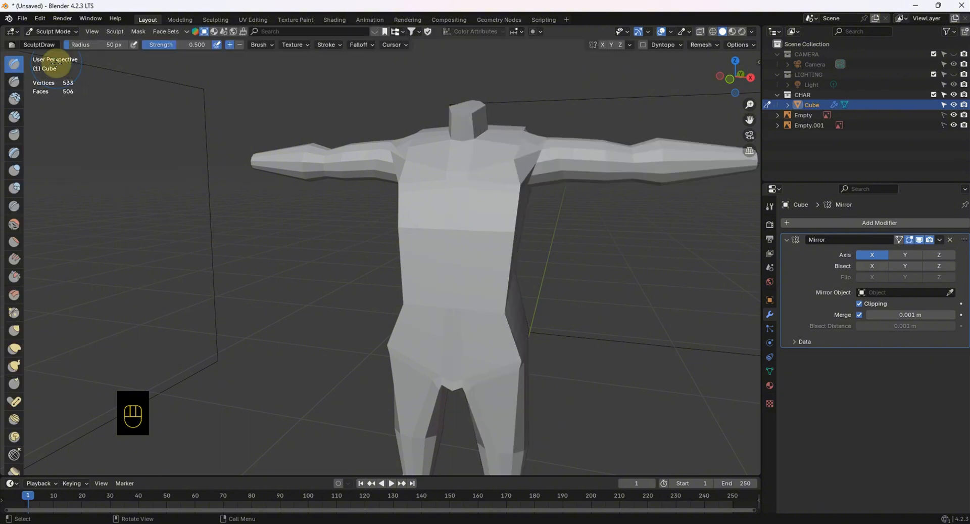
click(12, 228)
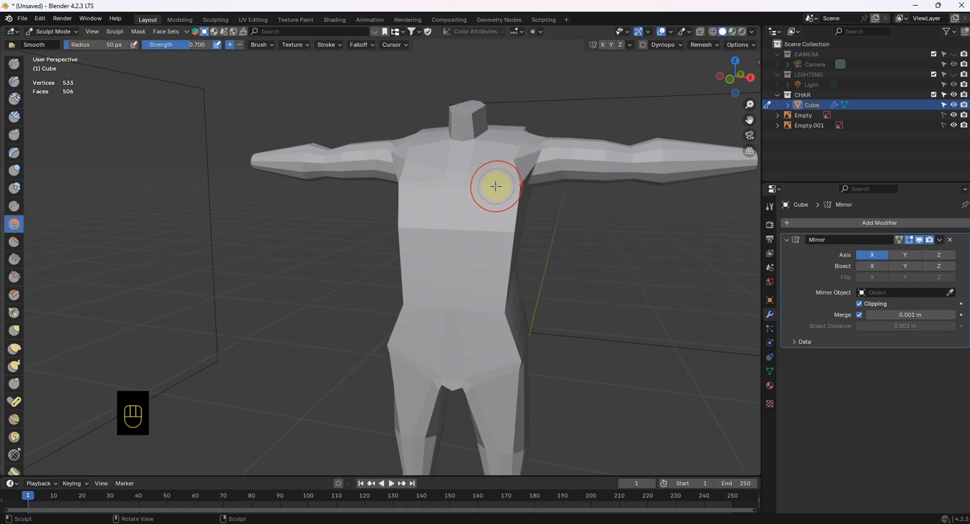
- Set the Smooth brush's radius to 125 px and its strength to 0.105
click(99, 47)
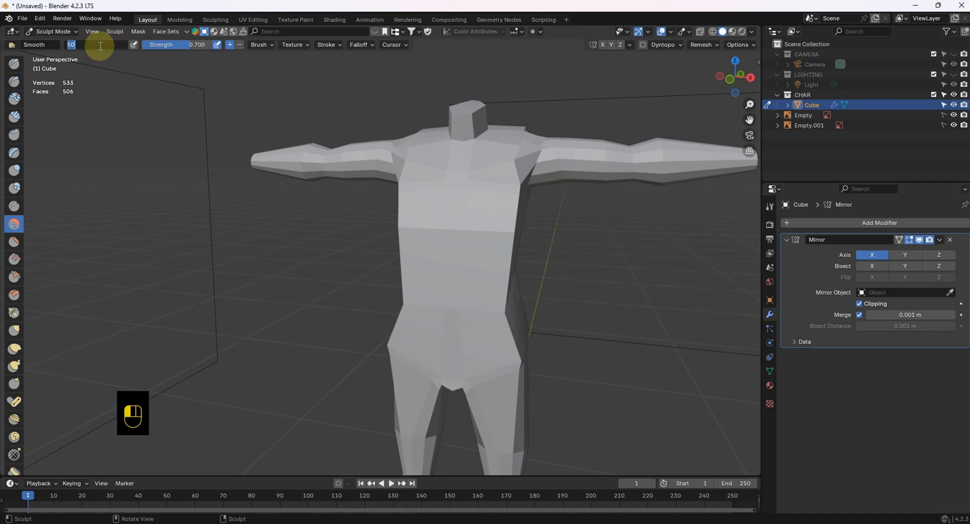
text(100)
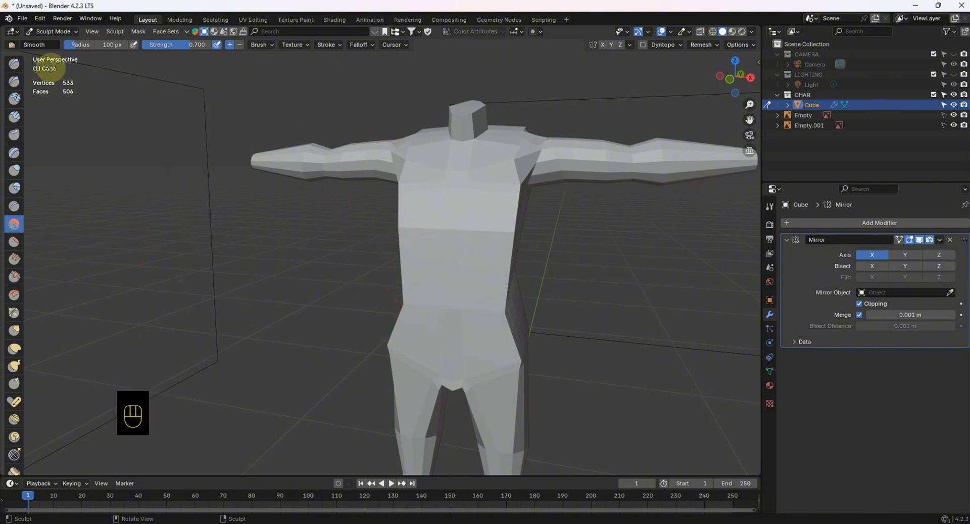
click(88, 44)
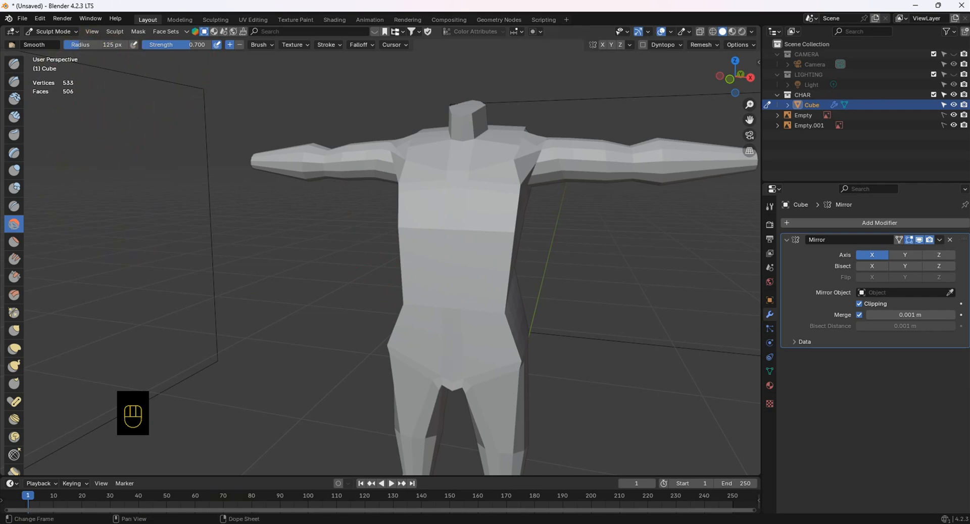
click(178, 44)
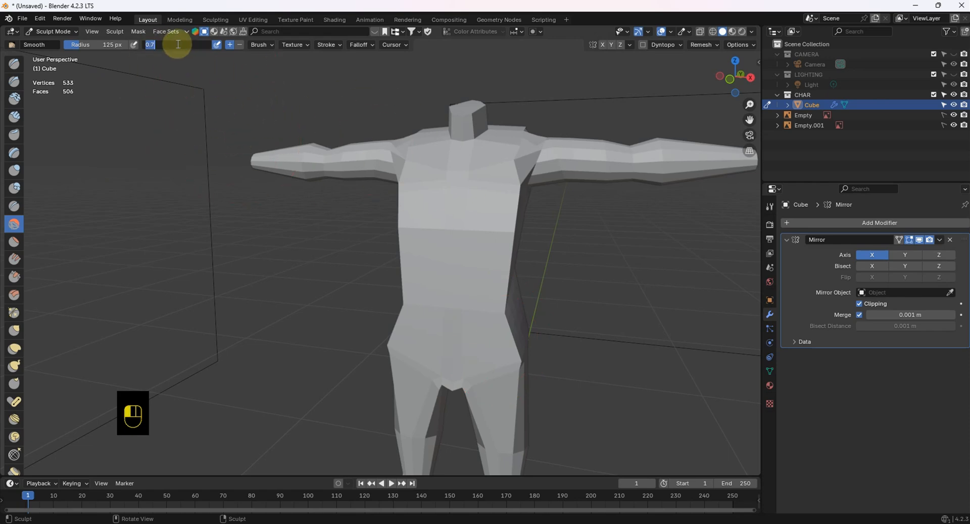
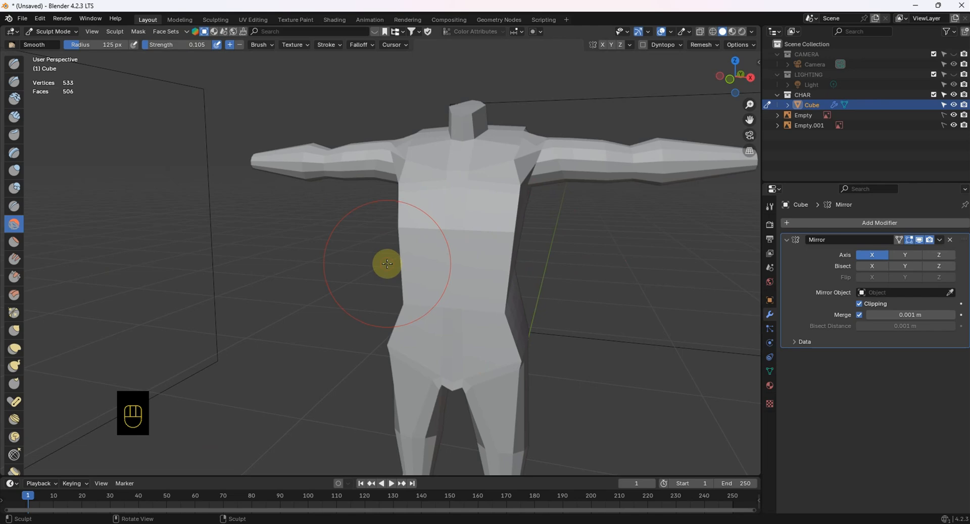
- Enable X-axis sculpt symmetry and smooth the front of the torso from the chest down to the waist
mouse_move(522, 190)
shift+middle_down()
mouse_move(483, 228)
mouse_move(467, 229)
mouse_move(494, 217)
shift+middle_up()
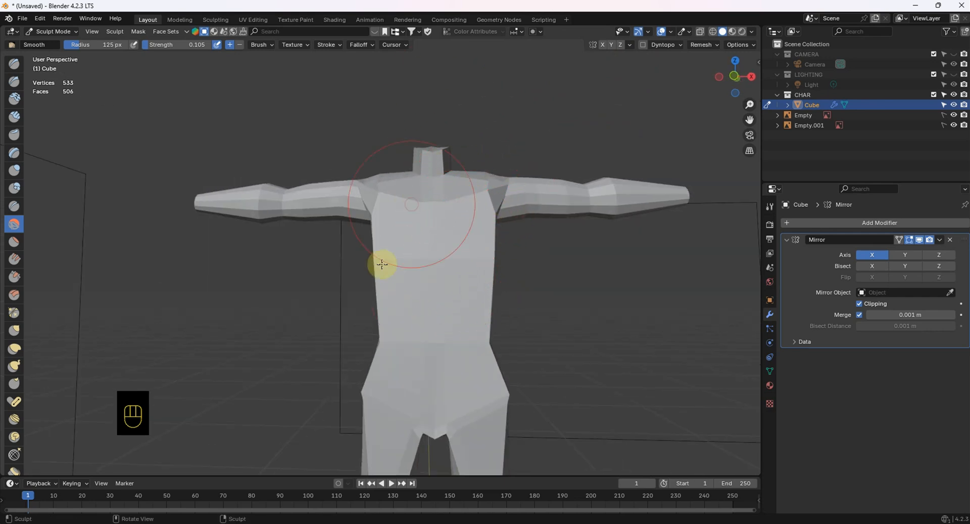
click(604, 45)
key(f)
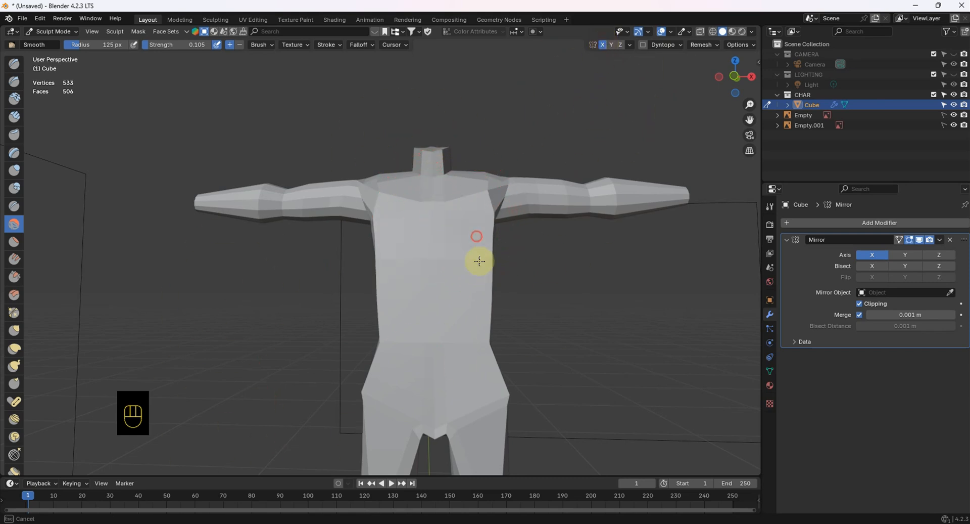
mouse_move(443, 331)
mouse_down()
mouse_move(453, 200)
mouse_move(456, 332)
mouse_move(471, 244)
mouse_move(445, 223)
mouse_move(444, 167)
mouse_move(444, 451)
mouse_move(496, 354)
mouse_move(530, 231)
mouse_move(552, 335)
mouse_up()
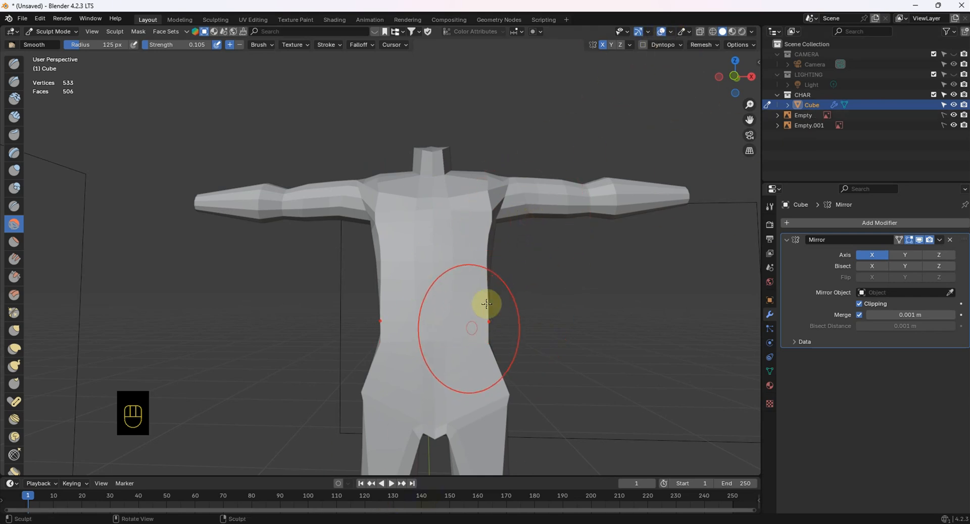
- Turn on the Wireframe viewport overlay so the mesh edges show while sculpting
key(super)
key(super+plus)
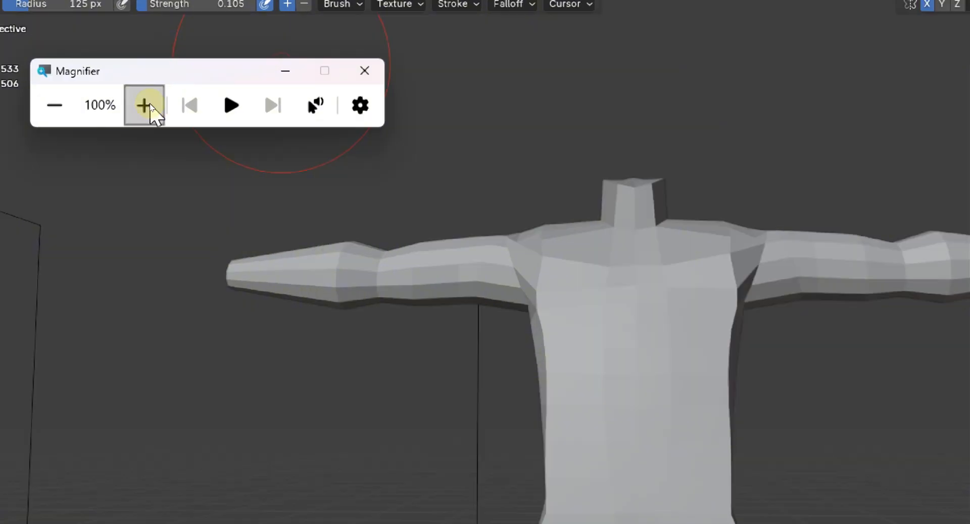
click(146, 104)
key(super+plus)
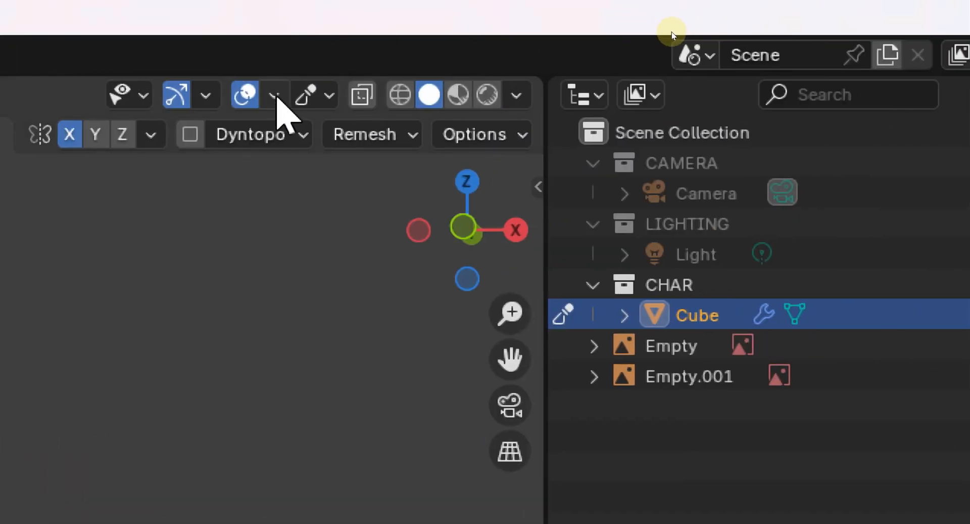
click(276, 96)
click(275, 97)
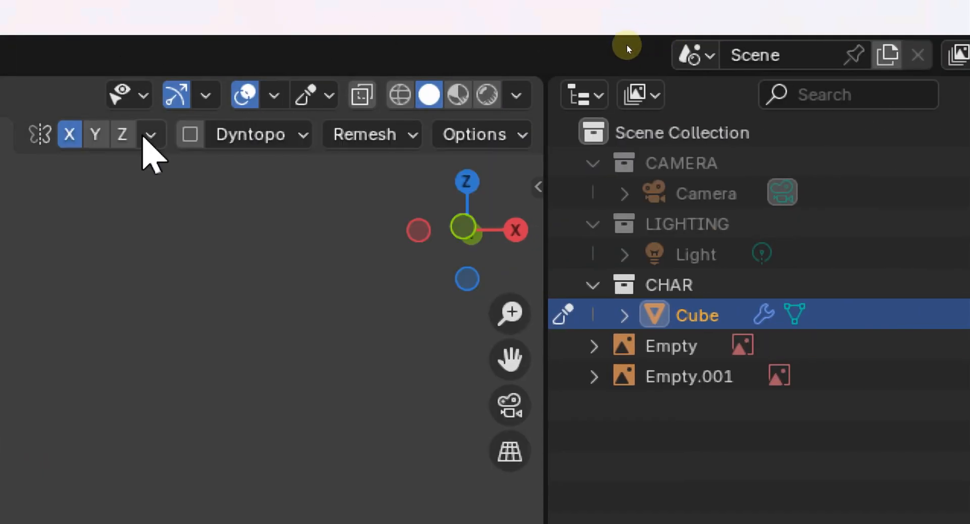
click(265, 98)
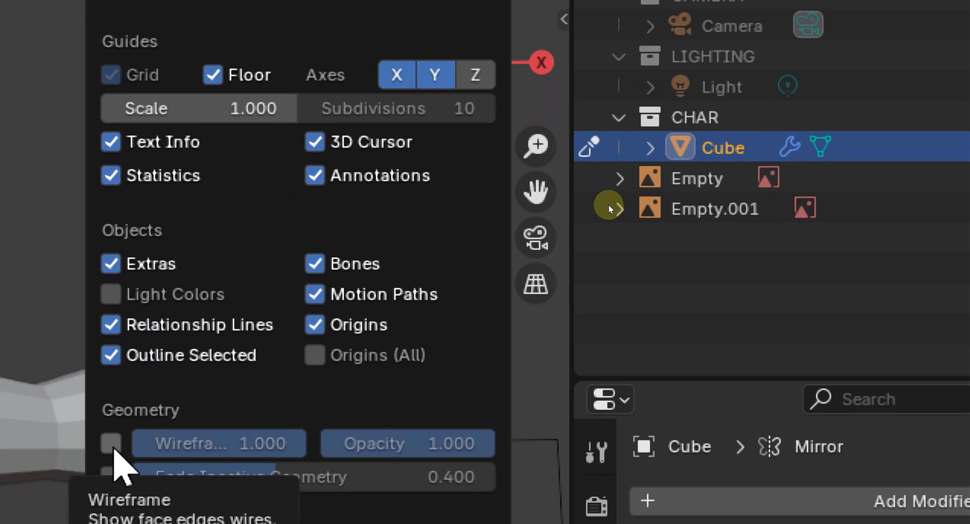
click(111, 445)
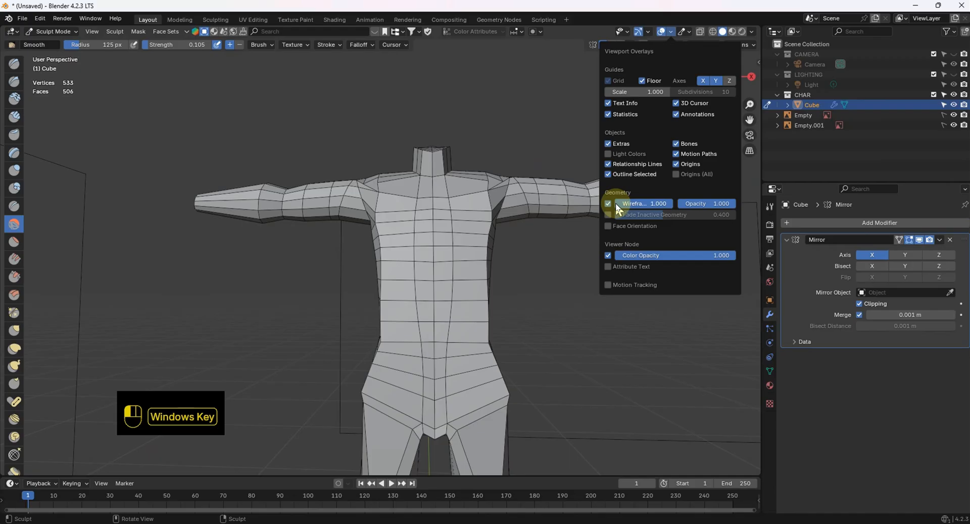
- Smooth the front of the chest, belly and hips to even out the spacing of the edge loops
mouse_move(475, 289)
mouse_down()
mouse_move(459, 256)
mouse_move(451, 310)
mouse_move(460, 257)
mouse_move(455, 297)
mouse_up()
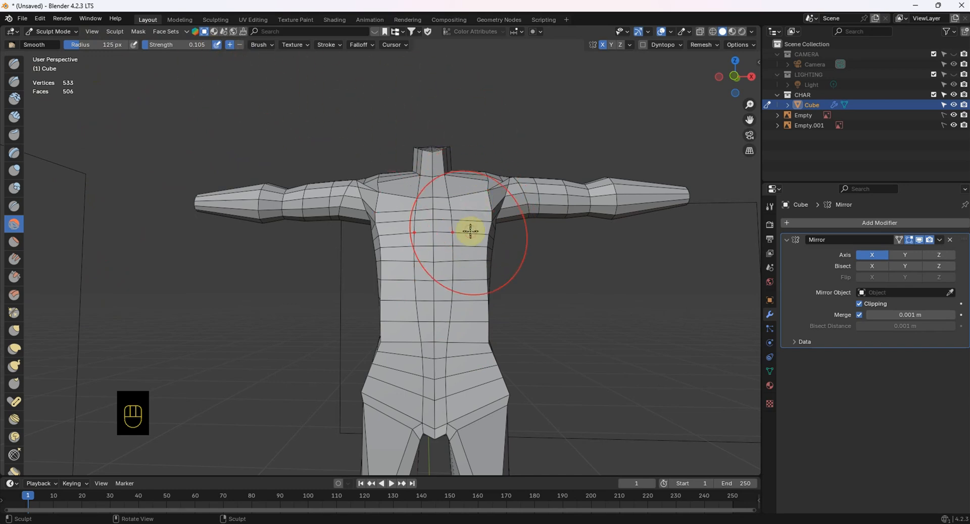
mouse_move(469, 251)
mouse_down()
mouse_move(477, 298)
mouse_move(461, 202)
mouse_move(449, 319)
mouse_move(468, 233)
mouse_move(461, 223)
mouse_move(452, 326)
mouse_up()
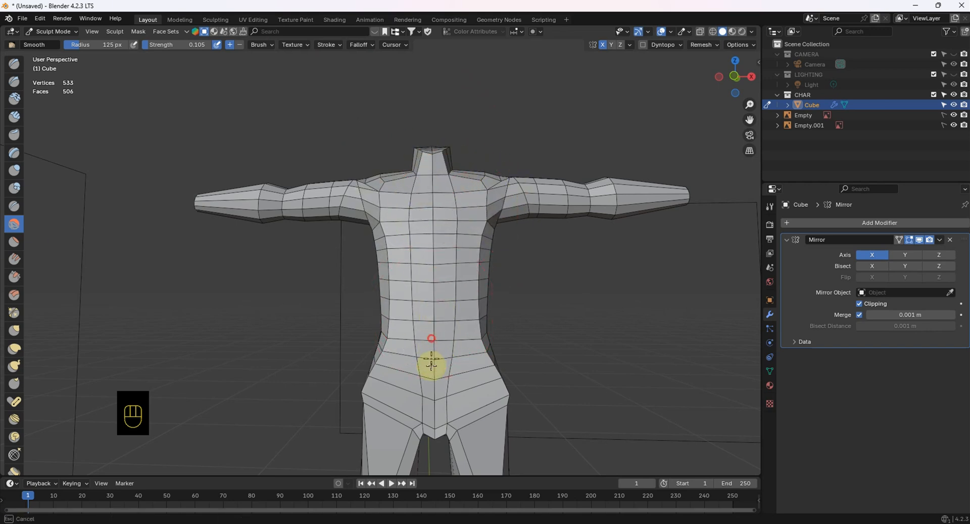
mouse_move(432, 363)
mouse_down()
mouse_move(457, 397)
mouse_move(472, 347)
mouse_move(467, 379)
mouse_move(450, 369)
mouse_move(370, 387)
mouse_up()
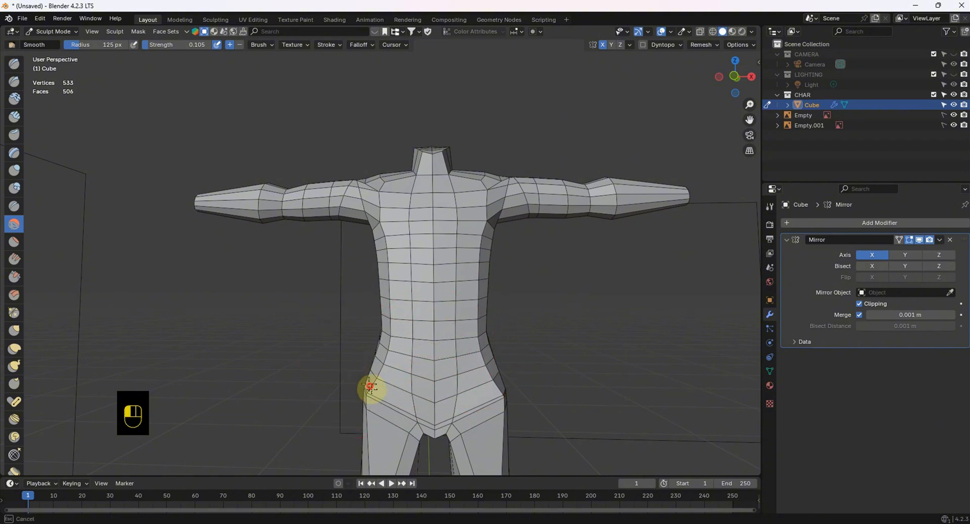
mouse_move(464, 352)
mouse_down()
mouse_move(470, 273)
mouse_move(444, 277)
mouse_move(375, 389)
mouse_up()
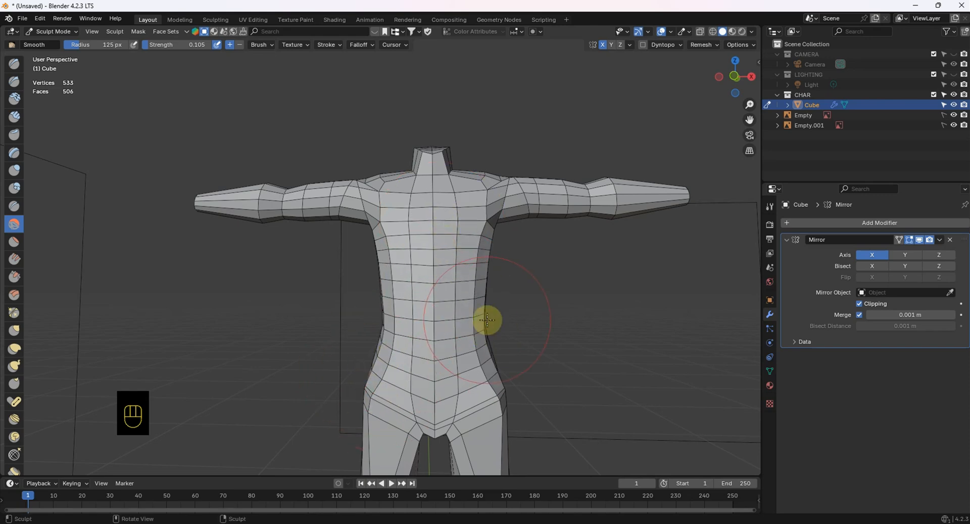
- Smooth the side of the torso from below the armpit to the hip in the right orthographic view
key(KP_3)
drag(461, 234, 452, 265)
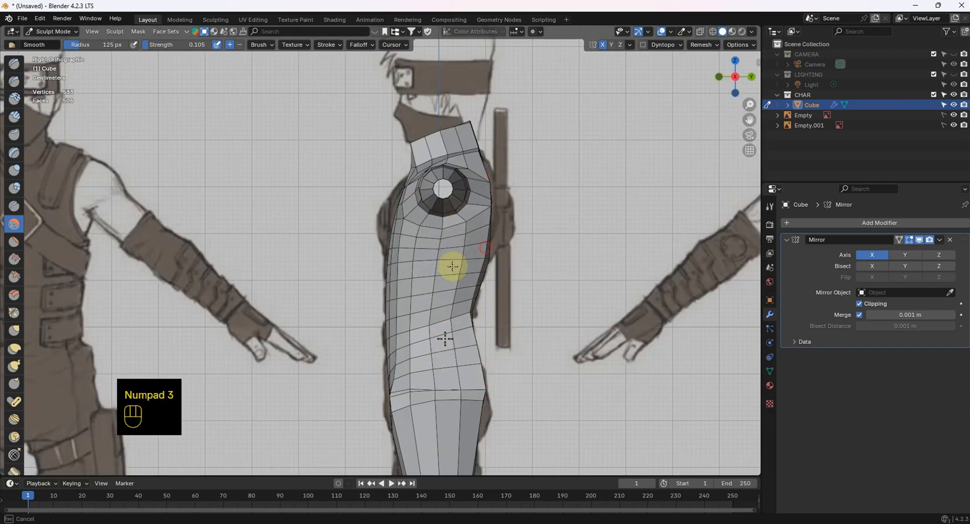
mouse_move(454, 230)
mouse_down()
mouse_move(470, 293)
mouse_move(447, 396)
mouse_move(404, 374)
mouse_up()
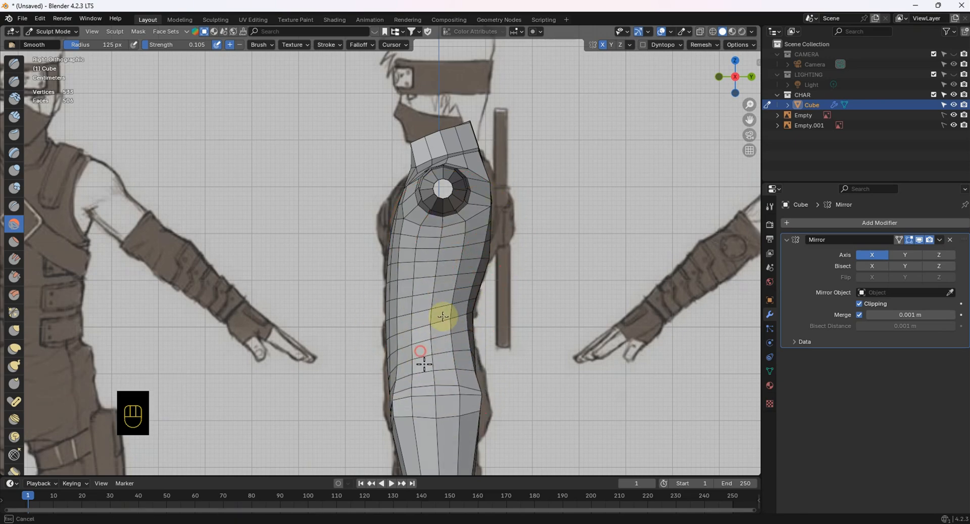
mouse_move(443, 316)
mouse_down()
mouse_move(444, 255)
mouse_move(485, 192)
mouse_move(466, 302)
mouse_up()
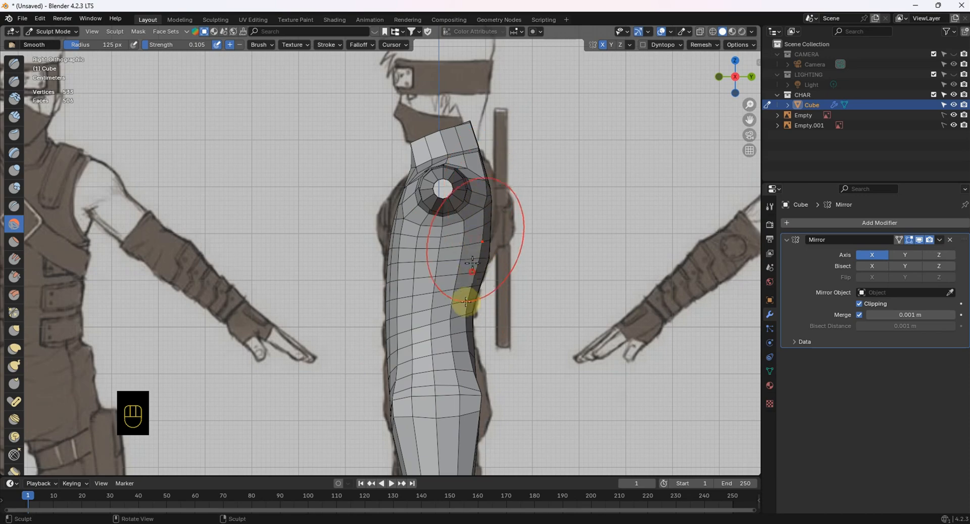
- Smooth the back from the shoulders down to the hips in the back orthographic view
key(ctrl+KP_1)
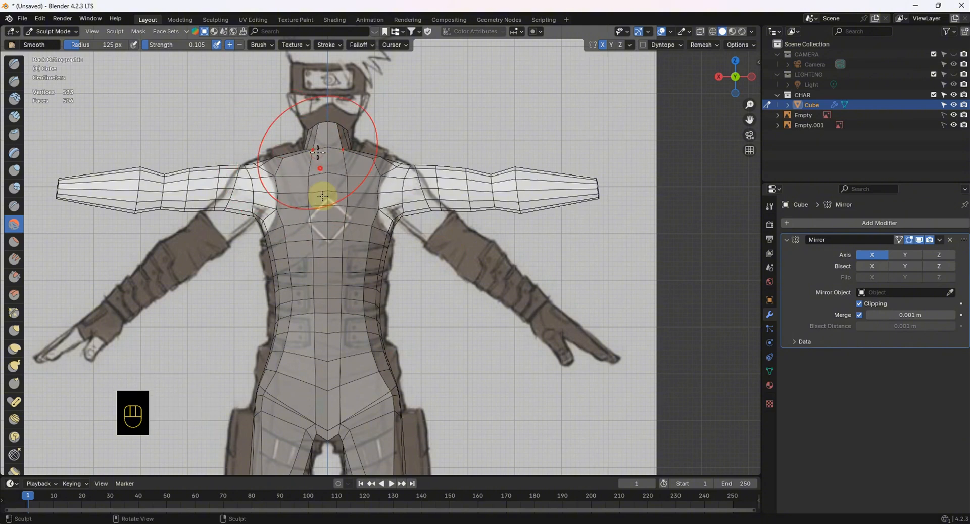
mouse_move(323, 195)
mouse_down()
mouse_move(288, 217)
mouse_move(277, 296)
mouse_move(368, 277)
mouse_move(342, 310)
mouse_up()
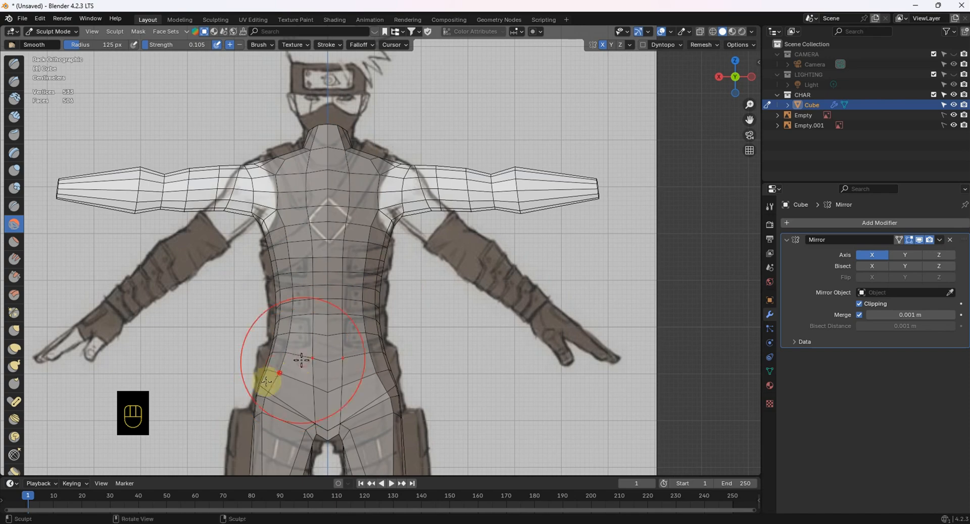
drag(267, 381, 329, 361)
drag(344, 274, 299, 232)
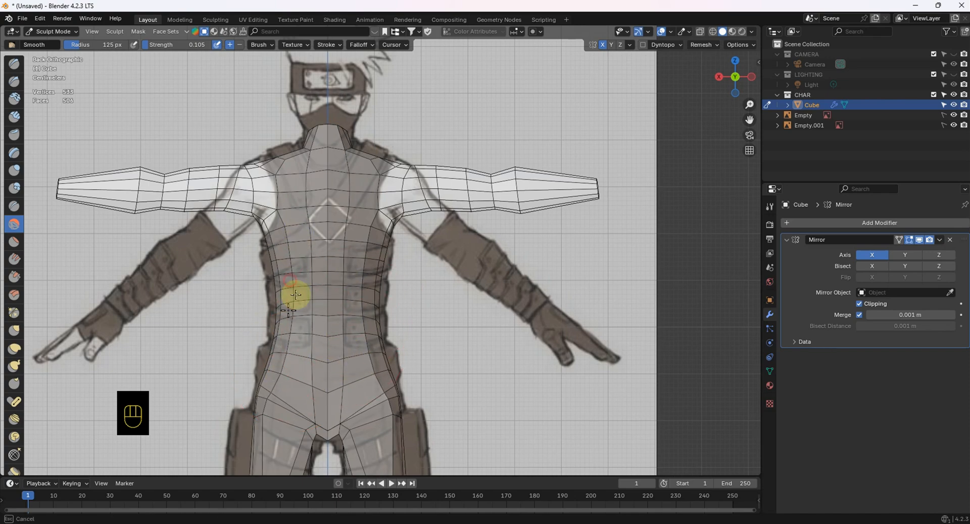
- Smooth the chest, belly and waist again in the front orthographic view, then inspect the torso in perspective
key(KP_1)
mouse_move(450, 225)
mouse_down()
mouse_move(408, 277)
mouse_move(453, 348)
mouse_move(463, 211)
mouse_move(403, 196)
mouse_move(384, 211)
mouse_up()
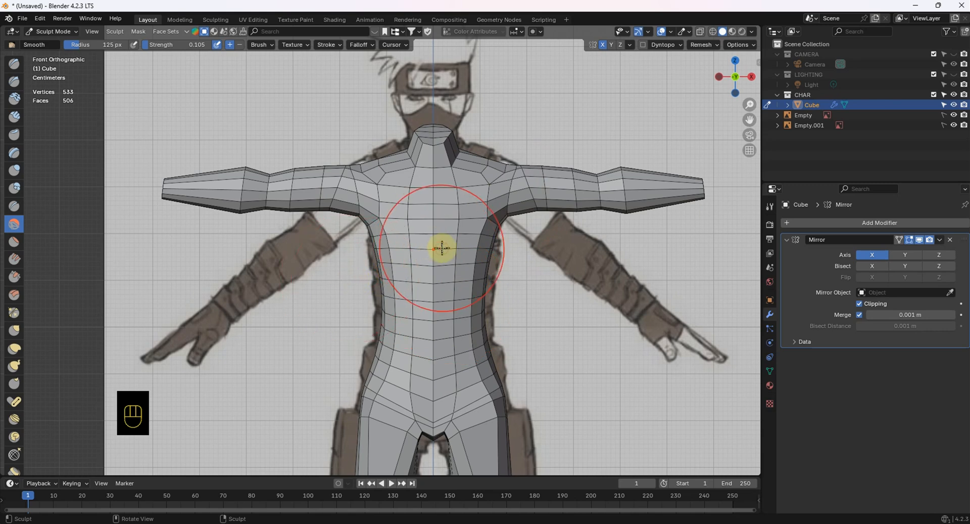
shift+middle_drag(468, 340, 466, 276)
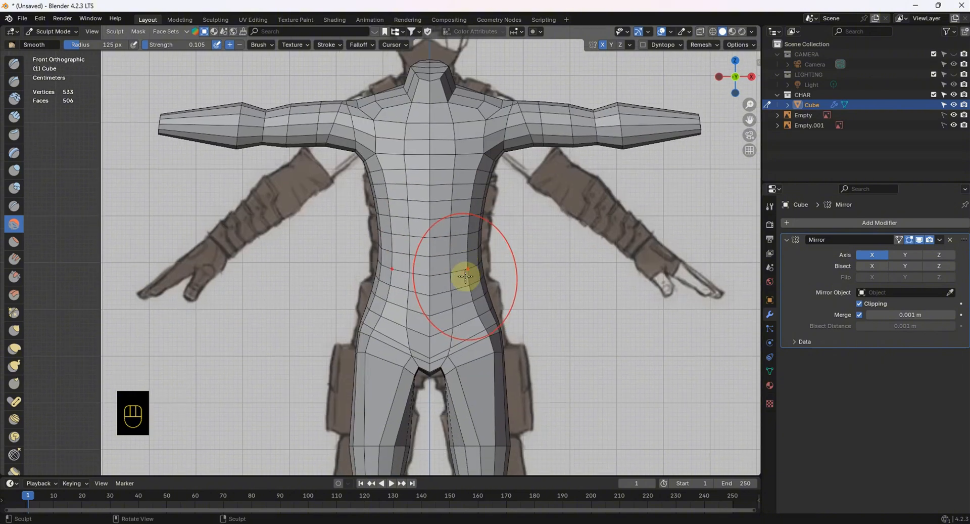
mouse_move(450, 234)
mouse_down()
mouse_move(461, 287)
mouse_move(469, 134)
mouse_move(480, 217)
mouse_move(481, 184)
mouse_move(461, 212)
mouse_move(413, 230)
mouse_up()
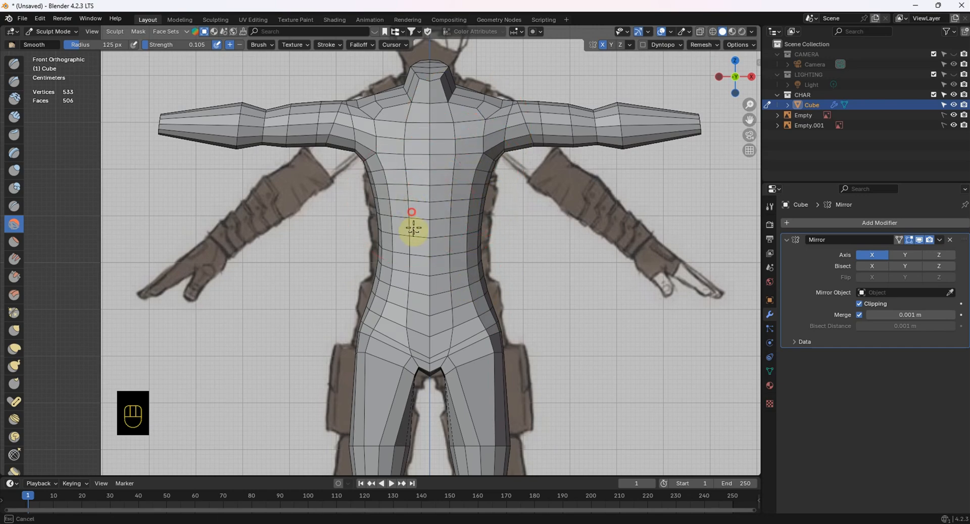
drag(402, 284, 446, 254)
mouse_move(447, 253)
middle_down()
mouse_move(499, 225)
mouse_move(478, 212)
mouse_move(371, 210)
mouse_move(283, 240)
mouse_move(359, 256)
mouse_move(376, 238)
mouse_move(455, 292)
mouse_move(522, 262)
mouse_move(509, 282)
mouse_move(510, 239)
middle_up()
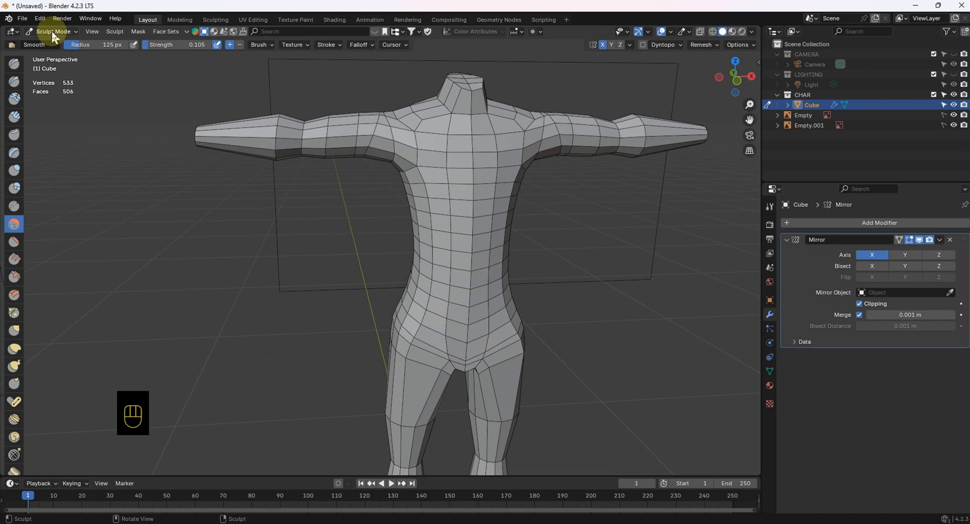
- Smooth the lower belly and crotch area in the front orthographic view, then switch the mesh to Edit Mode
key(KP_1)
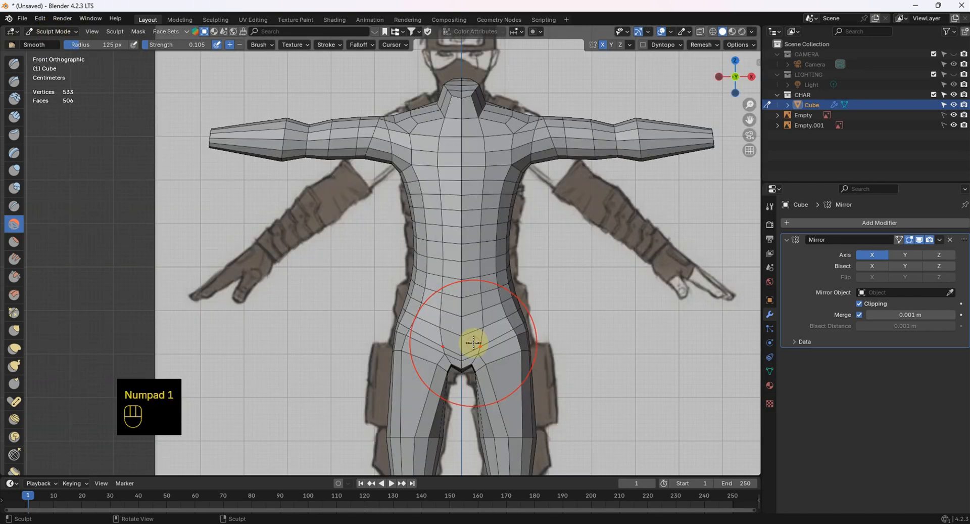
mouse_move(480, 344)
mouse_down()
mouse_move(492, 344)
mouse_move(458, 299)
mouse_up()
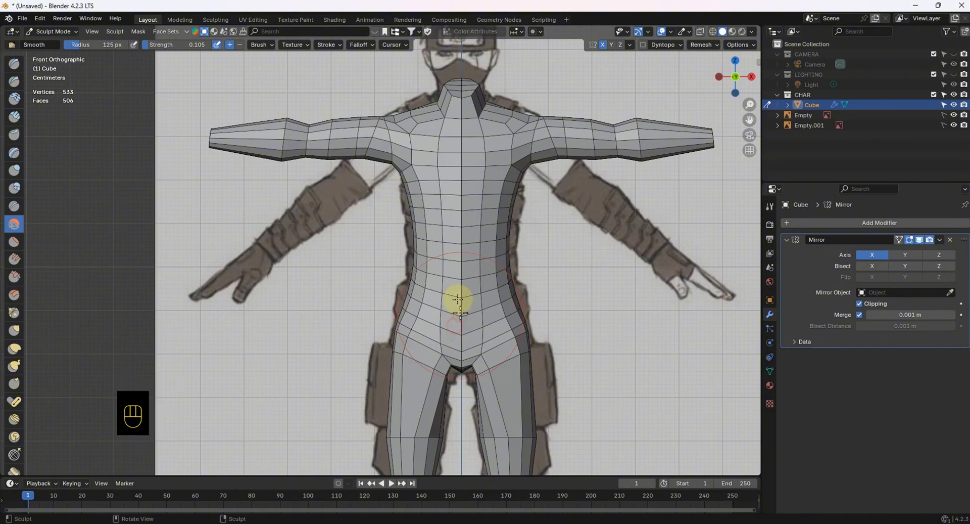
click(68, 33)
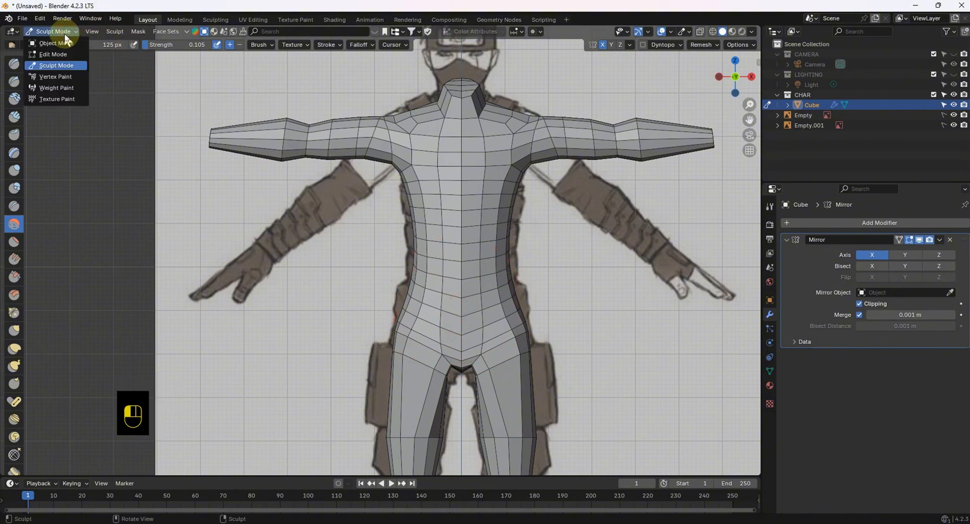
click(67, 54)
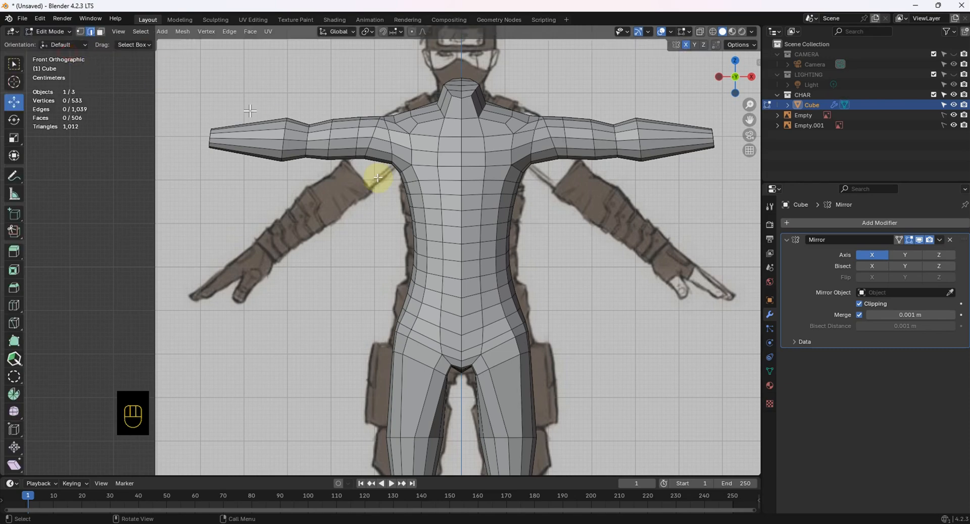
- Select the edge loop around the top of the thigh and scale it up by a factor of about 1.05
shift+scroll(444, 273, down, 5)
scroll(445, 271, down, 3)
shift+middle_drag(455, 253, 587, 214)
scroll(515, 219, up, 4)
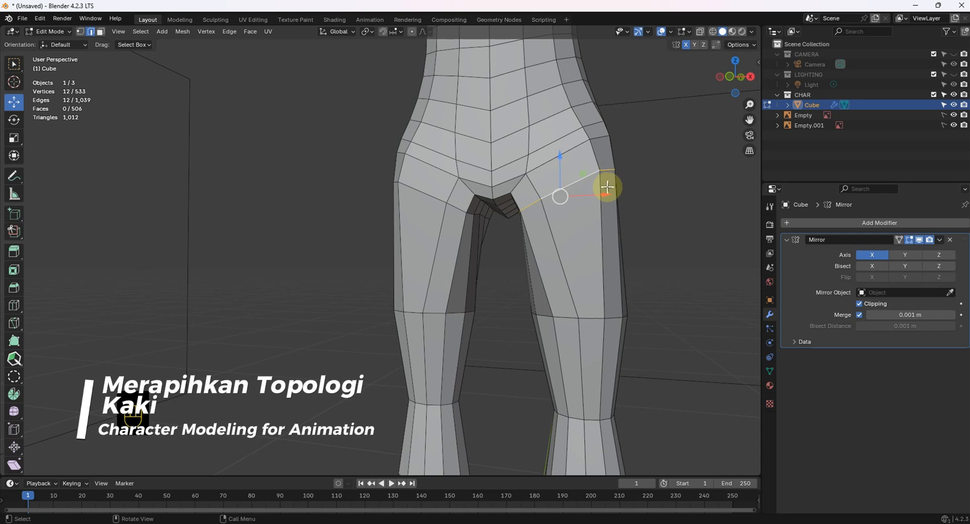
key(s)
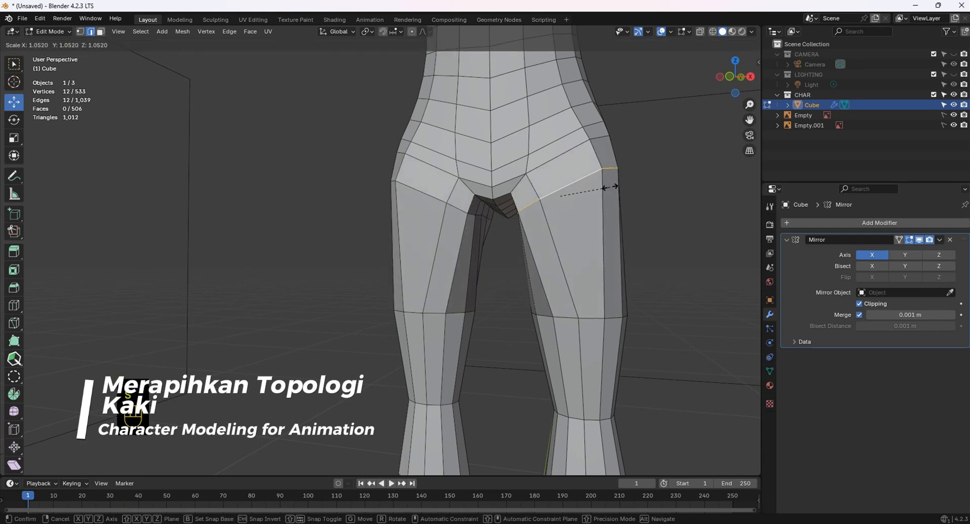
click(610, 188)
- Select the edge loop around the middle of the thigh and scale it up by a factor of about 1.09
middle_drag(597, 200, 581, 202)
alt+click(592, 315)
key(s)
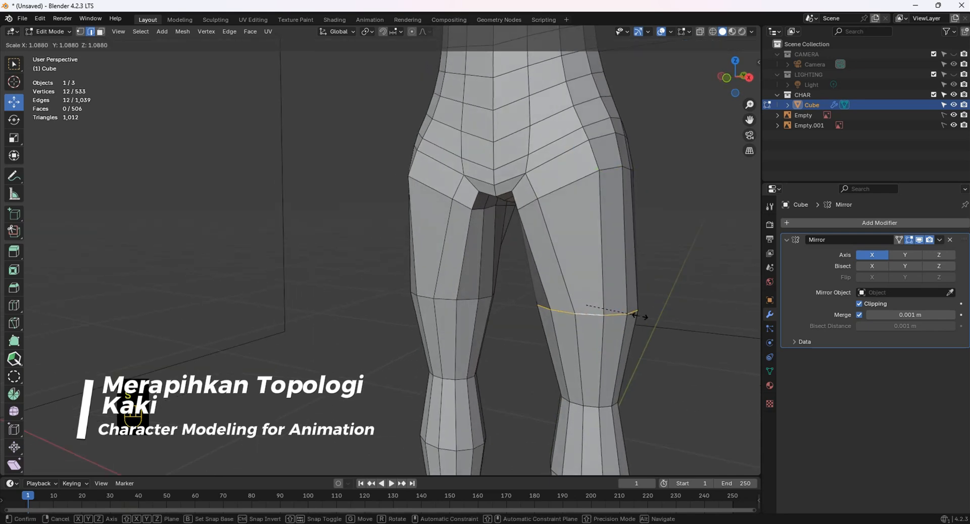
click(636, 316)
- Clear the selection and examine the leg shape and topology from the hips down to the feet from several angles
middle_drag(627, 321, 590, 143)
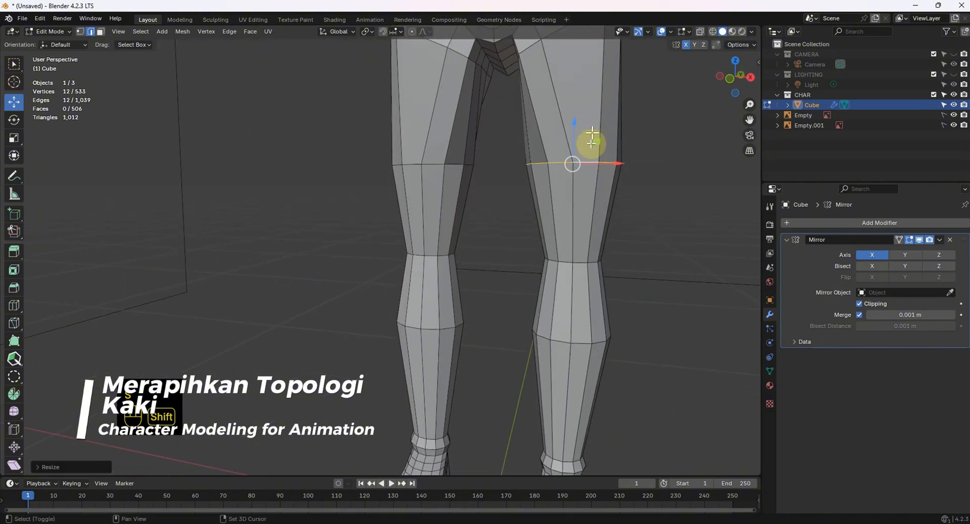
scroll(578, 299, down, 3)
middle_drag(626, 266, 588, 305)
scroll(472, 331, down, 3)
scroll(448, 342, up, 4)
click(555, 363)
middle_drag(555, 362, 454, 202)
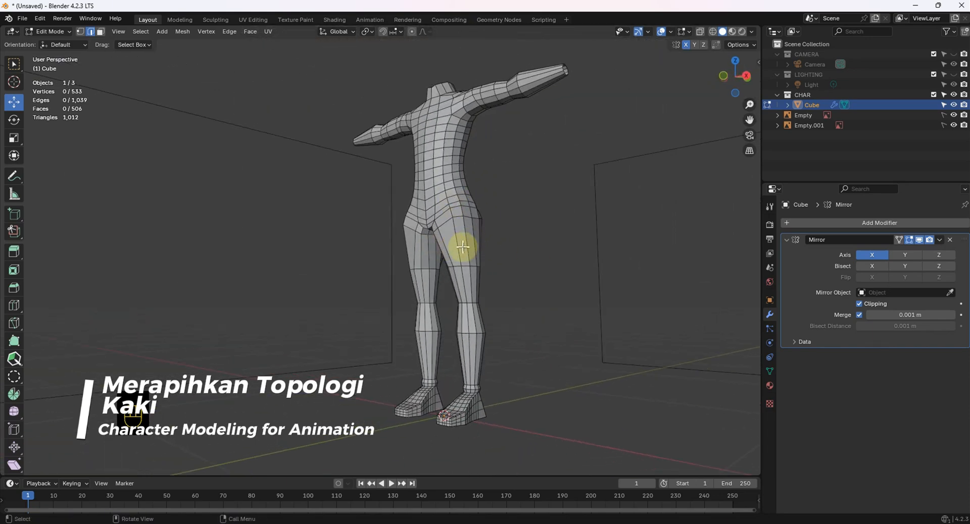
scroll(451, 248, up, 3)
middle_drag(452, 248, 532, 255)
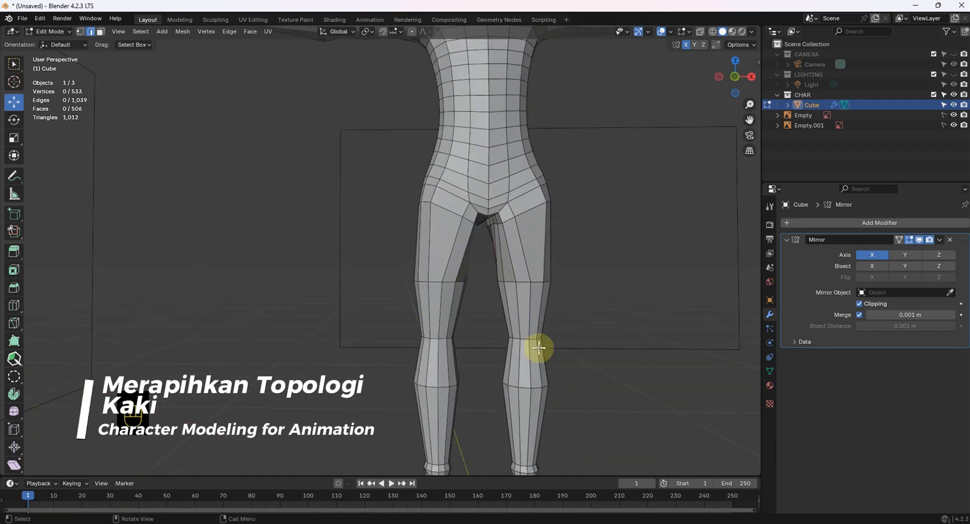
middle_drag(538, 299, 558, 252)
scroll(505, 263, down, 4)
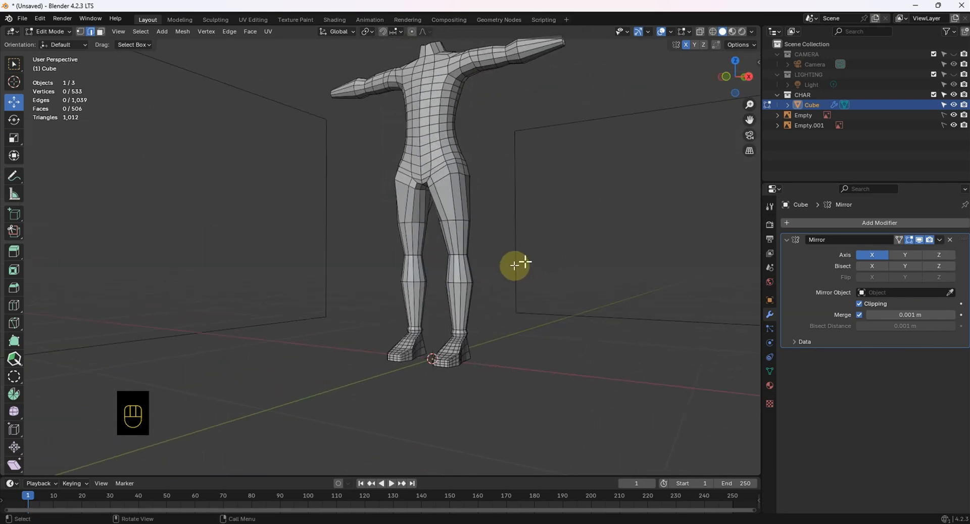
scroll(459, 302, up, 2)
shift+middle_drag(459, 327, 524, 264)
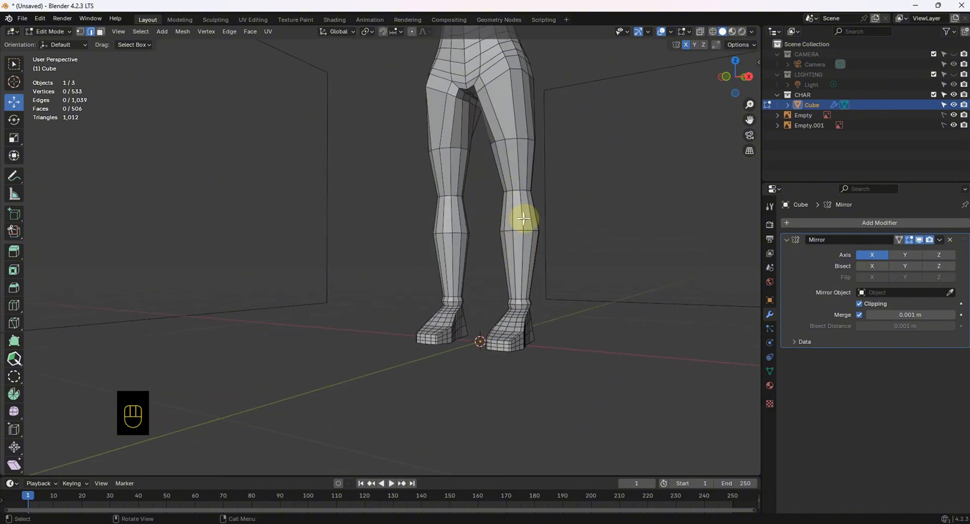
middle_drag(523, 218, 561, 230)
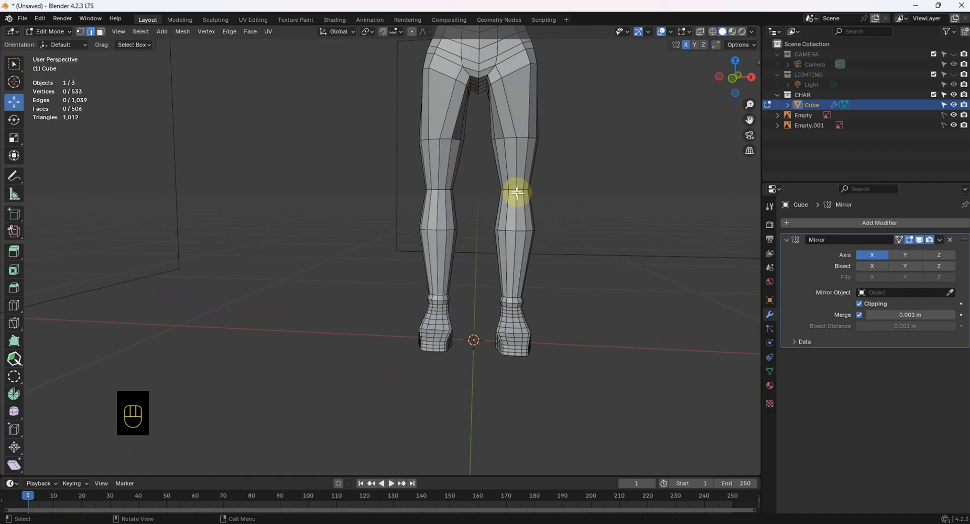
scroll(517, 193, up, 2)
- Move the edge loop at the knee slightly down along Z in the front orthographic view
key(KP_1)
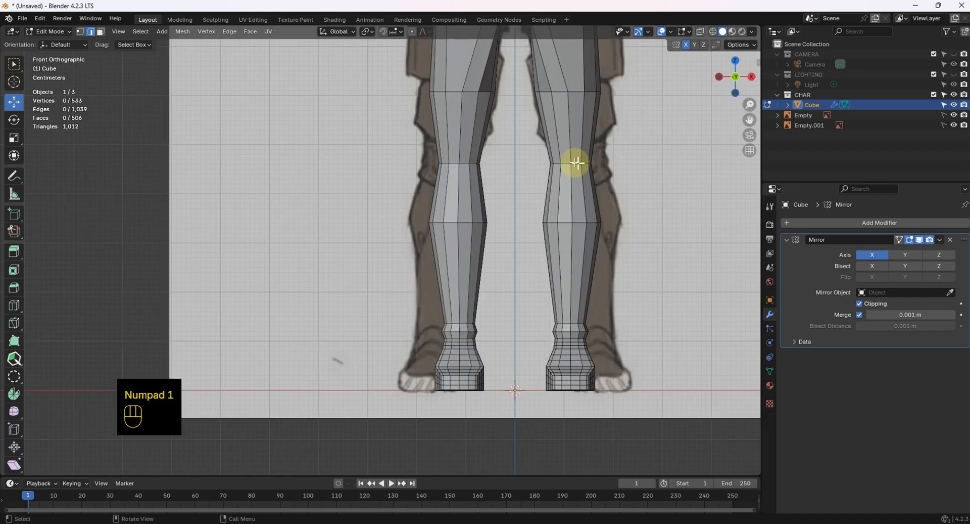
drag(570, 139, 571, 145)
scroll(570, 151, down, 2)
shift+middle_drag(525, 174, 532, 227)
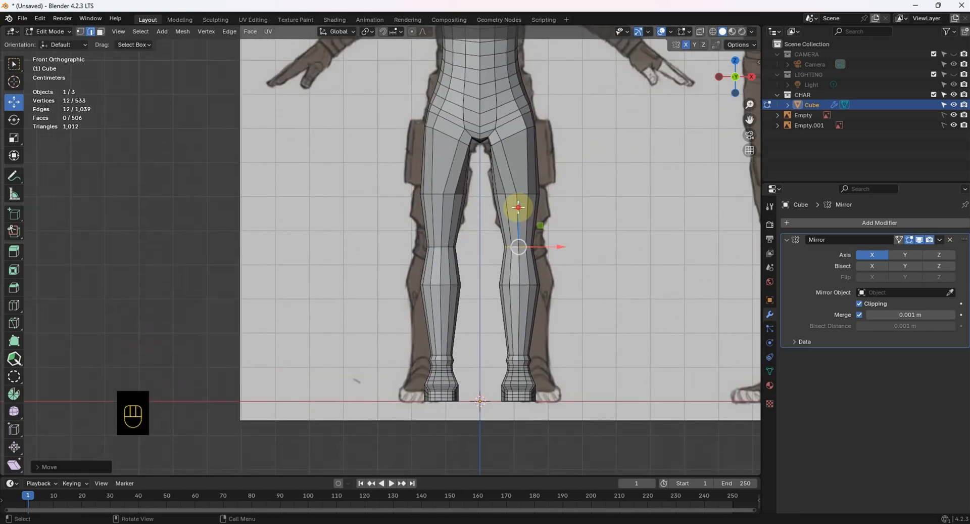
drag(518, 207, 520, 217)
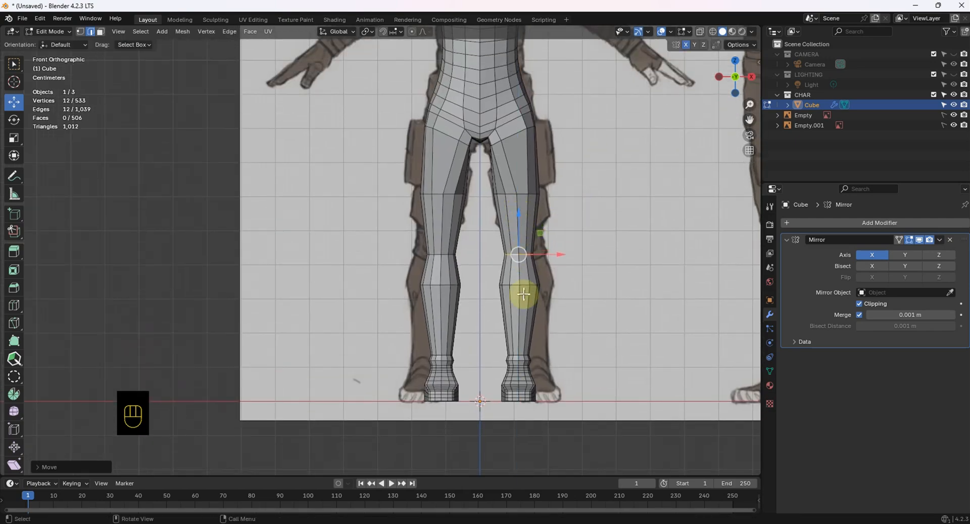
- Move the edge loop around the upper calf slightly down along Z, then clear the selection
alt+click(518, 281)
alt+click(517, 283)
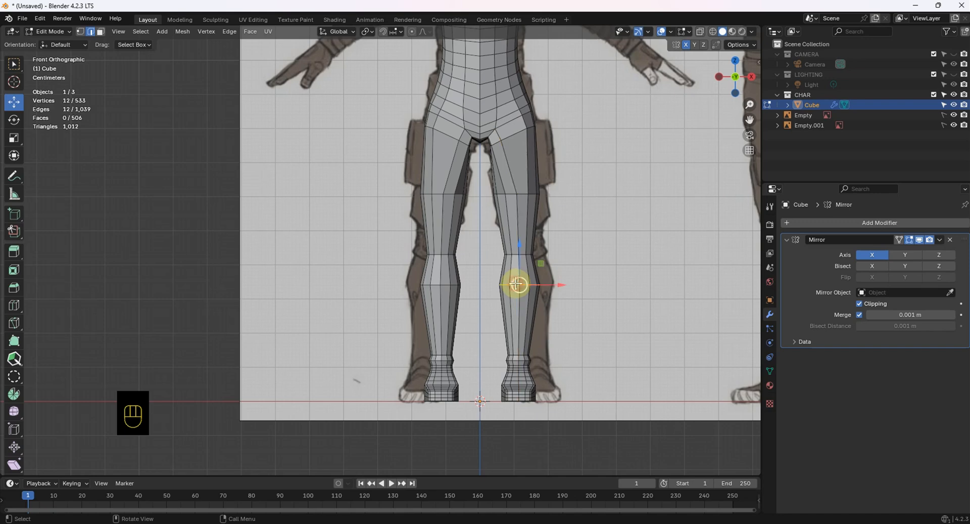
drag(518, 257, 524, 271)
click(626, 268)
- Try to move only the visible front edges of the knee loop along Z, then undo the move and the selection
scroll(532, 251, up, 3)
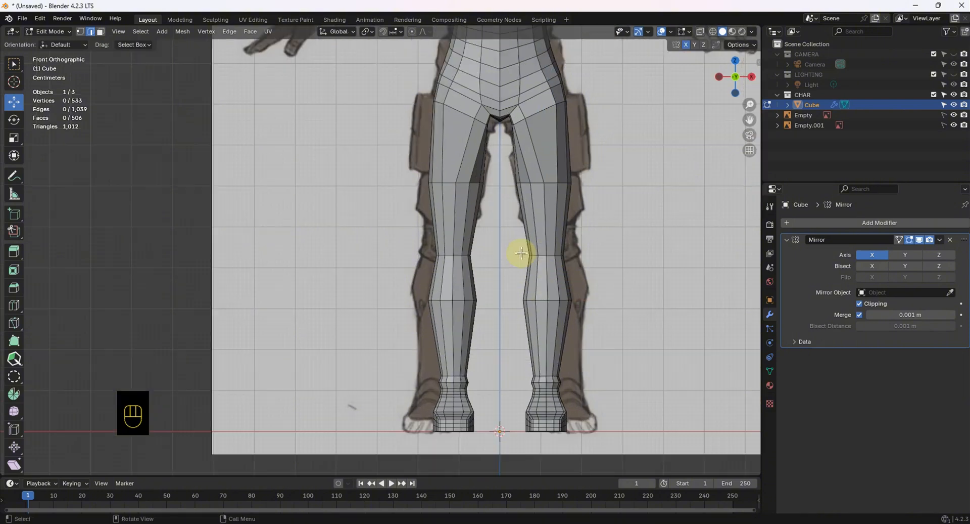
shift+middle_drag(519, 255, 465, 260)
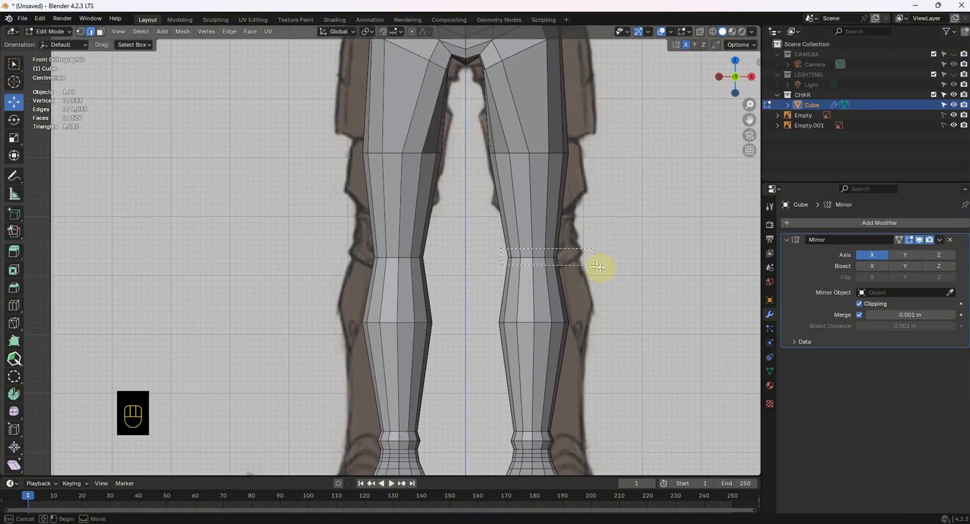
alt+click(581, 263)
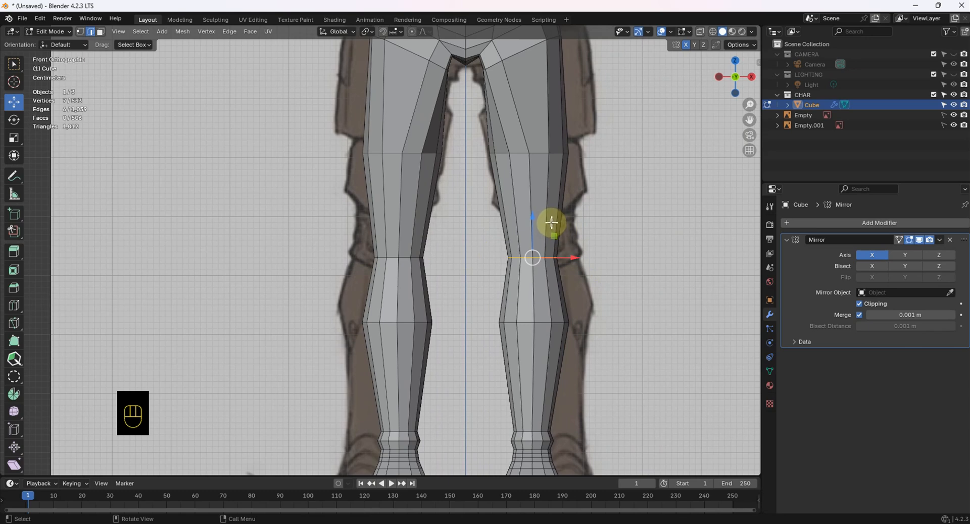
drag(532, 211, 648, 215)
key(ctrl+z)
key(ctrl+z)
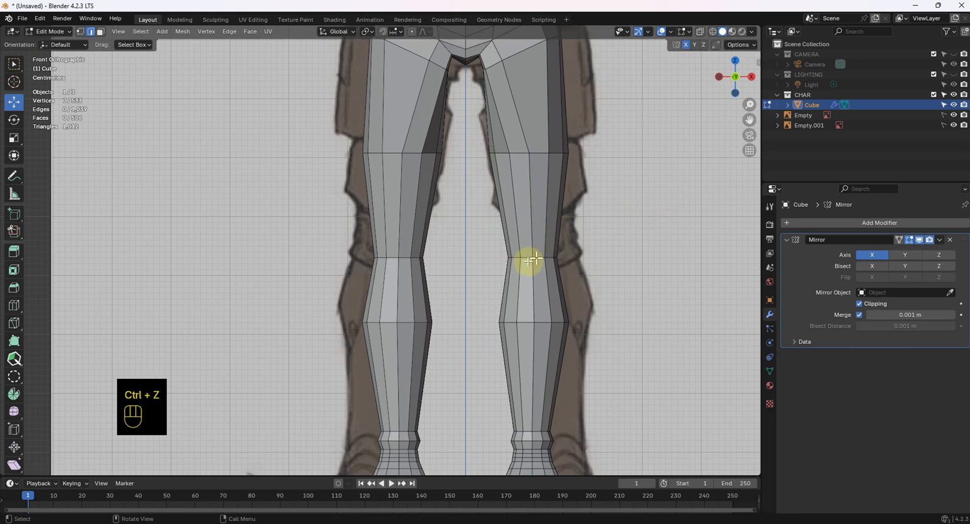
- Select the full edge loop around the knee and lower it a little further along Z
alt+click(528, 256)
drag(531, 226, 604, 218)
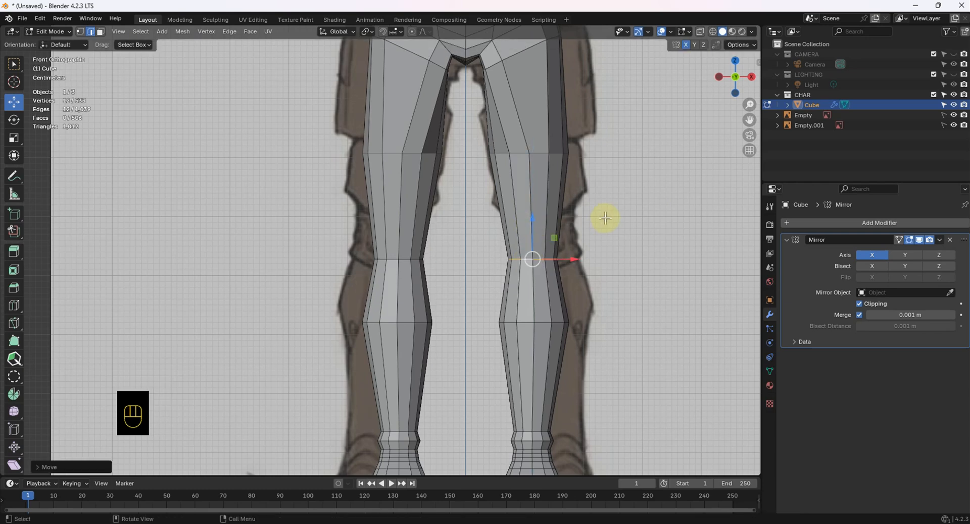
click(581, 242)
- Compare the knee and calf shape with the reference drawings in the right and front orthographic views
middle_drag(581, 242, 478, 275)
scroll(500, 276, down, 4)
key(KP_3)
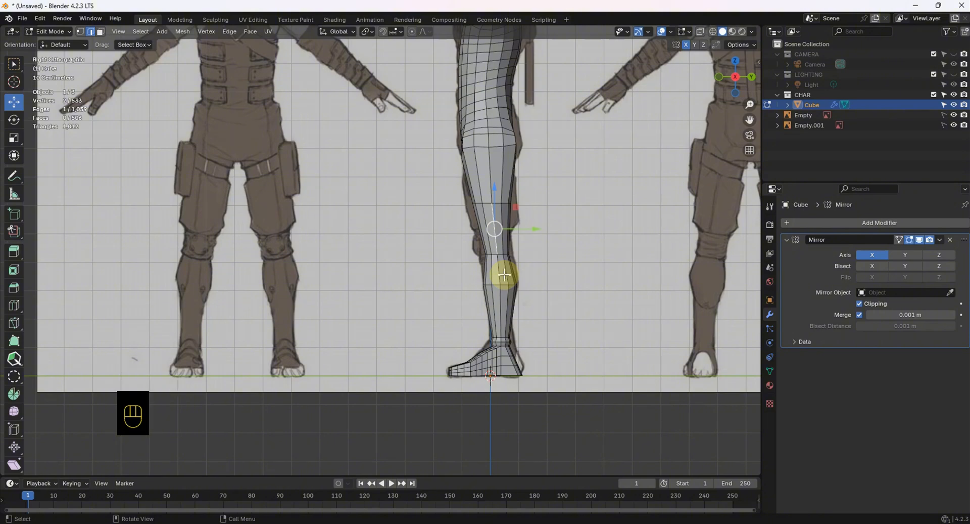
scroll(507, 268, up, 5)
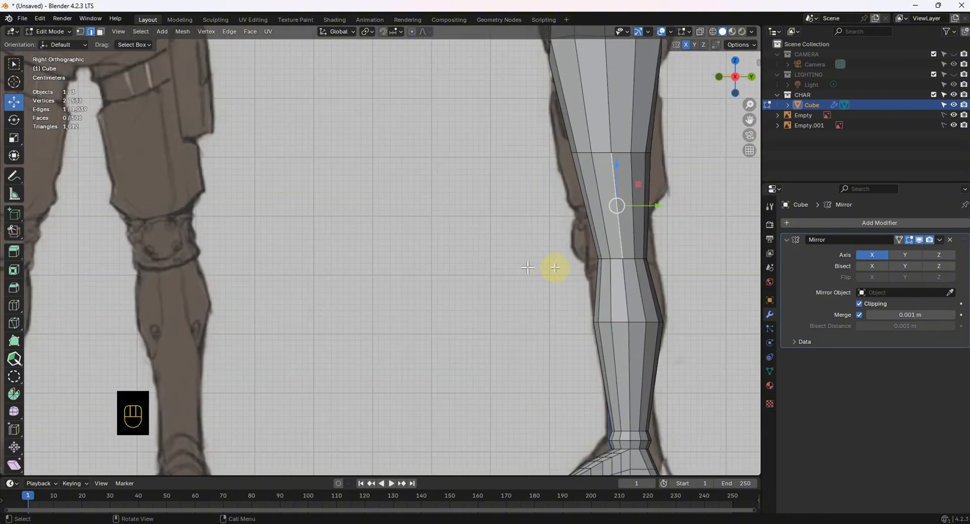
middle_drag(555, 267, 399, 275)
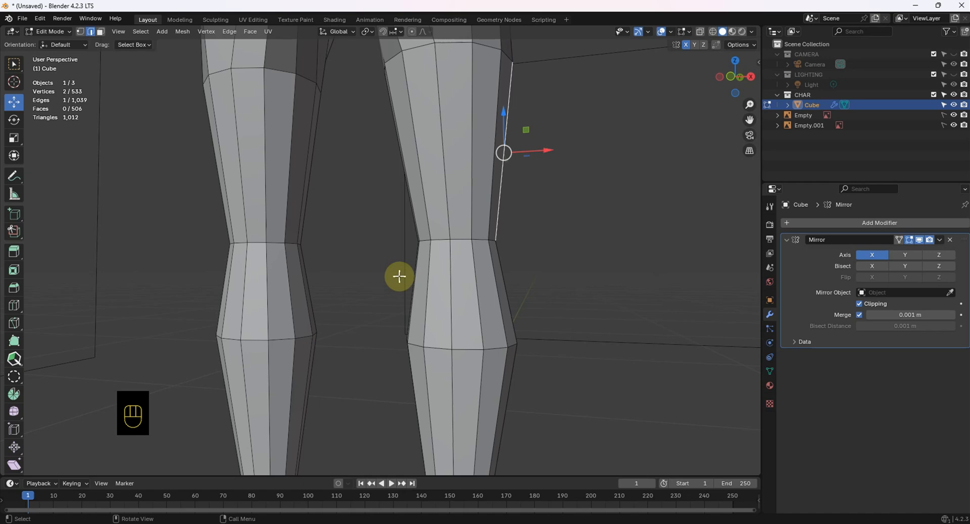
key(KP_1)
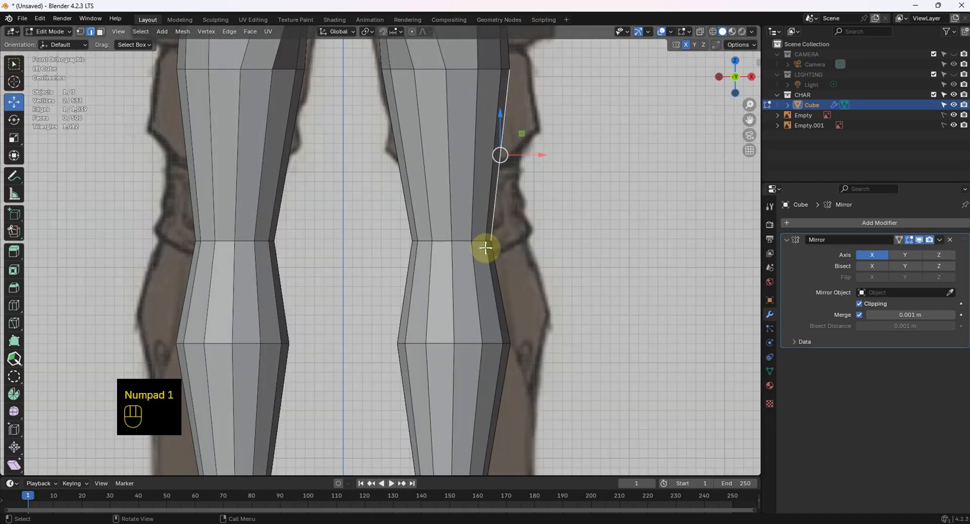
shift+middle_drag(386, 297, 339, 241)
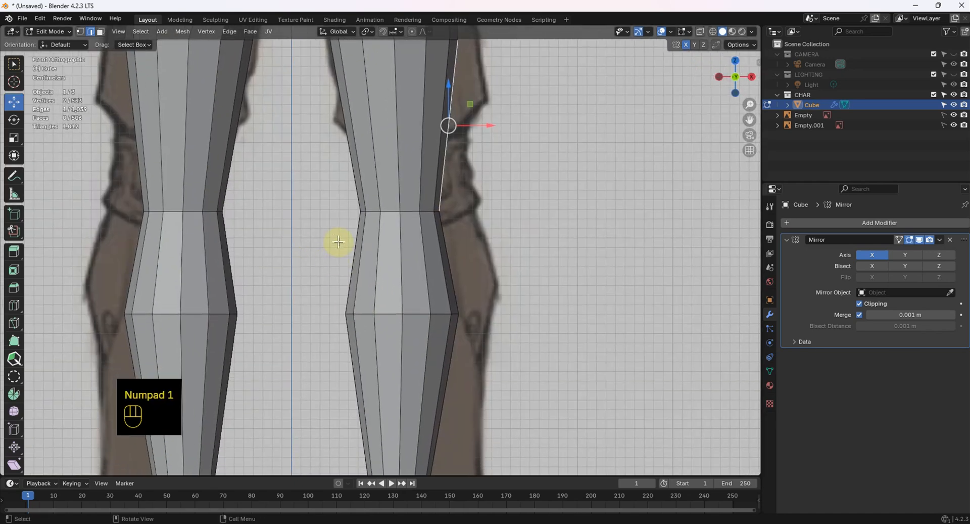
click(608, 175)
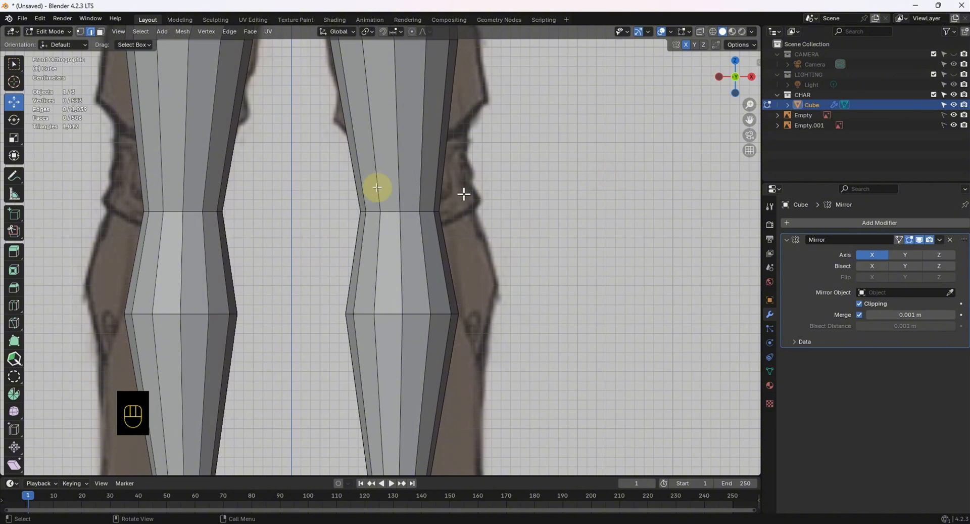
- Select the full edge loop around the knee in the front orthographic view
shift+middle_drag(378, 194, 420, 225)
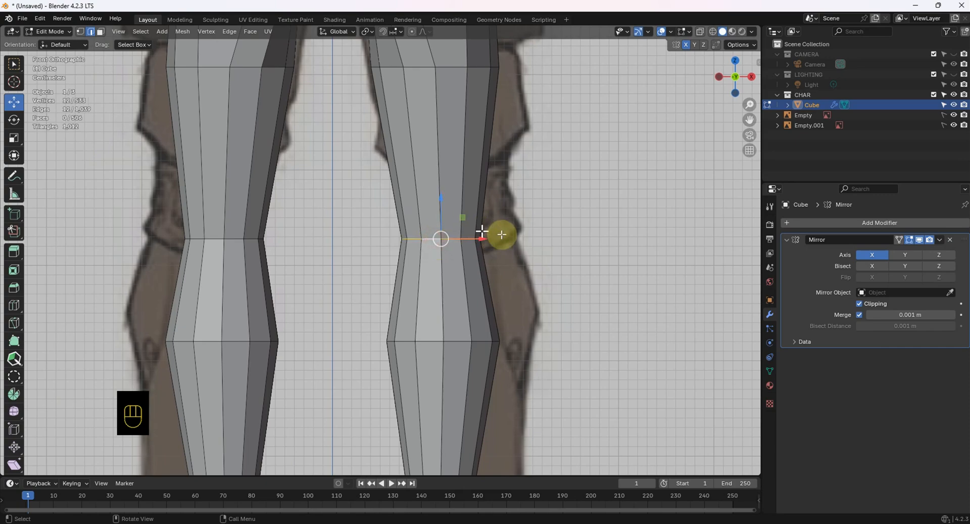
middle_drag(502, 231, 464, 255)
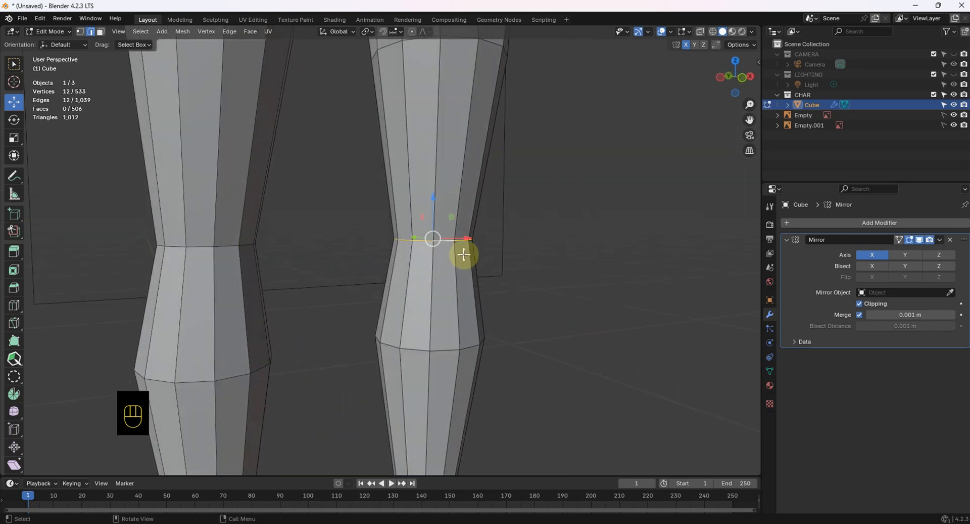
key(KP_1)
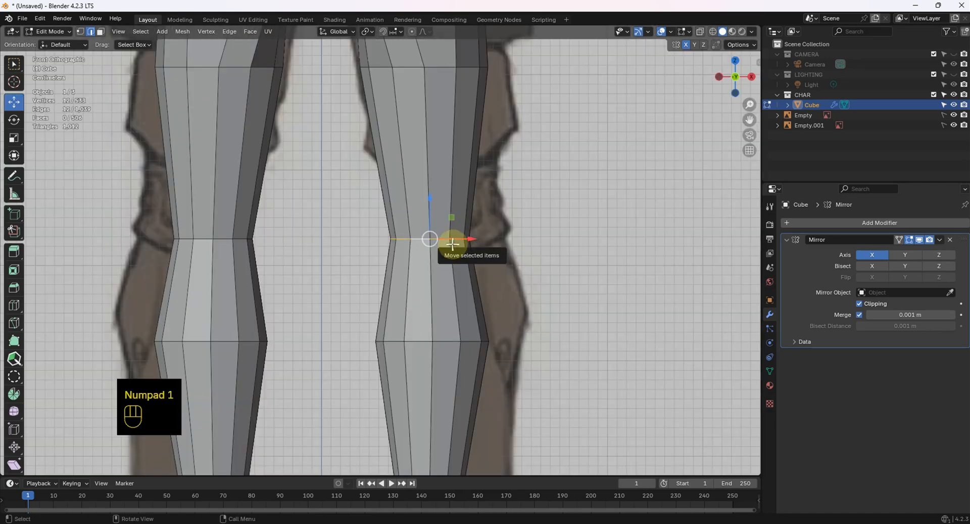
key(ctrl+b)
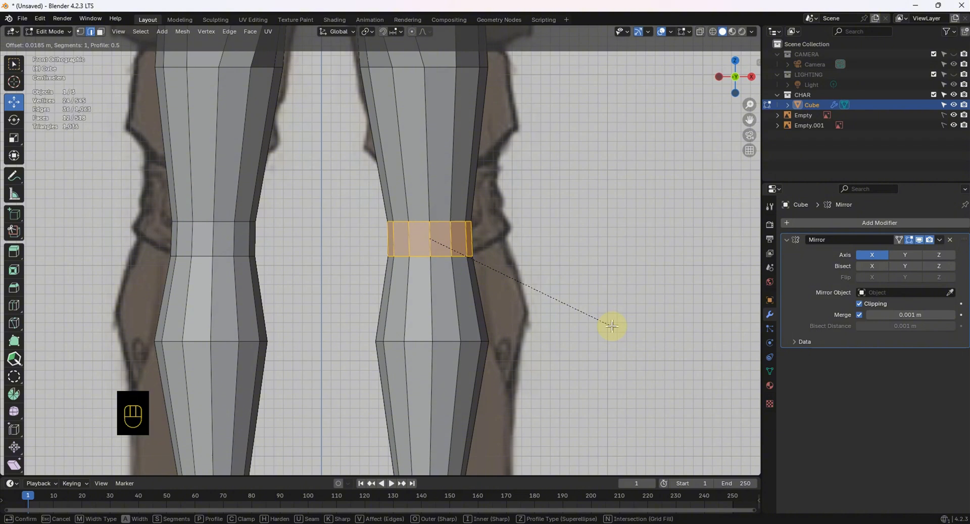
scroll(612, 326, up, 1)
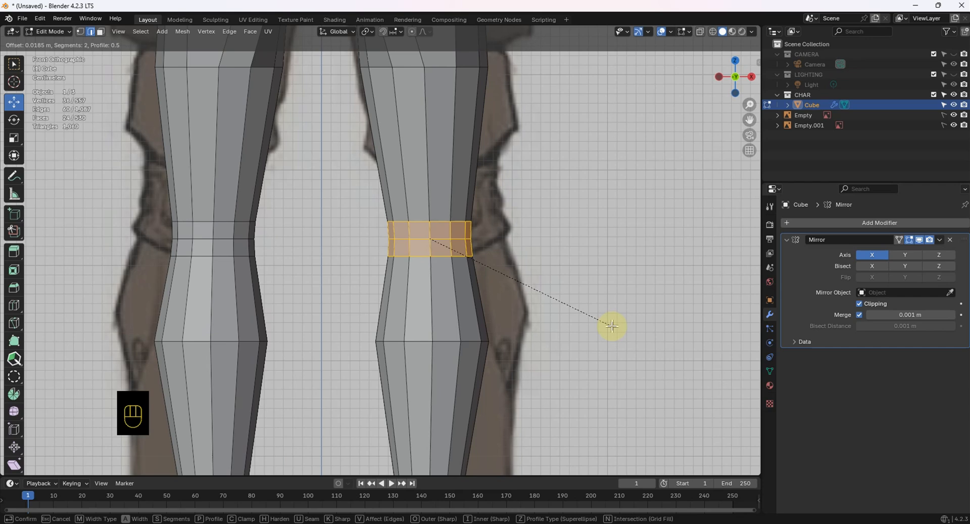
scroll(611, 326, down, 1)
scroll(612, 325, up, 2)
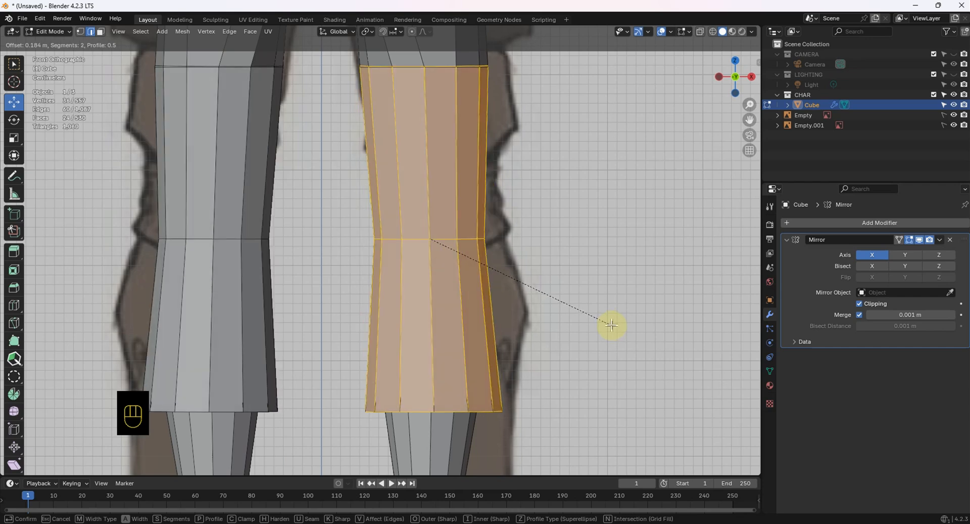
right_click(625, 312)
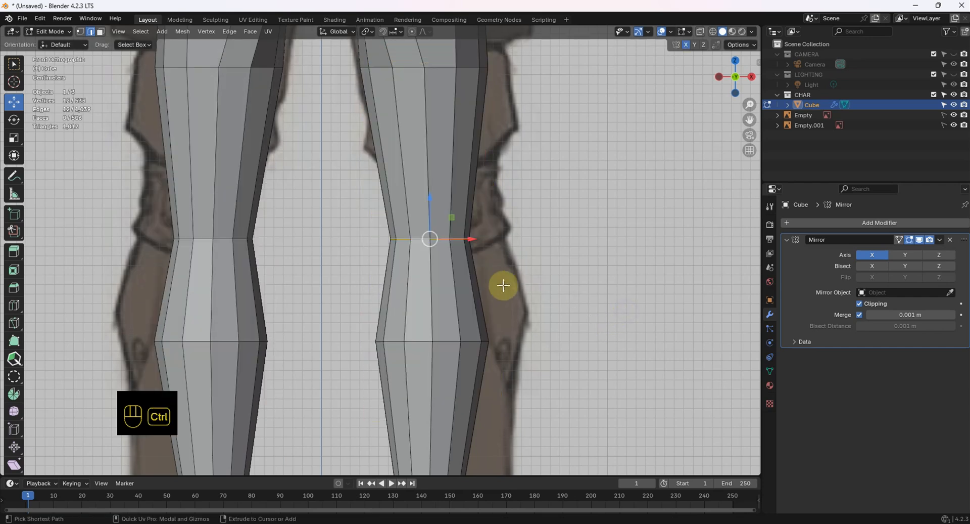
- Bevel the knee edge loop with two segments at an offset of about 0.016 m to form a three-loop band
key(ctrl+b)
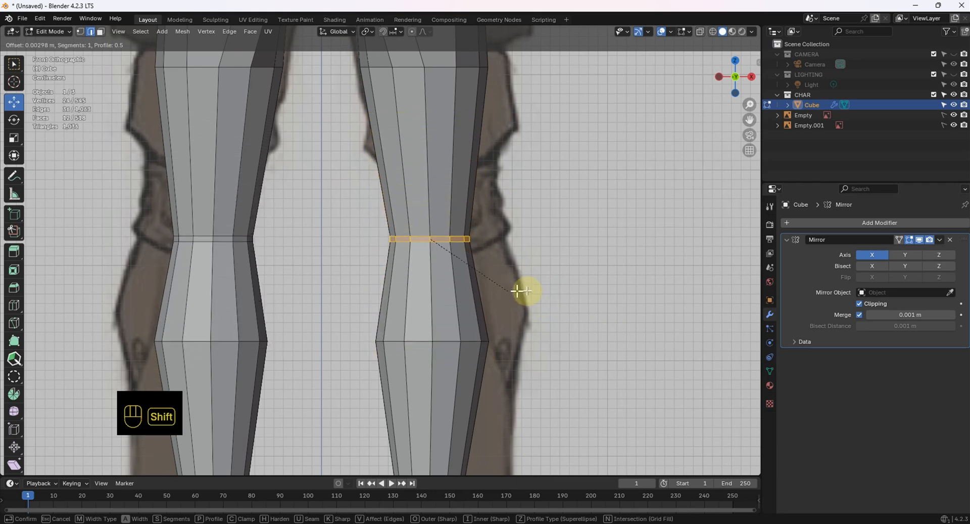
scroll(430, 242, up, 1)
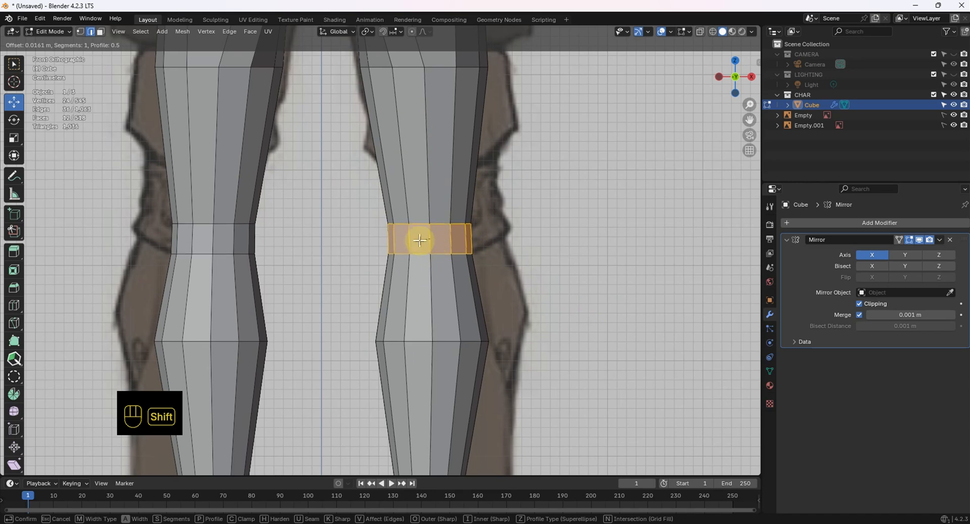
click(445, 257)
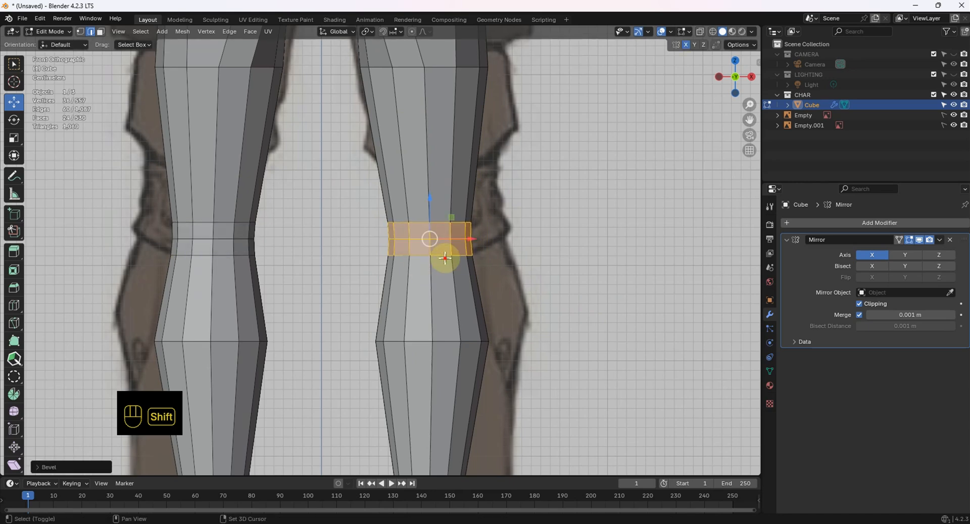
click(577, 271)
mouse_move(562, 271)
middle_down()
mouse_move(400, 253)
mouse_move(656, 251)
mouse_move(562, 254)
middle_up()
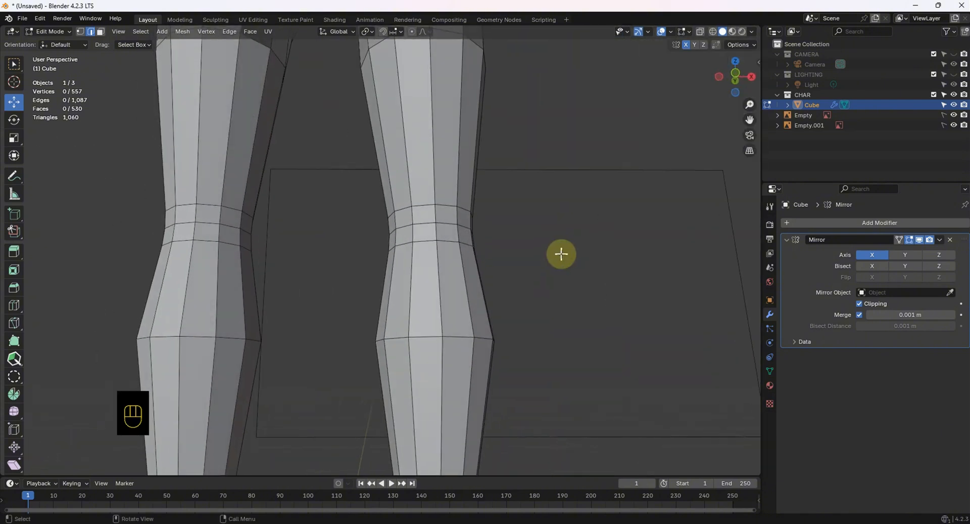
key(KP_1)
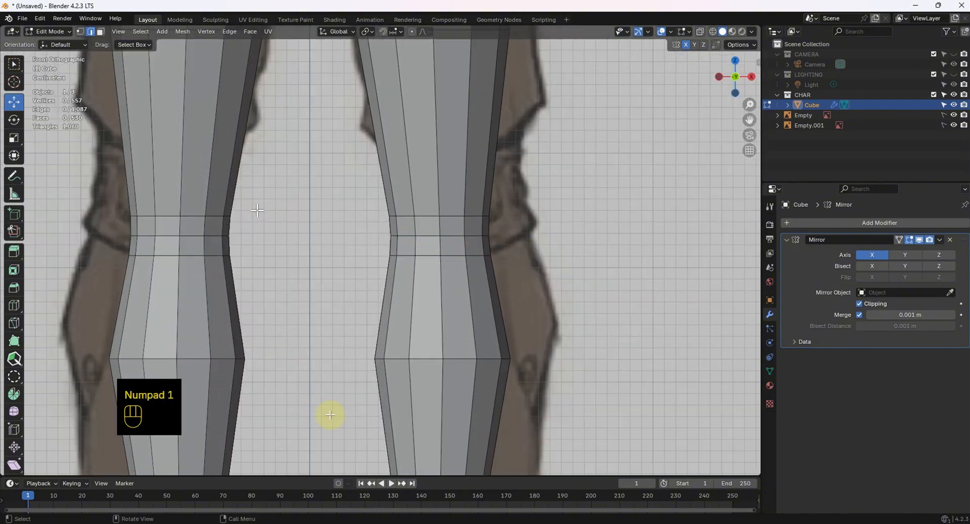
- Select the twelve faces across the front of the beveled knee band, in two rows of six
middle_drag(332, 208, 143, 65)
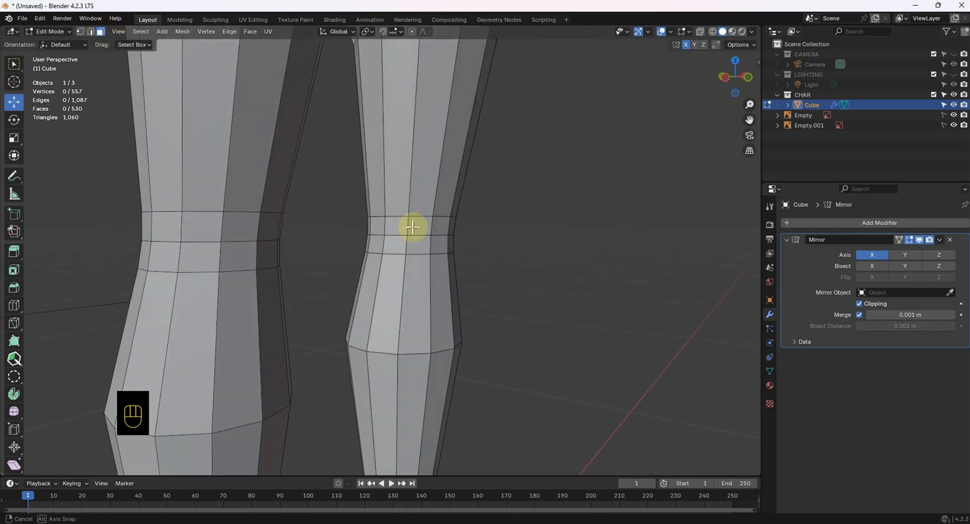
mouse_move(412, 227)
middle_down()
mouse_move(477, 210)
mouse_move(462, 227)
mouse_move(401, 230)
mouse_move(473, 232)
mouse_move(480, 221)
mouse_move(435, 206)
mouse_move(403, 225)
middle_up()
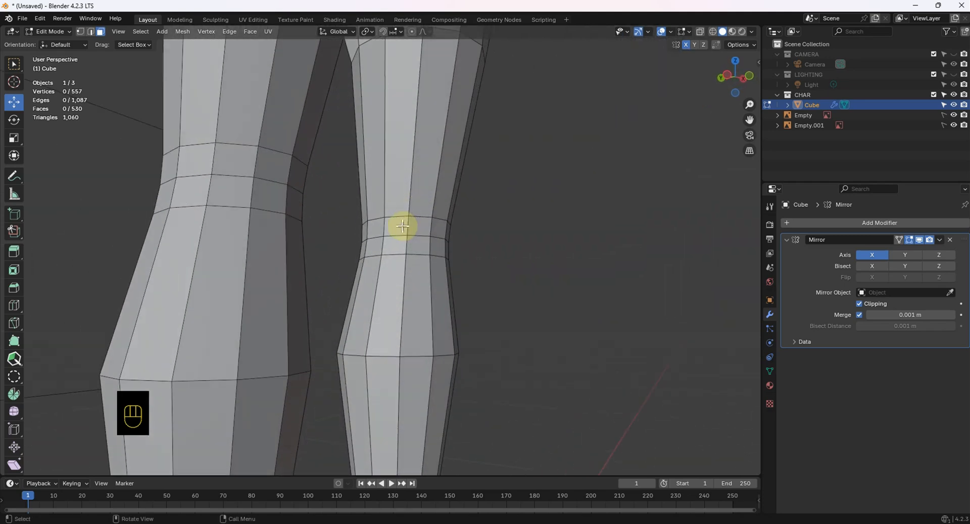
shift+click(396, 234)
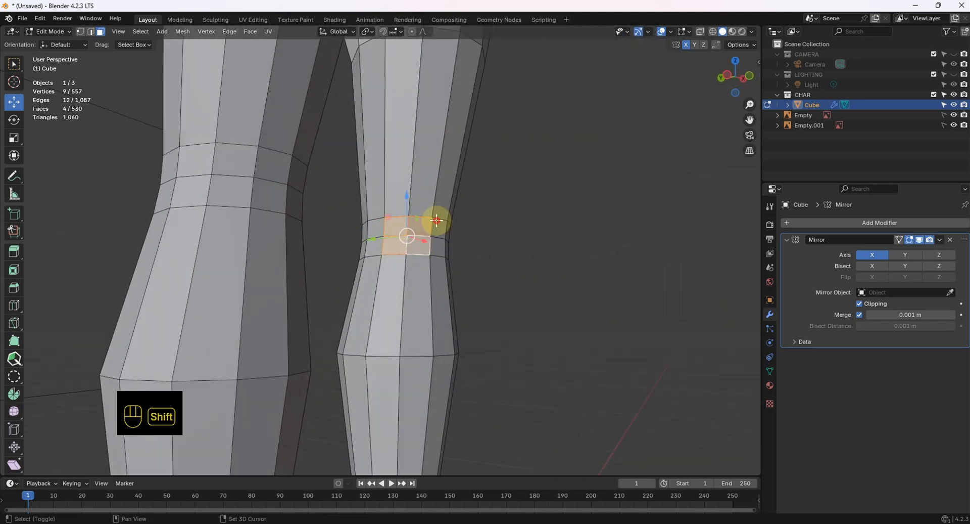
mouse_move(440, 244)
middle_down()
mouse_move(368, 255)
mouse_move(433, 230)
middle_up()
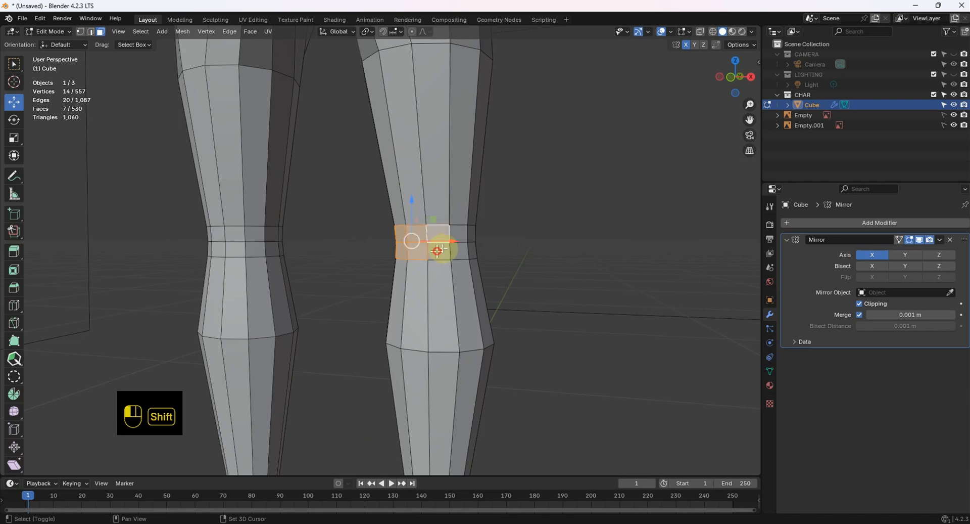
shift+click(462, 248)
key(KP_3)
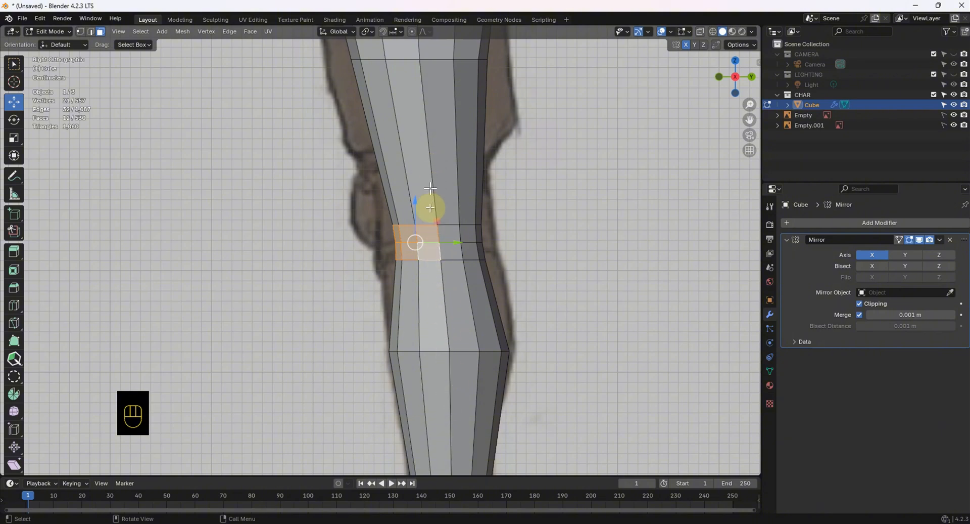
middle_drag(461, 372, 647, 295)
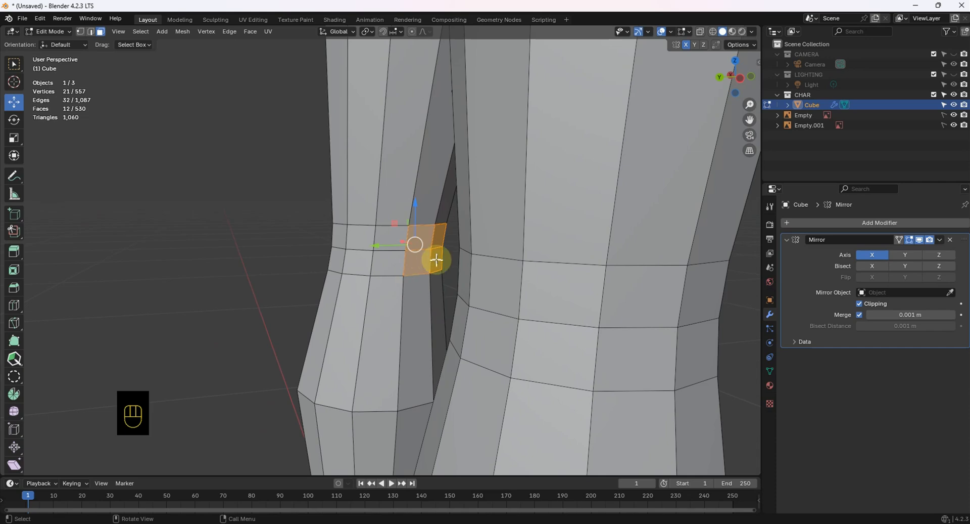
middle_drag(436, 260, 407, 260)
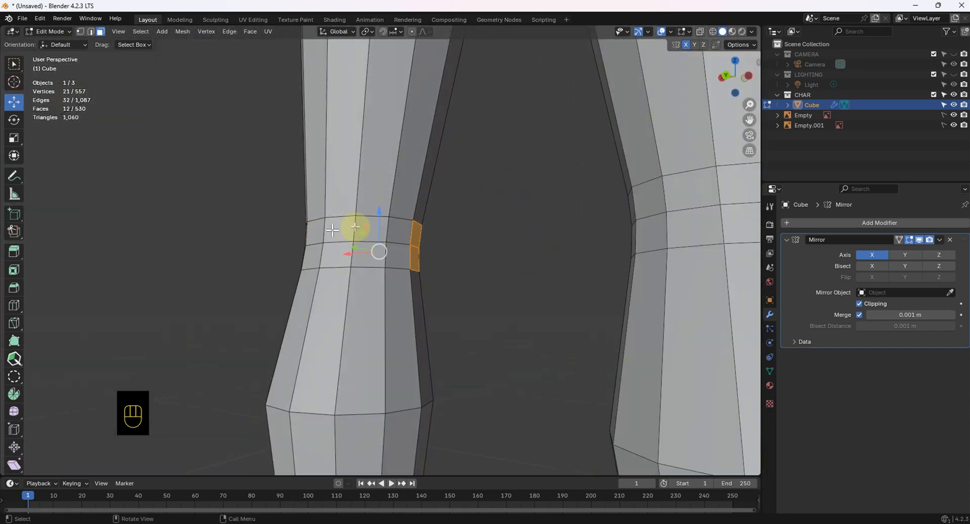
middle_drag(326, 230, 438, 227)
middle_drag(247, 223, 377, 228)
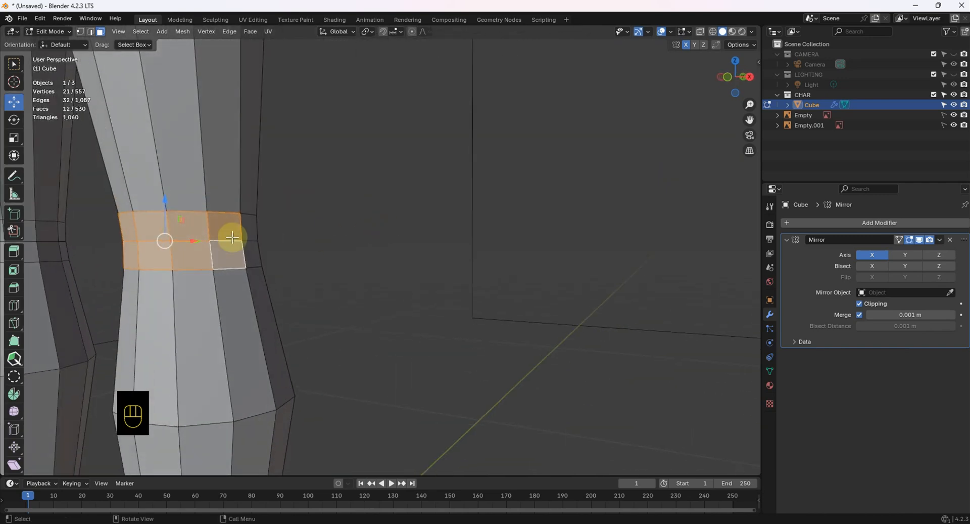
middle_drag(164, 227, 321, 196)
- Inset the selected front knee faces by about 0.0048 m
key(KP_1)
shift+middle_drag(589, 221, 615, 310)
scroll(459, 201, up, 5)
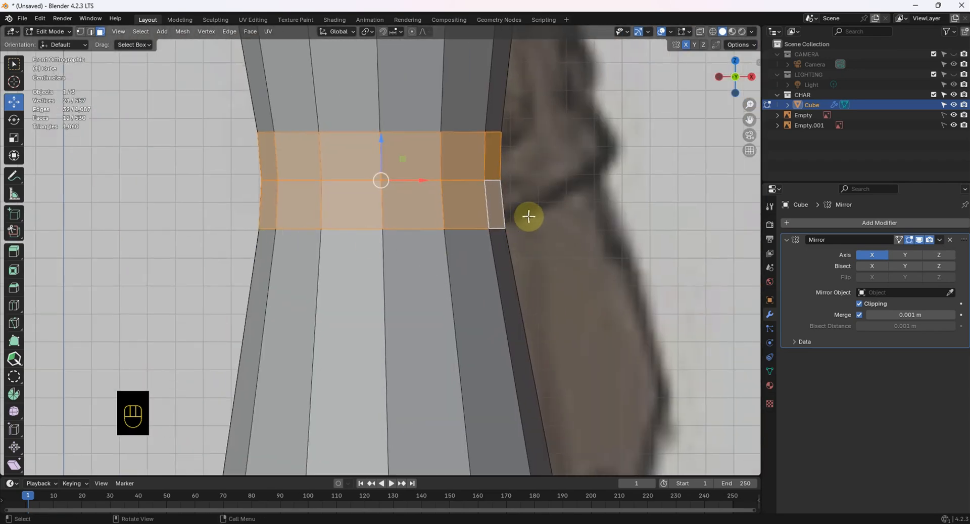
key(i)
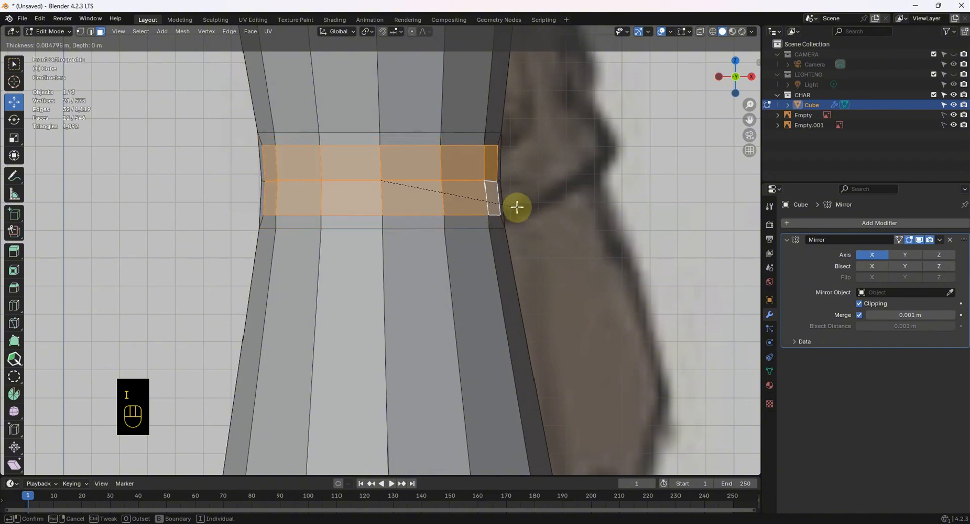
click(517, 207)
- Move the inset knee faces slightly forward along Y in the right orthographic view
middle_drag(456, 217, 481, 275)
scroll(574, 227, down, 4)
scroll(515, 267, down, 4)
scroll(519, 271, down, 4)
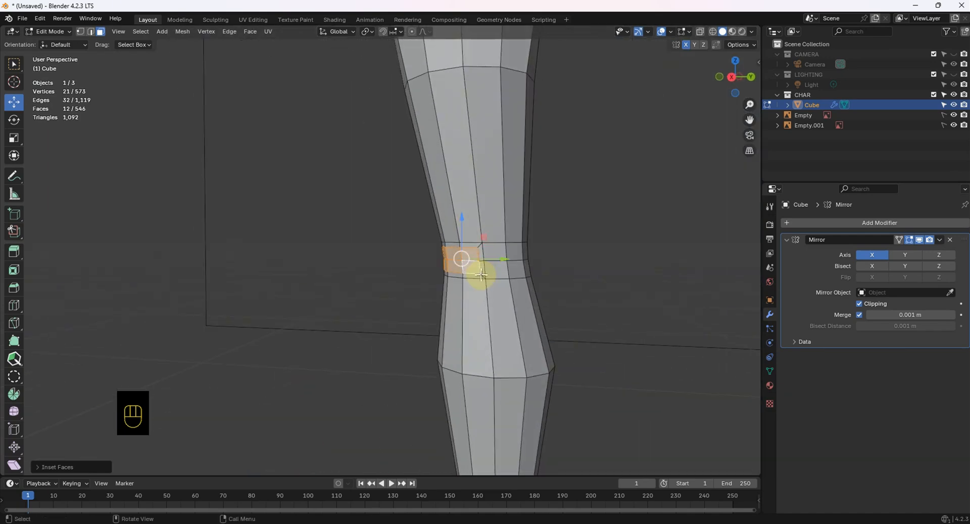
scroll(475, 249, up, 2)
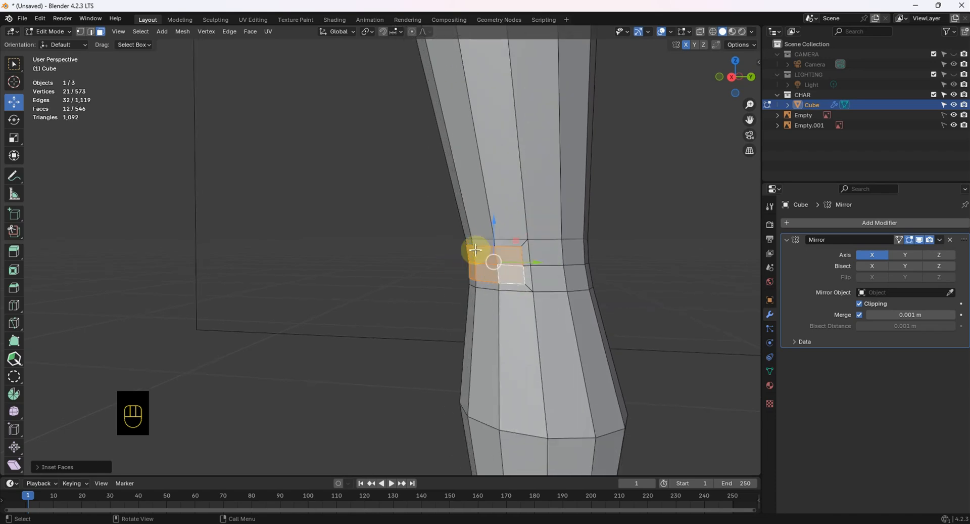
key(KP_3)
drag(531, 264, 525, 264)
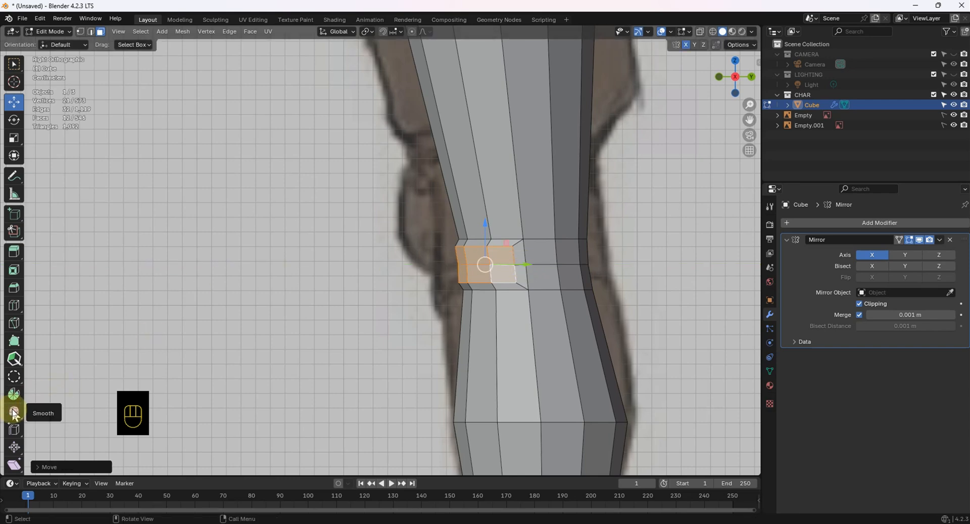
- Smooth the inset knee faces slightly with the Smooth tool and change to vertex selection
click(13, 411)
scroll(433, 275, up, 3)
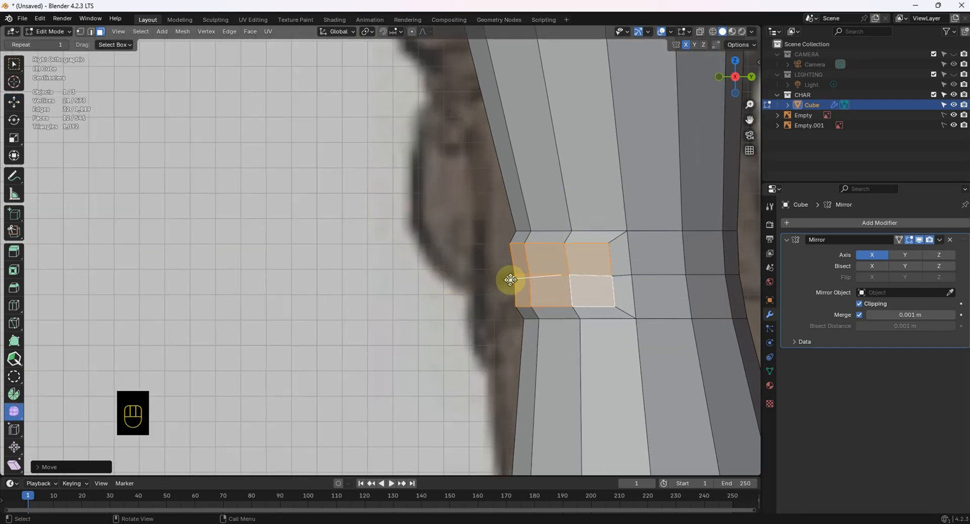
drag(511, 278, 590, 267)
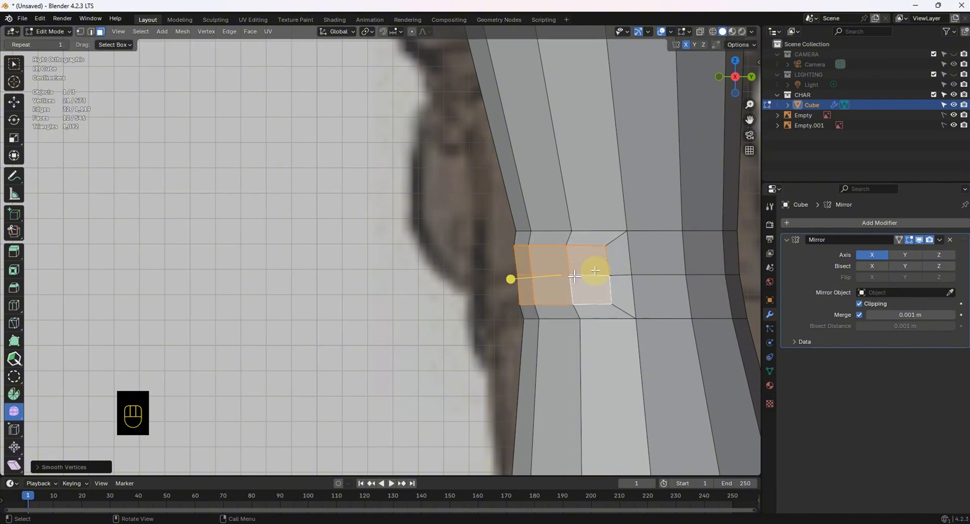
middle_drag(590, 268, 2, 277)
scroll(2, 277, down, 1)
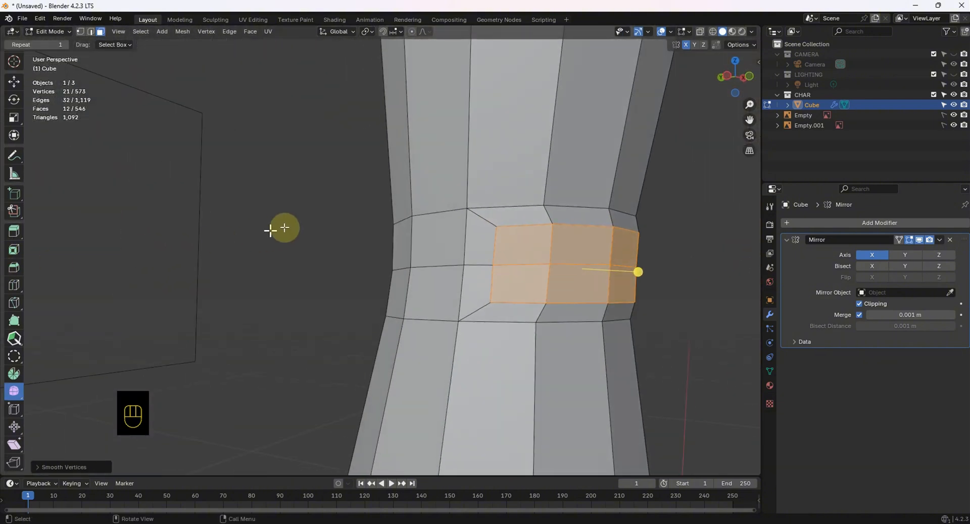
middle_drag(281, 227, 178, 156)
scroll(14, 68, up, 1)
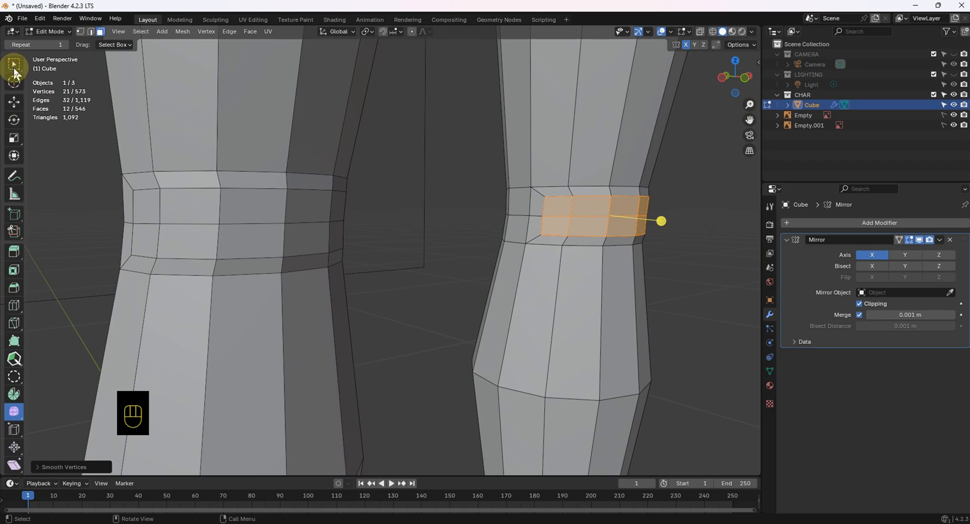
click(80, 31)
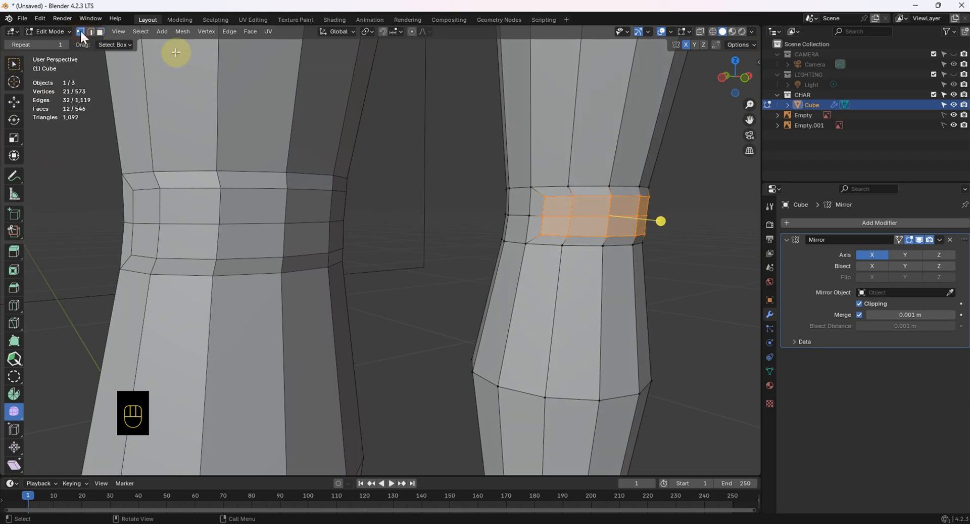
scroll(535, 207, up, 2)
scroll(541, 210, up, 2)
shift+middle_drag(541, 210, 371, 195)
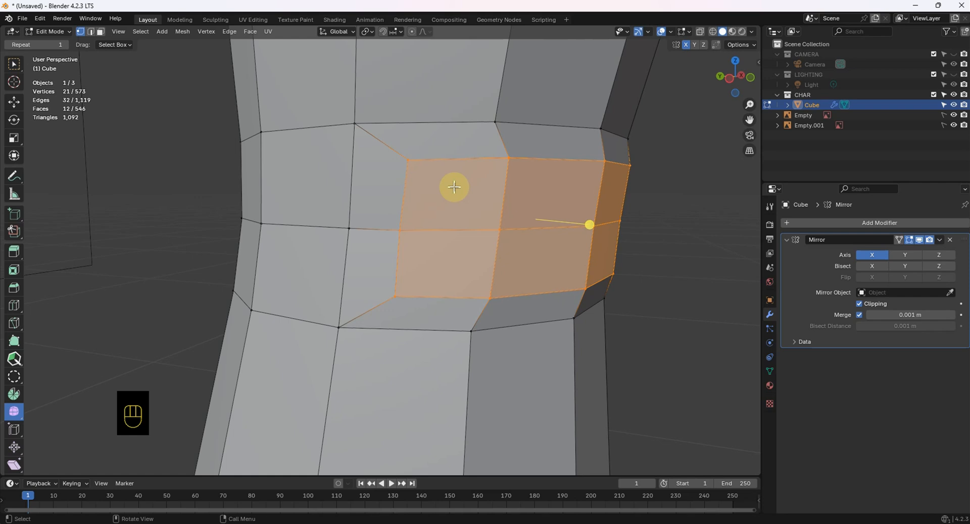
click(406, 161)
shift+click(401, 229)
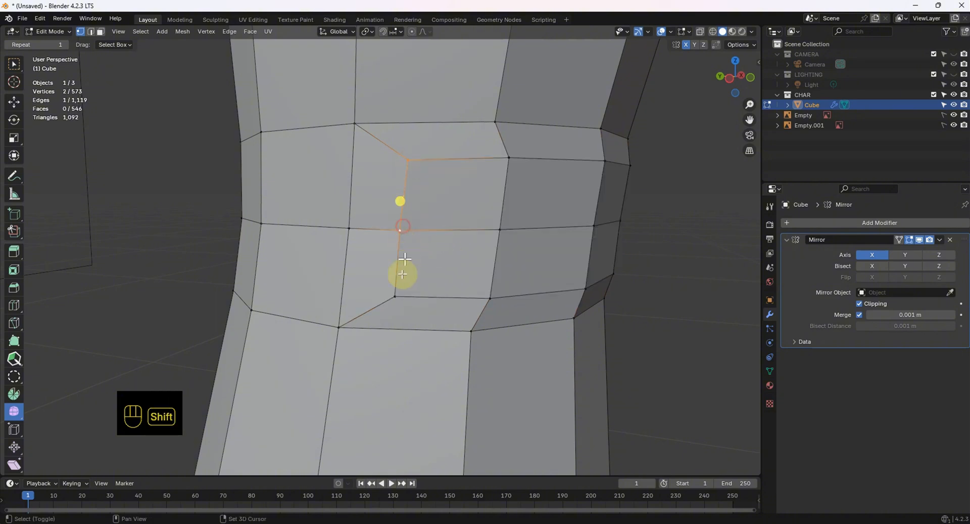
shift+click(394, 296)
shift+click(350, 229)
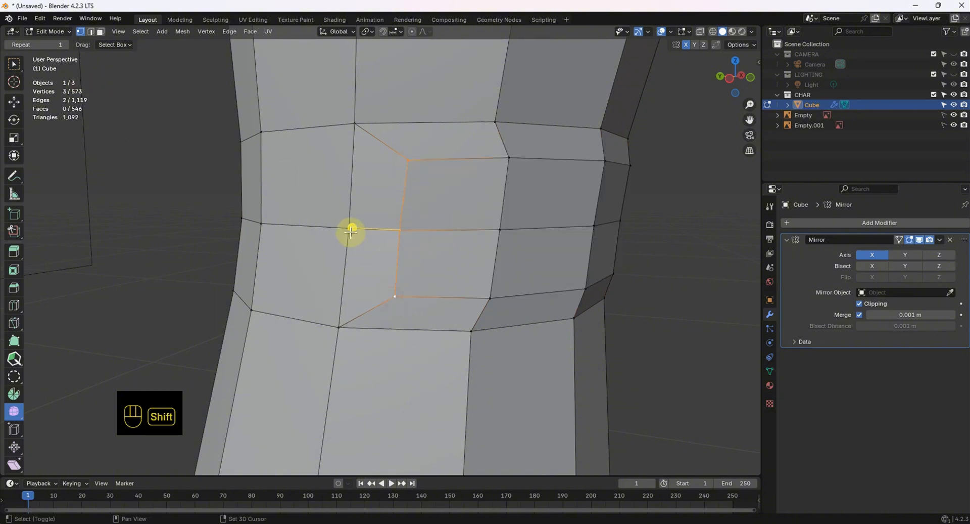
- Merge the three inset vertices on one side of the knee into the adjacent middle-loop vertex with At Last
click(14, 64)
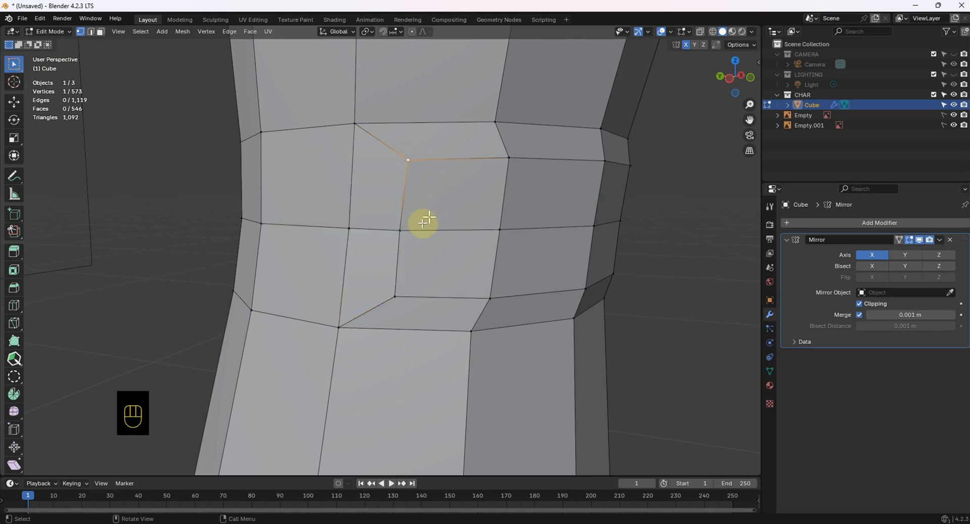
shift+click(348, 232)
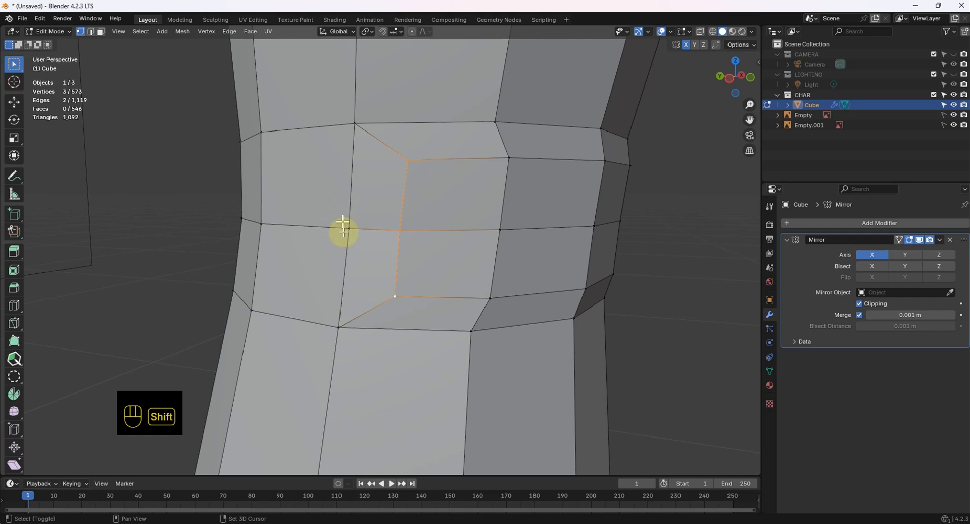
shift+click(351, 227)
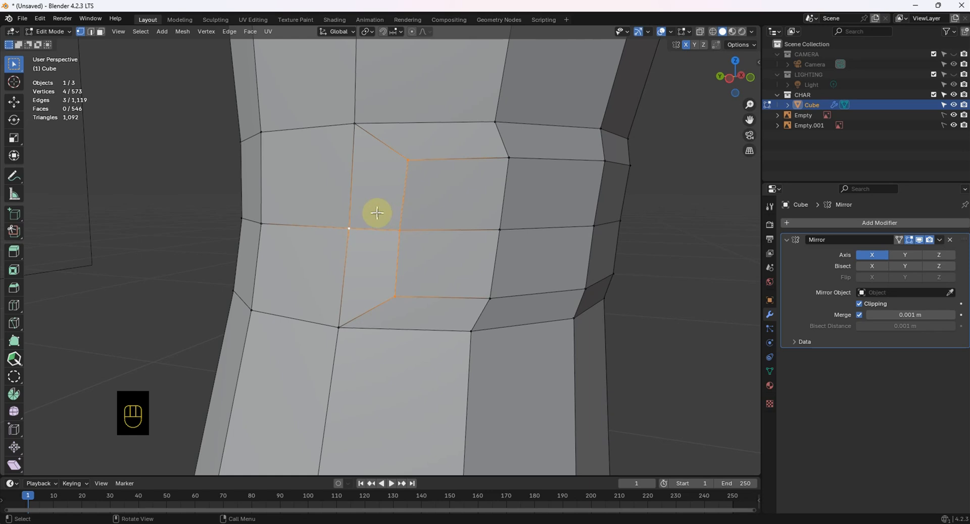
key(m)
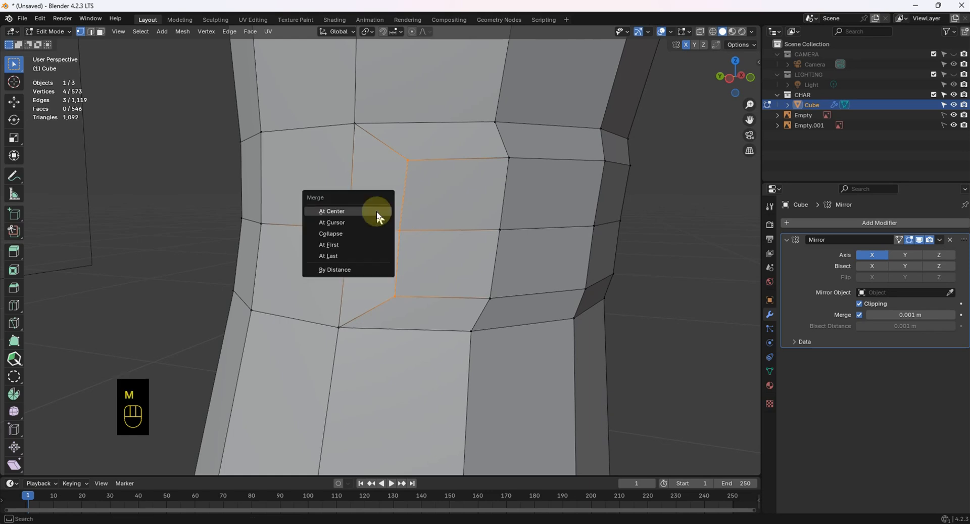
click(366, 248)
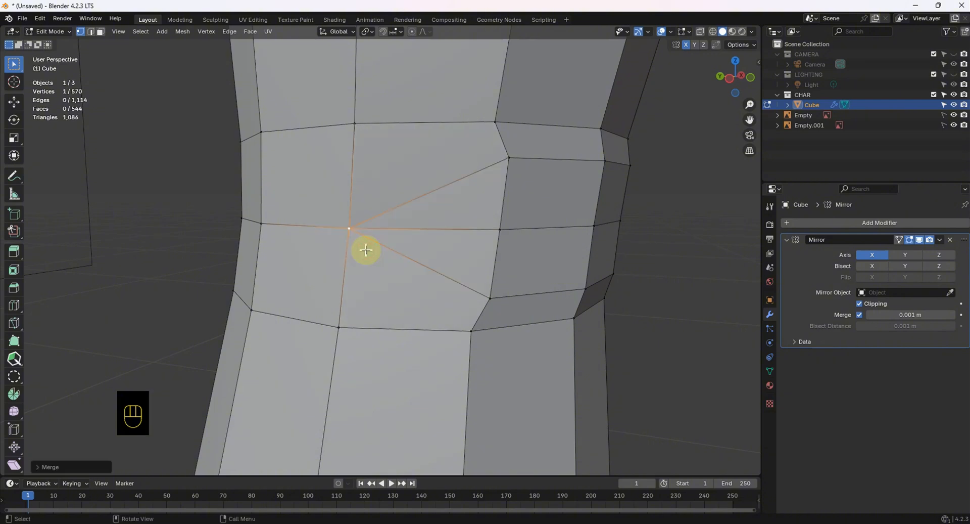
- Merge the three inset vertices on the opposite side of the knee into their adjacent middle-loop vertex, excluding the previously merged vertex
middle_drag(499, 256, 419, 210)
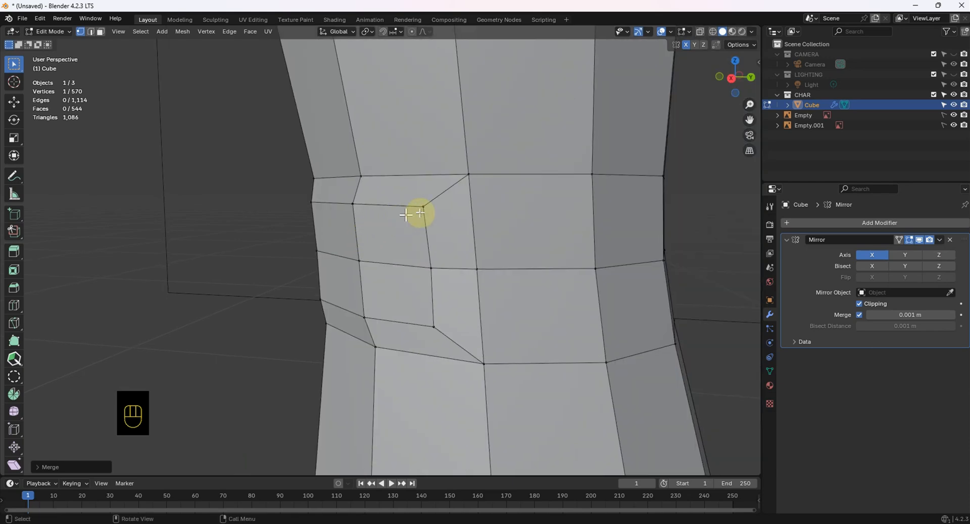
shift+click(434, 254)
shift+click(434, 299)
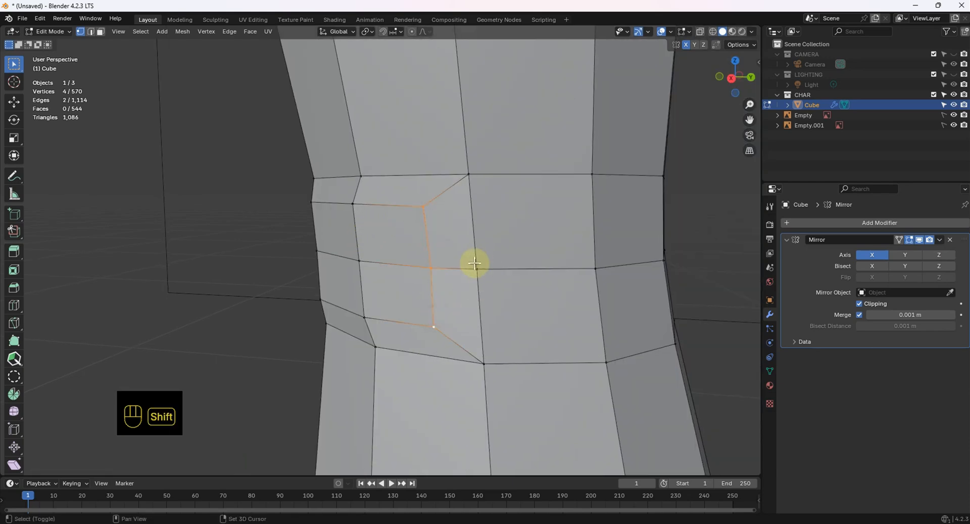
shift+click(485, 274)
key(m)
click(494, 277)
middle_drag(493, 277, 404, 268)
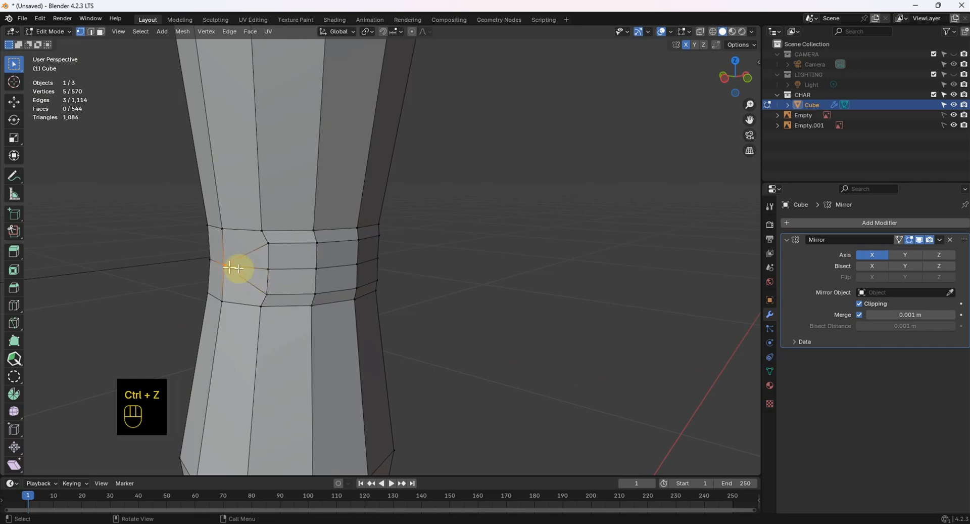
middle_drag(283, 273, 345, 266)
key(m)
click(411, 322)
- Select the three corner vertices of the lower triangular face at the side of the knee
scroll(322, 327, down, 3)
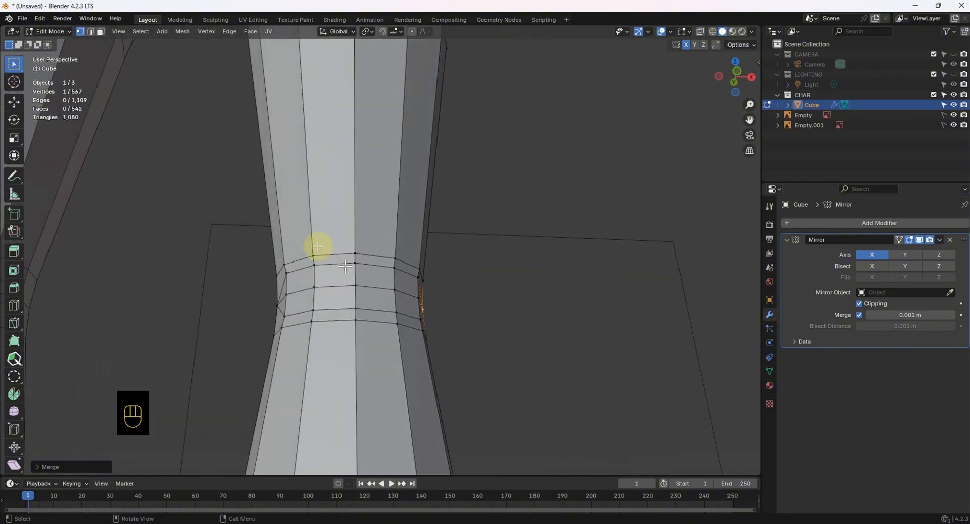
middle_drag(246, 216, 386, 338)
scroll(271, 287, up, 3)
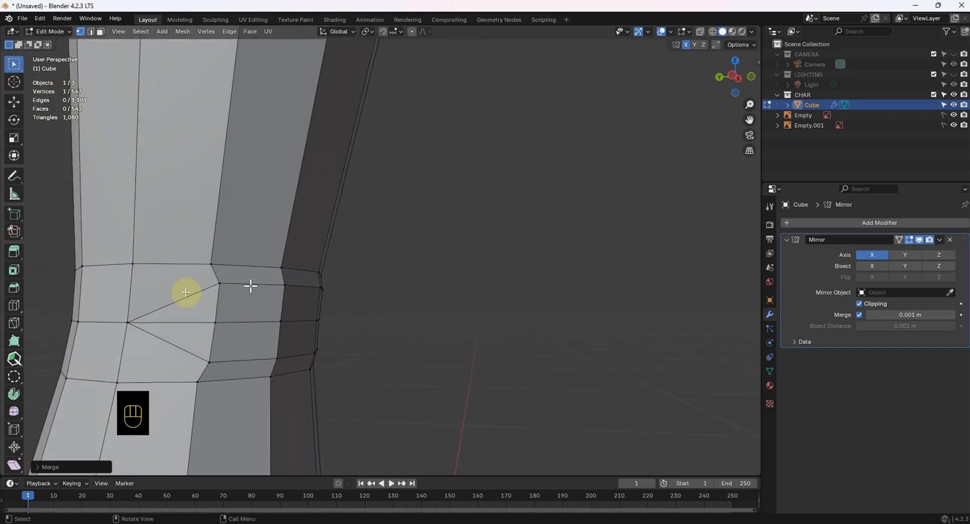
click(213, 292)
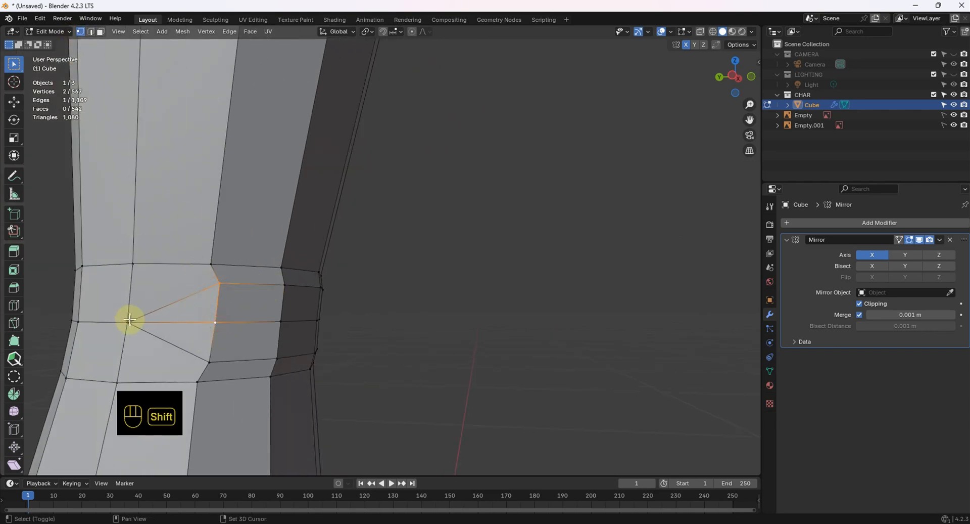
click(208, 360)
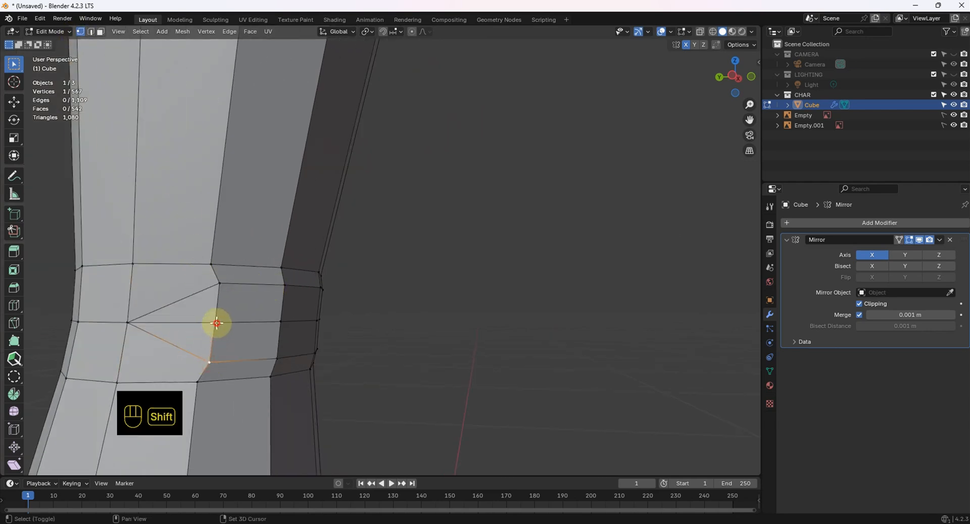
shift+click(131, 323)
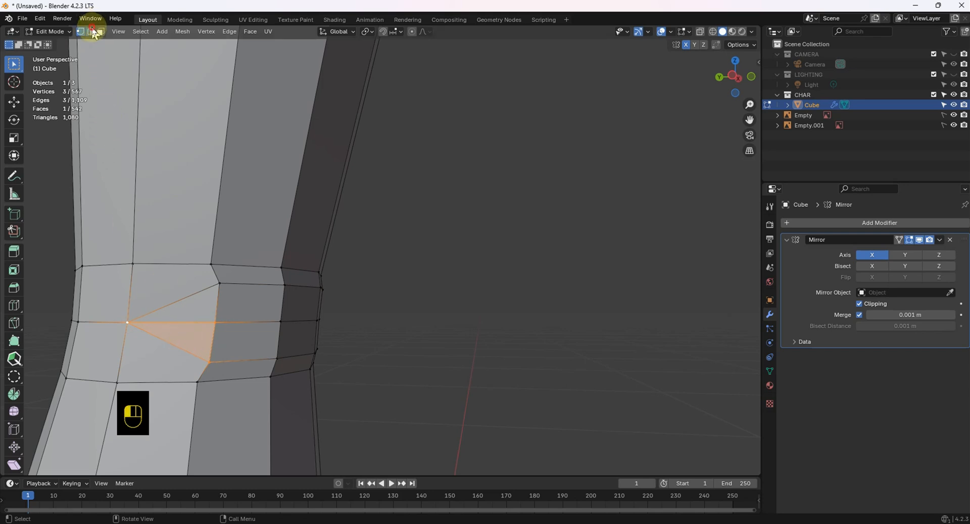
- Dissolve the horizontal edge that divides the triangular area on one side of the knee
scroll(325, 309, up, 4)
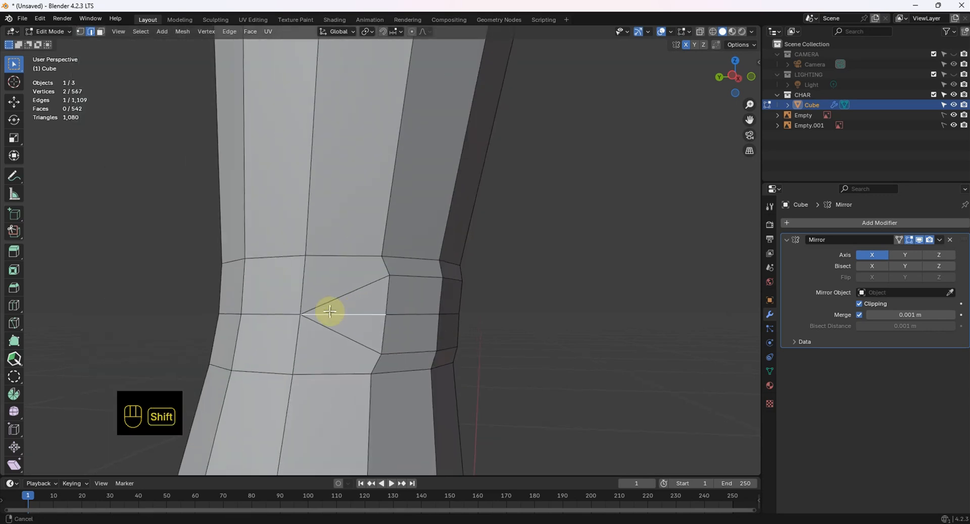
shift+middle_drag(352, 385, 345, 363)
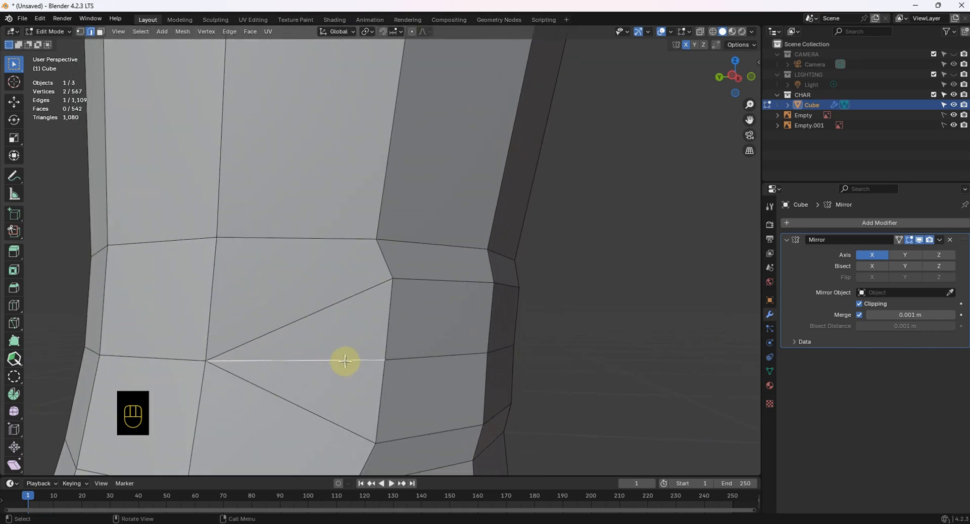
key(x)
click(326, 427)
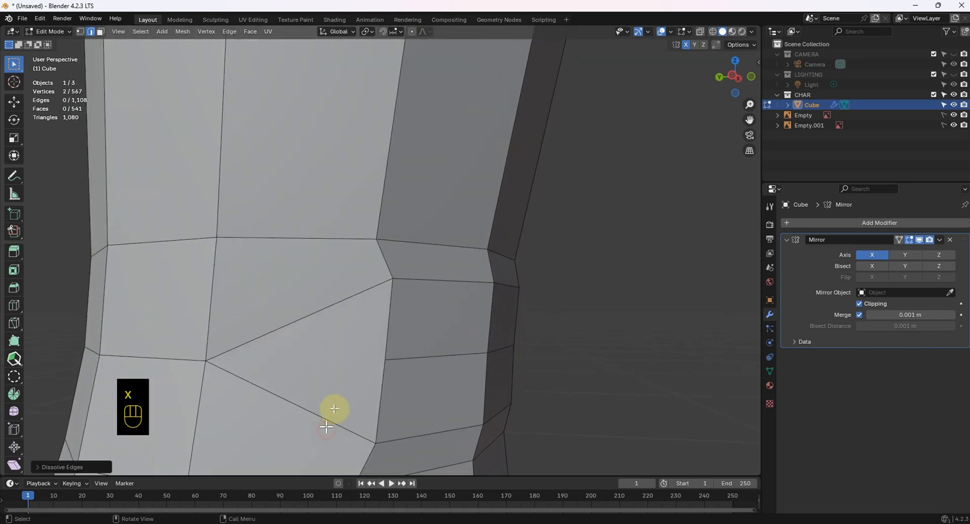
- Dissolve the matching horizontal edge inside the triangle on the opposite side of the knee
scroll(371, 386, down, 5)
middle_drag(386, 379, 303, 356)
scroll(356, 369, down, 3)
middle_drag(506, 333, 439, 307)
key(x)
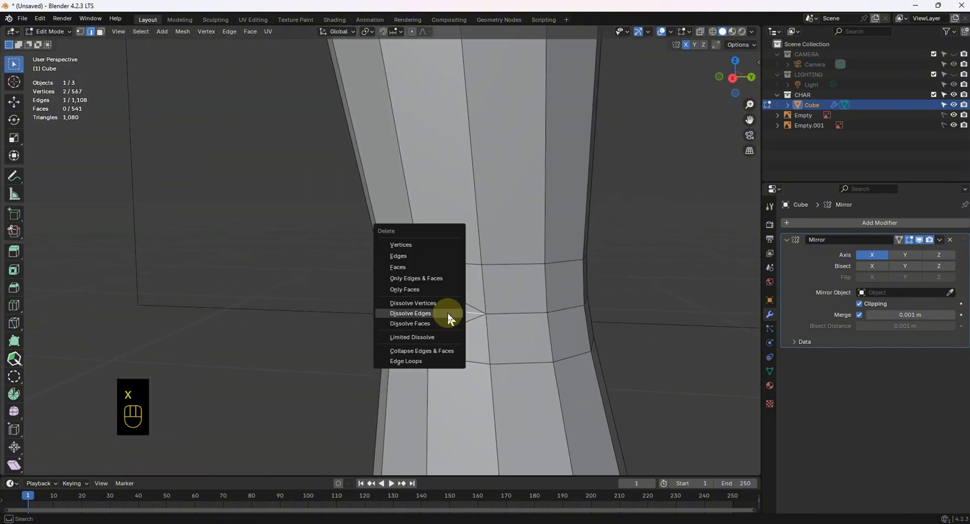
click(447, 314)
middle_drag(389, 327, 498, 309)
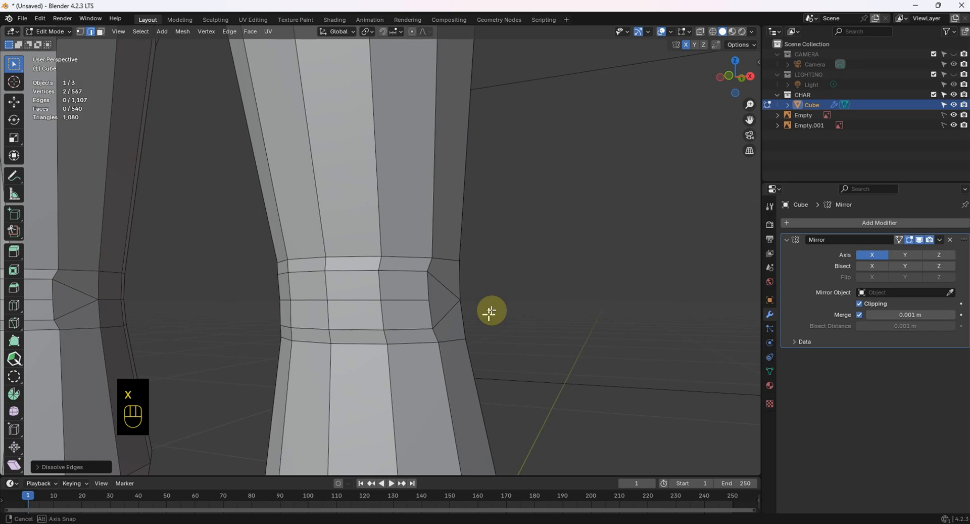
- Select the eight faces in the two middle rows on the front of the knee and inset them by about 0.0037 m
scroll(491, 310, down, 4)
middle_drag(387, 307, 381, 252)
scroll(439, 292, down, 2)
scroll(398, 293, up, 3)
scroll(474, 290, up, 3)
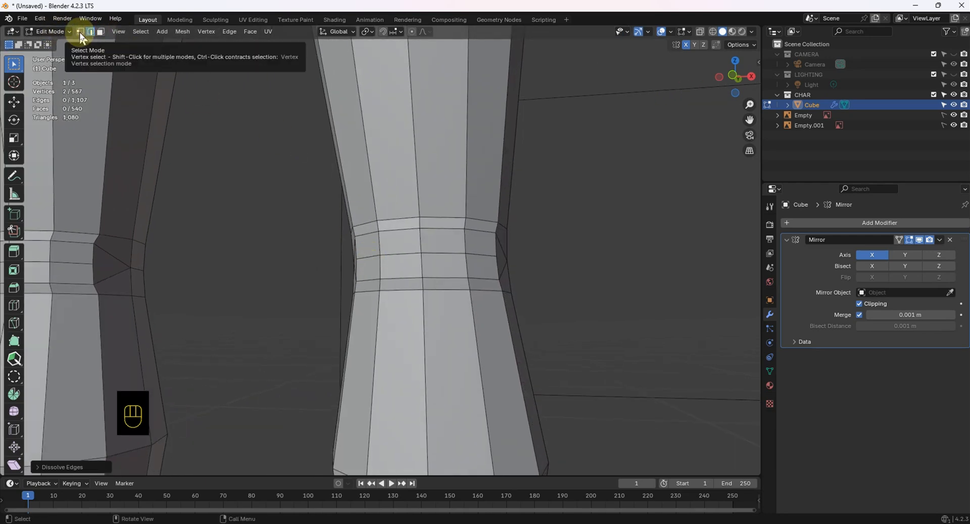
middle_drag(396, 249, 411, 255)
click(369, 249)
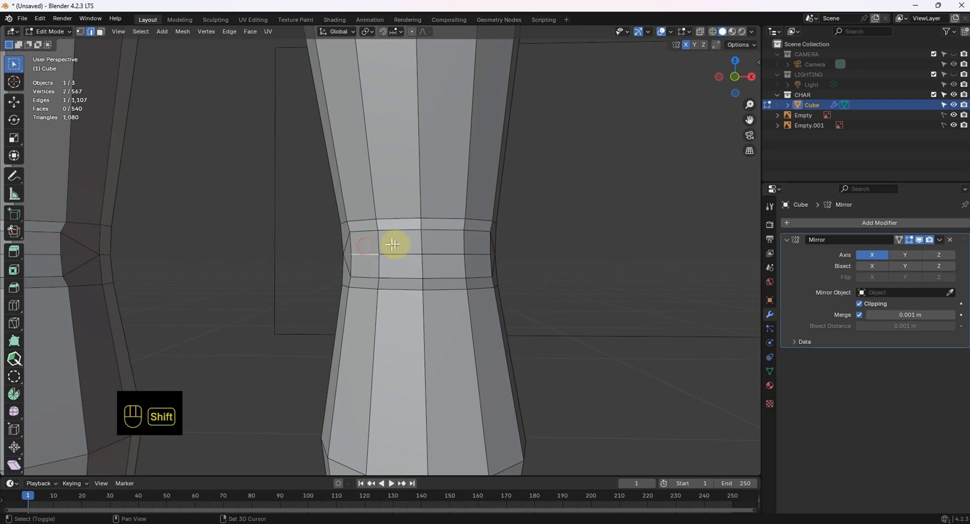
shift+click(395, 244)
click(102, 31)
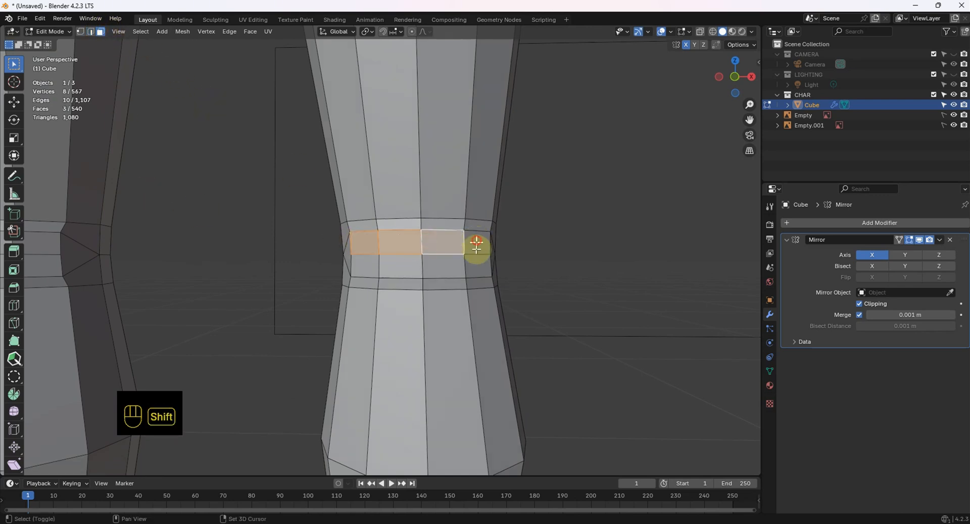
middle_drag(375, 265, 402, 301)
key(i)
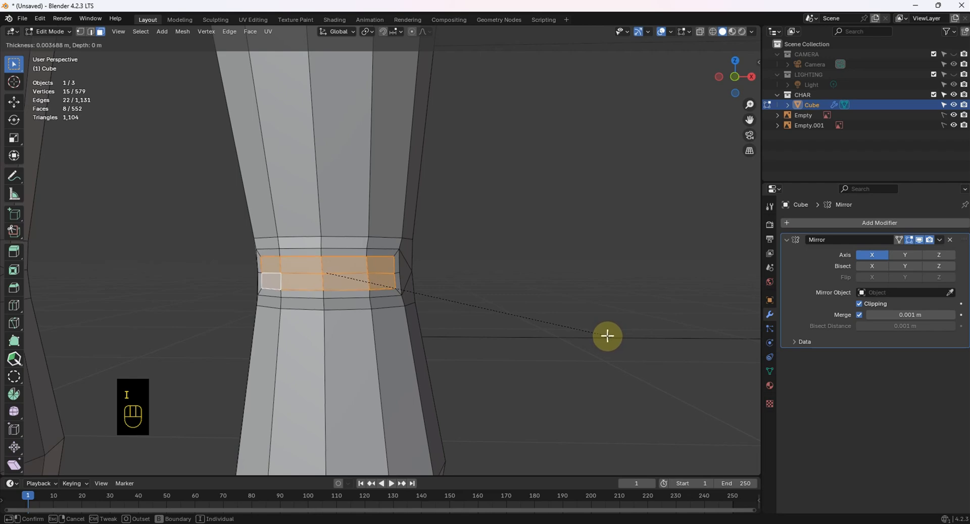
click(607, 336)
- Smooth the inset kneecap faces slightly with the Smooth tool, using a factor of about 0.08
mouse_move(519, 314)
middle_down()
mouse_move(390, 306)
mouse_move(518, 300)
middle_up()
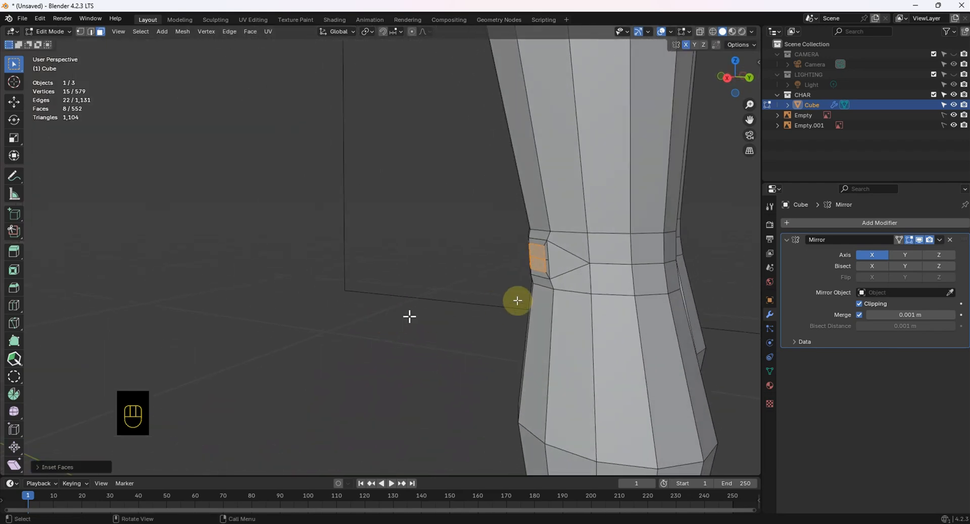
middle_drag(335, 307, 93, 336)
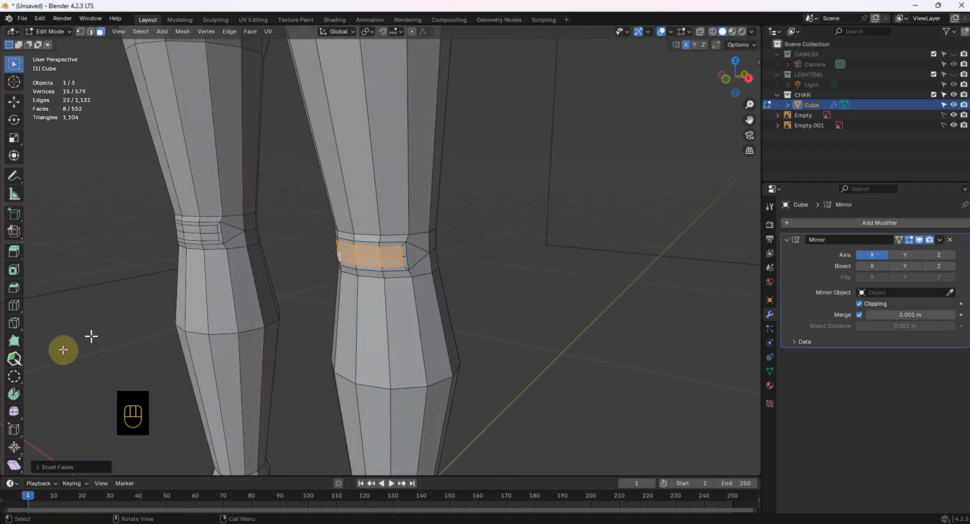
click(13, 413)
drag(331, 267, 352, 257)
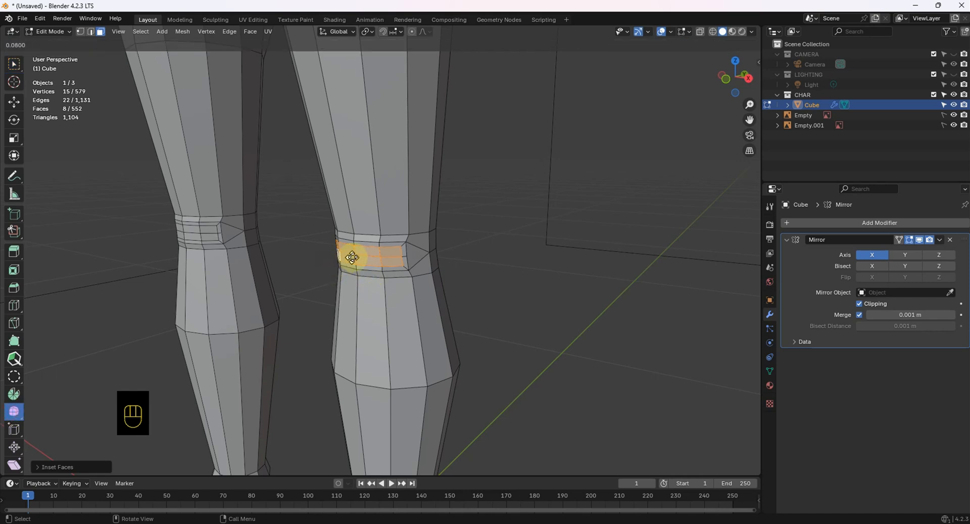
drag(430, 237, 367, 234)
click(367, 230)
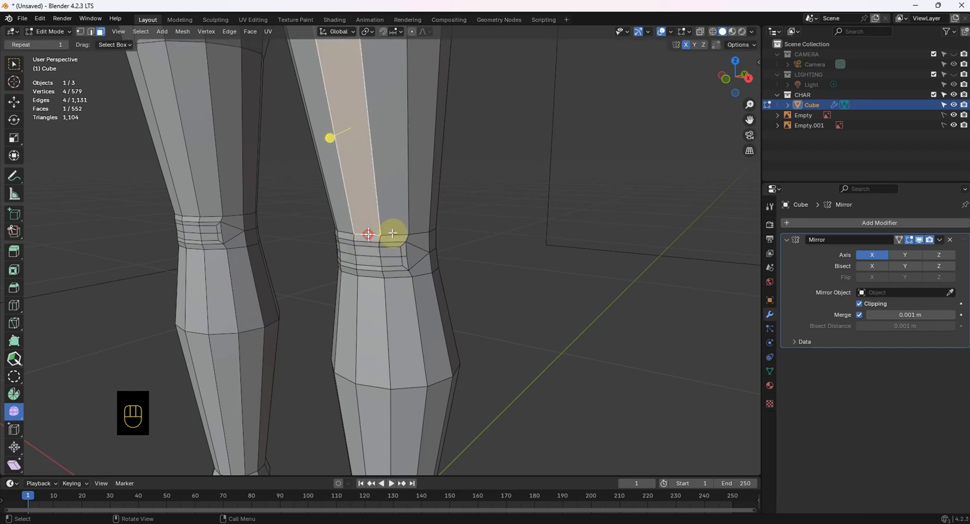
- Merge the three inner inset vertices at one end of the kneecap into the outer middle vertex using At Last
scroll(449, 241, up, 5)
middle_drag(383, 250, 116, 19)
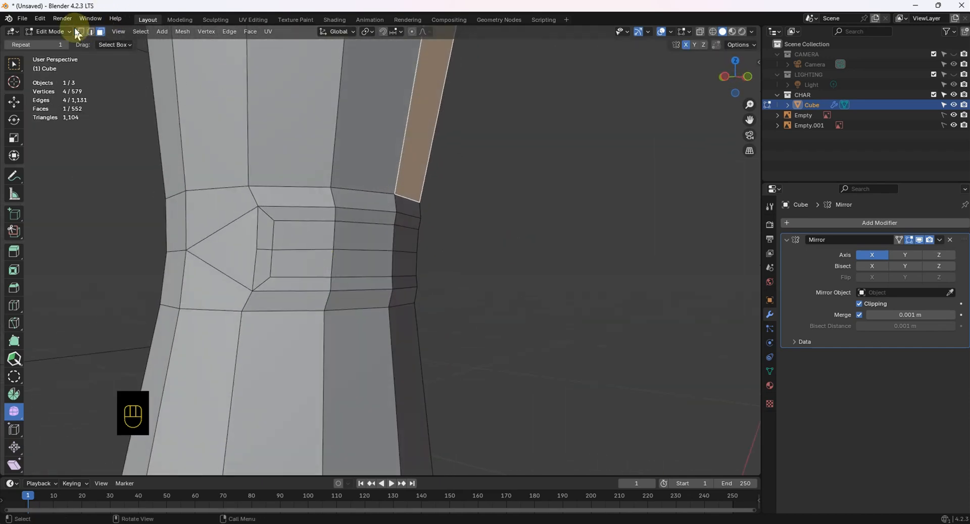
click(79, 31)
click(271, 231)
shift+click(269, 238)
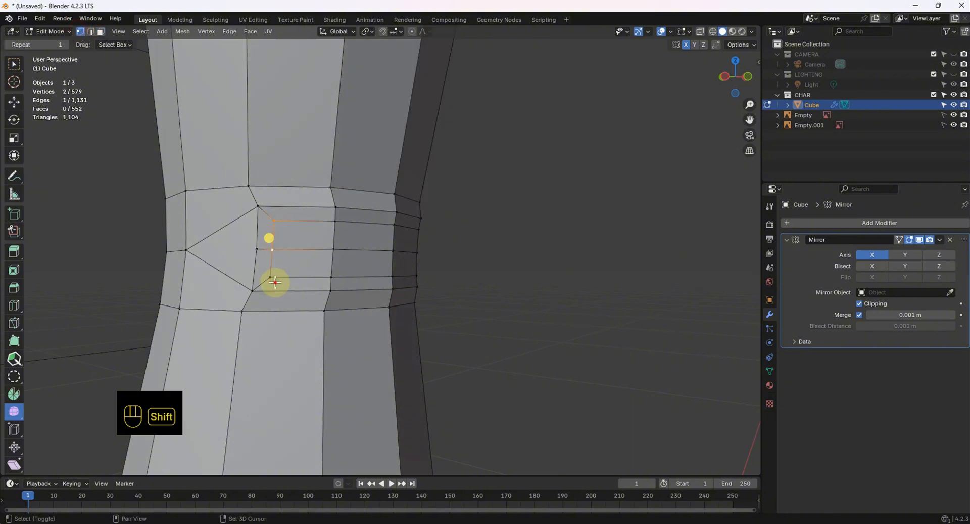
key(m)
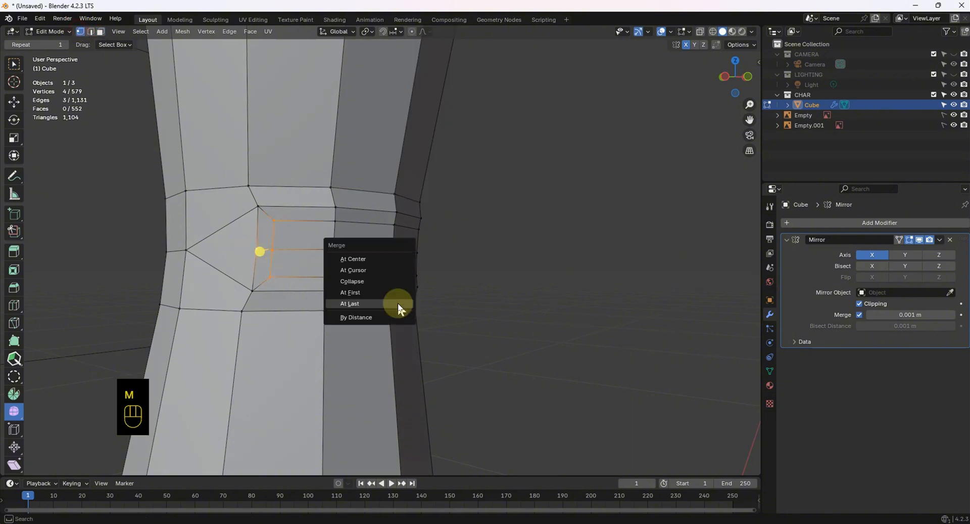
click(397, 302)
click(14, 63)
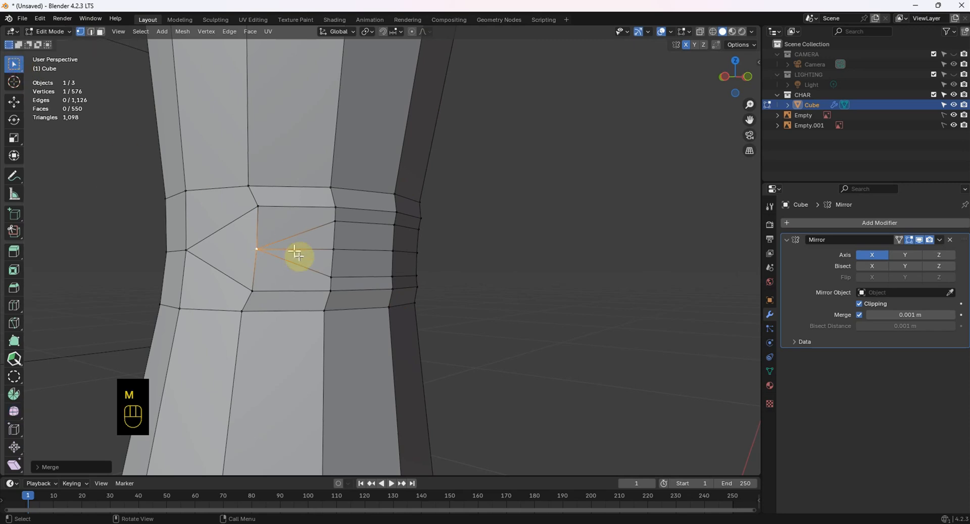
click(320, 249)
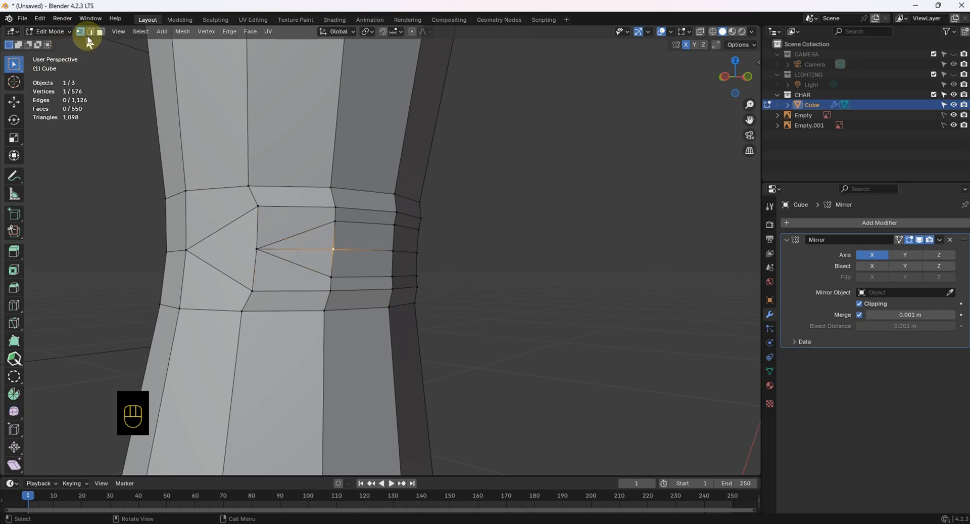
- Merge the three inset vertices at the other end of the kneecap into its outer middle vertex using At Last
middle_drag(232, 217, 548, 251)
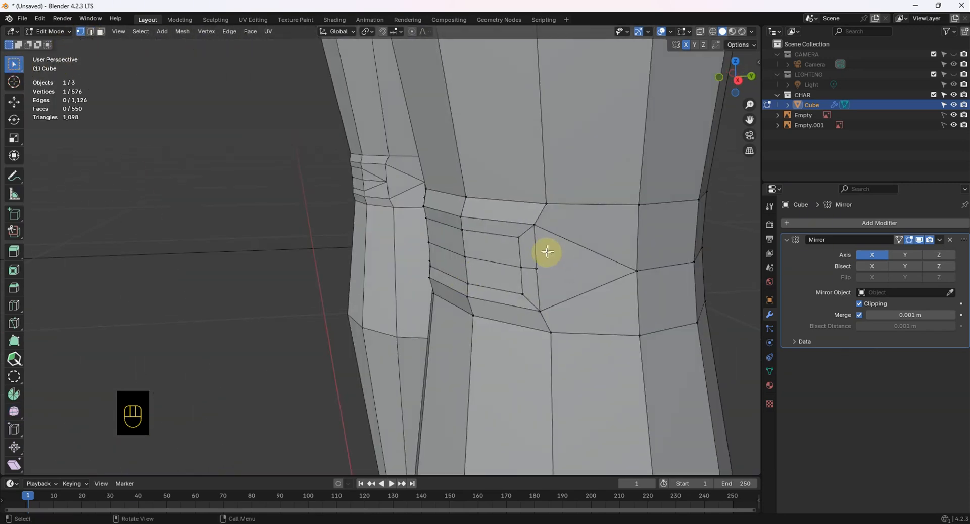
click(521, 242)
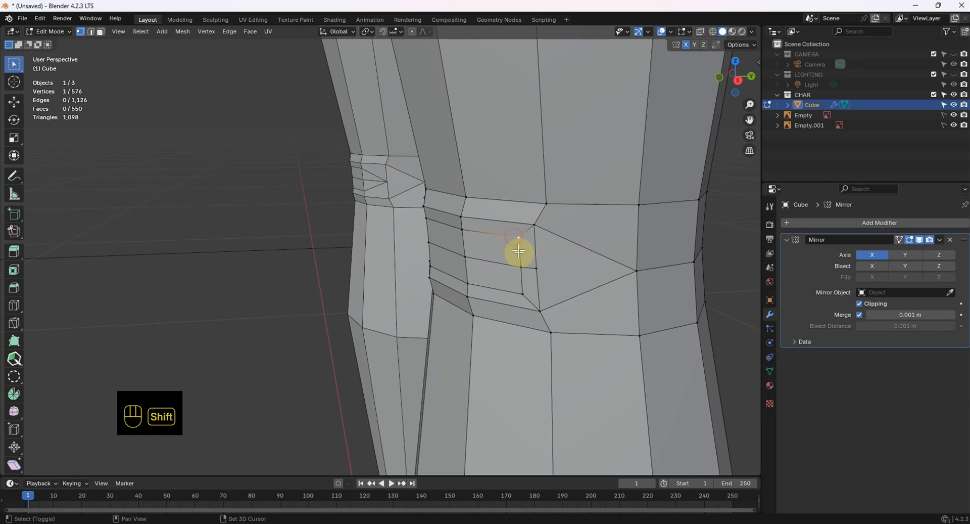
key(m)
click(563, 273)
middle_drag(514, 283, 481, 292)
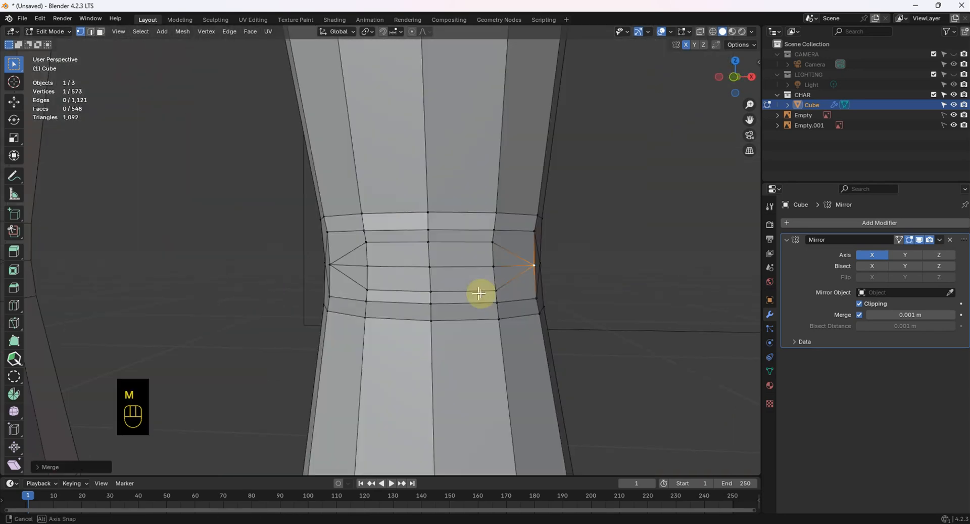
- Dissolve the two short horizontal edges inside the new triangles at both ends of the kneecap
click(91, 32)
click(347, 265)
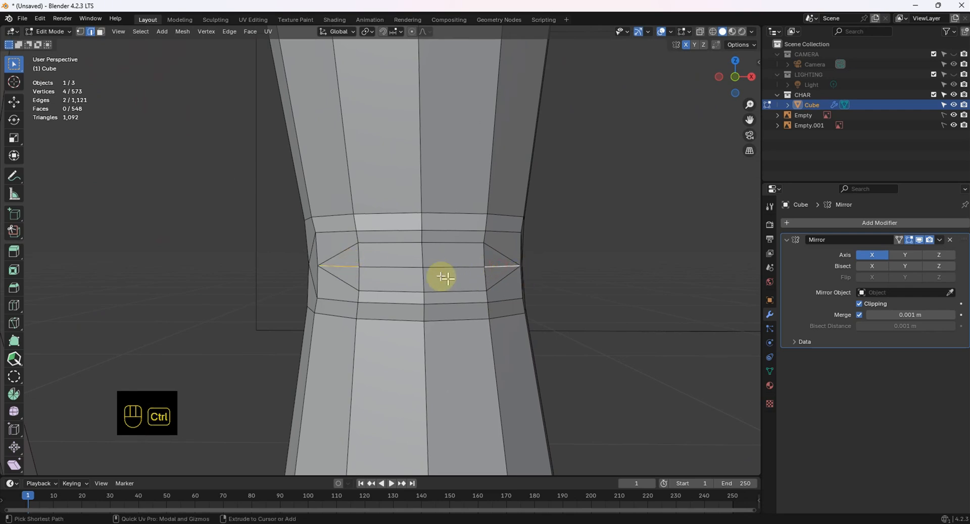
key(x)
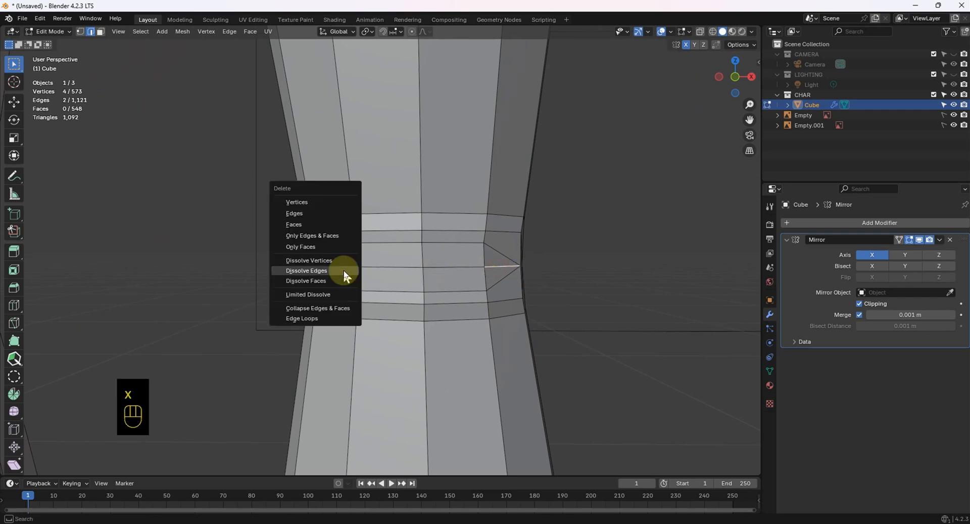
click(344, 272)
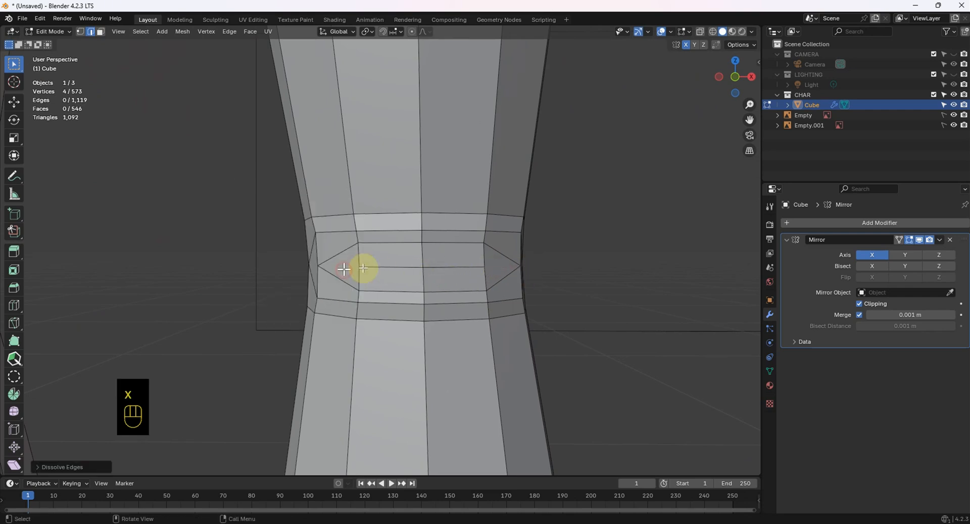
- Examine the knee topology and the overall shape of the legs from several angles
middle_drag(357, 267, 278, 255)
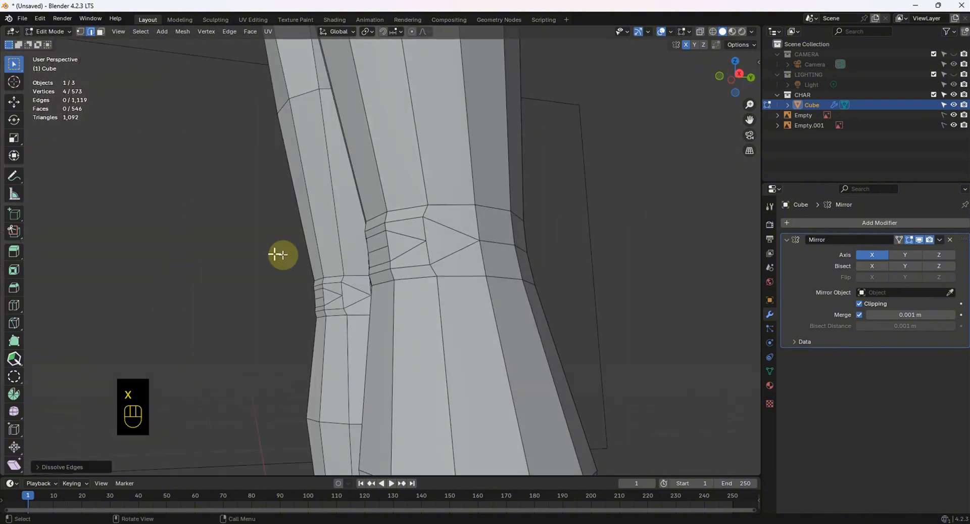
scroll(278, 255, down, 5)
middle_drag(372, 294, 439, 288)
middle_drag(497, 270, 444, 280)
scroll(505, 293, up, 4)
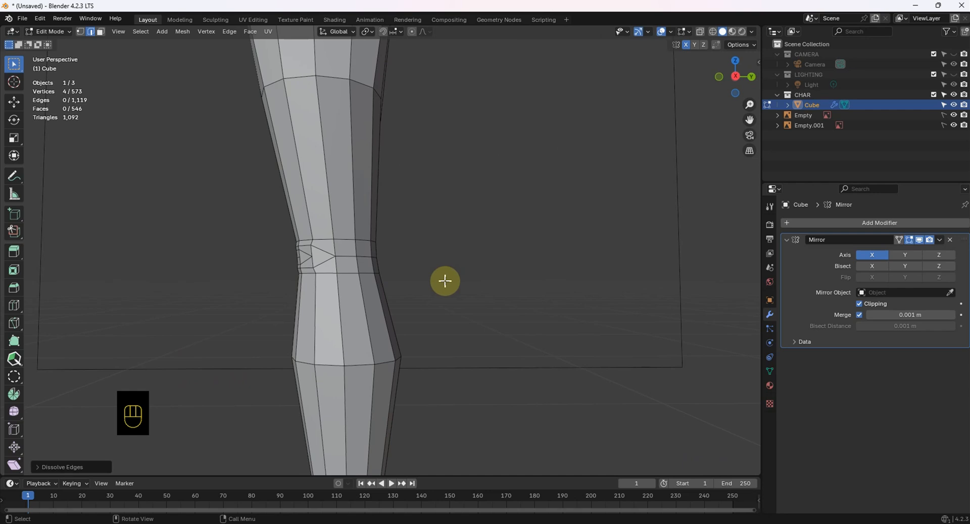
shift+middle_drag(391, 287, 500, 307)
scroll(499, 306, down, 3)
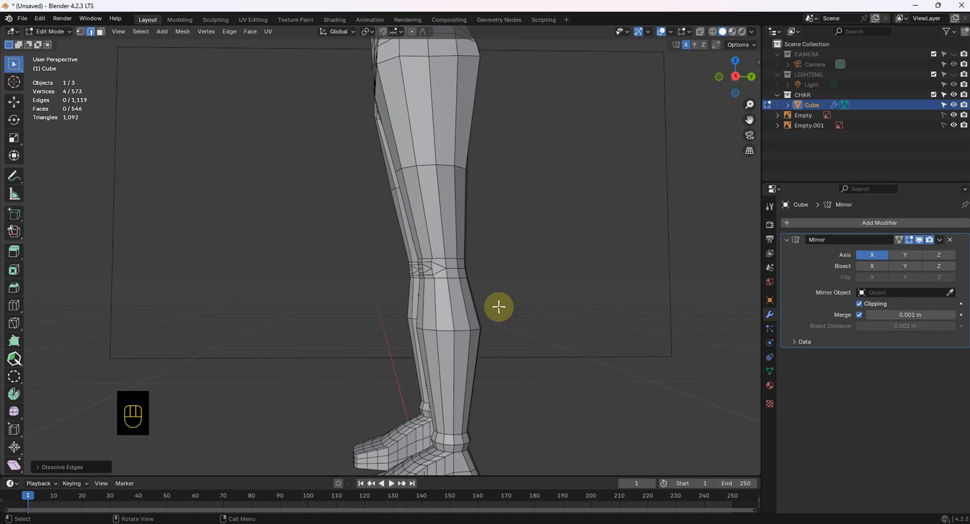
middle_drag(415, 264, 451, 291)
shift+middle_drag(451, 291, 496, 236)
scroll(489, 258, up, 2)
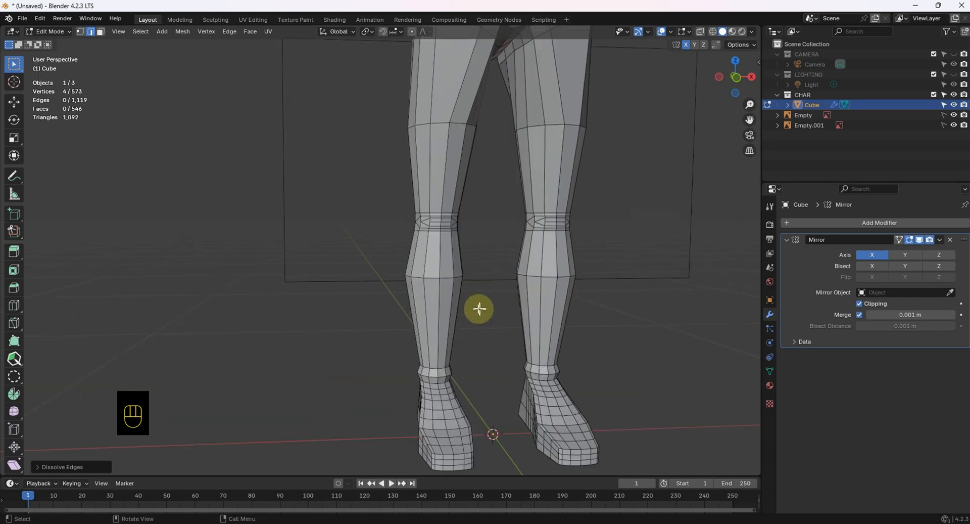
middle_drag(479, 308, 435, 303)
shift+middle_drag(520, 403, 470, 377)
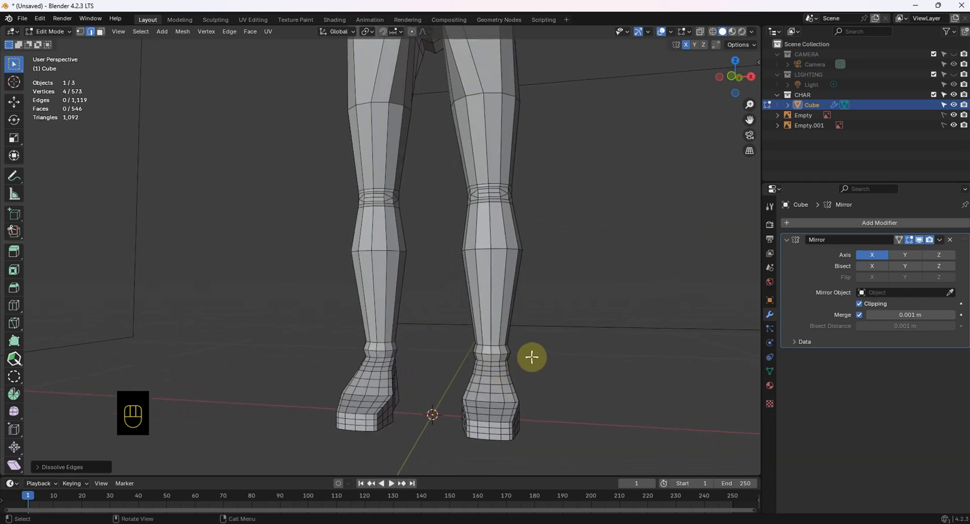
shift+middle_drag(521, 179, 487, 221)
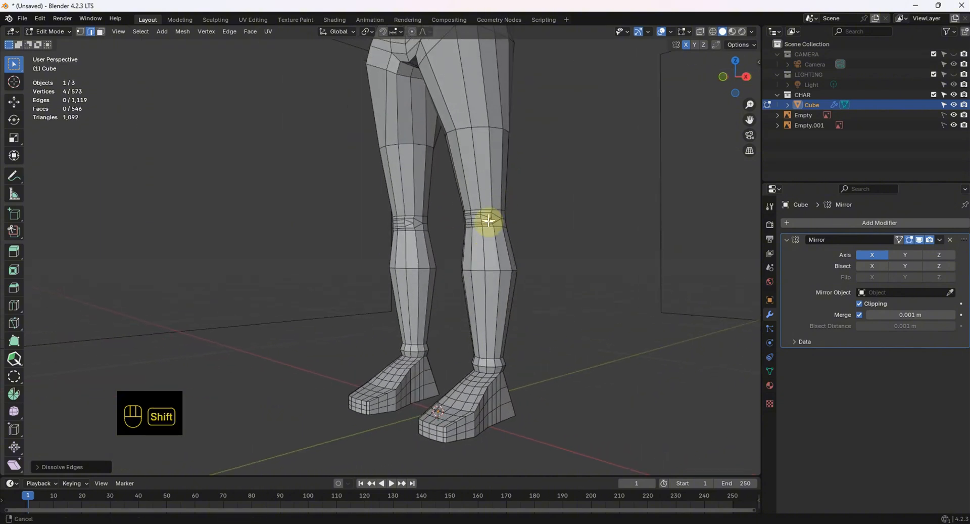
scroll(506, 229, up, 2)
drag(495, 186, 677, 236)
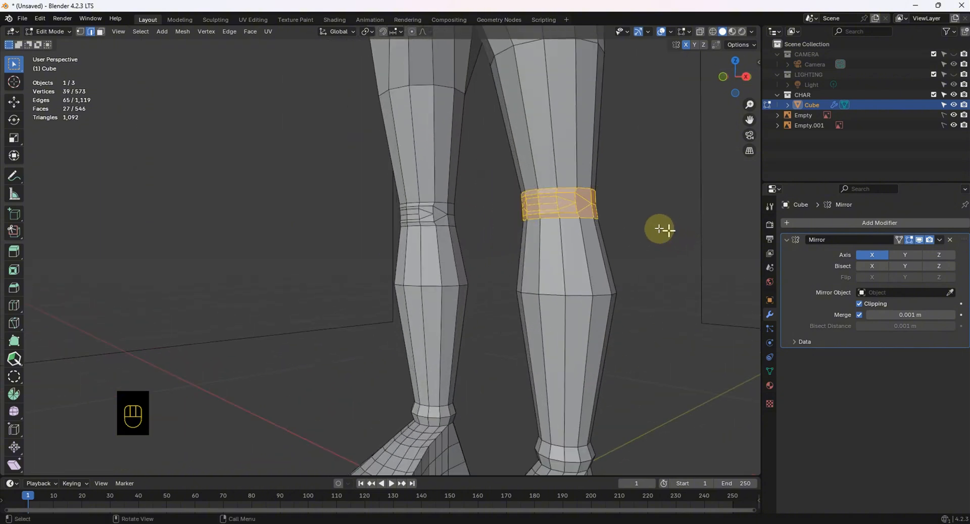
mouse_move(661, 227)
middle_down()
mouse_move(531, 228)
mouse_move(667, 239)
middle_up()
click(667, 239)
shift+middle_drag(523, 275, 434, 175)
scroll(430, 221, down, 2)
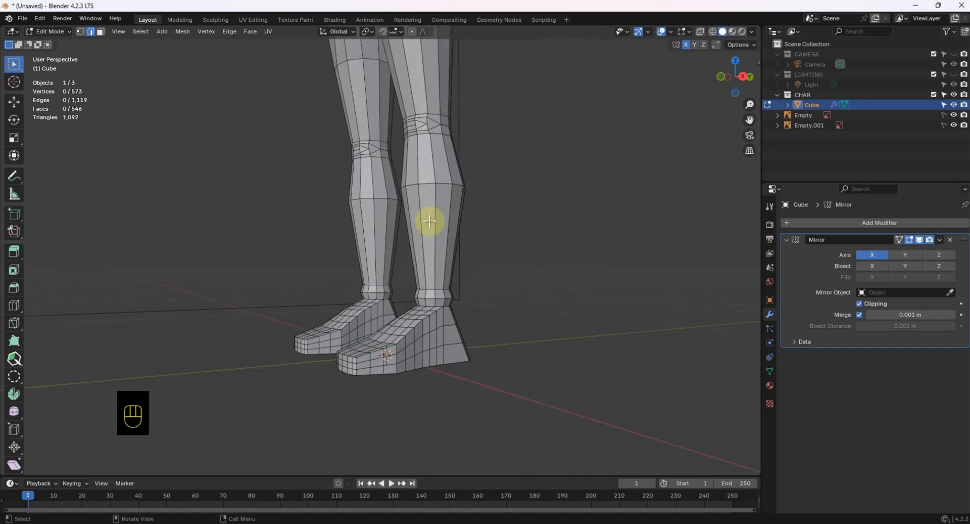
middle_drag(430, 221, 499, 230)
scroll(498, 229, down, 2)
scroll(425, 268, down, 2)
middle_drag(425, 267, 456, 303)
scroll(488, 329, up, 3)
scroll(466, 303, down, 4)
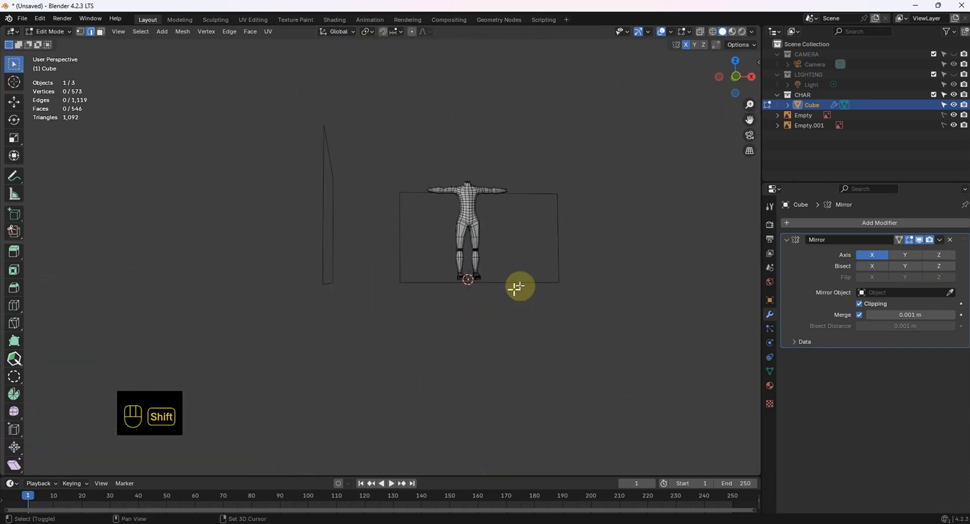
- Add three evenly spaced edge loops around the lower leg between the calf and the ankle
middle_drag(515, 286, 399, 277)
scroll(449, 279, up, 5)
scroll(425, 308, up, 2)
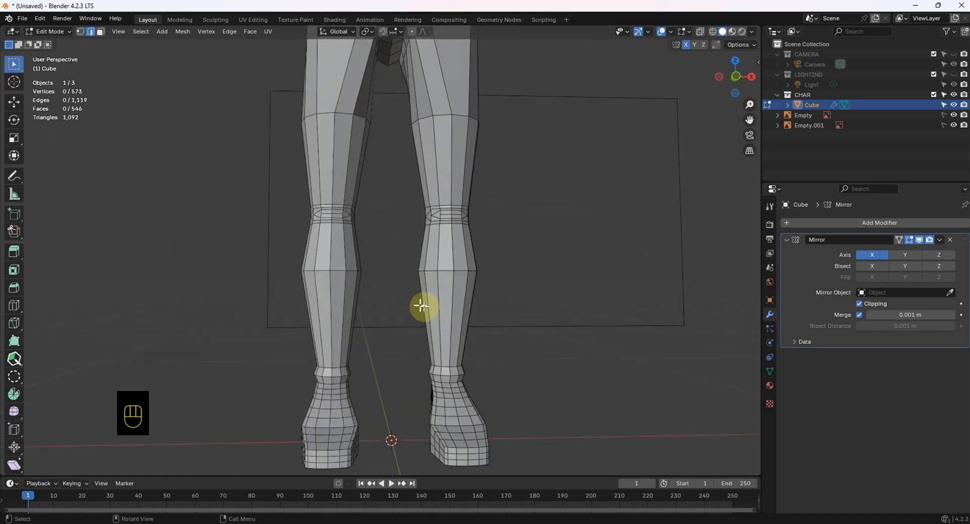
shift+middle_drag(425, 307, 392, 293)
key(ctrl+r)
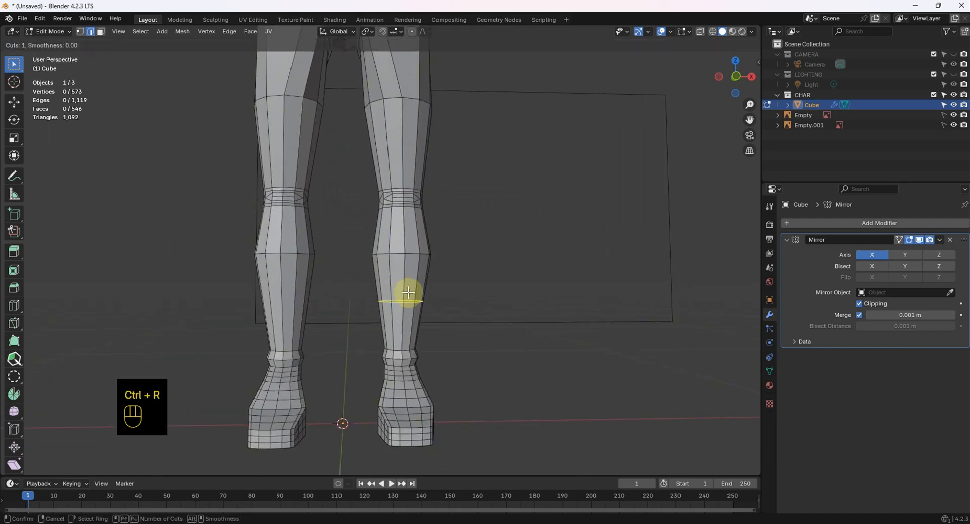
click(409, 292)
right_click(526, 297)
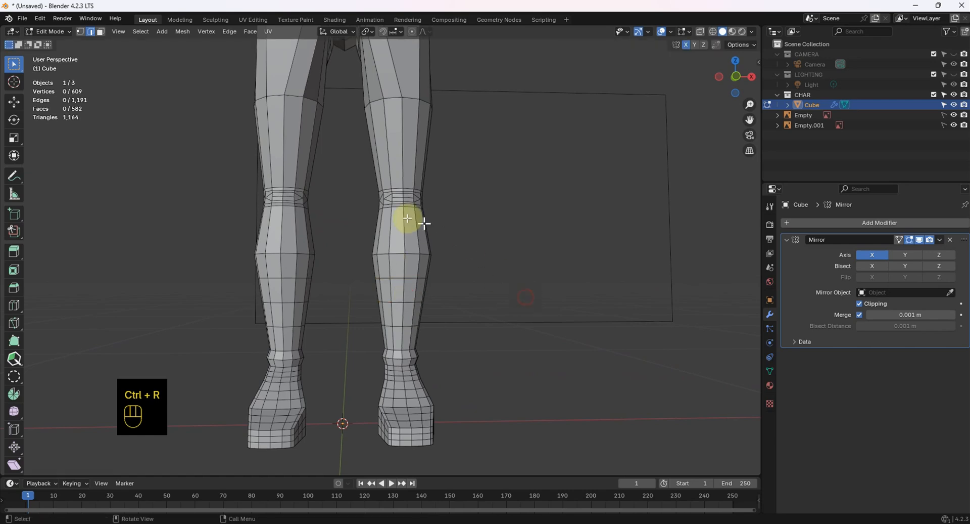
- Add two evenly spaced edge loops around the leg between the knee and the widest part of the calf
key(ctrl+r)
scroll(411, 222, up, 1)
click(411, 222)
right_click(521, 260)
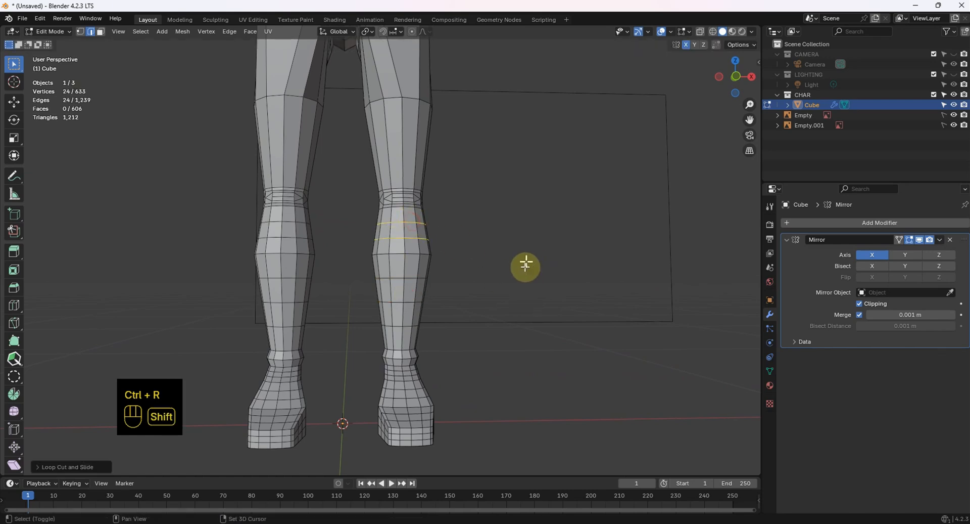
- Add three evenly spaced edge loops around the lower thigh just above the knee and clear the selection
shift+middle_drag(407, 160, 401, 262)
key(ctrl+r)
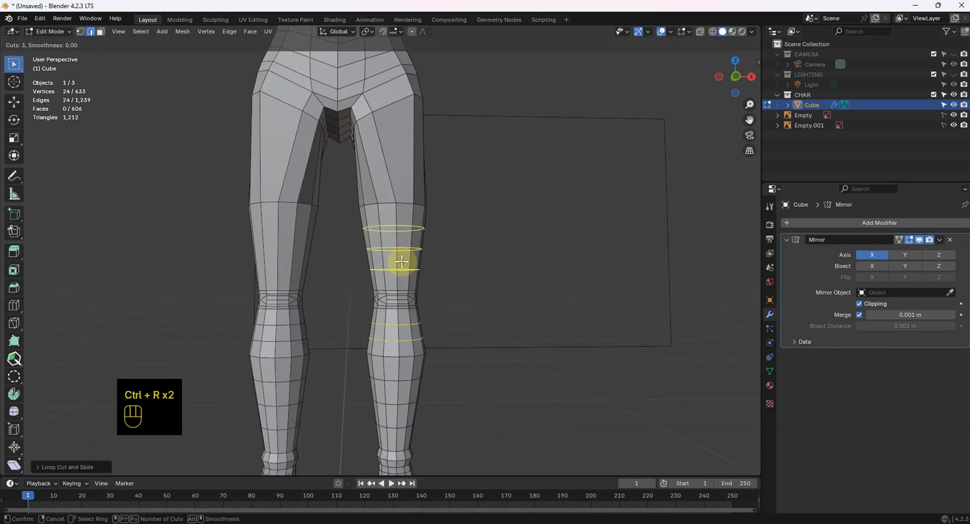
click(402, 261)
right_click(475, 263)
right_click(444, 213)
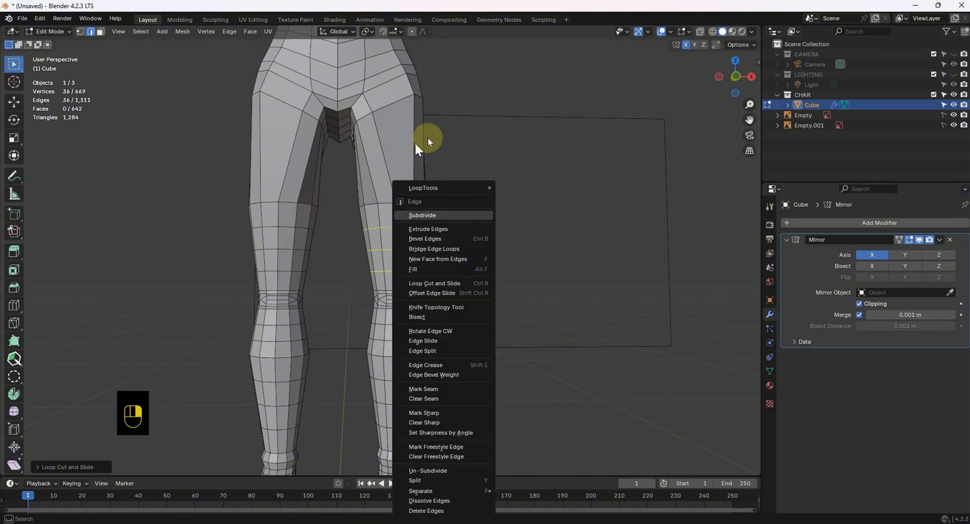
click(416, 152)
- Add three evenly spaced edge loops around the upper thigh between the crotch and mid-thigh
key(ctrl+r)
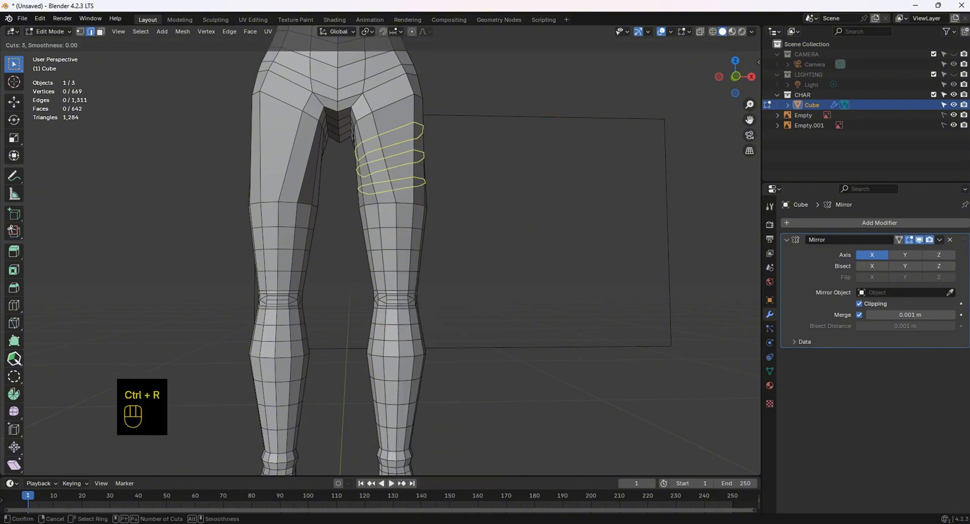
click(514, 195)
right_click(513, 196)
- Switch to Sculpt Mode and even out the upper thigh mesh with the Smooth brush in front view
scroll(462, 216, down, 5)
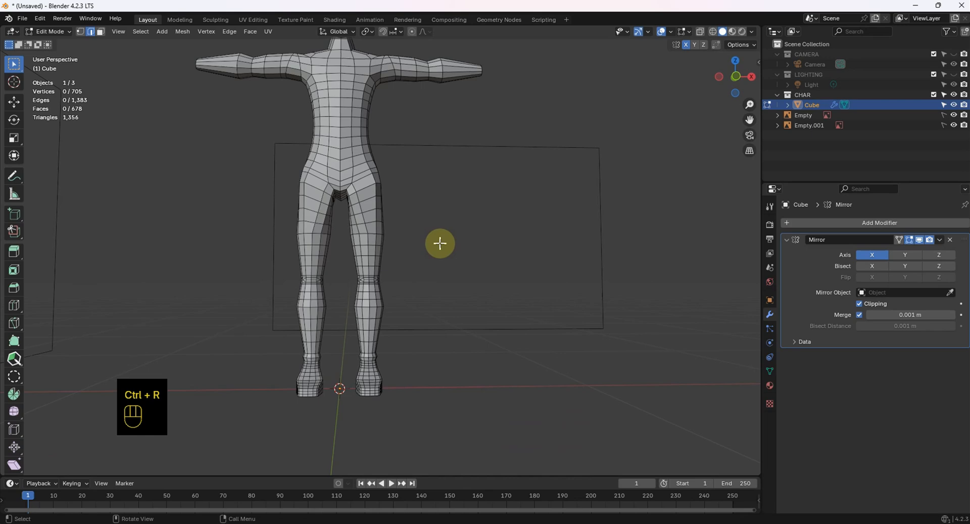
click(53, 32)
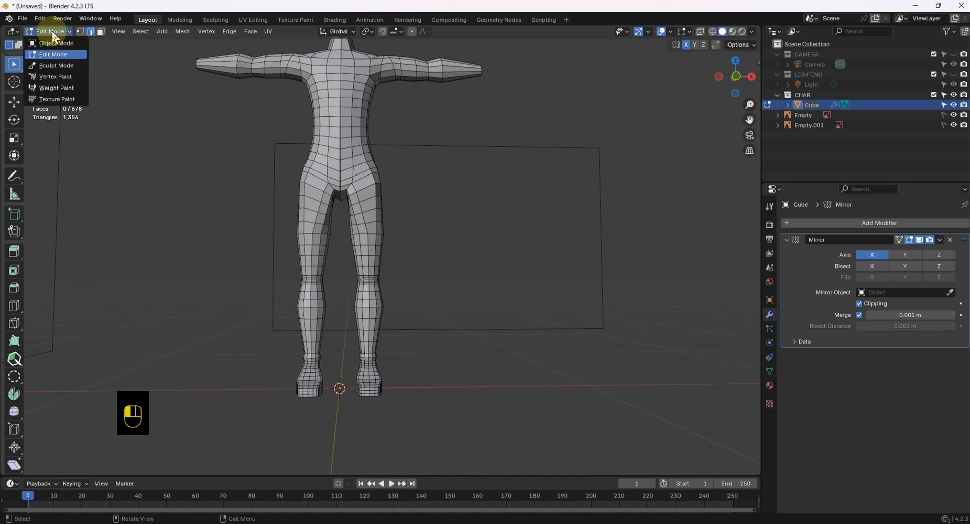
click(57, 66)
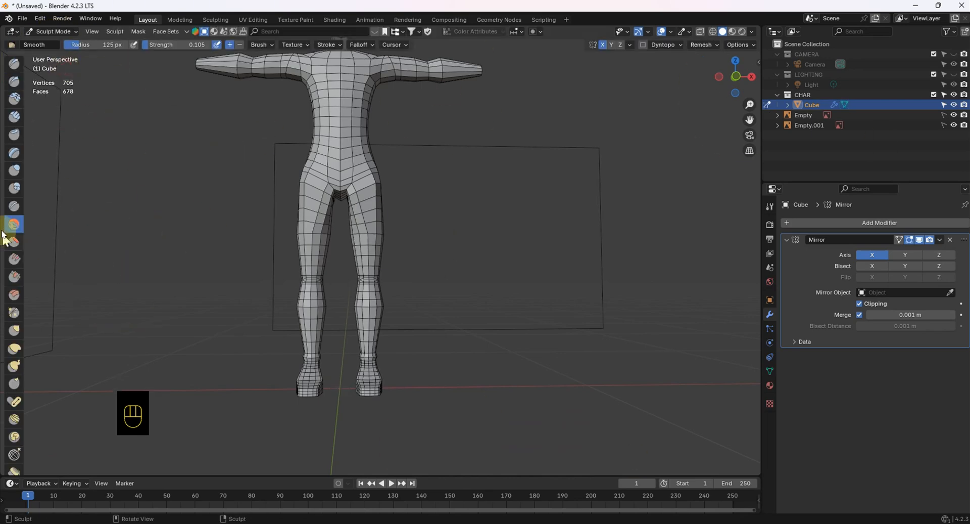
scroll(346, 238, up, 5)
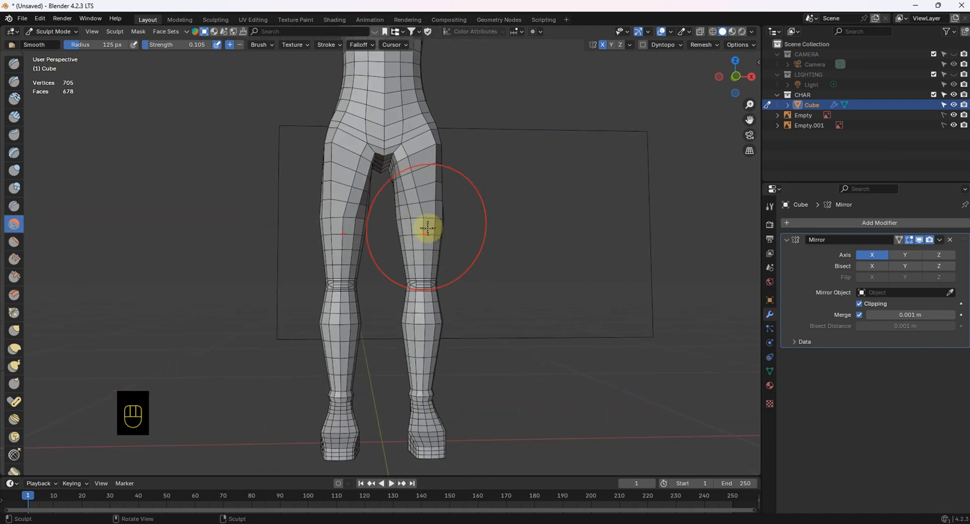
key(KP_1)
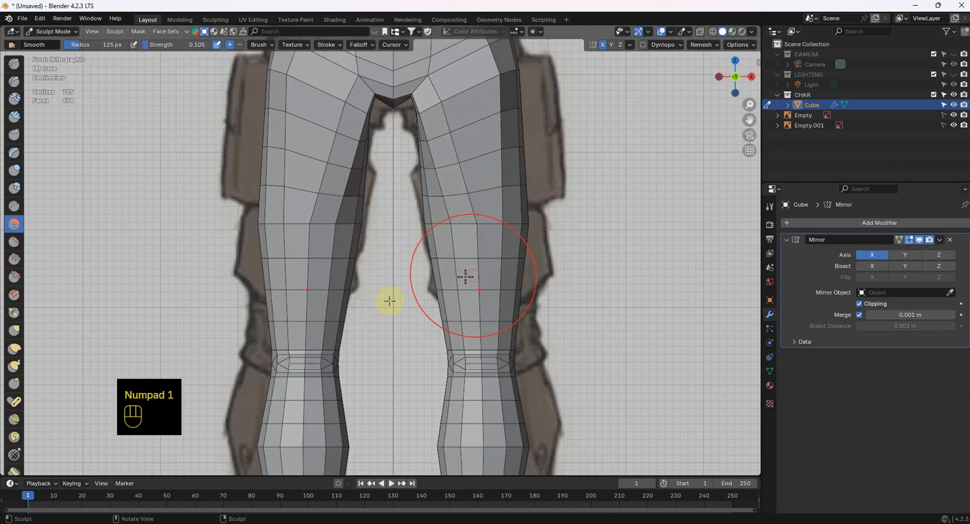
mouse_move(437, 187)
mouse_down()
mouse_move(462, 195)
mouse_move(498, 132)
mouse_move(492, 158)
mouse_move(458, 133)
mouse_up()
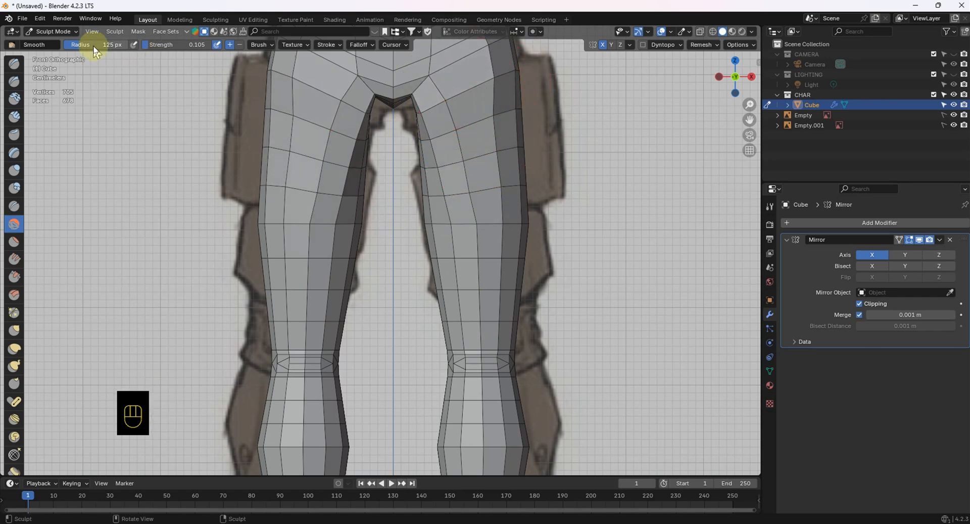
- Smooth the fronts of both thighs down to and over the knees in front view
mouse_move(489, 164)
mouse_down()
mouse_move(463, 147)
mouse_move(519, 160)
mouse_move(518, 288)
mouse_move(432, 278)
mouse_move(460, 303)
mouse_up()
shift+middle_drag(459, 303, 492, 216)
mouse_move(492, 216)
mouse_down()
mouse_move(464, 261)
mouse_move(508, 279)
mouse_move(541, 338)
mouse_move(522, 400)
mouse_move(520, 172)
mouse_move(498, 189)
mouse_up()
shift+middle_drag(393, 277, 409, 370)
shift+middle_drag(355, 167, 381, 288)
drag(335, 212, 340, 320)
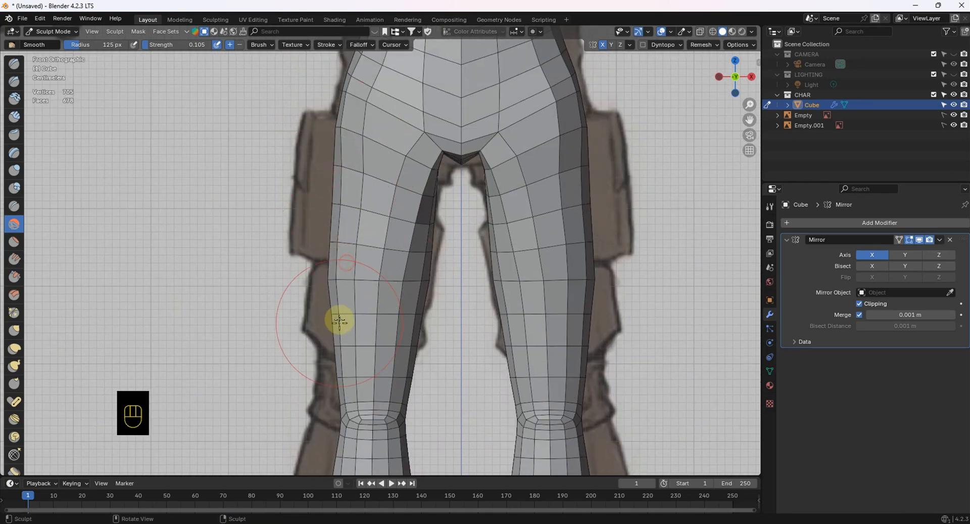
shift+middle_drag(341, 314, 367, 218)
mouse_move(370, 196)
mouse_down()
mouse_move(347, 216)
mouse_move(426, 199)
mouse_move(458, 133)
mouse_up()
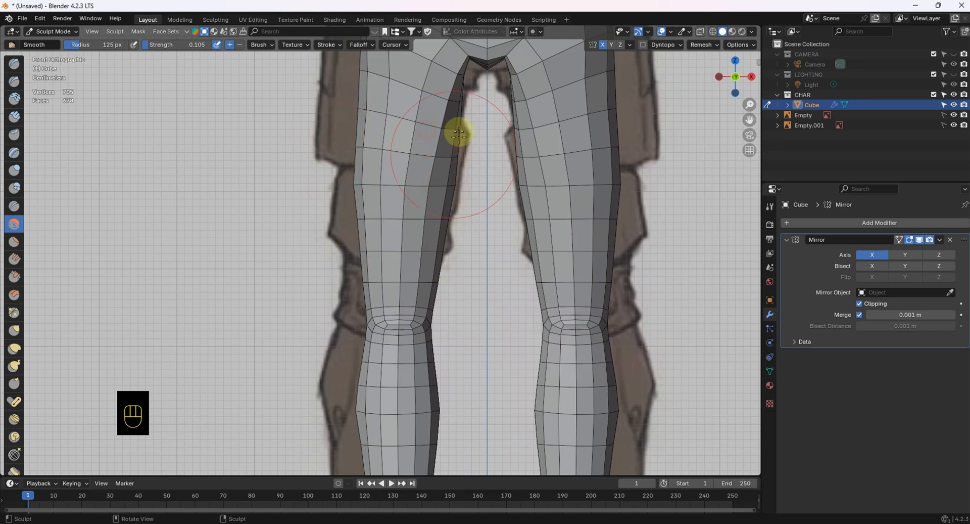
mouse_move(554, 207)
mouse_down()
mouse_move(628, 210)
mouse_move(585, 216)
mouse_move(609, 165)
mouse_move(603, 132)
mouse_up()
- Smooth the crotch and hip area and the lower legs from calf to ankle in front view
shift+middle_drag(603, 131, 568, 407)
mouse_move(581, 238)
mouse_down()
mouse_move(585, 210)
mouse_move(557, 173)
mouse_move(526, 233)
mouse_move(500, 221)
mouse_move(422, 216)
mouse_up()
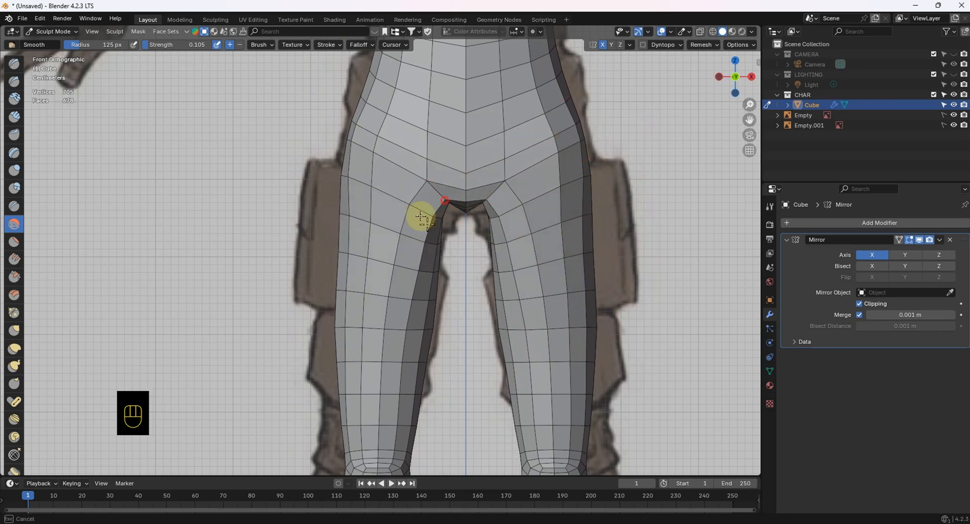
mouse_move(354, 120)
mouse_down()
mouse_move(480, 102)
mouse_move(538, 162)
mouse_move(542, 347)
mouse_up()
shift+middle_drag(542, 346, 612, 155)
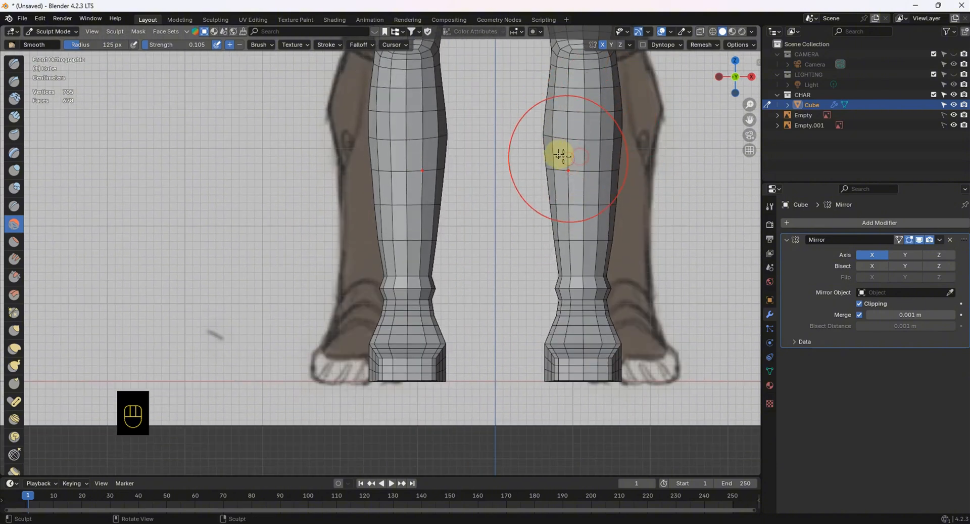
mouse_move(554, 175)
mouse_down()
mouse_move(569, 293)
mouse_move(598, 314)
mouse_move(575, 295)
mouse_up()
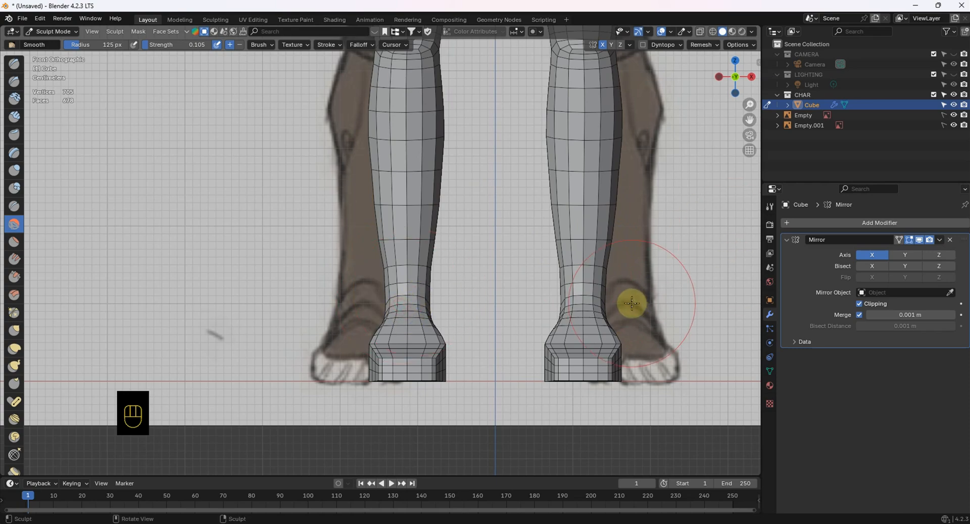
- Smooth the lower legs from the calves down to the heels in back view
key(ctrl+KP_1)
shift+middle_drag(403, 271, 453, 250)
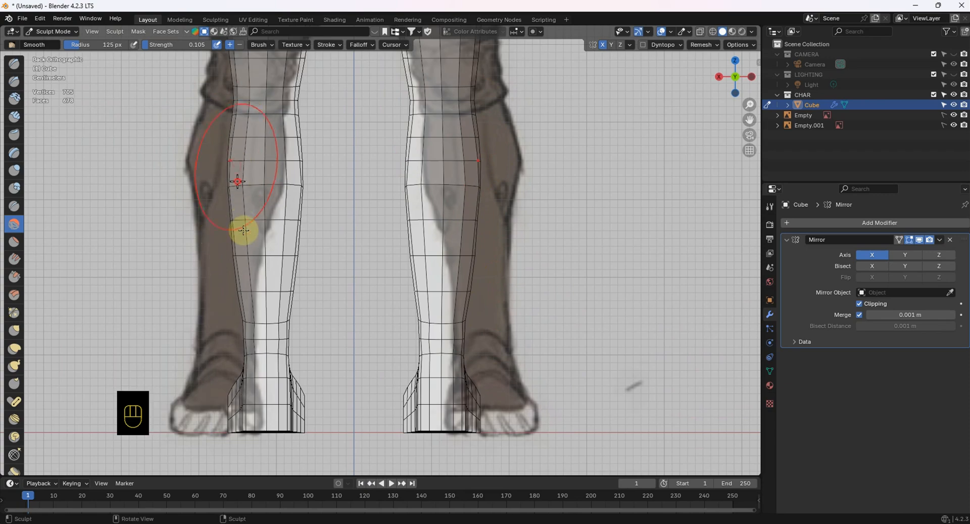
mouse_move(255, 160)
mouse_down()
mouse_move(284, 199)
mouse_move(299, 152)
mouse_move(268, 303)
mouse_move(254, 304)
mouse_move(277, 368)
mouse_move(275, 412)
mouse_up()
- Smooth the backs of the knees and thighs and touch up the lower legs in back view
shift+scroll(288, 303, up, 5)
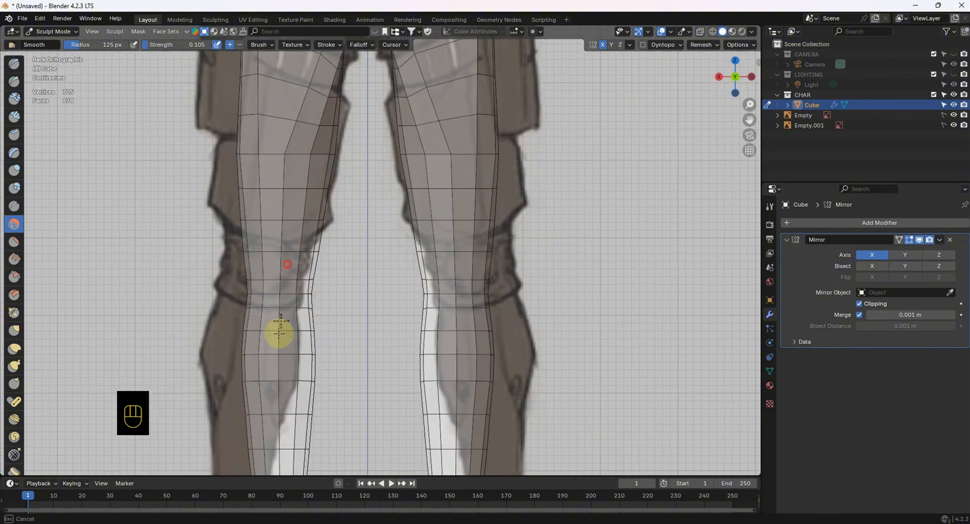
shift+scroll(297, 292, up, 3)
mouse_move(296, 292)
mouse_down()
mouse_move(325, 115)
mouse_move(347, 102)
mouse_move(378, 132)
mouse_move(303, 156)
mouse_move(264, 229)
mouse_move(329, 319)
mouse_move(330, 304)
mouse_up()
shift+scroll(329, 299, down, 2)
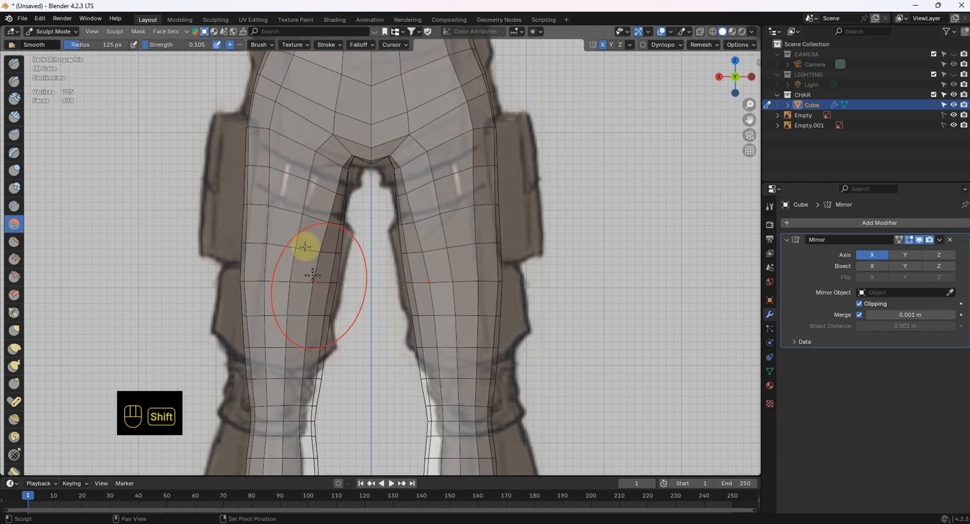
drag(305, 267, 297, 316)
shift+scroll(290, 258, down, 5)
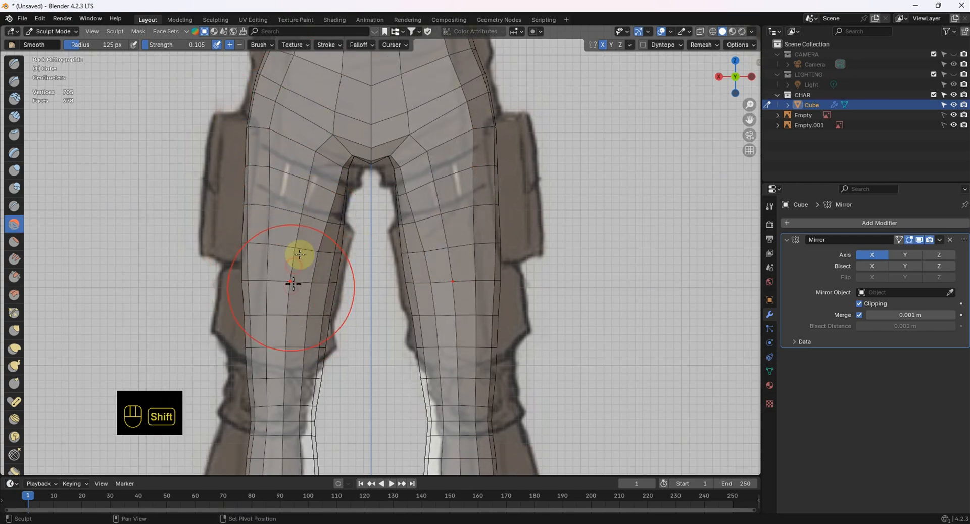
shift+scroll(297, 315, down, 8)
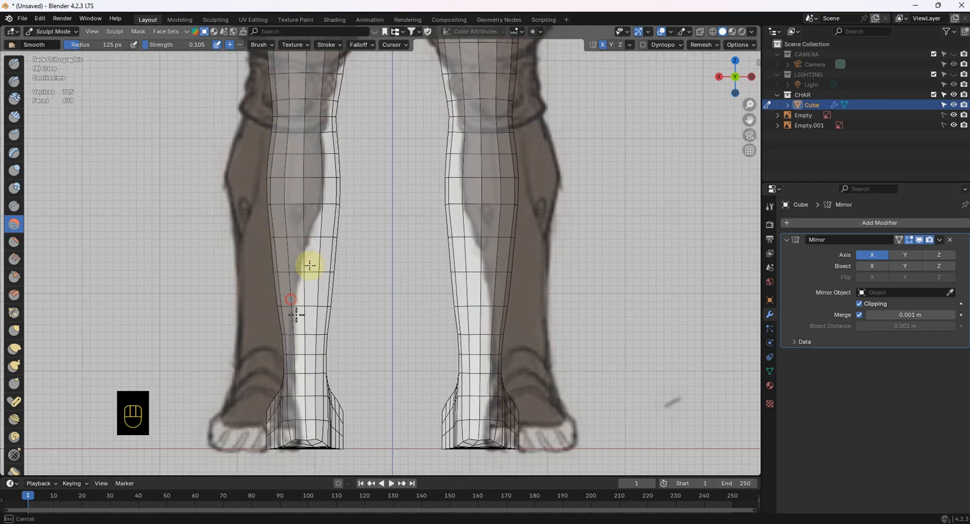
- Smooth the buttocks, hips and lower back in back view
shift+scroll(340, 264, up, 12)
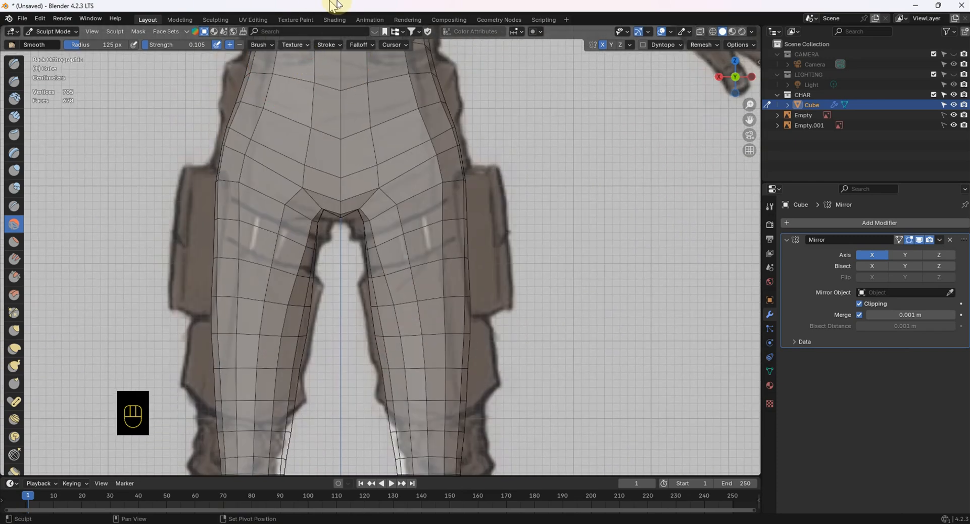
shift+scroll(378, 303, up, 4)
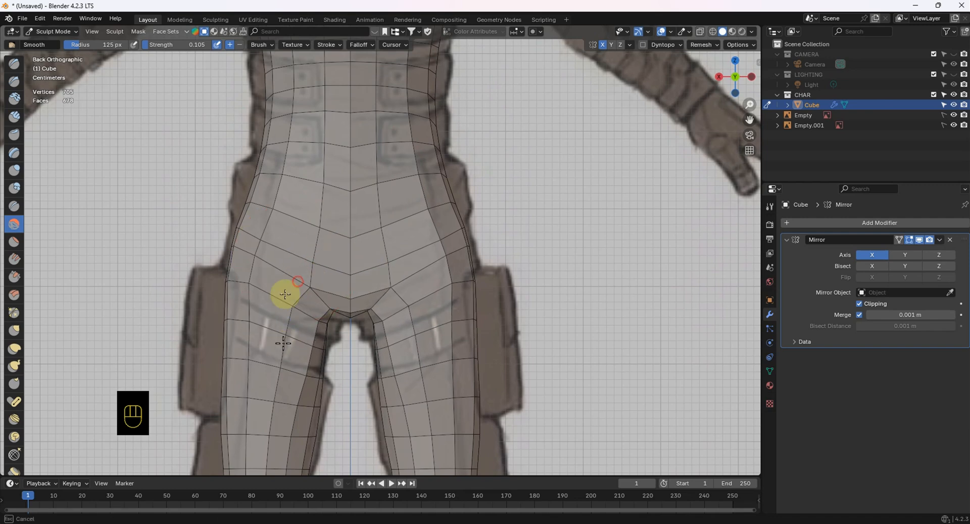
drag(285, 293, 405, 315)
shift+middle_drag(332, 257, 343, 266)
mouse_move(304, 221)
mouse_down()
mouse_move(288, 227)
mouse_move(279, 268)
mouse_move(279, 213)
mouse_up()
shift+middle_drag(303, 174, 304, 235)
mouse_move(413, 187)
shift+mouse_down()
mouse_move(423, 230)
mouse_move(403, 148)
shift+mouse_up()
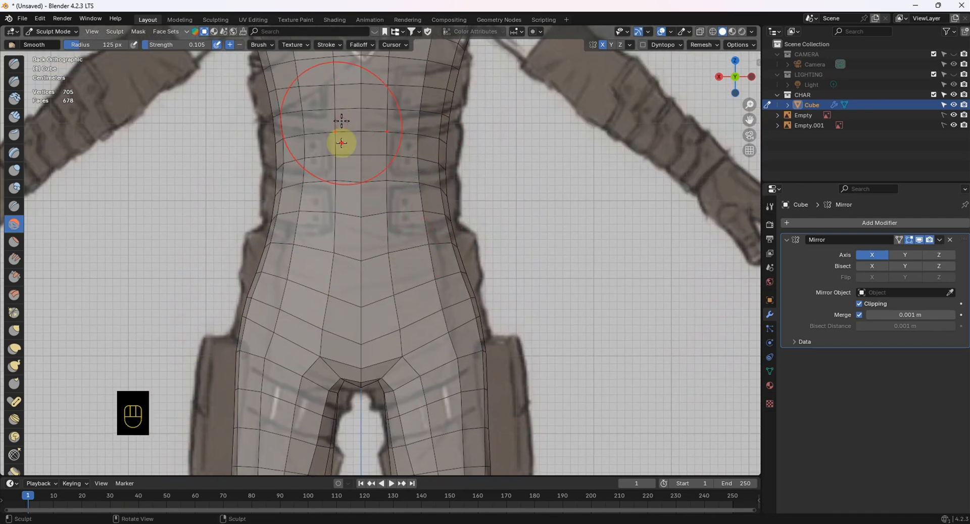
mouse_move(331, 177)
mouse_down()
mouse_move(296, 169)
mouse_move(352, 173)
mouse_up()
shift+middle_drag(352, 174, 358, 189)
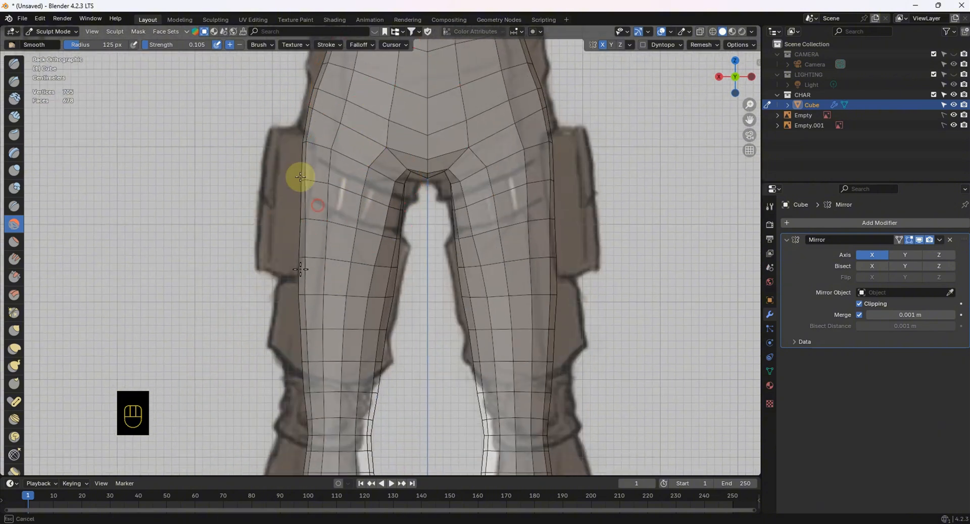
- Smooth the leg along its calf, knee, thigh and foot in the right side view
scroll(355, 189, up, 3)
shift+middle_drag(377, 268, 384, 127)
shift+middle_drag(382, 231, 387, 286)
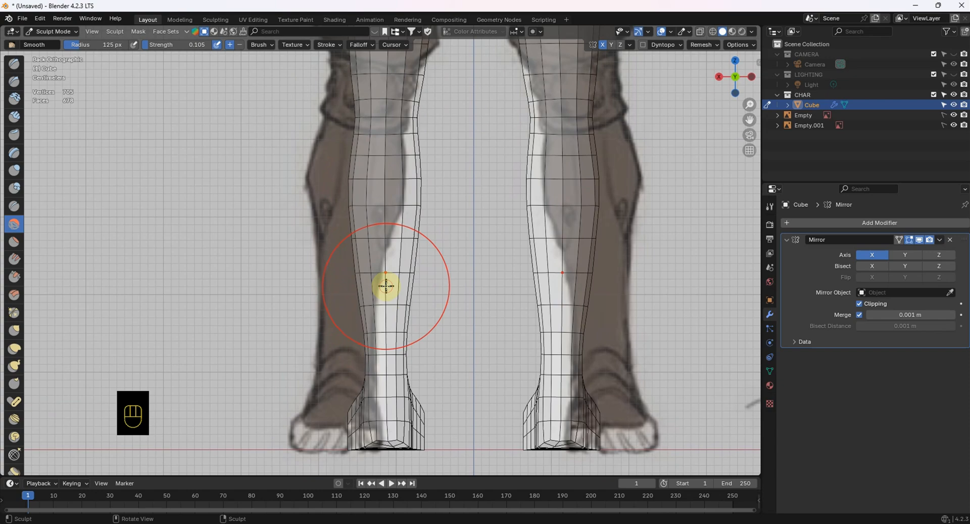
key(KP_3)
mouse_move(401, 173)
mouse_down()
mouse_move(362, 173)
mouse_move(349, 259)
mouse_up()
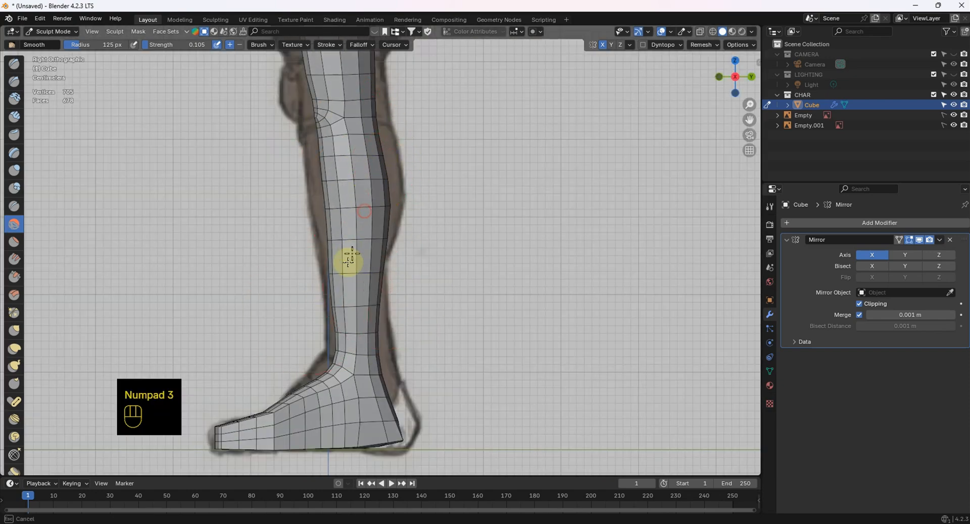
shift+middle_drag(358, 303, 368, 53)
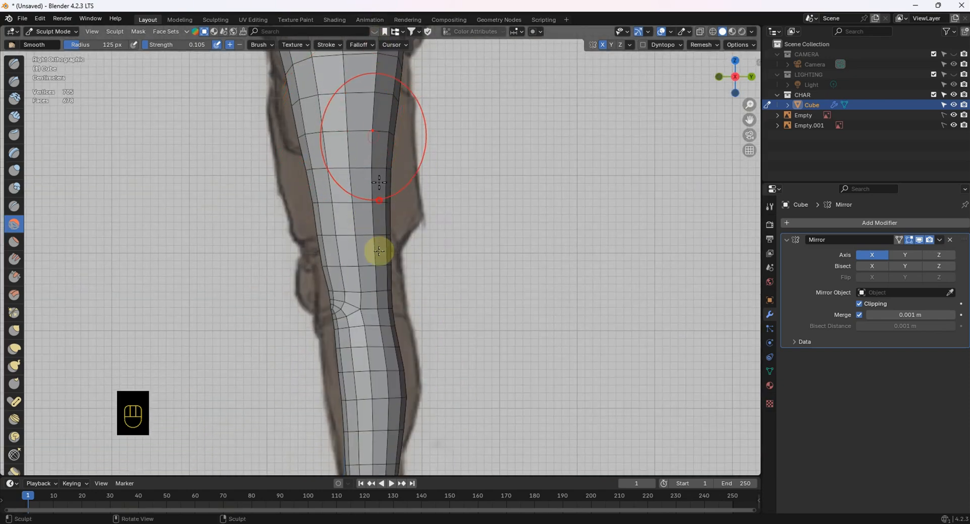
shift+middle_drag(368, 357, 399, 228)
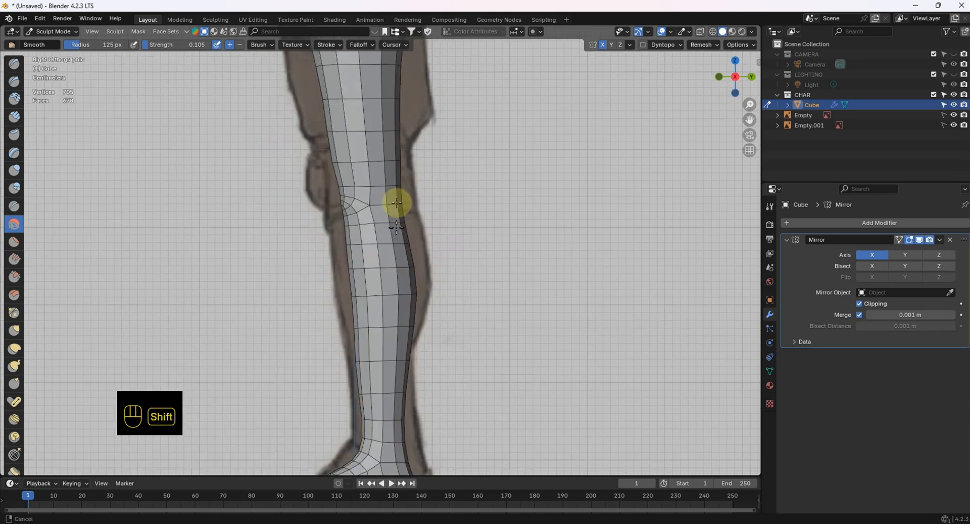
shift+middle_drag(373, 398, 402, 238)
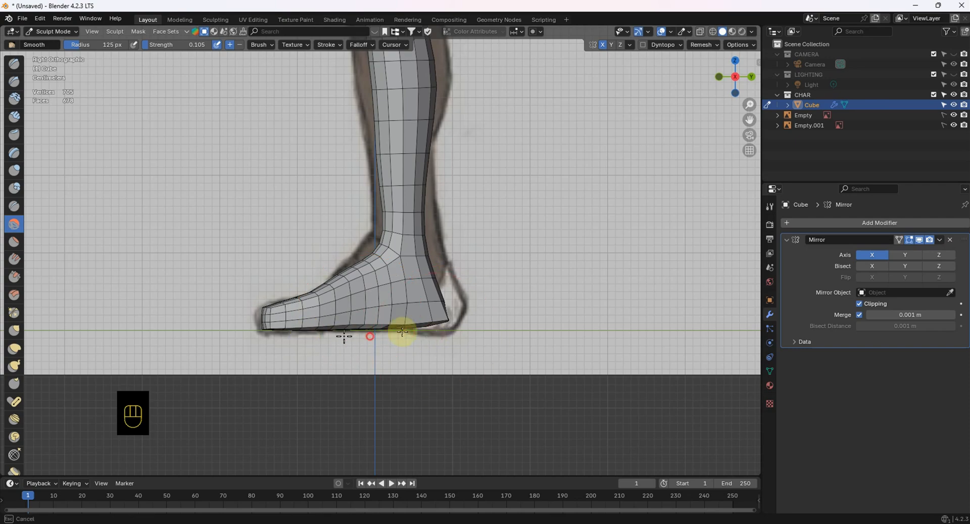
- Smooth the top and sides of the foot from angled perspective views
middle_drag(365, 304, 463, 320)
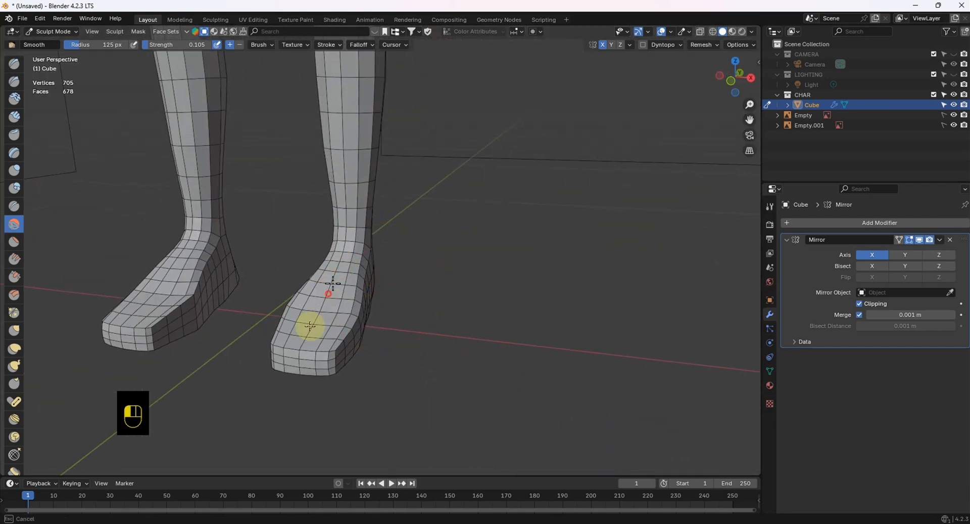
drag(310, 326, 293, 328)
middle_drag(385, 303, 470, 316)
drag(271, 248, 329, 313)
- Smooth the leg surface from just below the knee down through the calf from an angled view
shift+middle_drag(308, 228, 377, 381)
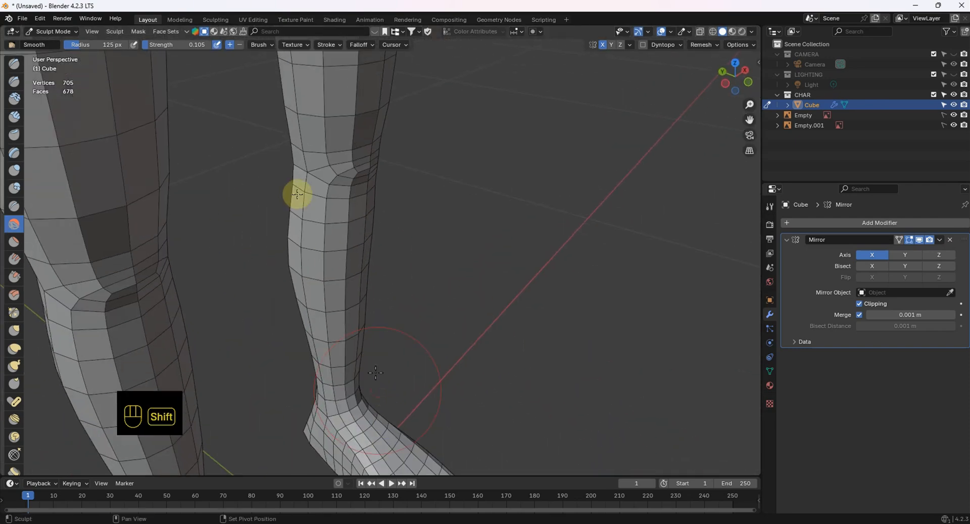
drag(297, 197, 315, 311)
middle_drag(303, 236, 235, 246)
shift+middle_drag(271, 211, 408, 227)
mouse_move(409, 228)
middle_down()
mouse_move(380, 212)
mouse_move(386, 190)
mouse_move(402, 319)
middle_up()
scroll(391, 187, down, 5)
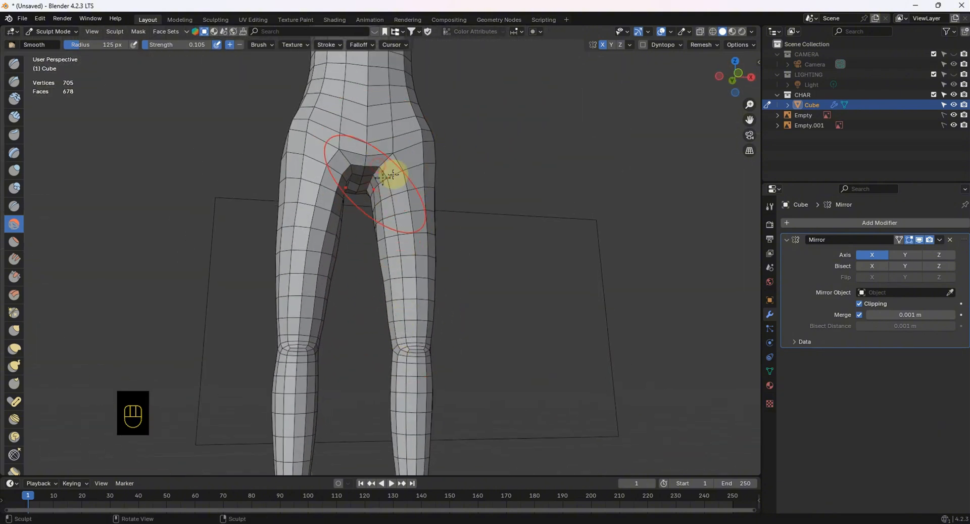
- Smooth the crotch and upper inner thigh from an angled view
mouse_move(393, 174)
mouse_down()
mouse_move(412, 169)
mouse_move(412, 227)
mouse_up()
mouse_move(411, 227)
middle_down()
mouse_move(384, 264)
mouse_move(430, 247)
middle_up()
shift+middle_drag(425, 210, 426, 119)
scroll(445, 263, up, 4)
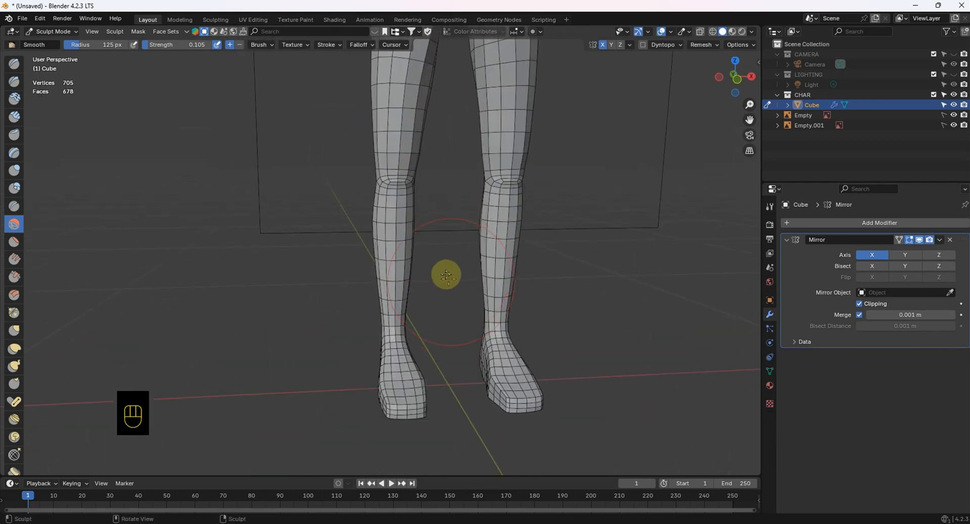
- Bring the legs into front view and switch the character mesh from sculpting to Edit Mode
middle_drag(446, 276, 501, 310)
key(KP_1)
scroll(457, 222, down, 2)
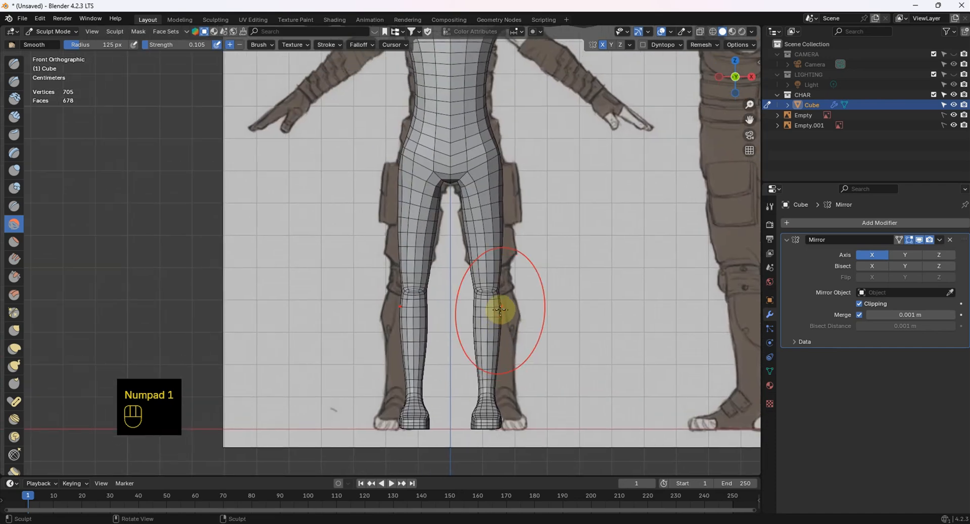
scroll(501, 309, up, 3)
scroll(485, 244, down, 3)
shift+middle_drag(522, 238, 490, 214)
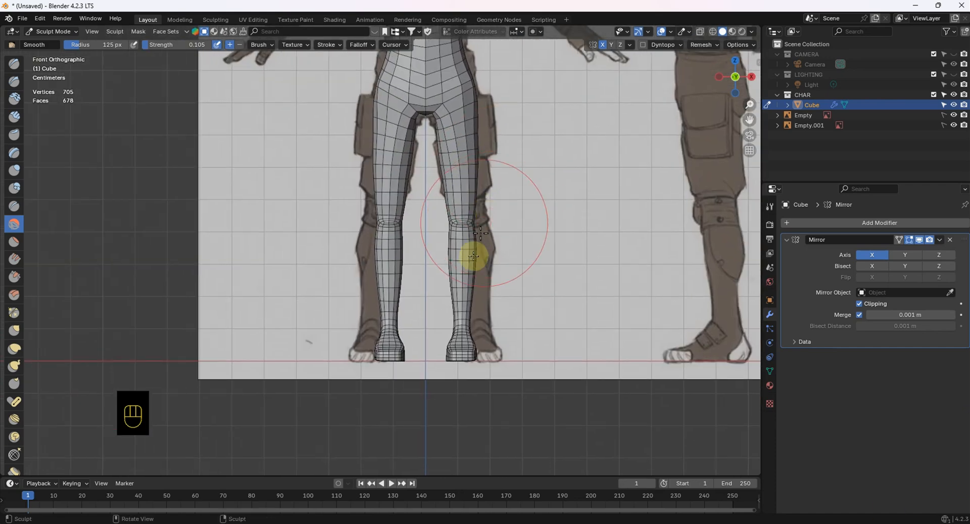
click(69, 34)
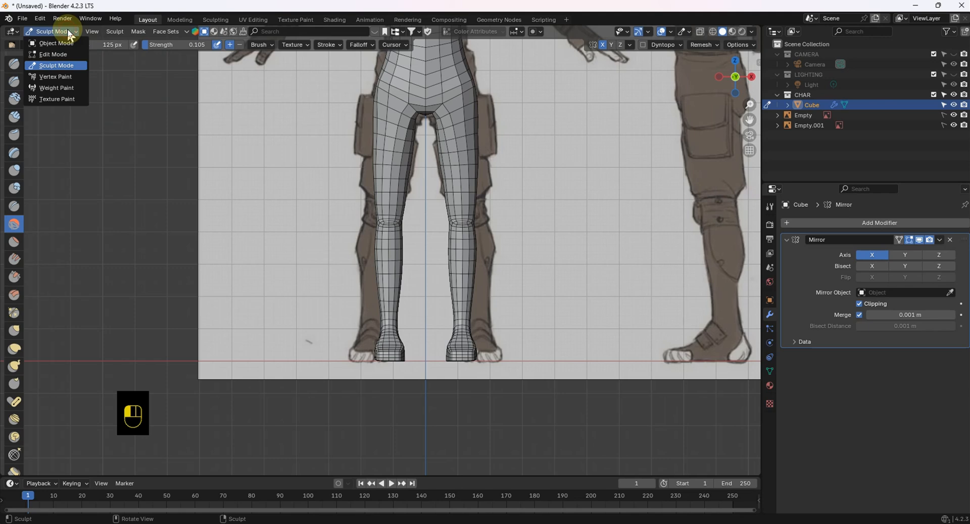
click(69, 54)
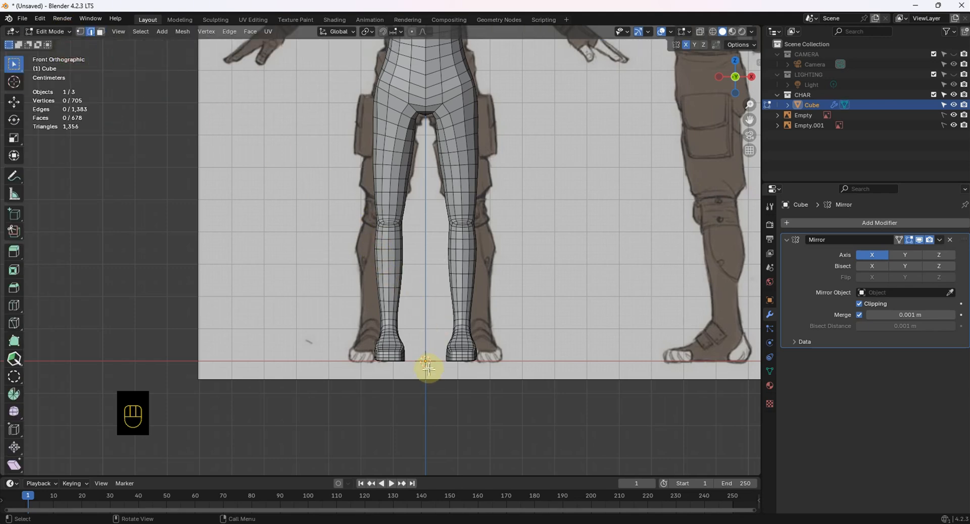
- Enable face selection and select the heel faces on the underside of one foot
key(ctrl+KP_7)
scroll(516, 266, up, 4)
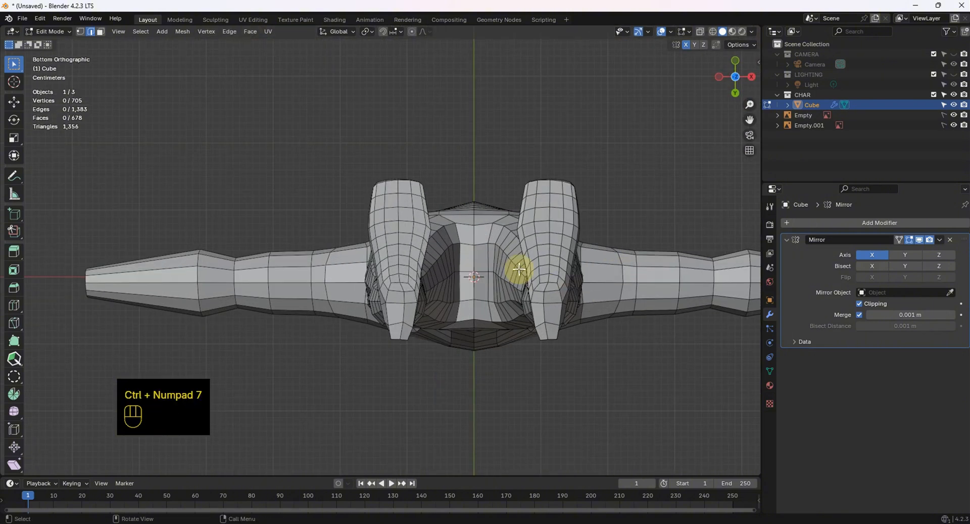
shift+middle_drag(516, 266, 392, 201)
scroll(392, 201, up, 3)
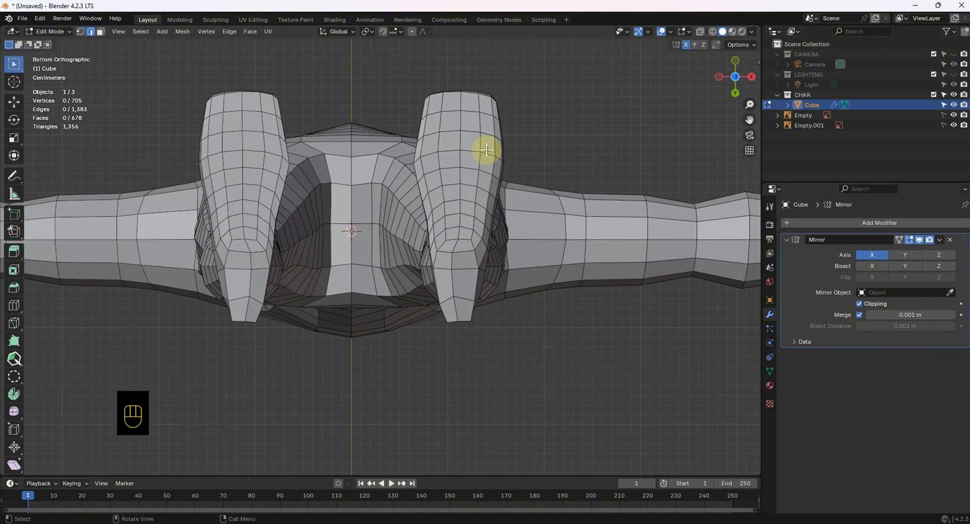
click(101, 32)
middle_drag(368, 206, 315, 303)
scroll(436, 313, up, 4)
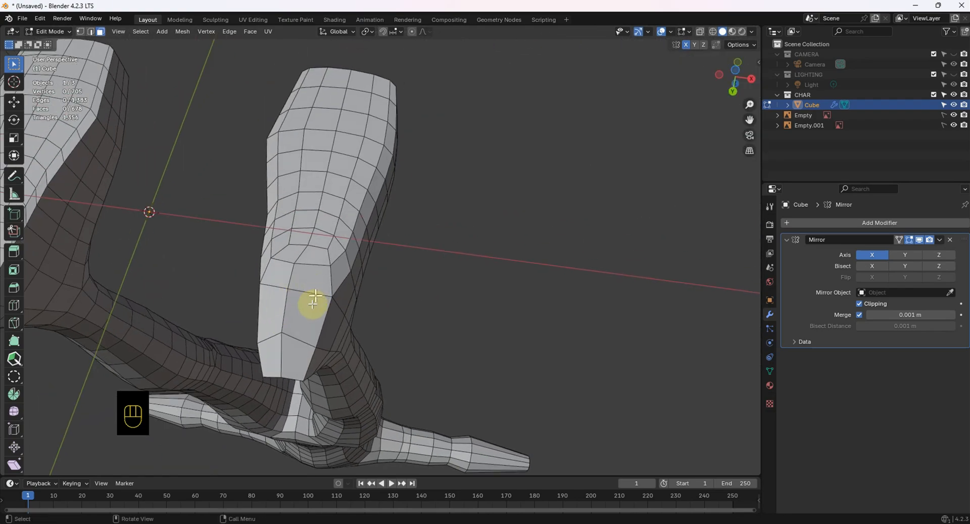
click(299, 309)
shift+click(281, 303)
shift+click(273, 351)
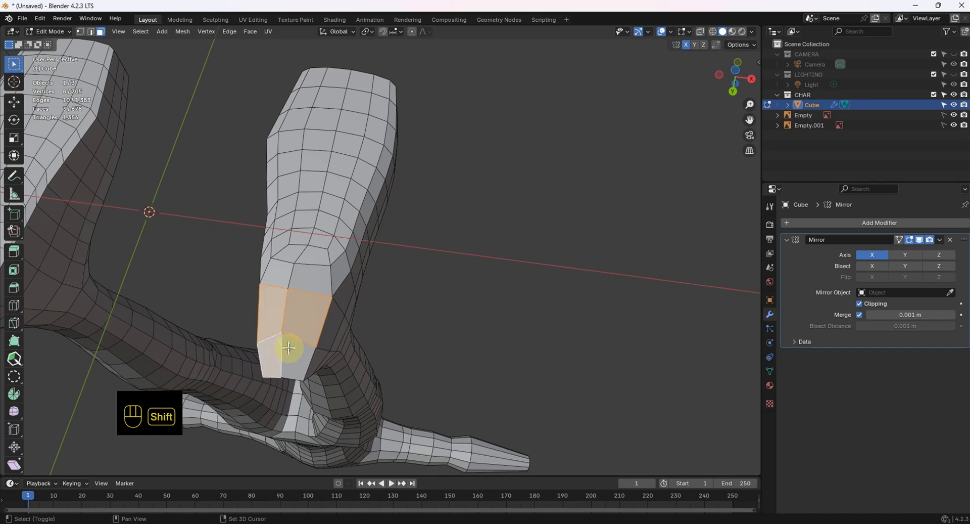
shift+click(296, 351)
shift+click(304, 273)
shift+click(286, 261)
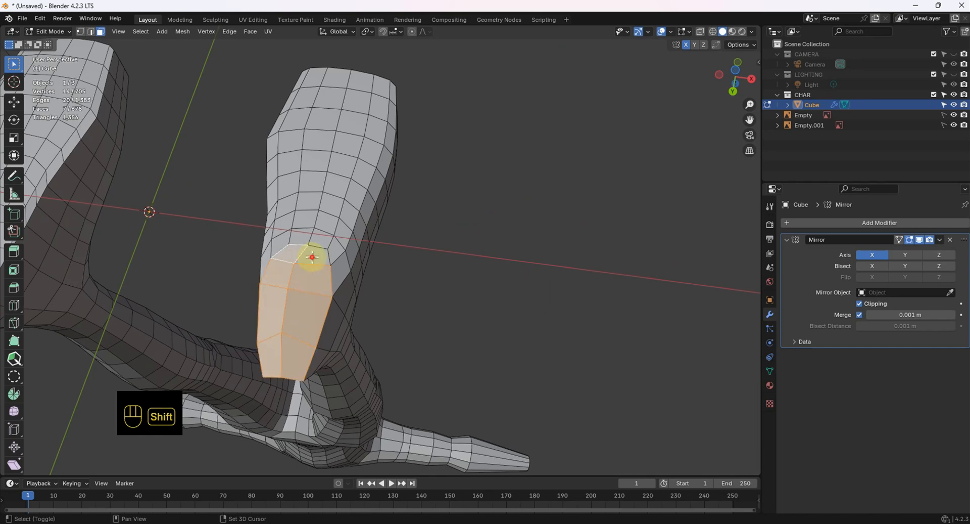
- Add the rest of the sole's faces up to the toes to the selection and delete all selected faces
middle_drag(337, 266, 354, 250)
shift+click(353, 251)
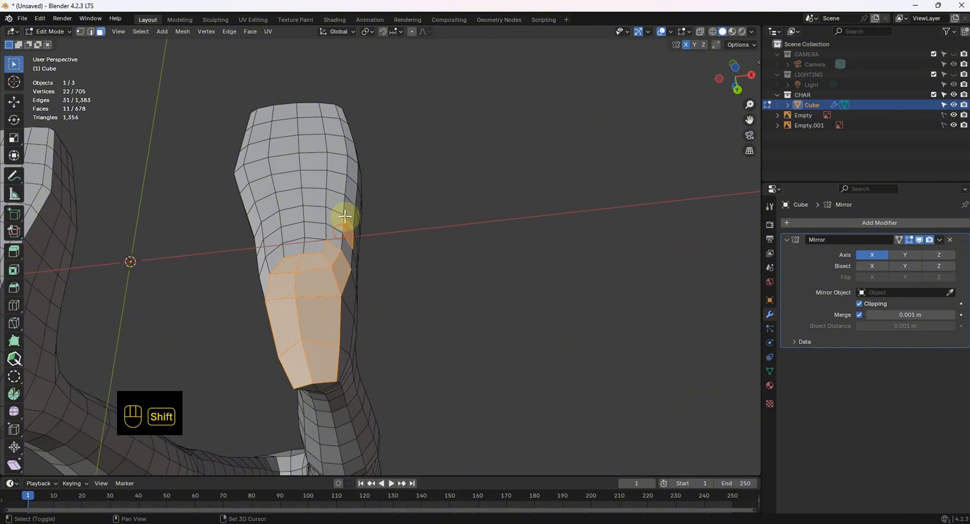
shift+click(347, 237)
shift+click(349, 210)
shift+click(352, 171)
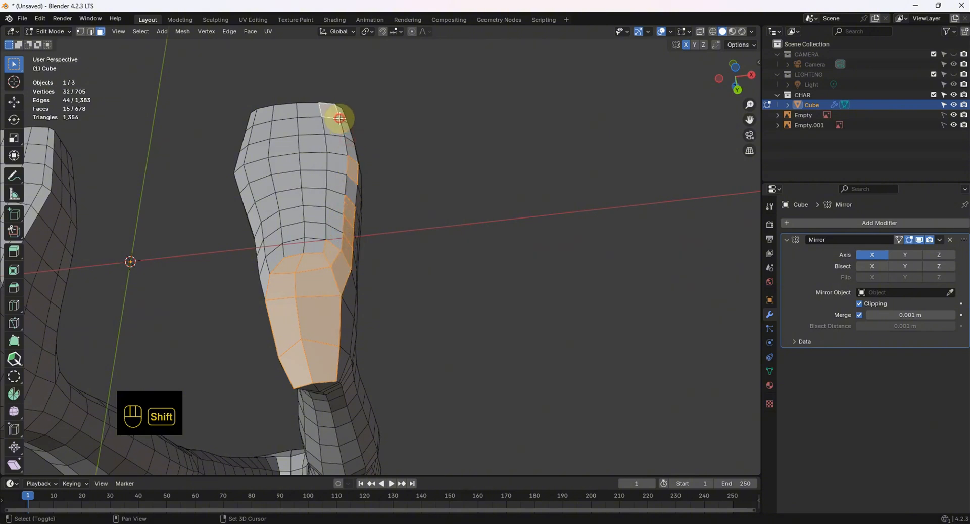
shift+click(282, 146)
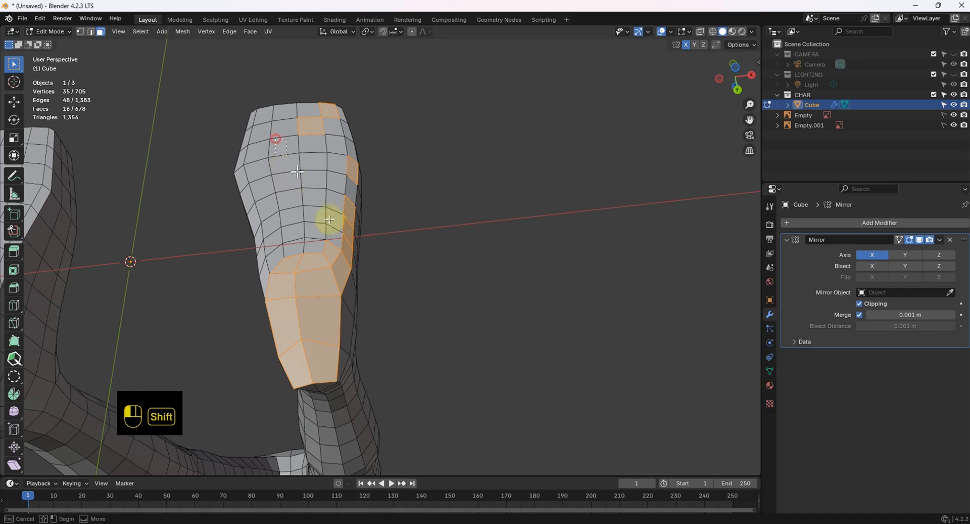
ctrl+shift+click(314, 216)
ctrl+shift+click(289, 262)
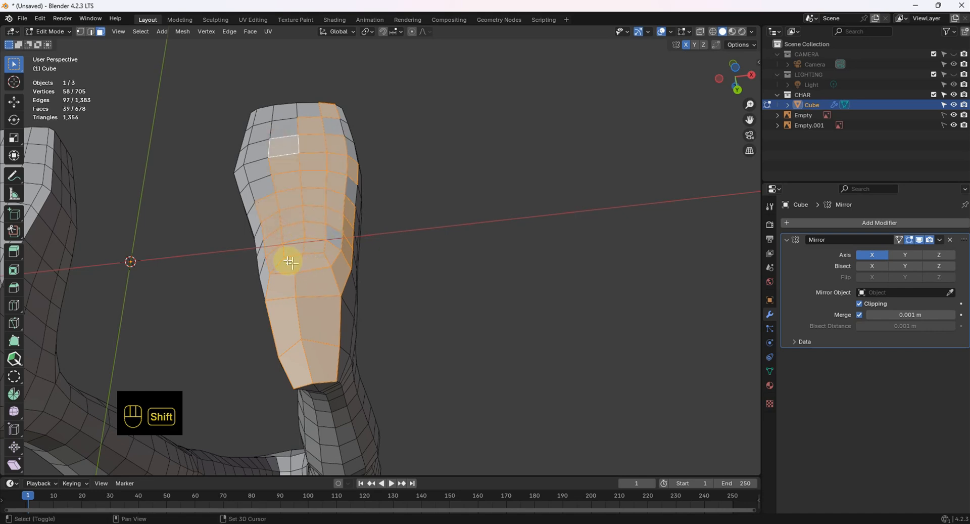
shift+click(261, 265)
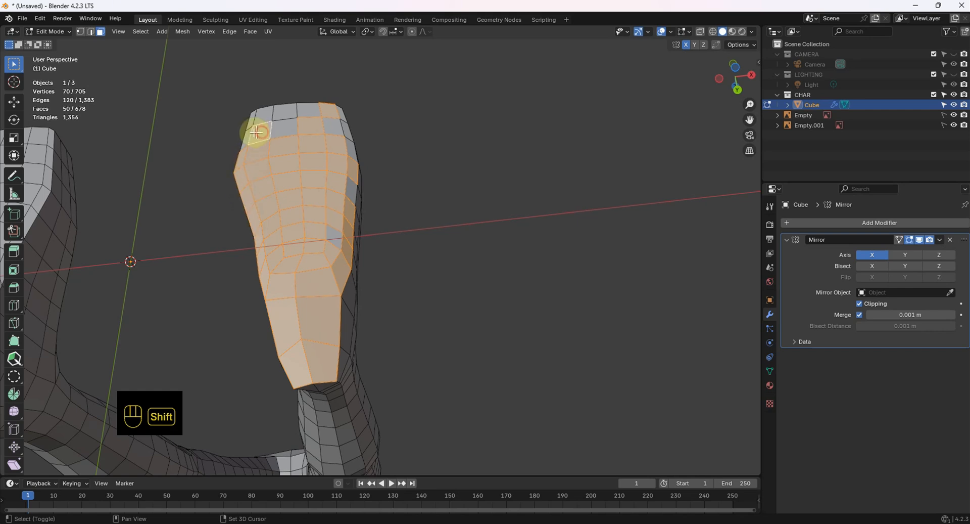
shift+click(310, 110)
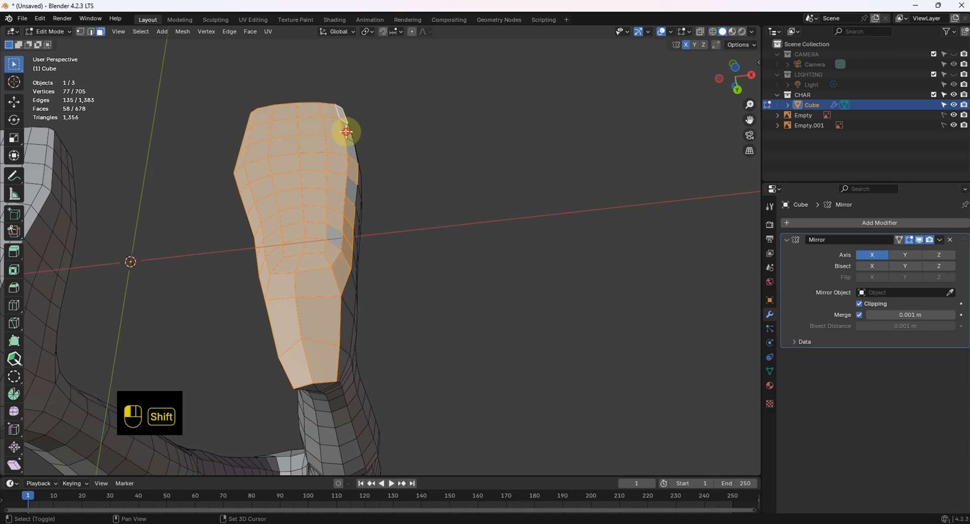
shift+click(350, 184)
shift+click(334, 232)
middle_drag(335, 232, 321, 275)
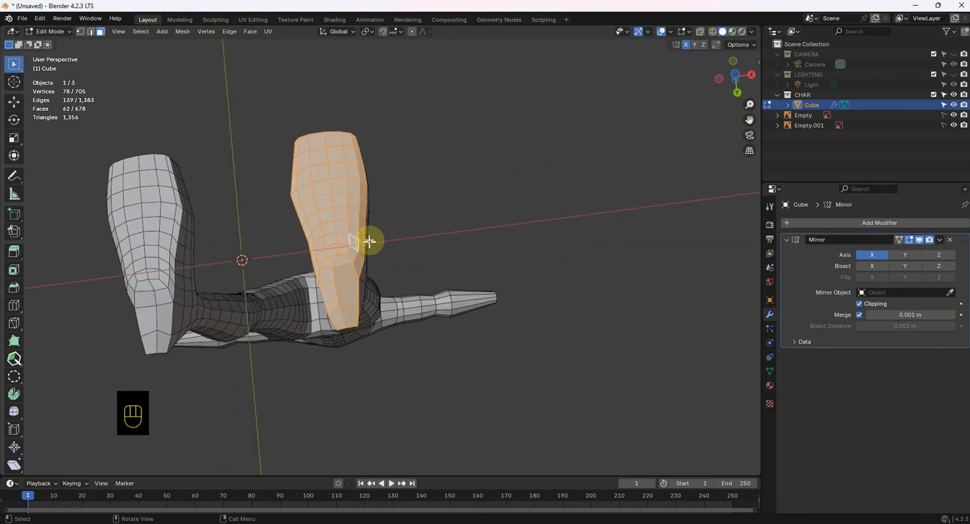
key(x)
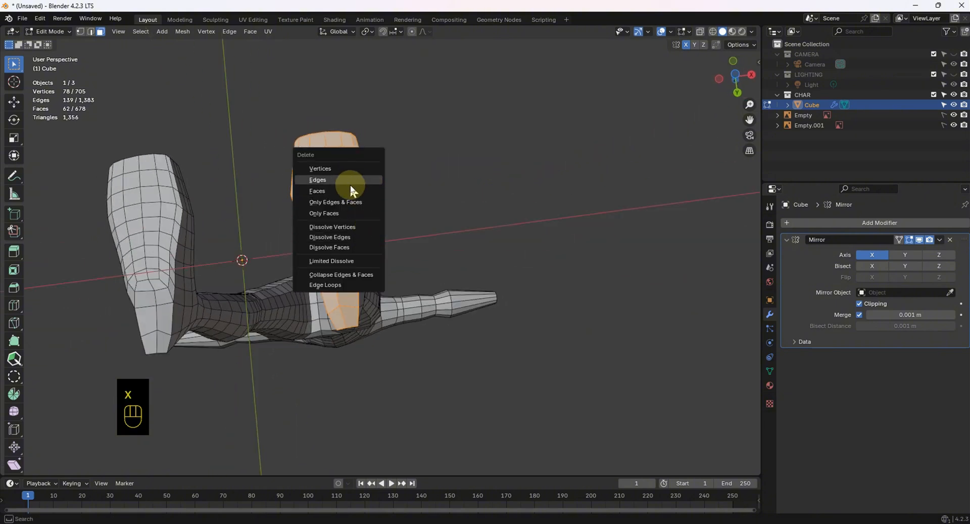
click(352, 190)
- Select the open edge loop around the missing sole in edge selection, then try to inset it in bottom view
middle_drag(353, 190, 167, 83)
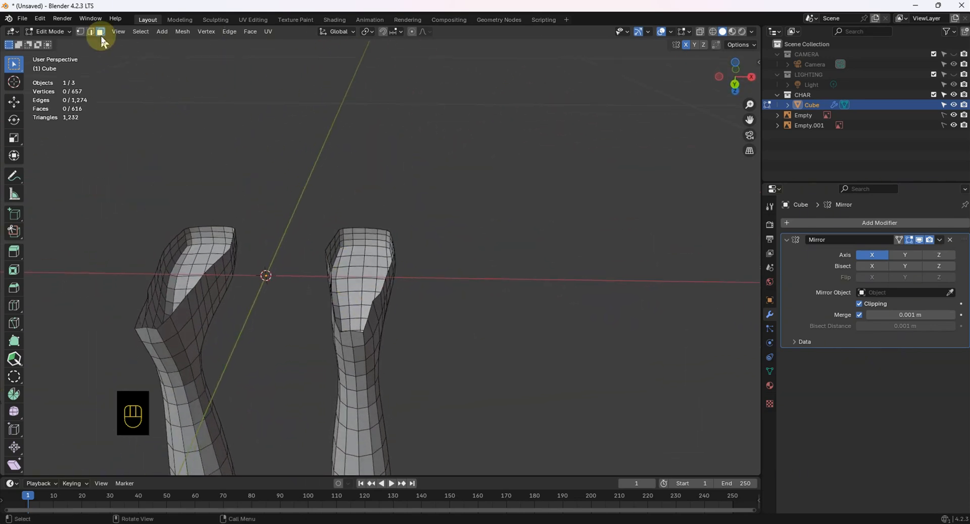
click(94, 32)
scroll(323, 222, up, 4)
alt+click(348, 212)
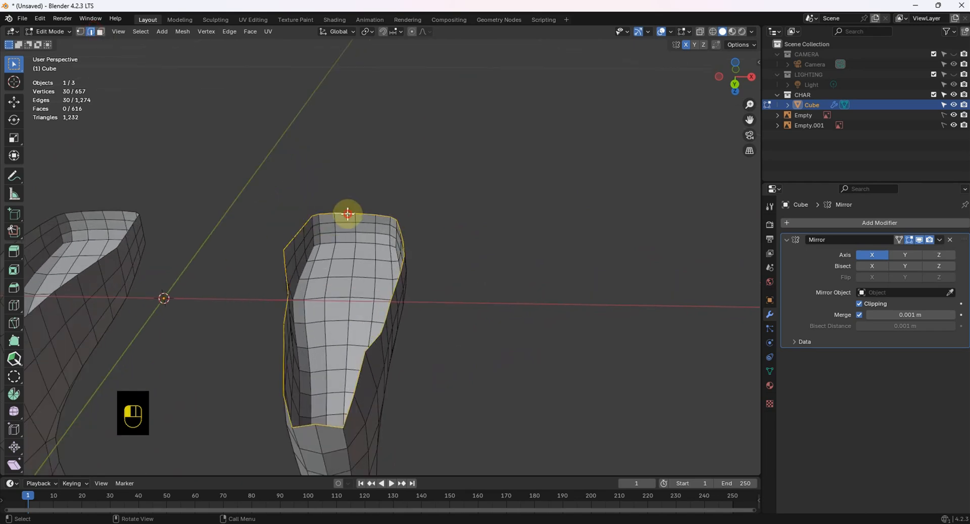
middle_drag(358, 293, 361, 323)
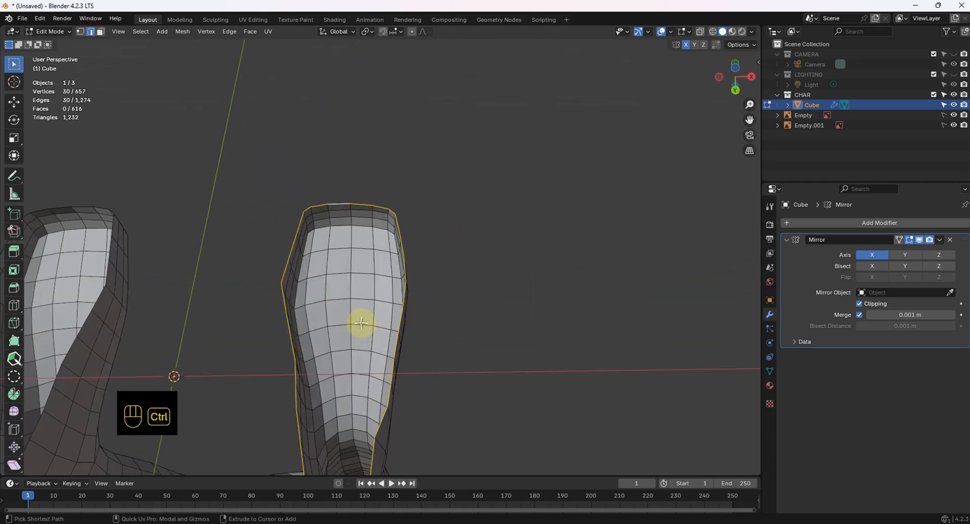
key(ctrl+KP_7)
scroll(369, 254, up, 3)
shift+middle_drag(463, 225, 470, 254)
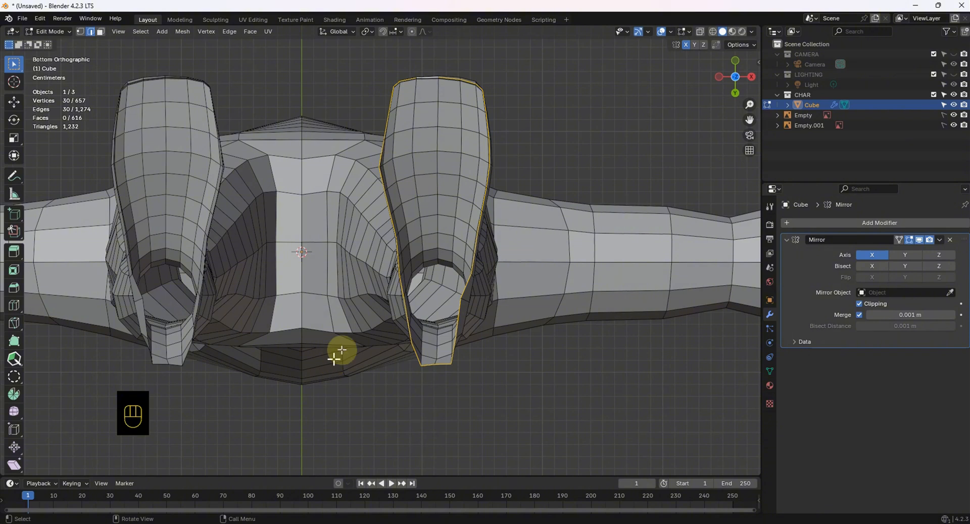
shift+middle_drag(334, 358, 346, 362)
shift+middle_drag(373, 323, 396, 342)
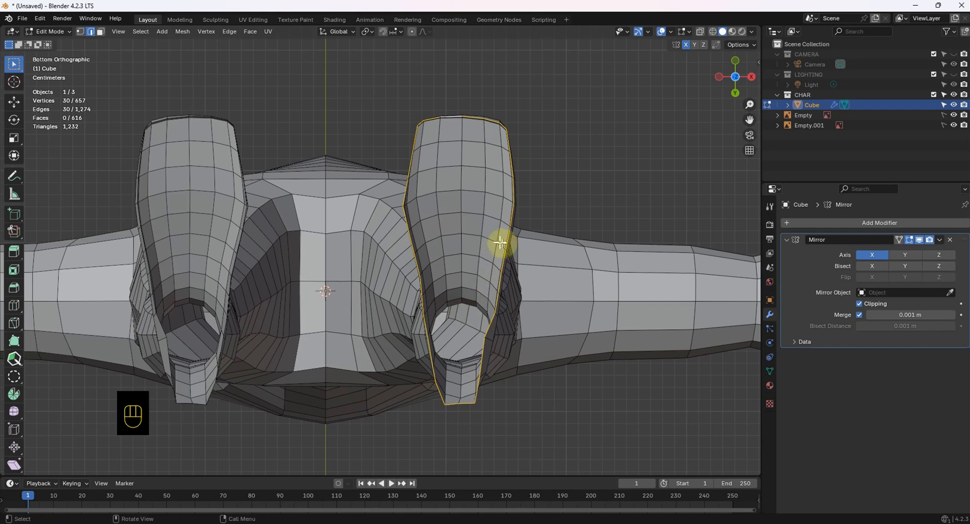
key(i)
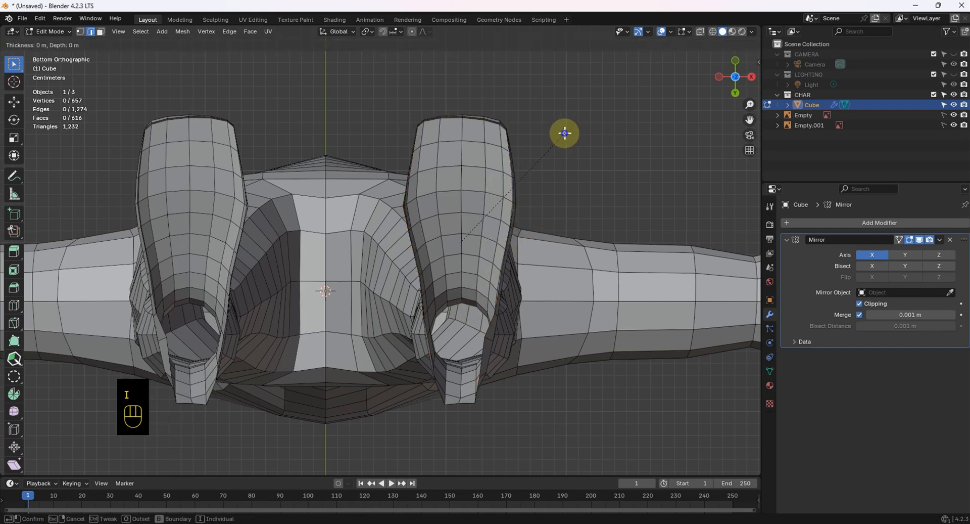
click(581, 227)
- Extrude the sole's open edge loop in place and scale it inward to about 0.81
key(e)
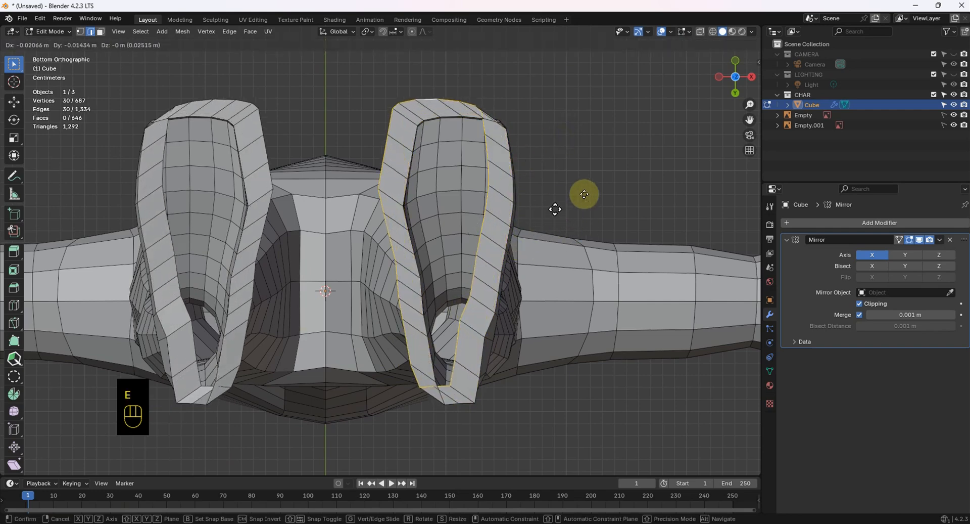
click(576, 203)
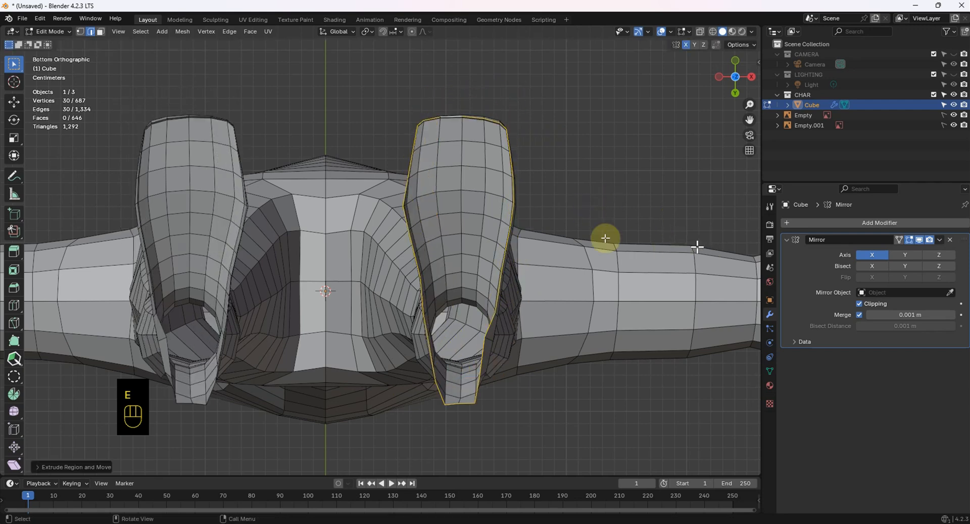
key(s)
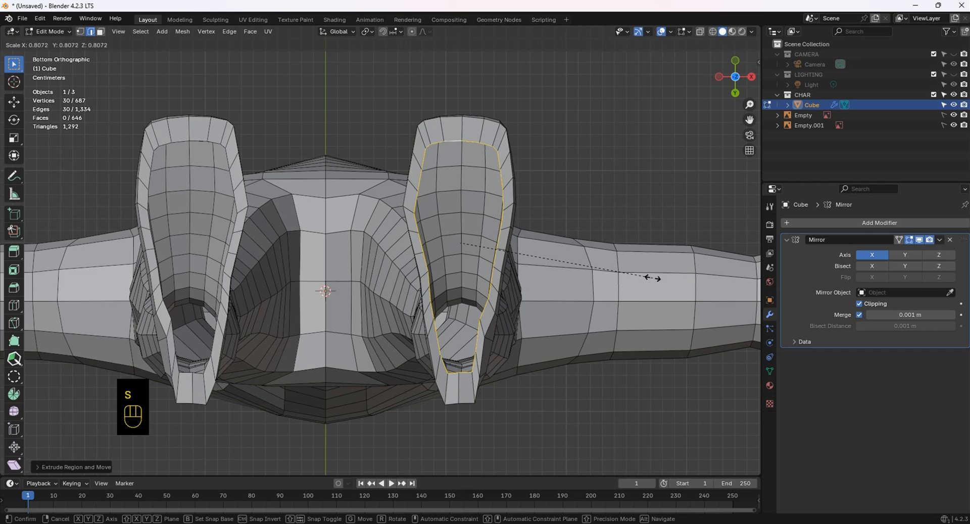
click(563, 283)
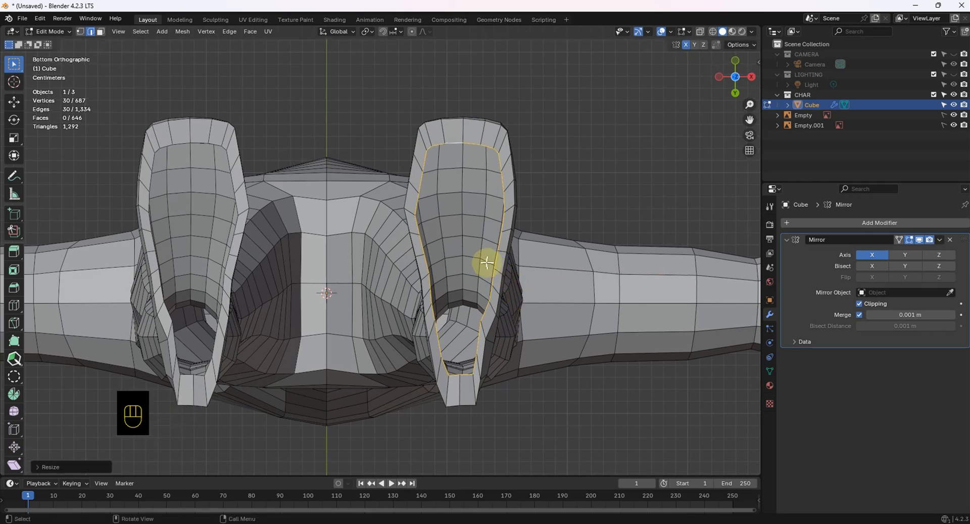
- Fill a face across the sole opening near the toes between two opposite vertex pairs of the inner loop
scroll(411, 209, up, 2)
click(80, 31)
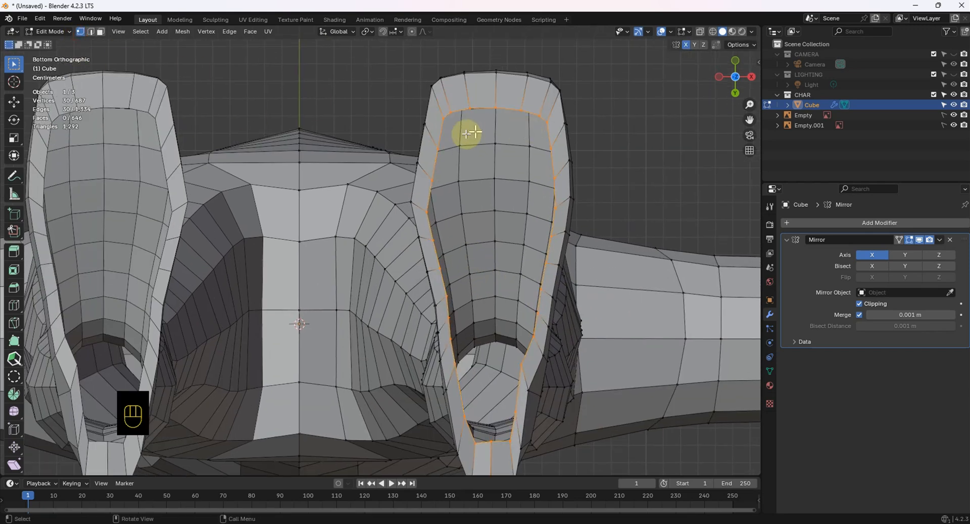
click(440, 143)
shift+click(553, 150)
shift+click(555, 174)
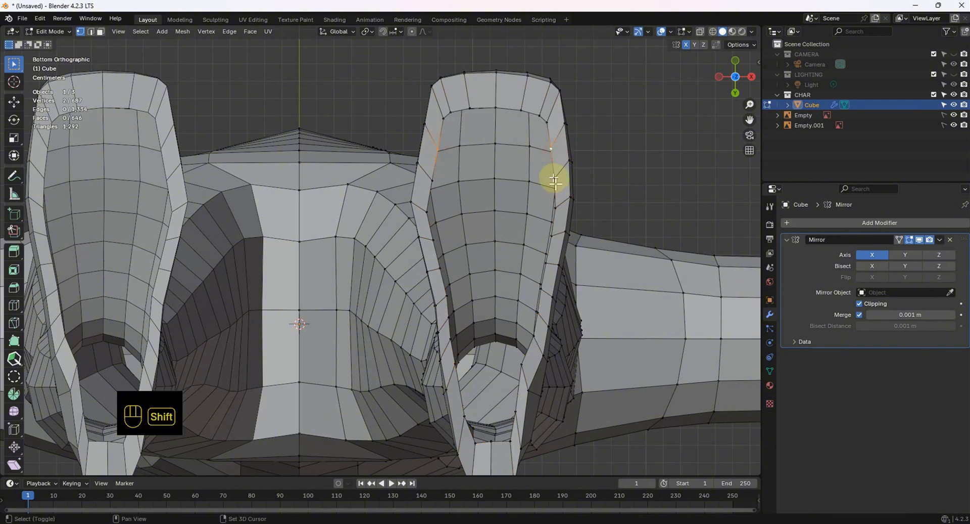
shift+click(432, 179)
key(f)
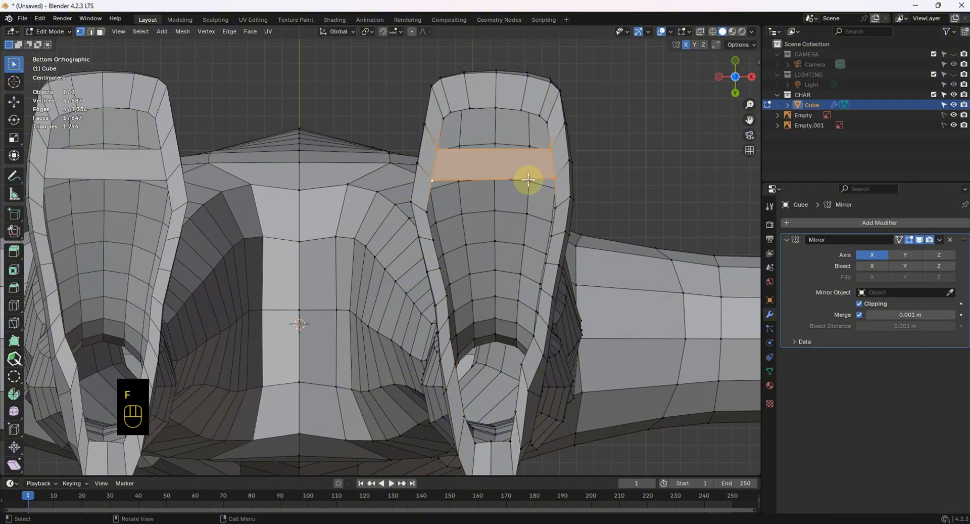
- Fill eight more faces in a row across the sole opening, from the new face's heel-side edge toward the heel
click(90, 32)
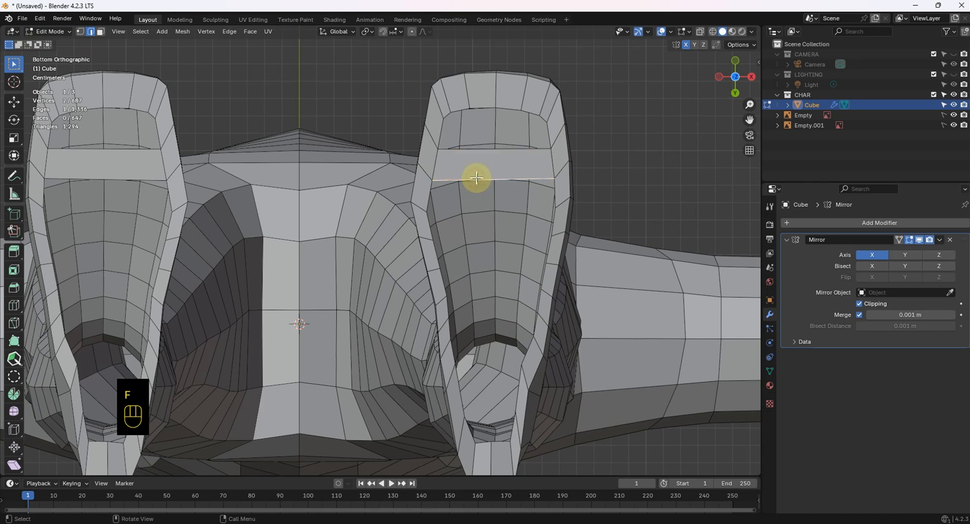
key(f)
key(f)
key(f)
key(f)
key(f)
key(f)
key(f)
key(f)
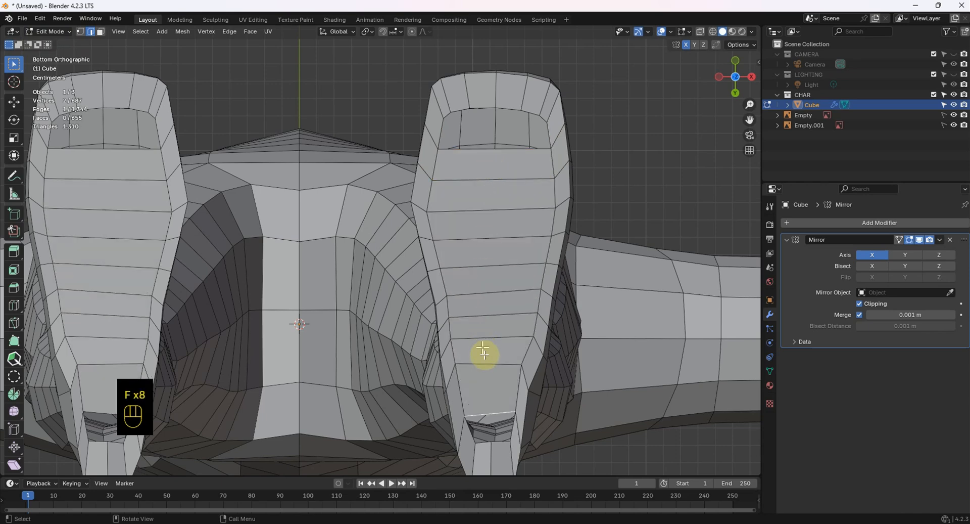
- Add three evenly spaced loop cuts lengthwise along the newly filled sole faces
shift+middle_drag(487, 364, 481, 340)
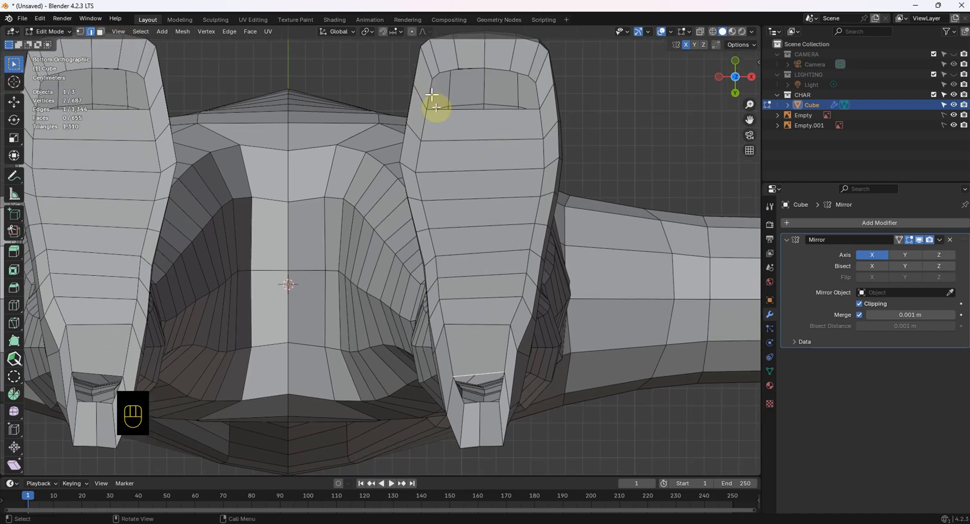
key(ctrl+r)
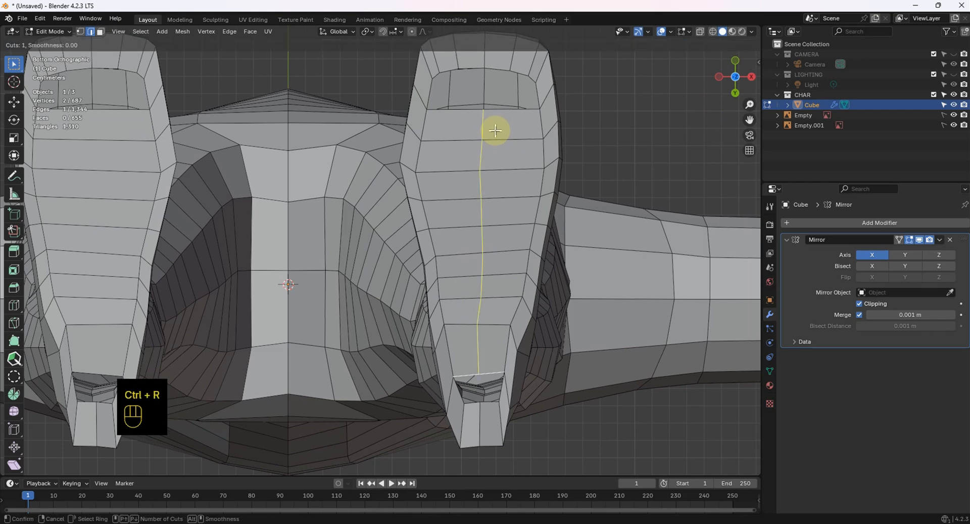
scroll(496, 130, up, 1)
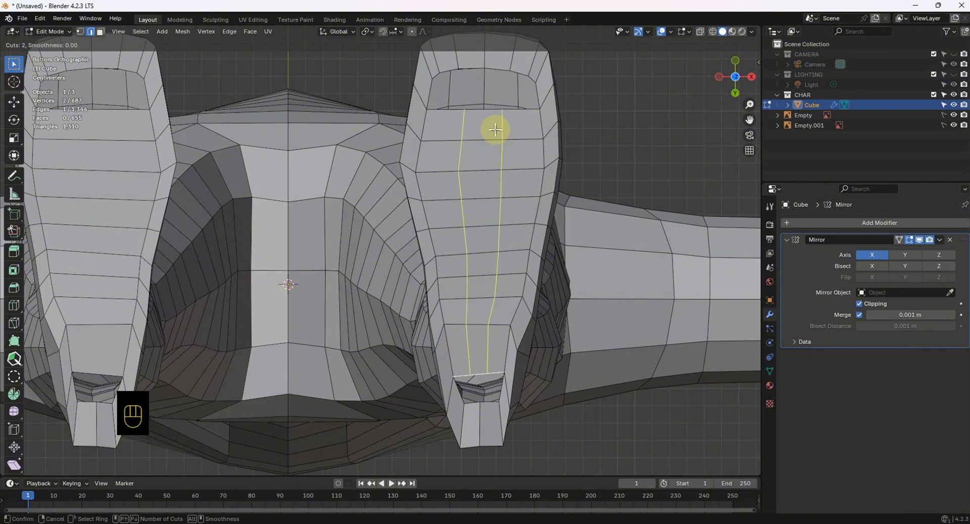
scroll(495, 130, up, 1)
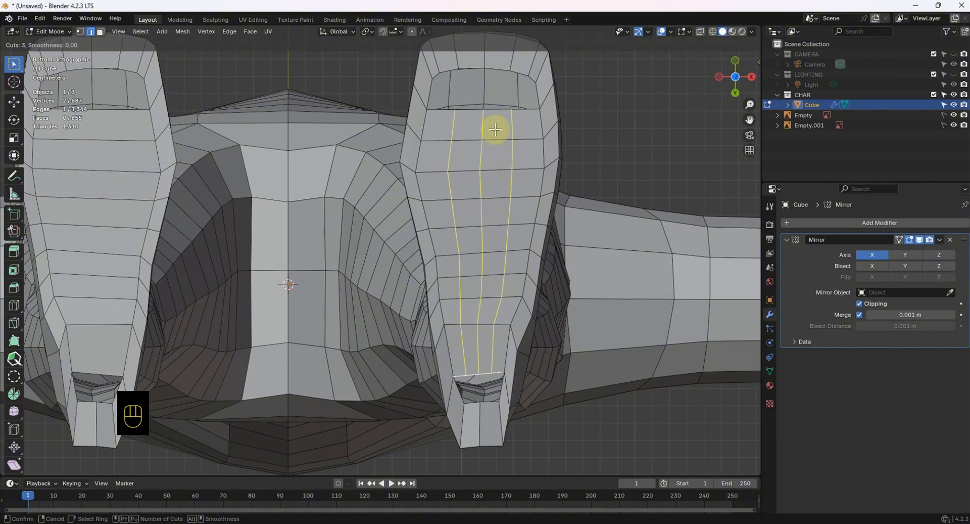
click(496, 130)
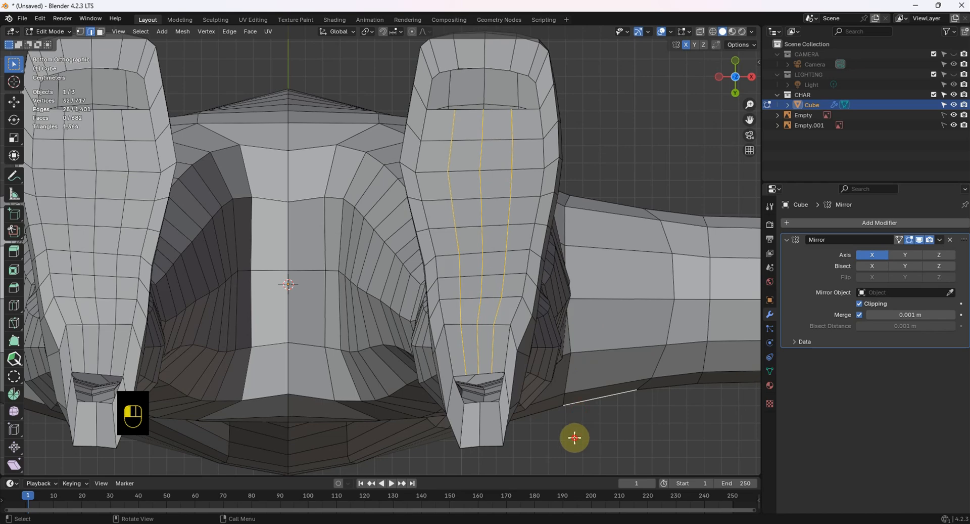
- Try merging the three new vertices at the heel end of the sole at the last one, and undo the merge
scroll(513, 389, up, 1)
shift+middle_drag(511, 388, 487, 379)
scroll(487, 370, up, 1)
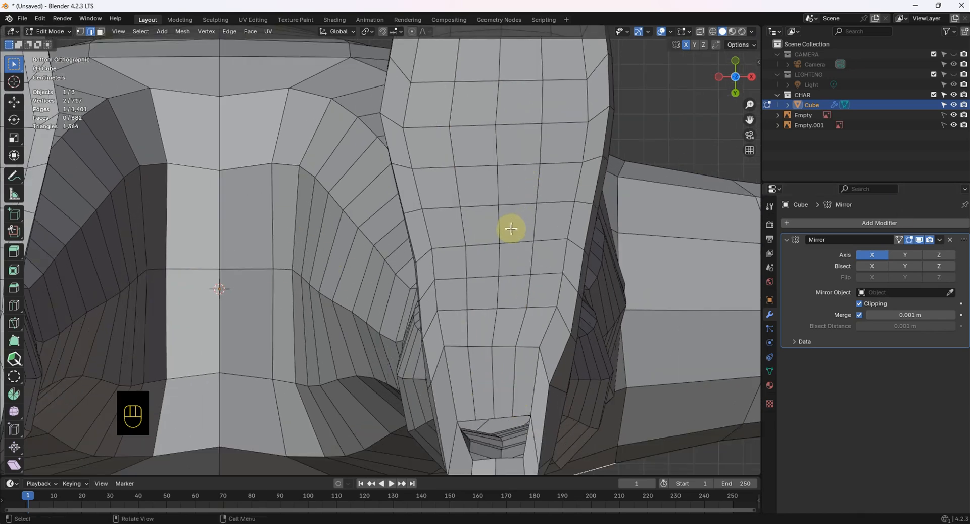
click(80, 32)
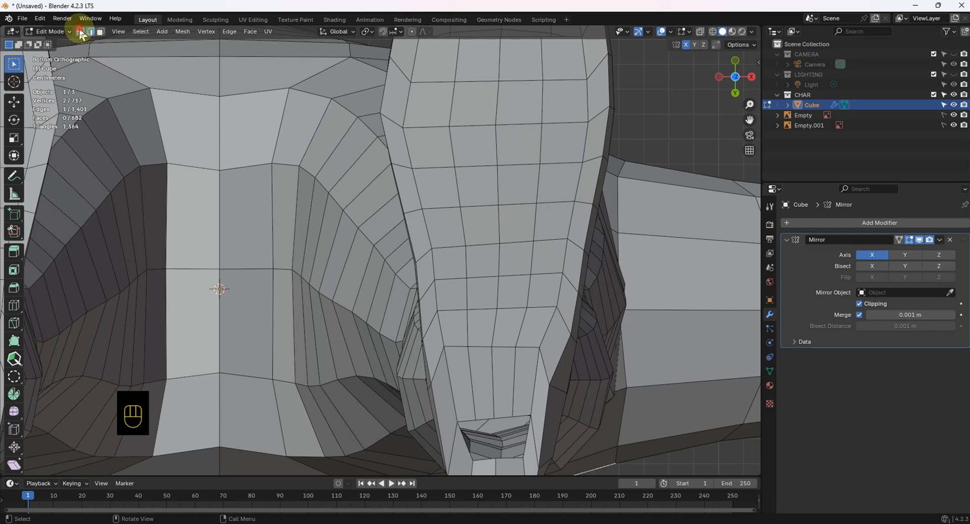
shift+click(493, 417)
shift+click(512, 417)
shift+middle_drag(492, 455, 493, 329)
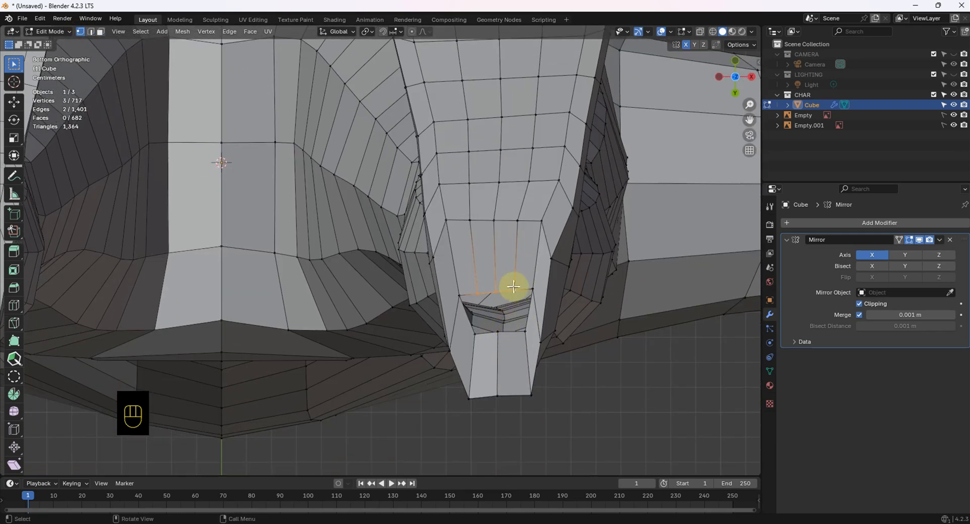
key(m)
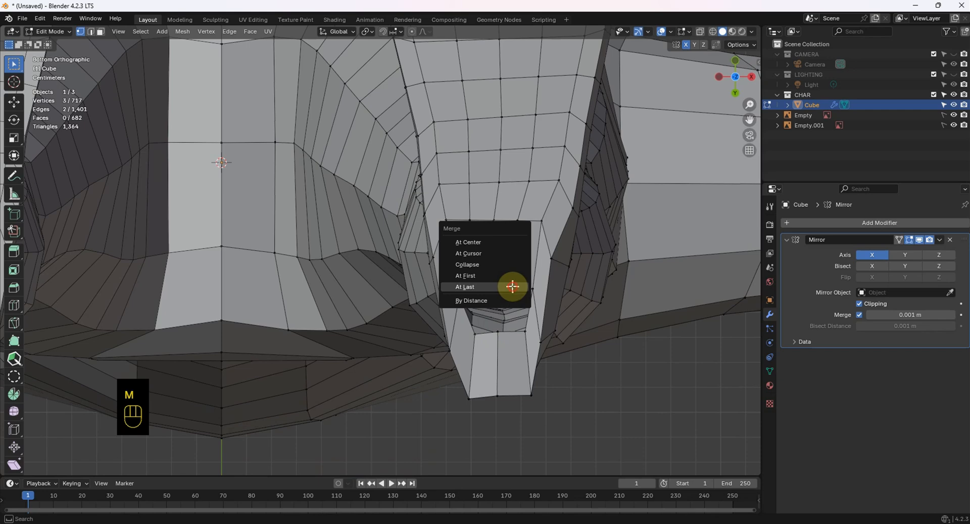
click(513, 287)
scroll(508, 301, up, 2)
key(ctrl+z)
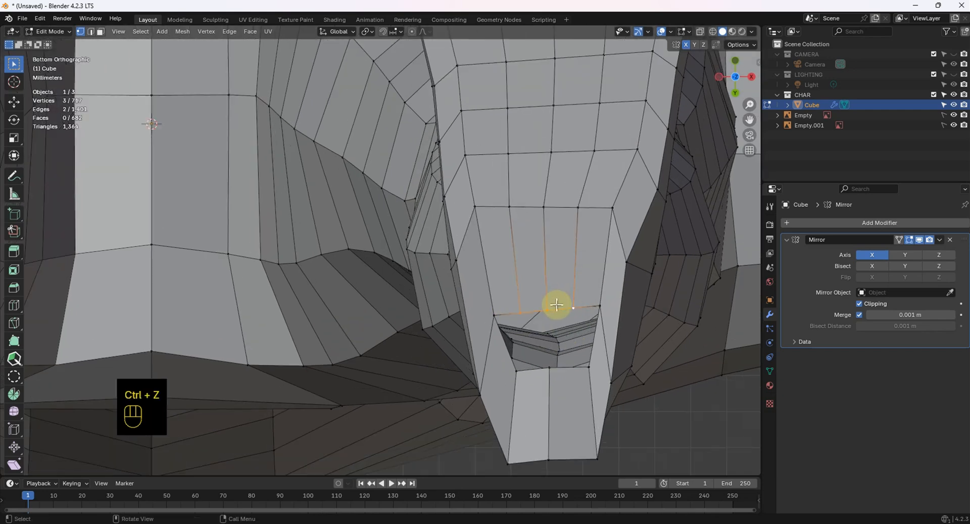
- Merge the three loop-cut vertices on the heel-side edge of the sole at their center
shift+click(520, 314)
shift+click(543, 311)
shift+click(574, 308)
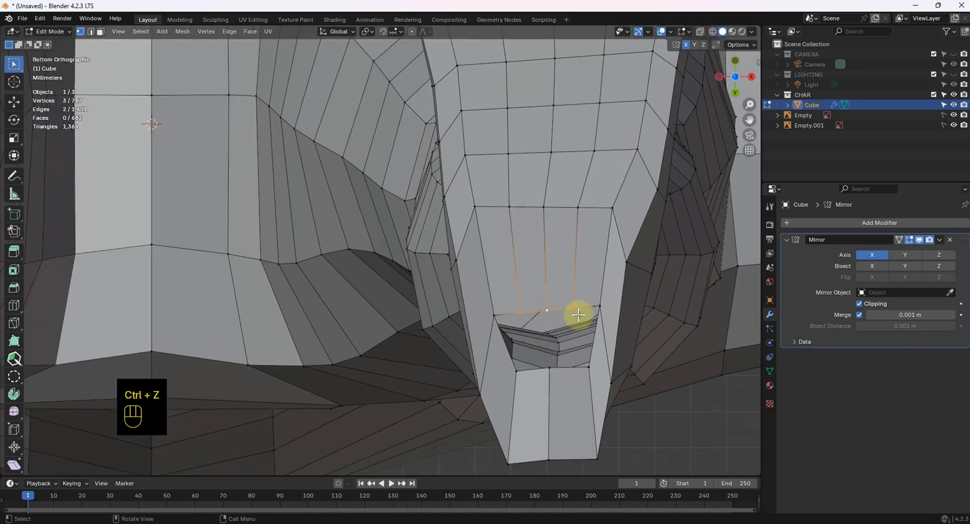
key(m)
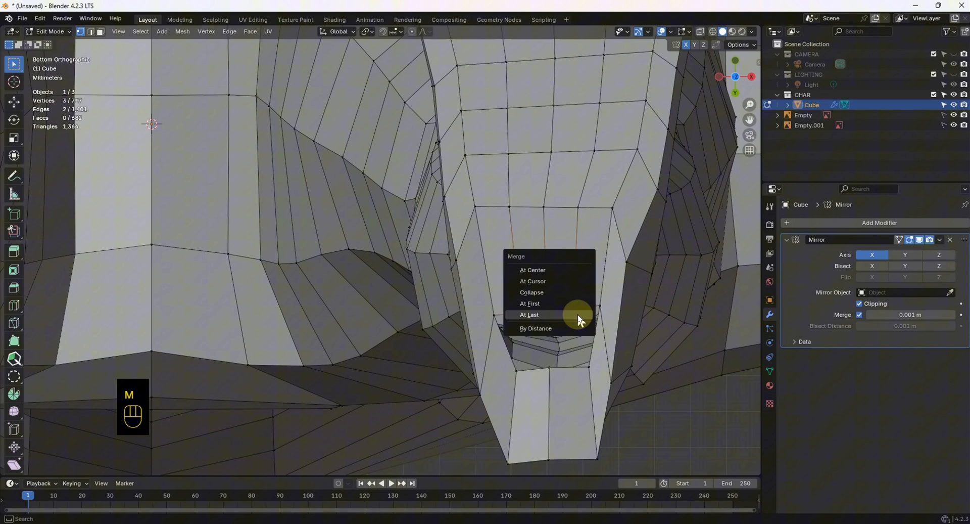
click(565, 270)
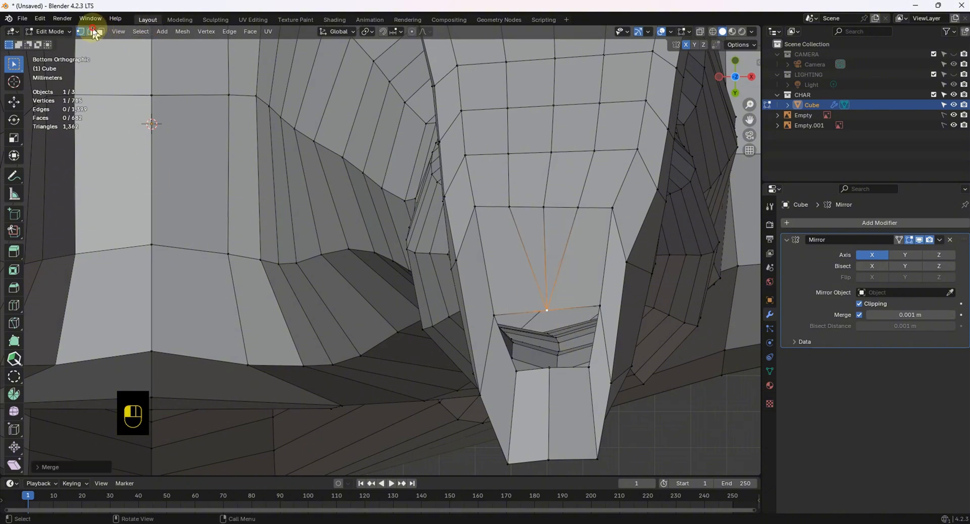
- Fill a quad face over the outer half of the heel opening between the merged vertex and three surrounding rim vertices
click(92, 31)
click(552, 309)
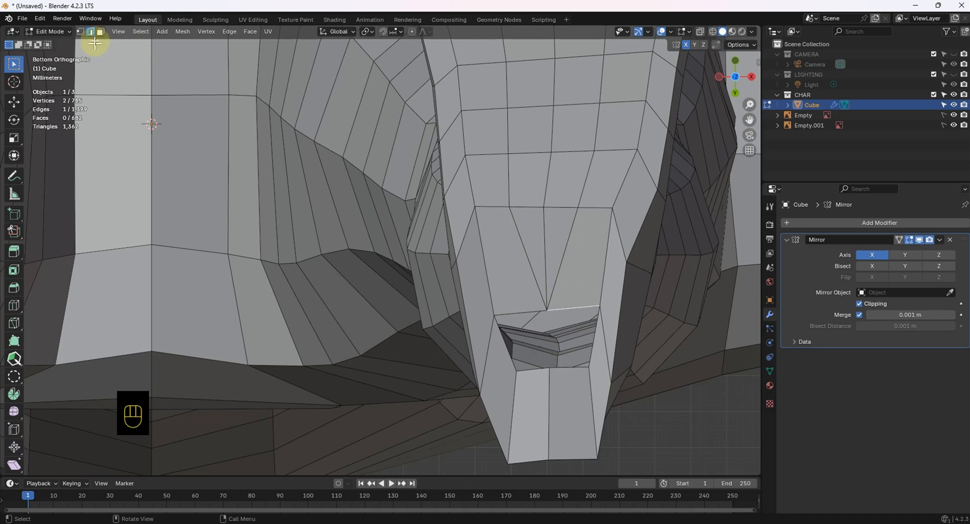
click(80, 32)
click(547, 309)
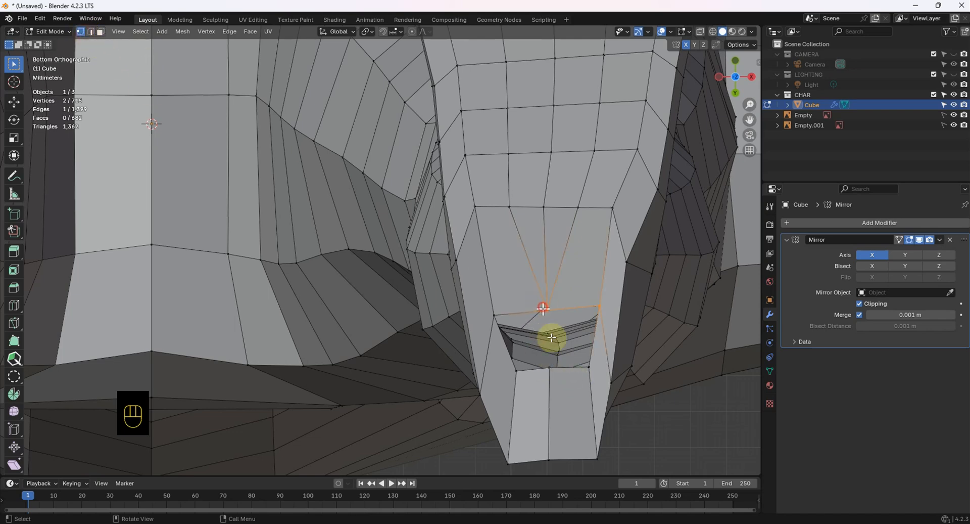
shift+click(549, 368)
shift+click(589, 365)
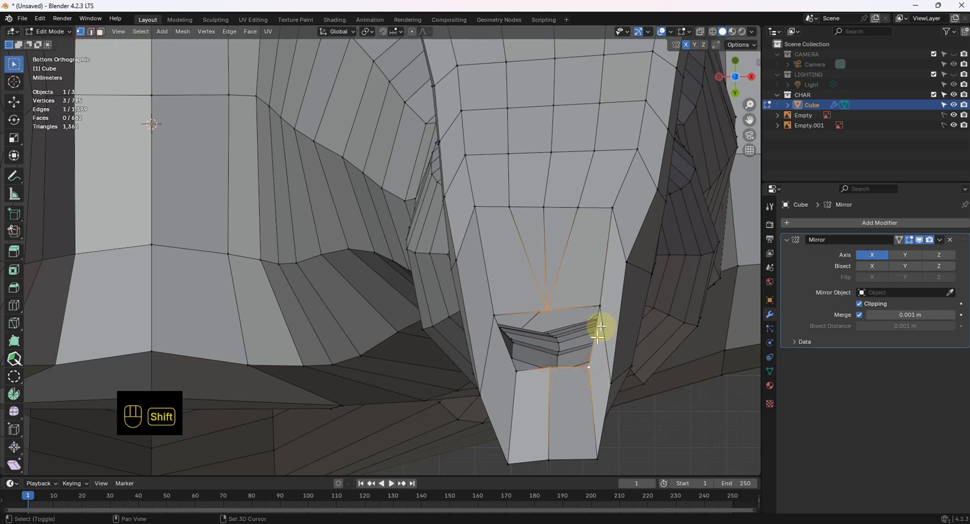
shift+click(601, 306)
key(f)
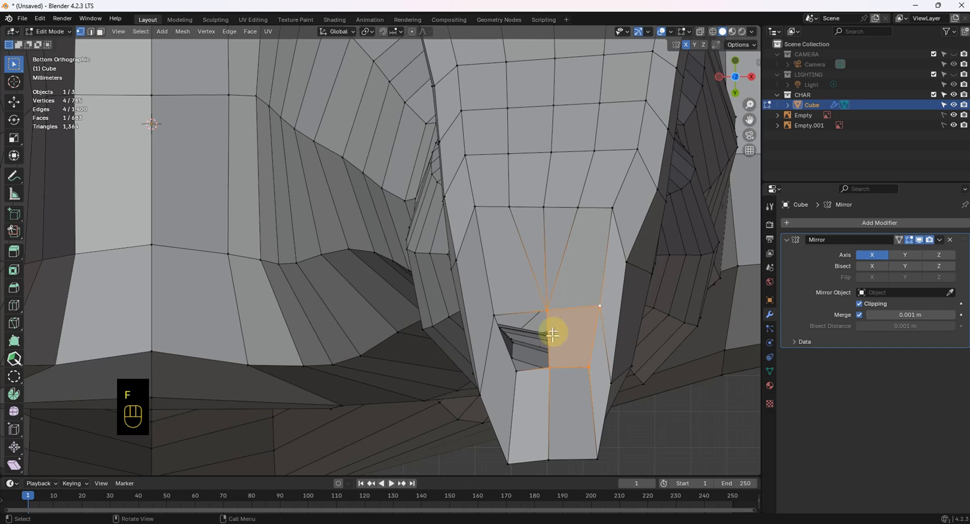
- Fill the inner half of the heel opening from the new face's edge, and dissolve the middle edge of the fan in front of it
click(91, 32)
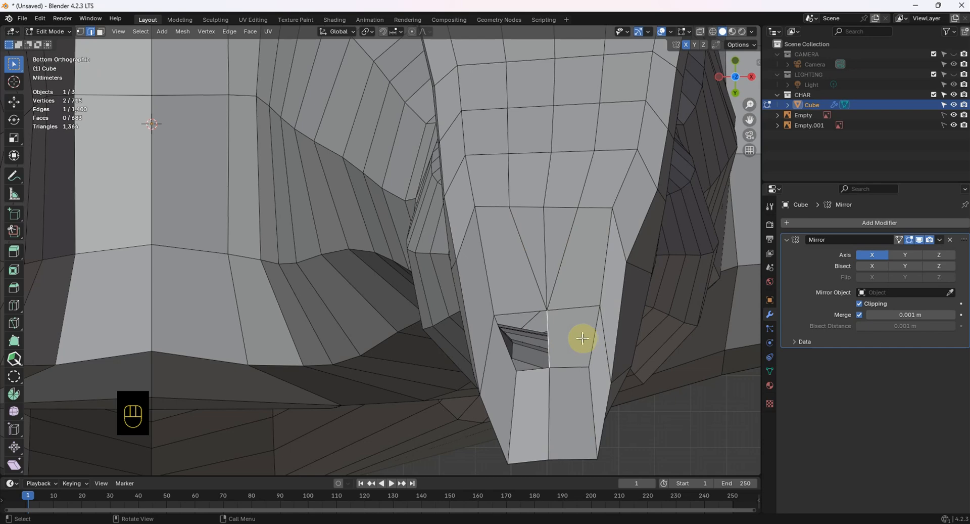
key(f)
shift+middle_drag(570, 339, 572, 406)
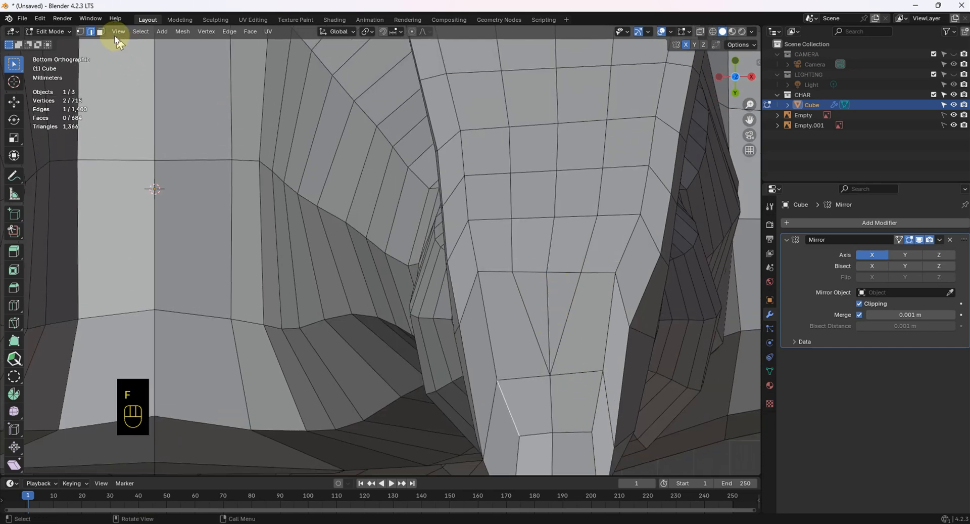
key(ctrl+x)
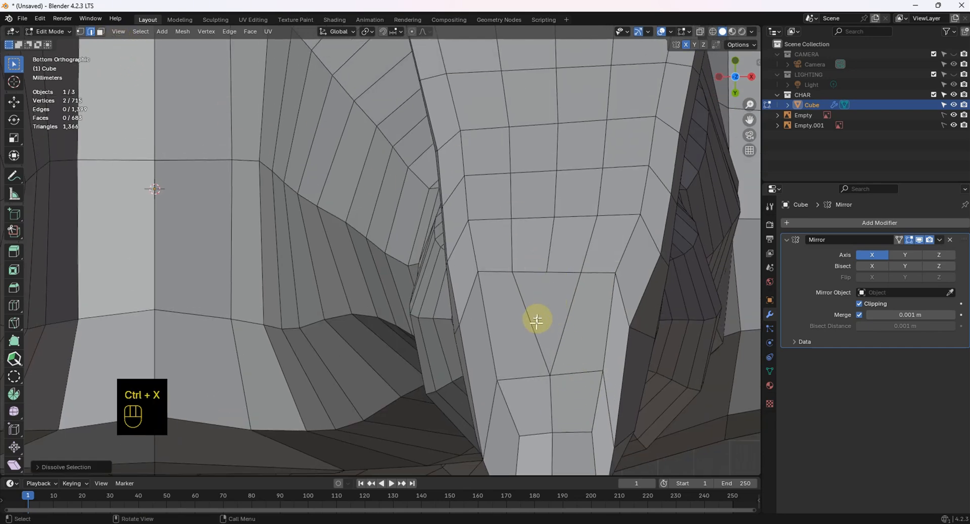
shift+middle_drag(539, 299, 537, 457)
scroll(512, 362, down, 3)
shift+middle_drag(462, 260, 507, 328)
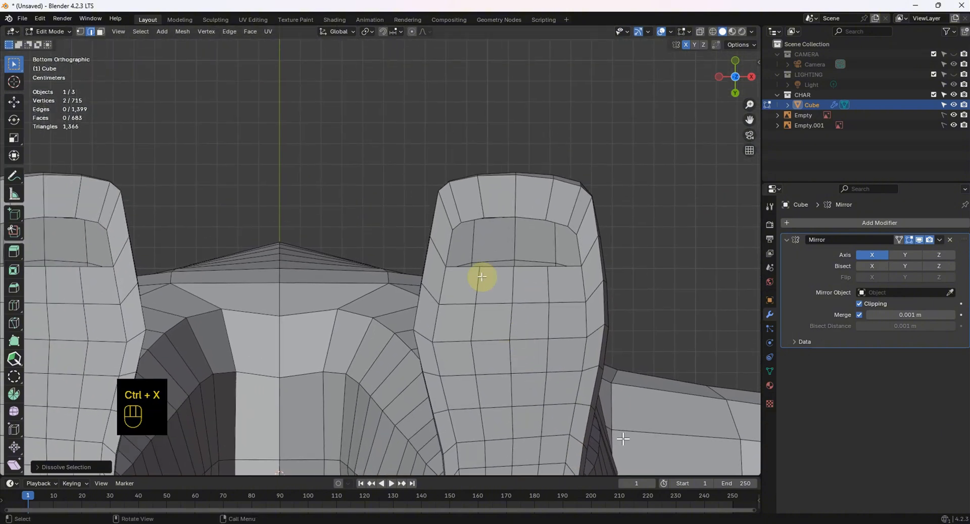
scroll(480, 277, up, 3)
shift+middle_drag(460, 303, 451, 356)
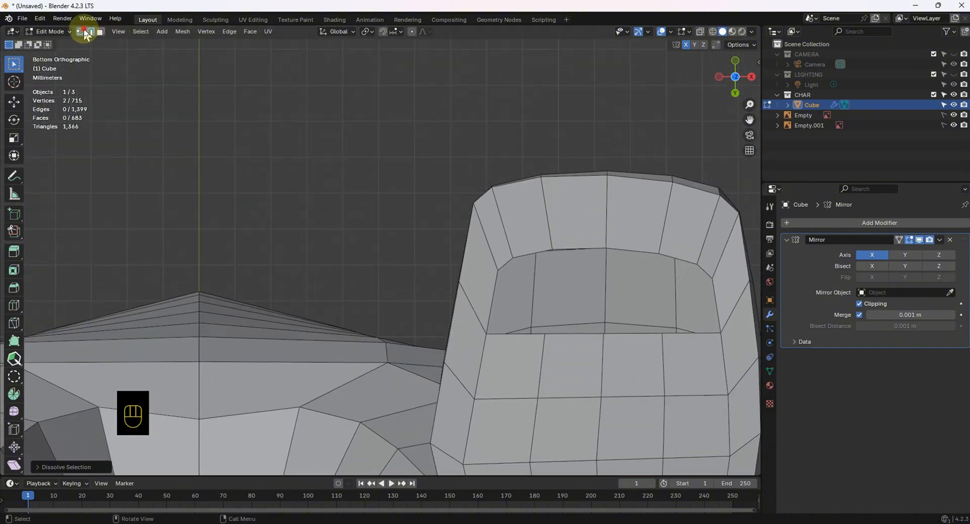
click(84, 32)
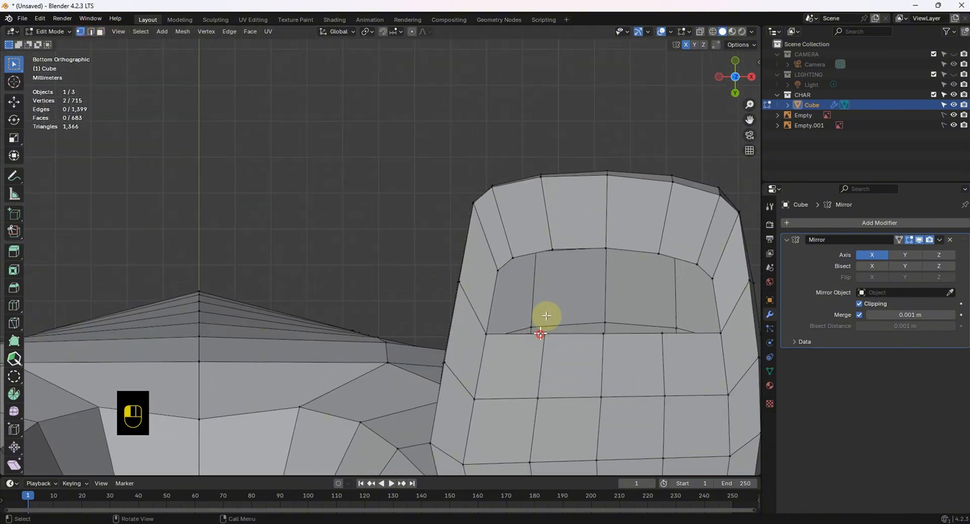
shift+click(552, 250)
shift+click(512, 257)
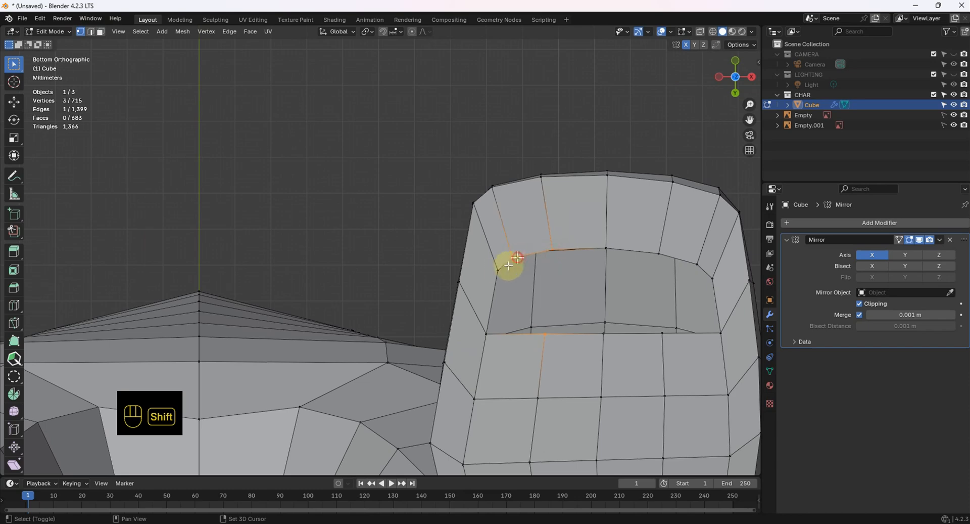
shift+right_click(500, 269)
- Fill two adjacent quad faces across the middle of the toe opening, connecting the sole's front edge to the toe rim
click(602, 334)
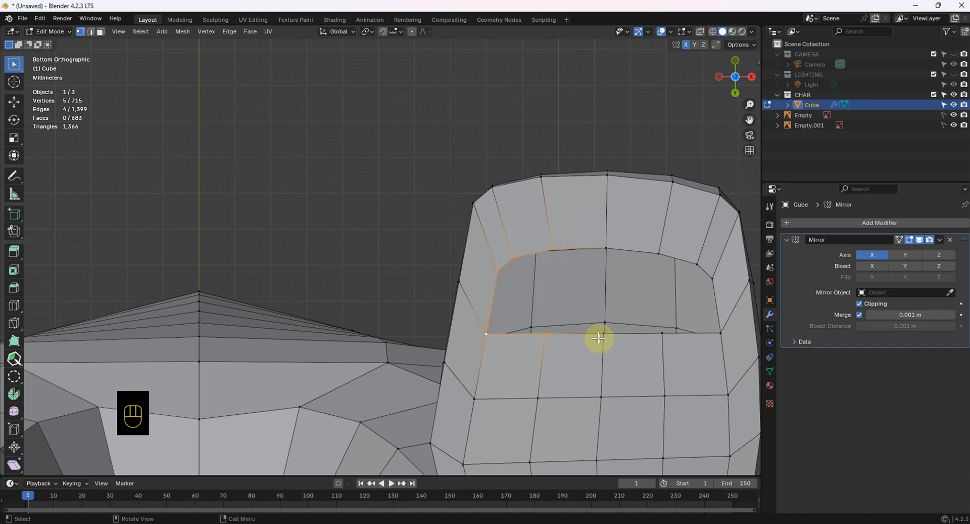
shift+click(606, 249)
middle_drag(611, 313, 600, 223)
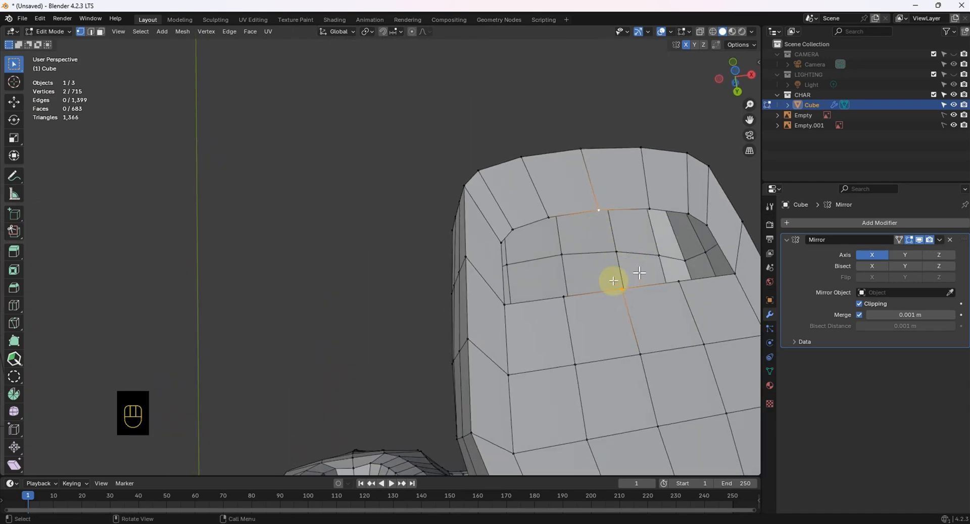
middle_drag(613, 279, 579, 263)
shift+click(566, 181)
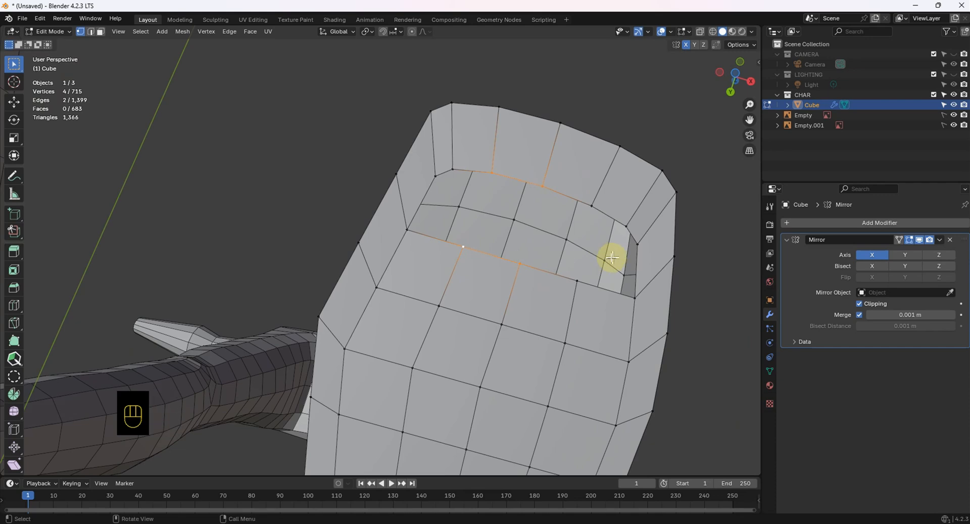
key(f)
click(91, 32)
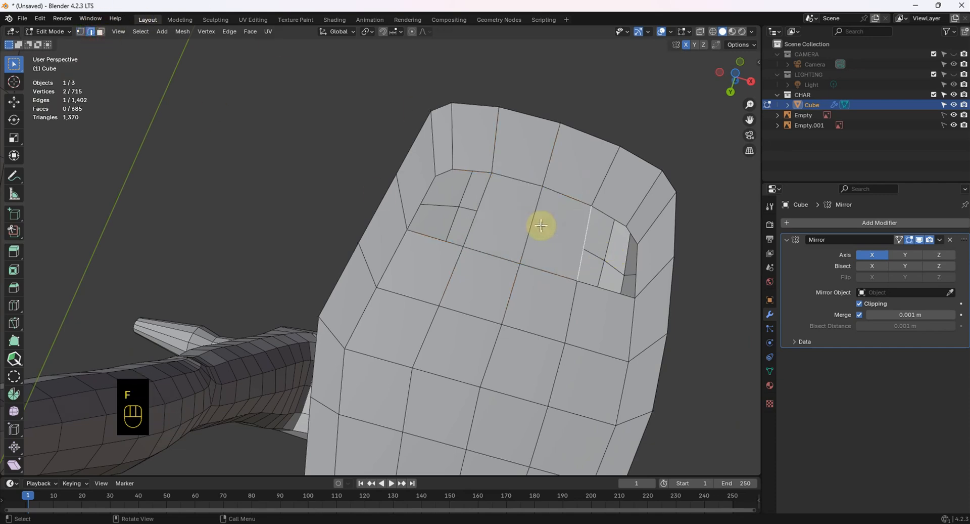
- Try filling the outer part of the toe opening with another face, undo it, and preview a loop cut across the toe end
key(f)
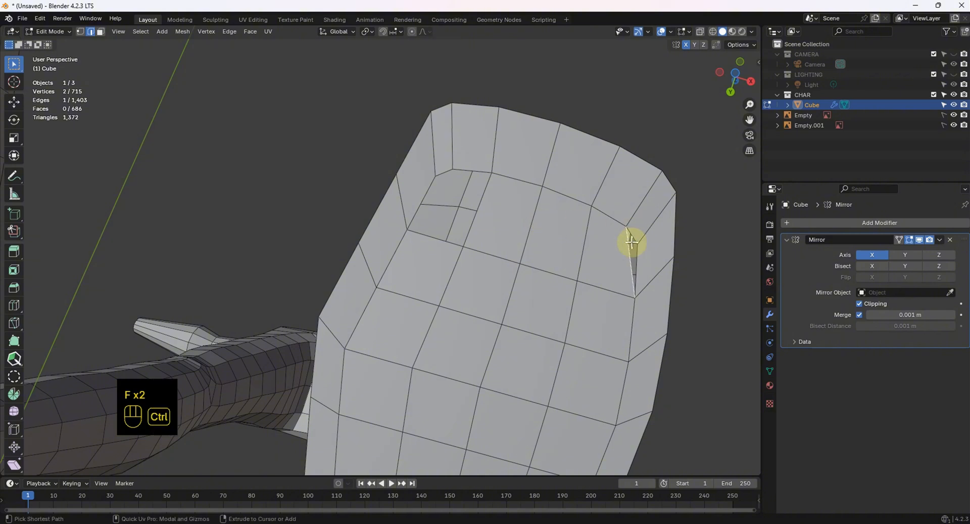
key(ctrl+z)
drag(598, 251, 566, 247)
middle_drag(566, 247, 324, 162)
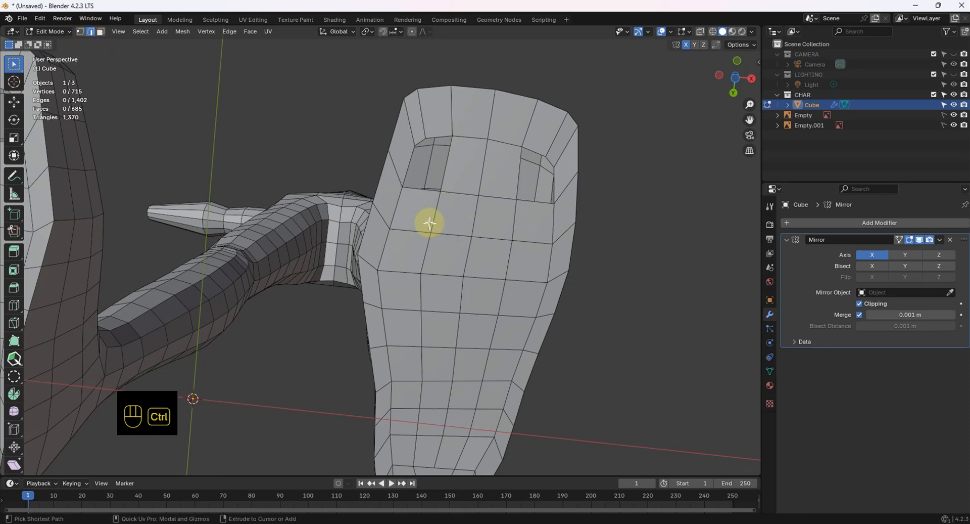
key(ctrl+r)
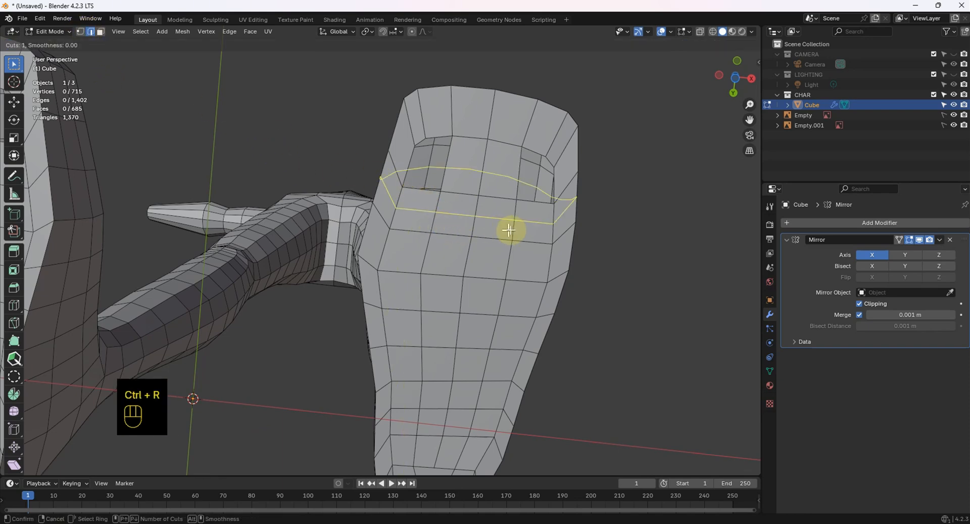
right_click(657, 230)
- Slide the vertex at the inner front corner of the toe opening along the rim toward the middle of the foot
scroll(581, 210, up, 2)
middle_drag(581, 210, 319, 165)
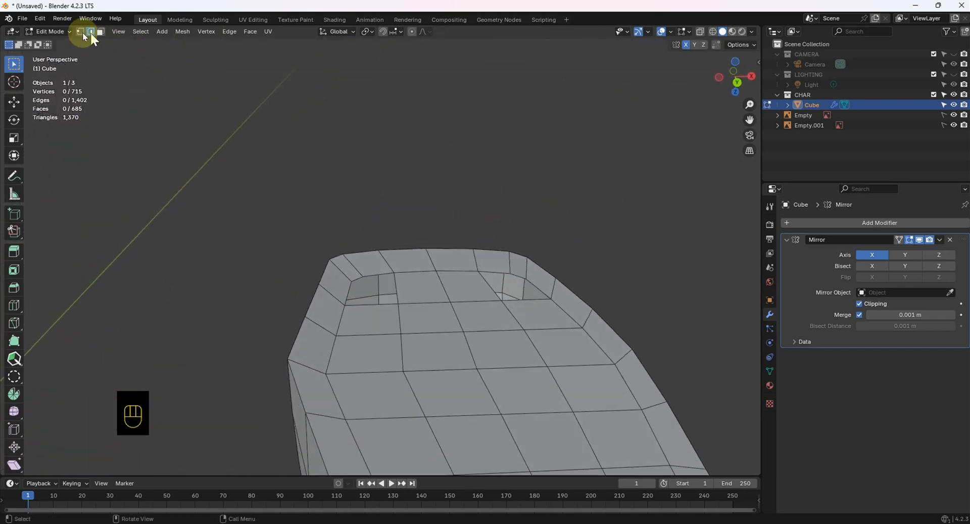
middle_drag(290, 227, 340, 338)
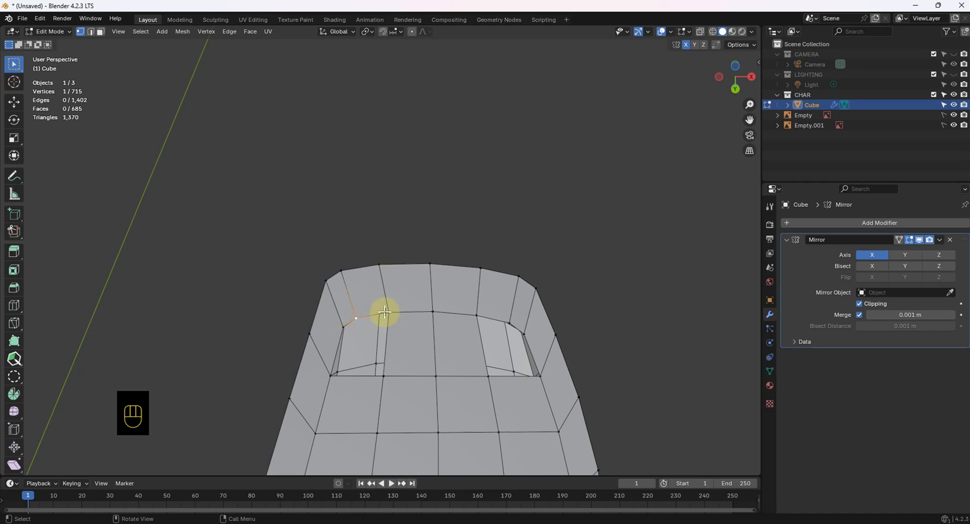
key(g)
key(g)
click(373, 293)
- Slide the corresponding vertex on the outer toe edge, at the inner side of the foot, along its edge
mouse_move(373, 293)
middle_down()
mouse_move(373, 392)
mouse_move(356, 293)
middle_up()
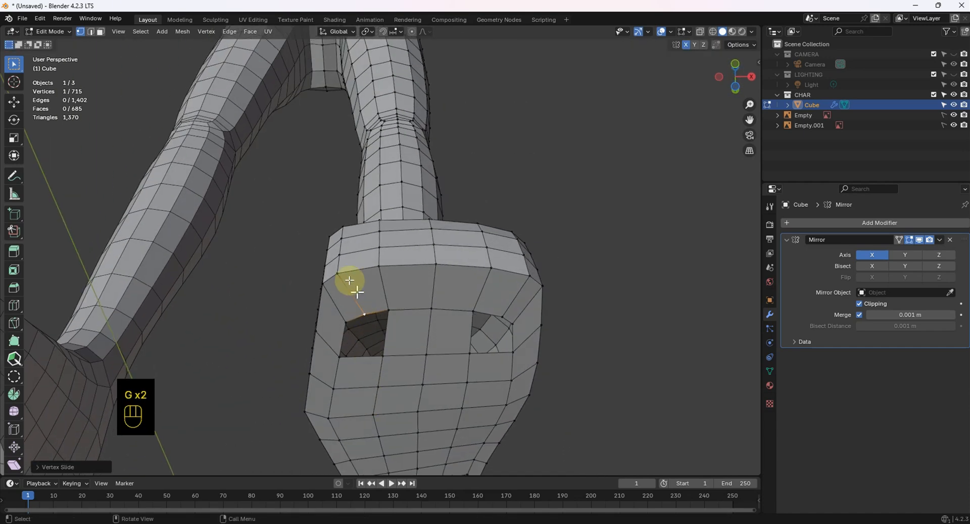
click(354, 273)
key(g)
key(g)
click(364, 271)
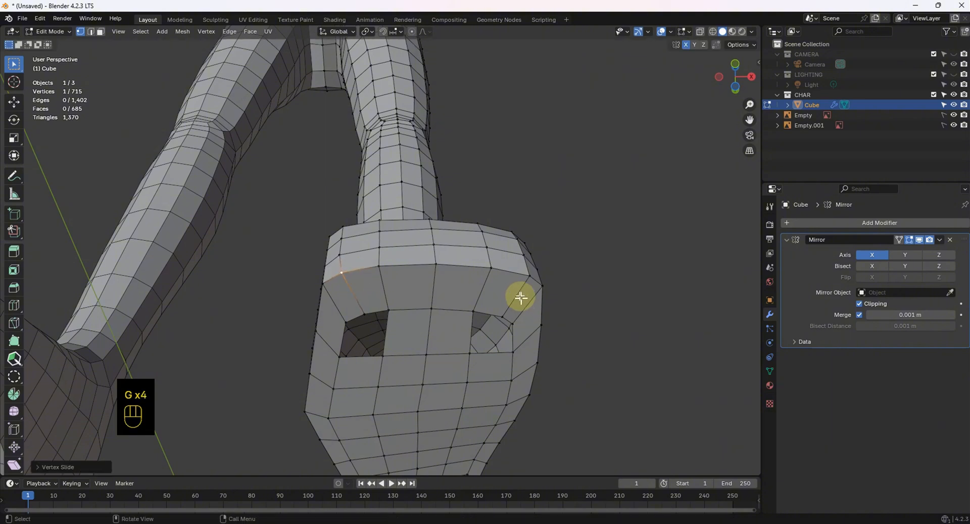
- Fill the remaining hole in the toe sole on the inner side of the foot with a five-edge face
mouse_move(522, 295)
middle_down()
mouse_move(535, 317)
mouse_move(515, 338)
mouse_move(505, 292)
middle_up()
click(505, 291)
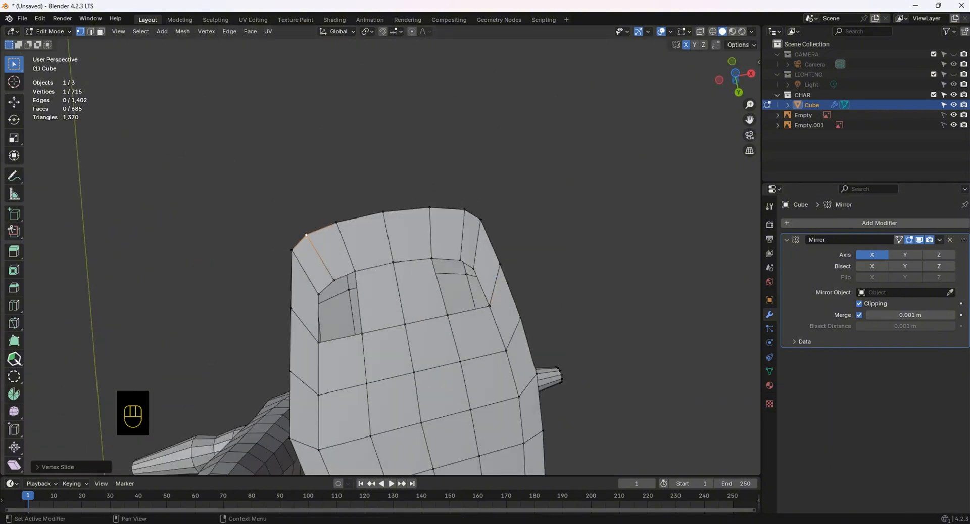
click(92, 32)
click(305, 317)
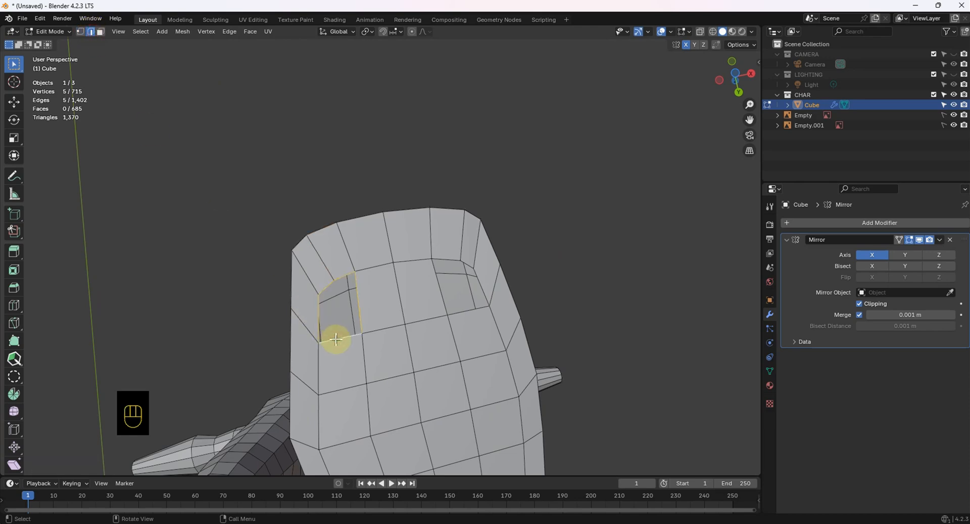
key(f)
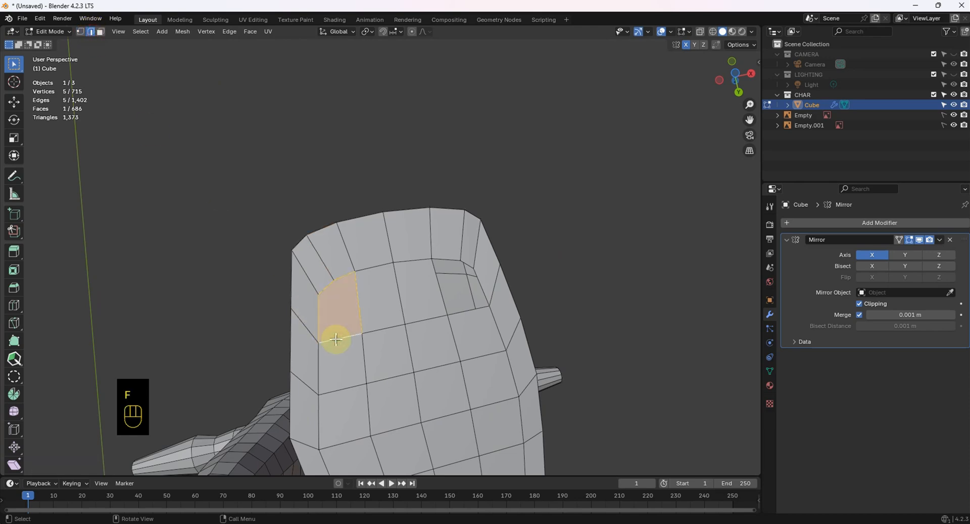
- Fill the matching hole in the toe sole on the outer side of the foot with a five-edge face
middle_drag(336, 338, 441, 203)
scroll(432, 263, up, 3)
shift+middle_drag(427, 286, 371, 155)
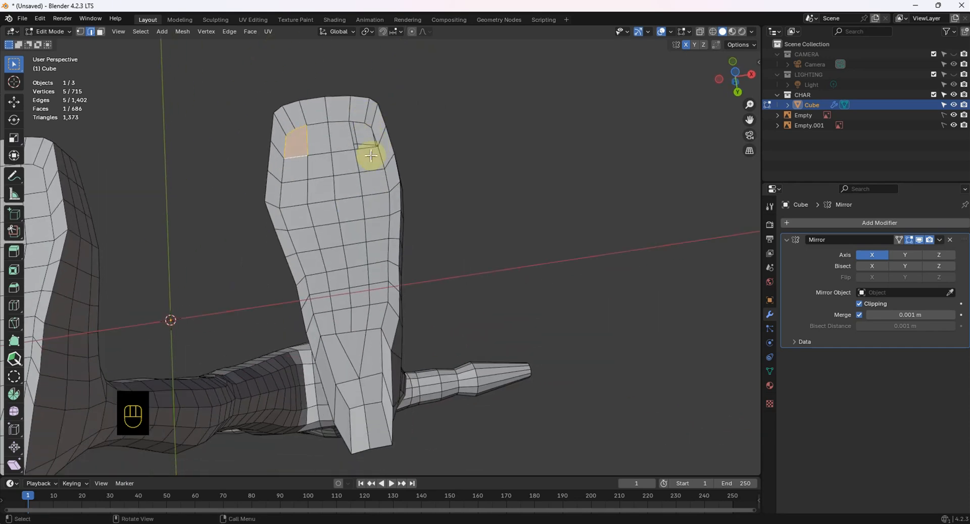
scroll(371, 156, up, 3)
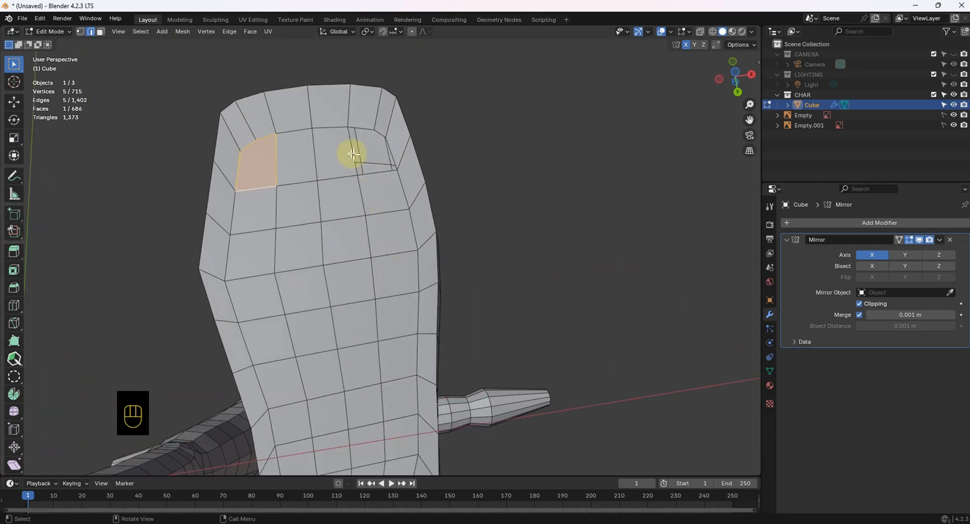
scroll(410, 202, up, 2)
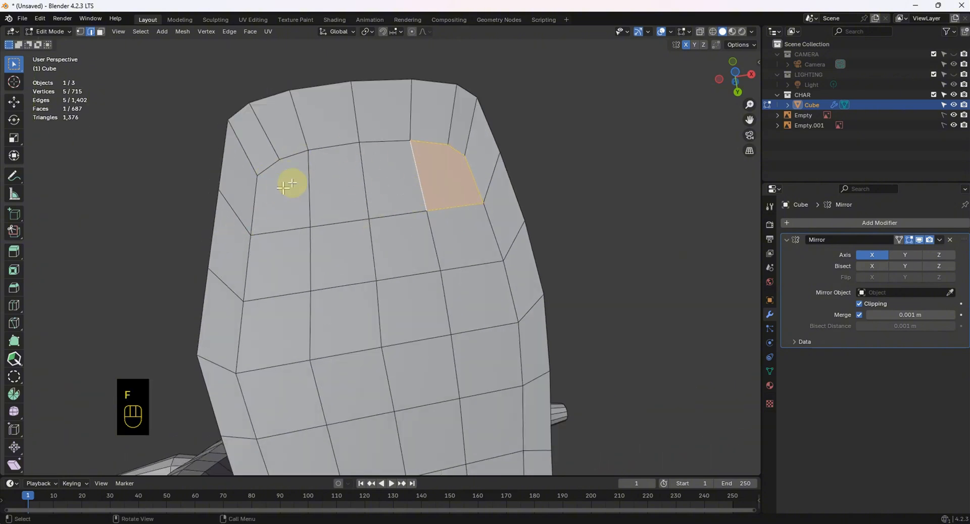
- Switch to Sculpt Mode and smooth the toe end and outer side of the foot with the Smooth brush
middle_drag(315, 203, 292, 292)
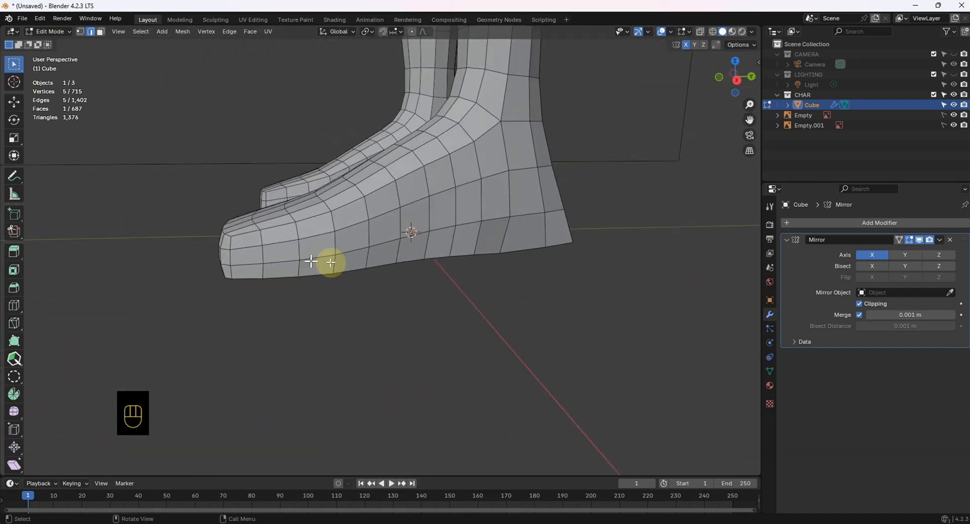
middle_drag(331, 262, 398, 262)
shift+middle_drag(310, 258, 449, 283)
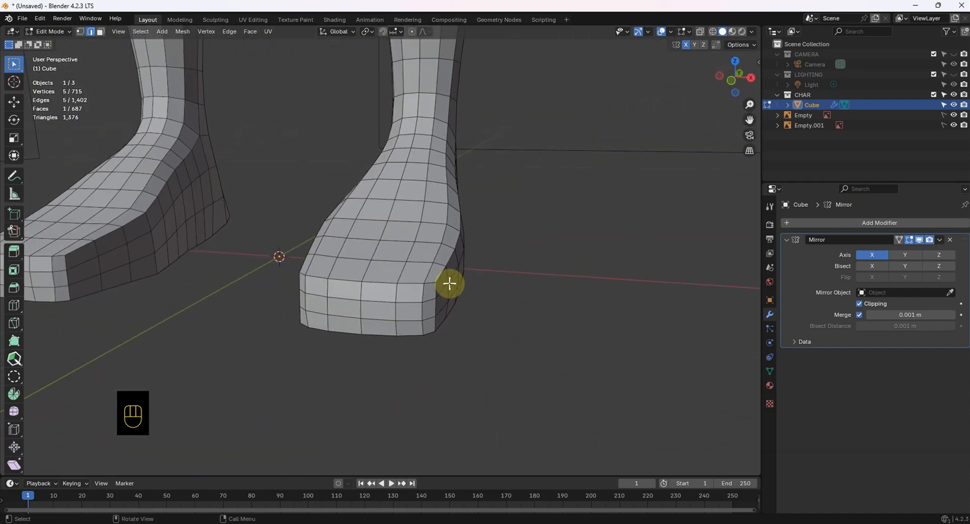
click(48, 32)
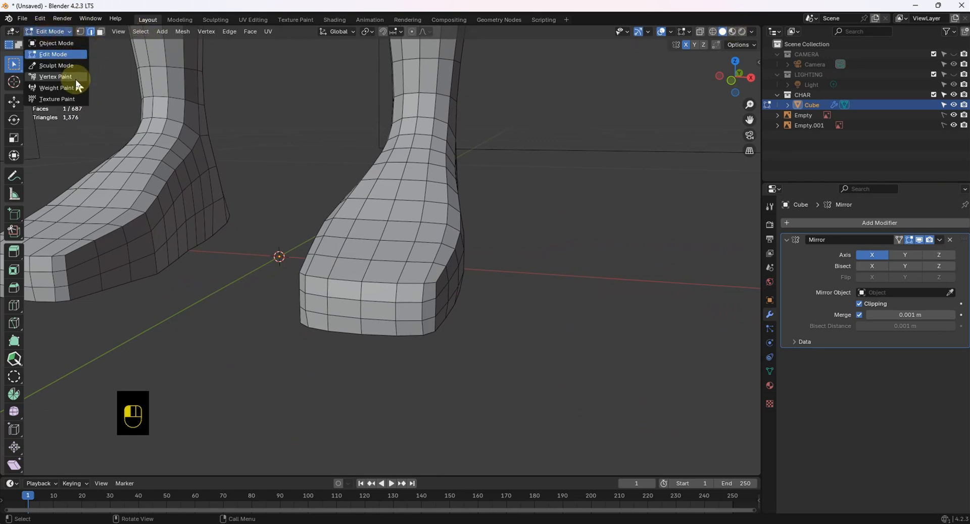
click(56, 65)
mouse_move(483, 210)
mouse_down()
mouse_move(407, 288)
mouse_move(418, 242)
mouse_move(357, 283)
mouse_up()
mouse_move(357, 284)
middle_down()
mouse_move(331, 275)
mouse_move(211, 291)
mouse_move(299, 242)
mouse_move(219, 260)
middle_up()
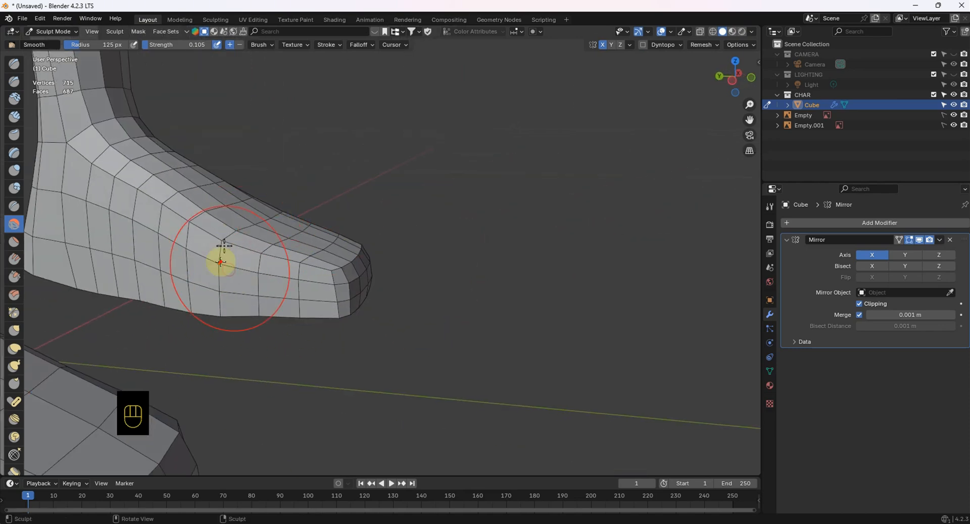
mouse_move(219, 259)
mouse_down()
mouse_move(219, 305)
mouse_move(222, 288)
mouse_move(11, 287)
mouse_up()
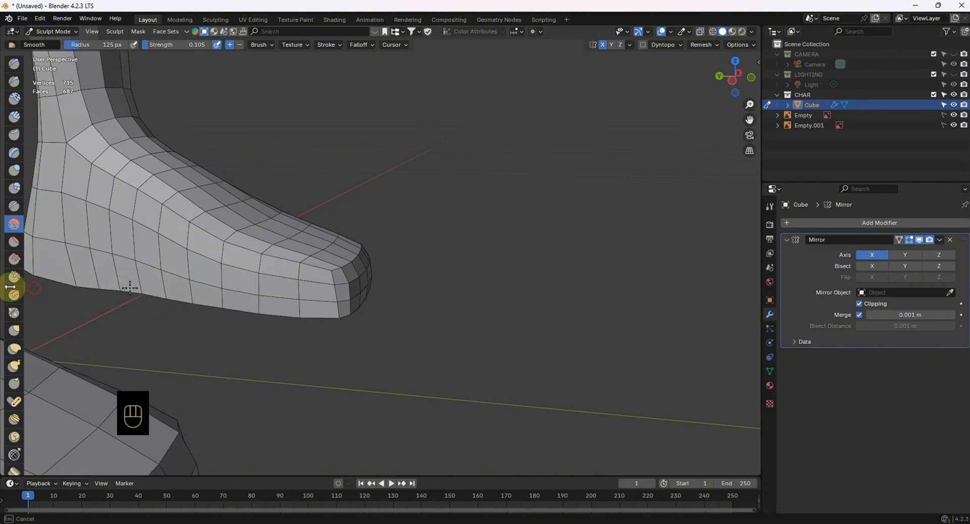
- Smooth the sides of the foot and the instep up to the ankle with the Smooth brush
middle_drag(353, 288, 276, 266)
mouse_move(403, 260)
middle_down()
mouse_move(418, 262)
mouse_move(433, 239)
mouse_move(706, 218)
middle_up()
middle_drag(602, 230, 468, 234)
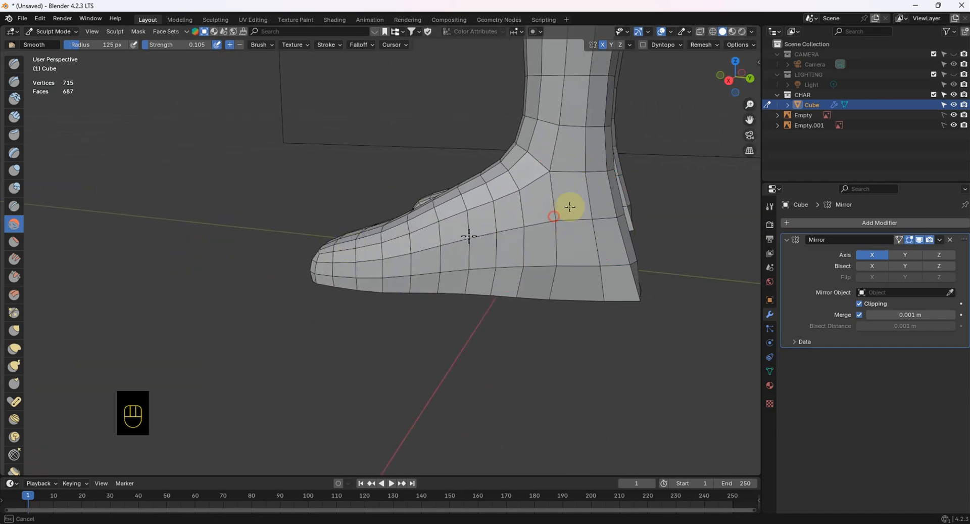
mouse_move(580, 284)
middle_down()
mouse_move(541, 294)
mouse_move(505, 283)
mouse_move(524, 271)
middle_up()
mouse_move(418, 210)
mouse_down()
mouse_move(474, 177)
mouse_move(522, 177)
mouse_up()
mouse_move(451, 226)
middle_down()
mouse_move(379, 215)
mouse_move(504, 168)
mouse_move(390, 184)
middle_up()
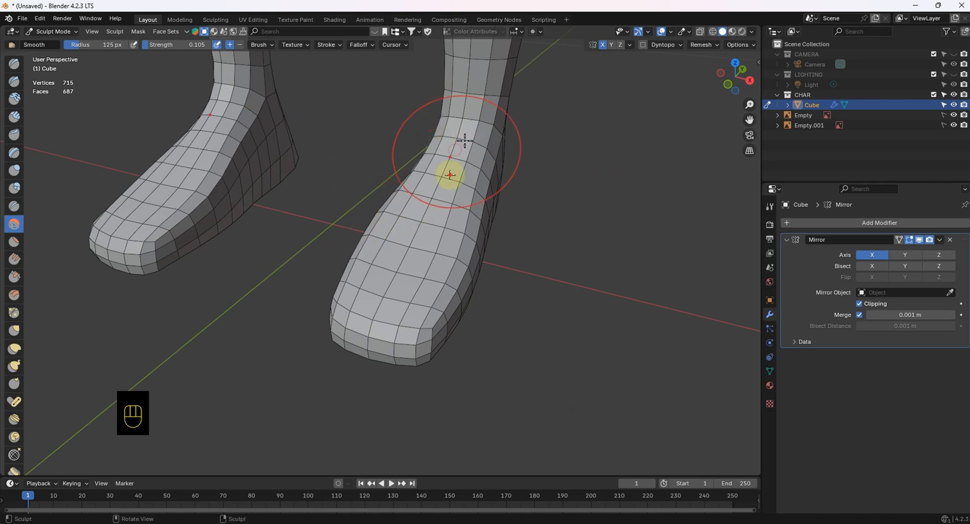
- Smooth the front of the ankle and the rim of the sole with the same brush
middle_drag(444, 169, 526, 219)
mouse_move(325, 227)
middle_down()
mouse_move(503, 191)
mouse_move(314, 281)
middle_up()
mouse_move(290, 330)
middle_down()
mouse_move(316, 277)
mouse_move(288, 275)
mouse_move(362, 276)
mouse_move(448, 320)
mouse_move(507, 211)
mouse_move(392, 251)
mouse_move(358, 249)
mouse_move(403, 295)
mouse_move(489, 352)
mouse_move(477, 336)
mouse_move(485, 329)
mouse_move(462, 250)
mouse_move(499, 336)
mouse_move(468, 243)
middle_up()
middle_drag(481, 361, 648, 215)
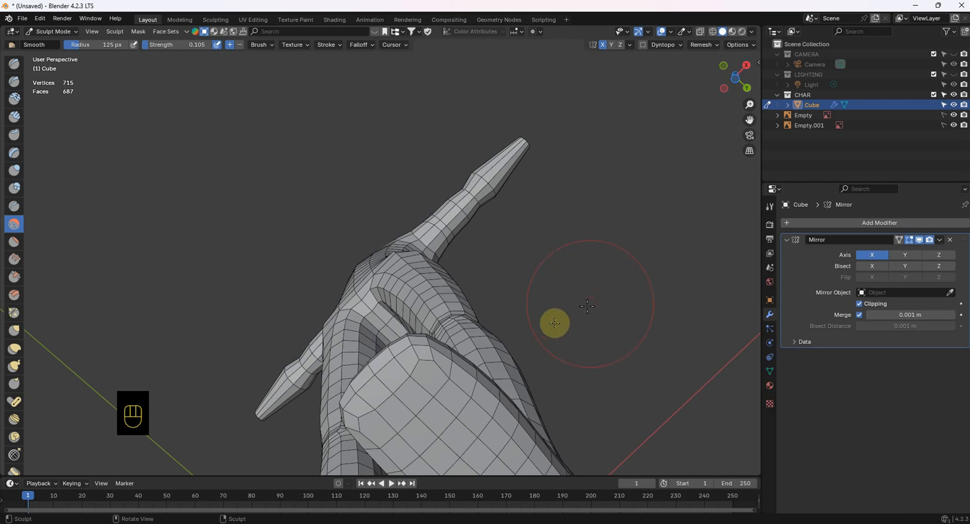
mouse_move(554, 323)
middle_down()
mouse_move(520, 340)
mouse_move(511, 335)
mouse_move(514, 313)
middle_up()
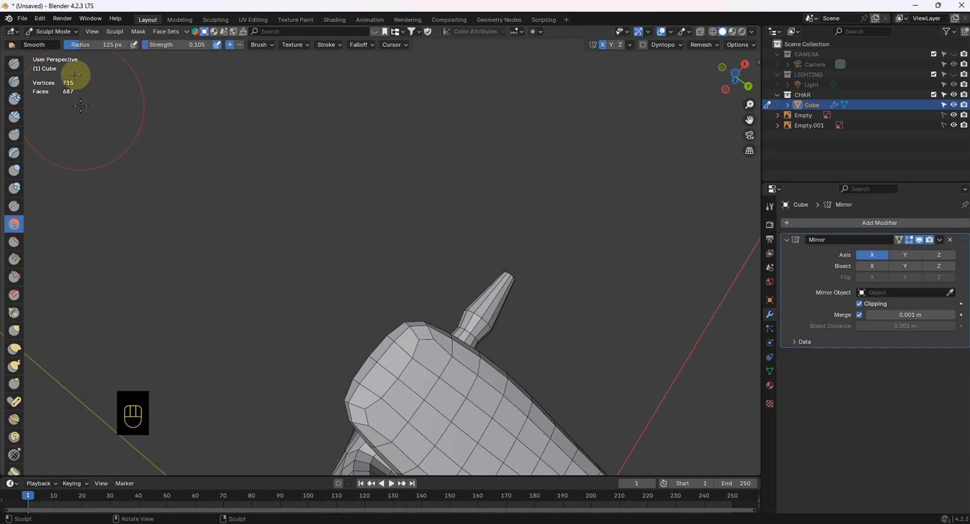
- Return to Edit Mode and connect the two opposite corner vertices of the toe sole with a vertex path across the sole
click(59, 34)
click(58, 55)
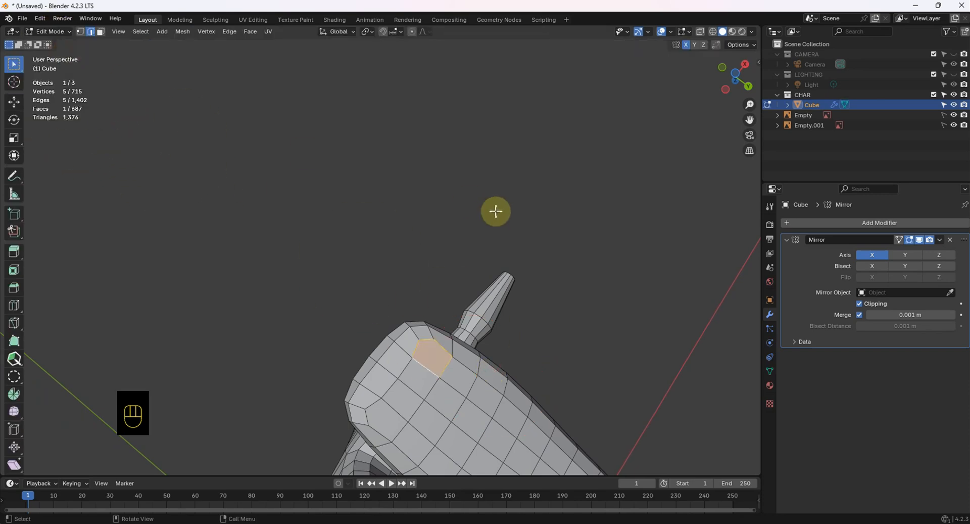
middle_drag(496, 213, 179, 138)
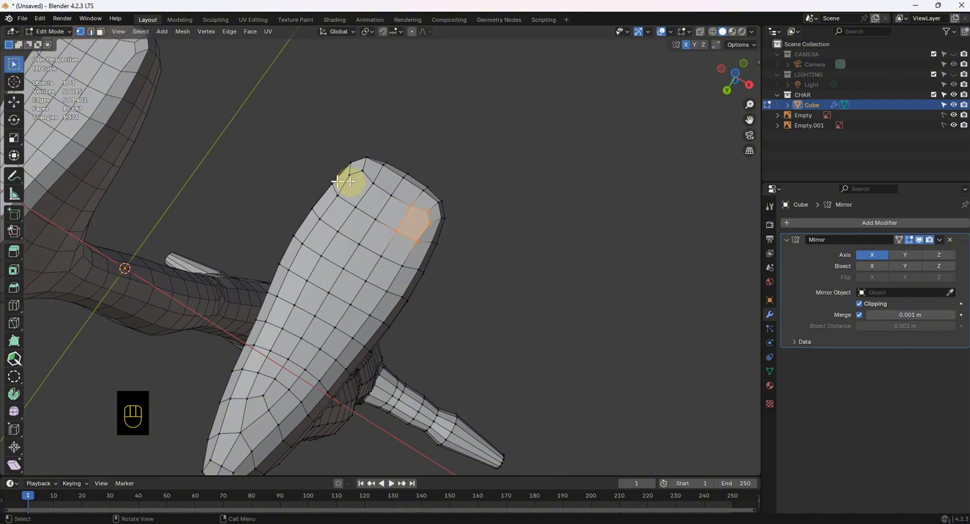
shift+click(429, 222)
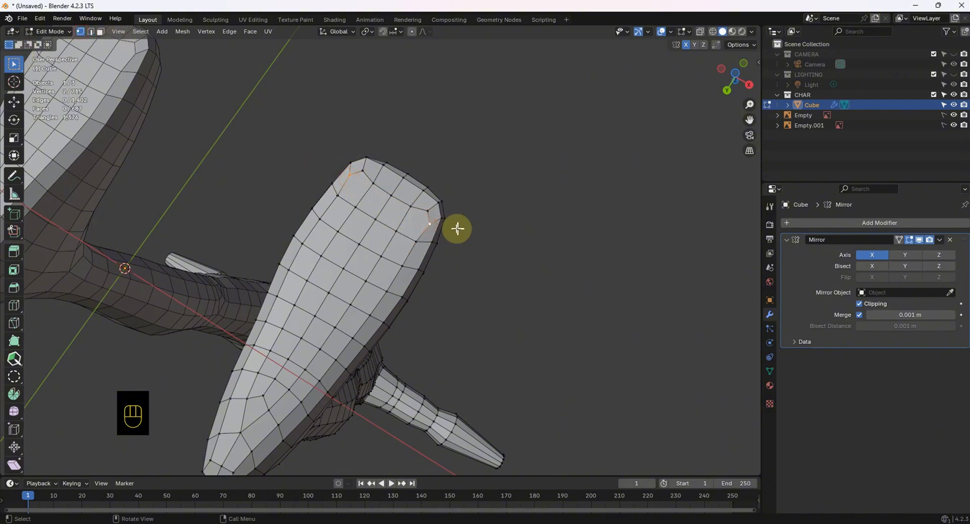
middle_drag(451, 225, 401, 251)
key(j)
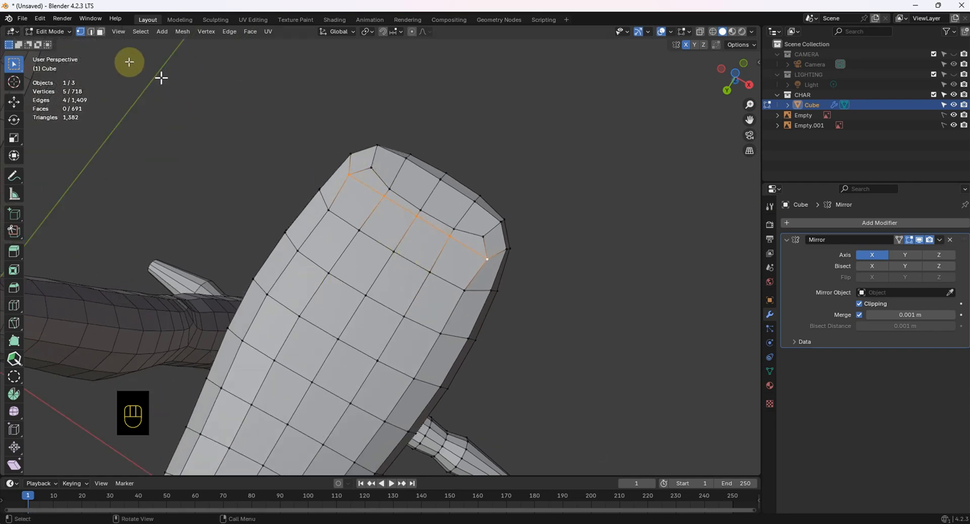
- Smooth the newly connected edge row and surrounding faces of the toe sole in Sculpt Mode
click(50, 31)
click(57, 66)
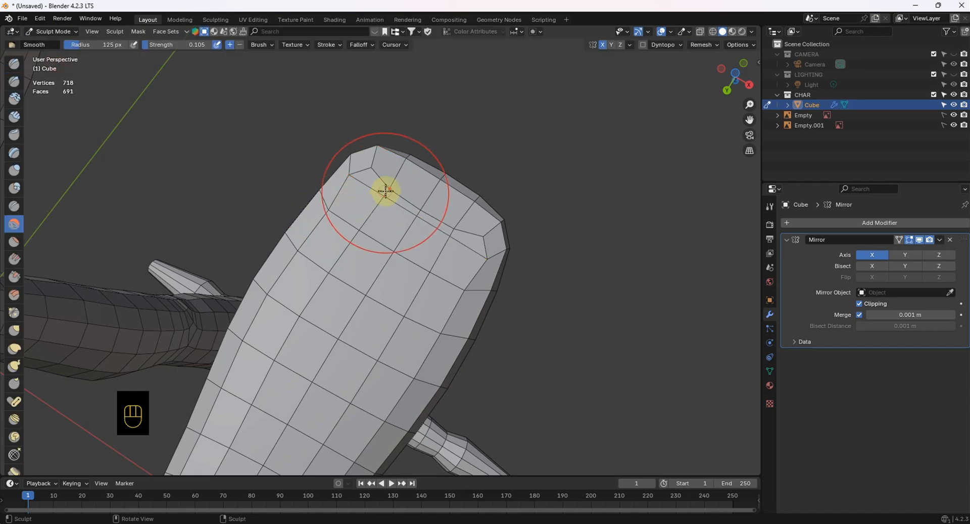
key(f)
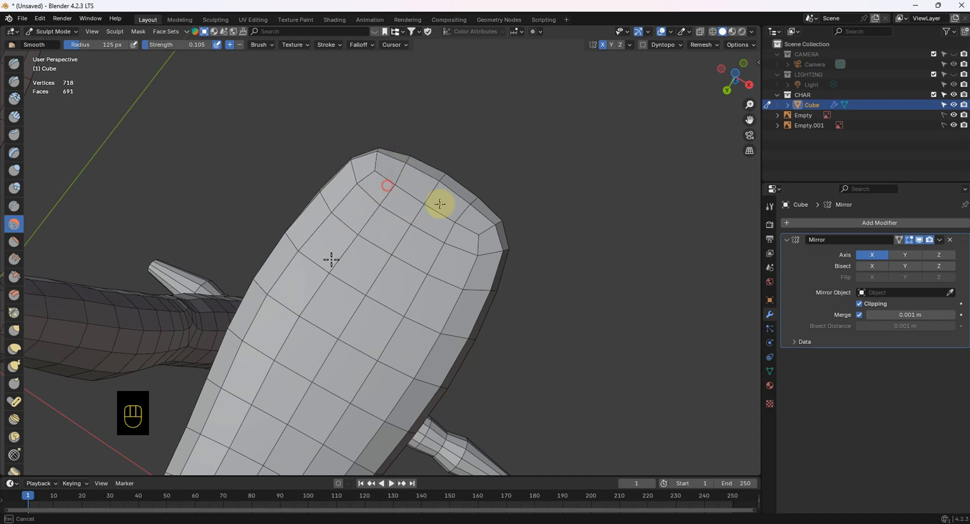
drag(464, 275, 379, 311)
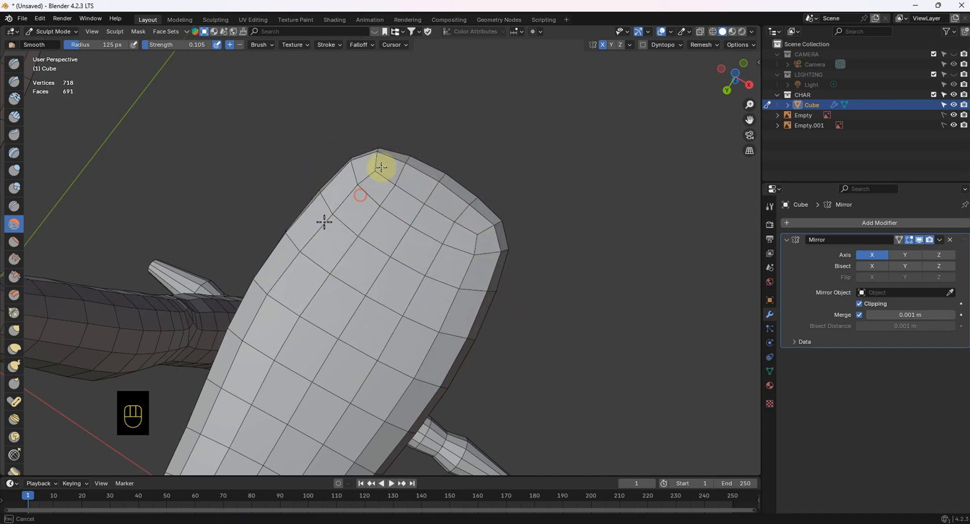
shift+middle_drag(406, 337, 520, 190)
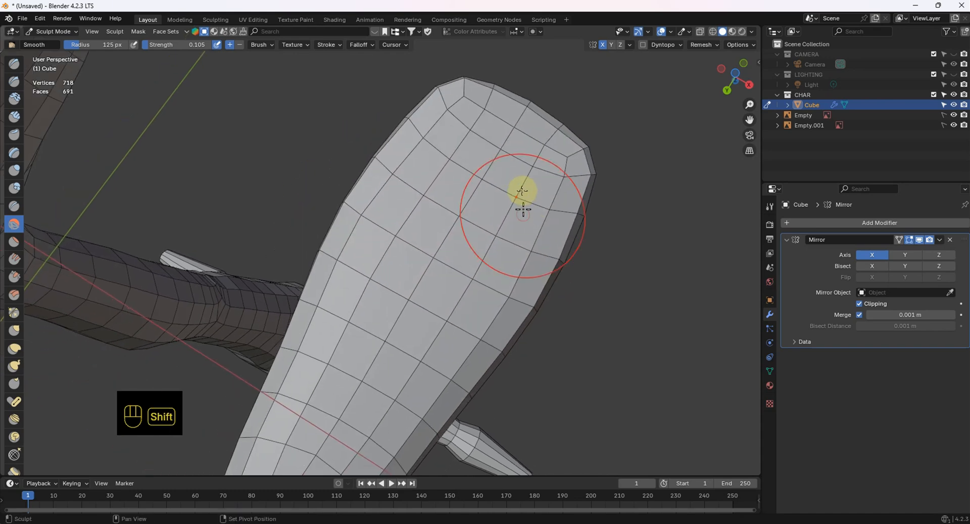
- Examine the whole body from the front, checking the proportions and topology of the legs, torso and arms
mouse_move(465, 237)
shift+middle_down()
mouse_move(541, 112)
mouse_move(424, 297)
mouse_move(410, 293)
mouse_move(394, 339)
mouse_move(405, 323)
mouse_move(511, 354)
mouse_move(561, 329)
mouse_move(556, 340)
mouse_move(329, 349)
mouse_move(348, 319)
mouse_move(485, 418)
shift+middle_up()
scroll(486, 418, down, 6)
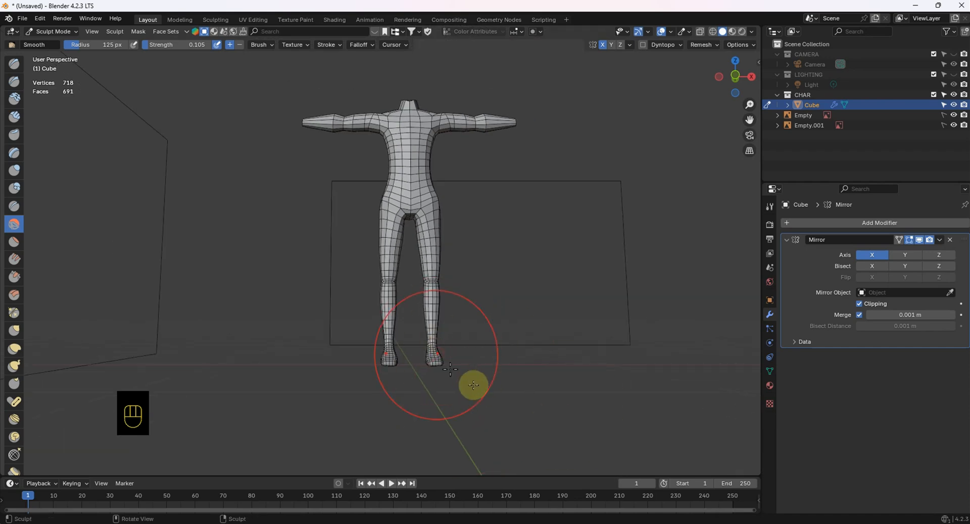
shift+middle_drag(450, 369, 486, 299)
scroll(454, 418, up, 5)
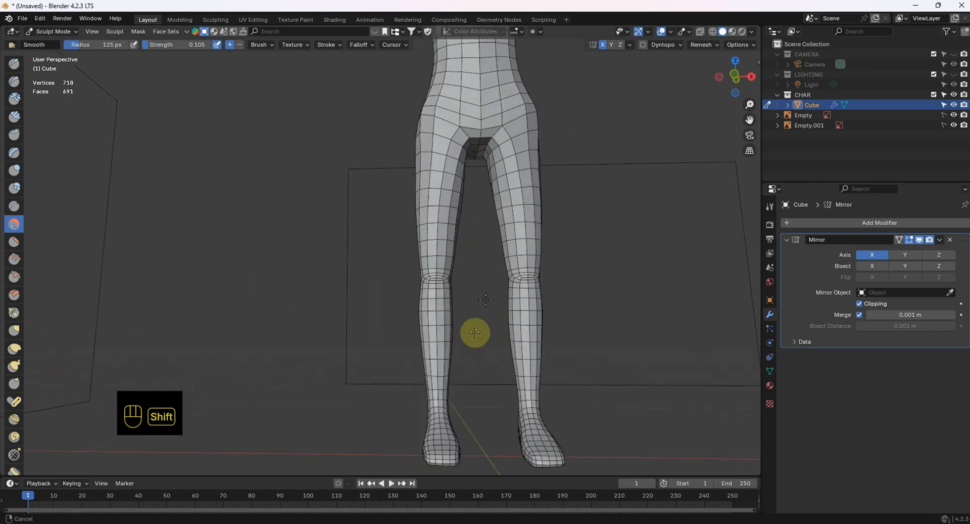
scroll(494, 278, down, 4)
scroll(461, 362, up, 2)
scroll(411, 394, up, 2)
shift+middle_drag(411, 394, 362, 379)
scroll(435, 321, down, 2)
mouse_move(435, 321)
middle_down()
mouse_move(433, 369)
mouse_move(357, 331)
mouse_move(472, 309)
mouse_move(424, 331)
middle_up()
scroll(418, 296, up, 2)
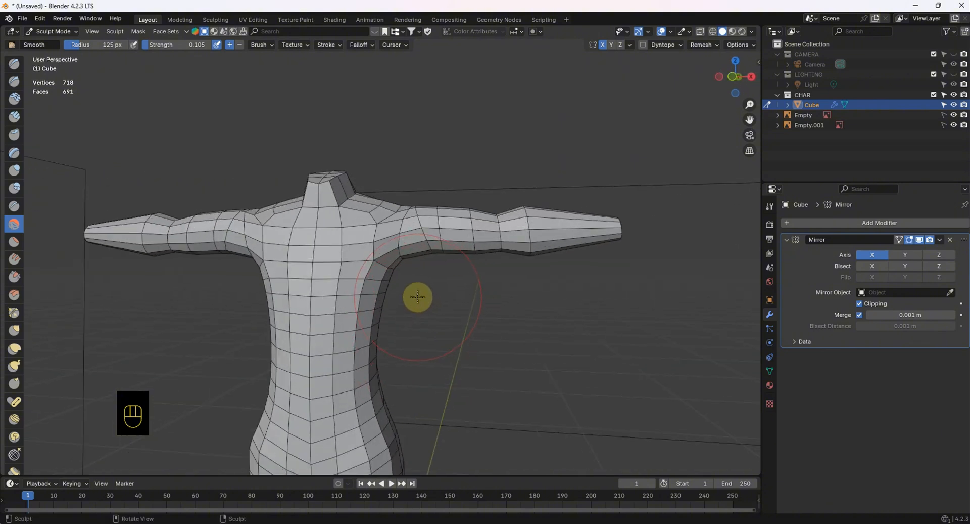
shift+middle_drag(418, 297, 472, 125)
scroll(405, 240, up, 4)
shift+middle_drag(405, 241, 374, 383)
- Return to Edit Mode and select the edge loop running around the hip at the top of the thigh
click(47, 31)
click(53, 54)
scroll(331, 201, down, 3)
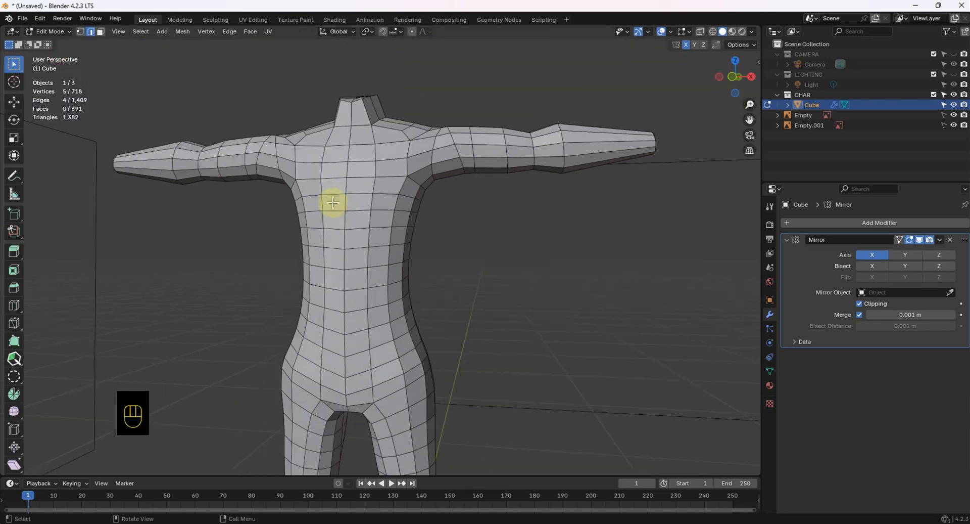
shift+middle_drag(331, 202, 434, 265)
scroll(421, 229, up, 3)
shift+middle_drag(421, 229, 264, 163)
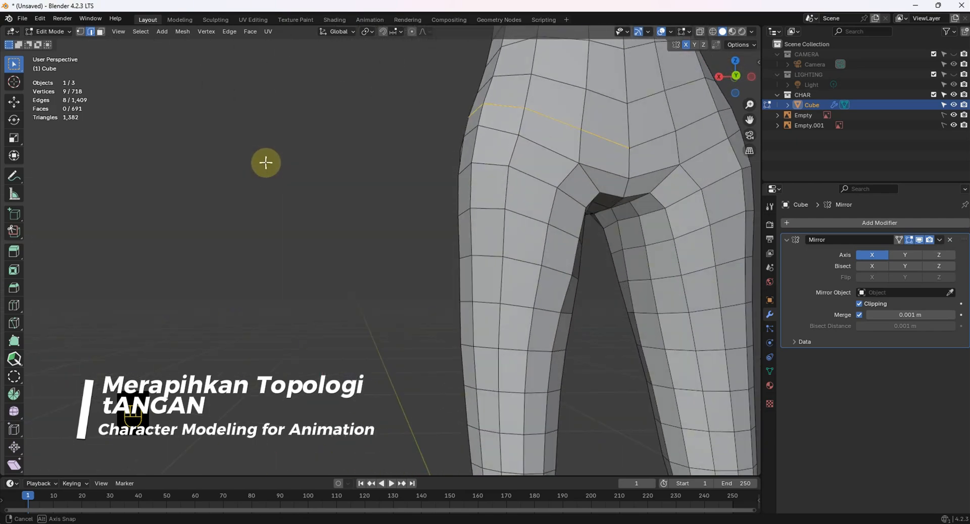
alt+click(580, 164)
middle_drag(561, 156, 535, 81)
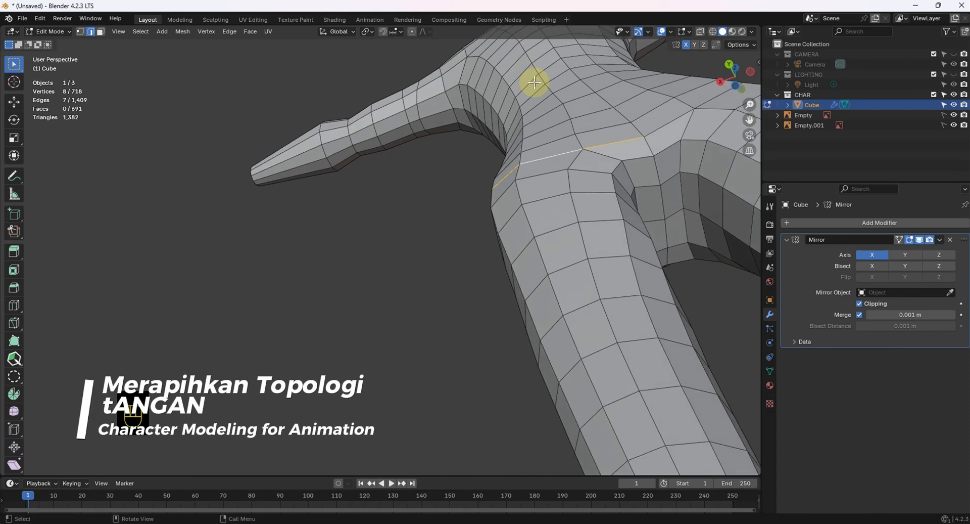
middle_drag(635, 178, 120, 230)
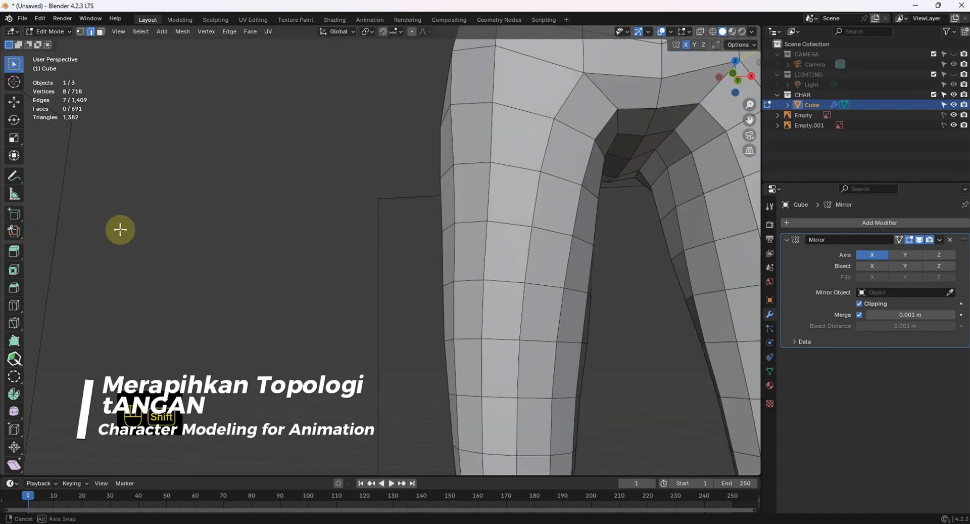
- Extend the edge selection through the groin so it forms a ring around the top of the leg
scroll(571, 281, down, 4)
shift+middle_drag(510, 286, 463, 308)
scroll(463, 309, up, 3)
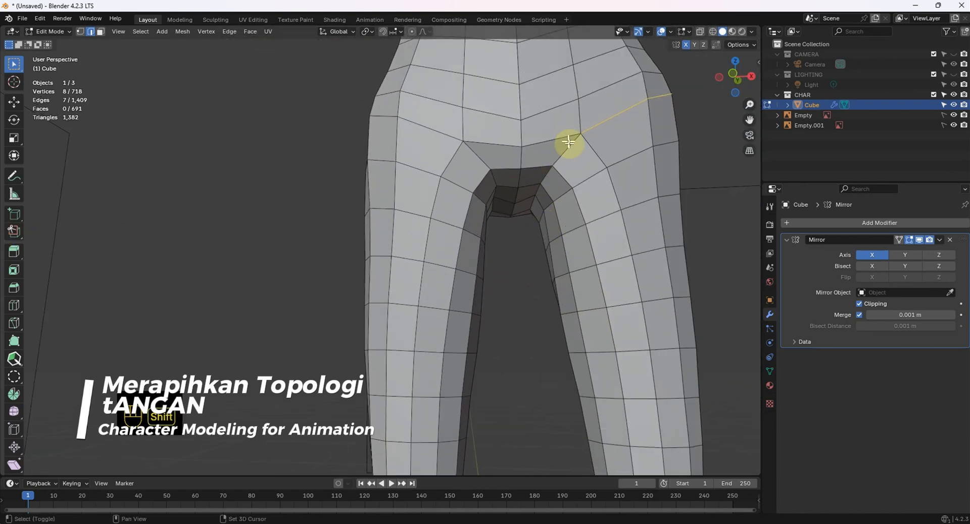
middle_drag(583, 168, 439, 235)
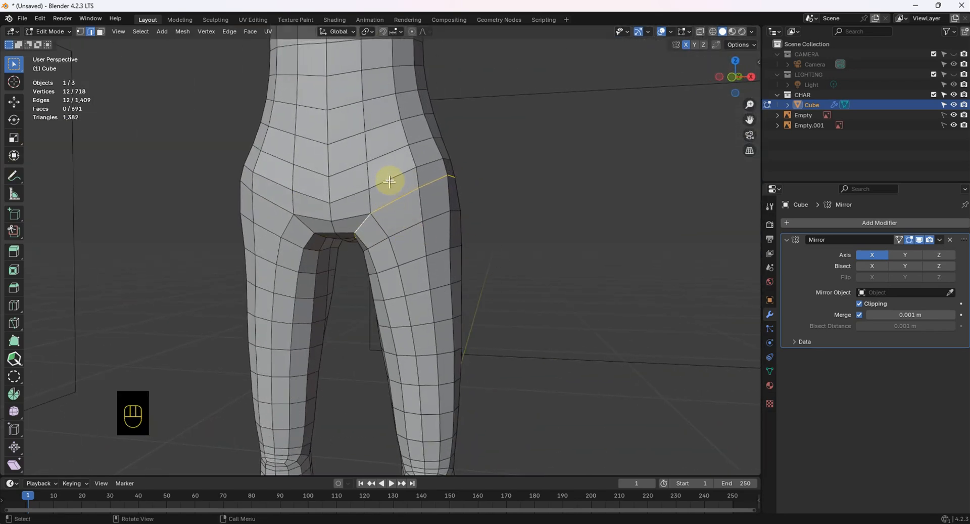
- Try bevelling the edge ring at the top of the leg, cancel it, and undo adding an extra edge to the selection
key(ctrl+b)
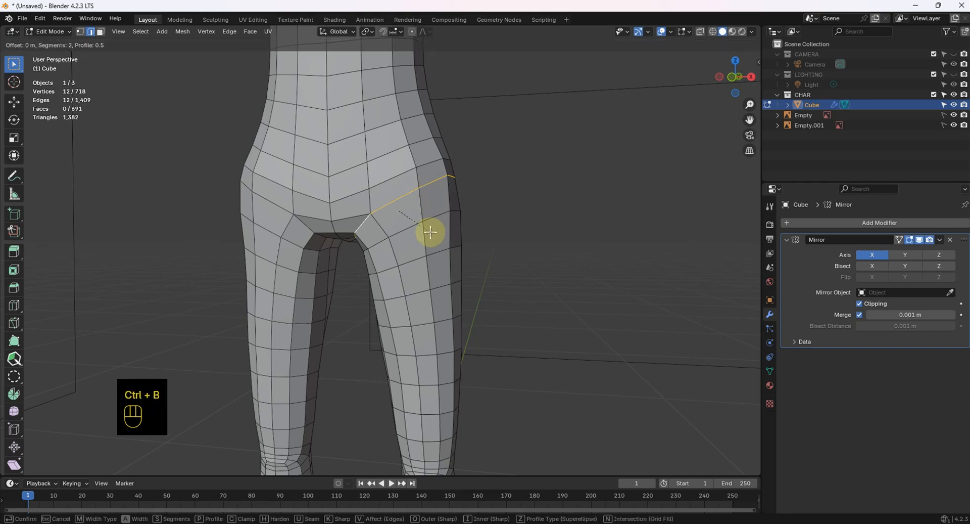
right_click(502, 273)
middle_drag(494, 264, 384, 234)
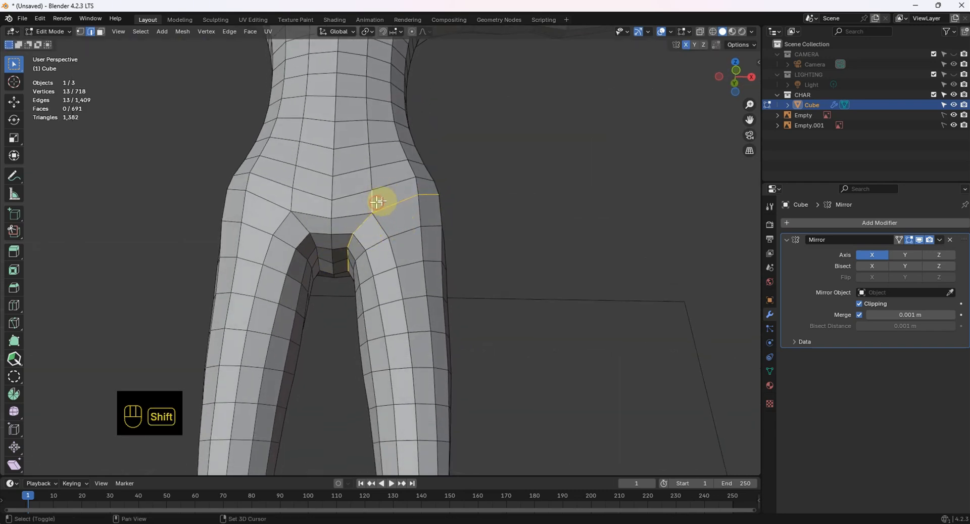
key(ctrl+z)
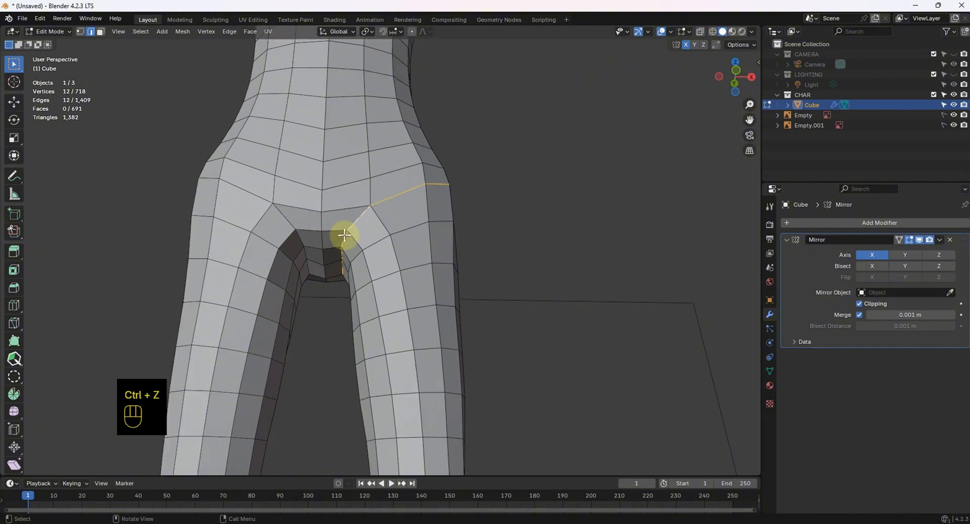
- Bevel the edge ring at the top of the leg with one segment and an offset of about 0.012 m
scroll(354, 222, up, 3)
middle_drag(364, 206, 373, 240)
key(ctrl+b)
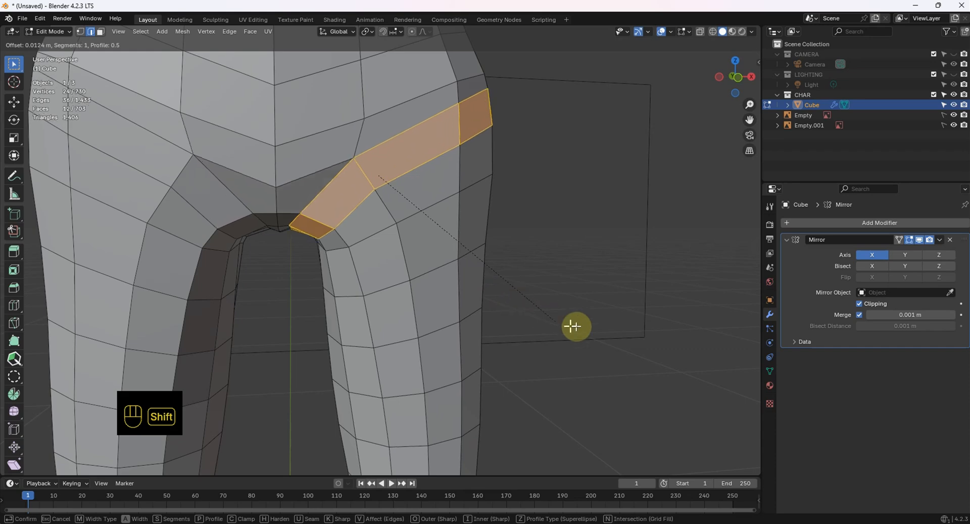
click(555, 317)
middle_drag(508, 303, 329, 233)
scroll(318, 242, down, 6)
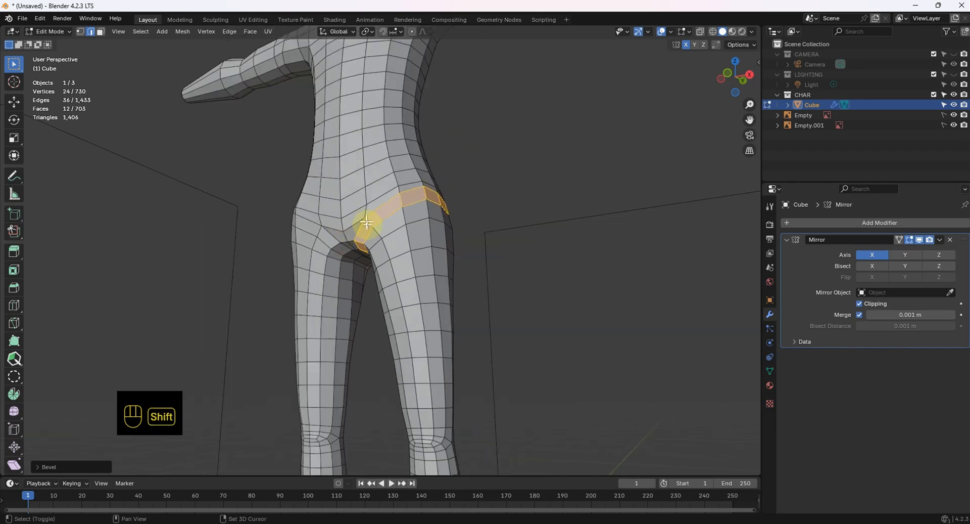
- Select the edges around the front of the shoulder where the arm meets the torso, and undo the edges picked outside the ring
scroll(421, 218, up, 5)
middle_drag(424, 204, 621, 204)
click(405, 161)
shift+click(529, 154)
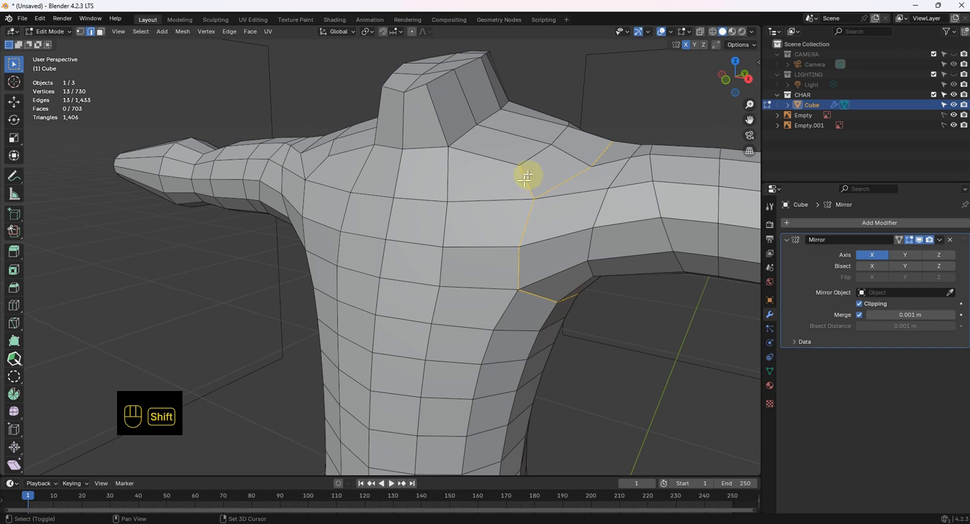
middle_drag(563, 176, 610, 182)
key(ctrl+z)
key(ctrl+z)
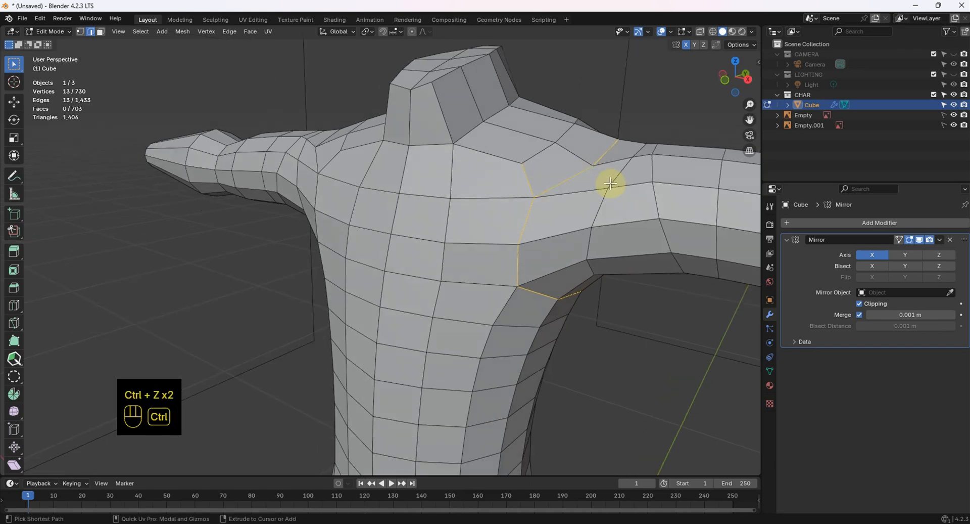
ctrl+click(539, 155)
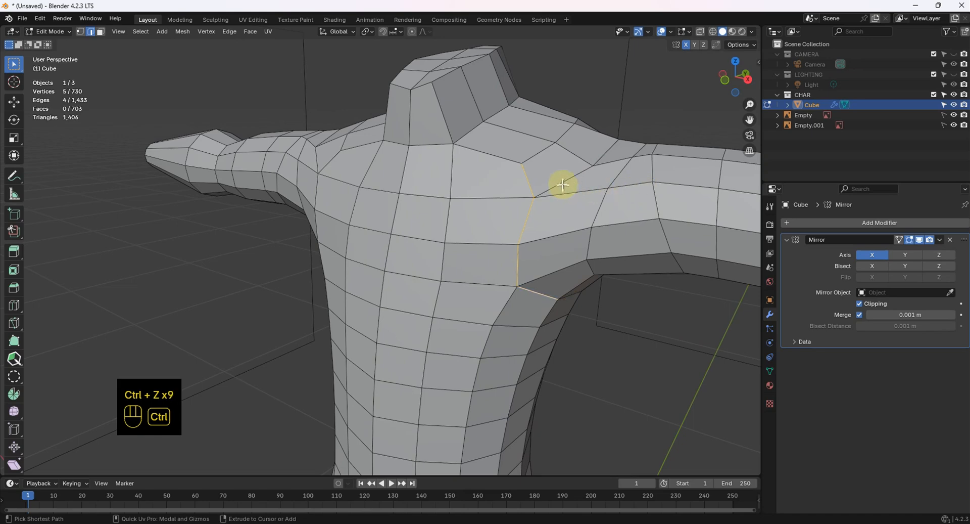
- Extend the shoulder edge selection through the armpit and across the back to complete a ring around the arm joint
shift+double_click(522, 219)
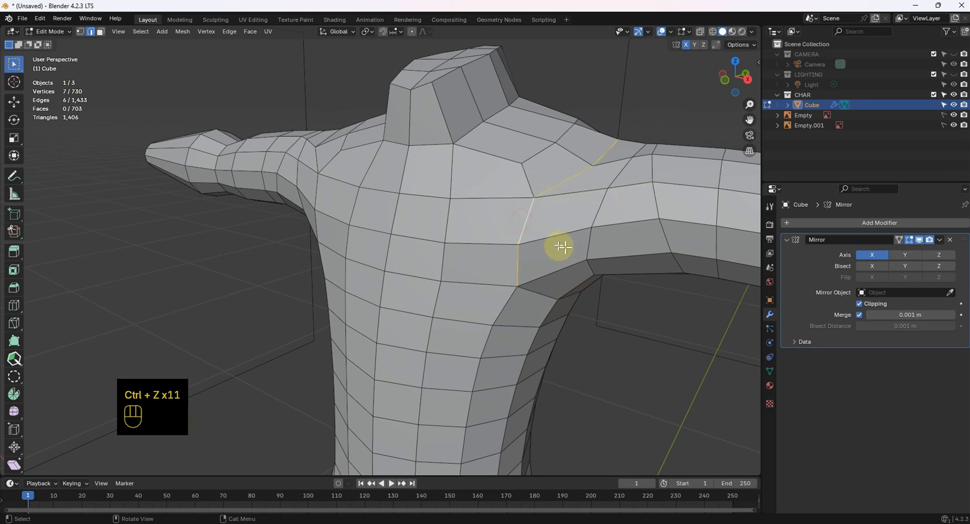
middle_drag(562, 246, 494, 197)
shift+double_click(572, 311)
middle_drag(638, 310, 505, 339)
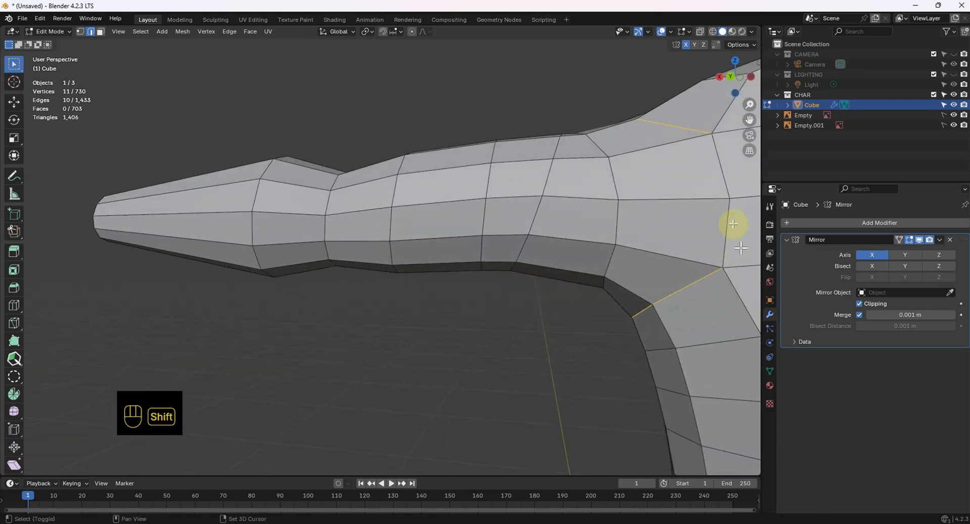
- Bevel the shoulder edge ring with one segment and an offset of about 0.01 m, and clear the band's selection
middle_drag(726, 221, 416, 319)
key(ctrl+b)
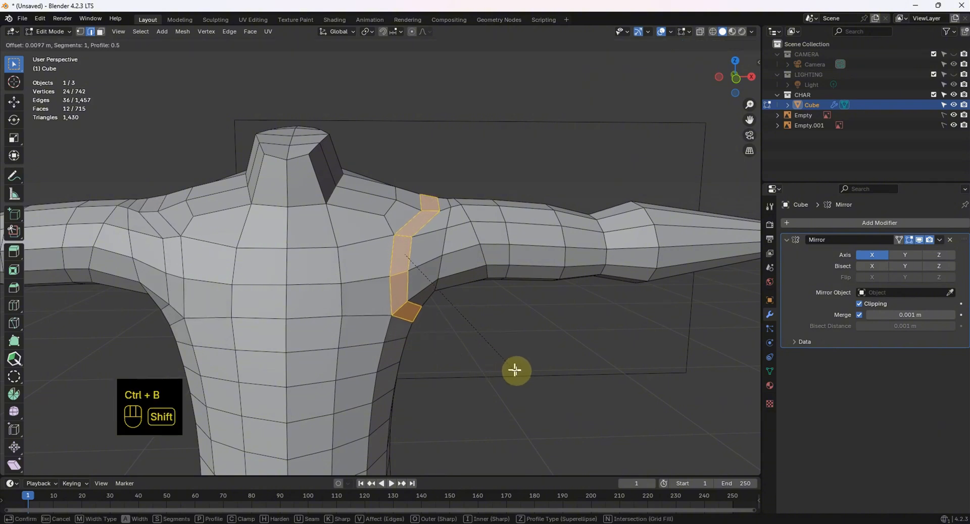
click(523, 373)
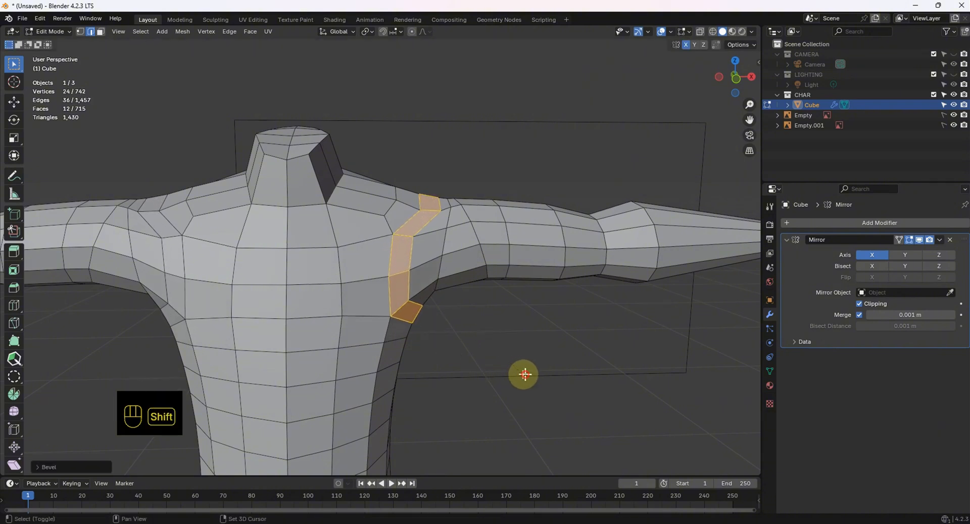
middle_drag(522, 372, 486, 351)
click(485, 331)
- Examine the body in front and side views against the reference images, checking the arms, torso and legs
scroll(485, 332, down, 2)
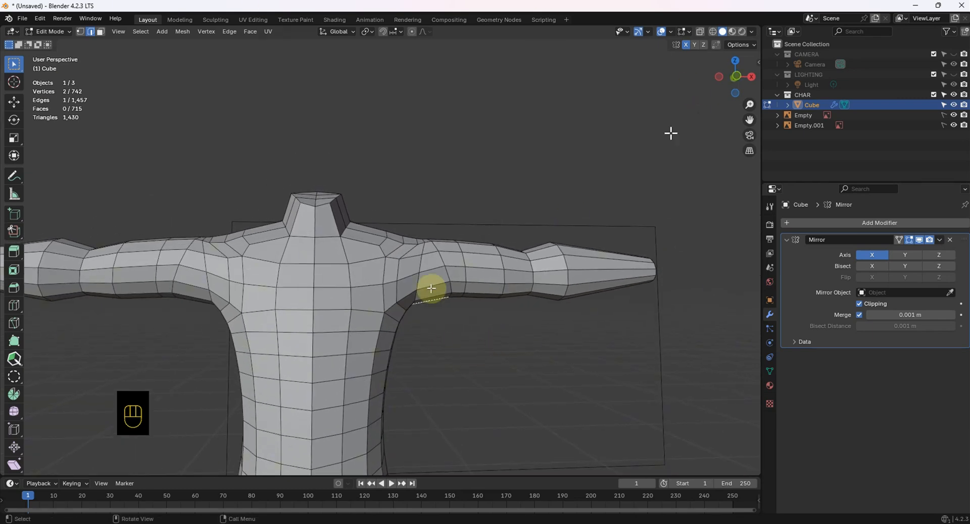
middle_drag(431, 287, 494, 252)
key(KP_3)
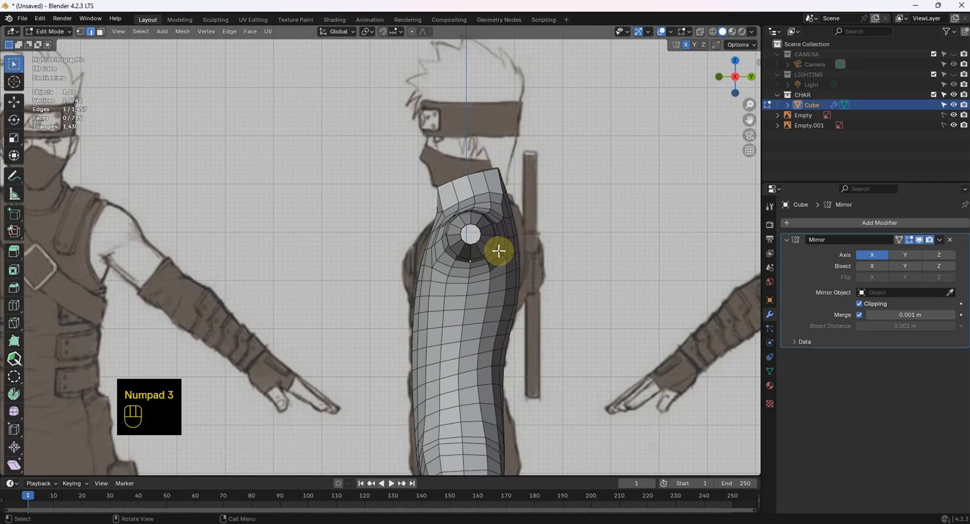
key(KP_1)
scroll(496, 248, up, 5)
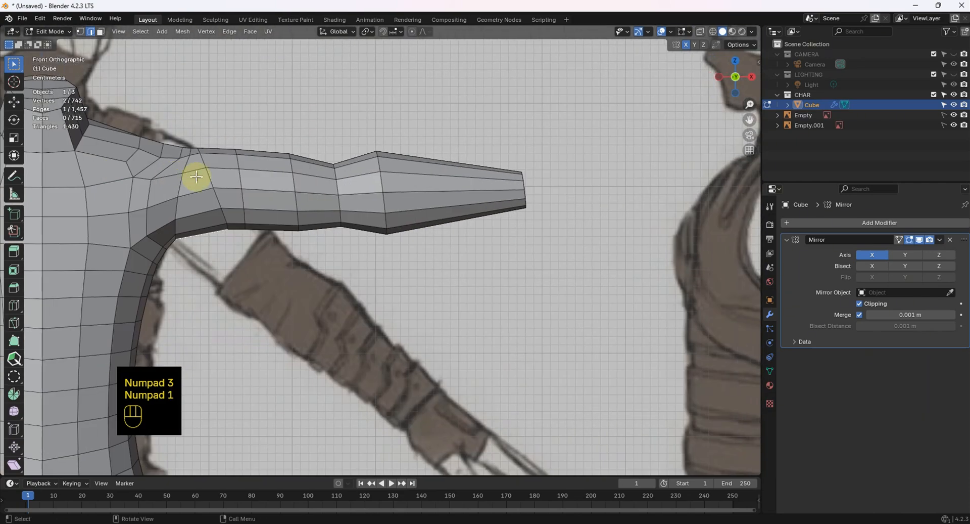
scroll(196, 176, down, 5)
shift+middle_drag(282, 114, 411, 433)
shift+middle_drag(461, 288, 391, 385)
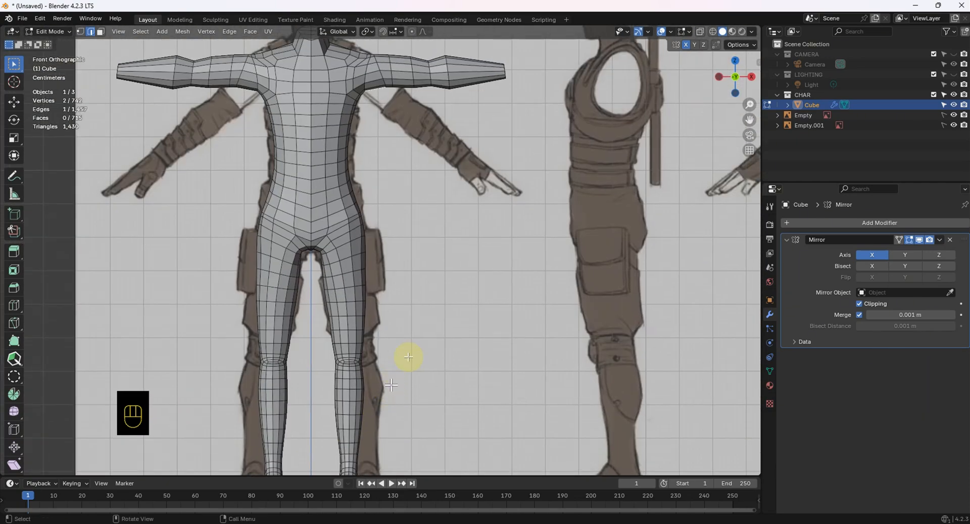
key(KP_3)
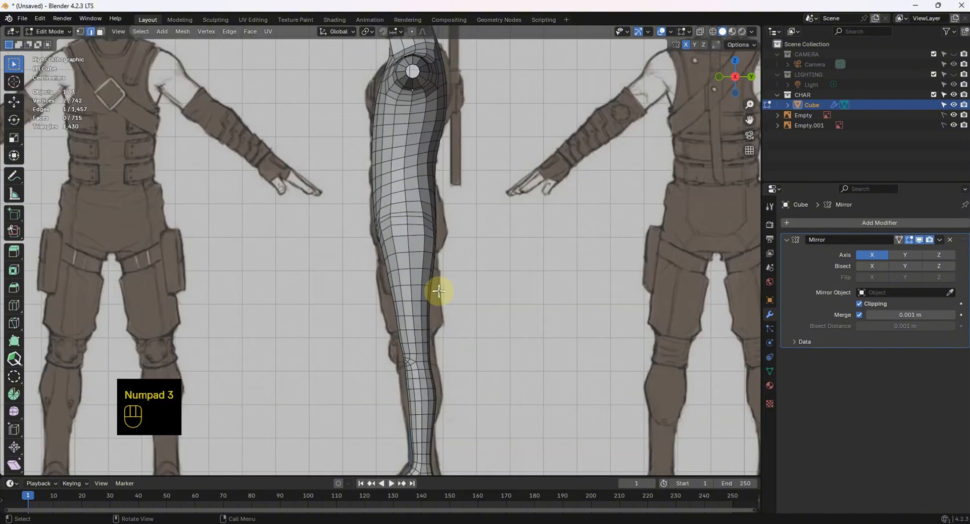
key(KP_1)
shift+middle_drag(433, 77, 403, 185)
scroll(405, 280, up, 3)
scroll(403, 226, down, 2)
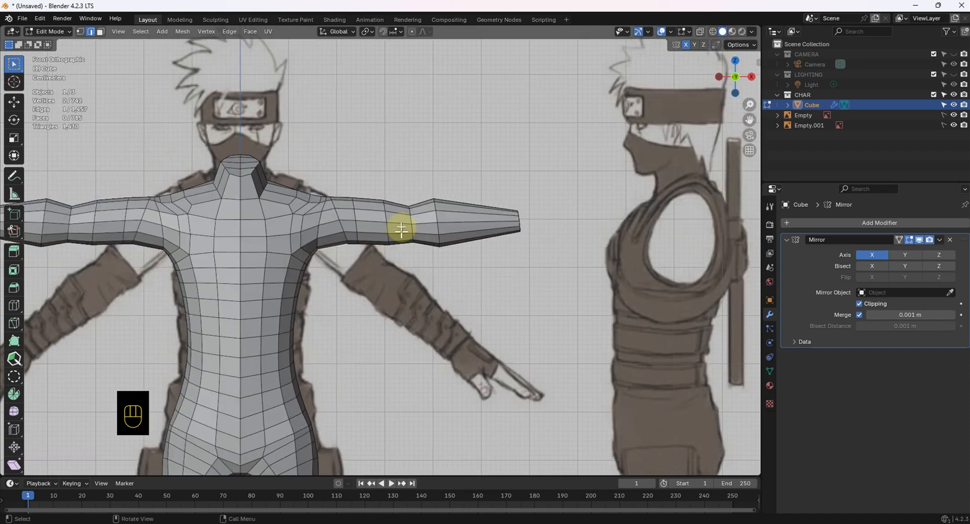
- Select the edge loop at the elbow and flatten it by scaling to 0 along X
scroll(435, 223, up, 5)
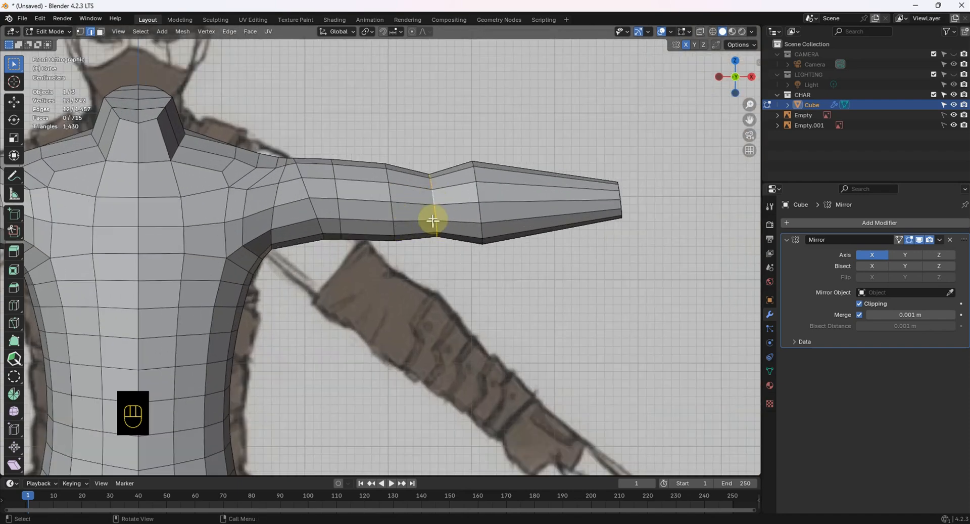
middle_drag(474, 208, 470, 291)
key(KP_3)
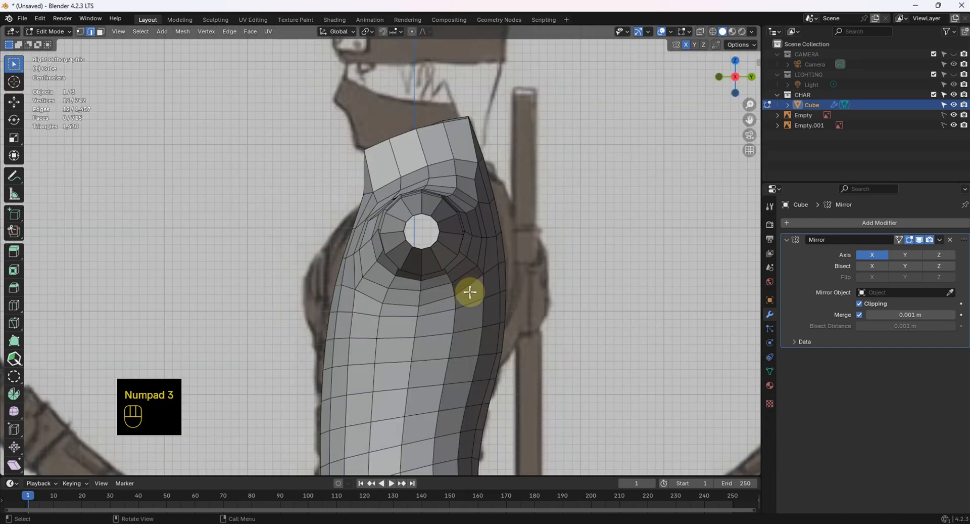
key(KP_1)
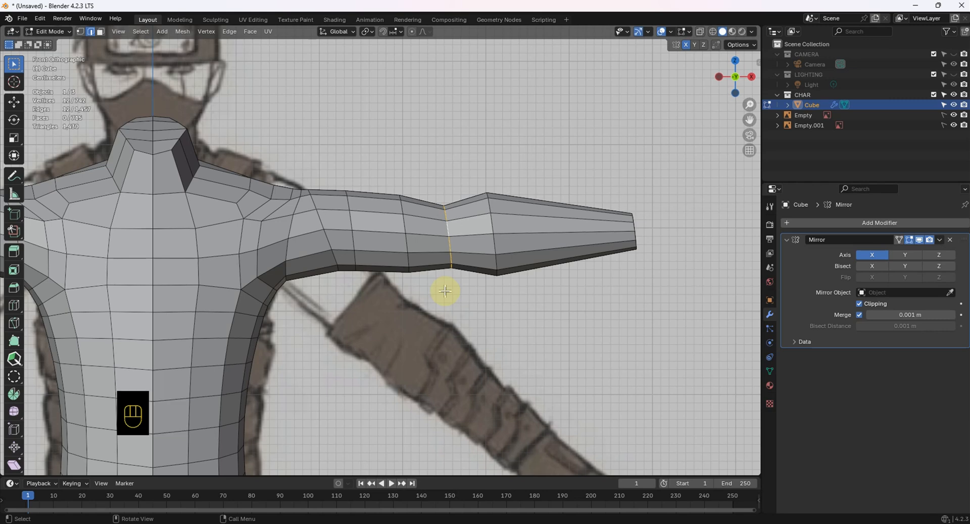
key(s)
key(x)
key(KP_0)
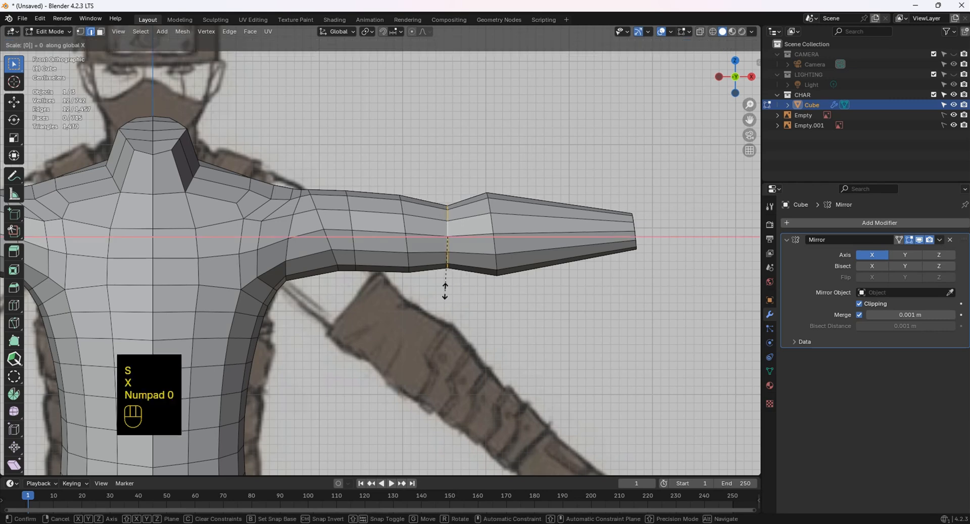
key(Return)
- Edge-slide the flattened elbow loop slightly towards the shoulder
key(g)
key(g)
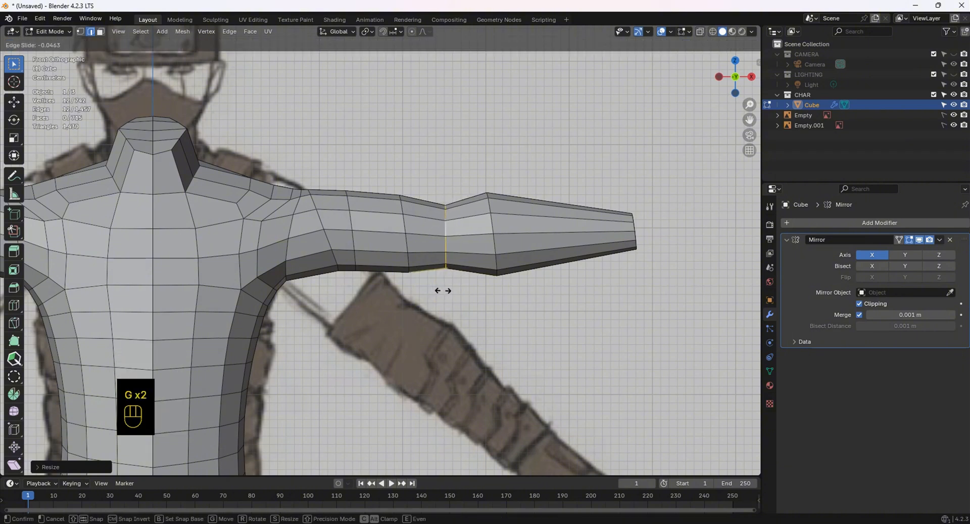
click(438, 287)
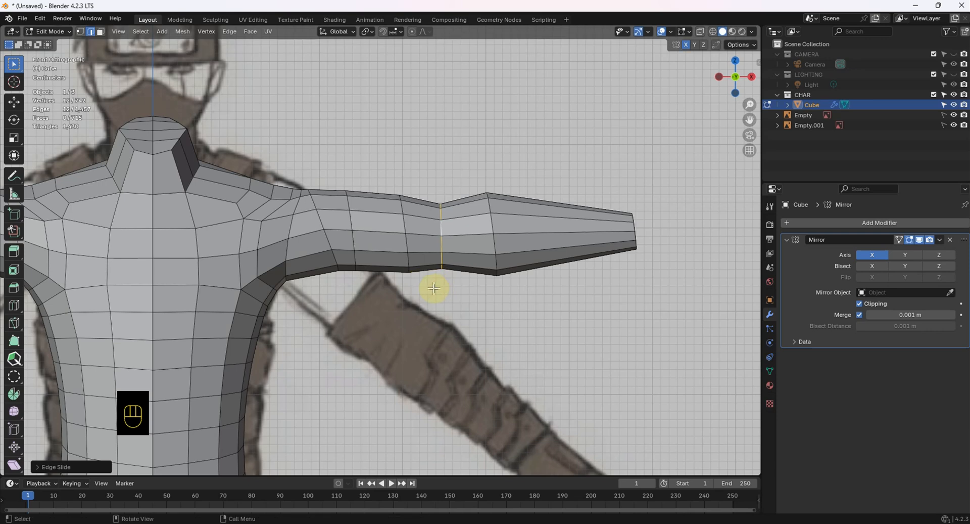
- Bevel the elbow loop with two segments and an offset of about 0.012 m
scroll(464, 259, up, 2)
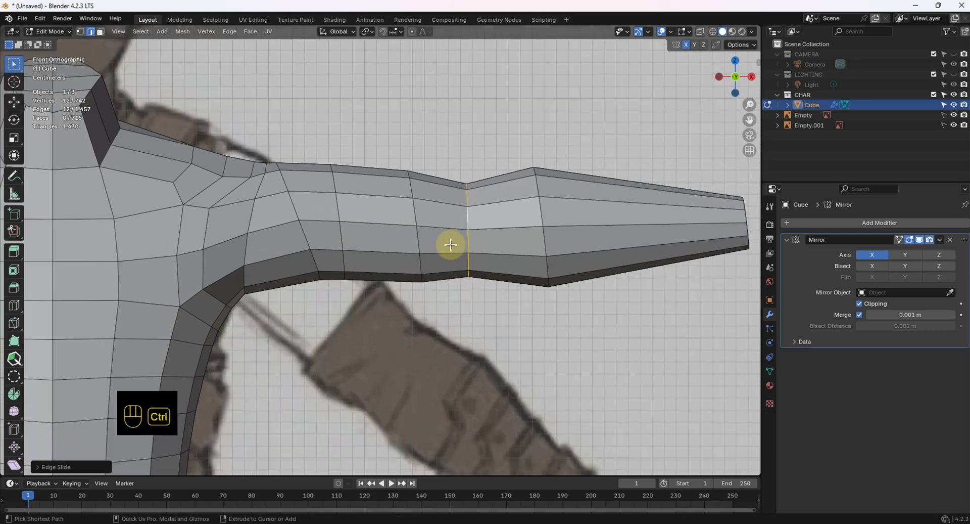
key(ctrl+b)
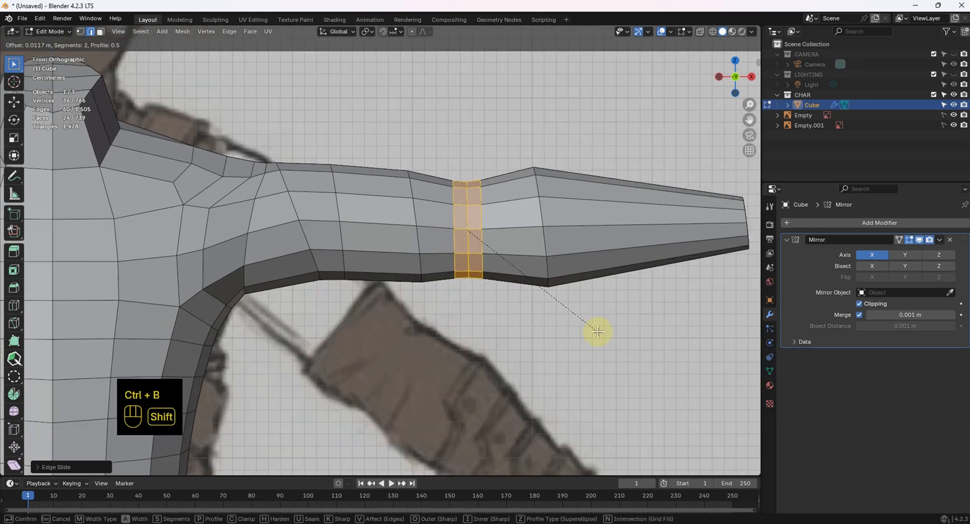
click(598, 331)
middle_drag(598, 331, 338, 351)
shift+middle_drag(465, 340, 273, 370)
scroll(241, 336, down, 2)
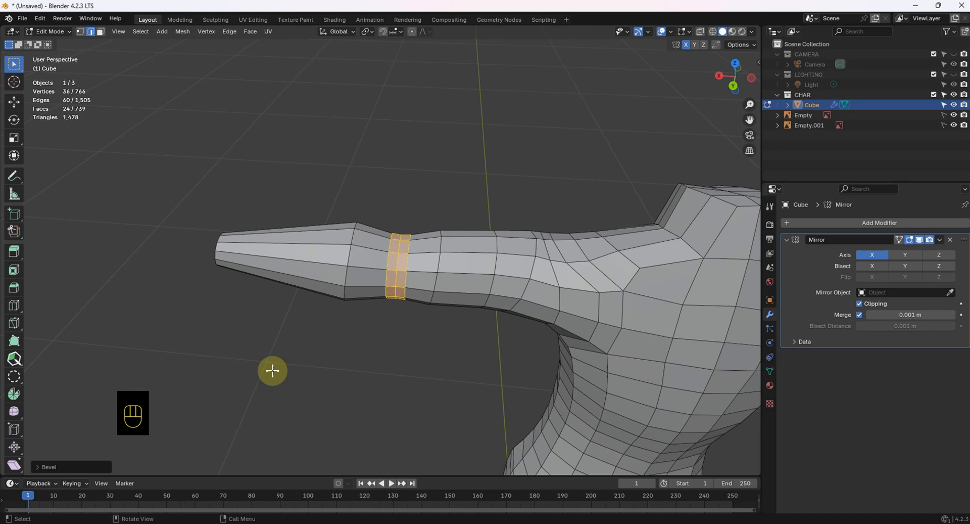
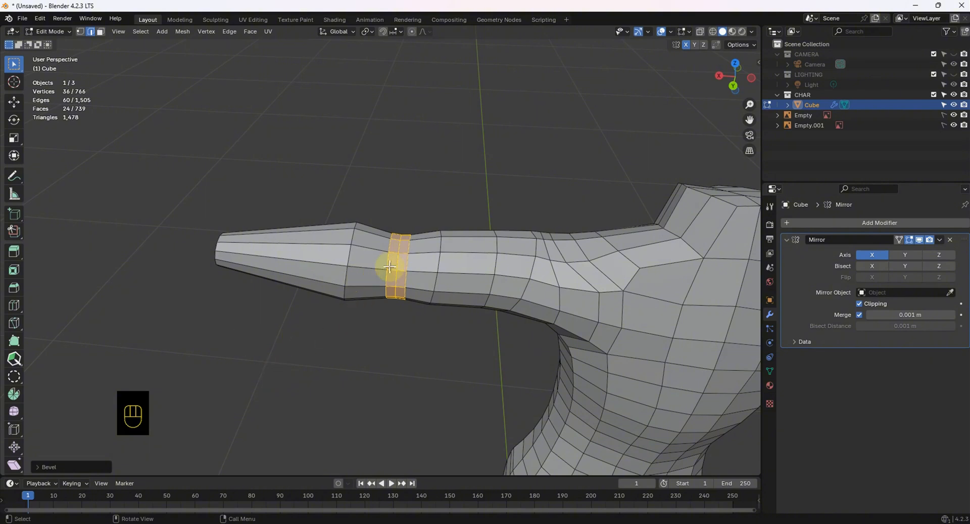
- Switch to face selection and select both rows of faces on the back half of the elbow band
middle_drag(392, 268, 396, 334)
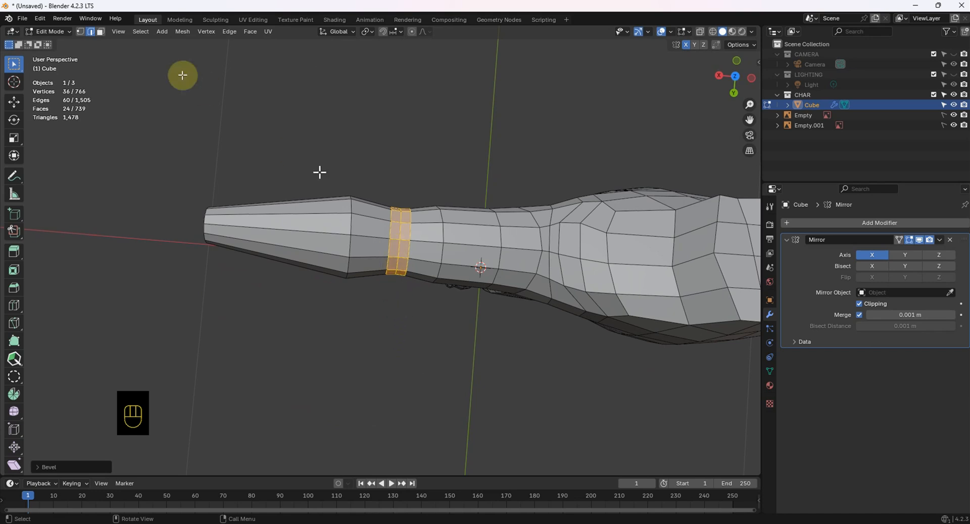
click(102, 33)
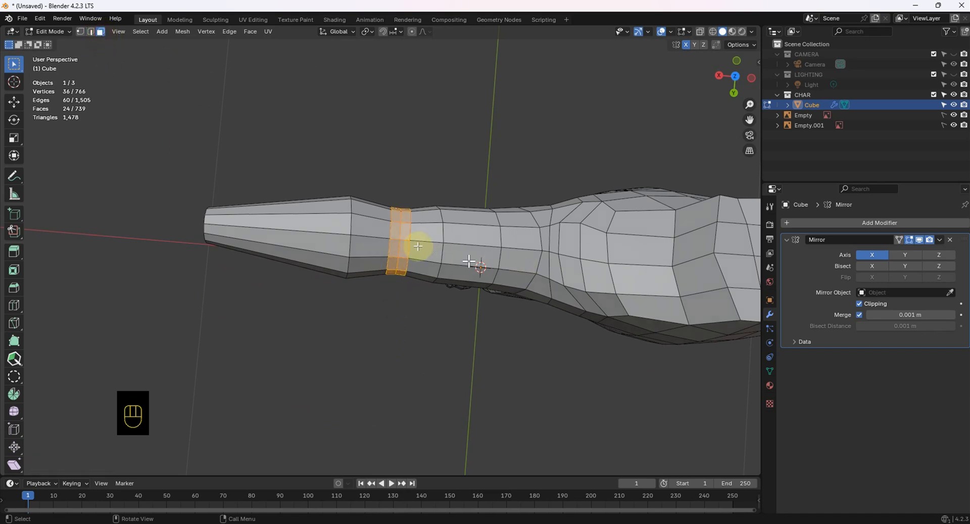
shift+click(400, 263)
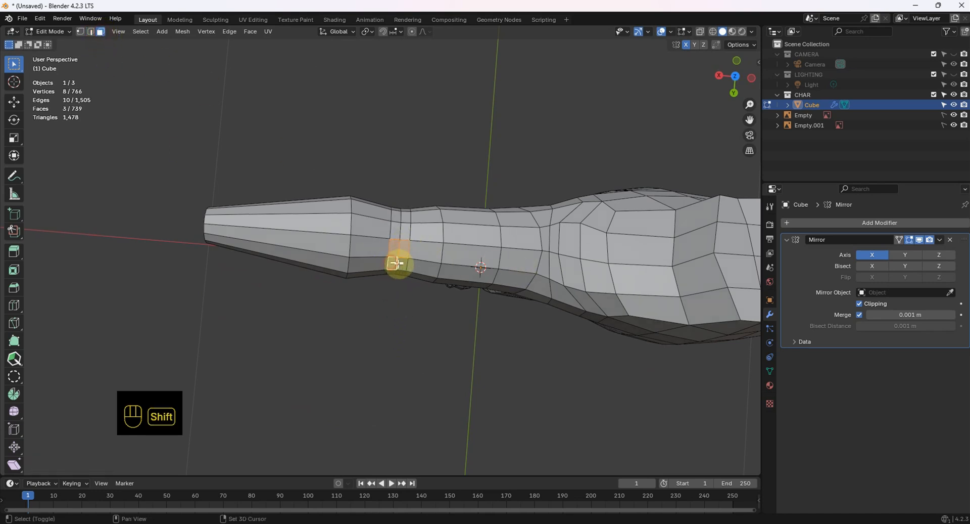
shift+click(397, 263)
mouse_move(405, 275)
middle_down()
mouse_move(403, 182)
mouse_move(390, 275)
middle_up()
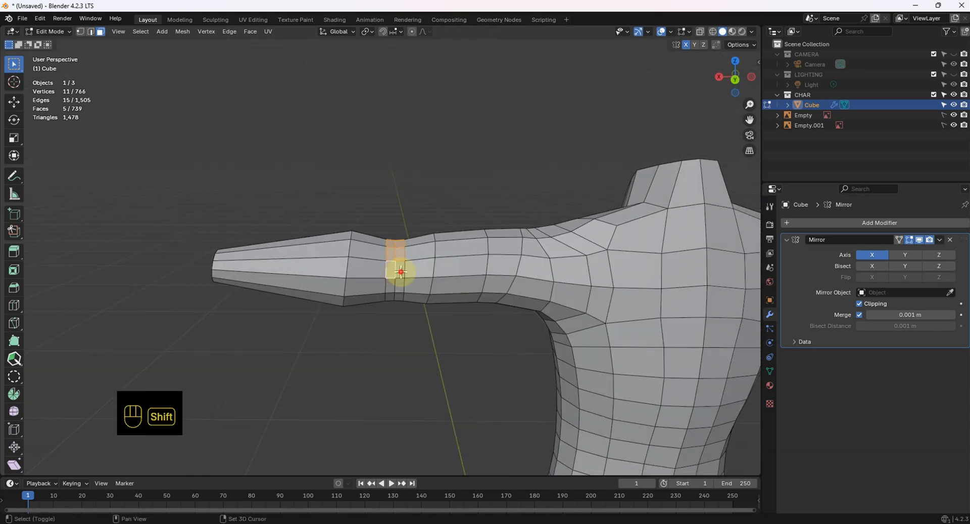
middle_drag(397, 308, 392, 339)
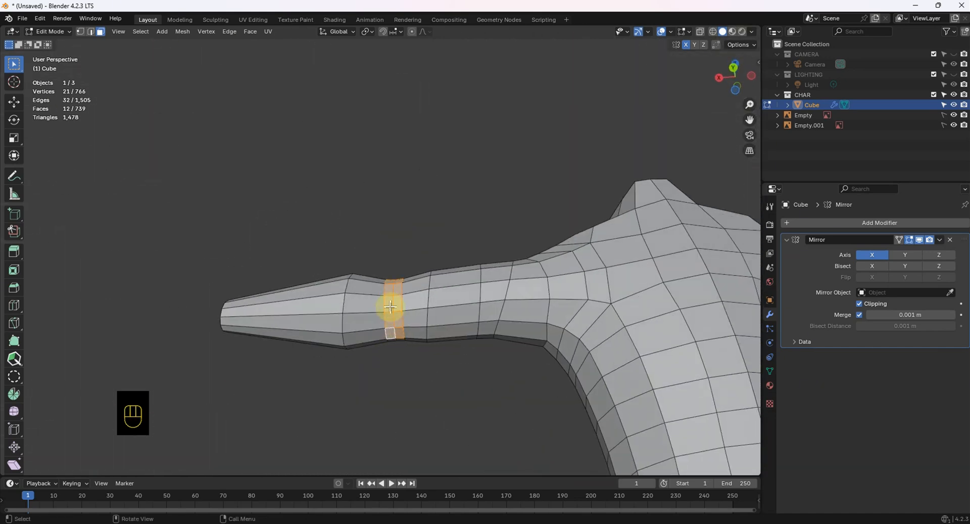
middle_drag(387, 289, 445, 343)
shift+middle_drag(410, 427, 436, 224)
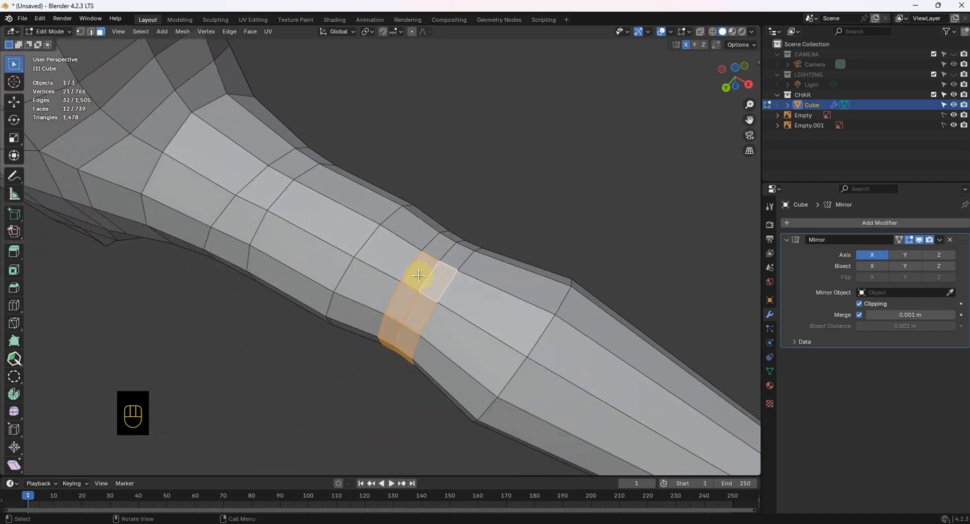
- Inset the two selected rows of faces on the back half of the elbow band slightly
middle_drag(418, 276, 386, 287)
key(KP_7)
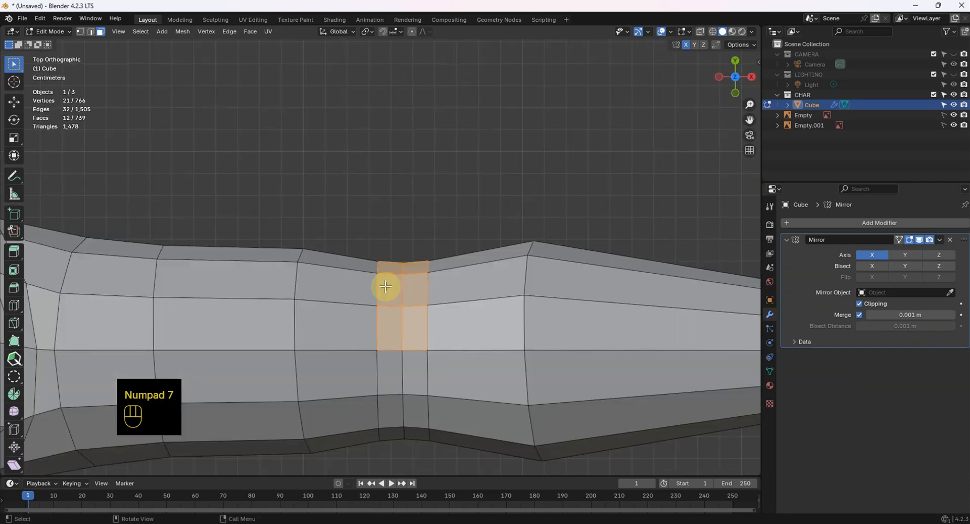
key(ctrl+KP_7)
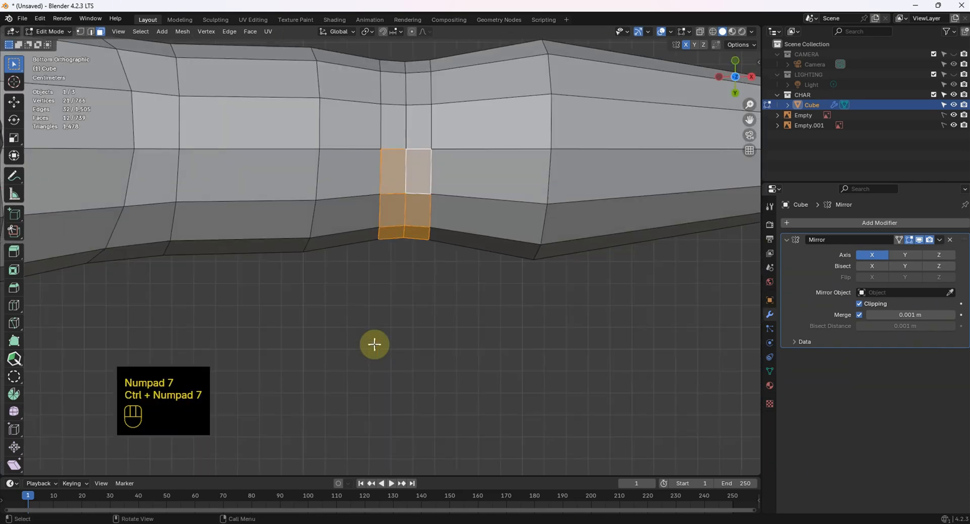
middle_drag(475, 279, 657, 302)
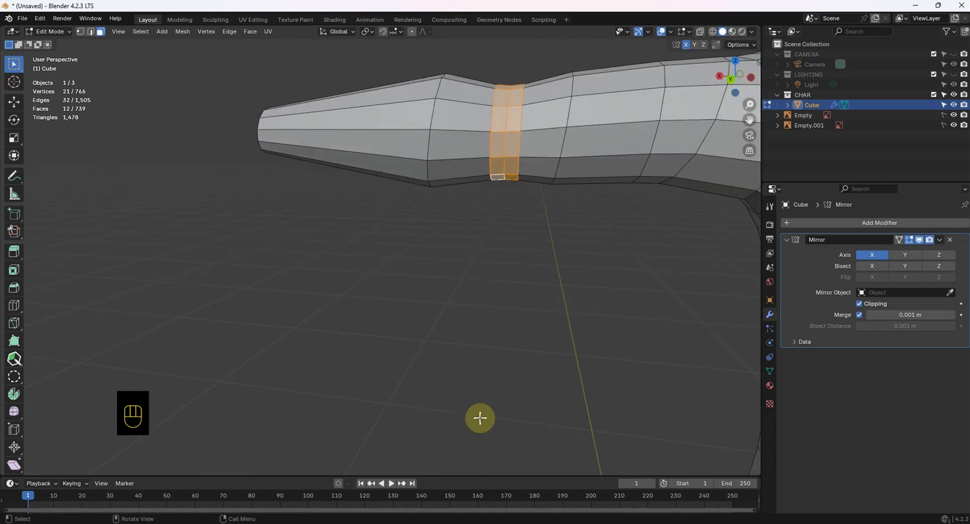
key(i)
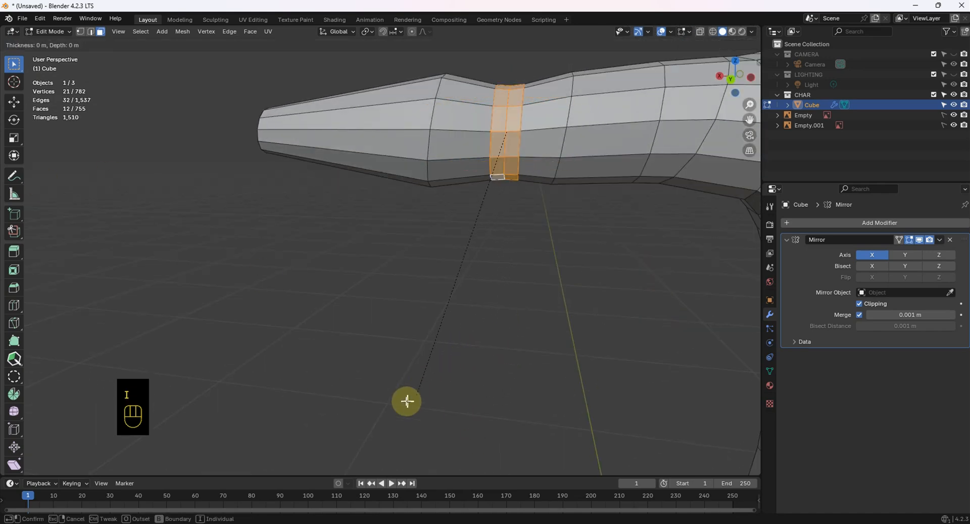
right_click(436, 379)
shift+middle_drag(470, 184, 414, 360)
scroll(419, 353, up, 4)
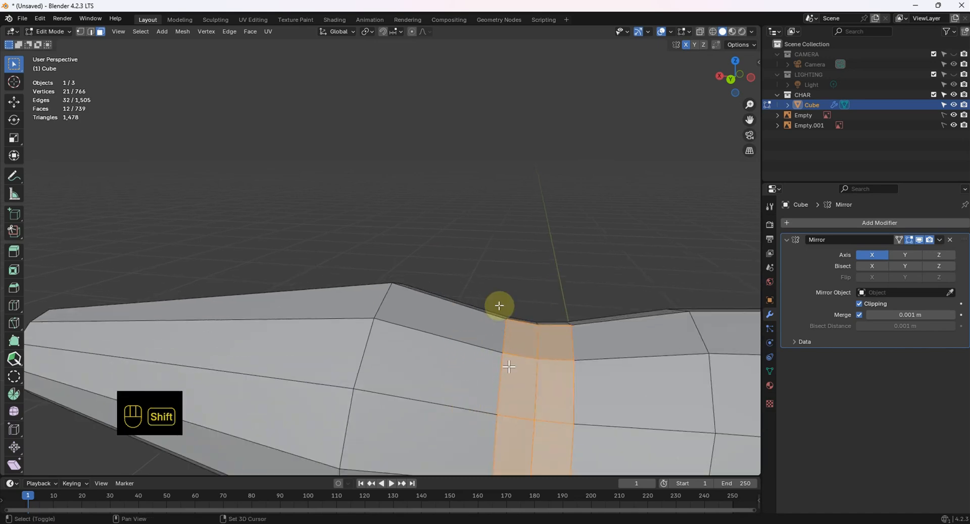
shift+middle_drag(501, 306, 412, 147)
middle_drag(473, 214, 561, 235)
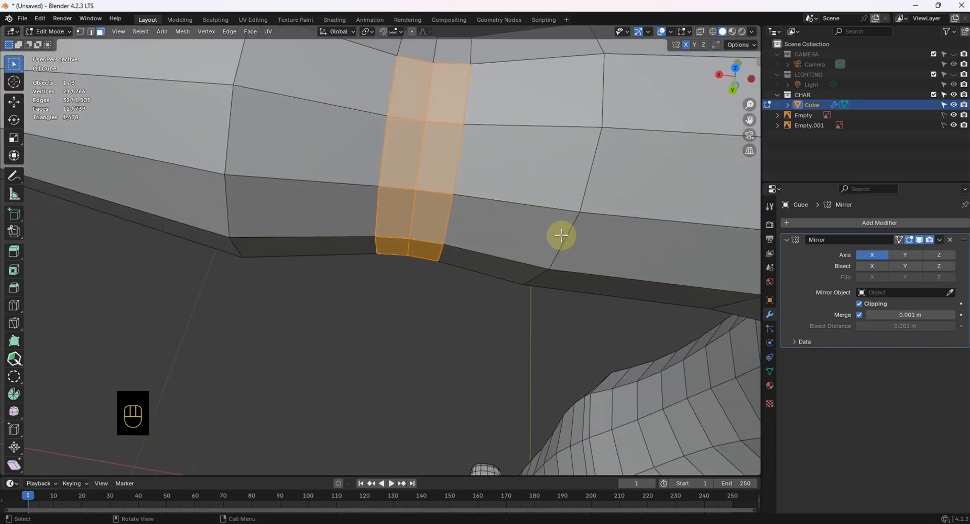
key(i)
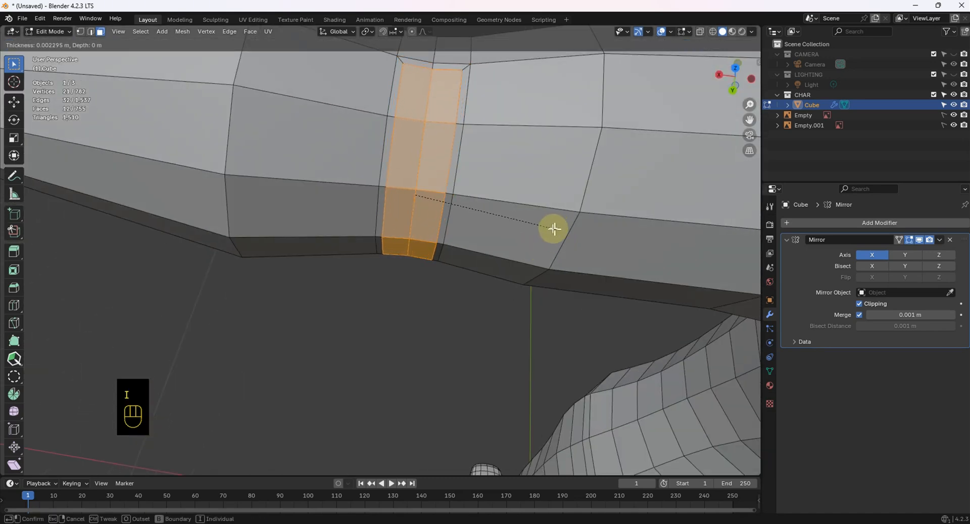
click(539, 223)
- Merge the three inner vertices at the inset's upper end into the adjacent outer middle vertex with At Last, and dissolve the middle edge below it
middle_drag(540, 222, 529, 247)
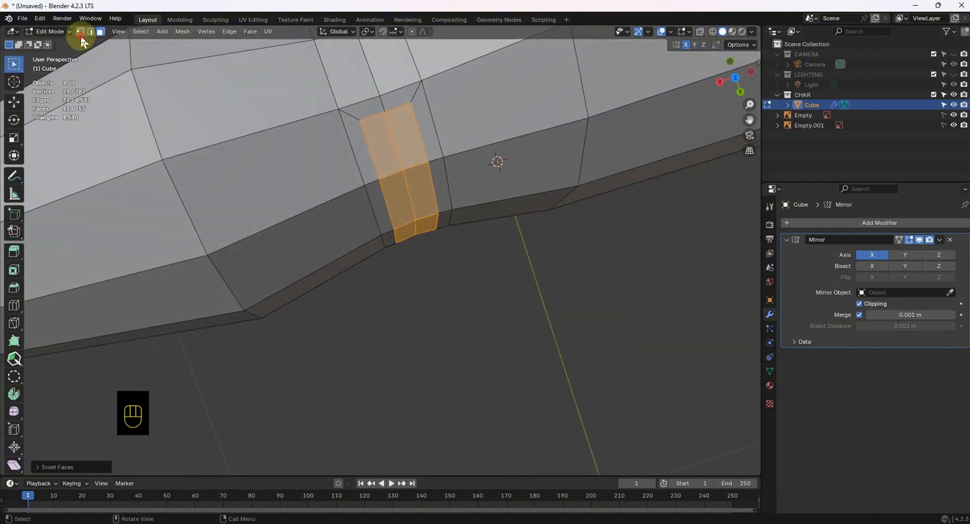
click(80, 32)
click(362, 121)
shift+click(386, 113)
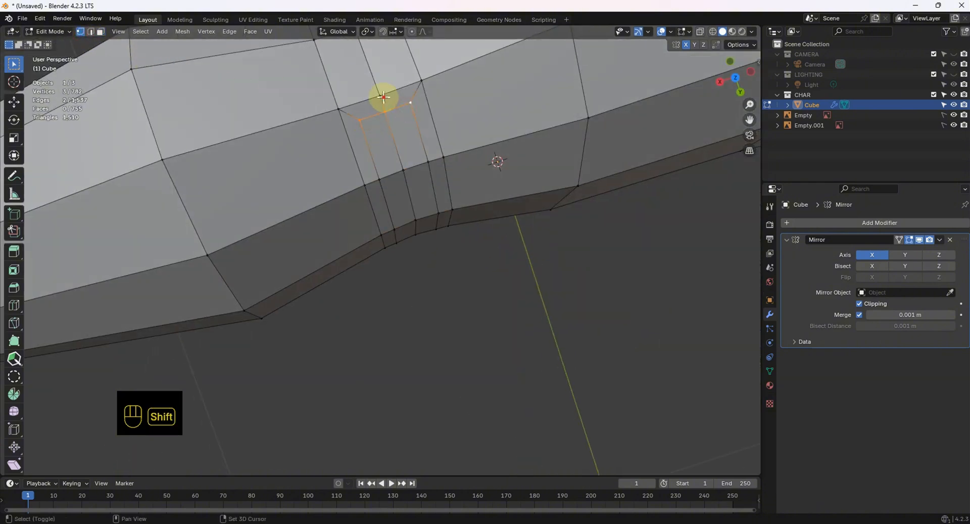
shift+click(384, 96)
key(m)
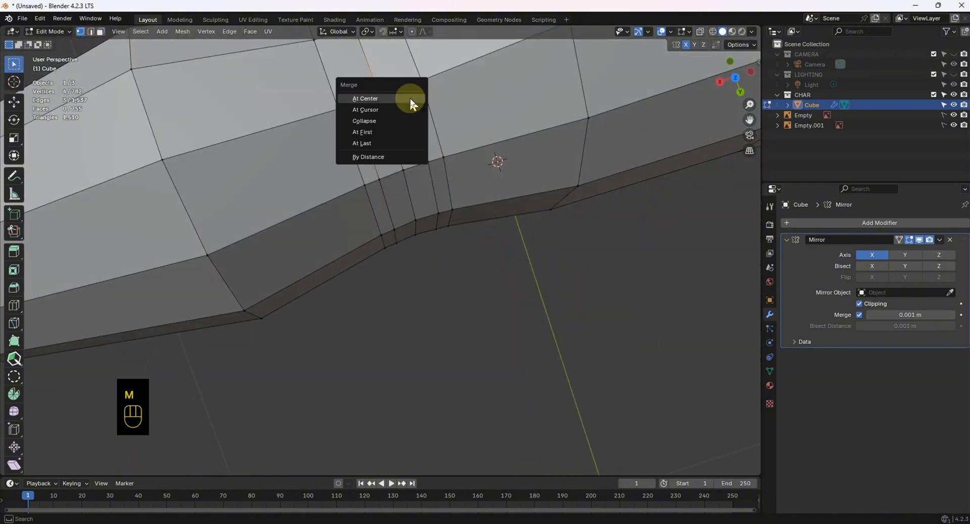
click(404, 143)
key(2)
click(399, 145)
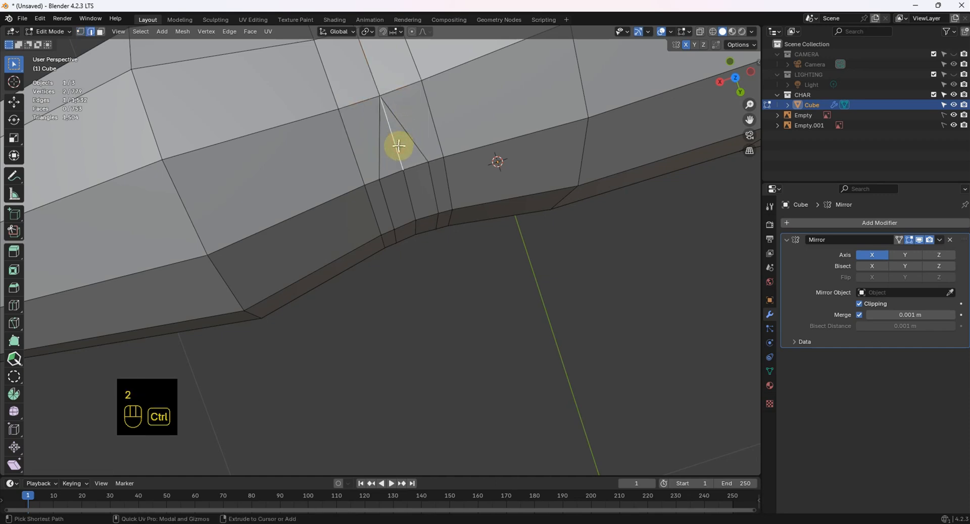
key(ctrl+x)
- Merge the three inner vertices at the inset's lower end into the outer middle vertex on the arm's underside, and dissolve the middle edge there
middle_drag(405, 173, 148, 34)
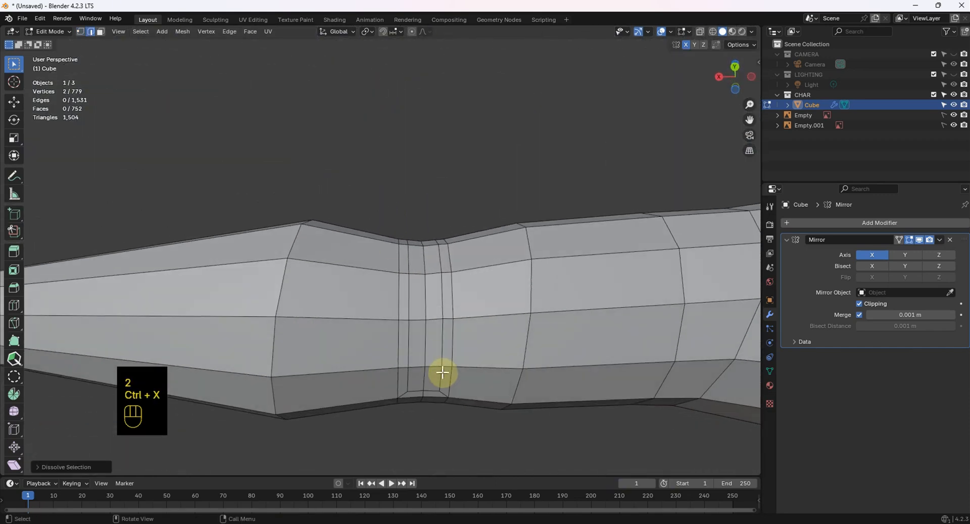
click(81, 31)
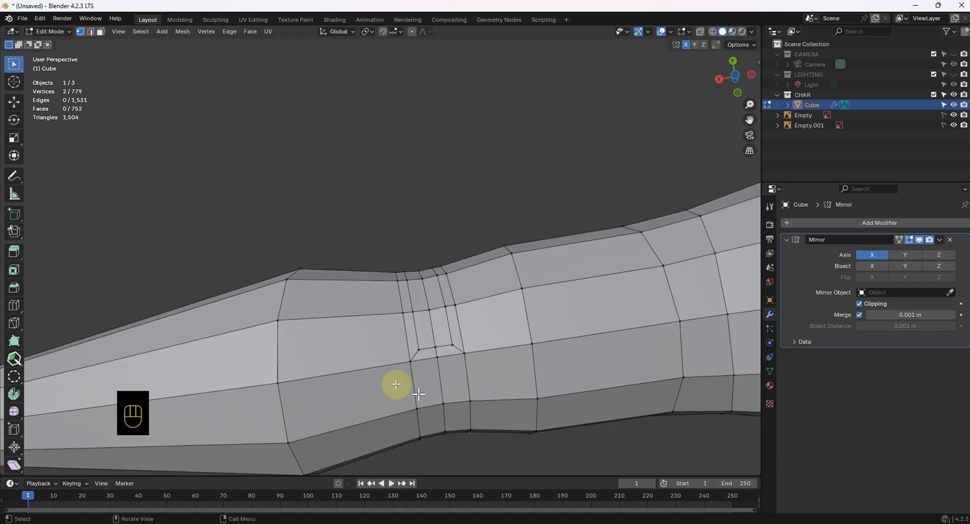
shift+click(438, 344)
shift+click(449, 353)
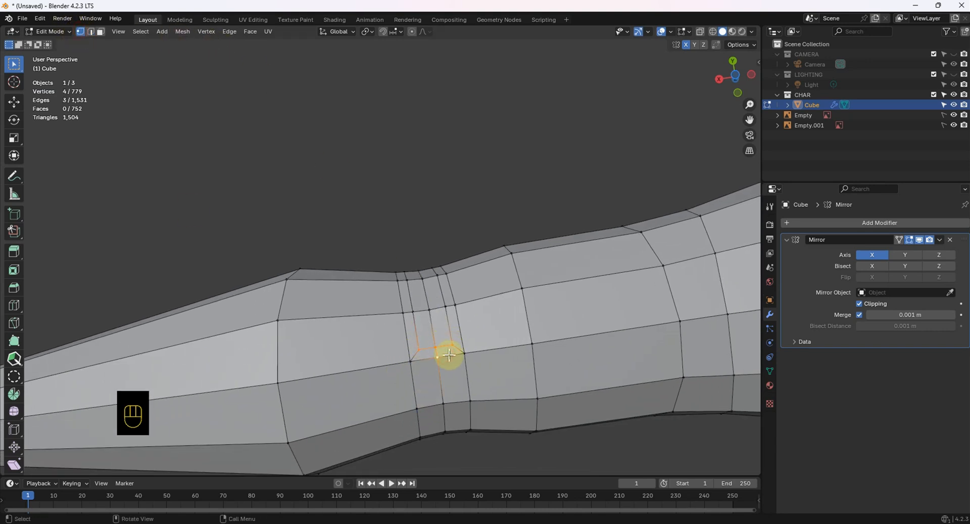
key(m)
click(449, 353)
key(2)
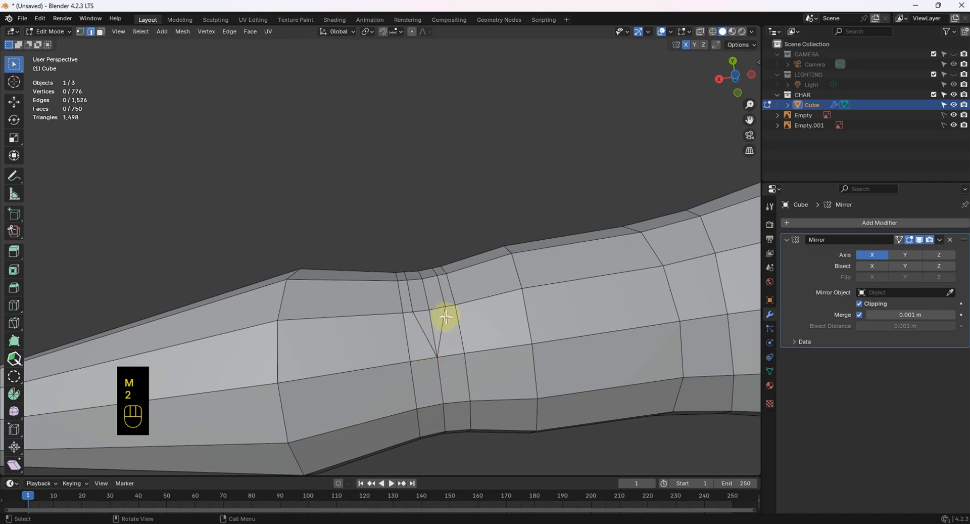
key(ctrl+x)
- Select the two central columns of faces inside the elbow inset and inset them again by about 0.003 m
middle_drag(433, 325, 255, 84)
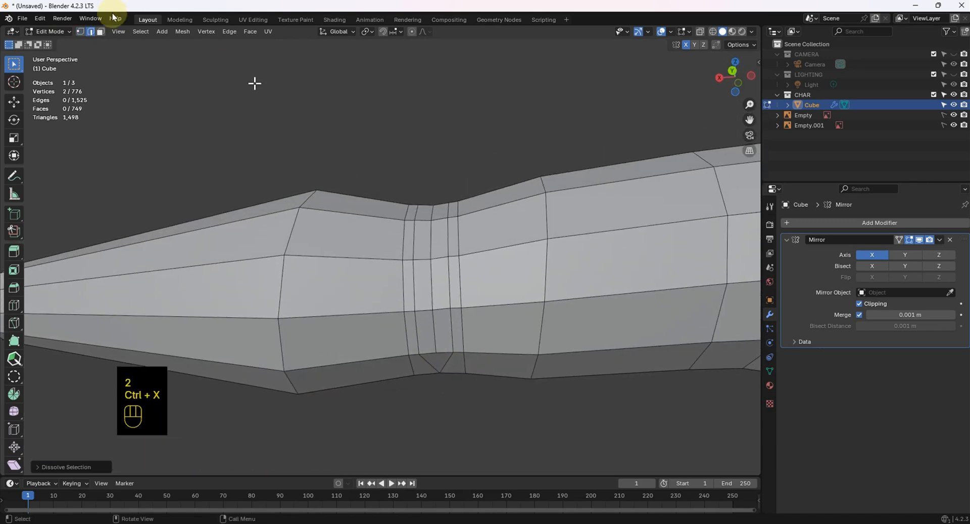
click(101, 31)
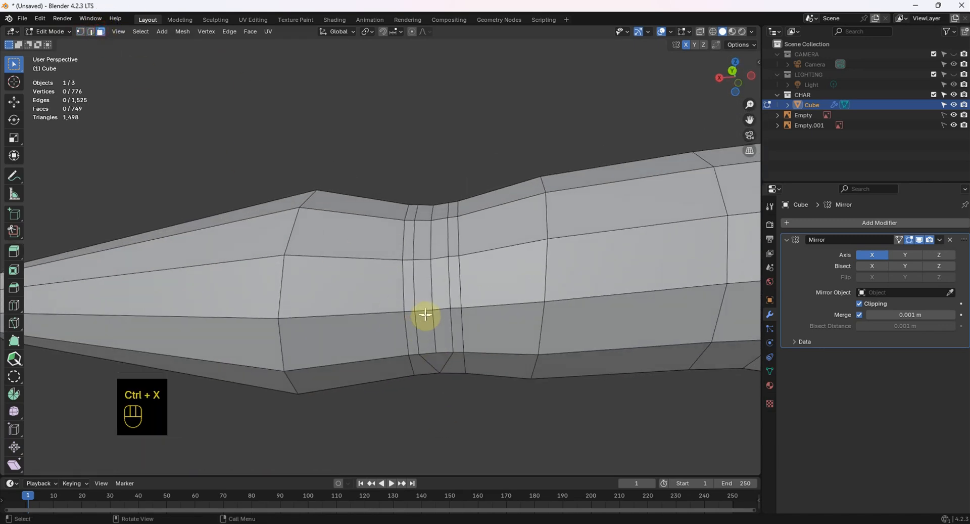
click(426, 319)
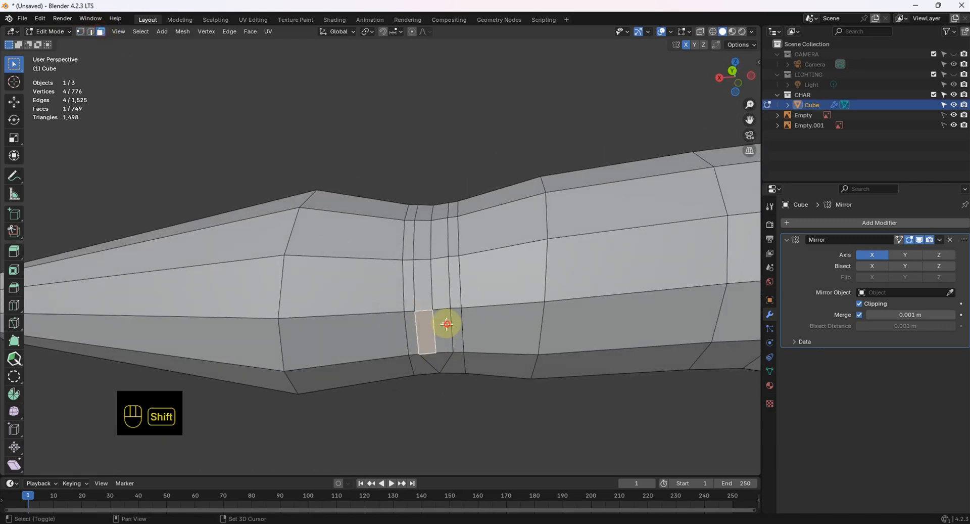
shift+click(440, 292)
shift+click(437, 328)
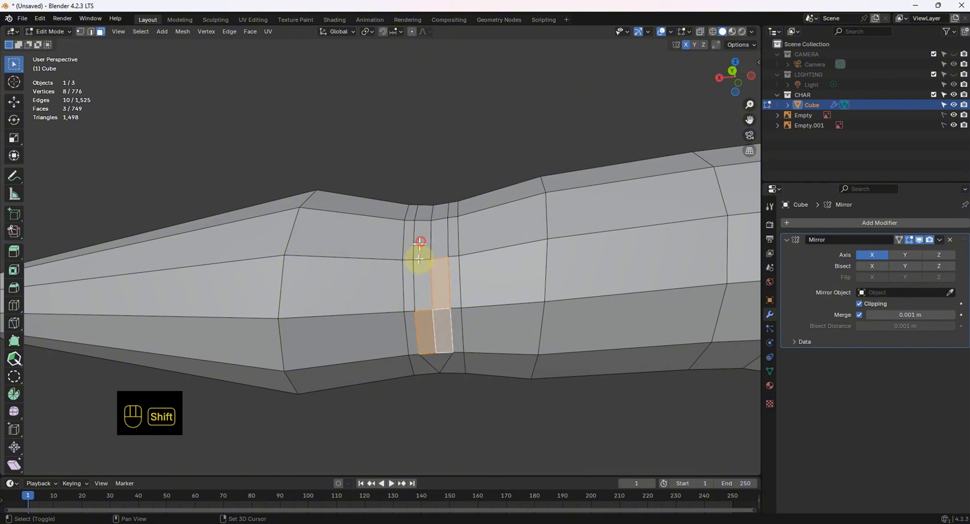
shift+click(420, 259)
shift+click(423, 237)
shift+click(434, 235)
middle_drag(433, 238, 429, 190)
shift+click(437, 190)
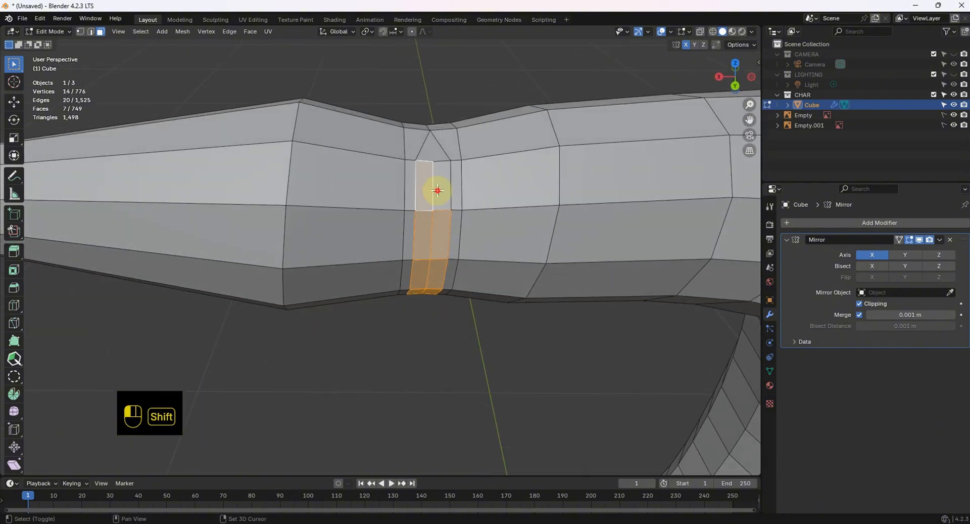
shift+click(441, 199)
key(i)
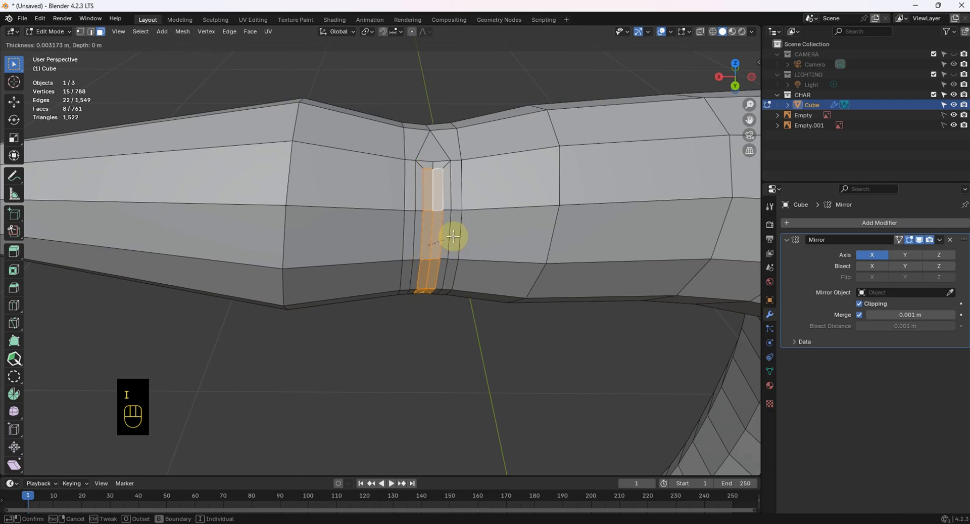
click(411, 212)
- Merge the second inset's three upper inner vertices into the middle vertex above them, and dissolve the central edge of the resulting triangle pair
middle_drag(411, 212, 408, 273)
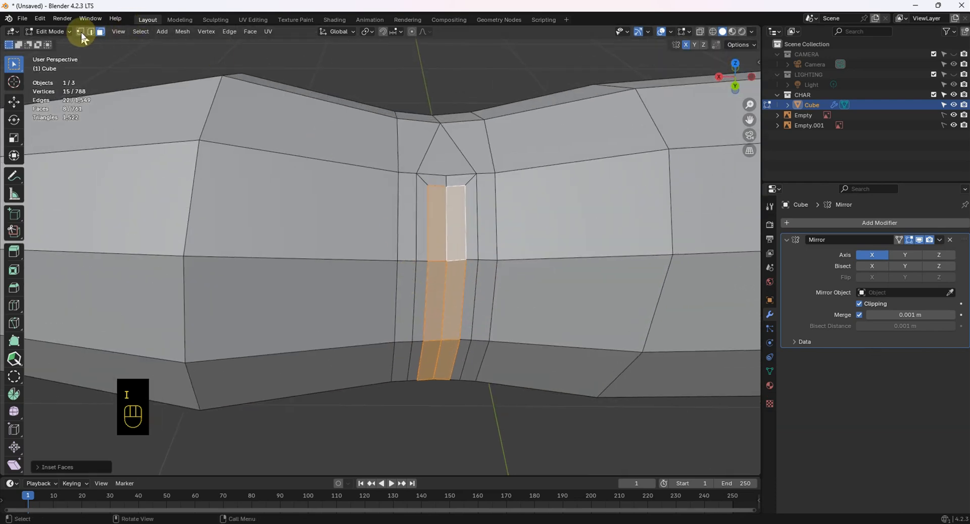
click(80, 31)
scroll(444, 144, up, 3)
click(431, 157)
shift+click(457, 158)
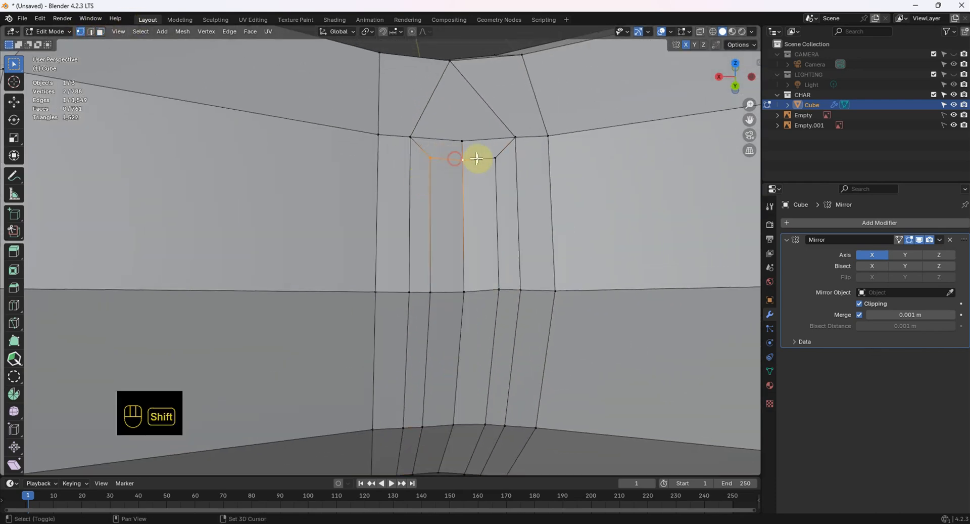
key(m)
click(469, 146)
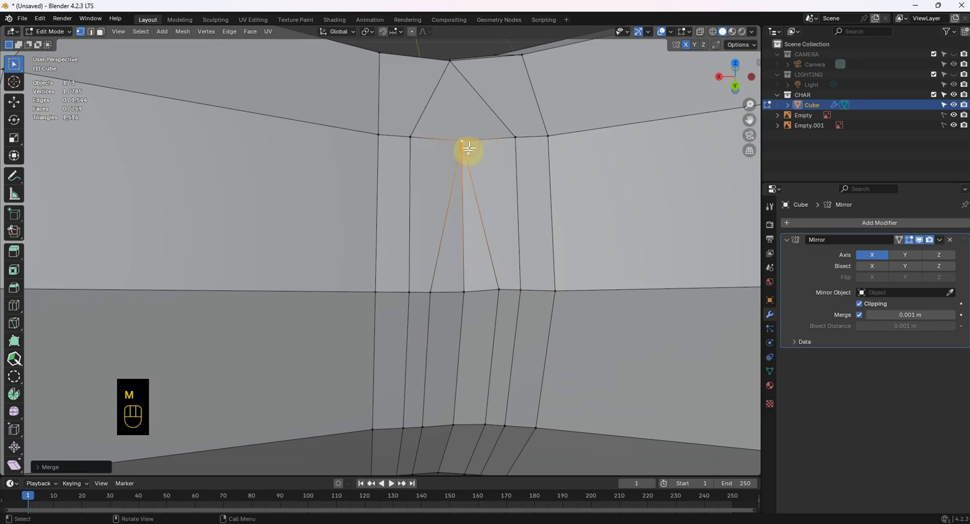
key(2)
click(463, 217)
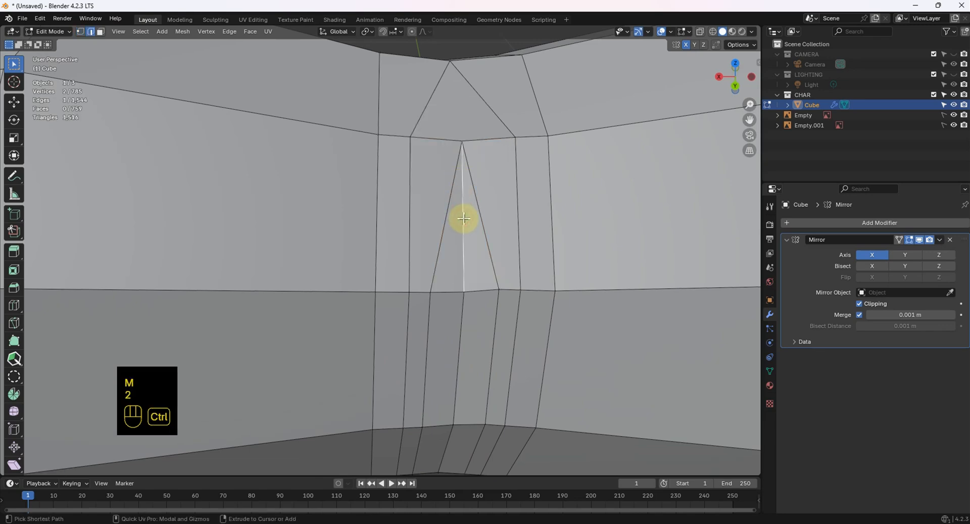
key(ctrl+x)
- Merge the second inset's three lower inner vertices at the last selected middle vertex, and dissolve the central edge between the resulting triangles
middle_drag(462, 219, 408, 309)
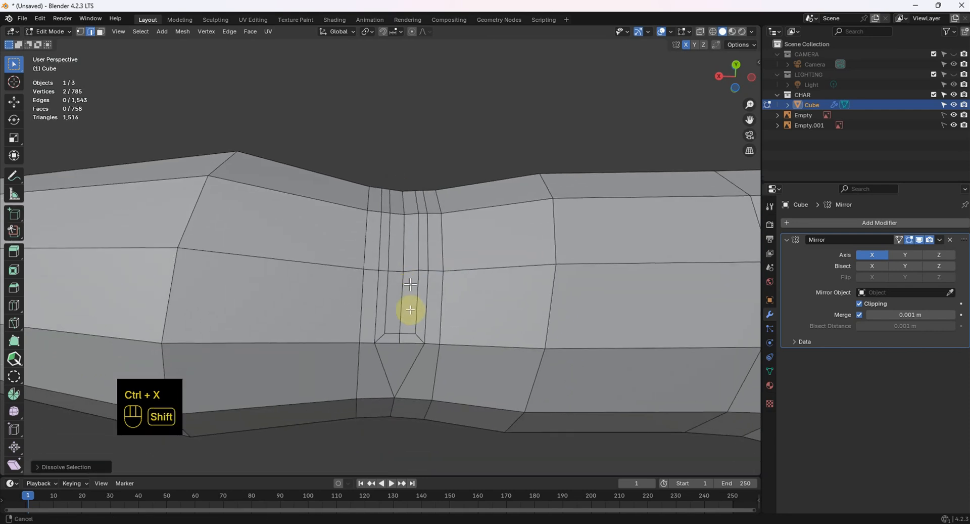
key(1)
click(417, 334)
shift+click(402, 333)
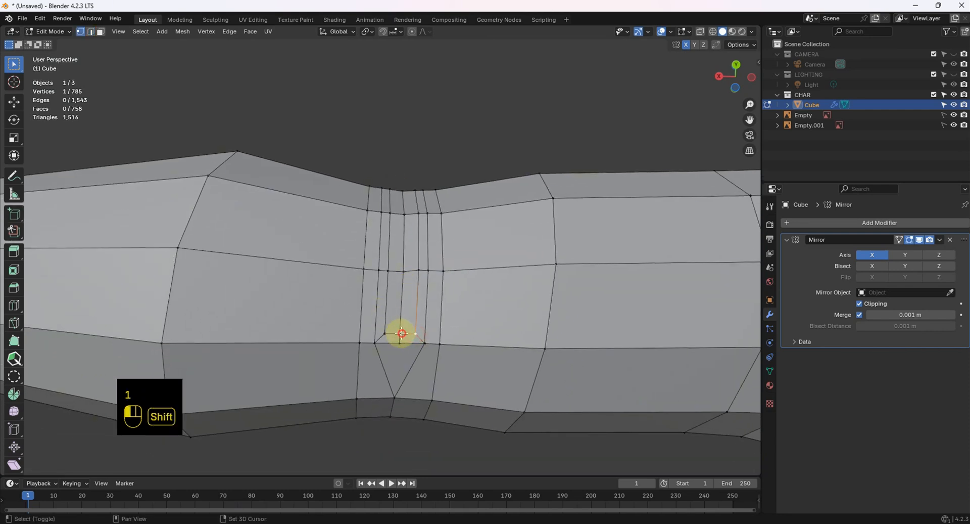
shift+click(403, 342)
key(m)
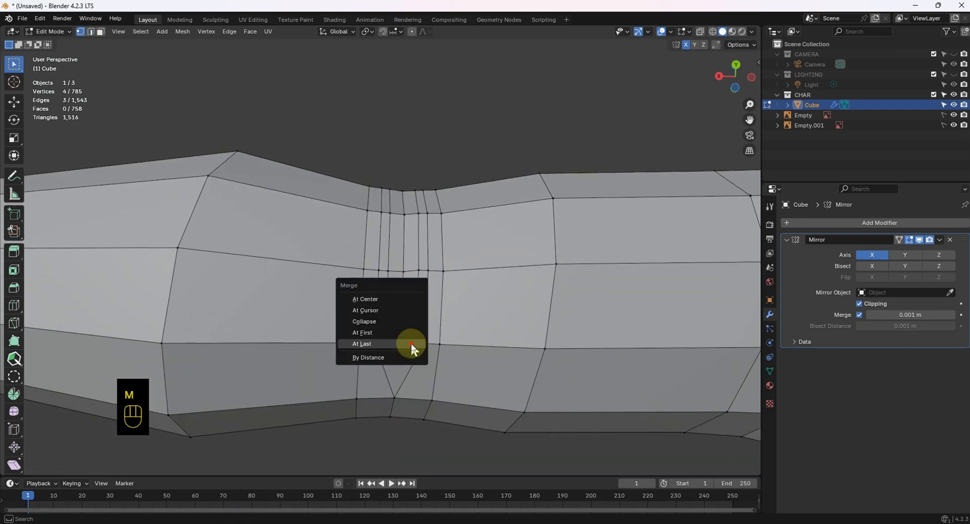
click(410, 342)
key(2)
key(ctrl+x)
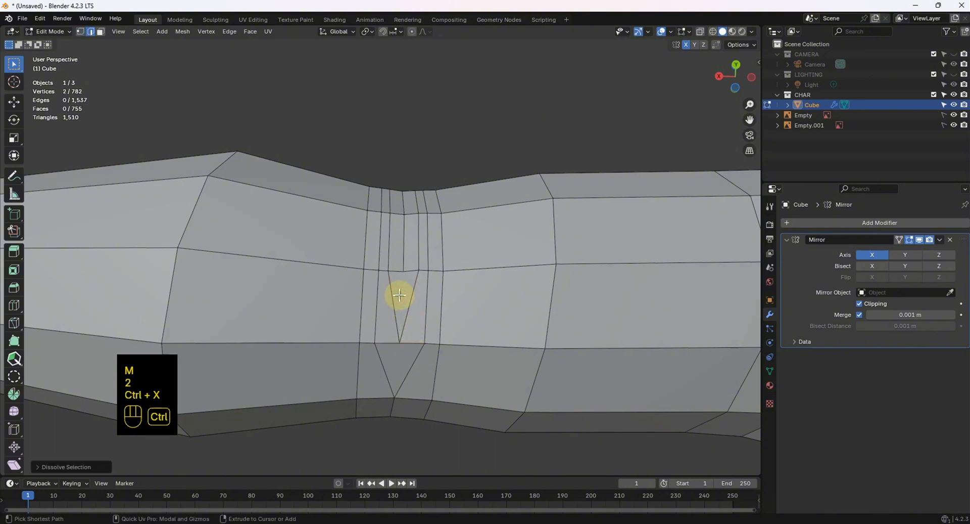
- Select the slanted upper-arm edge loop nearest the shoulder and flatten it by scaling to 0 along X
middle_drag(396, 293, 420, 313)
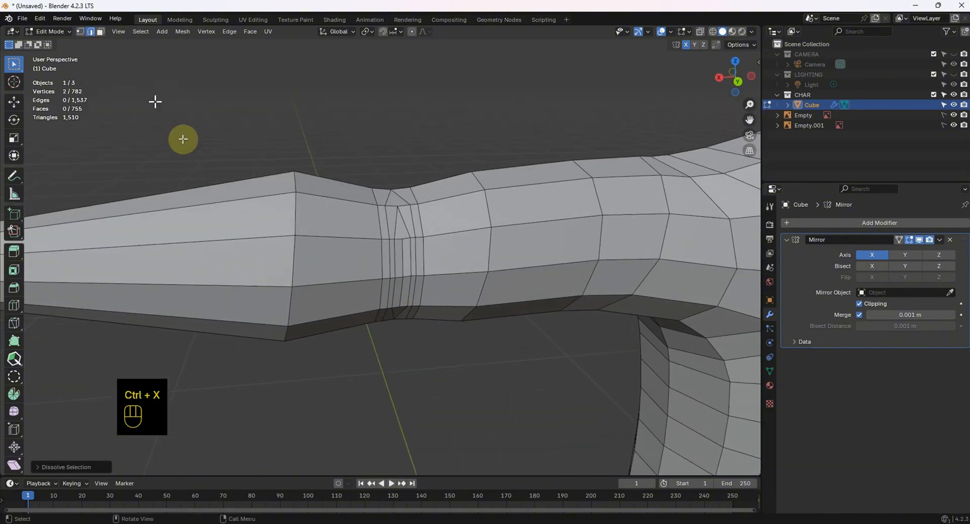
middle_drag(184, 139, 302, 230)
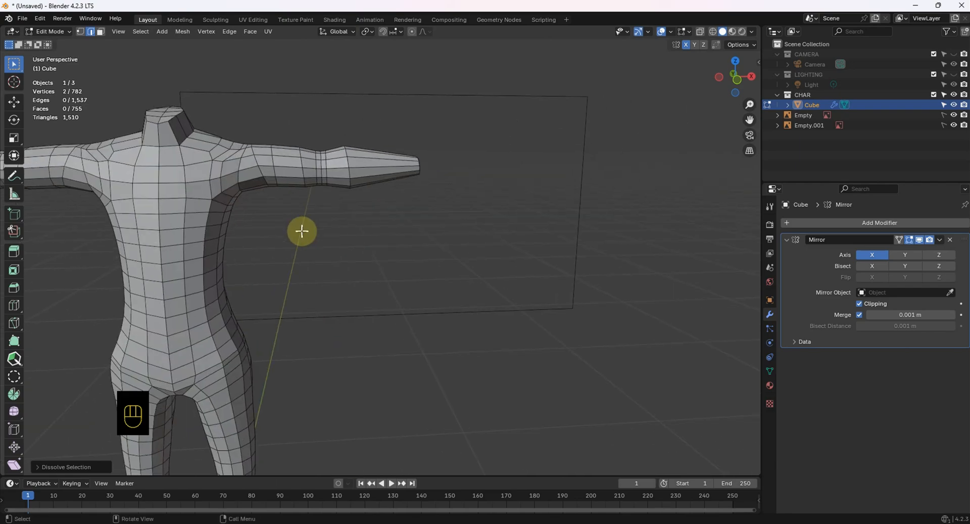
key(KP_1)
scroll(261, 223, up, 6)
shift+middle_drag(288, 163, 411, 342)
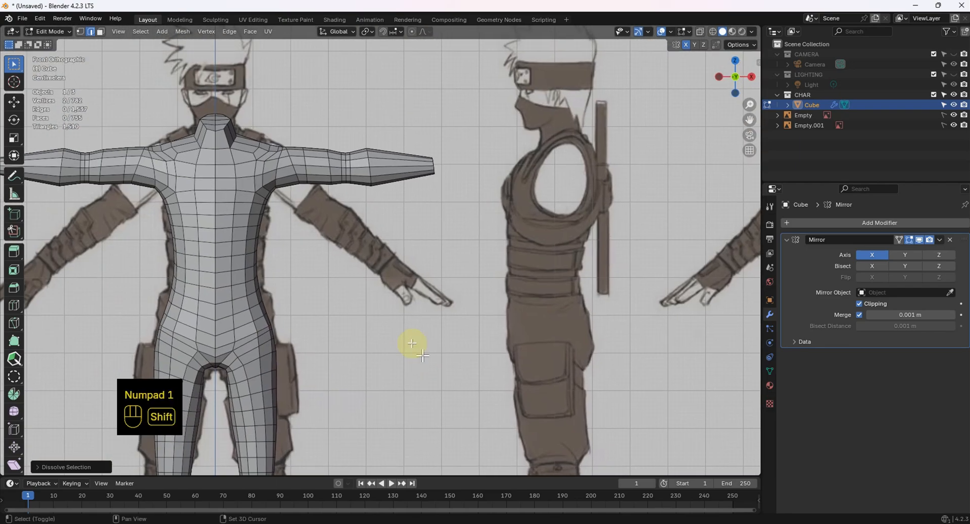
scroll(290, 203, up, 3)
shift+middle_drag(288, 201, 380, 380)
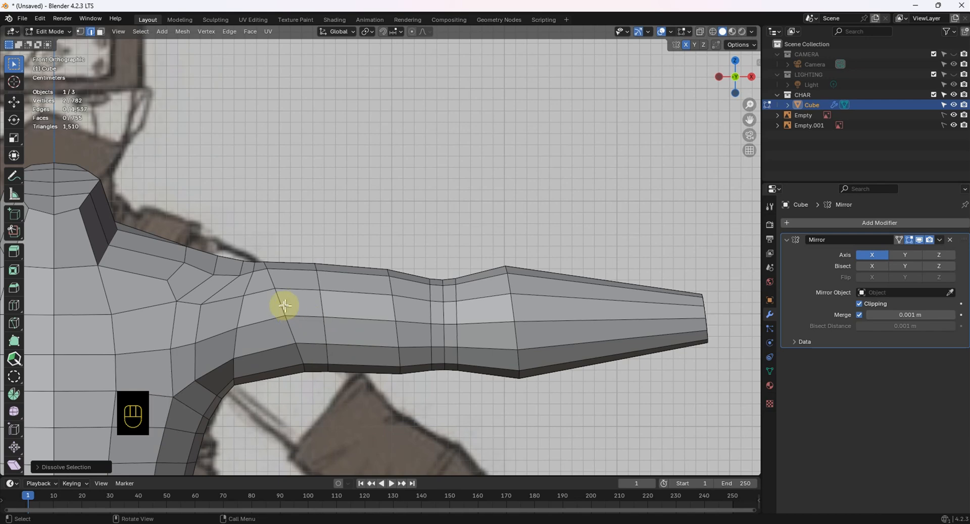
key(s)
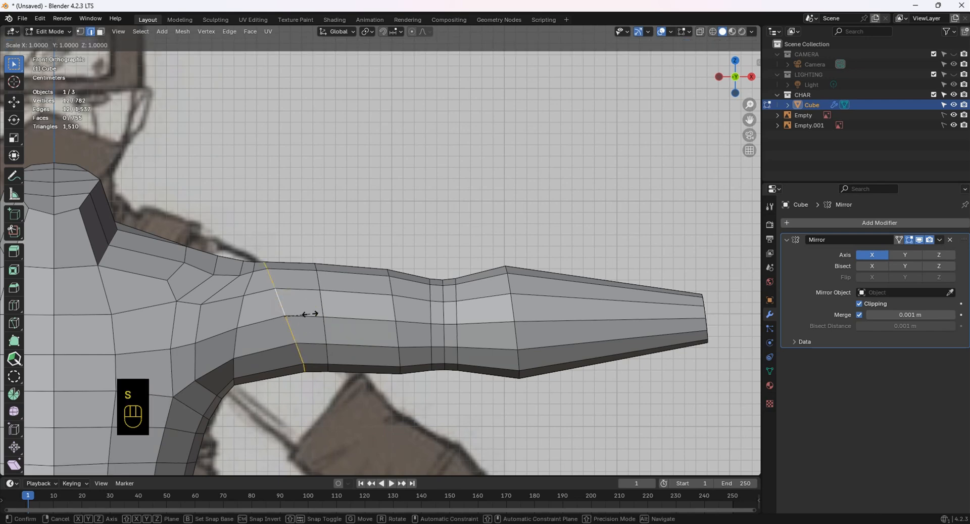
key(x)
key(KP_0)
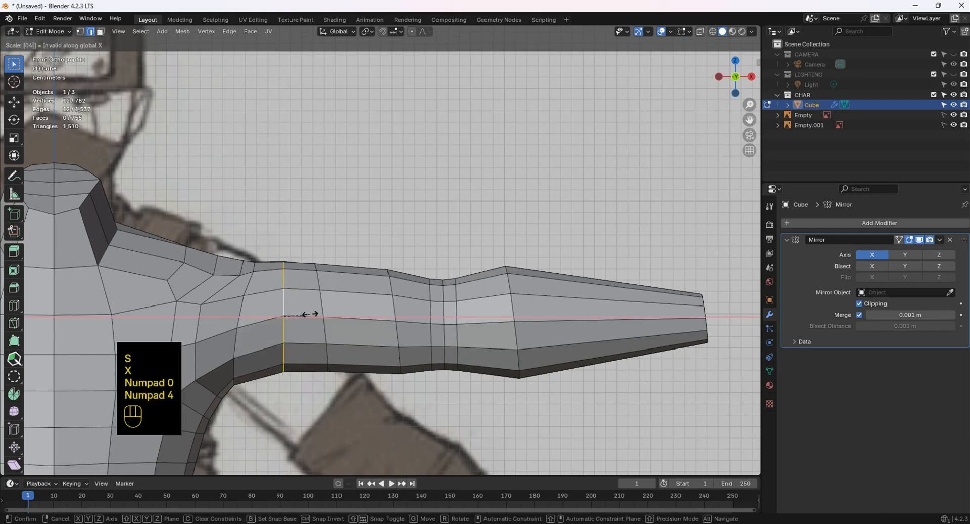
key(Return)
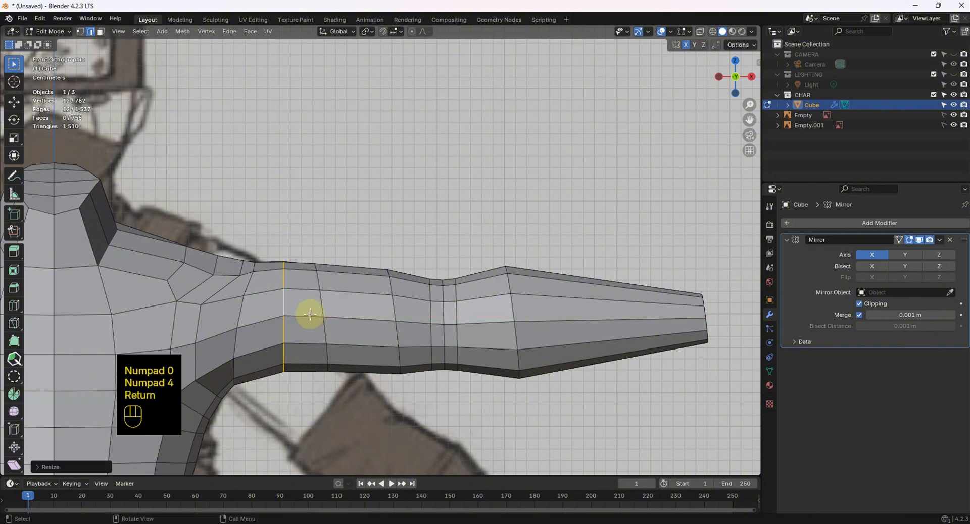
- Move the flattened upper-arm loop slightly closer to the shoulder
key(g)
key(g)
key(g)
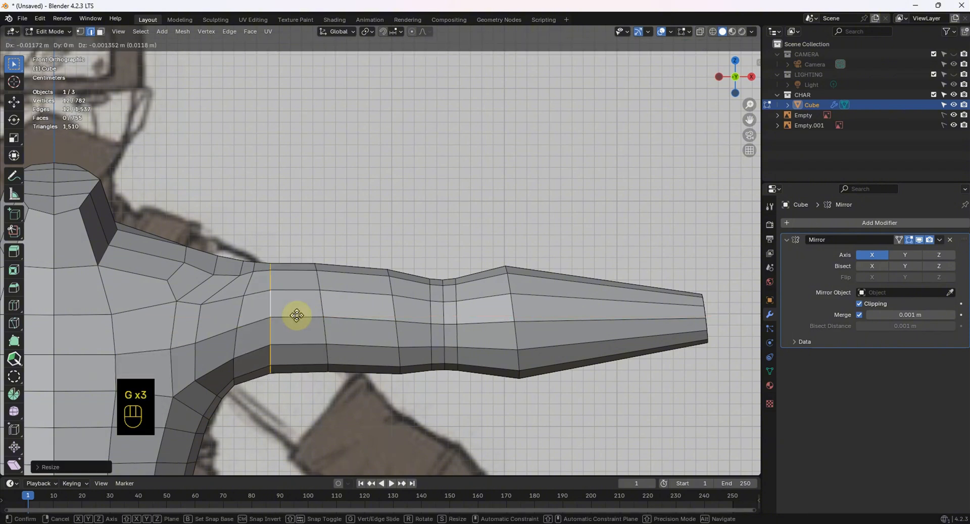
click(292, 315)
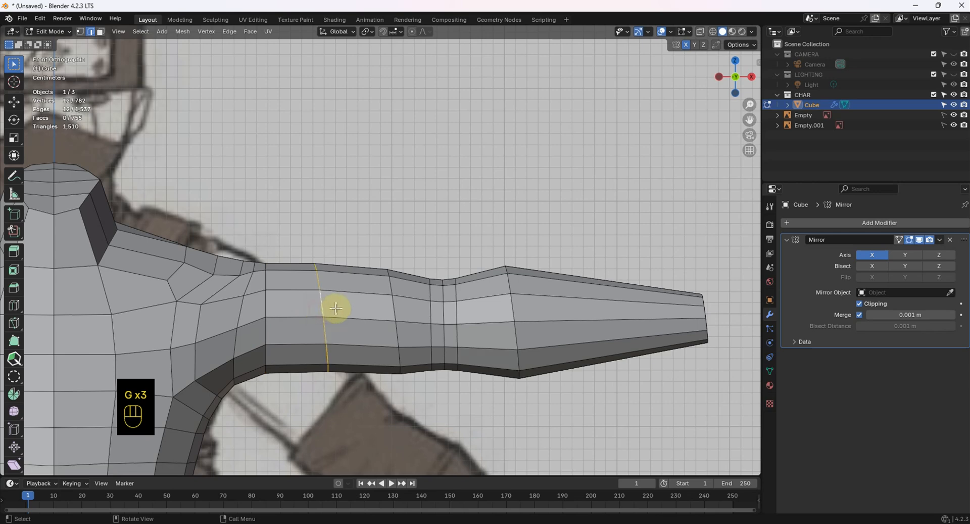
- Flatten the middle upper-arm edge loop with a scale of 0 along X, and slide it slightly toward the elbow
key(s)
key(x)
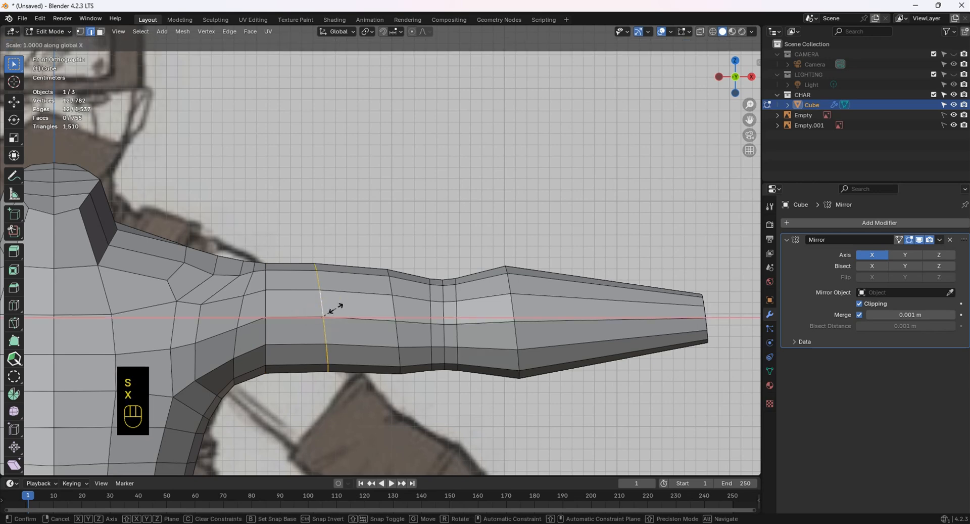
key(KP_0)
key(Return)
key(g)
key(g)
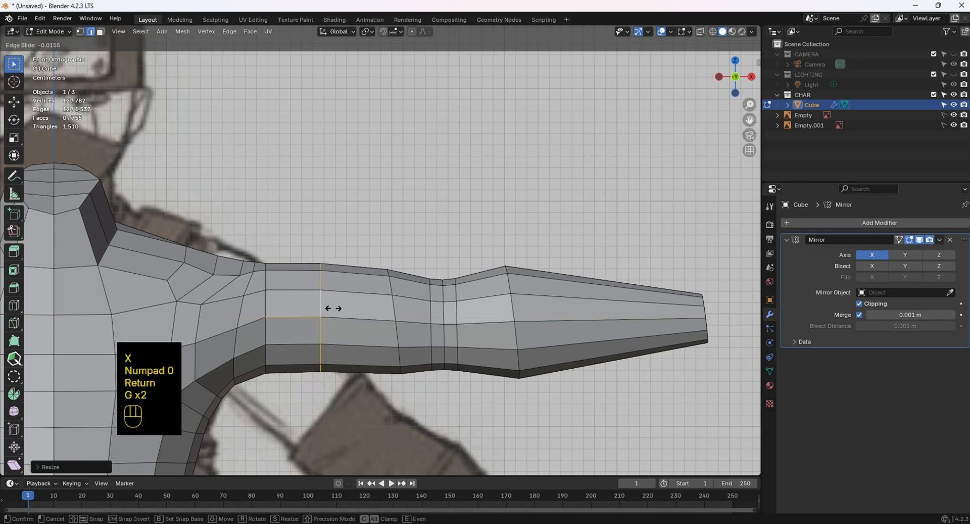
click(322, 307)
click(391, 305)
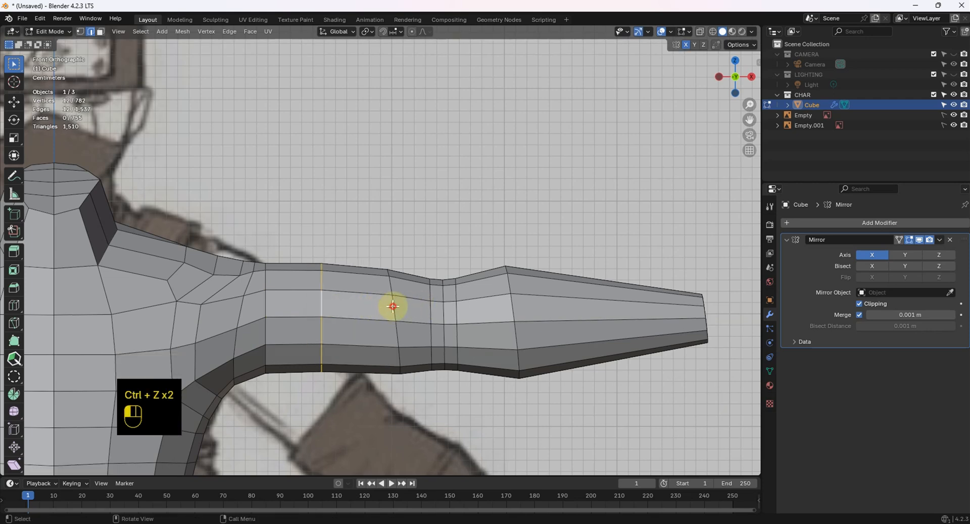
key(g)
key(g)
click(331, 304)
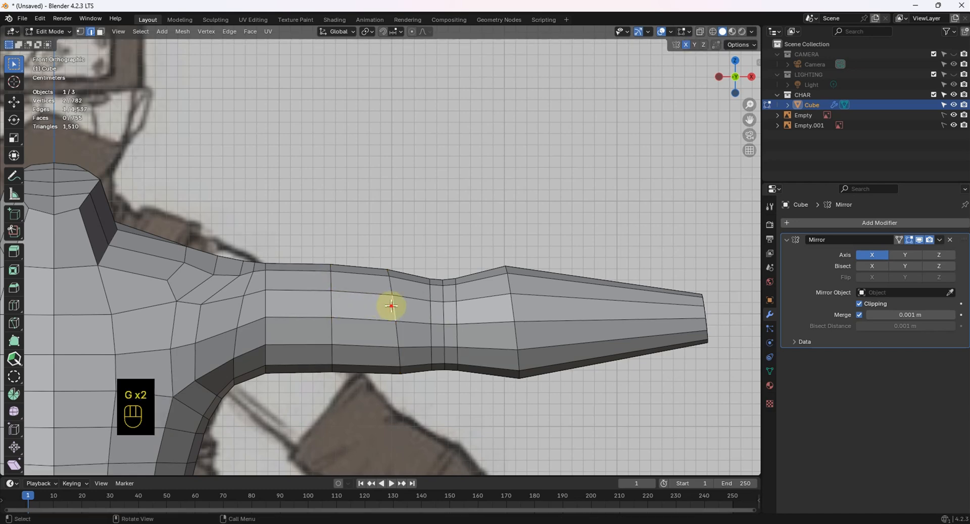
- Flatten the upper-arm loop just before the elbow with a scale of 0 along X, and slide it toward the shoulder
key(s)
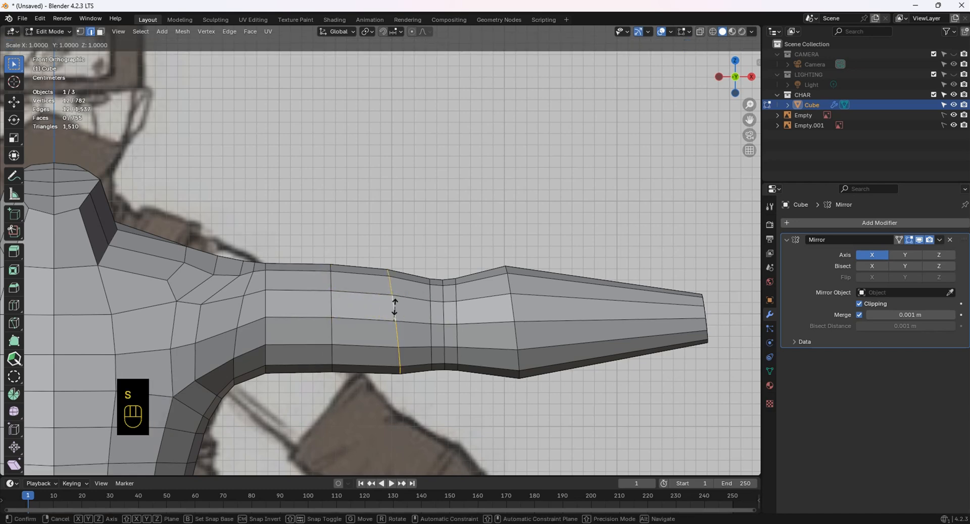
key(x)
key(KP_0)
click(395, 306)
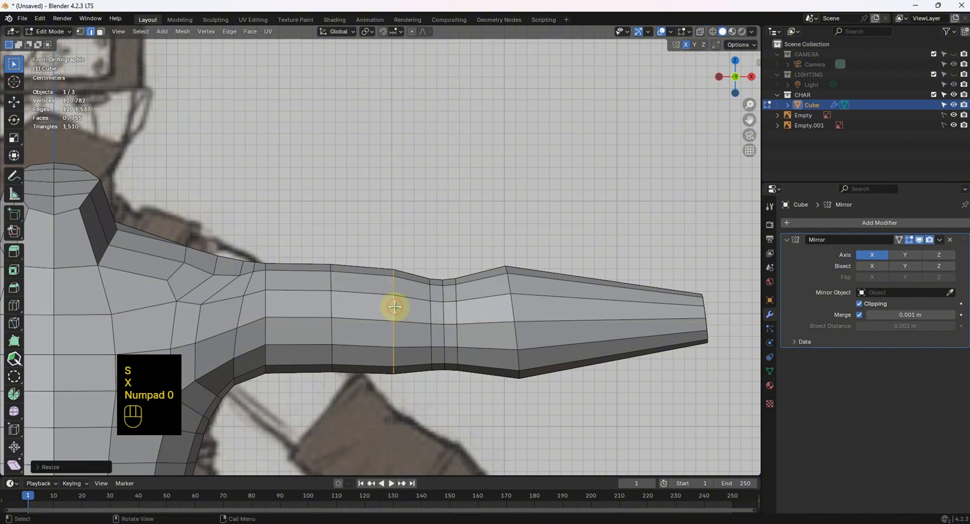
key(g)
key(g)
click(429, 309)
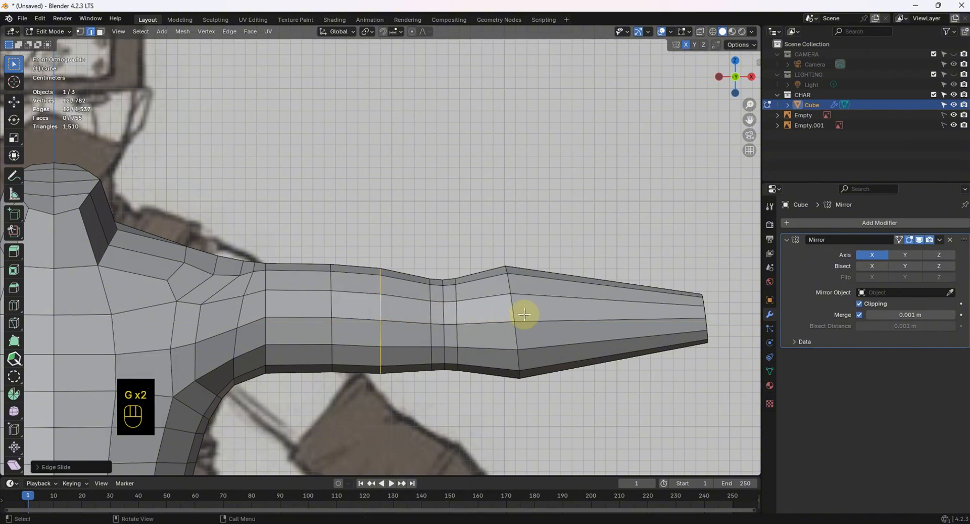
- Flatten the edge loop at the widest part of the forearm by scaling it to 0 along X
key(s)
key(x)
key(KP_0)
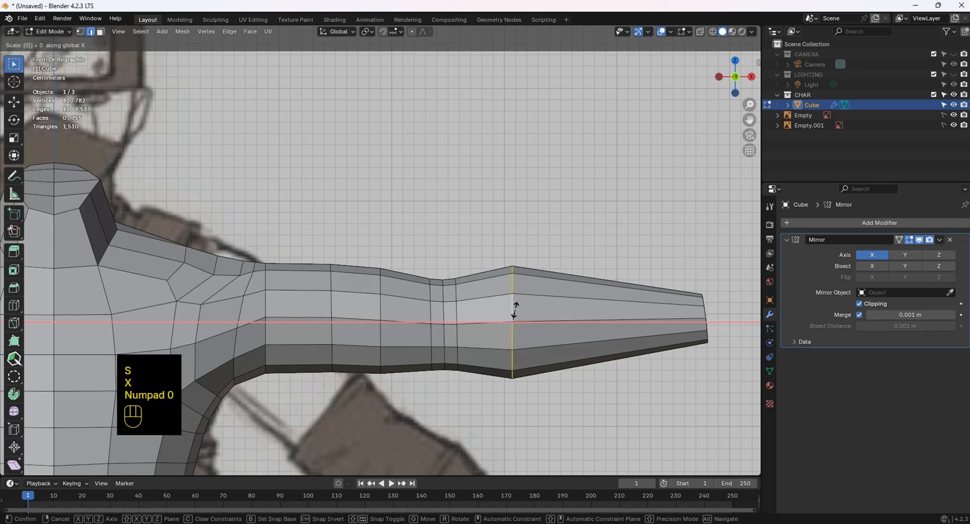
key(Return)
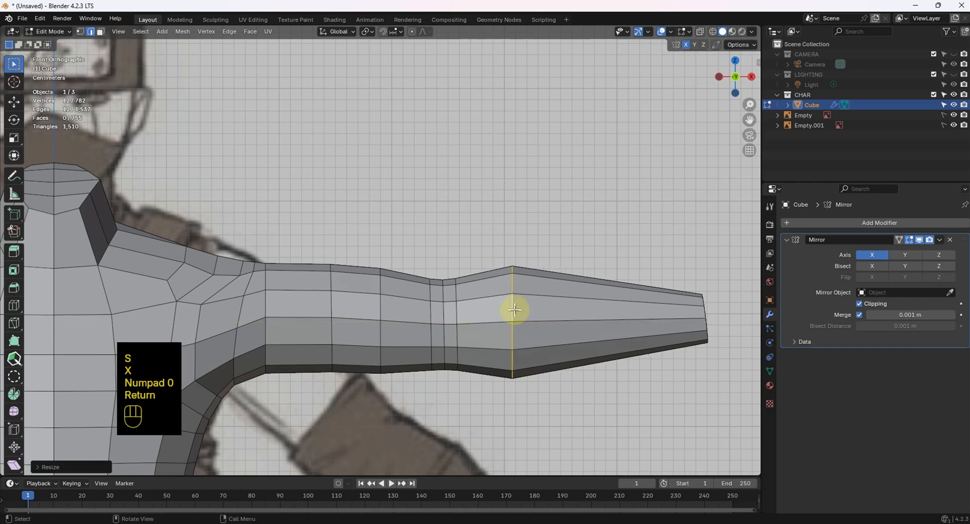
- Enlarge the middle upper-arm loop and the loop nearest the shoulder slightly to thicken the upper arm
alt+click(333, 301)
key(s)
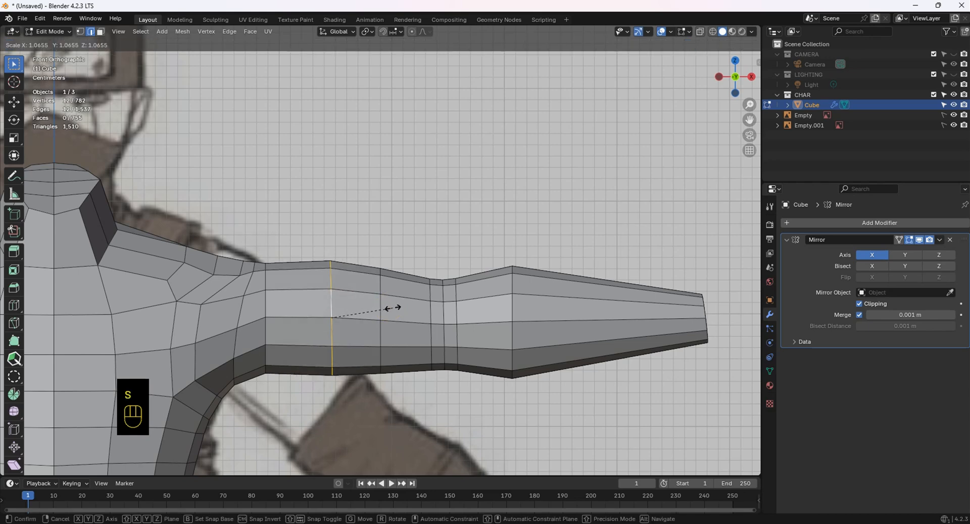
click(258, 281)
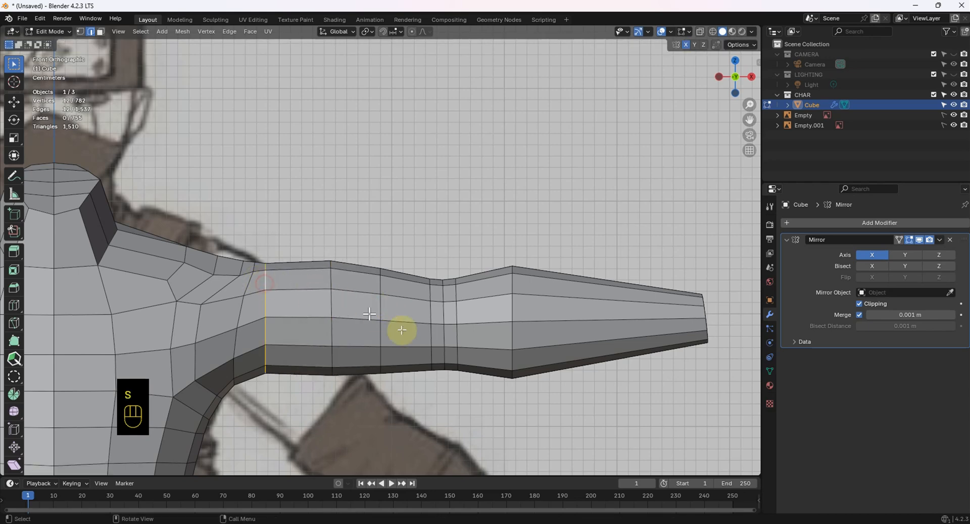
key(s)
click(365, 321)
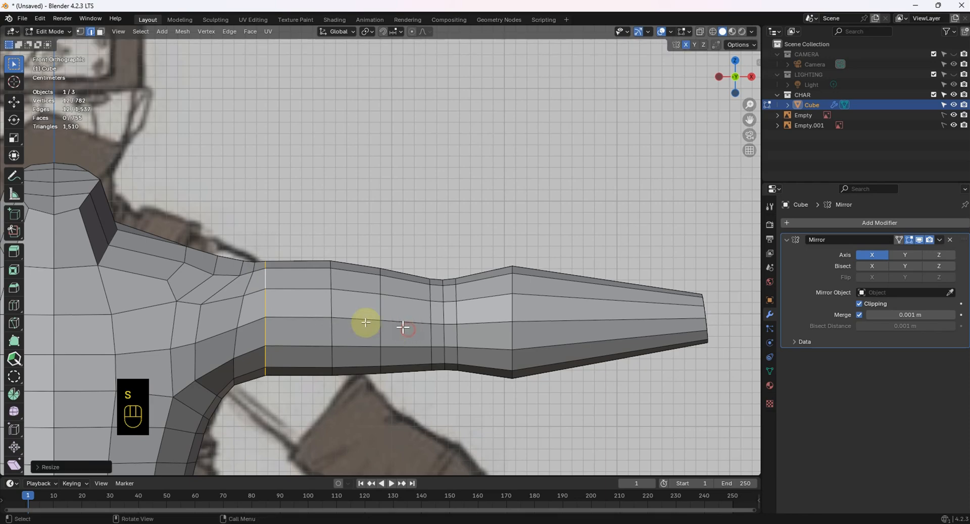
- Add two evenly spaced loop cuts between the loop nearest the shoulder and the middle upper-arm loop
scroll(426, 340, down, 3)
scroll(526, 258, down, 5)
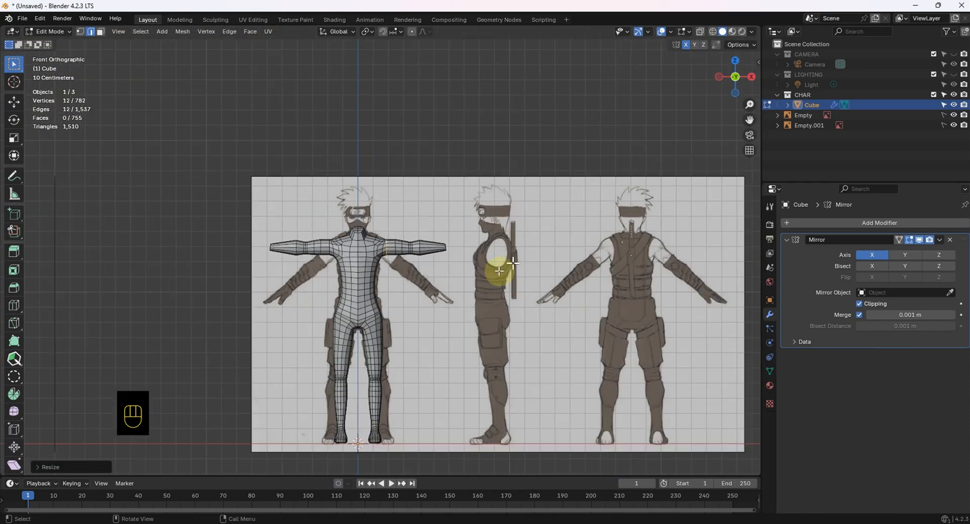
shift+middle_drag(503, 273, 472, 299)
scroll(427, 312, up, 5)
scroll(450, 334, up, 4)
shift+middle_drag(431, 326, 338, 191)
scroll(419, 283, up, 3)
key(ctrl+r)
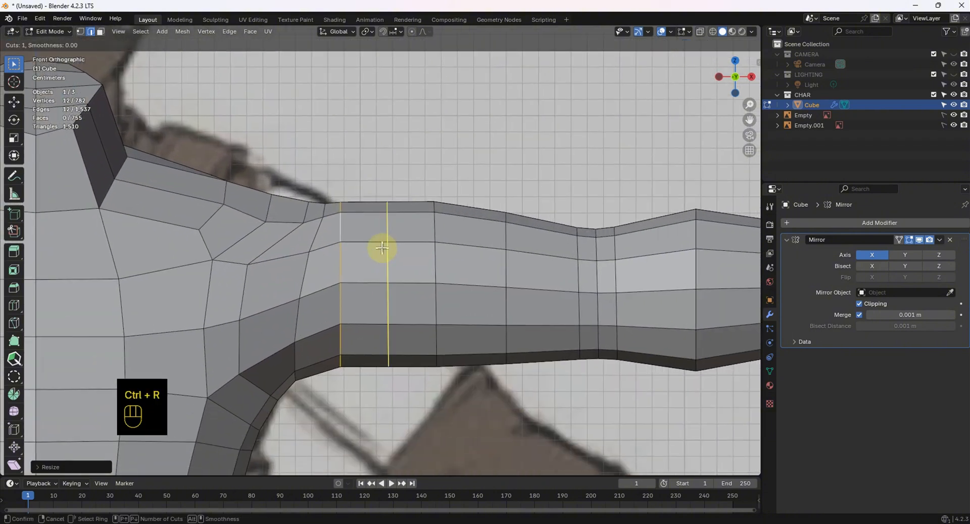
click(382, 247)
right_click(382, 247)
- Add one centered loop cut between the middle upper-arm loop and the next loop toward the elbow
key(ctrl+r)
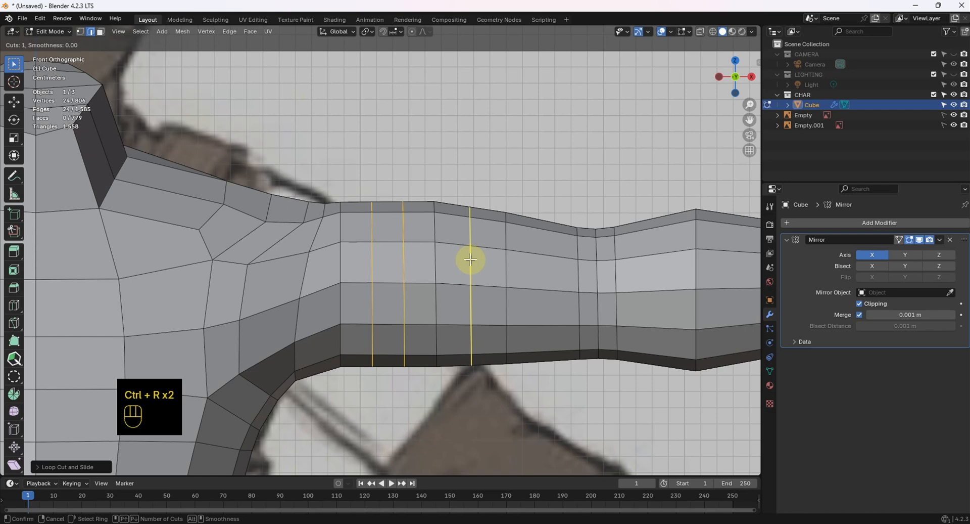
click(470, 259)
right_click(470, 260)
- Add one loop cut on each side of the elbow, sliding both close to the existing elbow loops
shift+middle_drag(471, 259, 356, 252)
key(ctrl+r)
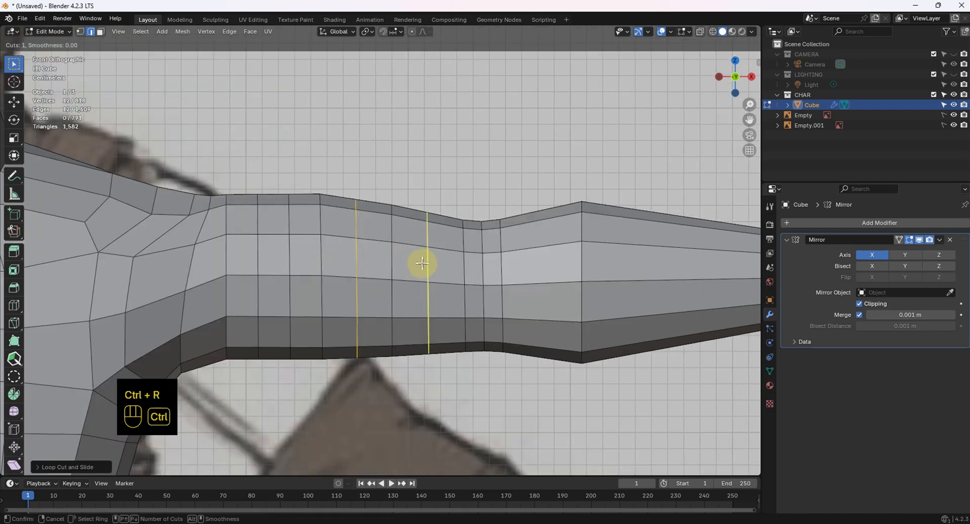
click(422, 263)
click(540, 264)
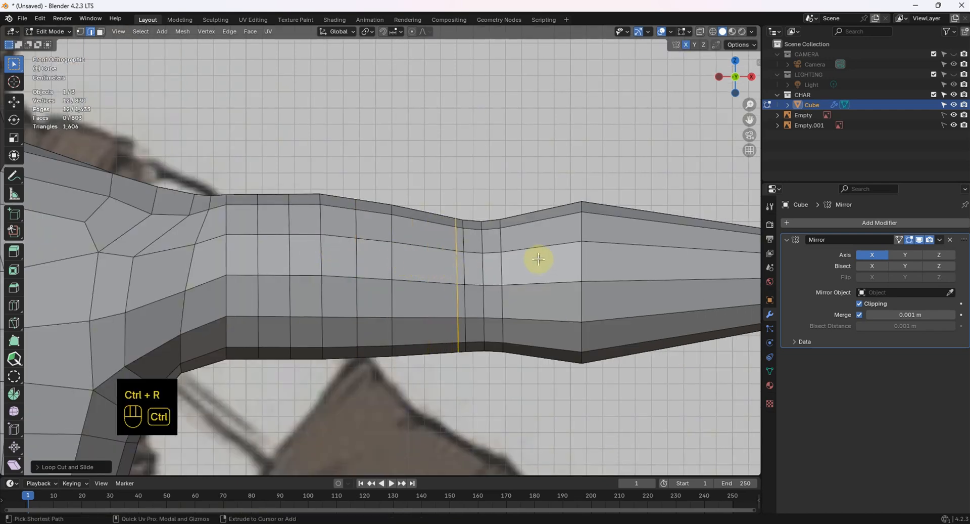
key(ctrl+r)
click(538, 258)
click(502, 262)
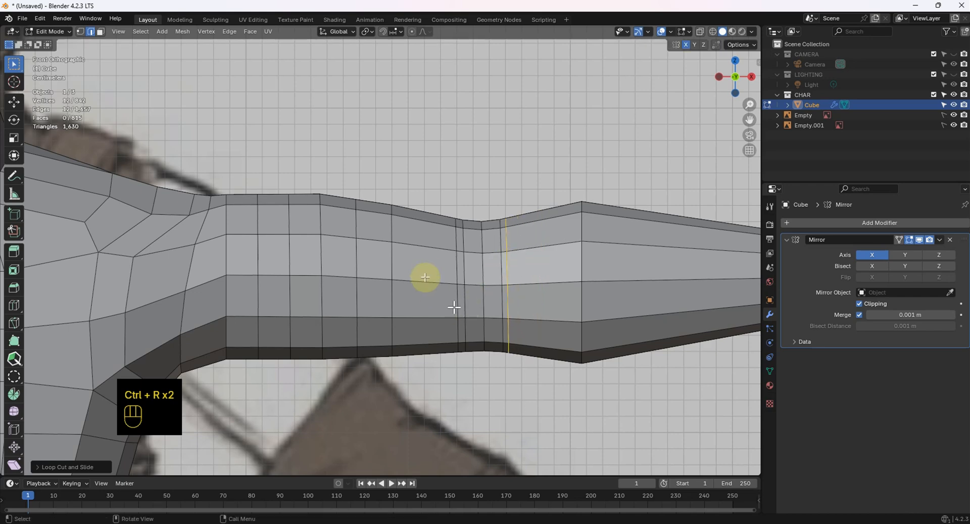
- Add one loop cut in the wide section just before the elbow and one in the section just after it
key(ctrl+r)
double_click(427, 267)
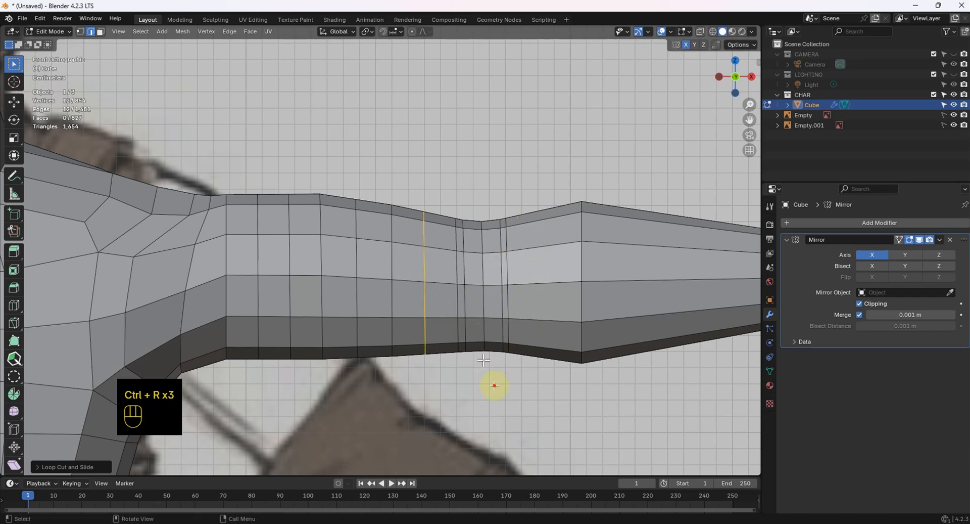
key(ctrl+r)
click(551, 264)
click(551, 265)
- Add five evenly spaced loop cuts between the forearm's widest loop and the wrist end, and clear the selection
shift+middle_drag(551, 264, 397, 267)
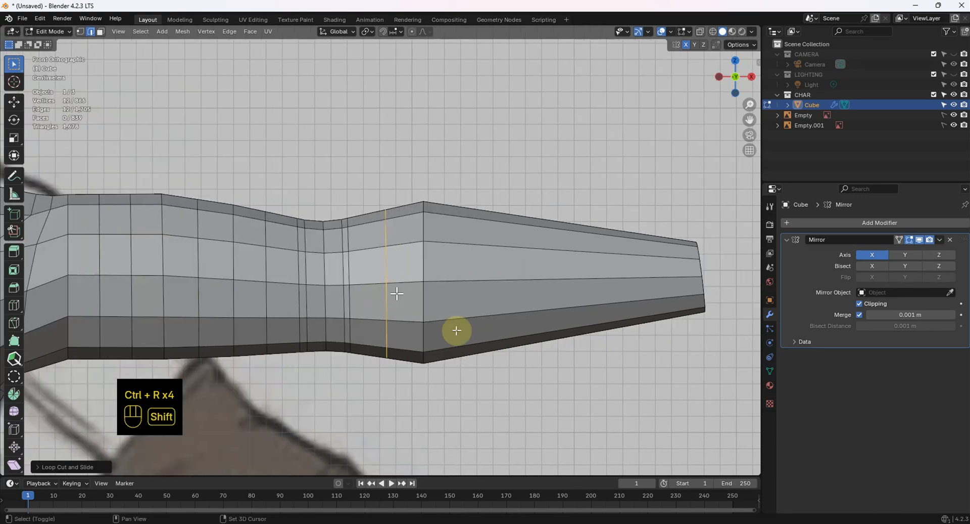
key(ctrl+r)
scroll(511, 277, up, 4)
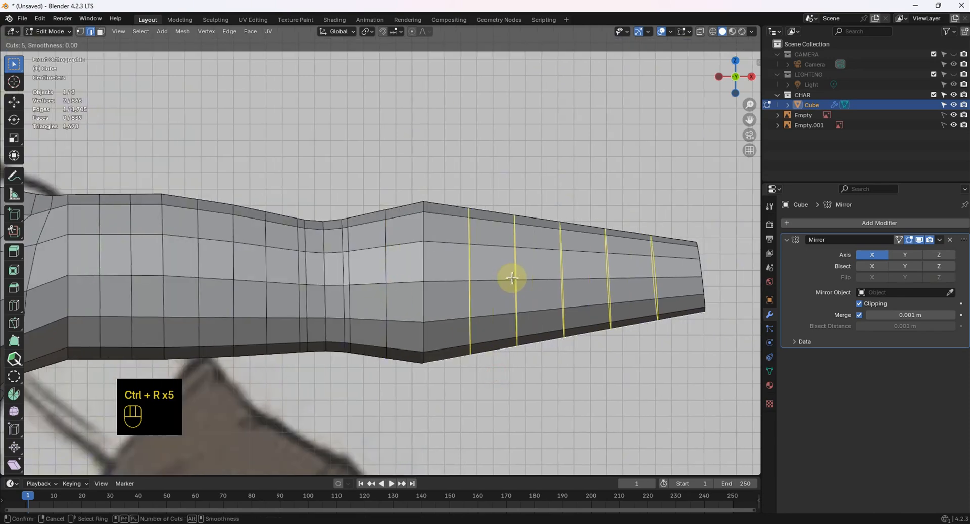
click(512, 277)
click(512, 277)
click(541, 357)
- Switch the character mesh from Edit Mode to Sculpt Mode
scroll(538, 339, down, 4)
shift+middle_drag(535, 323, 533, 335)
middle_drag(514, 328, 187, 75)
click(49, 33)
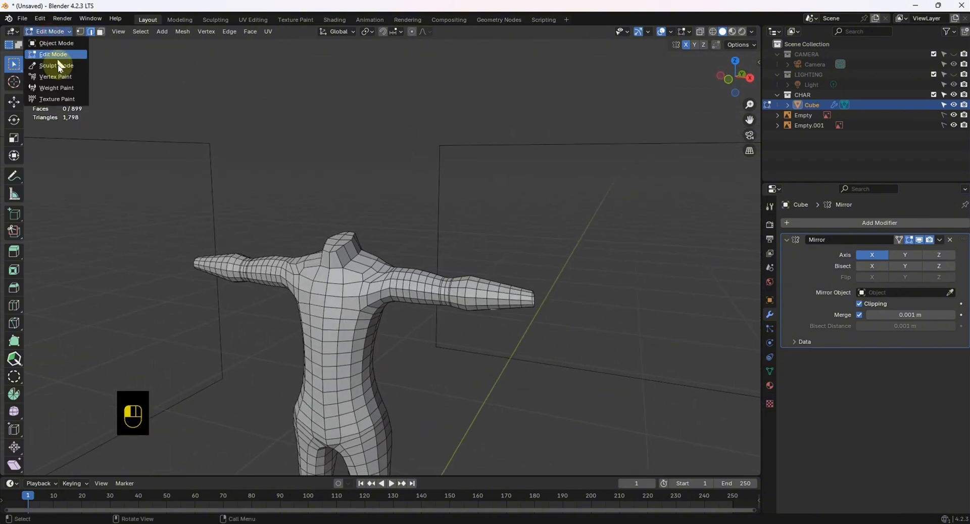
click(60, 66)
- Even out the front of the arm from the elbow to the shoulder with the Smooth brush in front view
mouse_move(396, 267)
middle_down()
mouse_move(422, 303)
mouse_move(306, 224)
middle_up()
scroll(418, 303, up, 4)
middle_drag(359, 260, 381, 232)
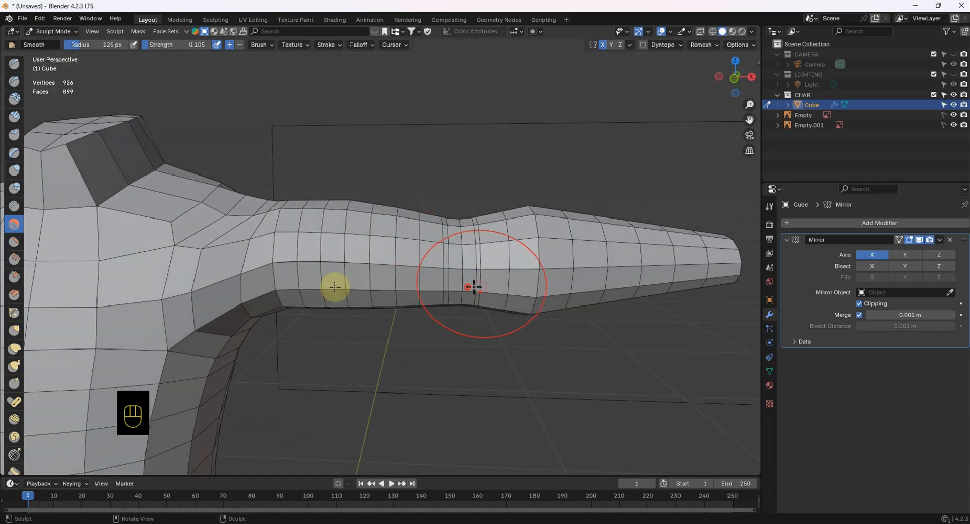
key(KP_1)
mouse_move(407, 248)
mouse_down()
mouse_move(314, 217)
mouse_move(271, 228)
mouse_move(210, 314)
mouse_move(198, 309)
mouse_move(244, 226)
mouse_move(172, 197)
mouse_move(288, 260)
mouse_move(114, 334)
mouse_up()
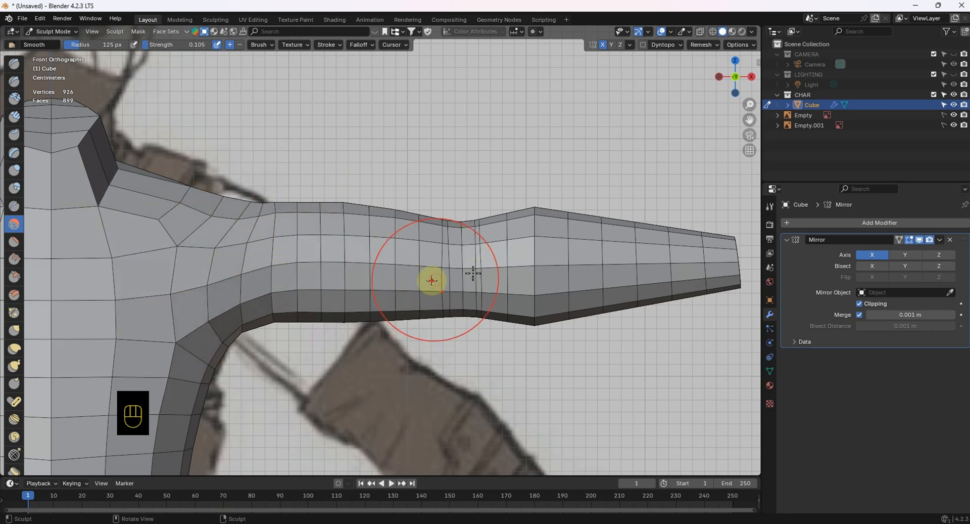
mouse_move(431, 280)
mouse_down()
mouse_move(466, 288)
mouse_move(581, 253)
mouse_move(403, 227)
mouse_move(427, 260)
mouse_move(548, 295)
mouse_move(498, 317)
mouse_move(598, 286)
mouse_move(597, 217)
mouse_move(331, 265)
mouse_move(368, 217)
mouse_move(260, 308)
mouse_move(256, 276)
mouse_up()
- Even out the back of the arm from the wrist to the shoulder with the Smooth brush in back view
key(ctrl+KP_1)
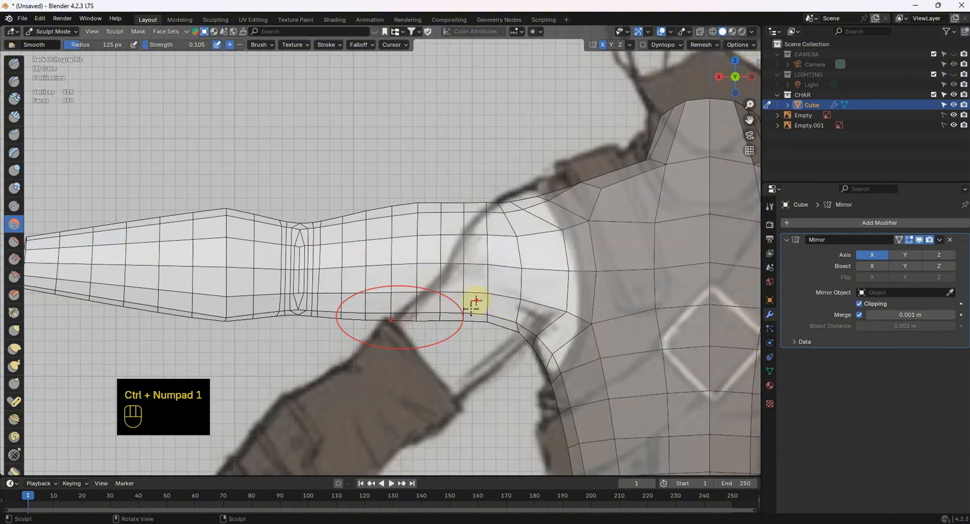
shift+middle_drag(253, 249, 456, 250)
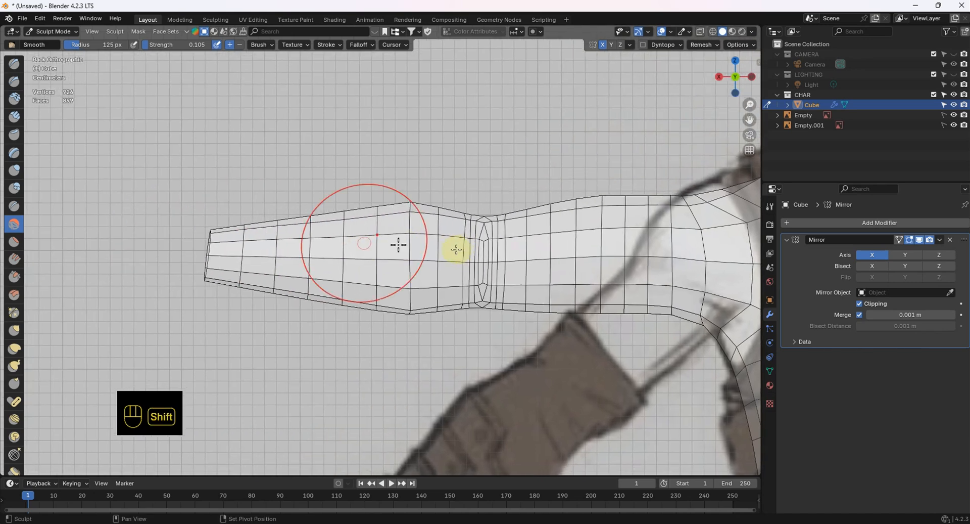
drag(350, 204, 254, 298)
mouse_move(447, 281)
mouse_down()
mouse_move(396, 310)
mouse_move(444, 234)
mouse_move(444, 197)
mouse_move(357, 227)
mouse_up()
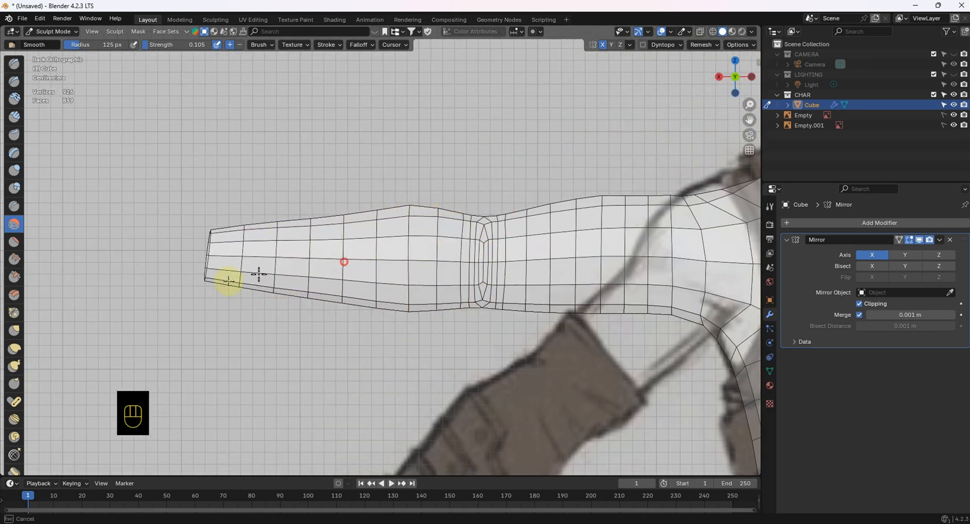
shift+middle_drag(700, 278, 574, 232)
mouse_move(587, 202)
mouse_down()
mouse_move(613, 281)
mouse_move(533, 283)
mouse_up()
drag(645, 176, 618, 141)
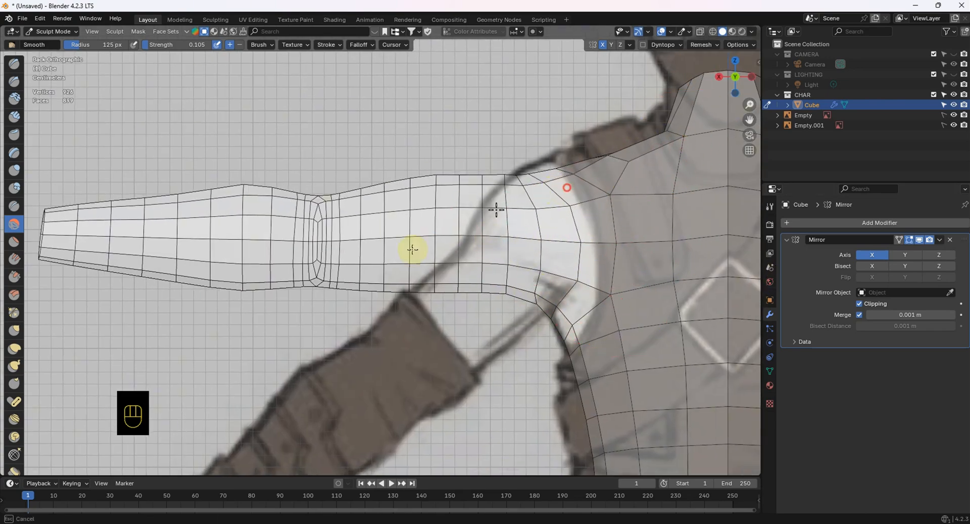
- Smooth the top and underside of the arm with the Smooth brush in top and bottom views
key(KP_7)
mouse_move(221, 319)
mouse_down()
mouse_move(294, 344)
mouse_move(546, 314)
mouse_move(699, 350)
mouse_move(527, 318)
mouse_up()
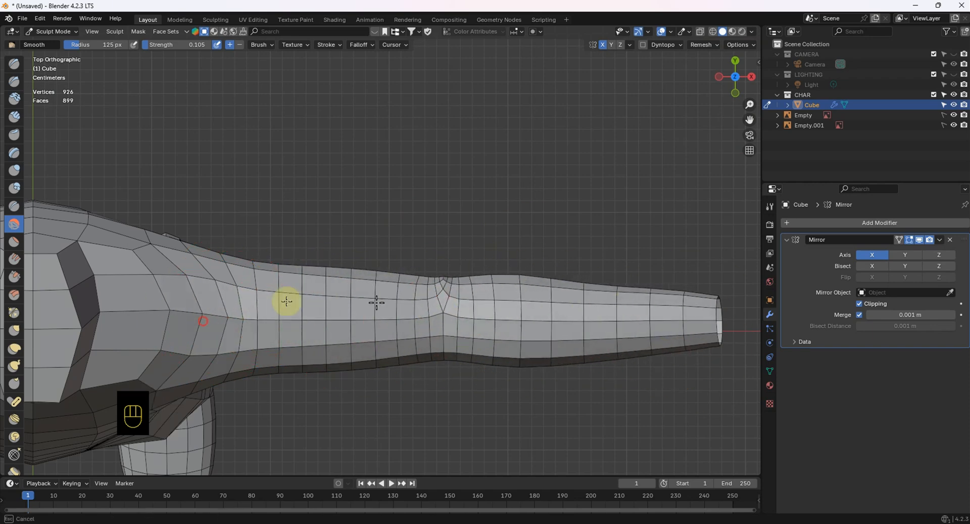
mouse_move(284, 303)
mouse_down()
mouse_move(156, 297)
mouse_move(147, 318)
mouse_move(173, 334)
mouse_move(122, 307)
mouse_move(143, 249)
mouse_move(131, 353)
mouse_up()
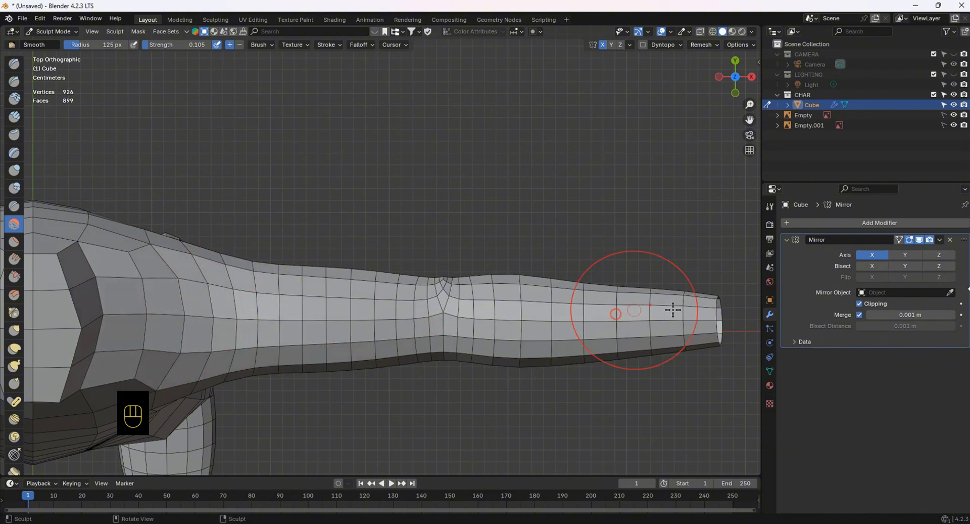
key(ctrl+KP_7)
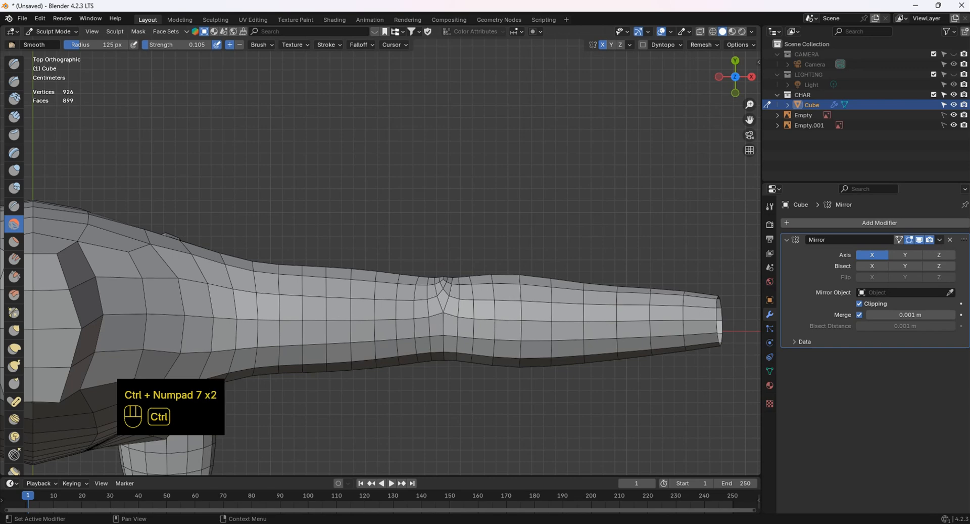
key(ctrl+KP_7)
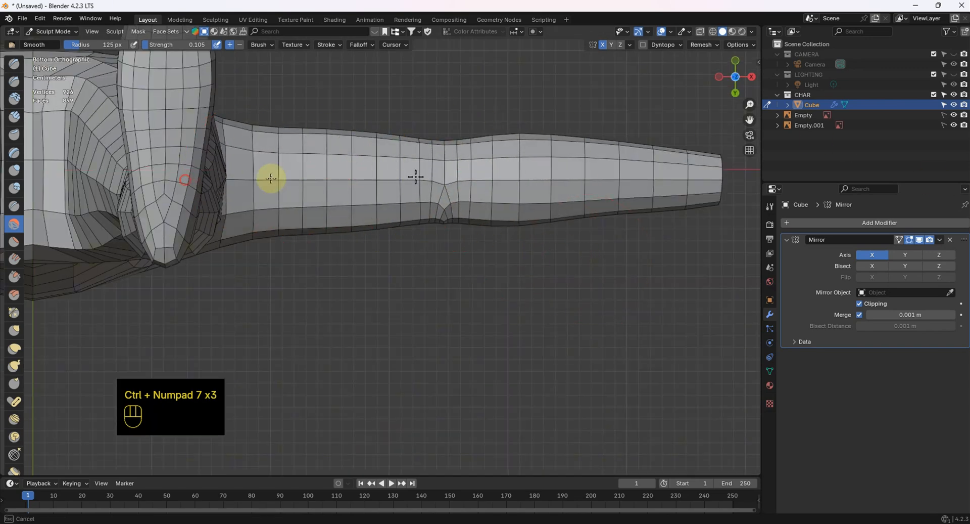
mouse_move(430, 172)
mouse_down()
mouse_move(504, 154)
mouse_move(177, 193)
mouse_move(243, 157)
mouse_up()
- Switch the character from Sculpt Mode to Object Mode
middle_drag(392, 129, 394, 199)
scroll(422, 207, down, 3)
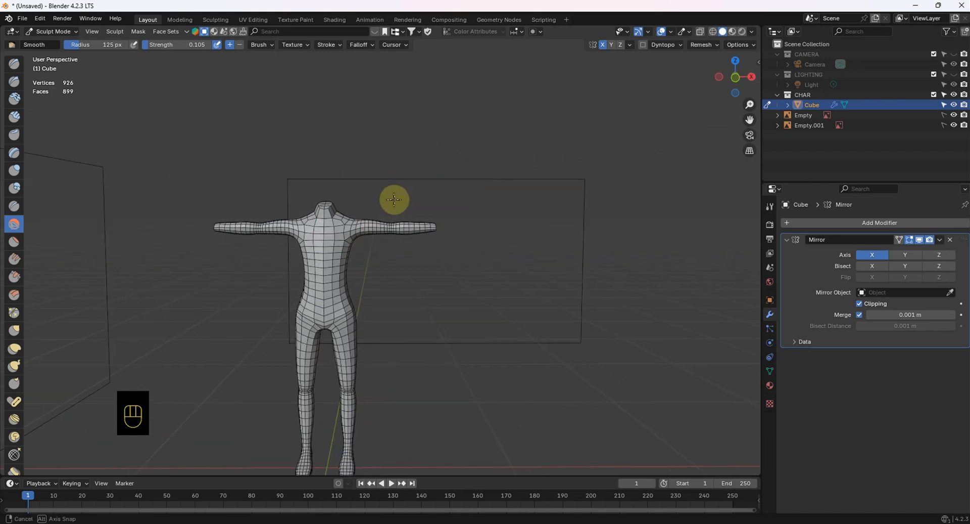
shift+middle_drag(342, 232, 385, 230)
scroll(384, 232, up, 3)
scroll(409, 165, down, 3)
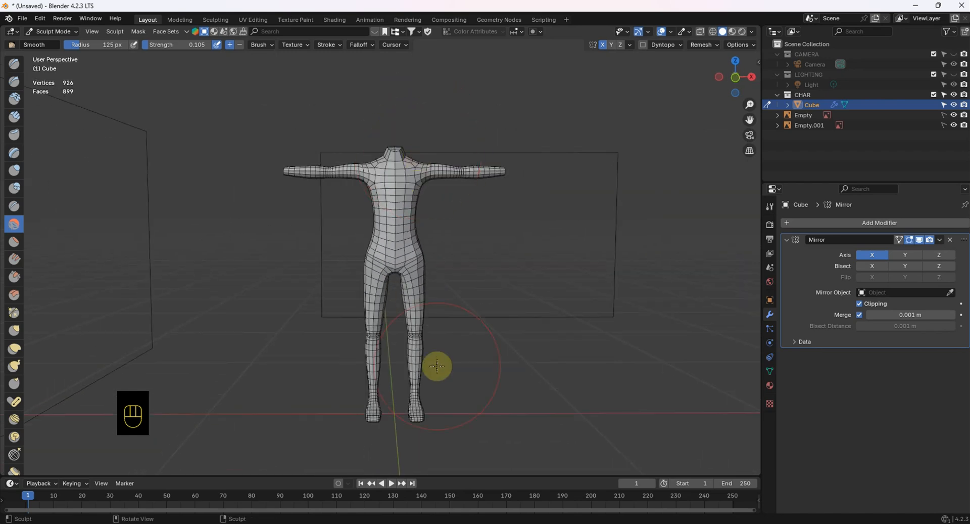
middle_drag(386, 420, 421, 350)
scroll(381, 346, up, 2)
click(51, 31)
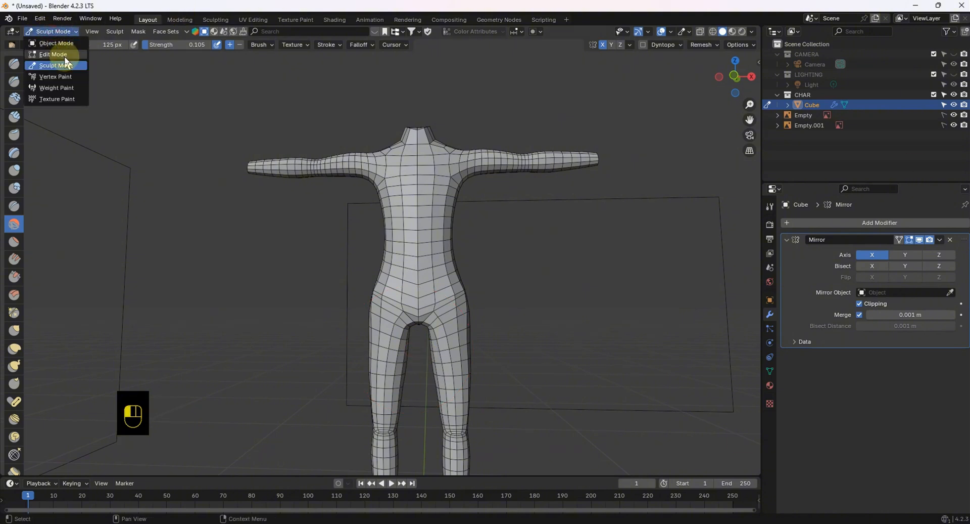
click(63, 51)
scroll(328, 172, up, 3)
middle_drag(400, 199, 389, 244)
click(49, 32)
click(58, 41)
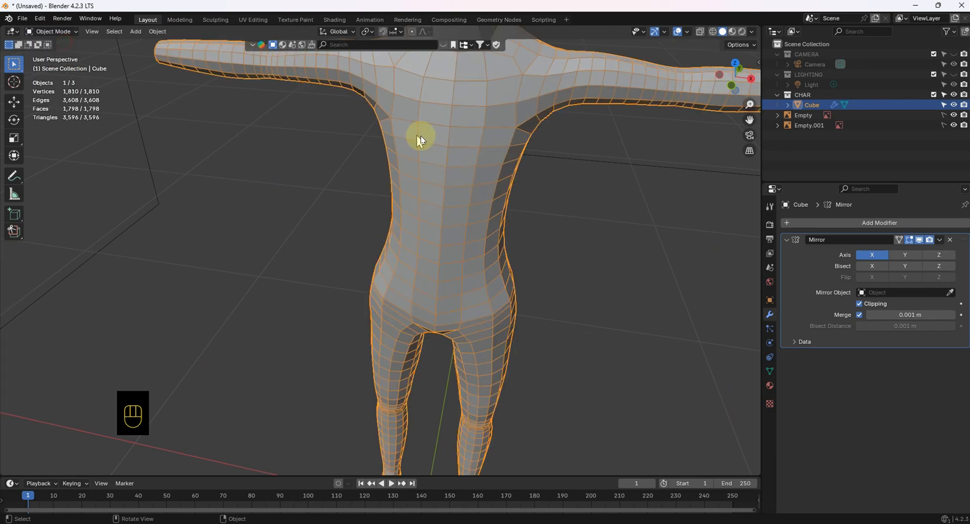
- Hide the wireframe overlay and apply Shade Smooth to the character
middle_drag(418, 134, 516, 191)
scroll(263, 183, down, 5)
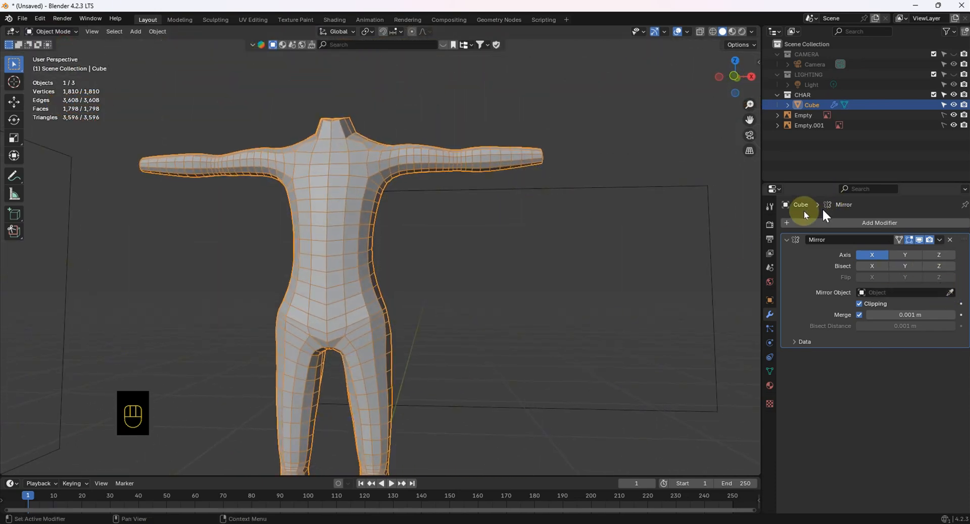
click(689, 32)
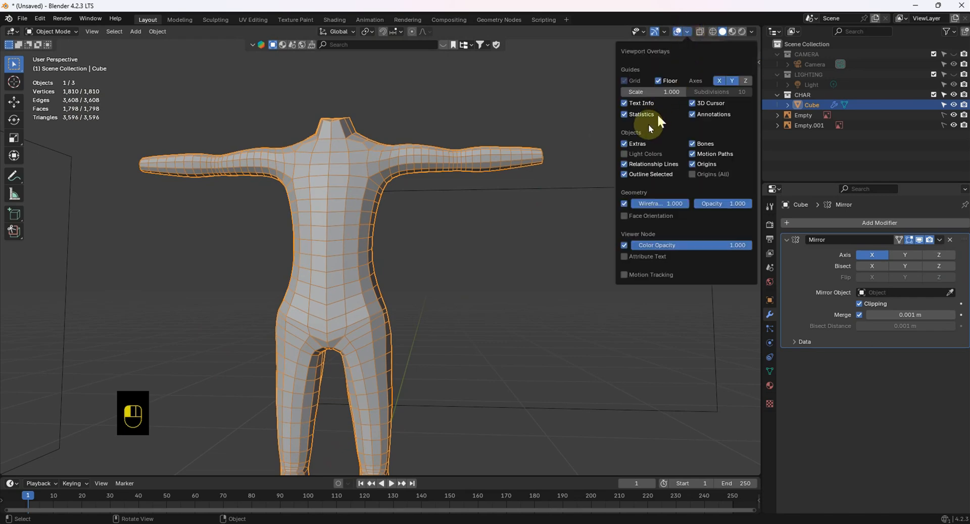
click(624, 203)
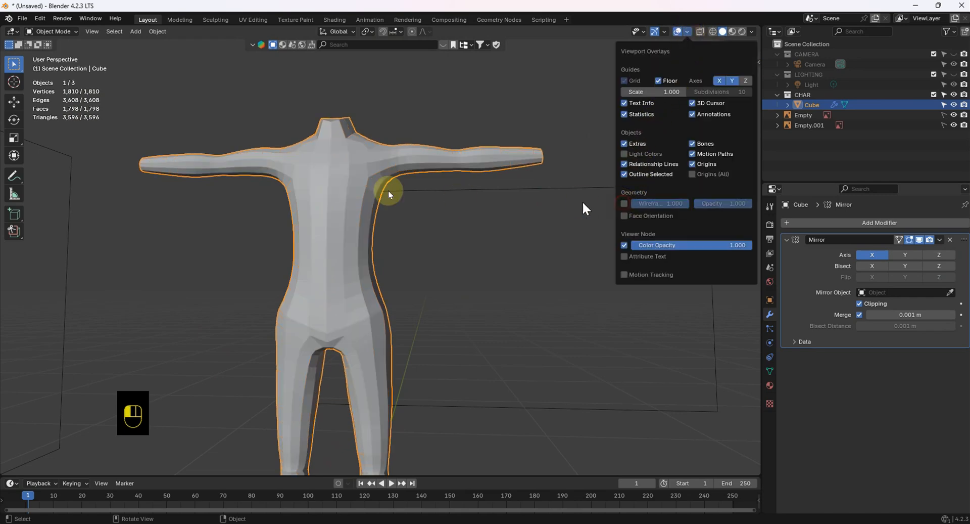
right_click(351, 199)
click(303, 204)
middle_drag(374, 199, 155, 177)
scroll(384, 198, down, 3)
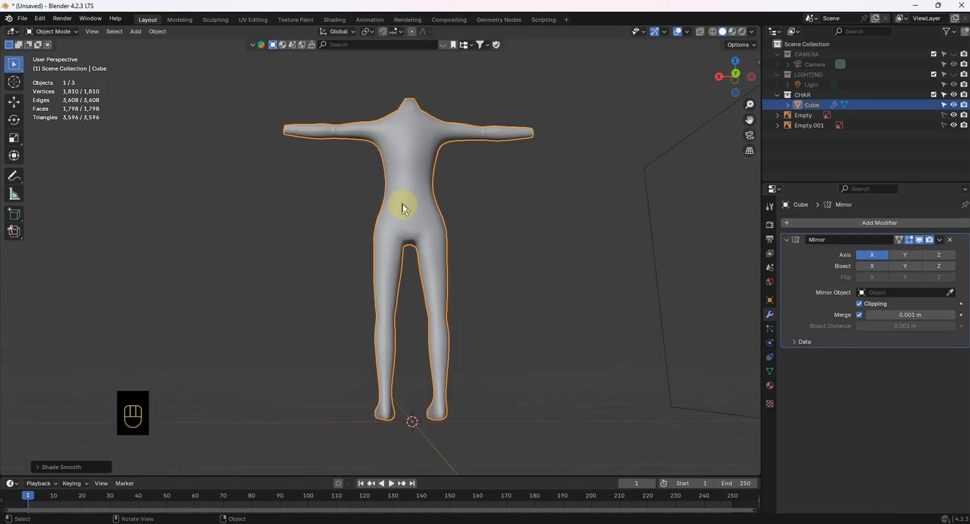
- Add a Subdivision Surface modifier to the character to preview its smoothed shape
middle_drag(402, 206, 439, 242)
key(Tab)
key(Tab)
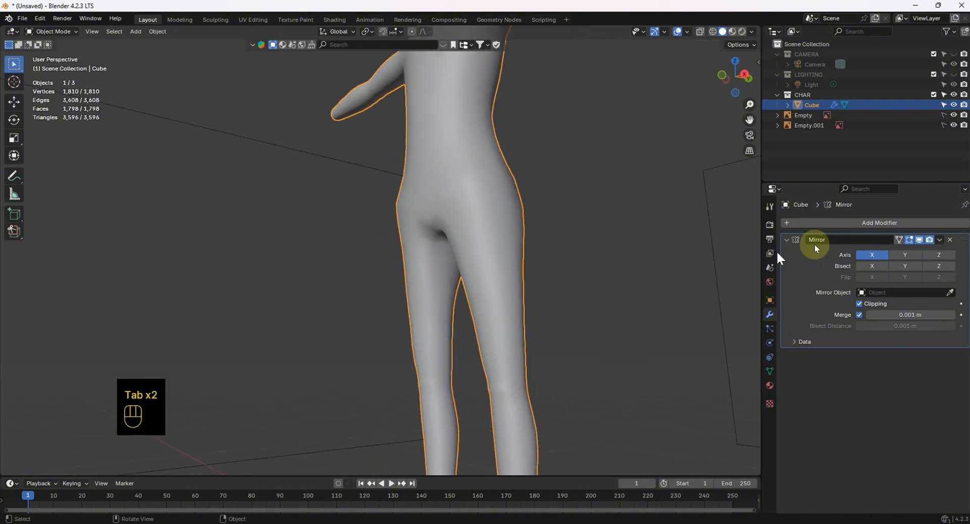
click(878, 227)
click(851, 231)
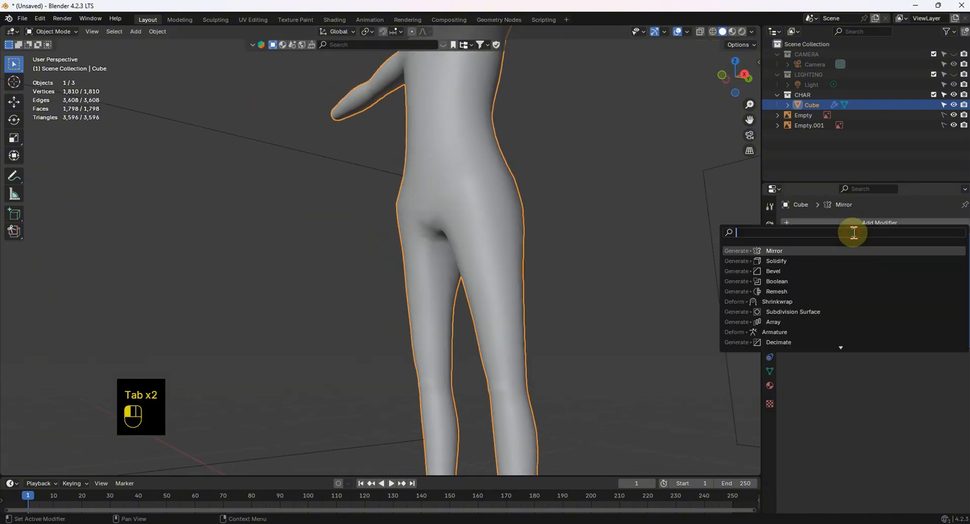
click(804, 312)
ctrl+middle_drag(450, 272, 713, 60)
- Turn the wireframe overlay back on and deselect the character
click(688, 32)
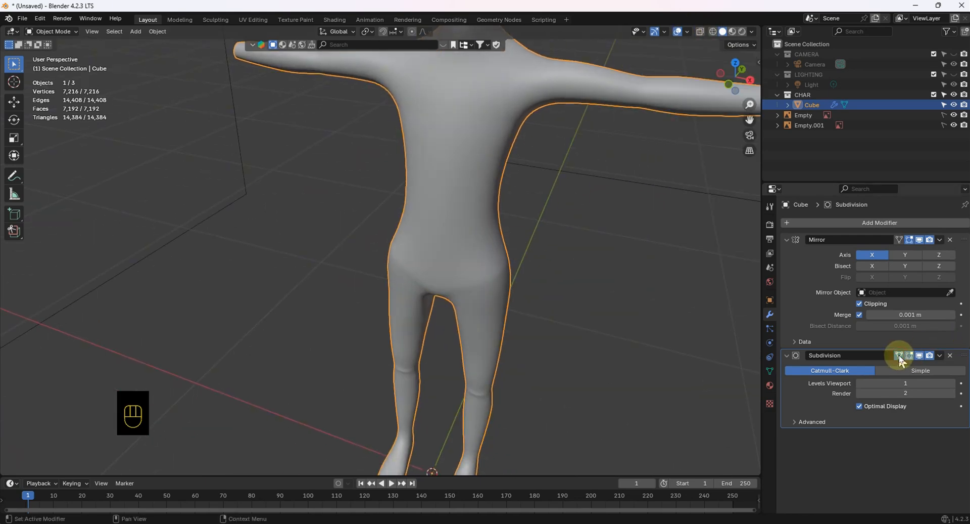
click(688, 32)
click(624, 203)
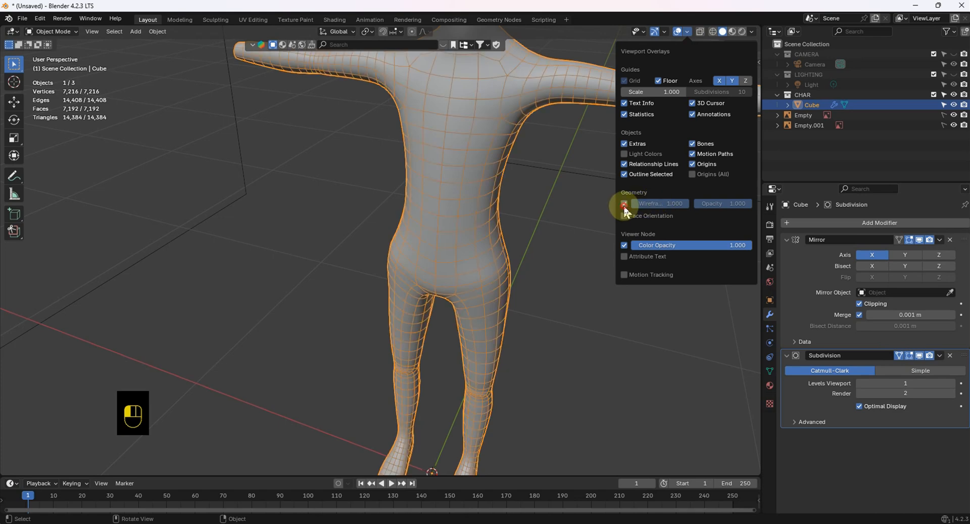
click(539, 171)
middle_drag(539, 171, 525, 225)
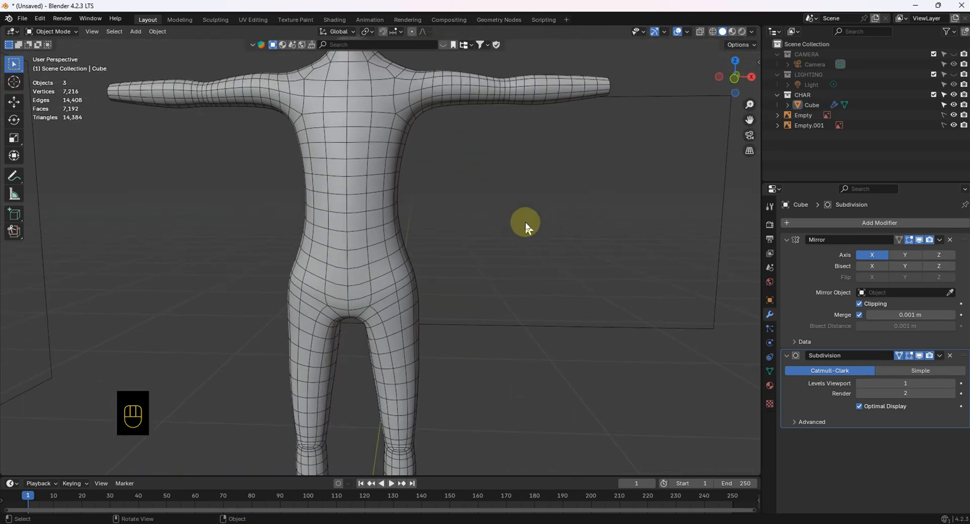
- Switch the character to Sculpt Mode, then remove its Subdivision modifier
click(46, 33)
shift+middle_drag(390, 306, 394, 232)
scroll(392, 262, up, 2)
mouse_move(379, 275)
mouse_down()
mouse_move(399, 284)
mouse_move(407, 258)
mouse_up()
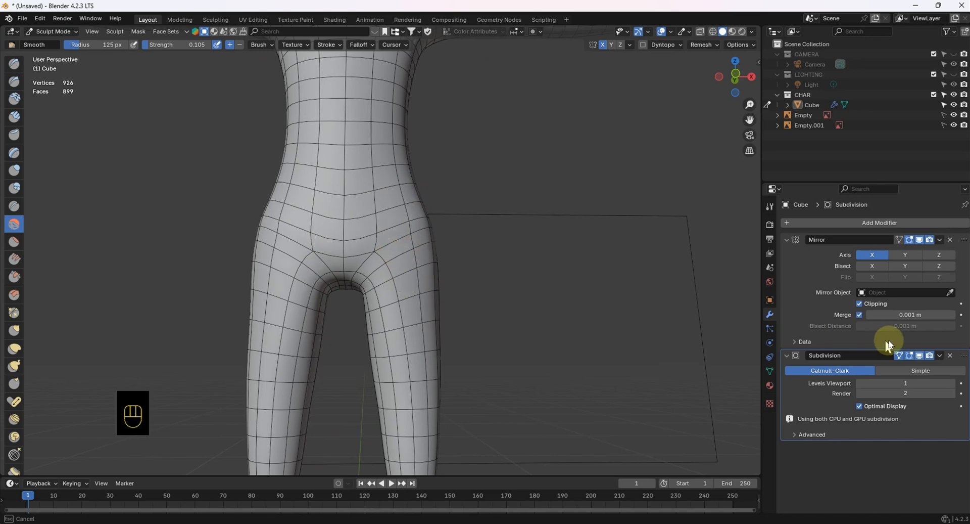
click(948, 355)
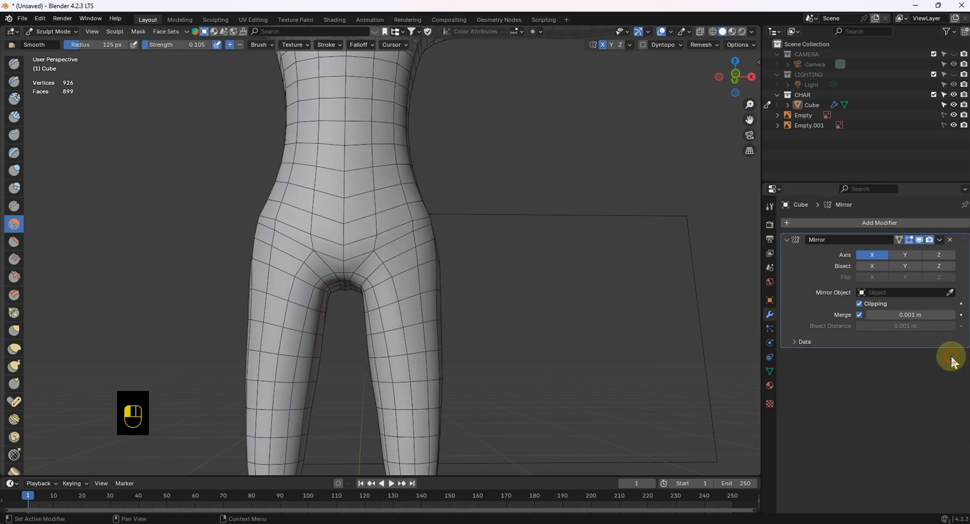
- Relax the edge flow across the hips and lower abdomen with the Smooth brush
mouse_move(379, 234)
mouse_down()
mouse_move(394, 257)
mouse_move(419, 202)
mouse_move(397, 225)
mouse_move(386, 287)
mouse_up()
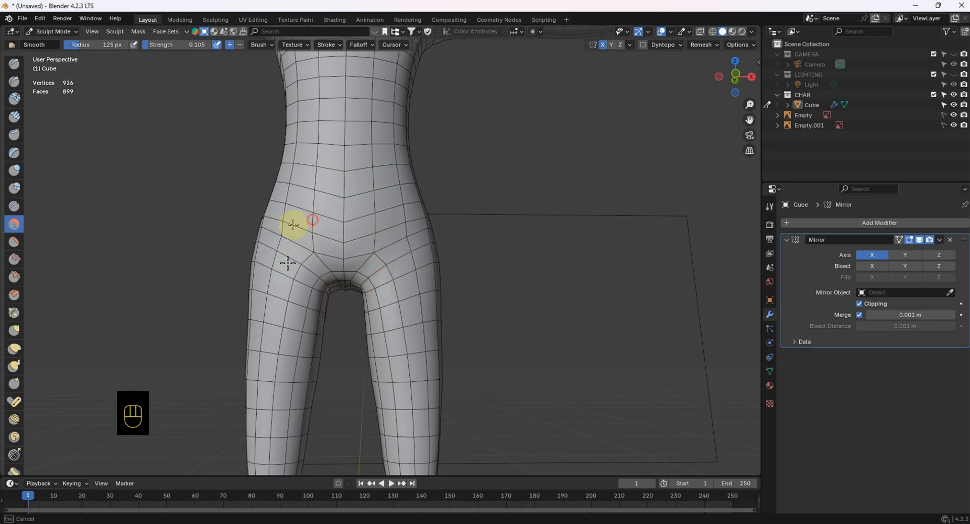
drag(293, 224, 374, 193)
mouse_move(413, 261)
middle_down()
mouse_move(386, 253)
mouse_move(511, 249)
mouse_move(475, 236)
mouse_move(506, 246)
mouse_move(481, 244)
mouse_move(456, 262)
mouse_move(490, 241)
mouse_move(622, 230)
mouse_move(475, 225)
middle_up()
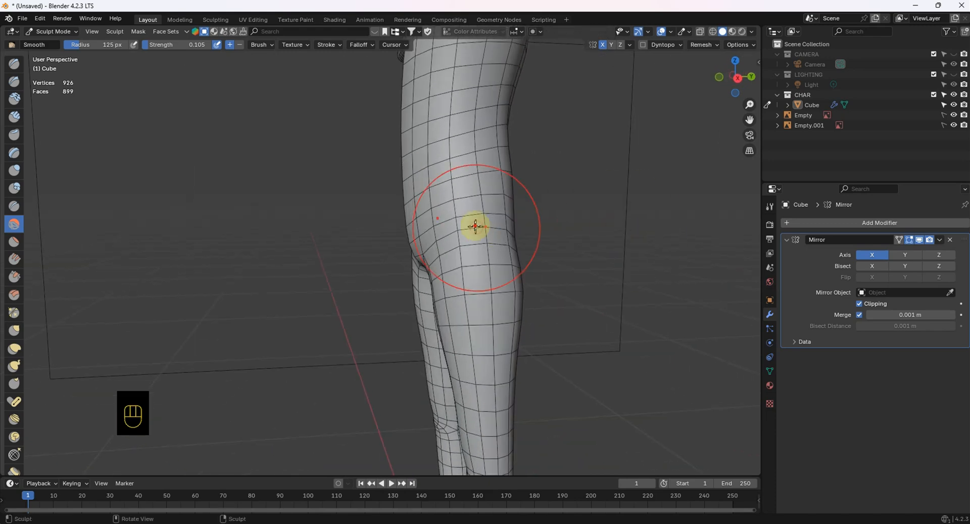
middle_drag(486, 273, 585, 236)
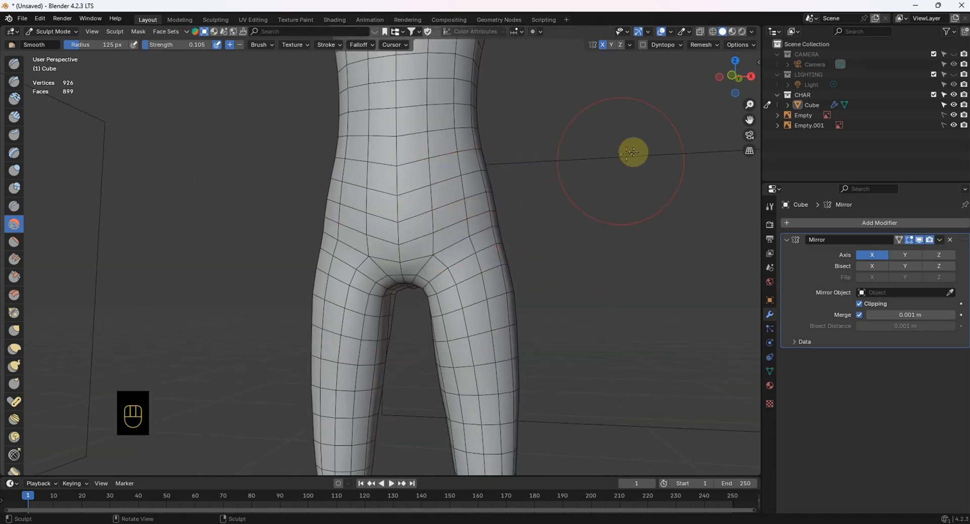
- Adjust the waist outline against the reference with the Grab brush in front view and smooth the torso
key(KP_1)
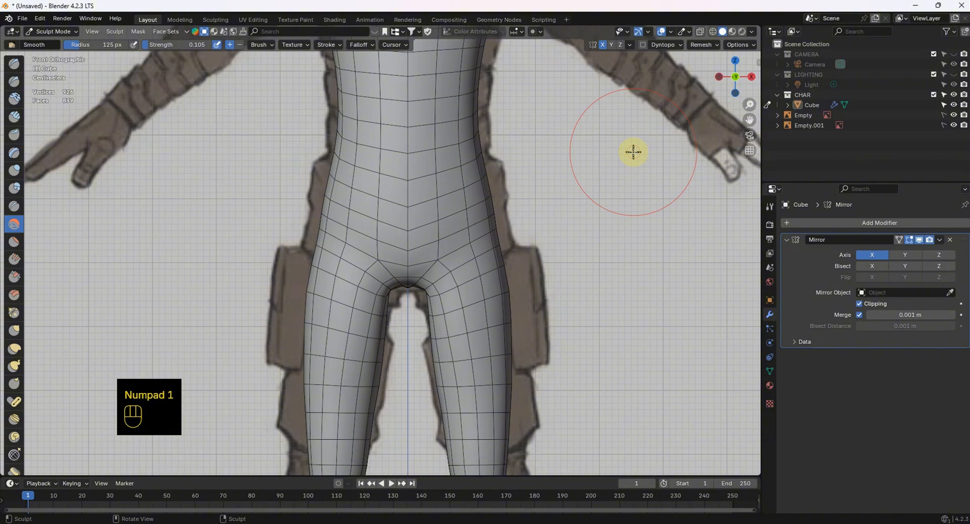
click(13, 331)
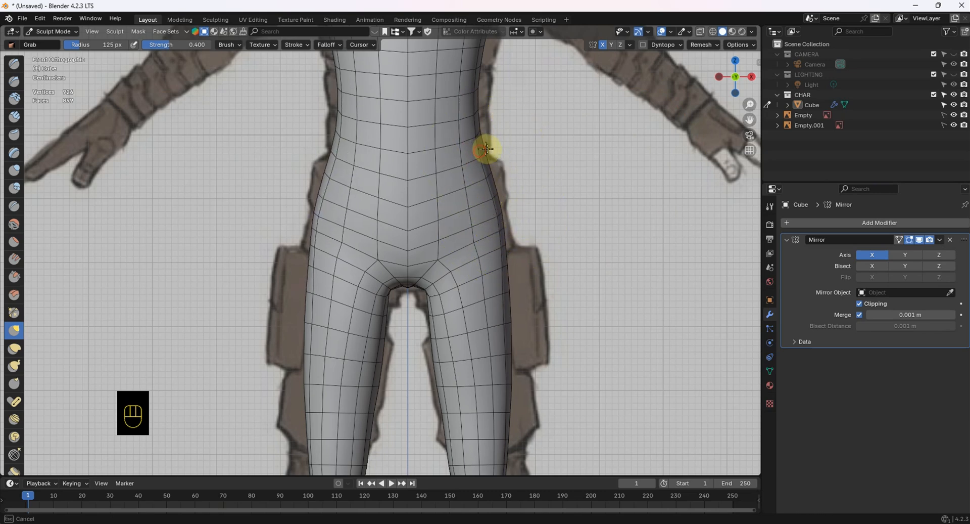
shift+middle_drag(494, 112, 498, 190)
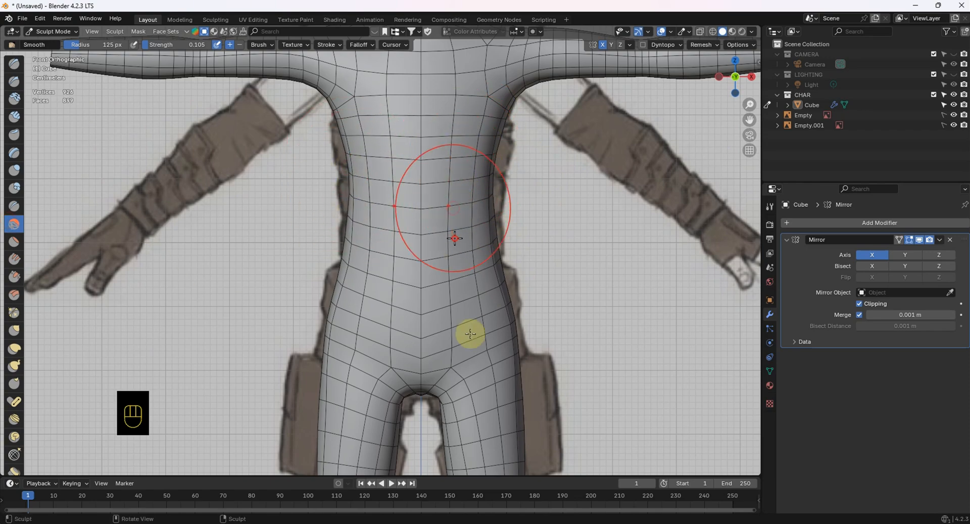
- Reshape the inner thigh and outer hip with the Grab brush in front view, undoing the last pull
shift+scroll(503, 402, down, 5)
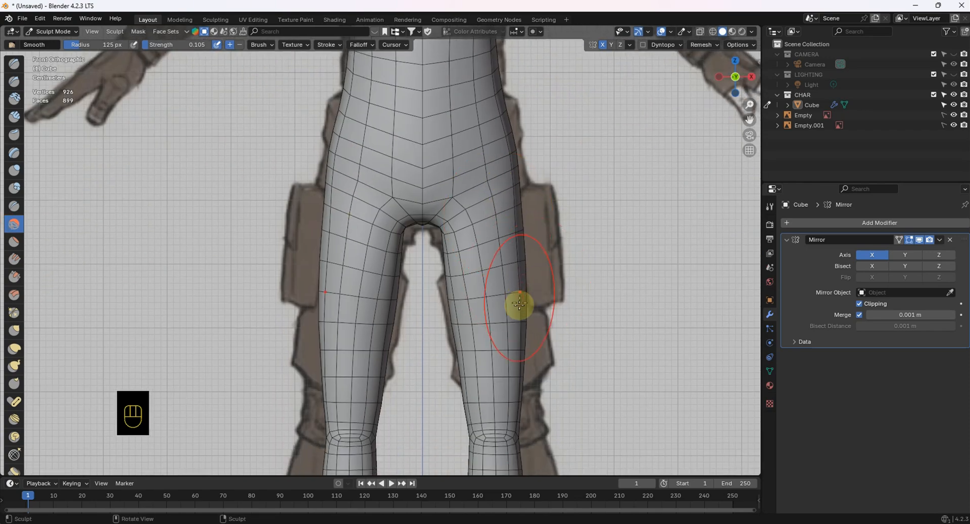
click(14, 331)
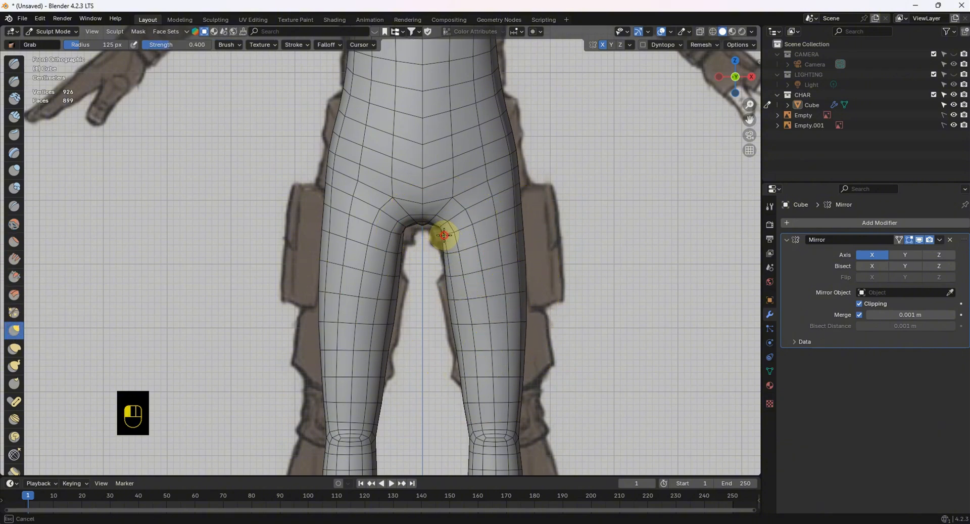
drag(410, 234, 413, 233)
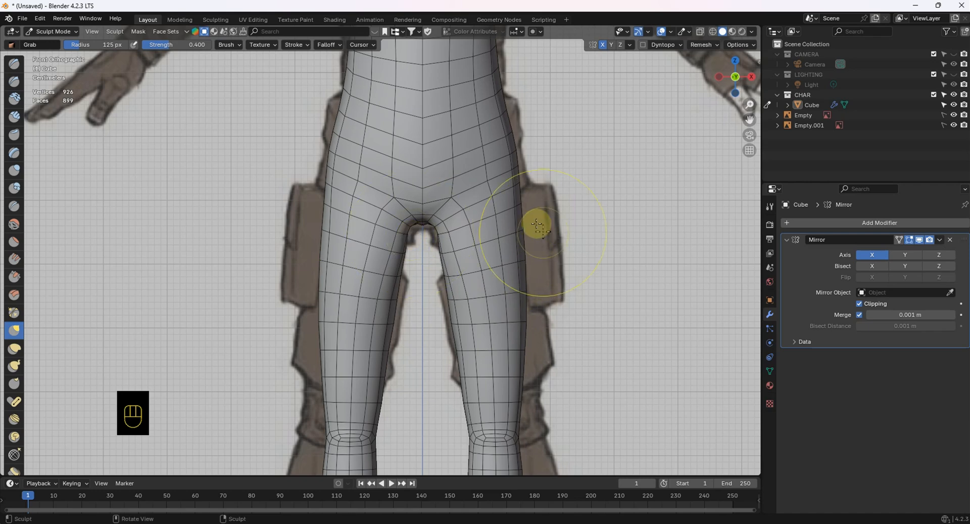
mouse_move(521, 218)
mouse_down()
mouse_move(532, 249)
mouse_move(534, 225)
mouse_move(529, 253)
mouse_up()
key(ctrl+z)
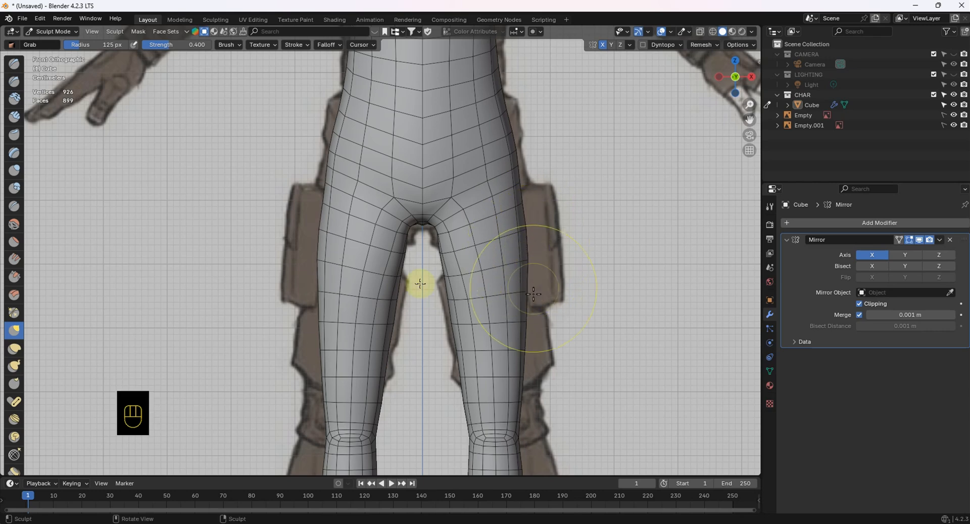
- Even out the thighs with the Smooth brush and return the character to Object Mode
click(13, 225)
drag(498, 286, 489, 242)
mouse_move(419, 293)
mouse_down()
mouse_move(351, 284)
mouse_move(347, 379)
mouse_up()
click(53, 32)
click(55, 45)
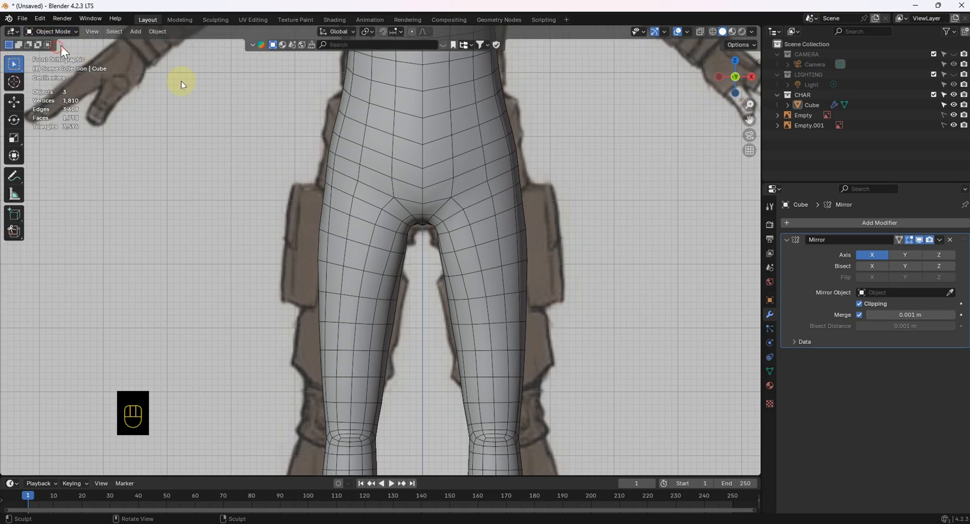
middle_drag(384, 237, 42, 168)
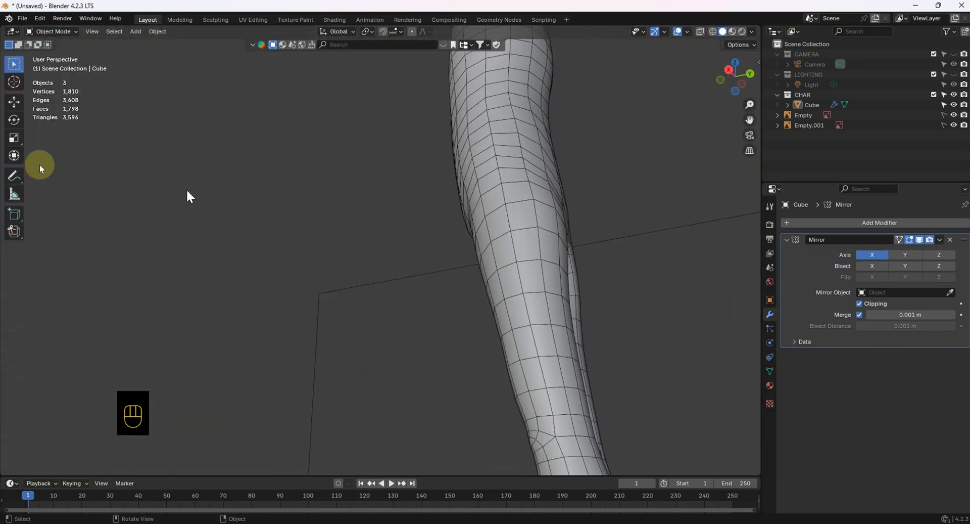
- Relax the mesh around the crotch and lower abdomen with the Smooth brush in Sculpt Mode and return to Object Mode
click(55, 33)
click(55, 68)
middle_drag(596, 186, 548, 180)
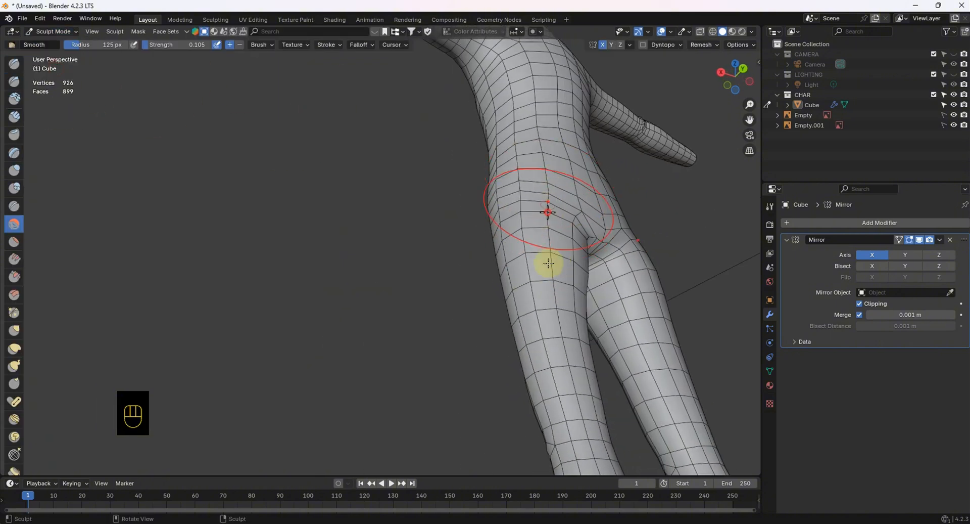
middle_drag(559, 275, 513, 185)
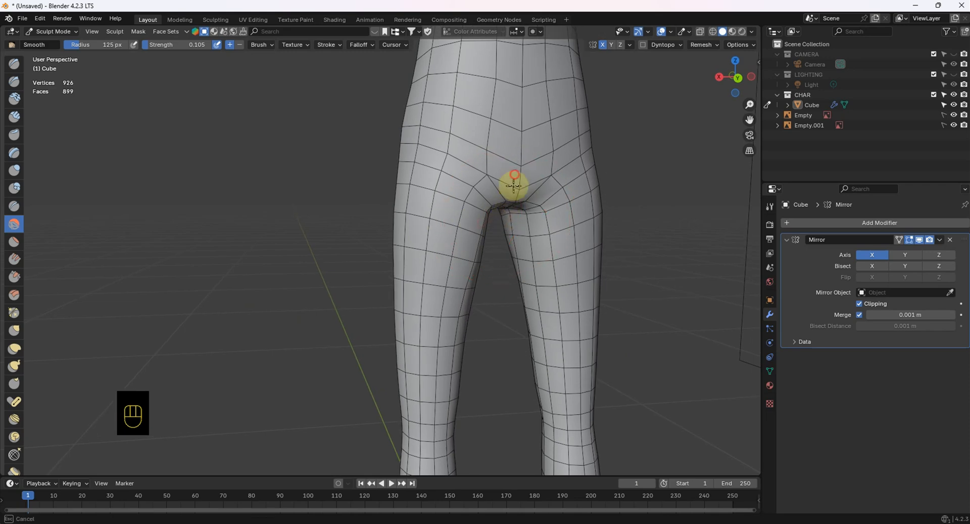
drag(526, 132, 511, 197)
drag(526, 152, 524, 187)
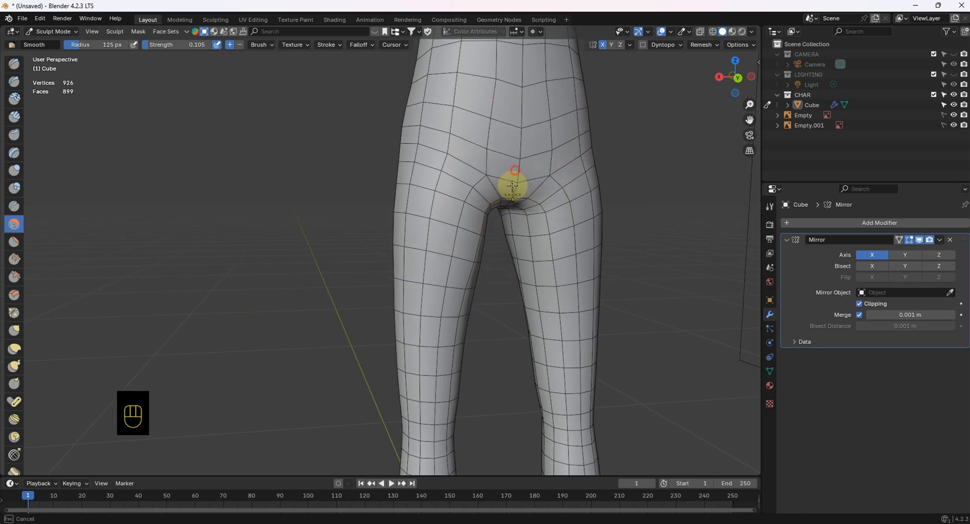
middle_drag(513, 187, 515, 123)
middle_drag(506, 183, 496, 143)
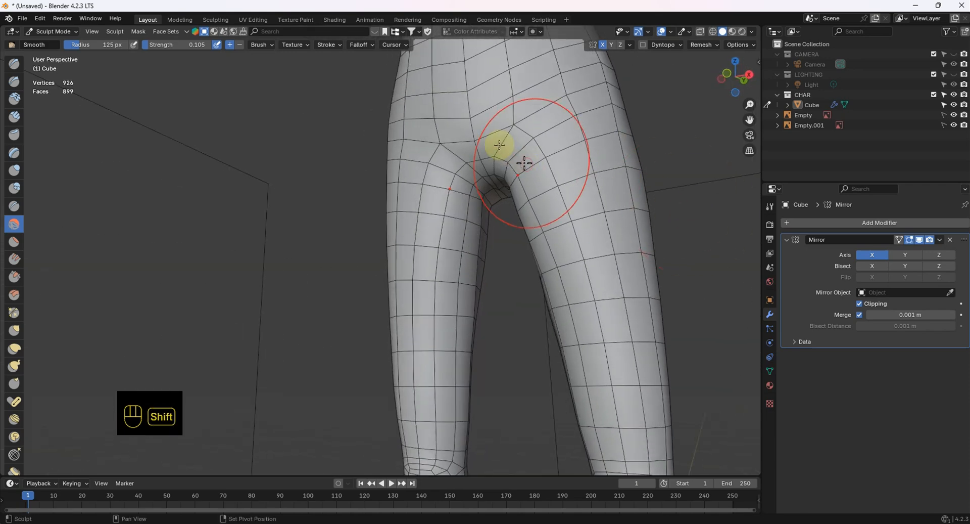
middle_drag(508, 268, 242, 105)
click(50, 31)
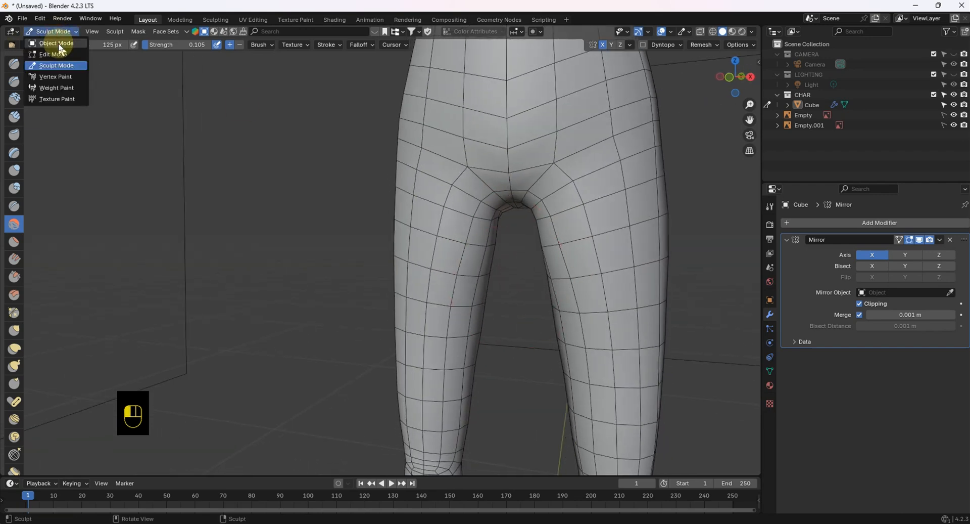
click(50, 43)
- Add a Subdivision Surface modifier to the character after the Mirror modifier, deselect the mesh and check the whole body
click(563, 197)
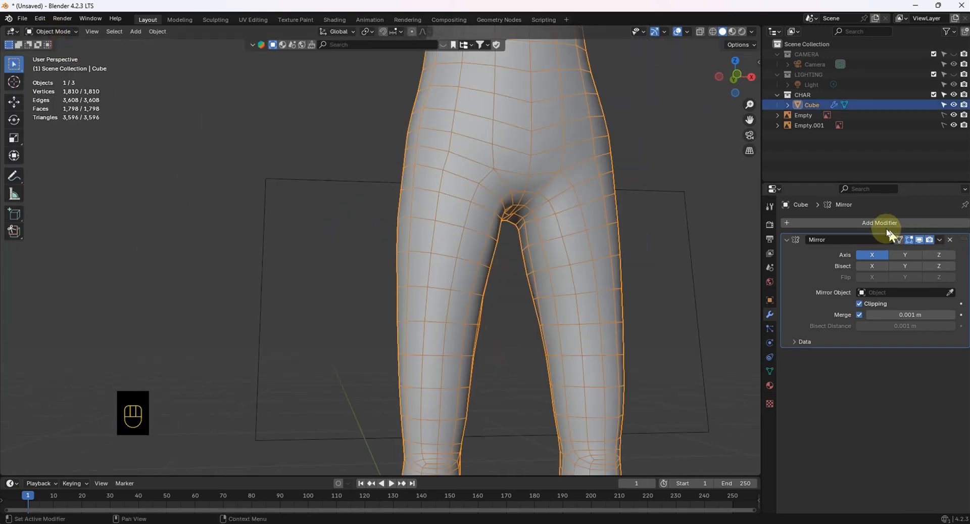
click(914, 223)
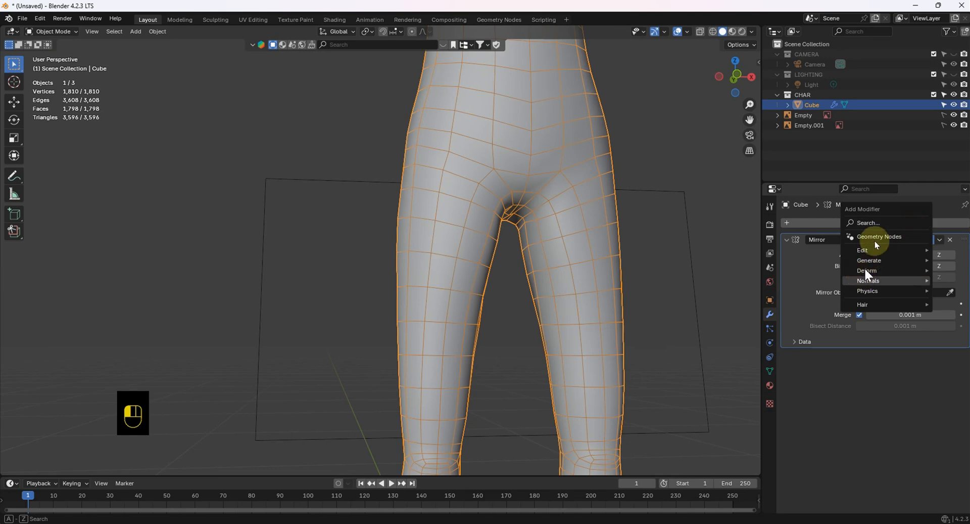
click(878, 224)
click(824, 239)
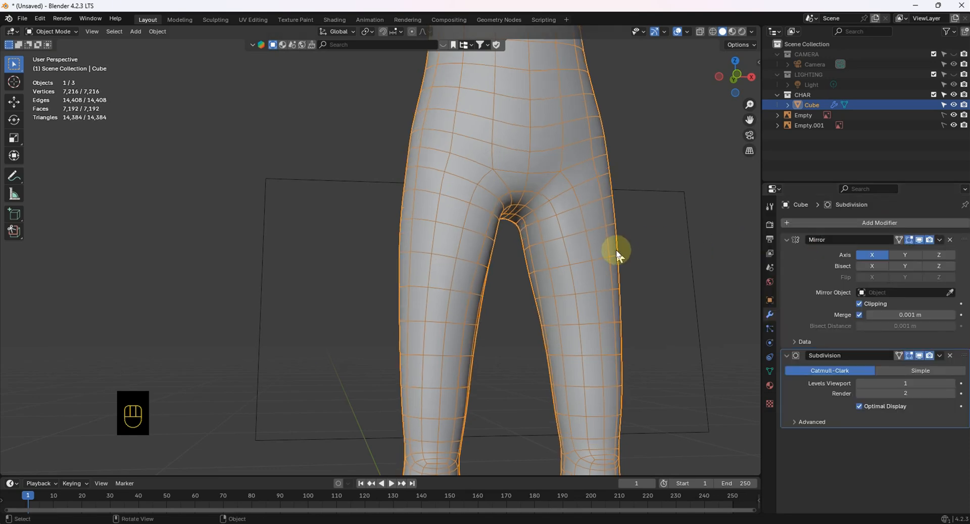
middle_drag(617, 255, 691, 302)
click(669, 281)
middle_drag(657, 262, 425, 379)
middle_drag(603, 298, 430, 256)
scroll(464, 297, down, 3)
scroll(402, 344, up, 3)
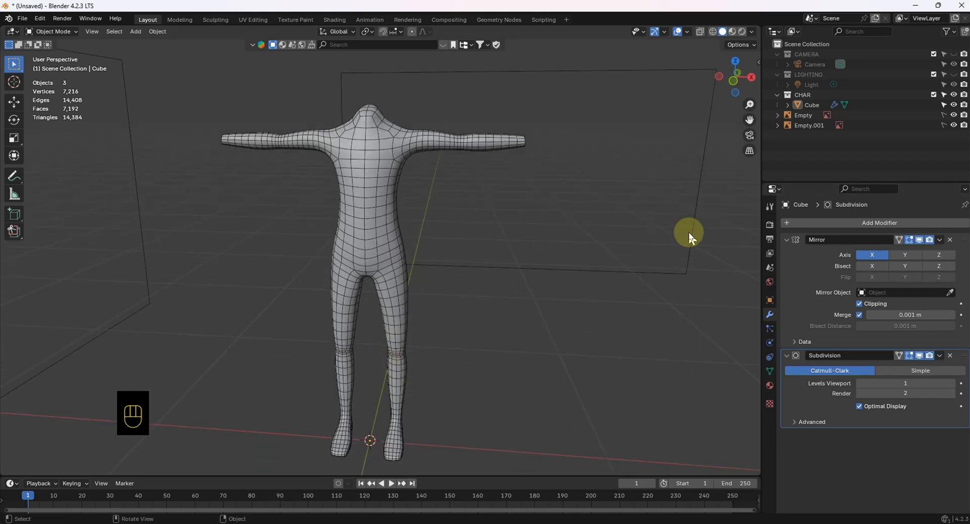